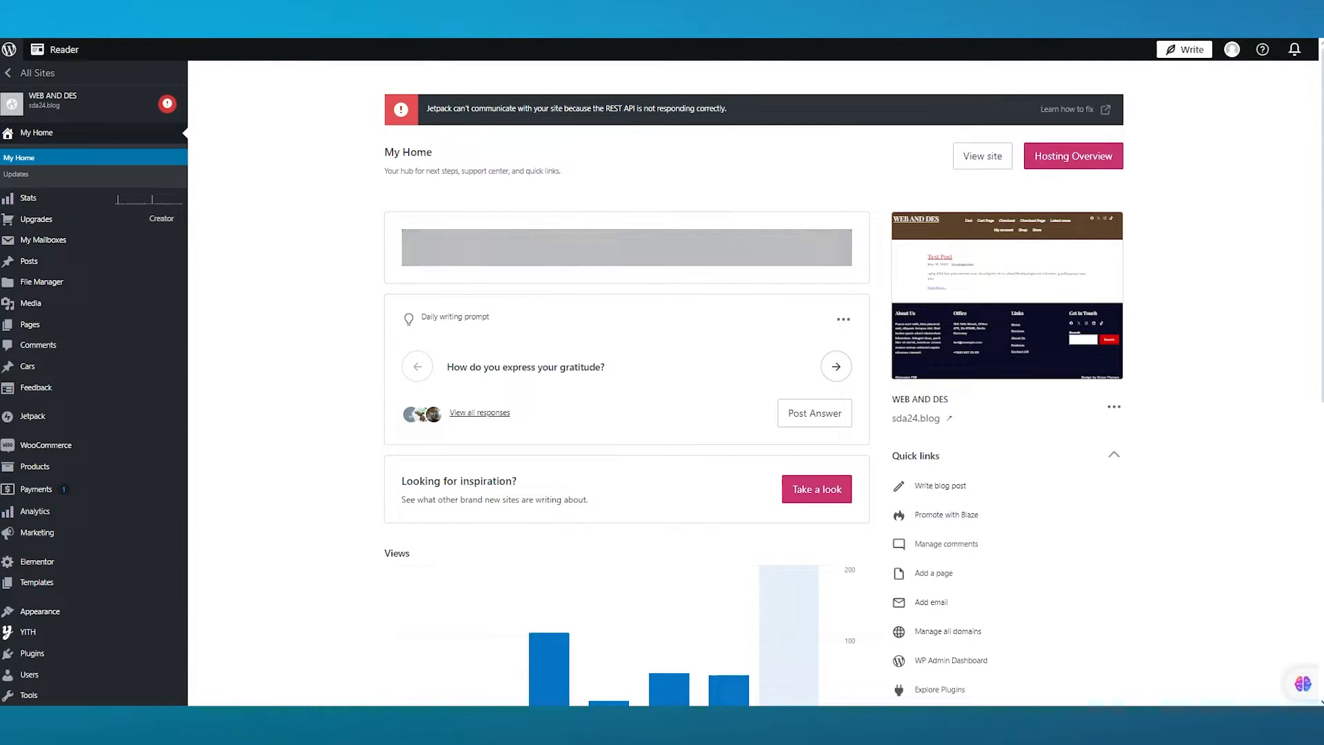
pyautogui.scroll(-2, 564, 440)
pyautogui.scroll(3, 535, 433)
pyautogui.scroll(-7, 818, 441)
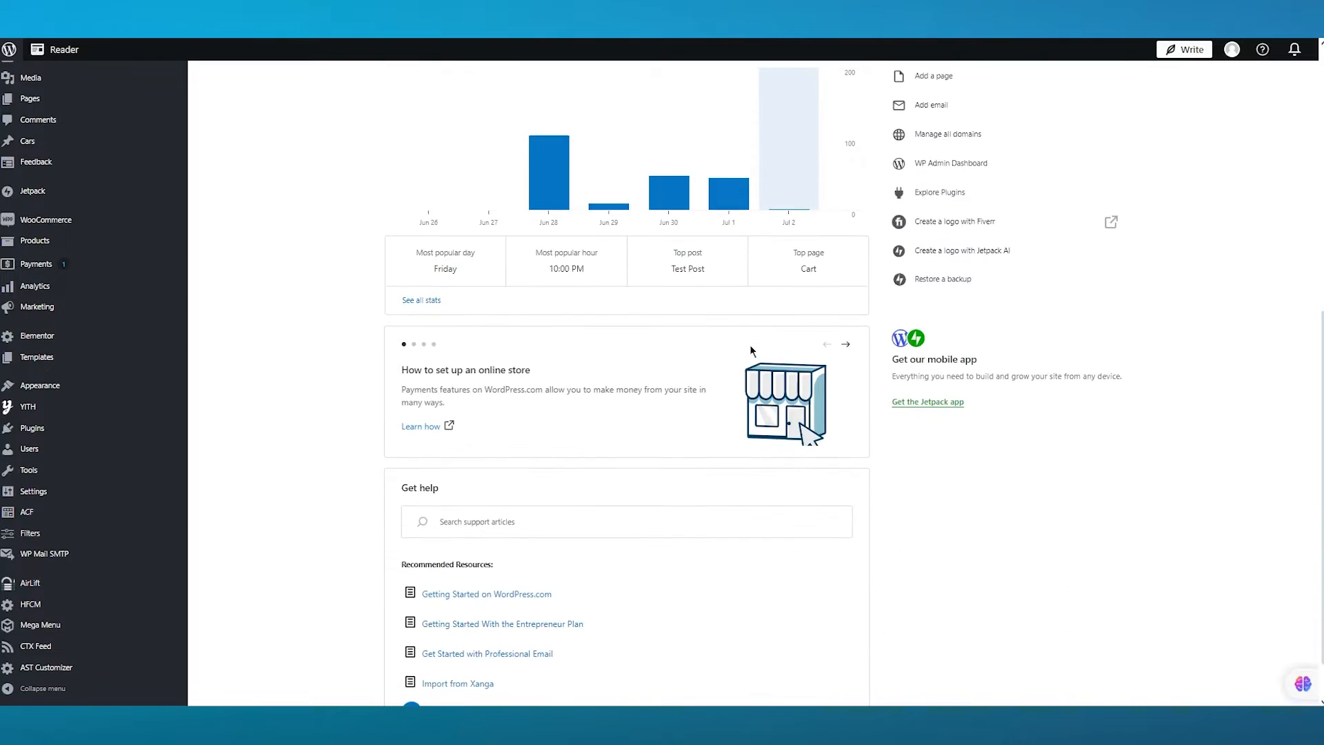
pyautogui.scroll(5, 742, 376)
pyautogui.scroll(3, 740, 376)
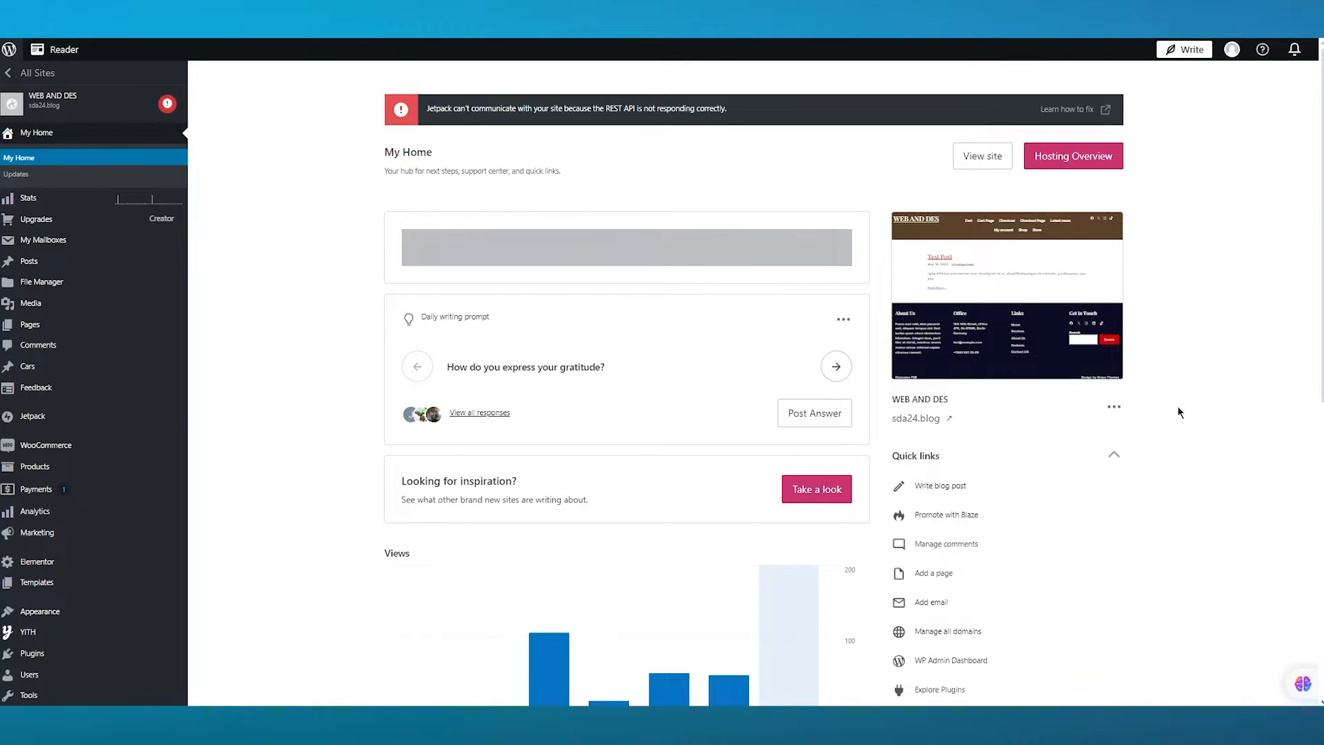
pyautogui.scroll(-8, 887, 406)
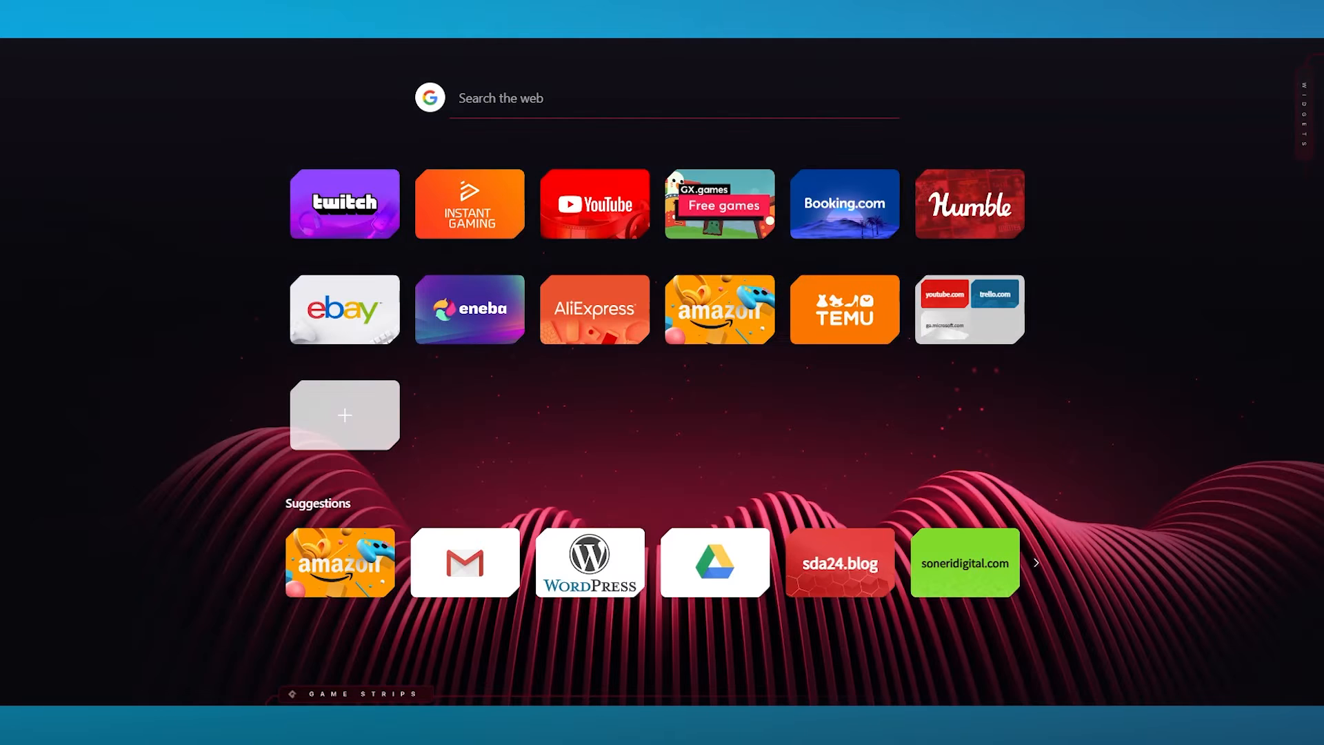
# - Search the web for slider revolution
pyautogui.write('sl')
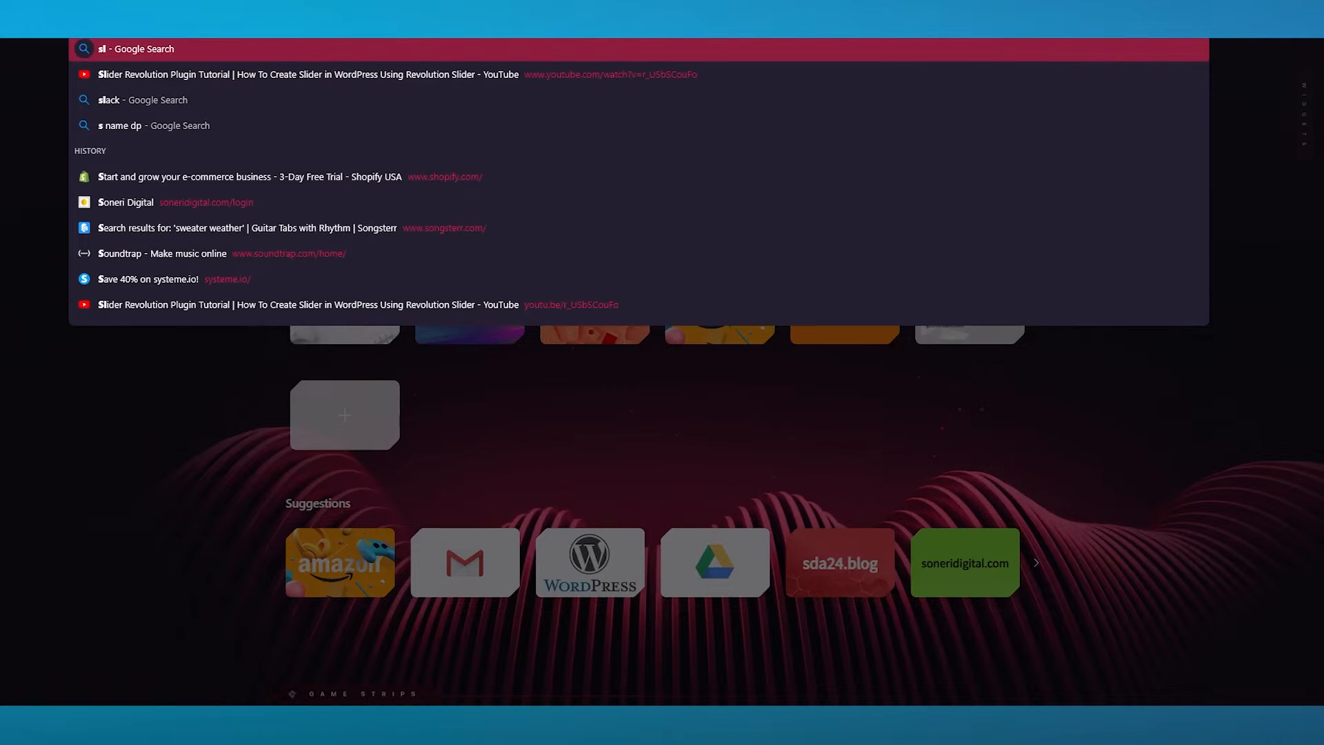
pyautogui.write('ider revol')
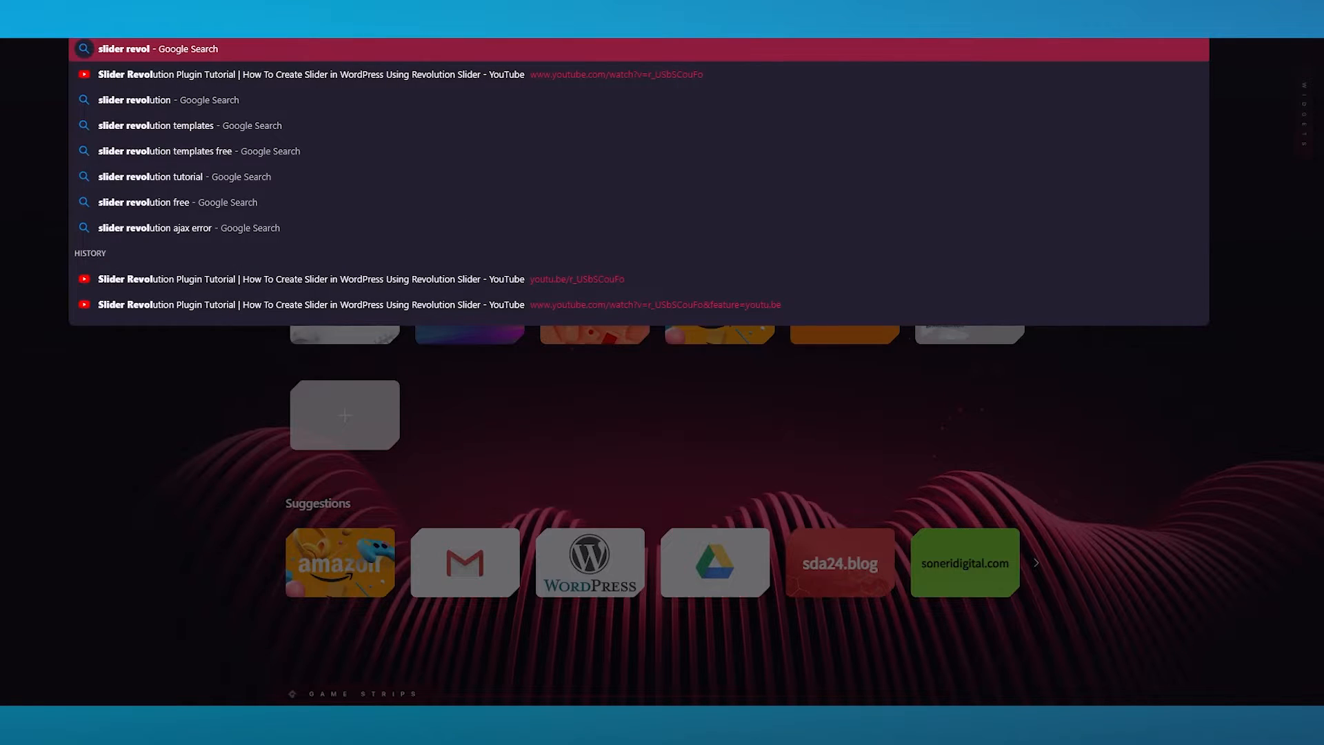
pyautogui.write('ution')
pyautogui.press('Return')
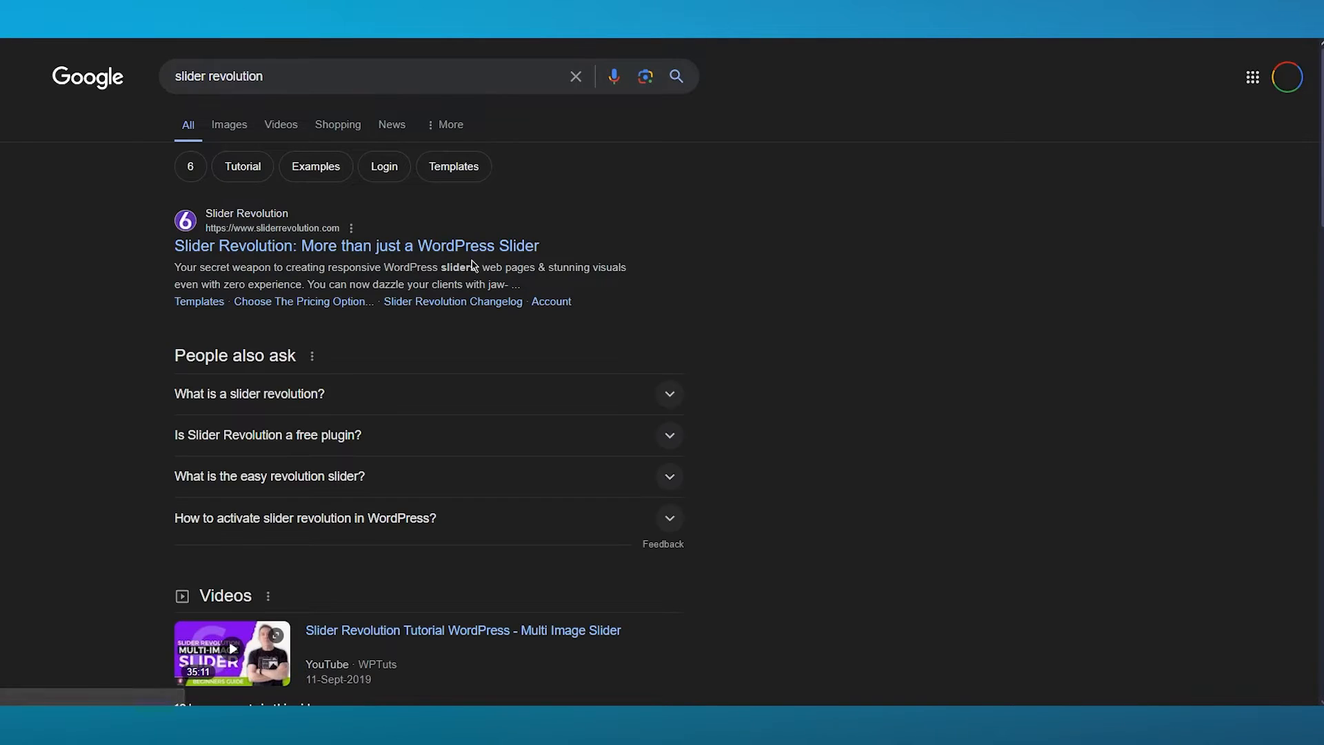
# - Open the official Slider Revolution website and browse its homepage
pyautogui.click(389, 246)
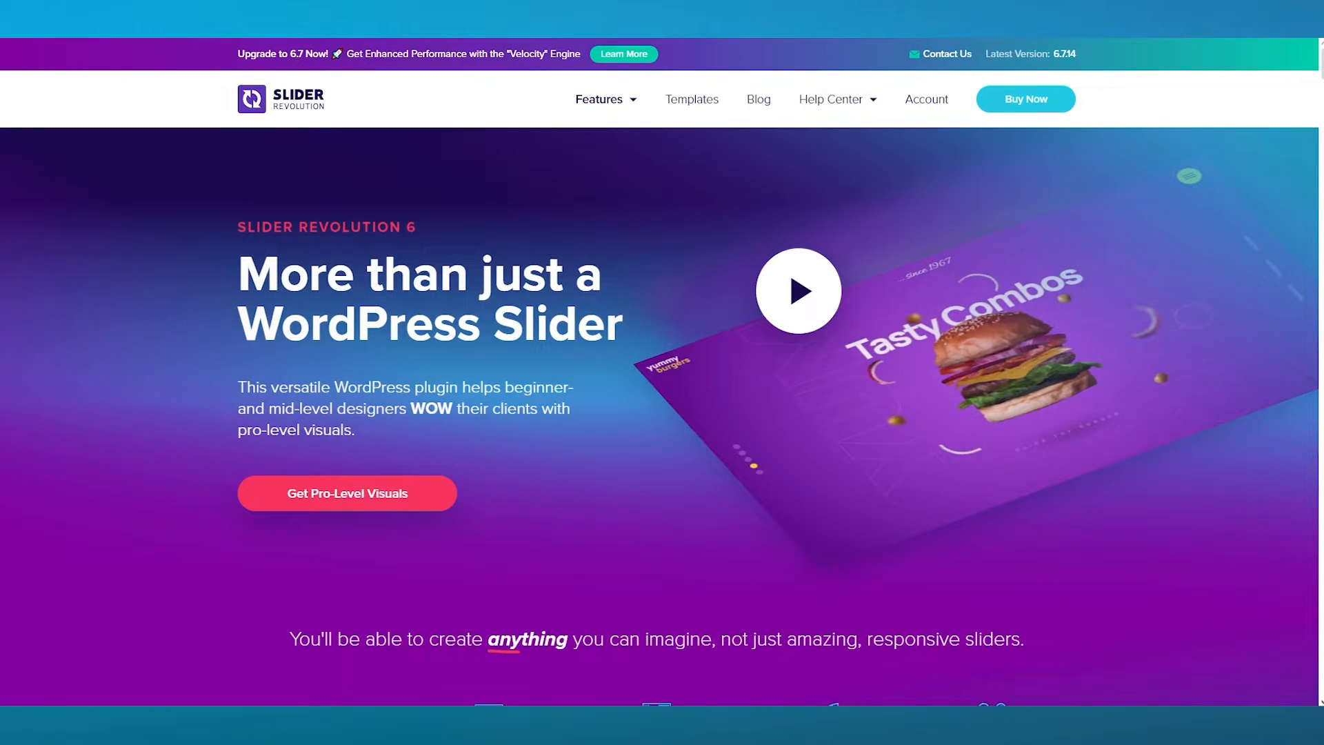
pyautogui.scroll(-3, 559, 456)
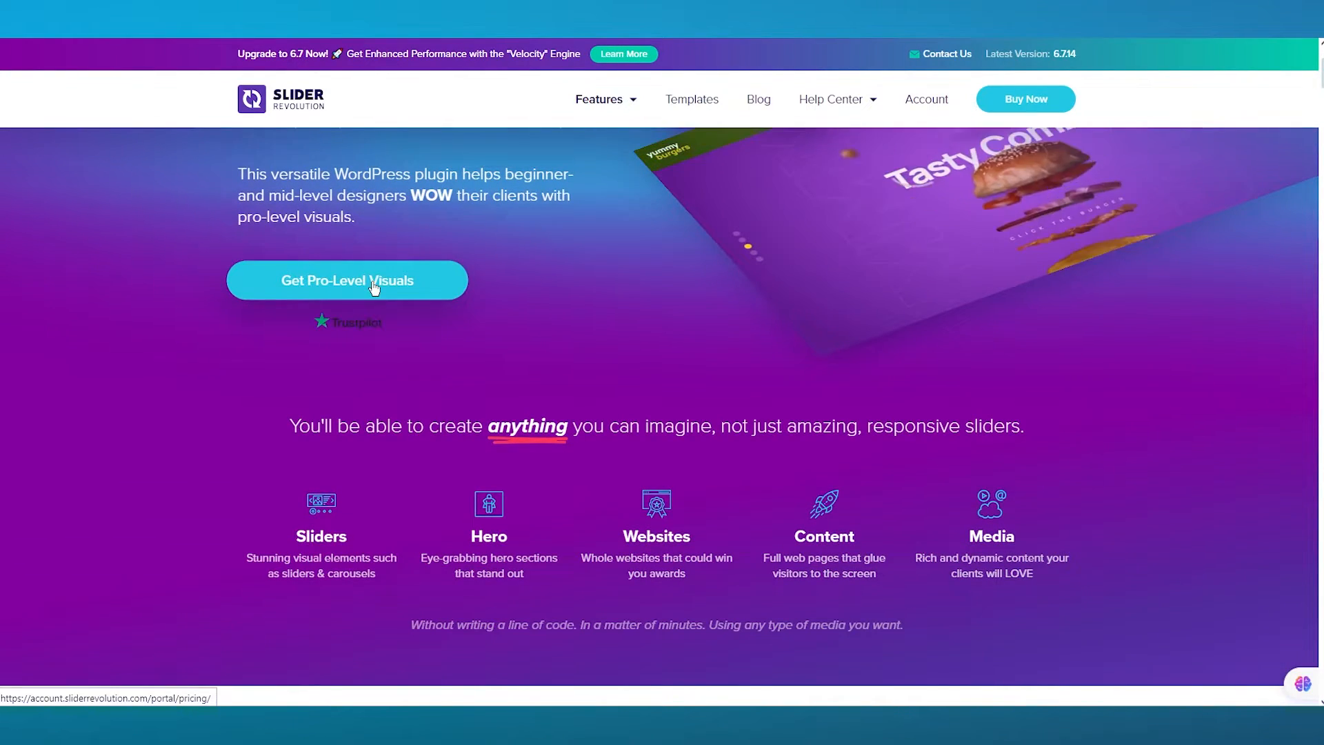
pyautogui.scroll(3, 427, 284)
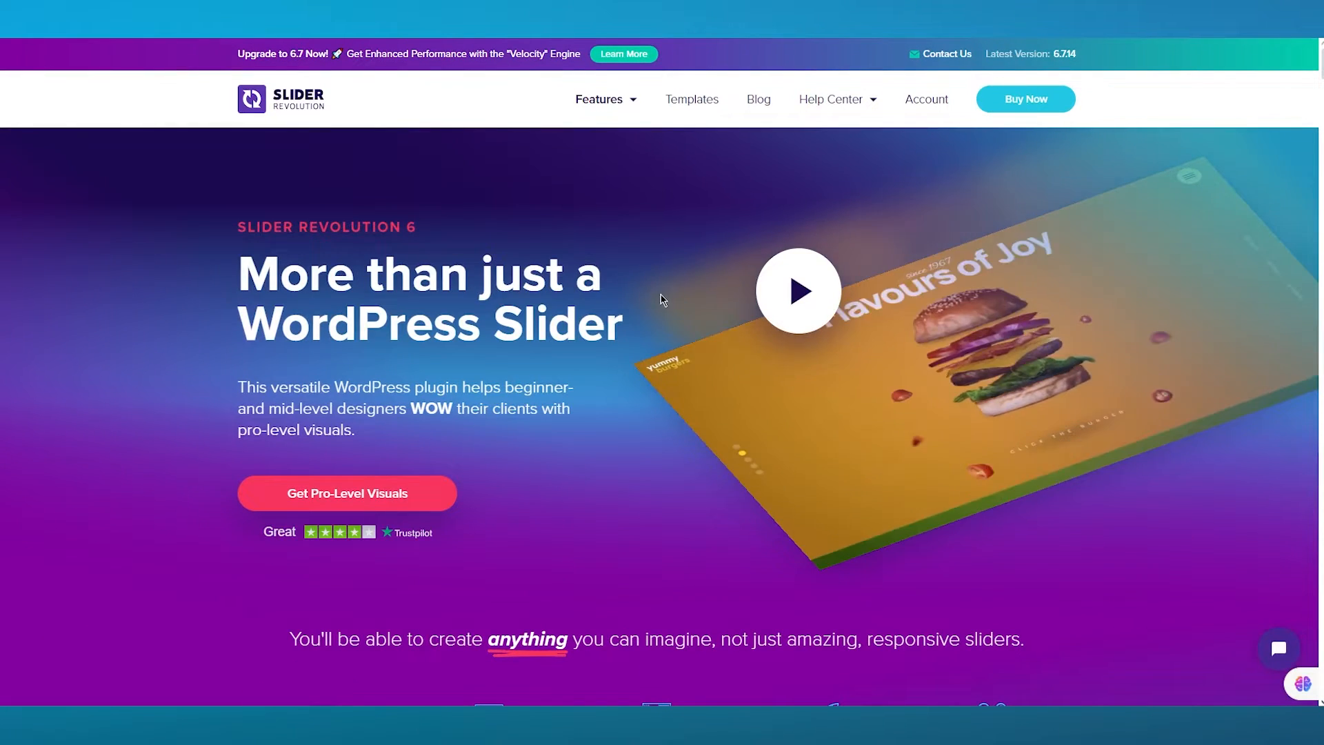
pyautogui.scroll(-6, 663, 300)
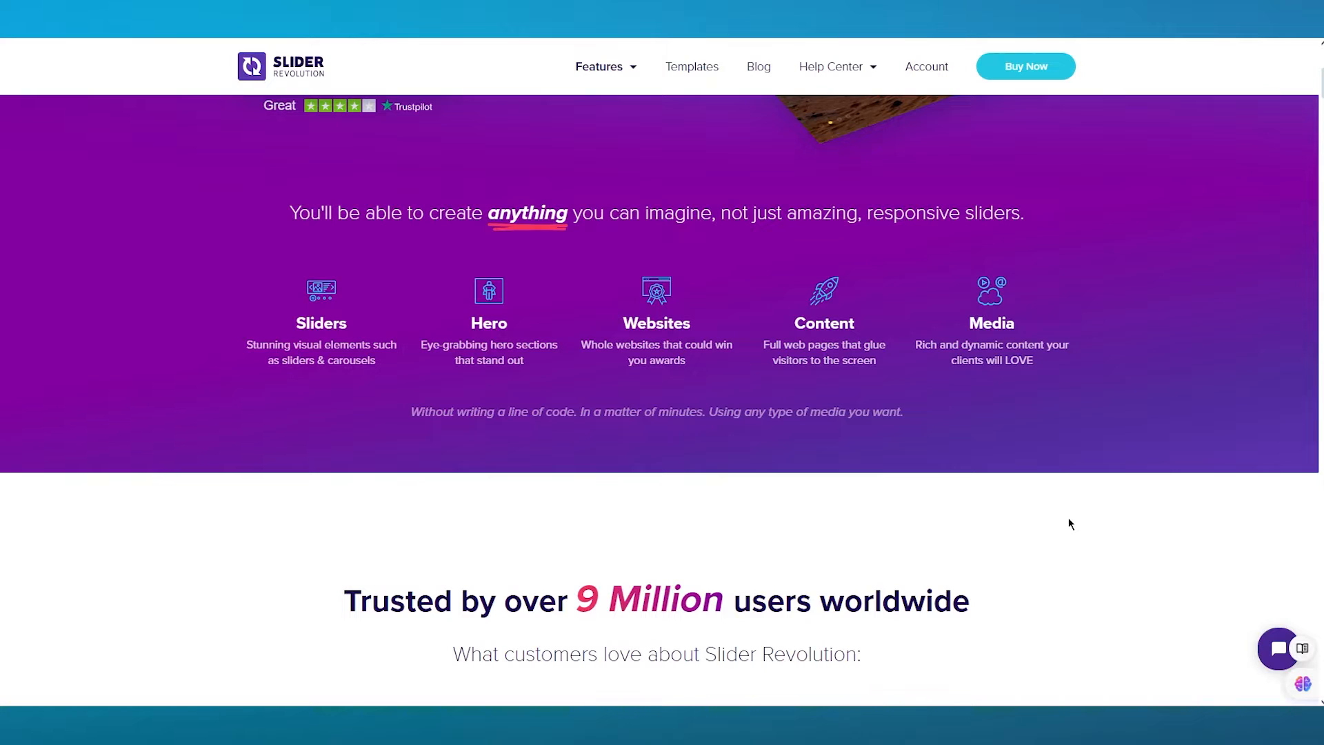
pyautogui.scroll(-2, 1069, 524)
pyautogui.scroll(3, 1069, 523)
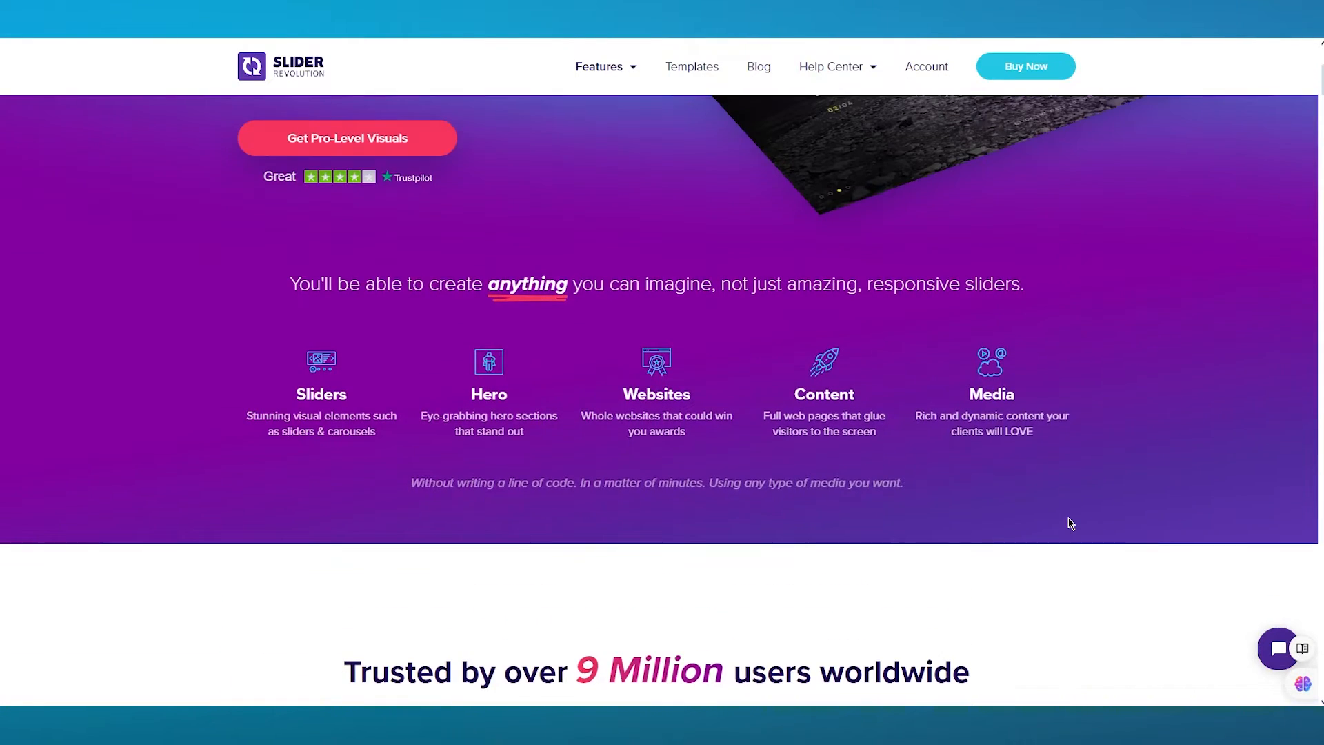
pyautogui.scroll(-3, 979, 338)
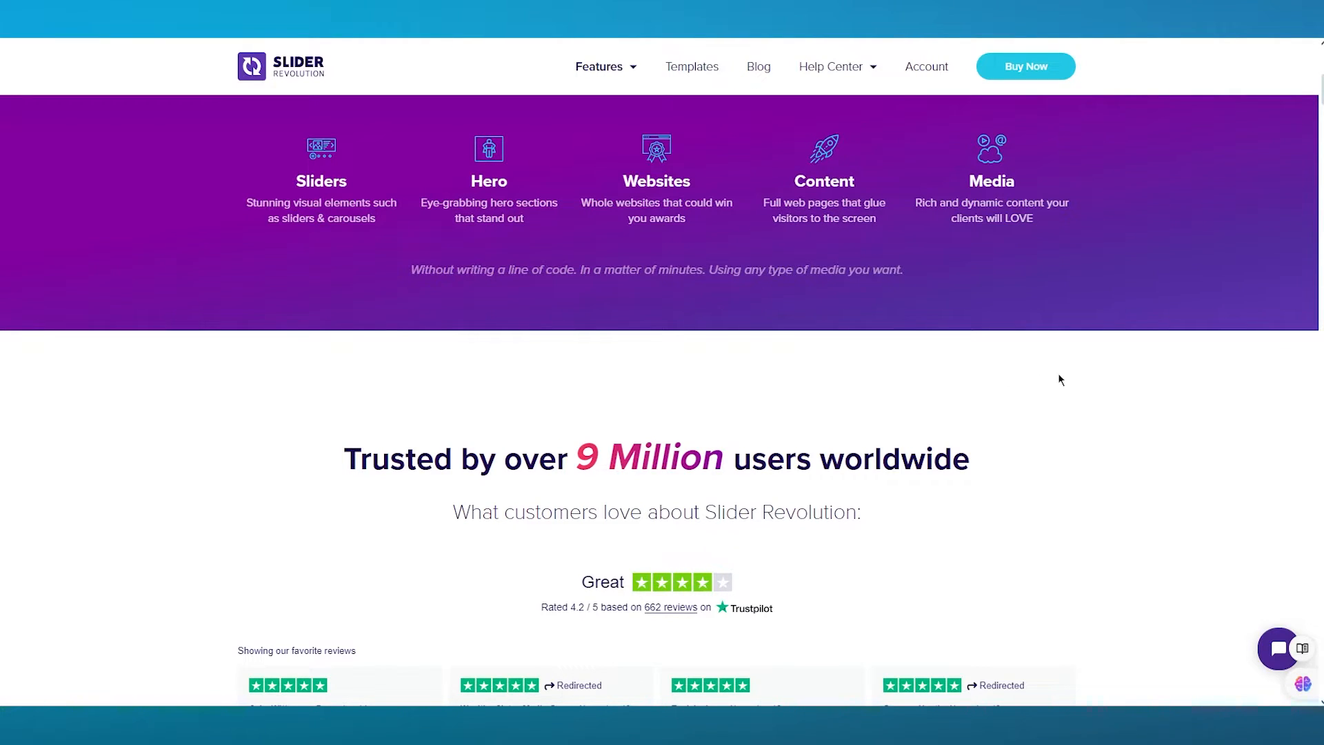
pyautogui.scroll(-2, 1060, 380)
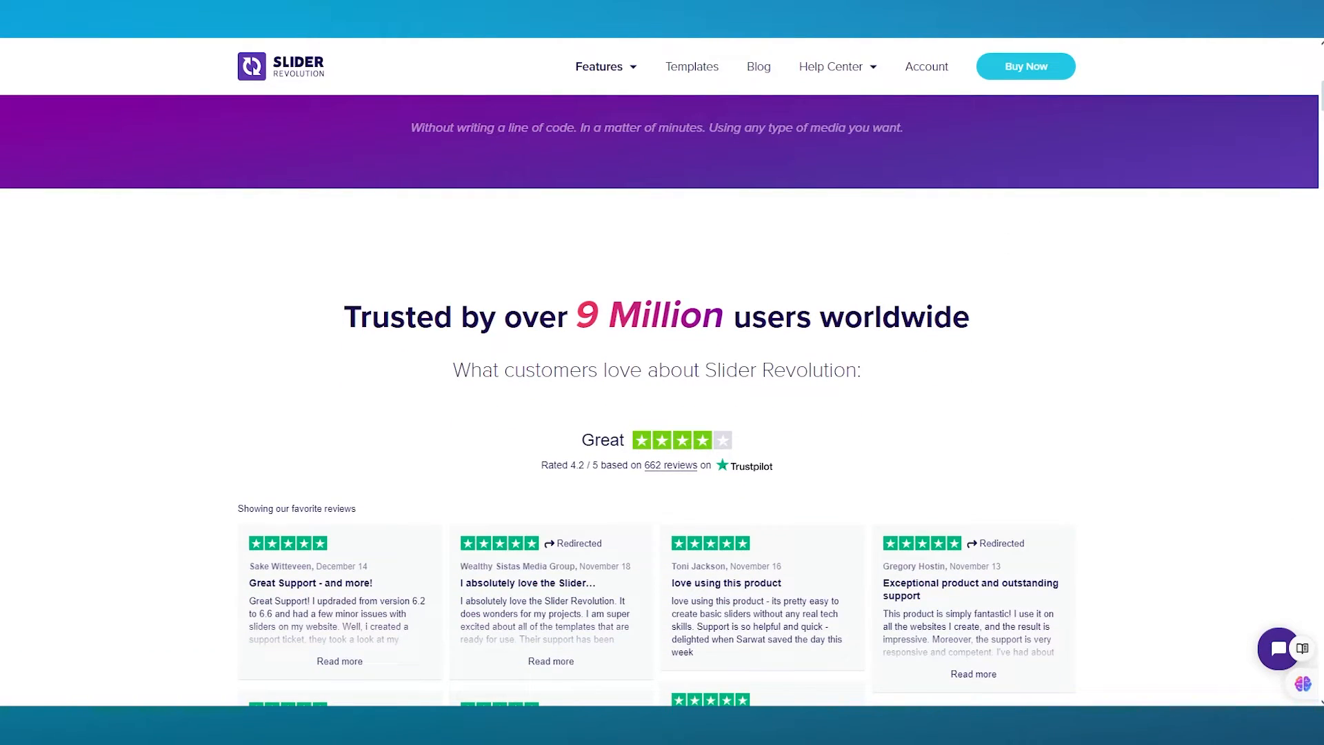
pyautogui.scroll(10, 1261, 376)
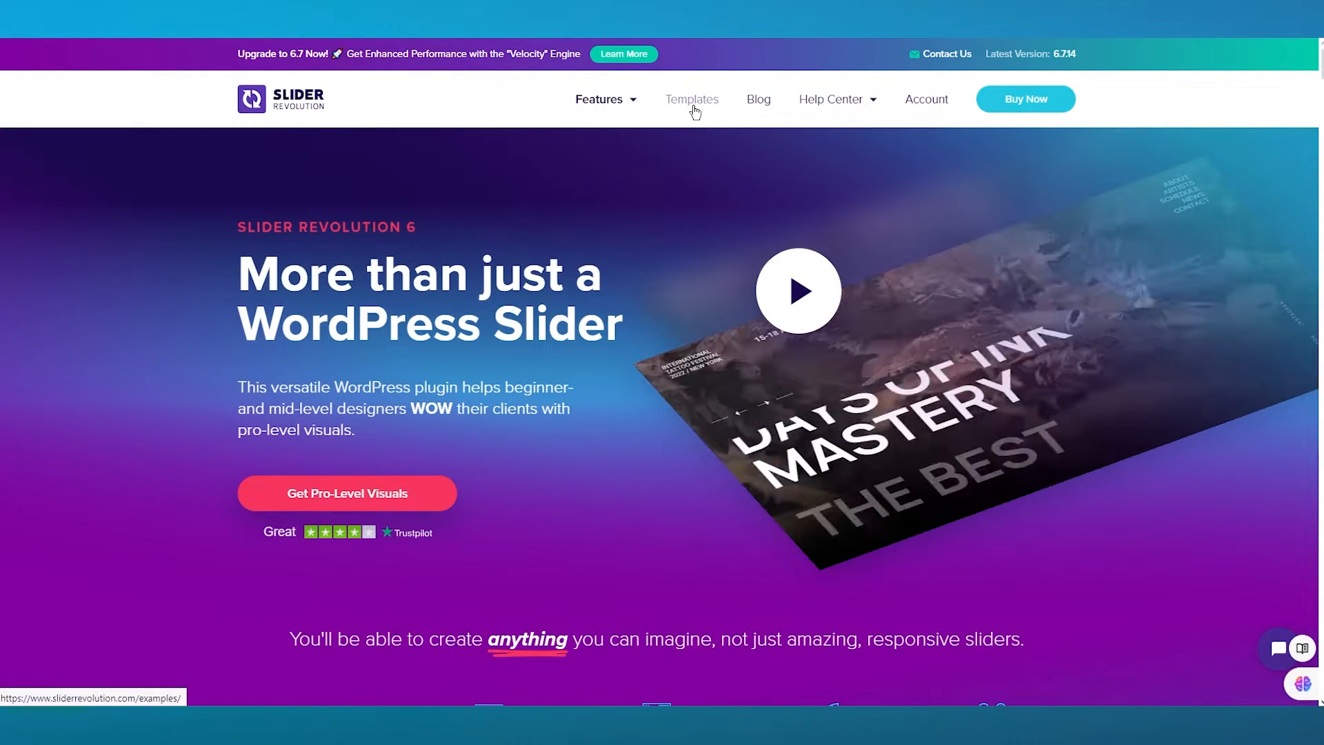
pyautogui.moveTo(616, 104)
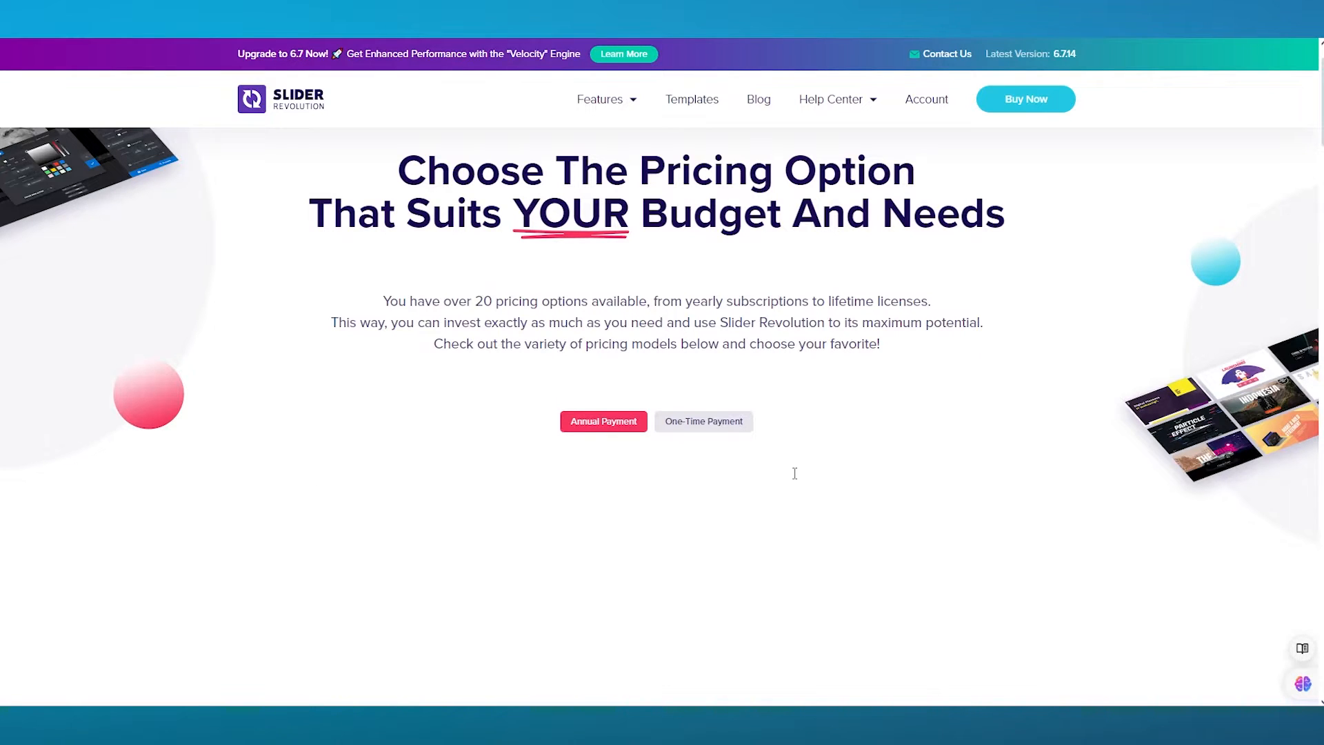
# - Compare the Professional plan's pricing for 100 websites under annual and one-time payment options
pyautogui.scroll(-4, 793, 475)
pyautogui.scroll(1, 770, 105)
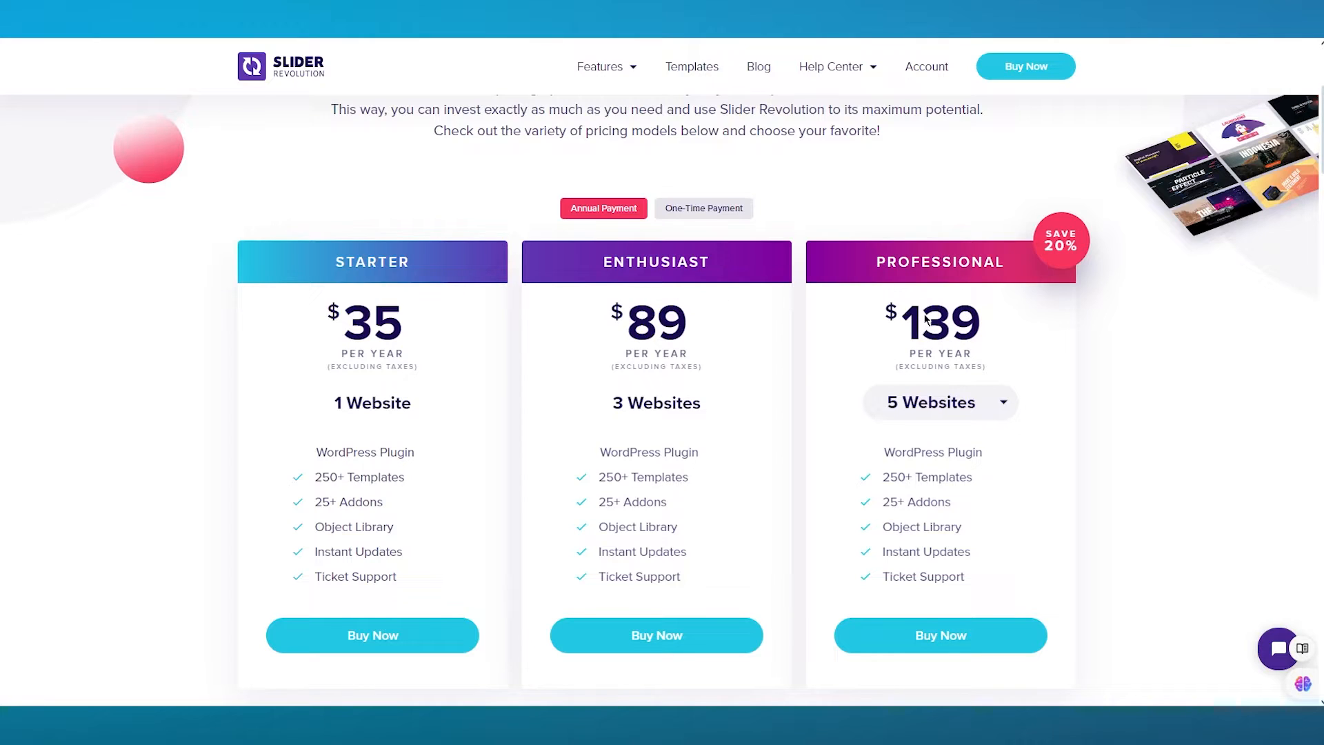
pyautogui.click(942, 407)
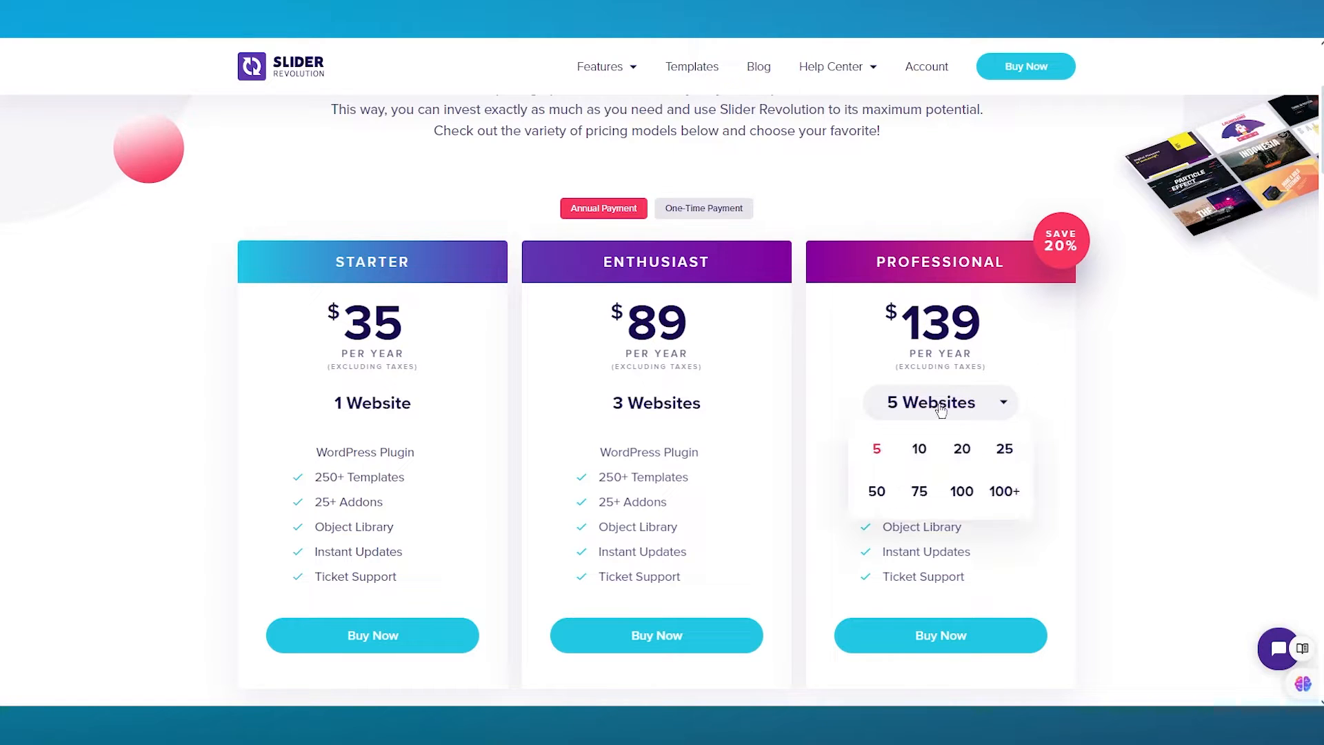
pyautogui.click(1004, 491)
pyautogui.click(987, 409)
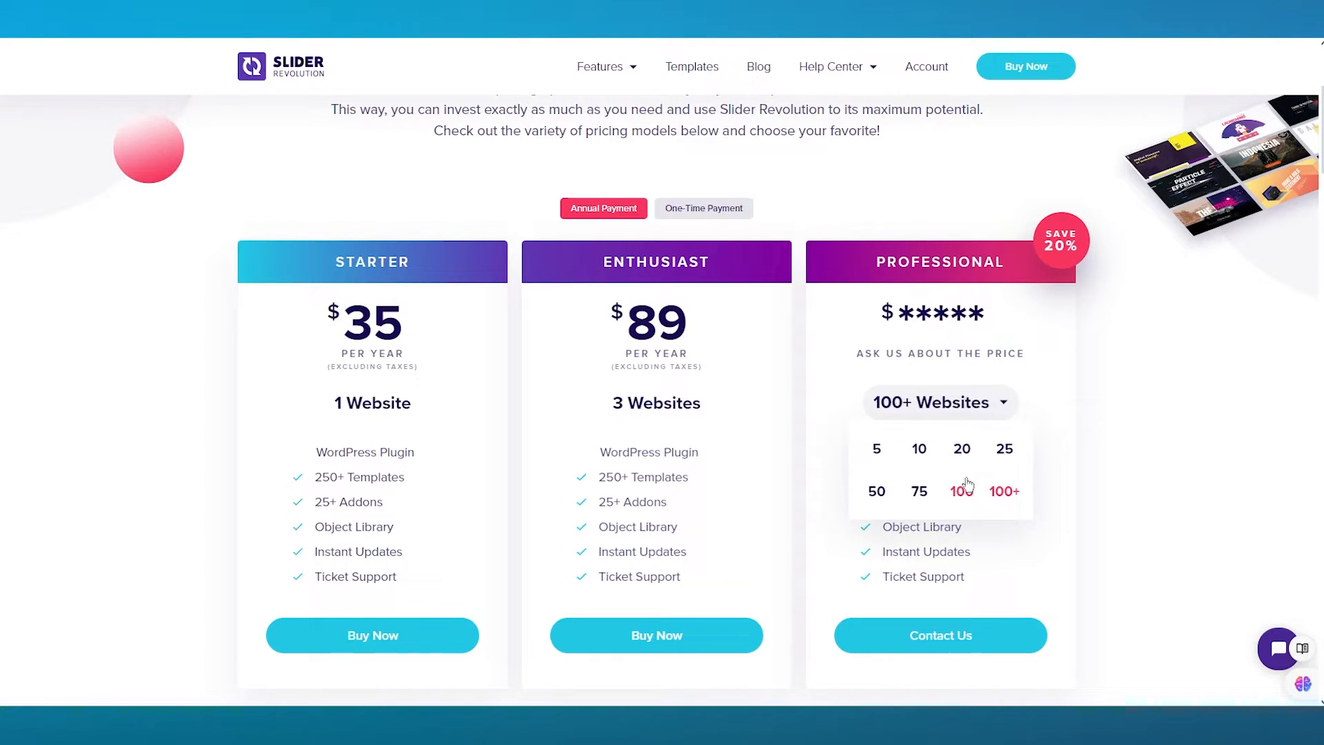
pyautogui.click(966, 487)
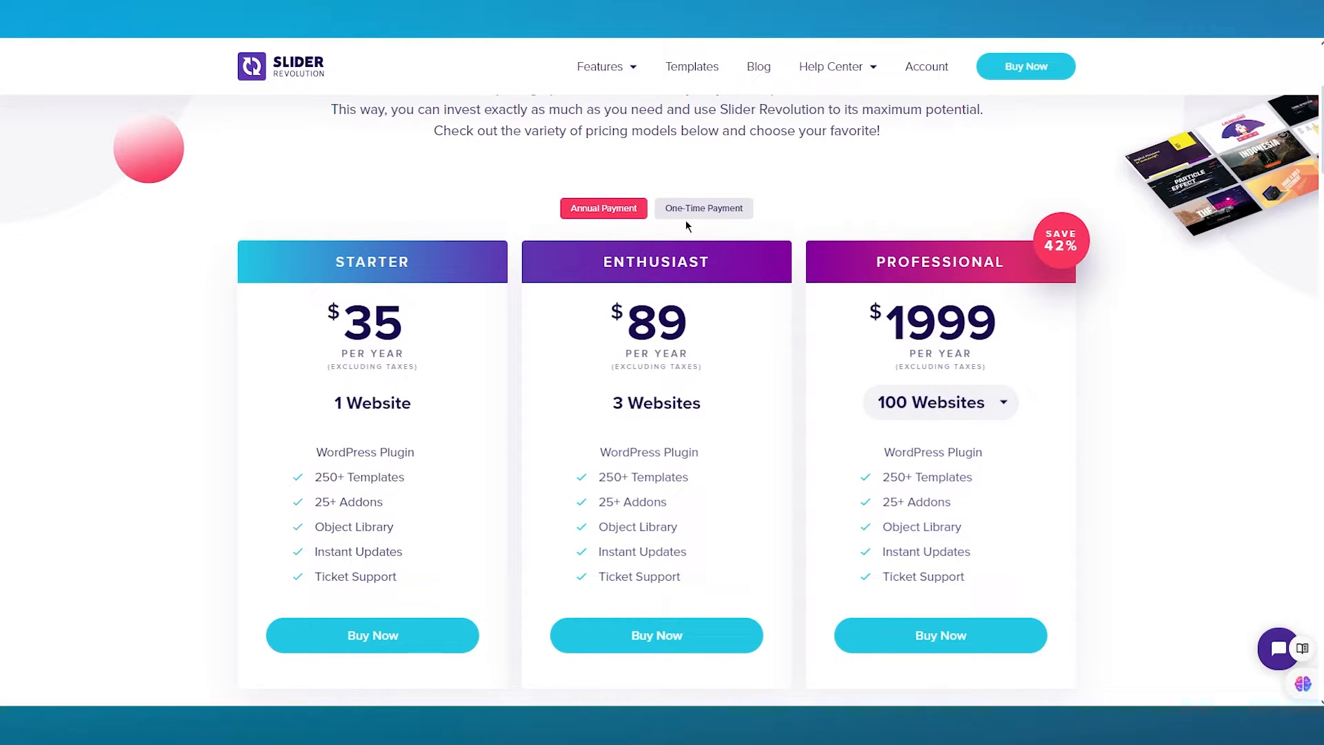
pyautogui.click(703, 208)
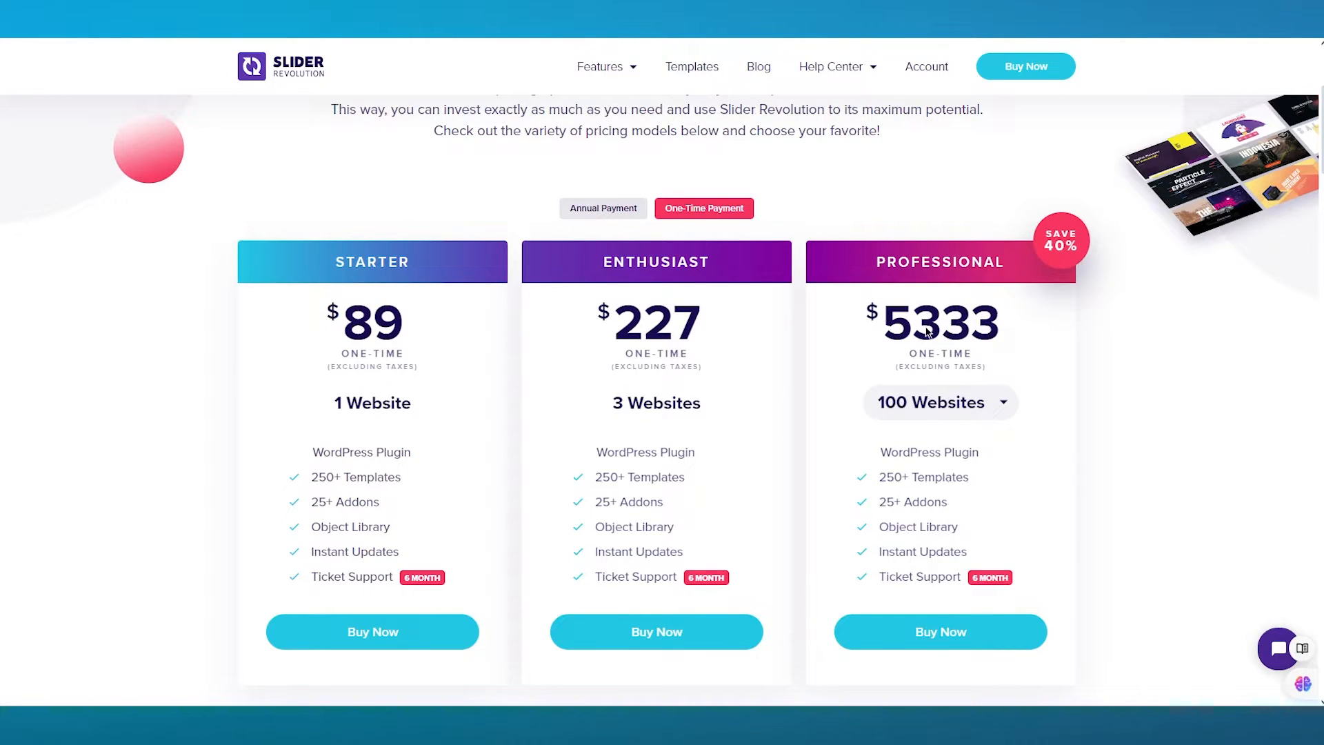
pyautogui.click(621, 208)
# - Open the plugins marketplace on the WordPress site and search for slider
pyautogui.scroll(-2, 370, 200)
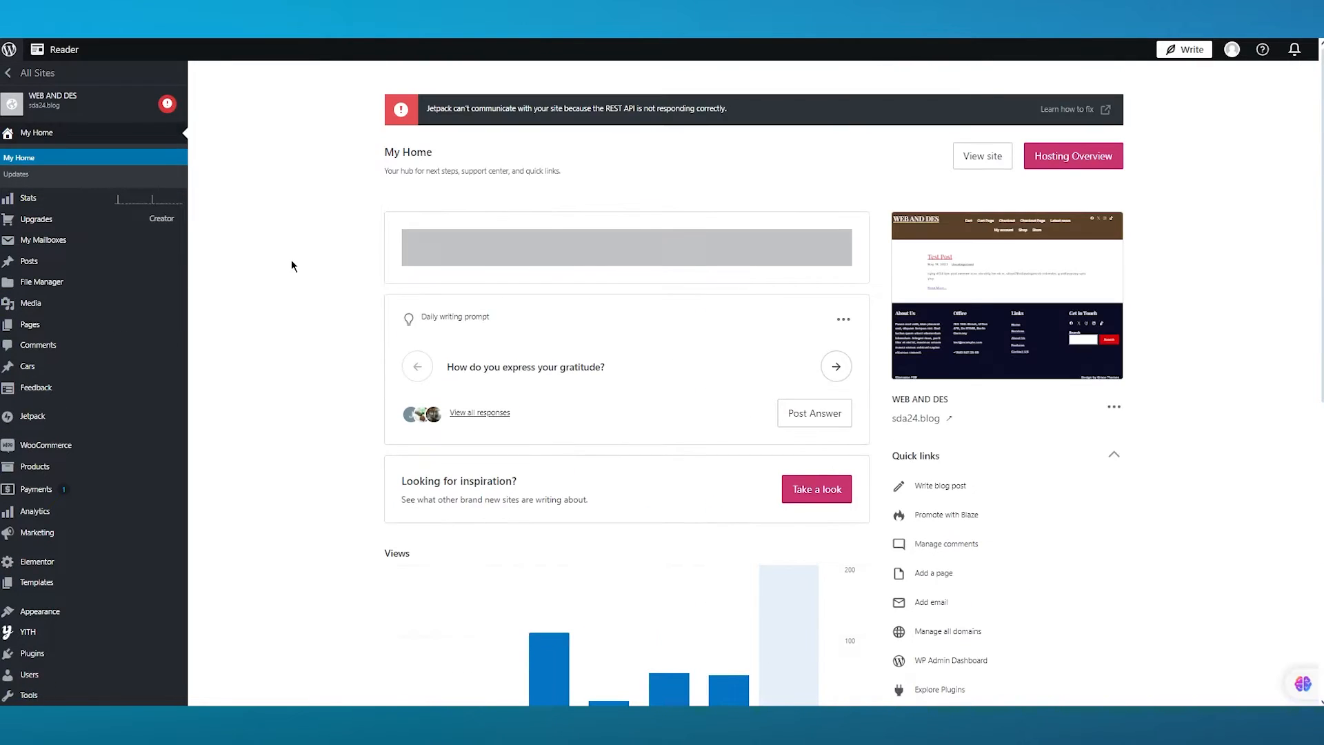
pyautogui.scroll(-3, 291, 259)
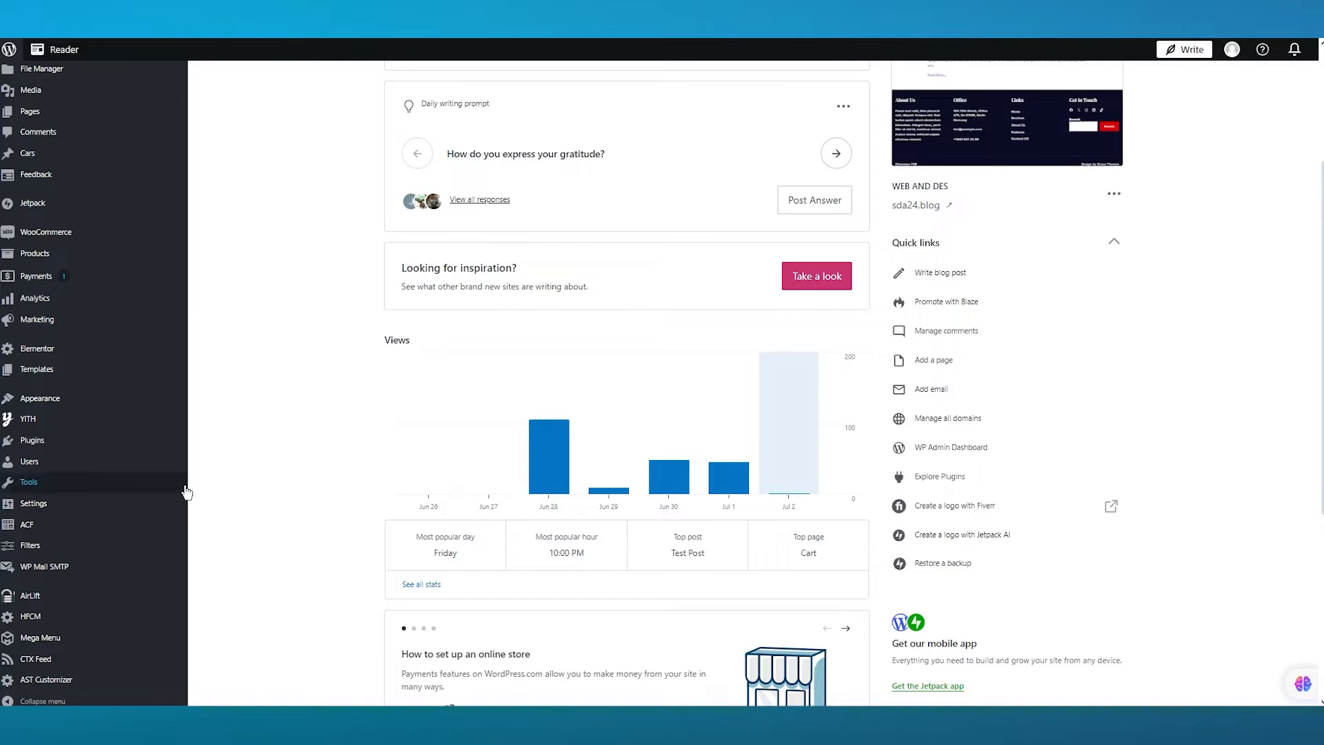
pyautogui.click(79, 445)
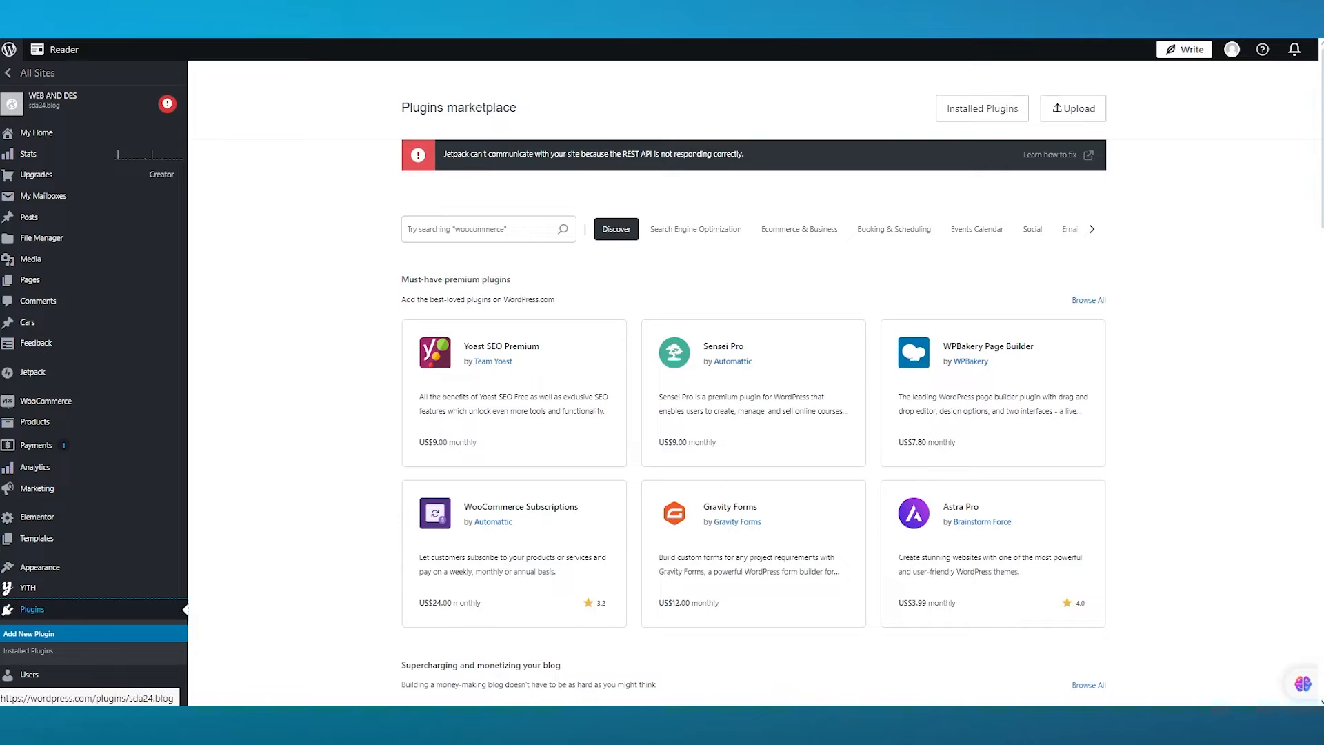
pyautogui.click(480, 233)
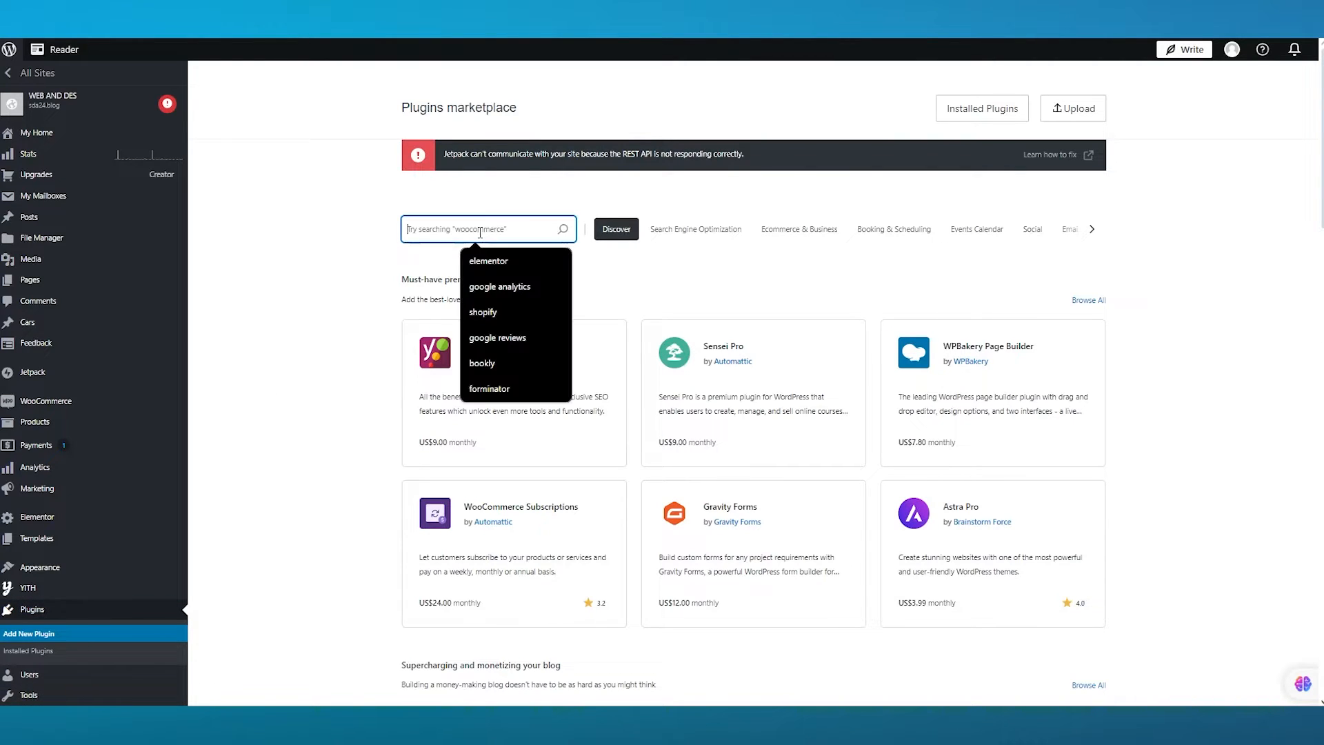
pyautogui.write('slider')
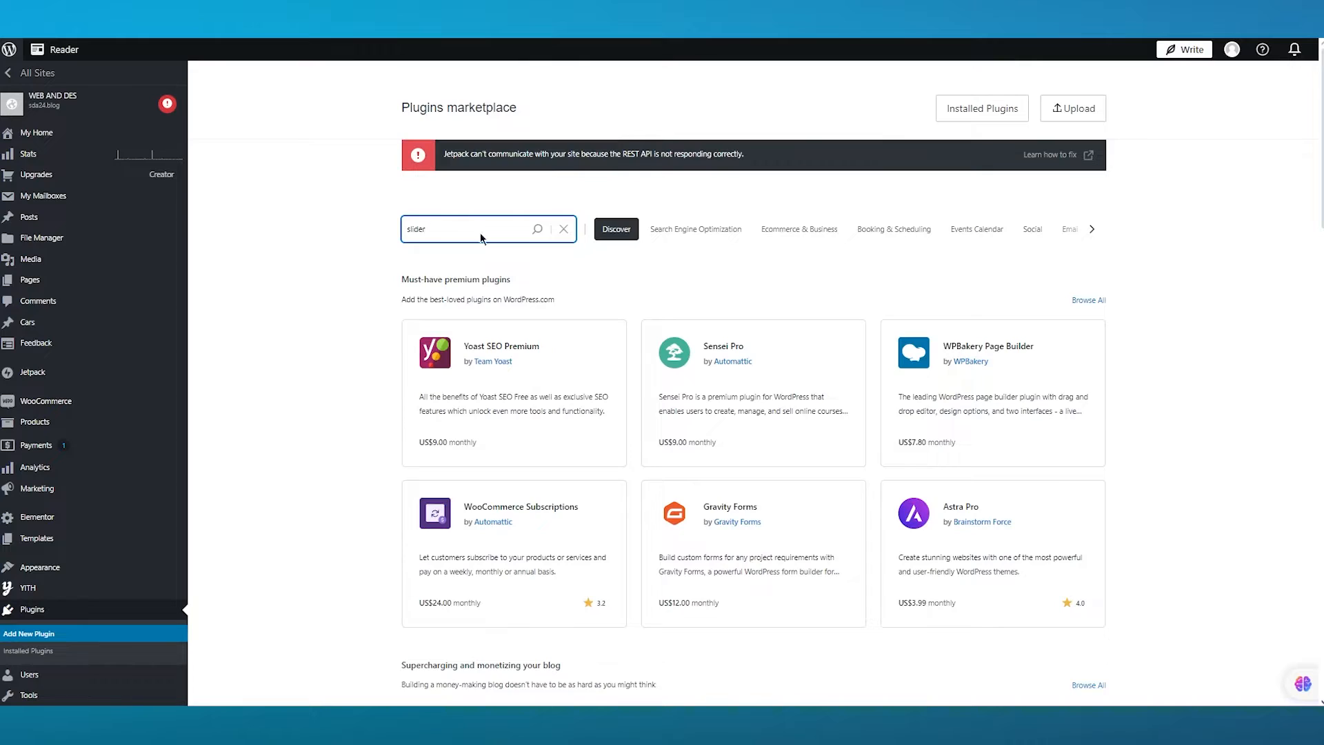
pyautogui.press('Return')
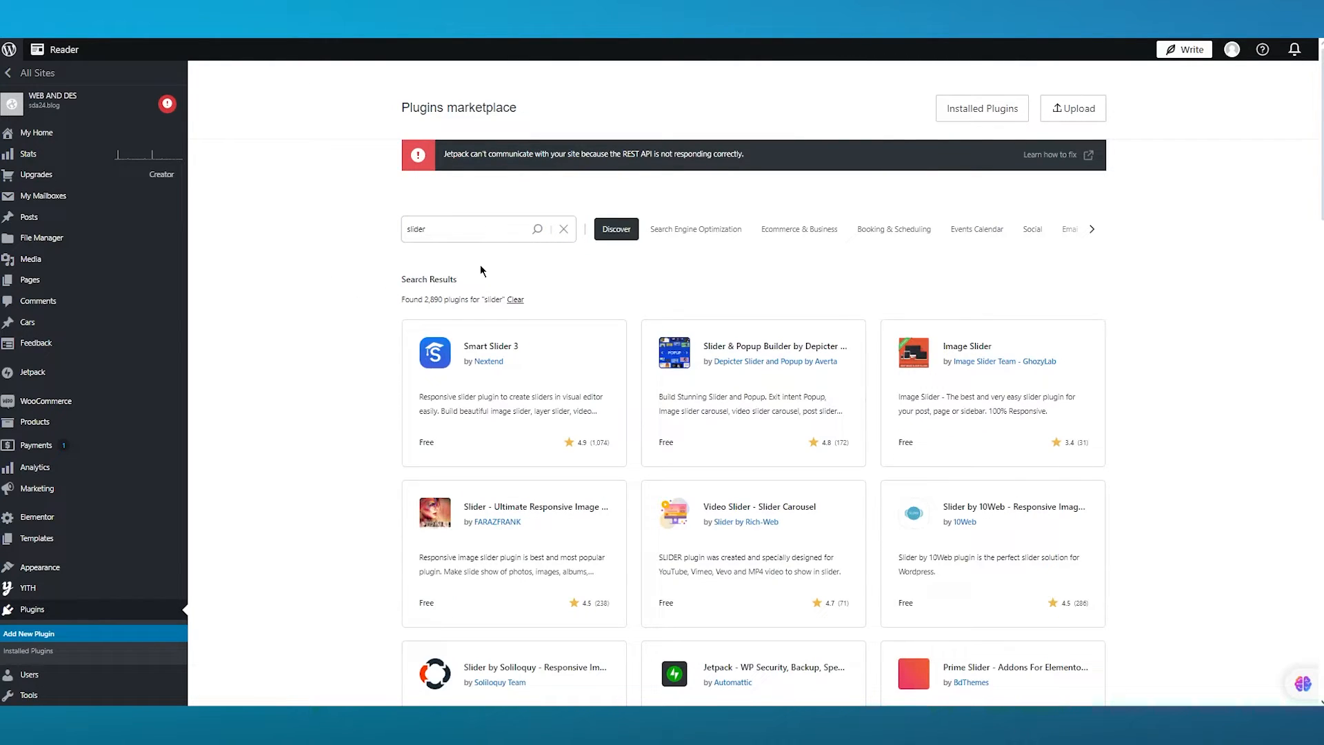
# - Refine the plugin search to slider revolution and scan the results
pyautogui.click(455, 237)
pyautogui.write('re')
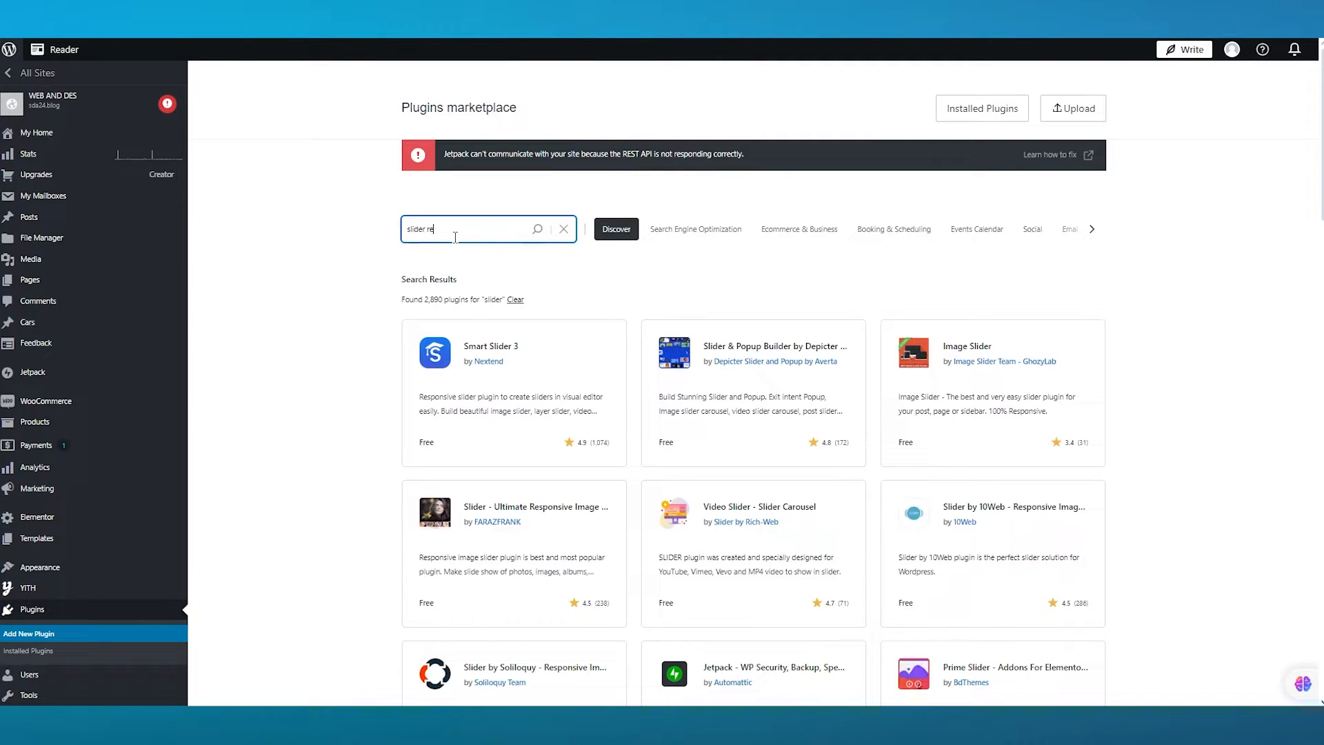
pyautogui.write('volution')
pyautogui.press('Return')
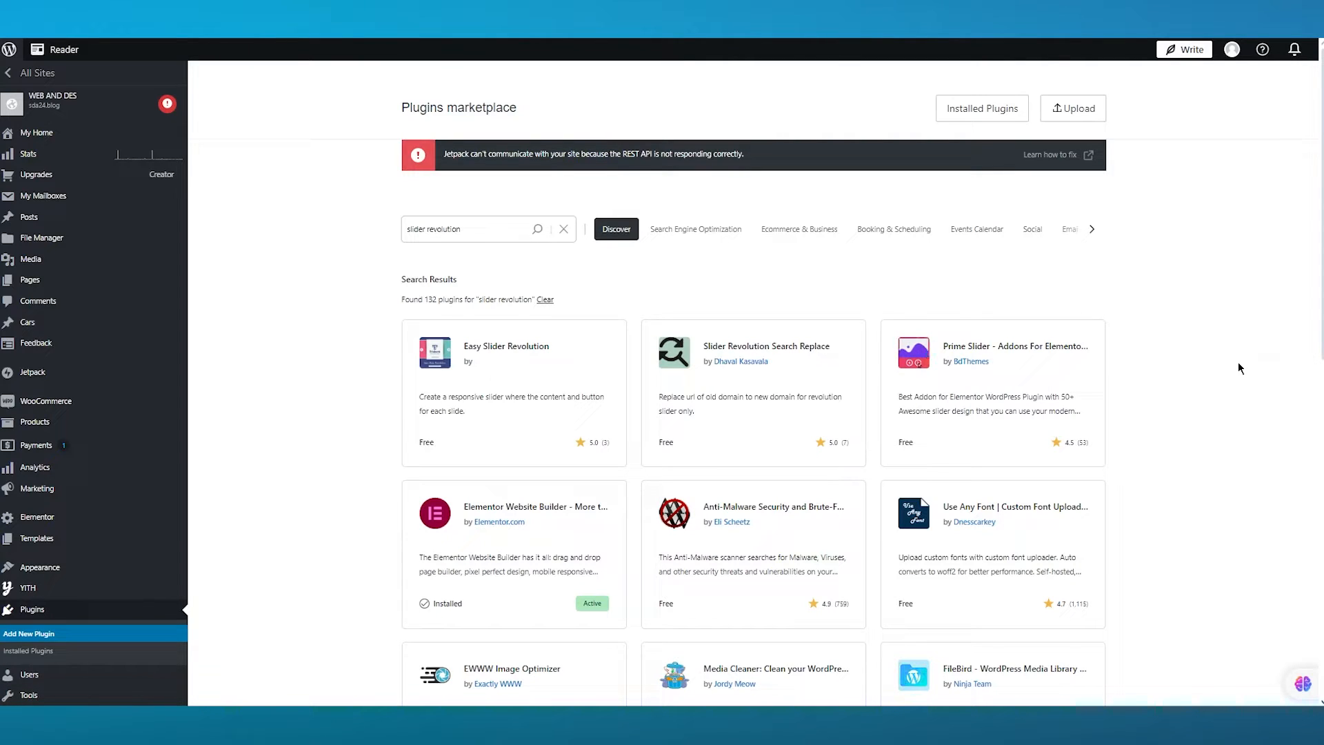
pyautogui.scroll(-4, 1238, 362)
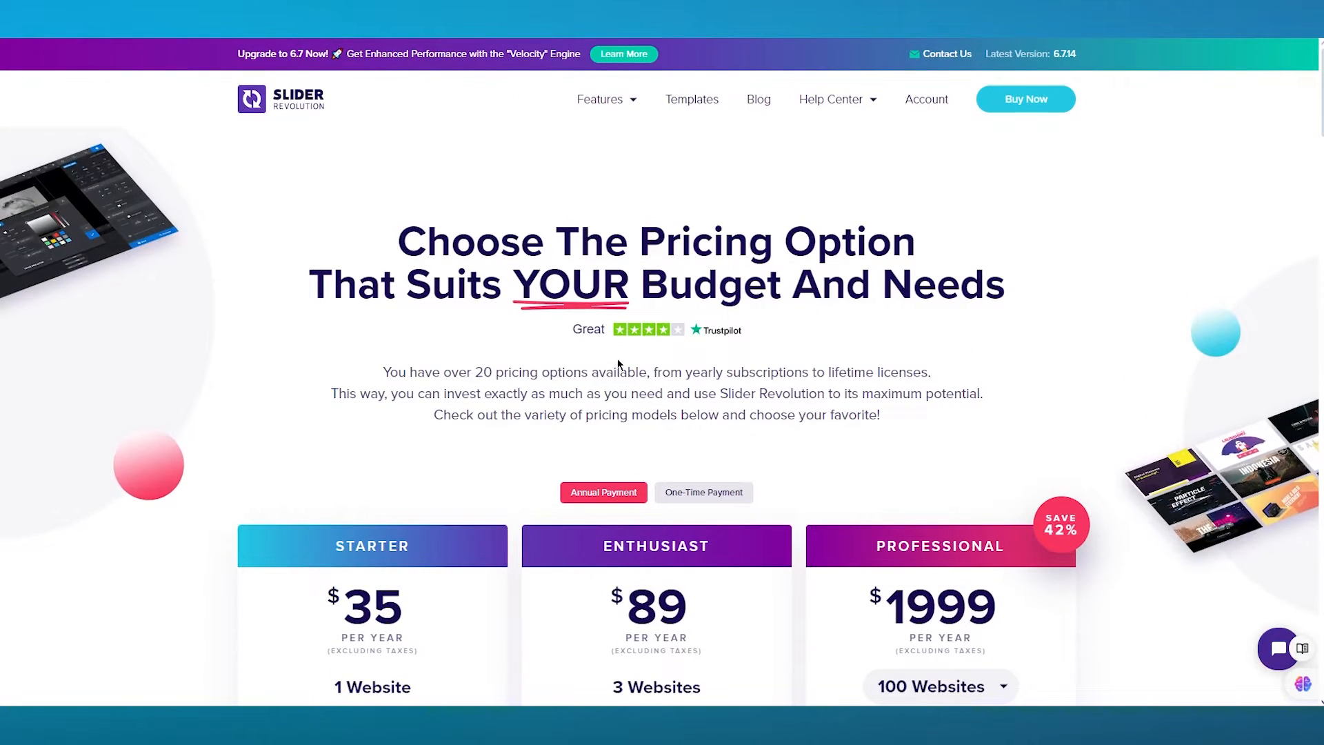
pyautogui.scroll(-4, 620, 372)
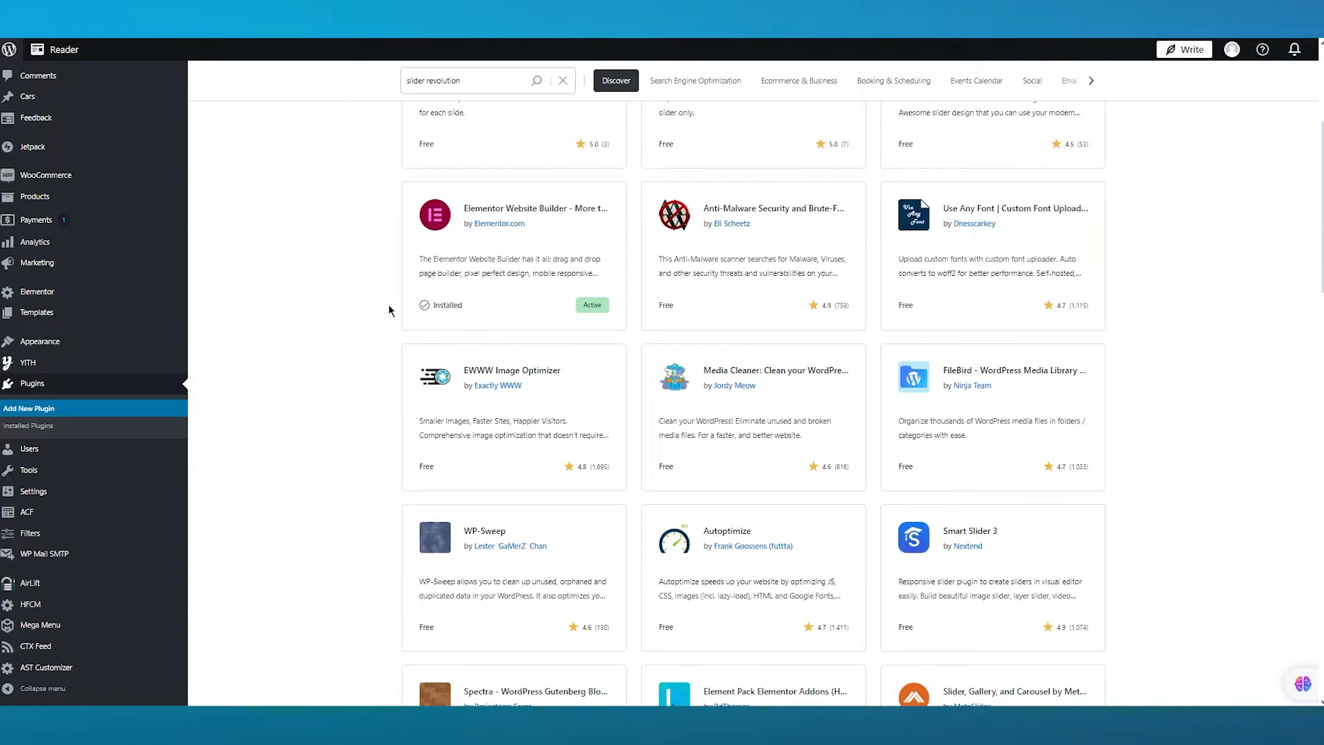
pyautogui.scroll(5, 352, 375)
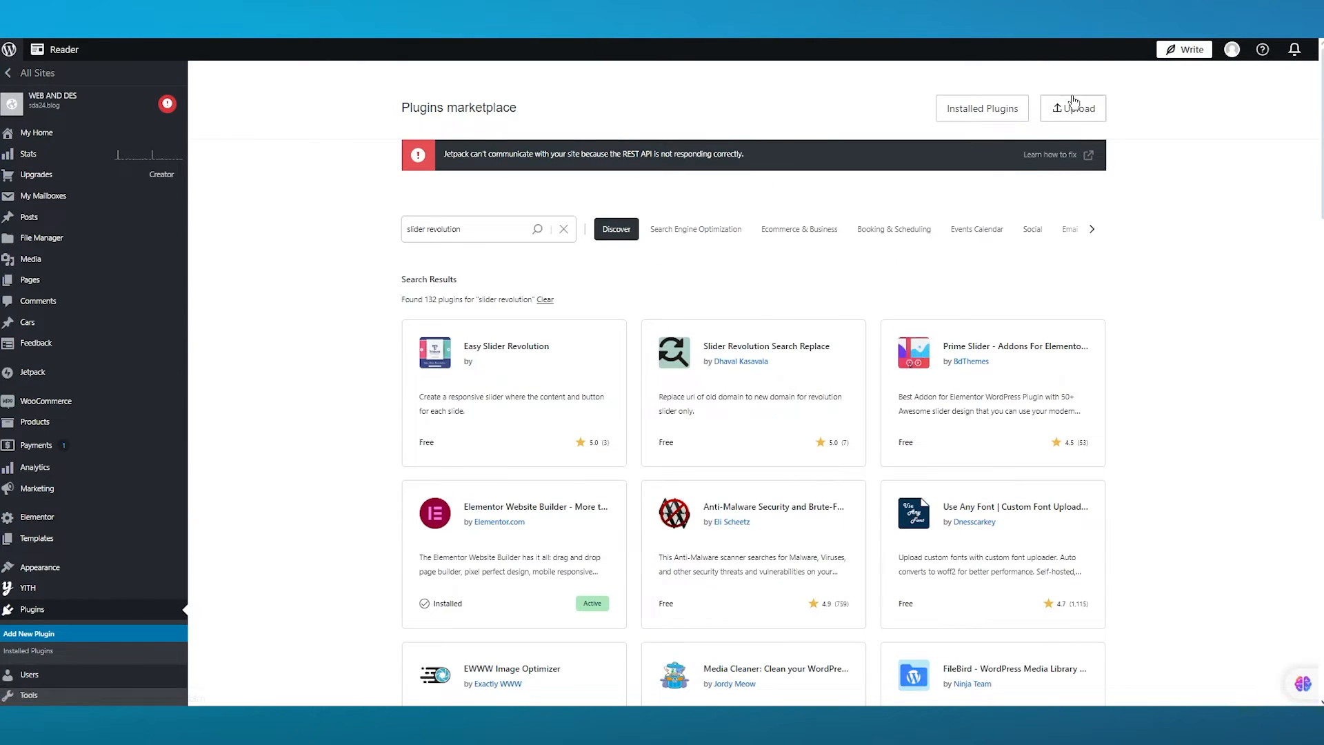
pyautogui.click(1073, 104)
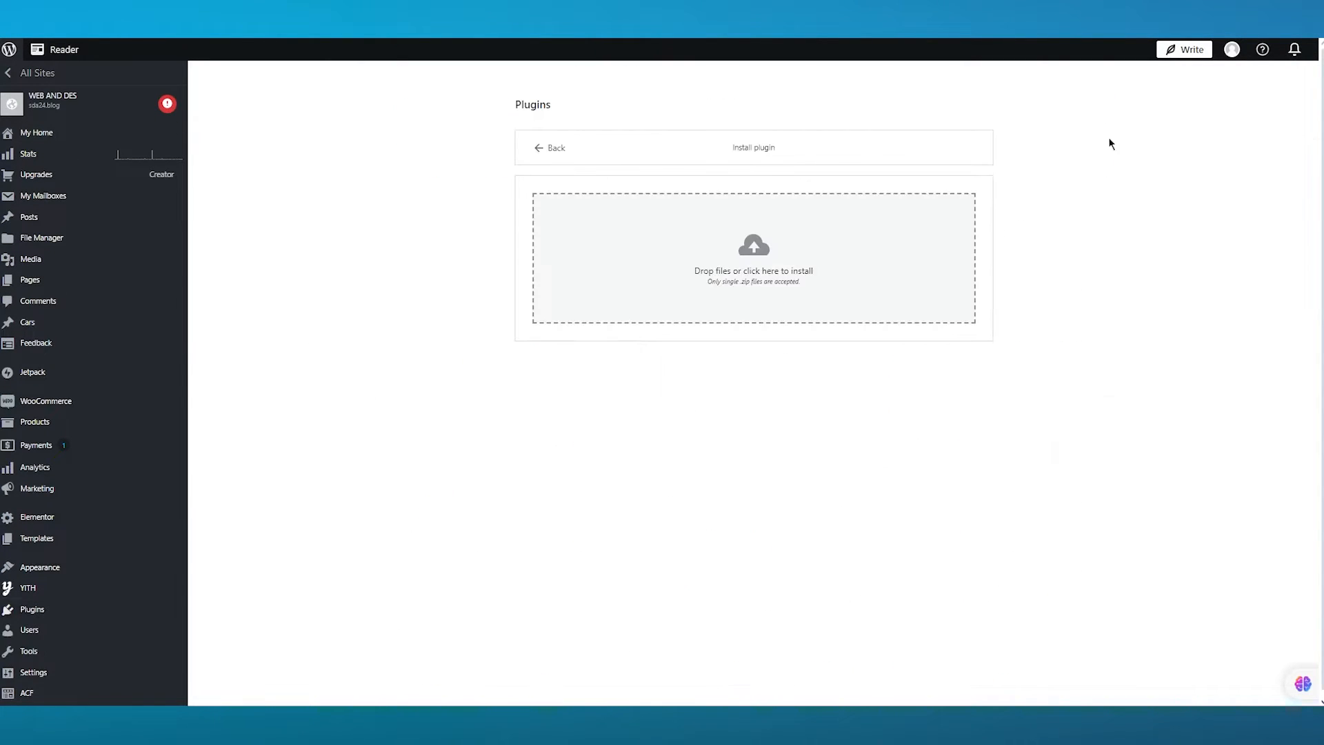
pyautogui.click(766, 274)
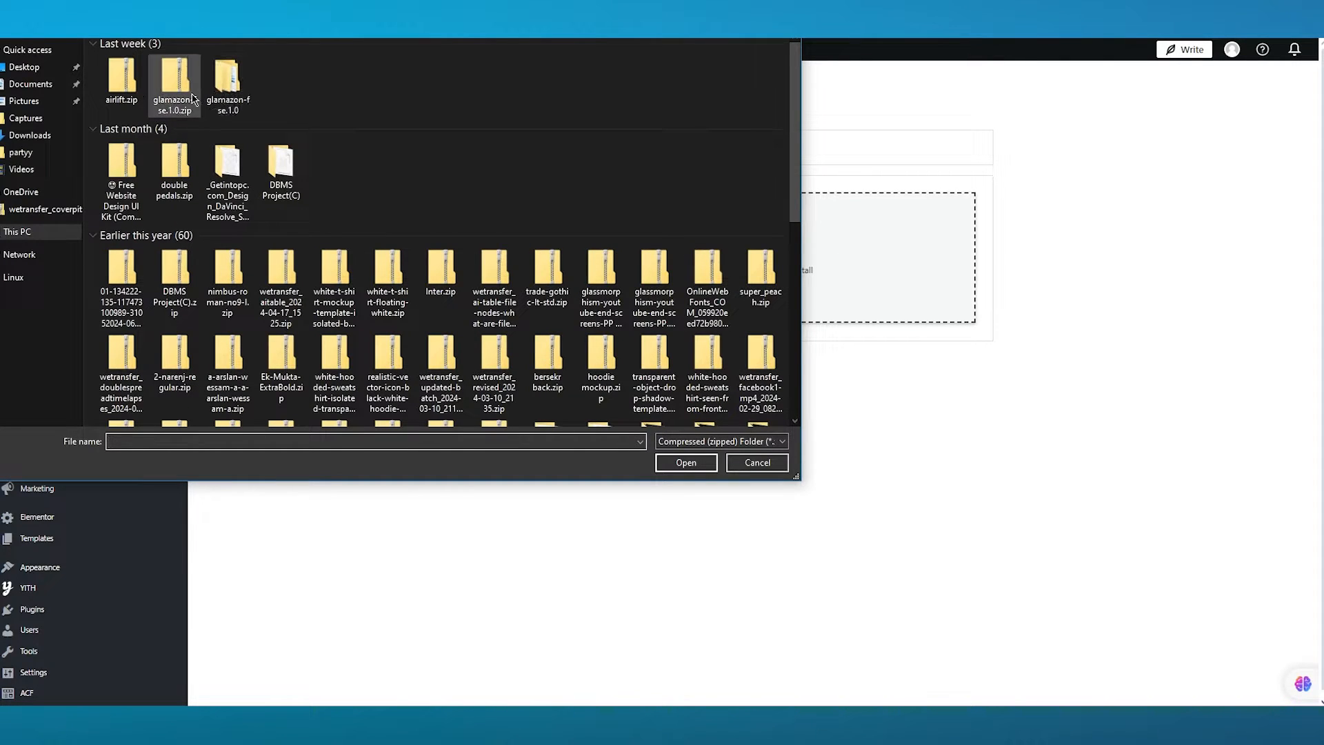
pyautogui.click(759, 463)
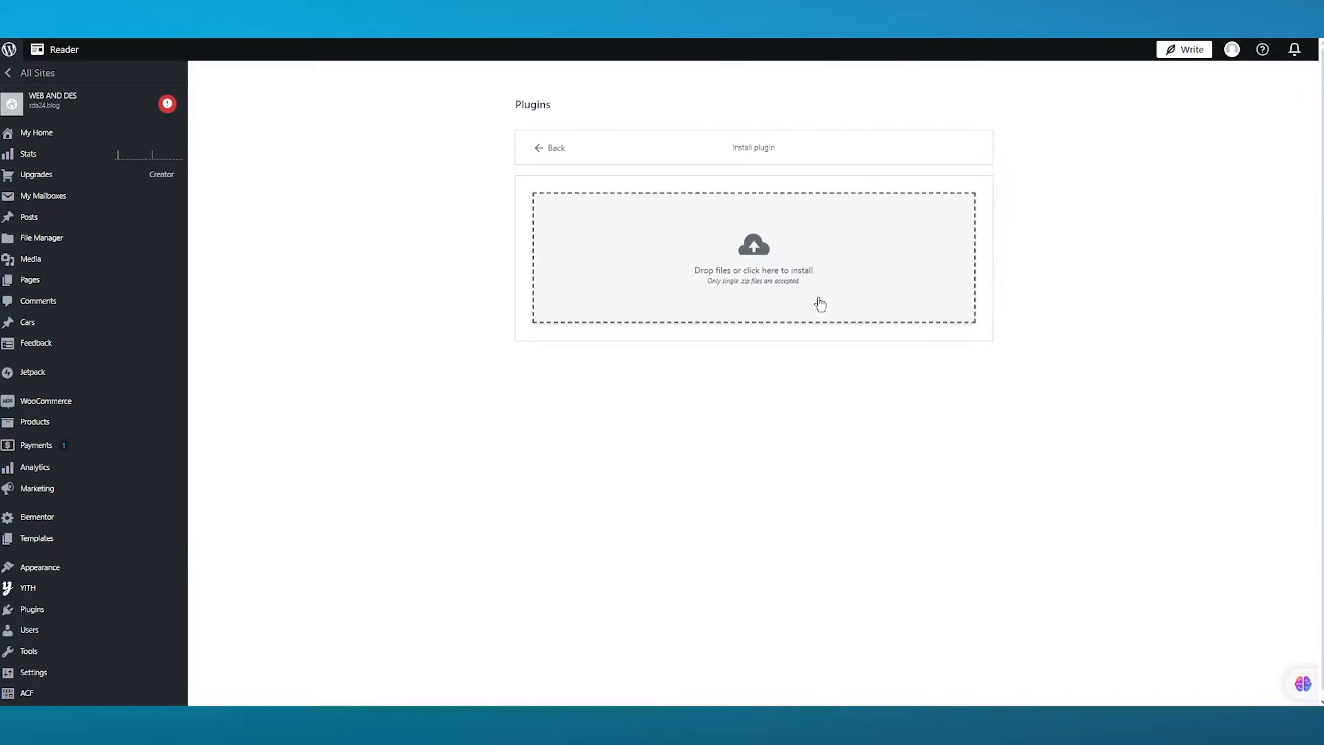
pyautogui.click(542, 156)
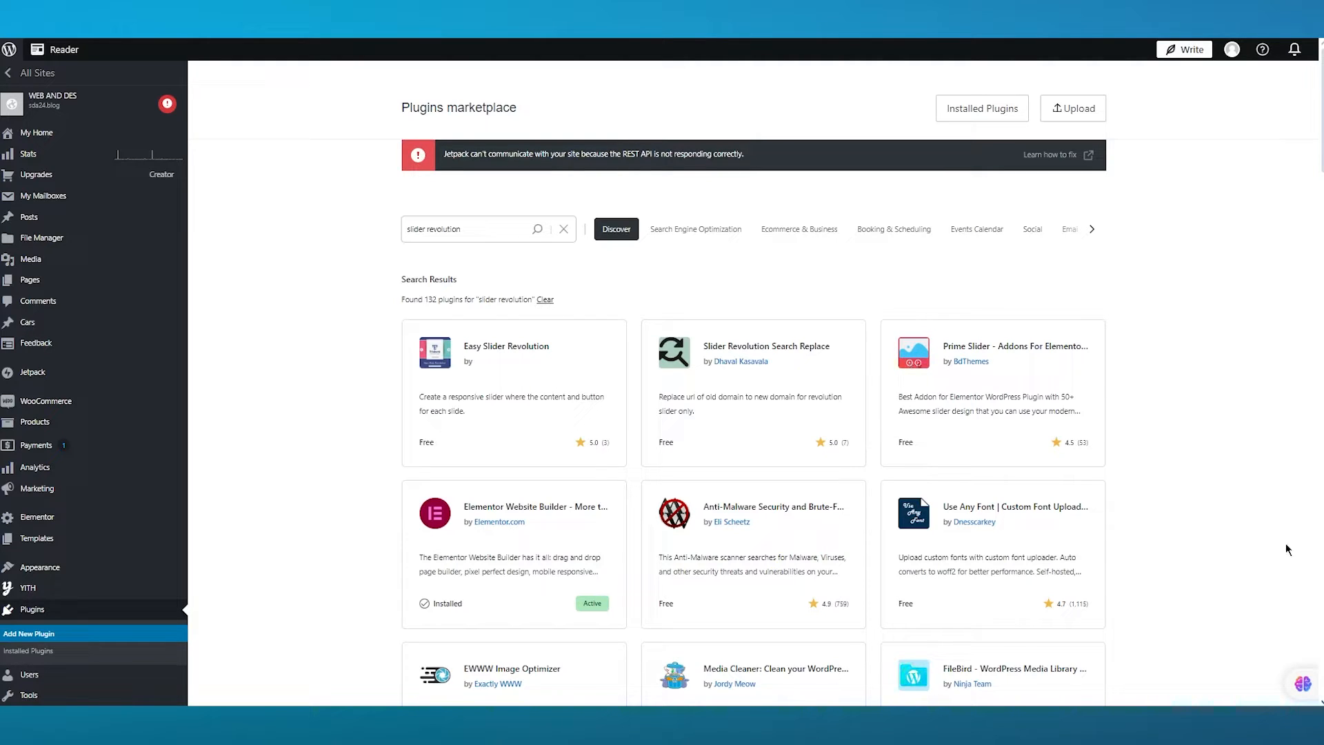
# - Scroll through the slider revolution search results to examine the available slider plugins
pyautogui.scroll(-2, 1227, 359)
pyautogui.scroll(-4, 1226, 359)
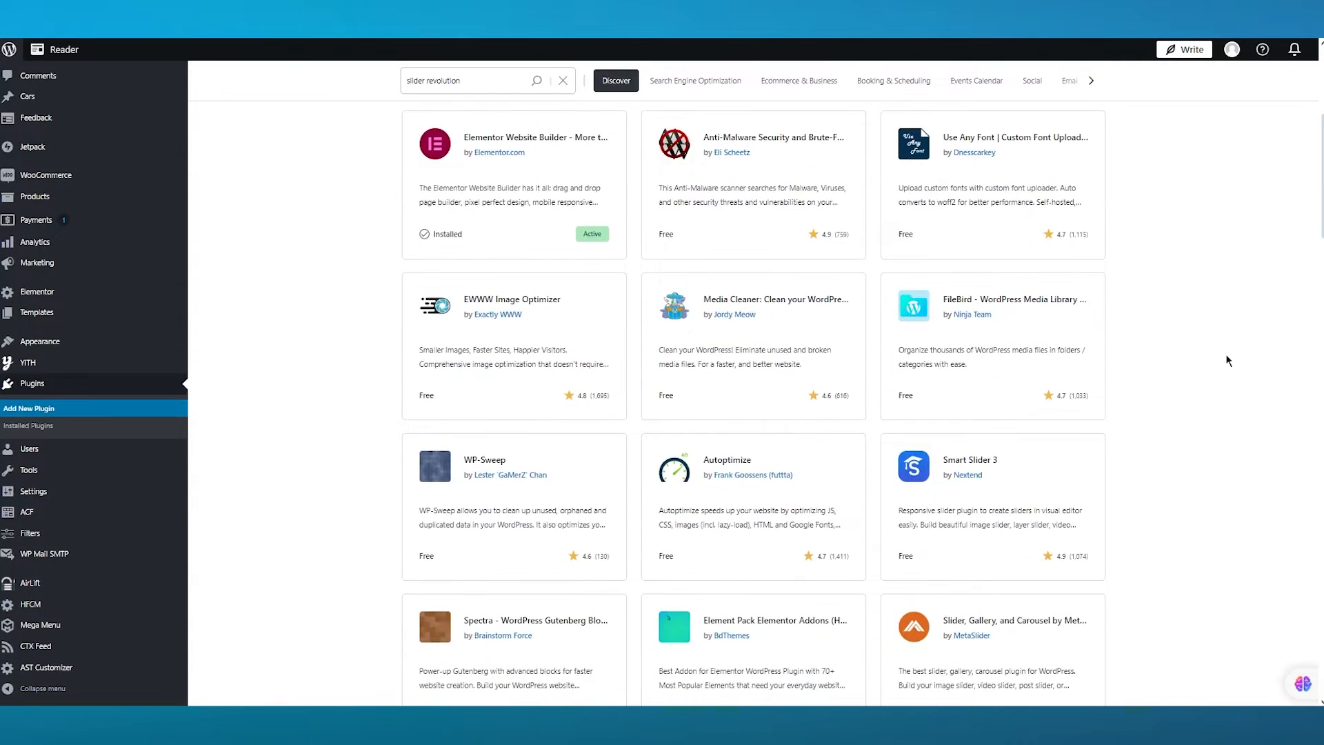
pyautogui.scroll(7, 1227, 359)
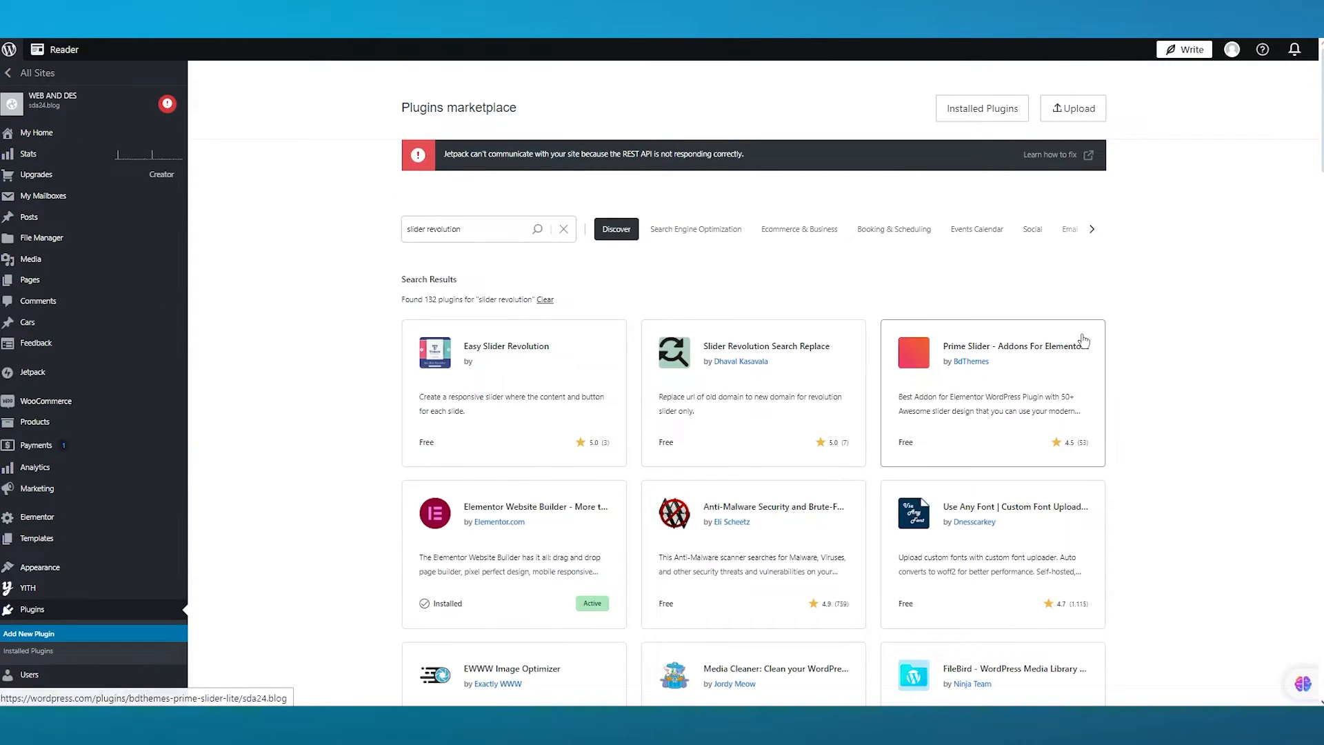
pyautogui.scroll(-3, 1107, 415)
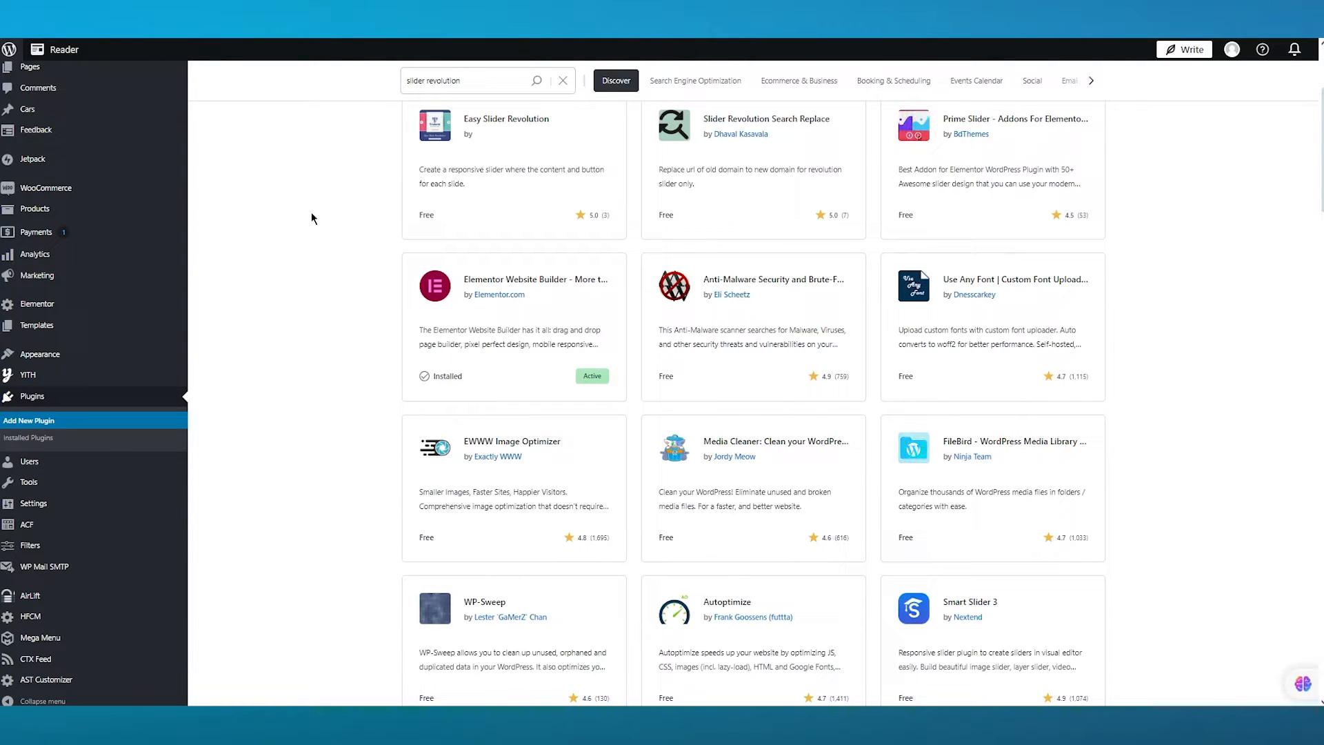
pyautogui.scroll(3, 309, 234)
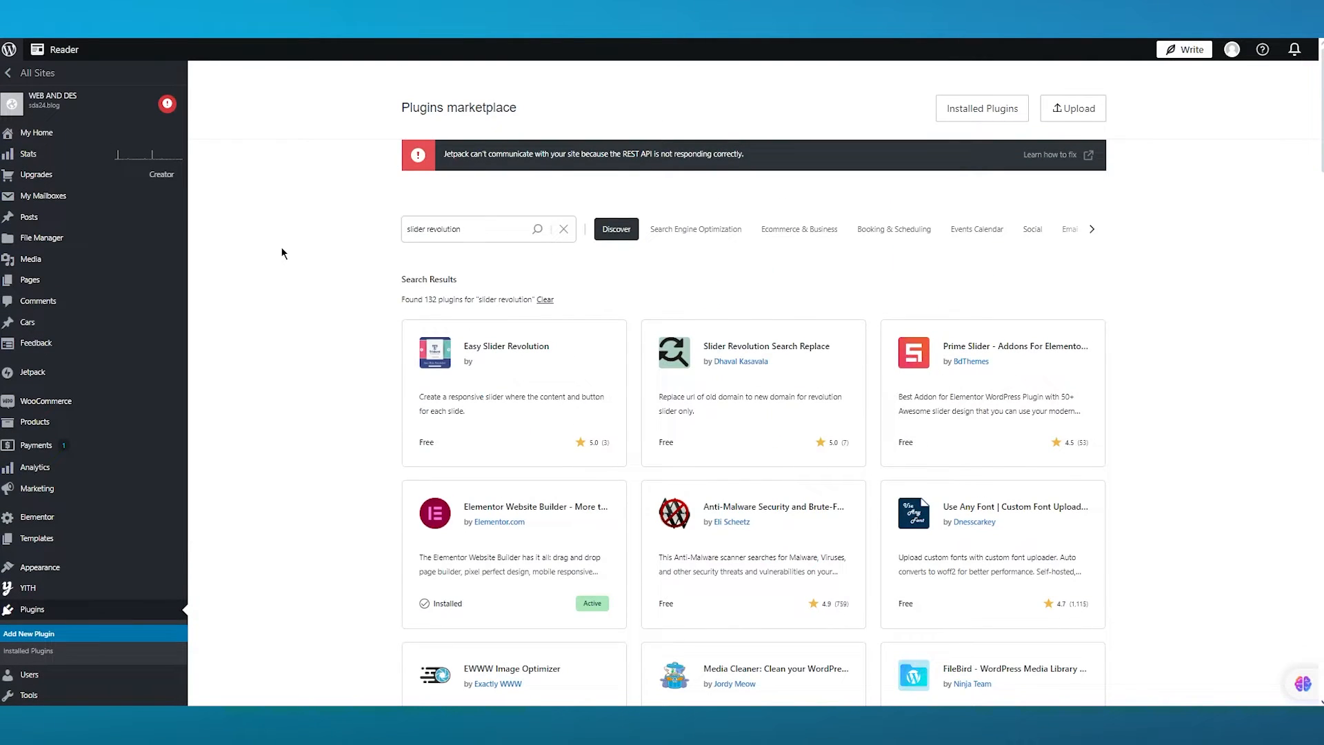
pyautogui.scroll(-3, 282, 253)
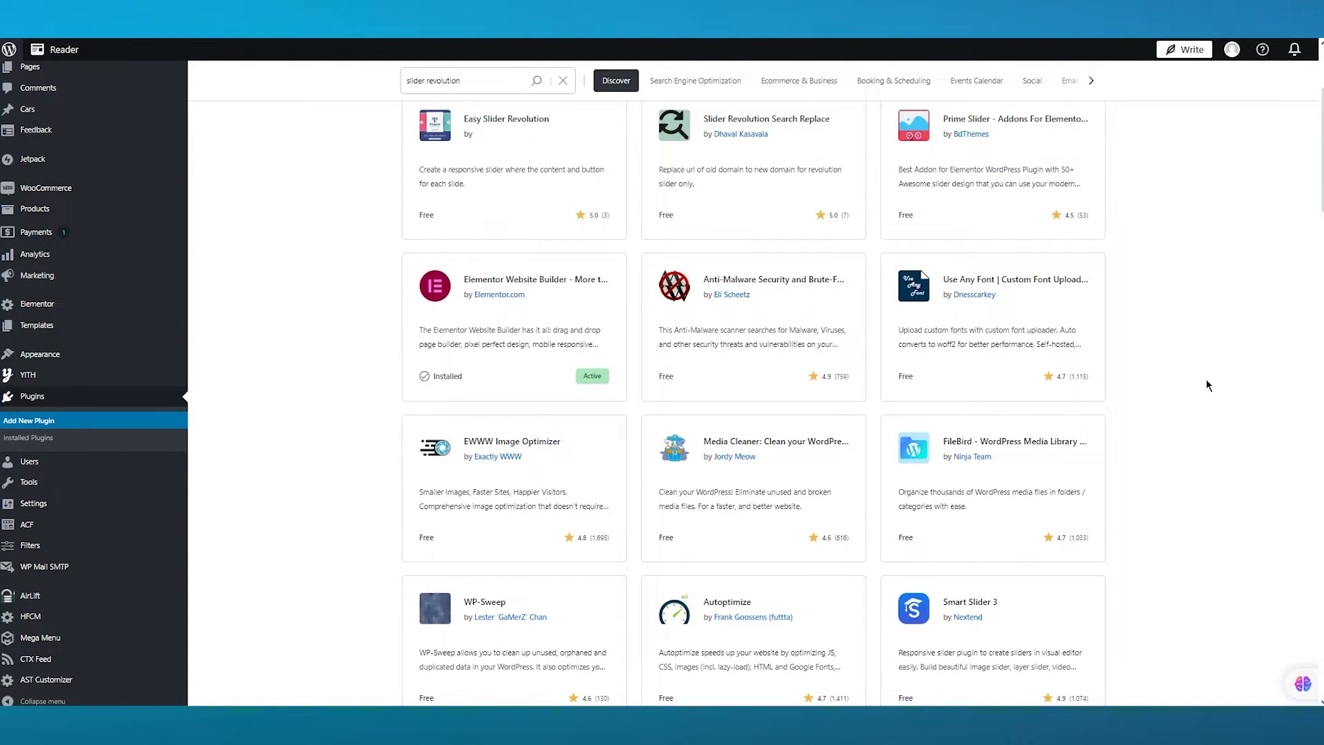
pyautogui.scroll(-2, 1208, 385)
pyautogui.scroll(3, 1207, 383)
pyautogui.scroll(-3, 1224, 396)
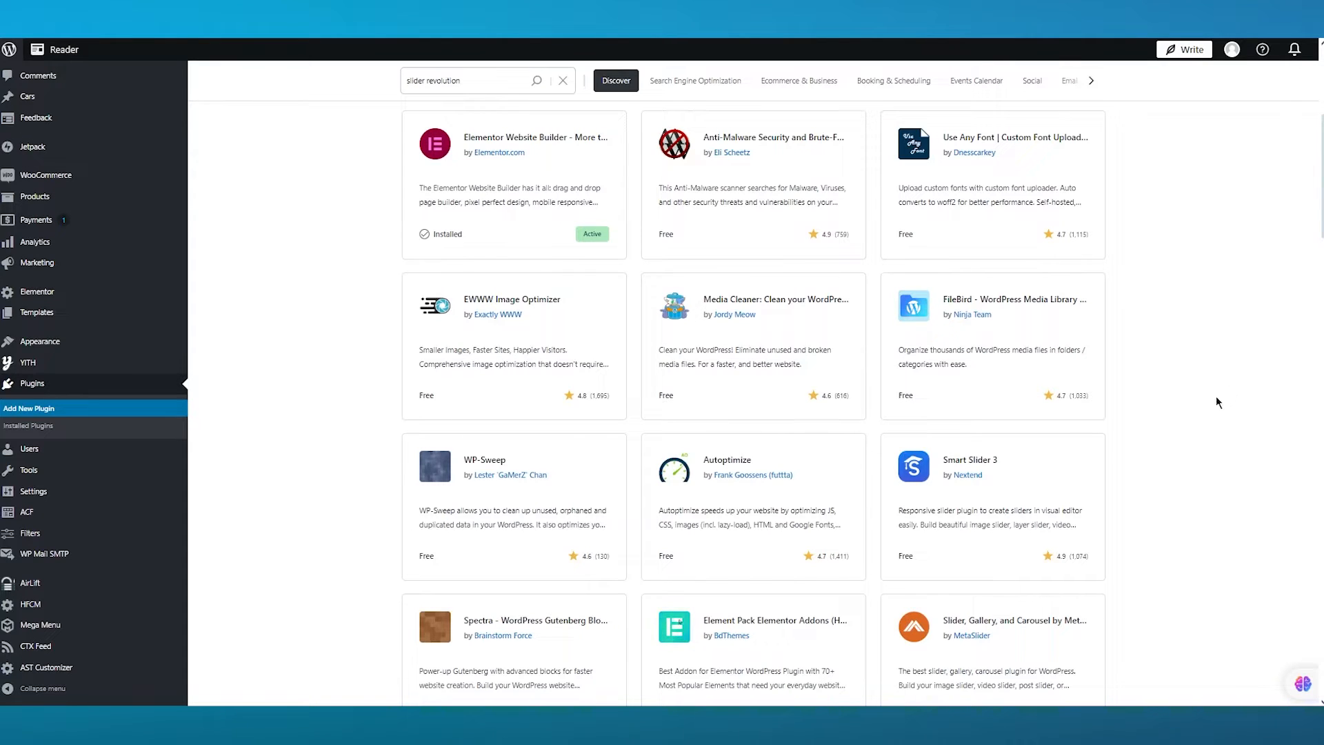
pyautogui.scroll(-2, 1218, 402)
pyautogui.scroll(4, 501, 318)
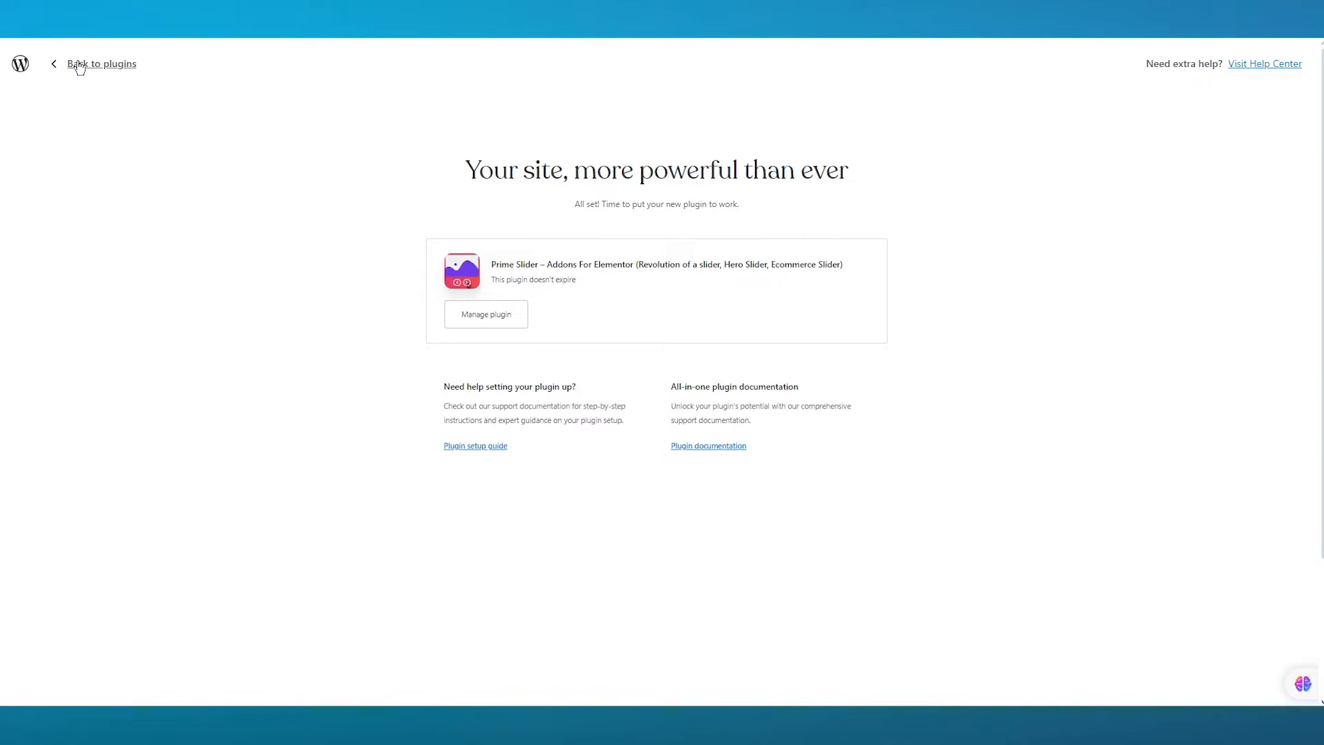
# - Go back from the Prime Slider installation confirmation to the plugins marketplace
pyautogui.click(79, 65)
pyautogui.scroll(-2, 251, 295)
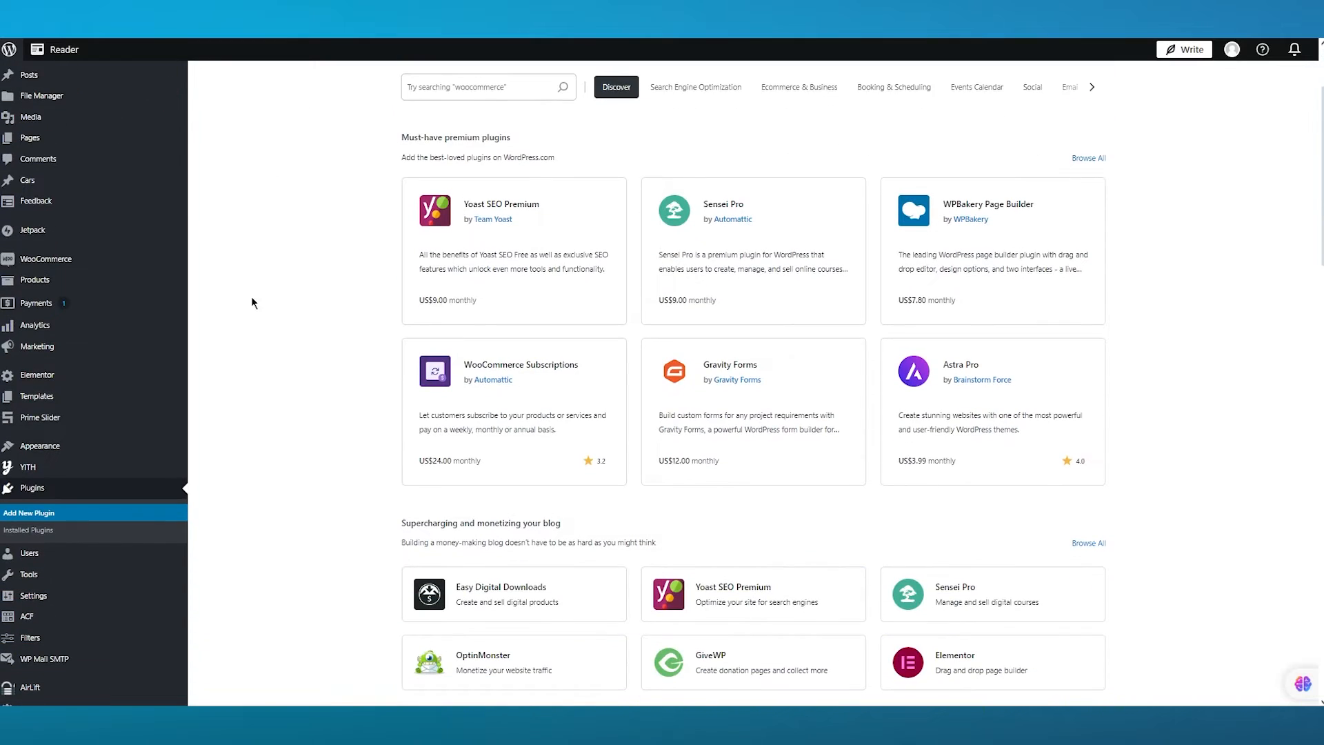
pyautogui.scroll(2, 292, 310)
pyautogui.scroll(-4, 137, 227)
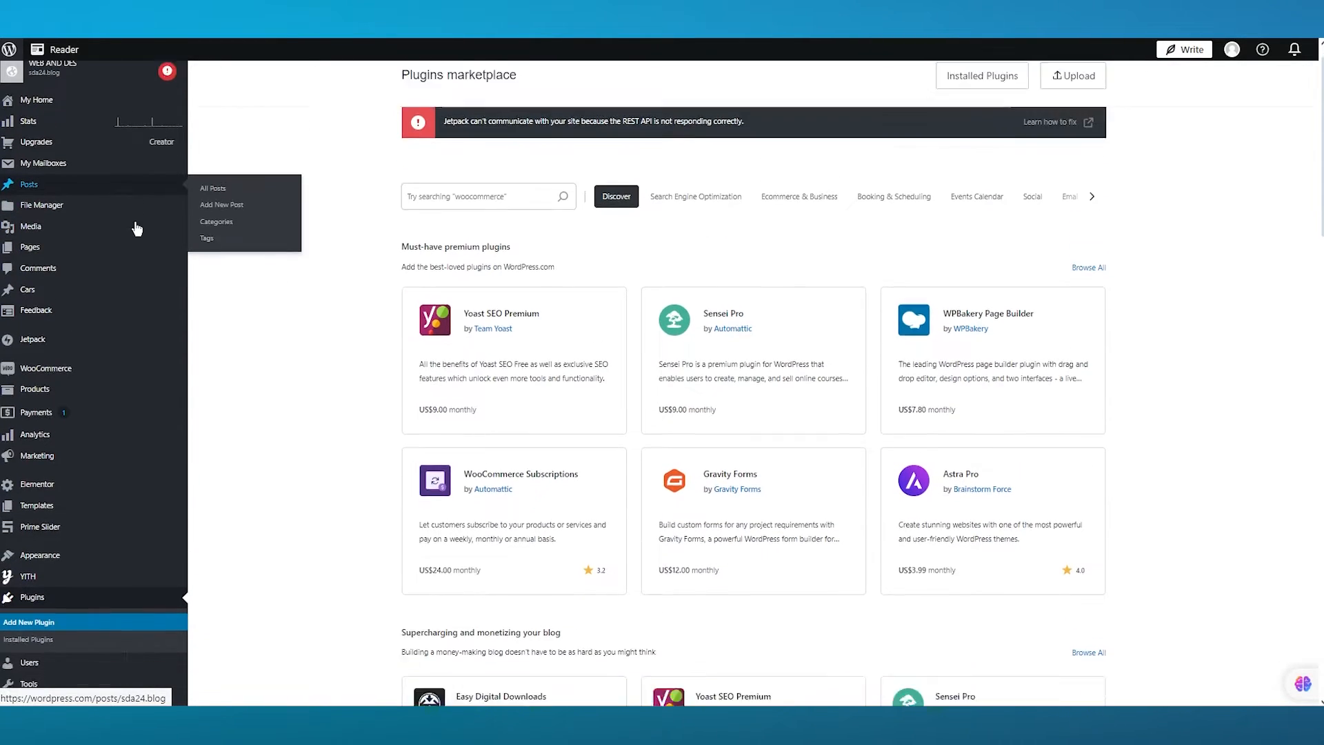
pyautogui.scroll(-2, 153, 503)
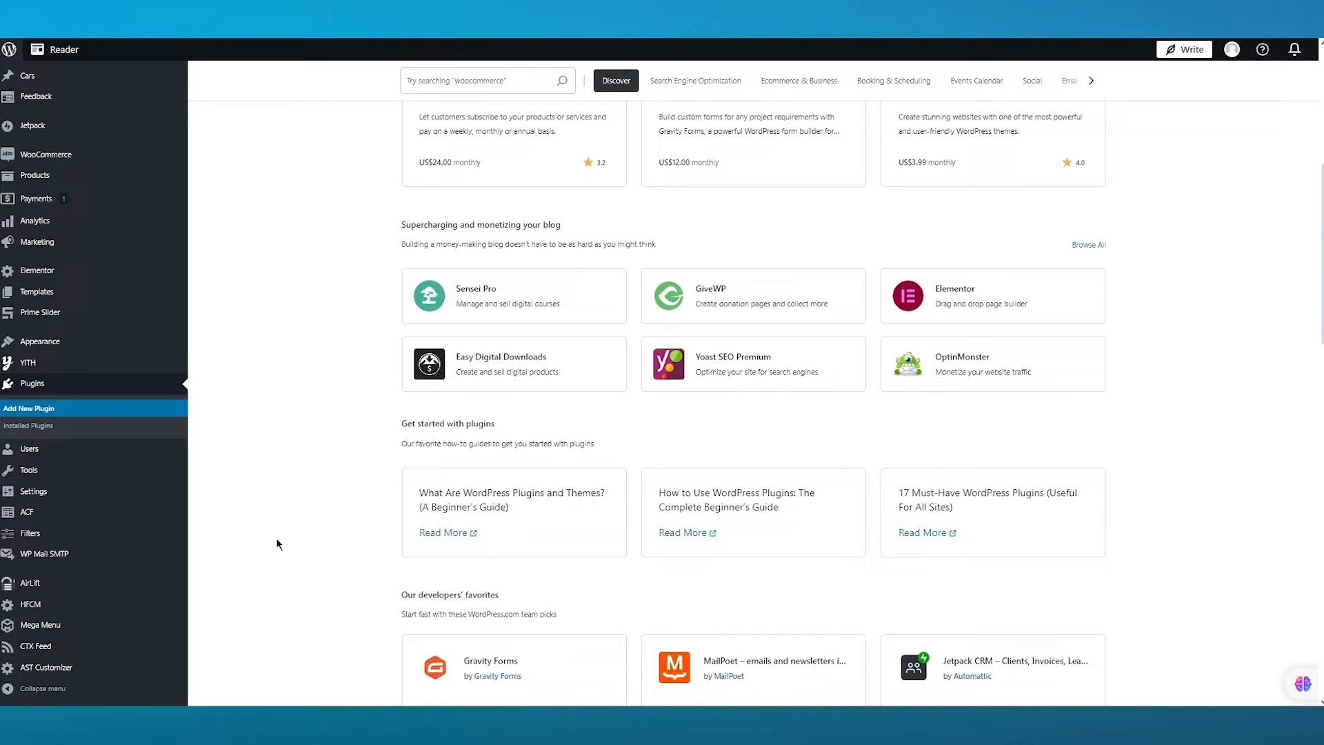
# - Open the Prime Slider settings from the admin menu and skip the data-sharing opt-in prompt
pyautogui.moveTo(61, 316)
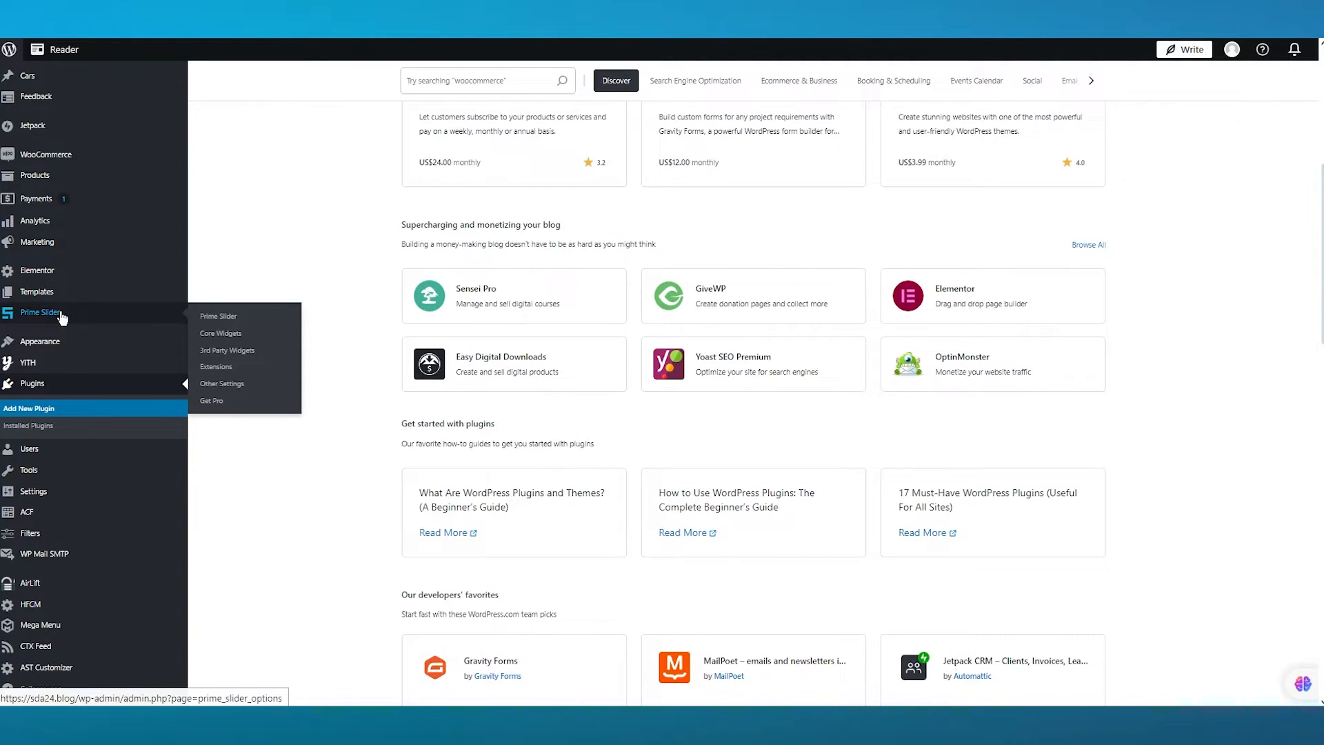
pyautogui.scroll(5, 264, 290)
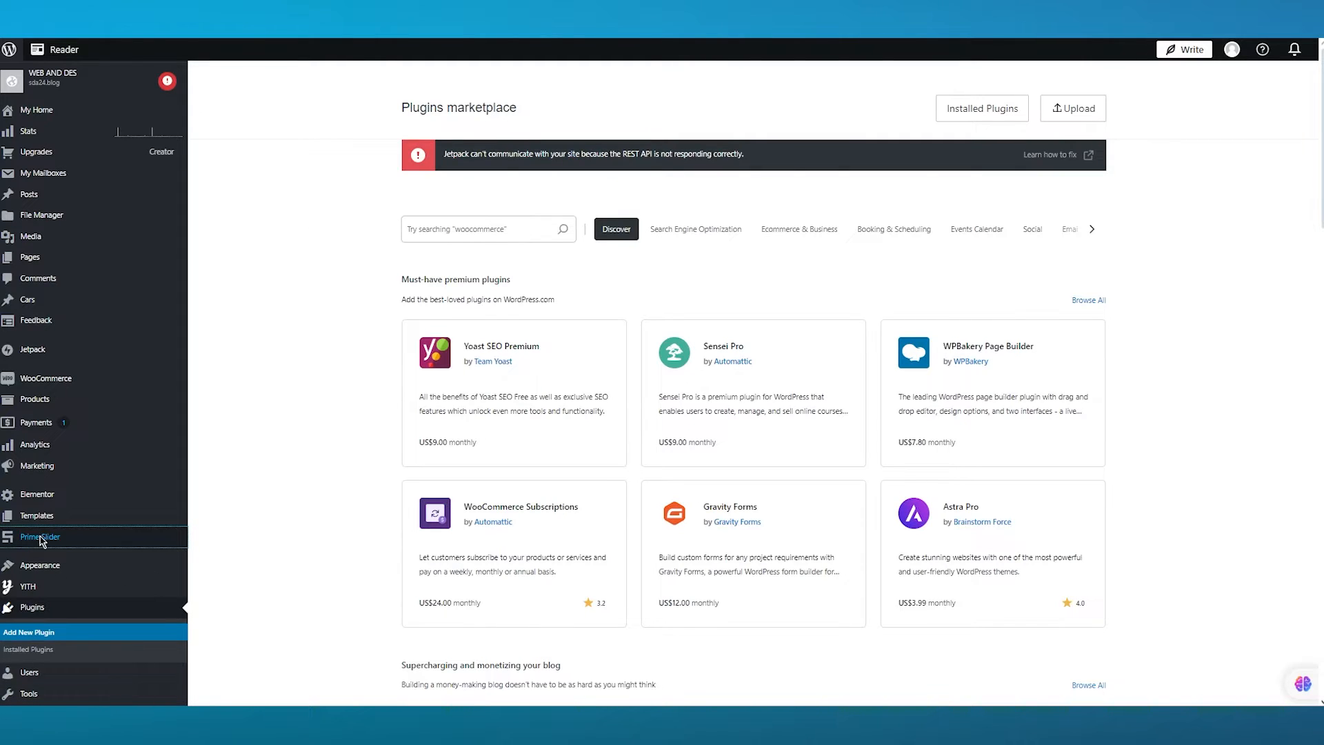
pyautogui.click(69, 535)
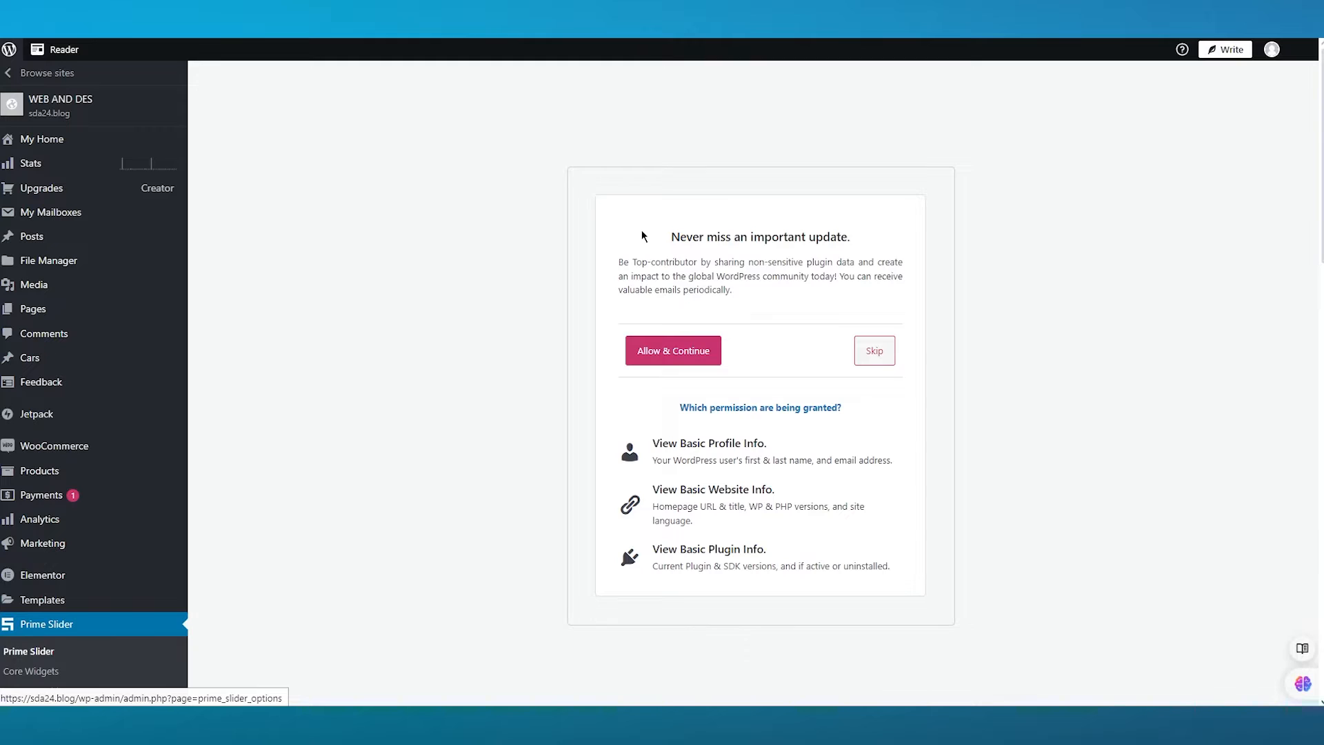
pyautogui.moveTo(641, 235); pyautogui.dragTo(1028, 237)
pyautogui.click(868, 360)
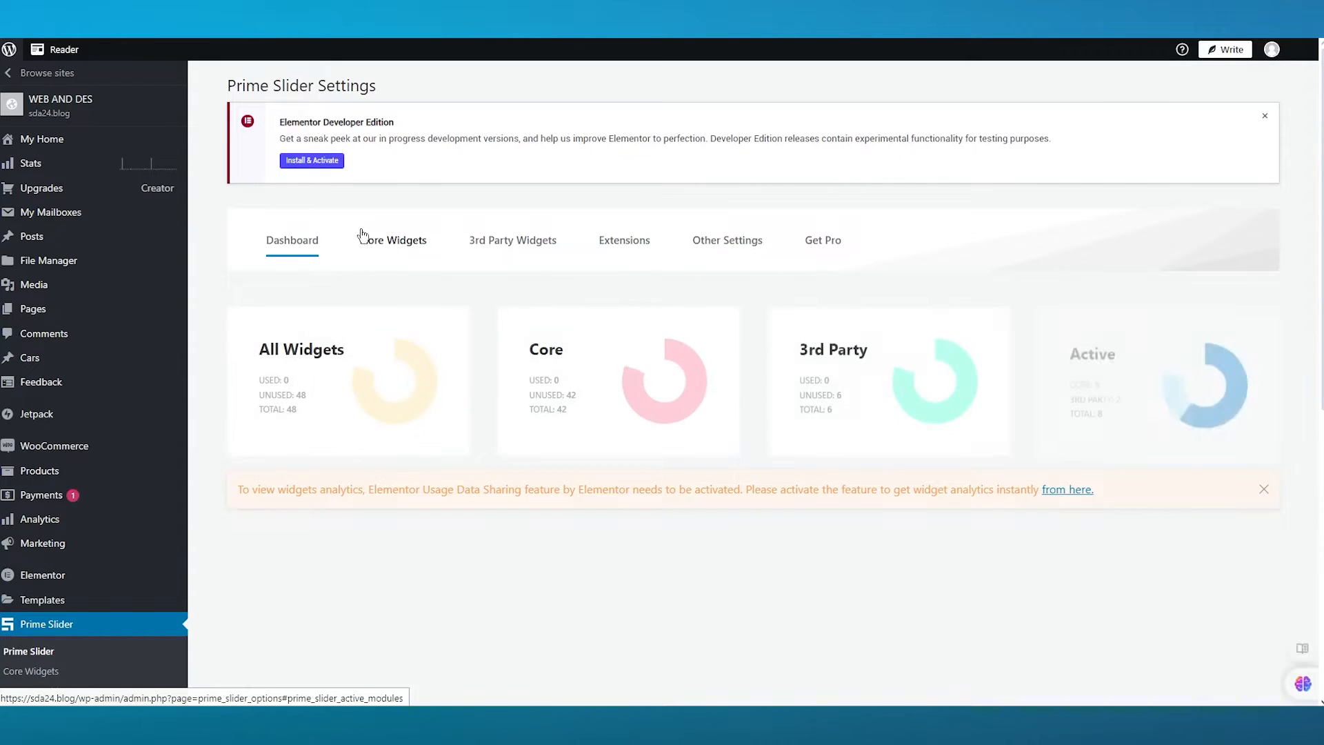
# - Review the Prime Slider dashboard's widget statistics, support options and system requirements
pyautogui.moveTo(198, 288); pyautogui.dragTo(1214, 320)
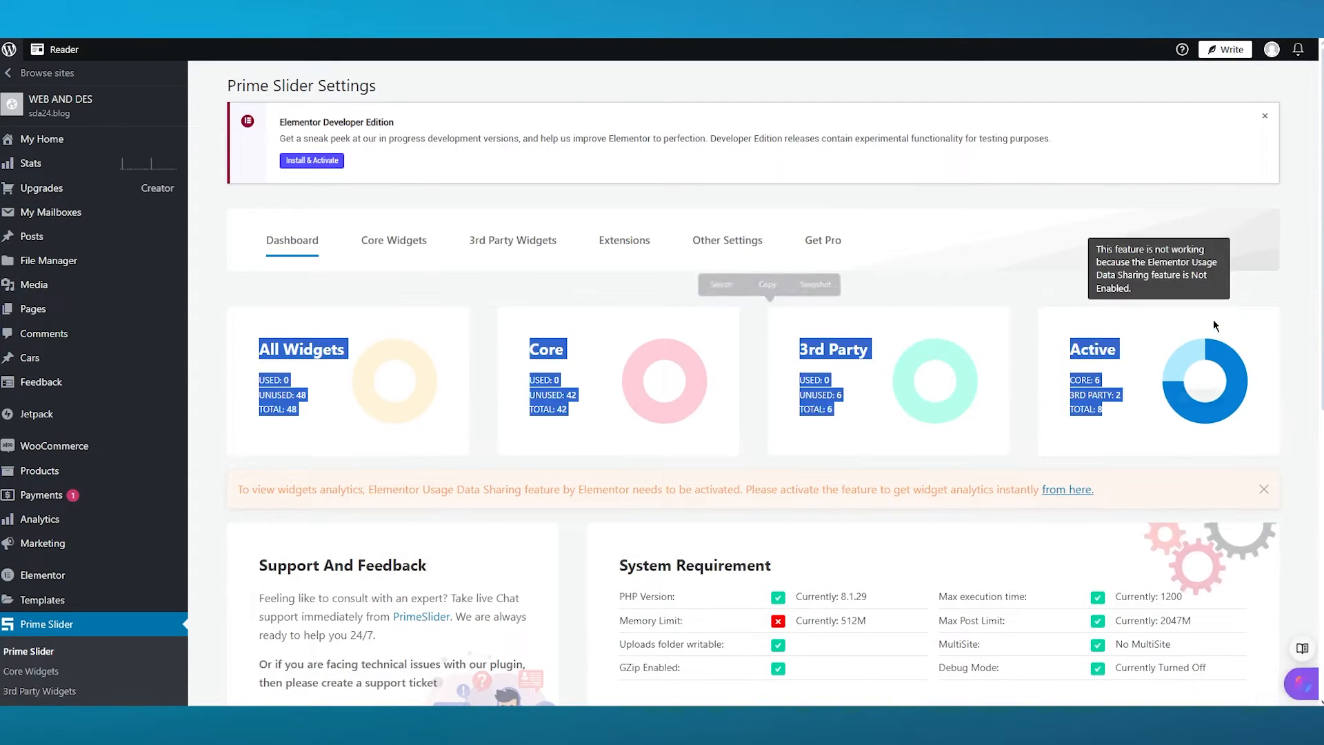
pyautogui.click(1265, 234)
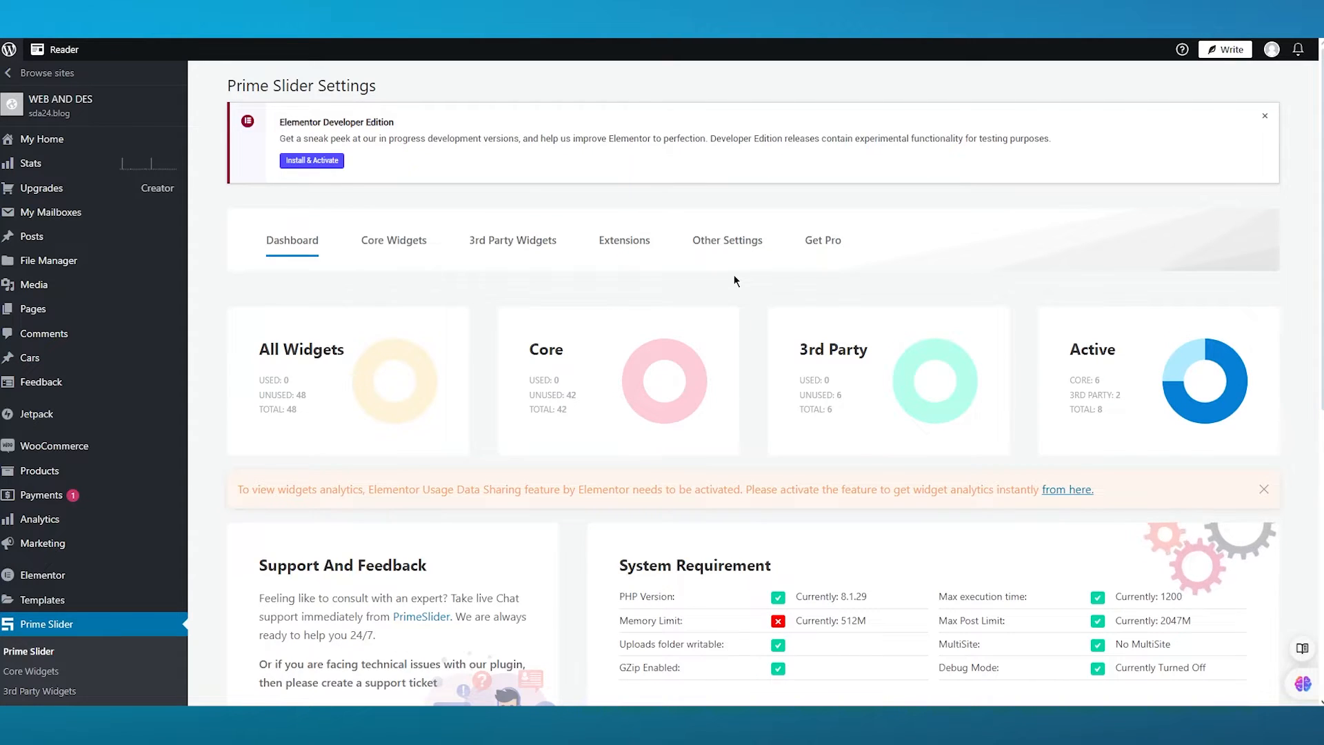
pyautogui.scroll(-5, 739, 240)
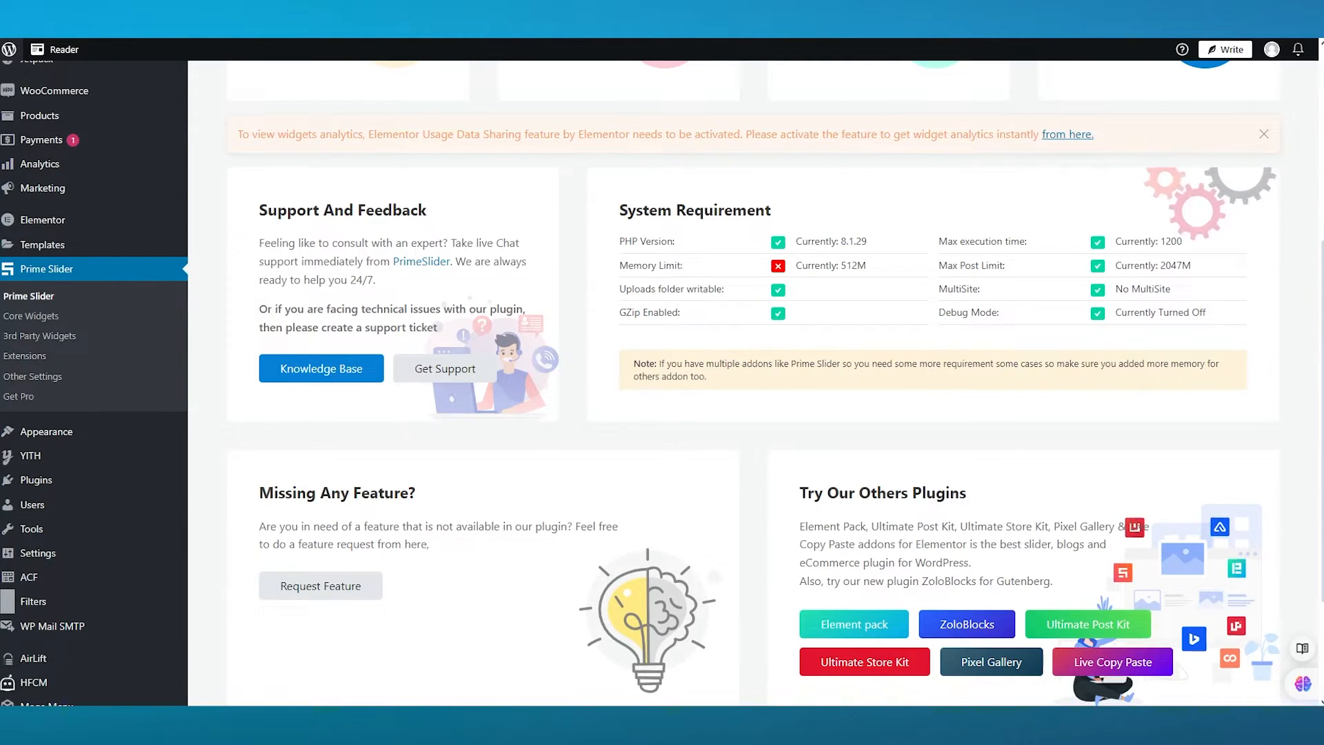
pyautogui.scroll(5, 535, 493)
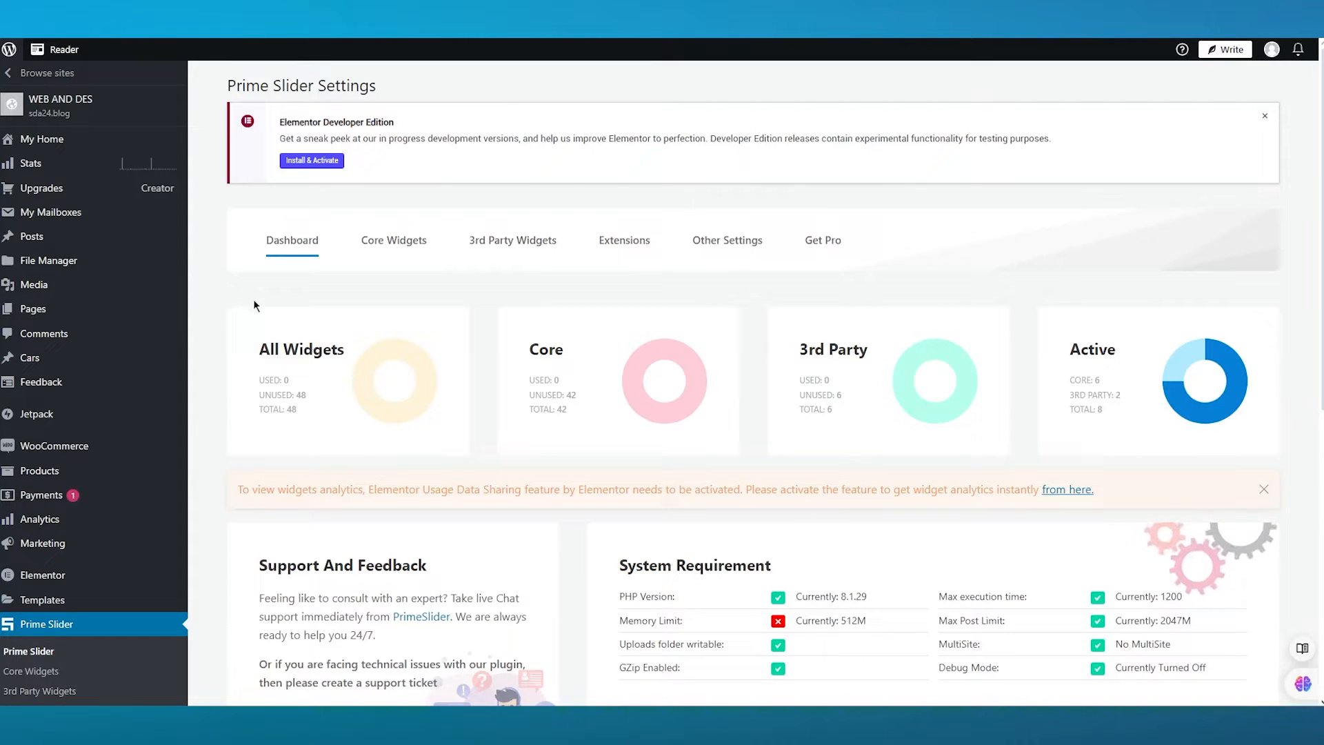
pyautogui.scroll(-5, 254, 305)
pyautogui.scroll(3, 254, 300)
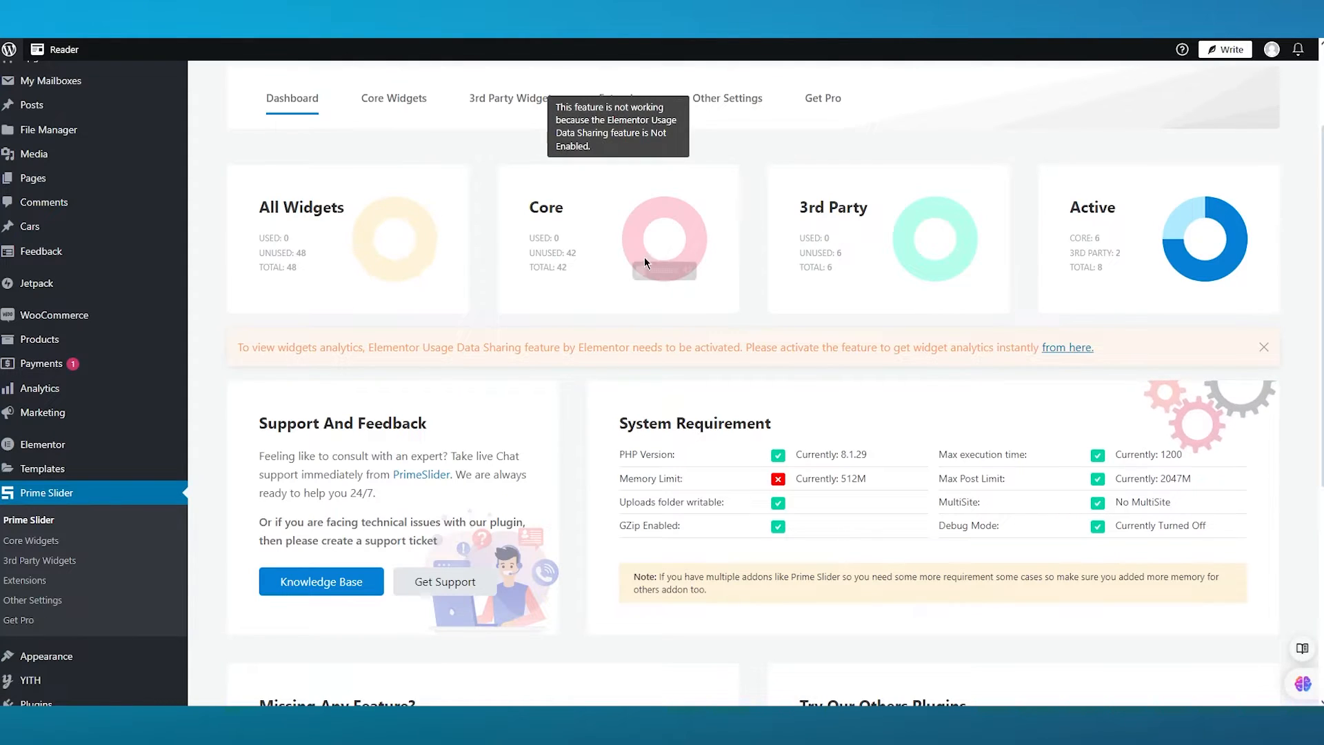
pyautogui.moveTo(908, 238)
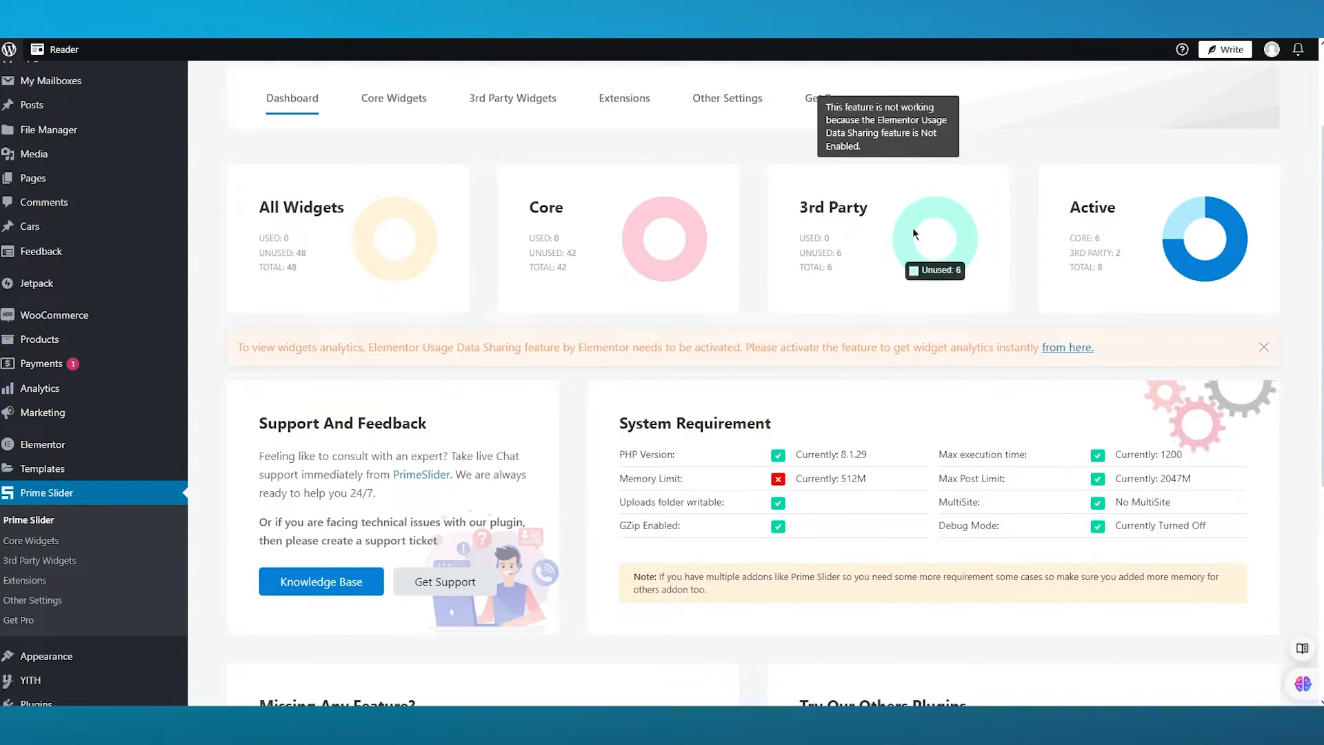
pyautogui.scroll(-1, 1177, 259)
pyautogui.scroll(-5, 1191, 252)
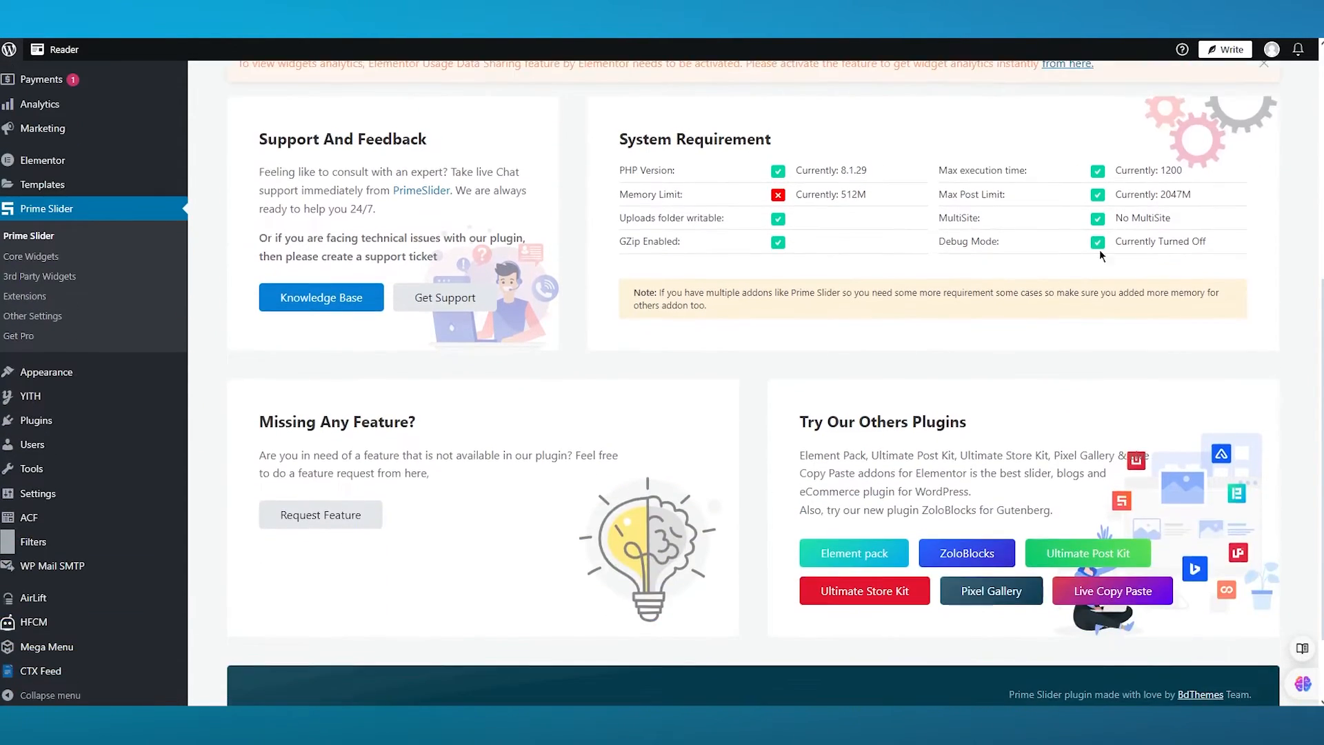
pyautogui.scroll(3, 932, 267)
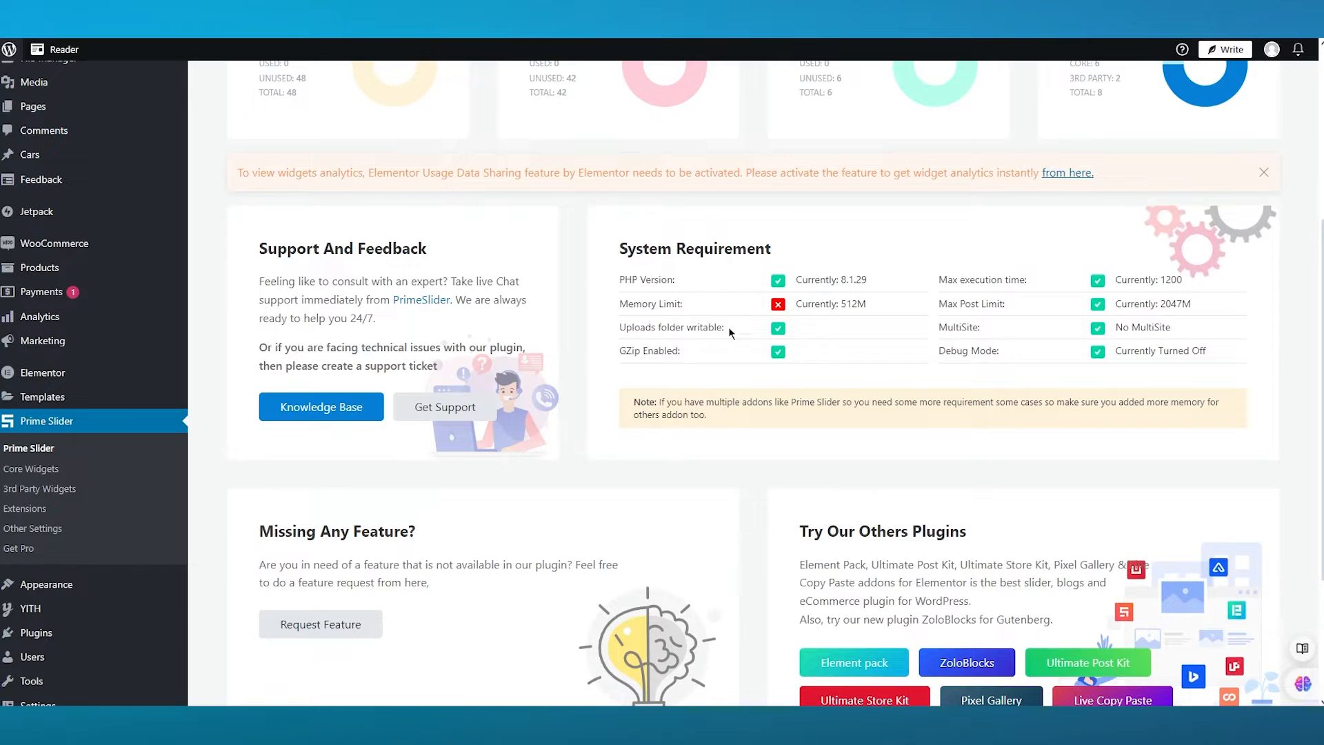
pyautogui.moveTo(792, 307); pyautogui.dragTo(924, 313)
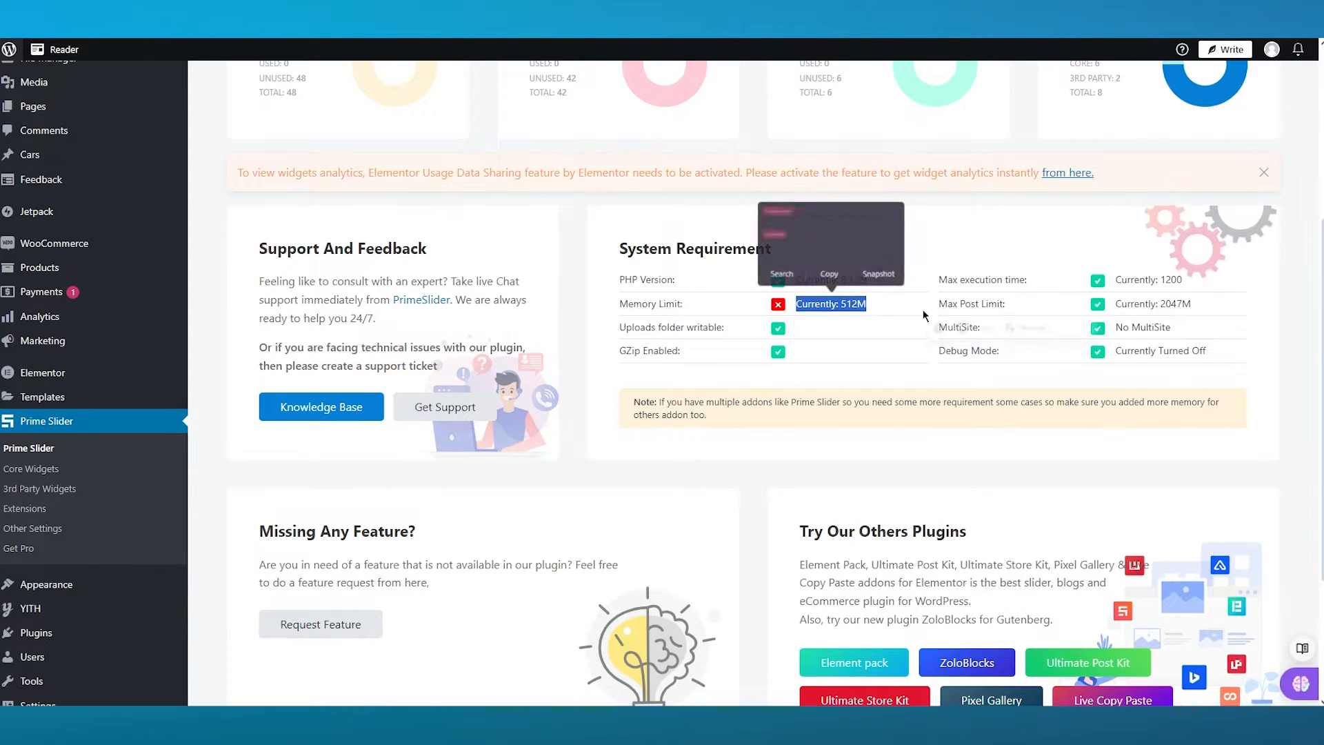
pyautogui.click(949, 264)
pyautogui.scroll(-3, 863, 276)
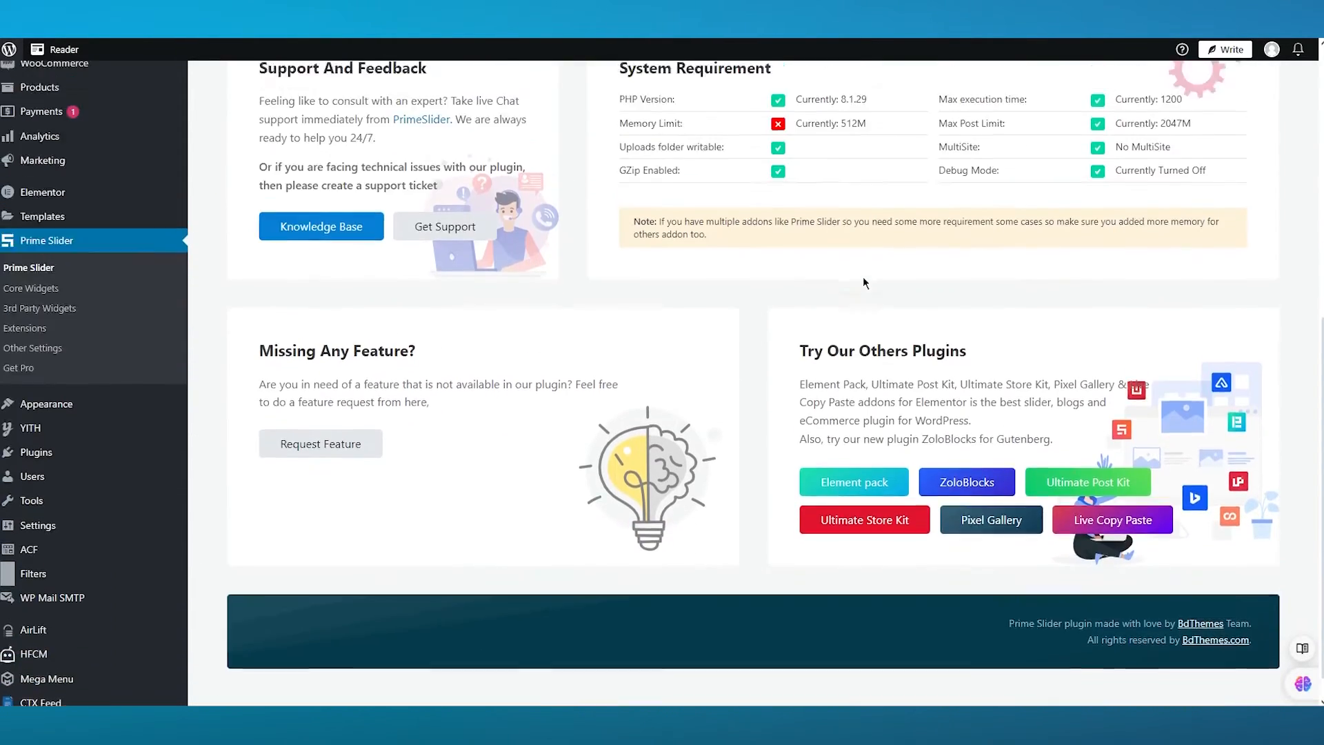
pyautogui.scroll(6, 863, 276)
pyautogui.scroll(-5, 627, 305)
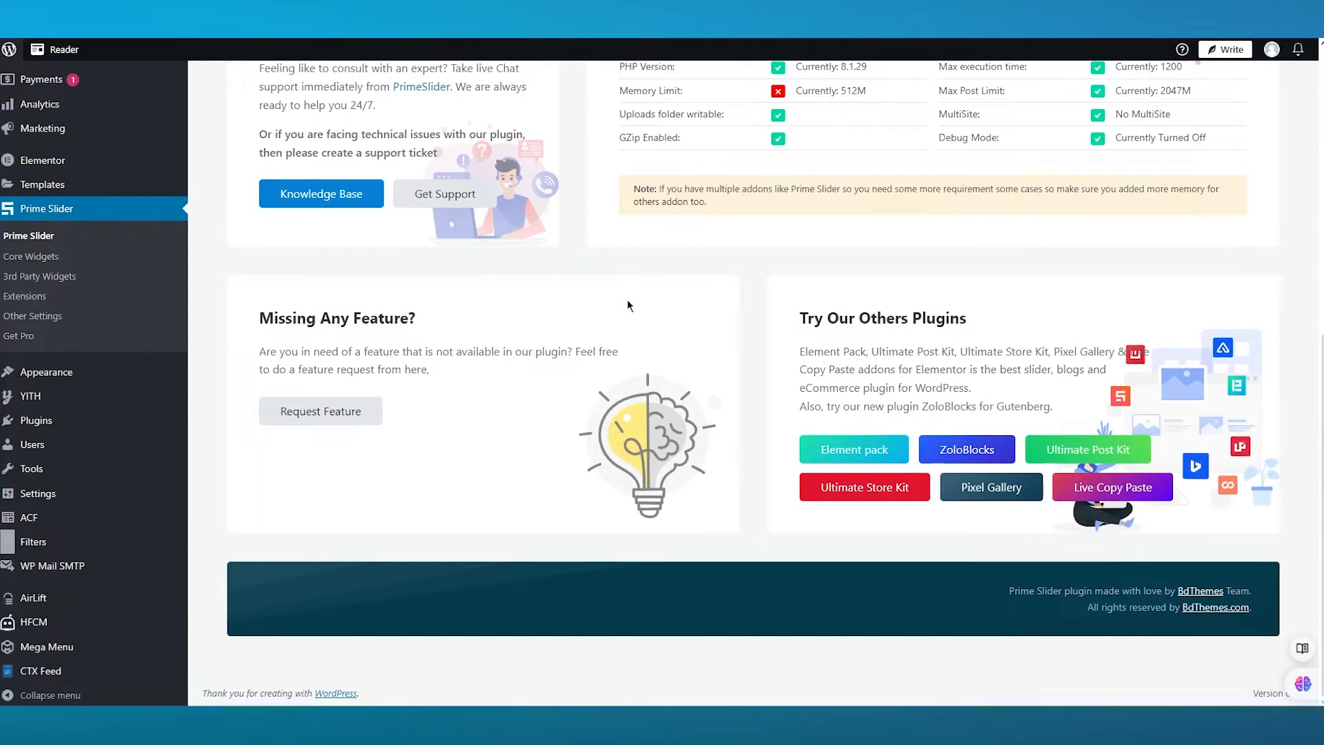
pyautogui.scroll(8, 628, 300)
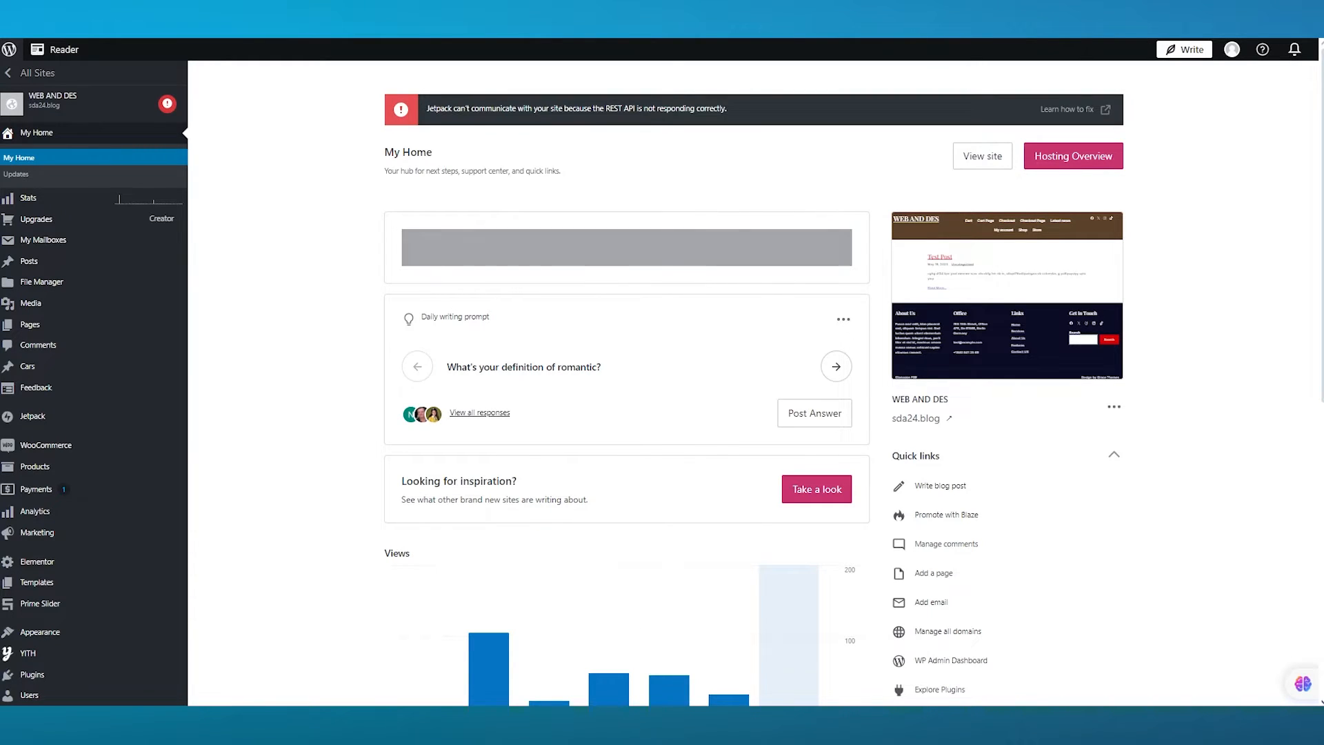
# - Browse the site's My Home dashboard and return to the Prime Slider settings
pyautogui.scroll(-8, 69, 352)
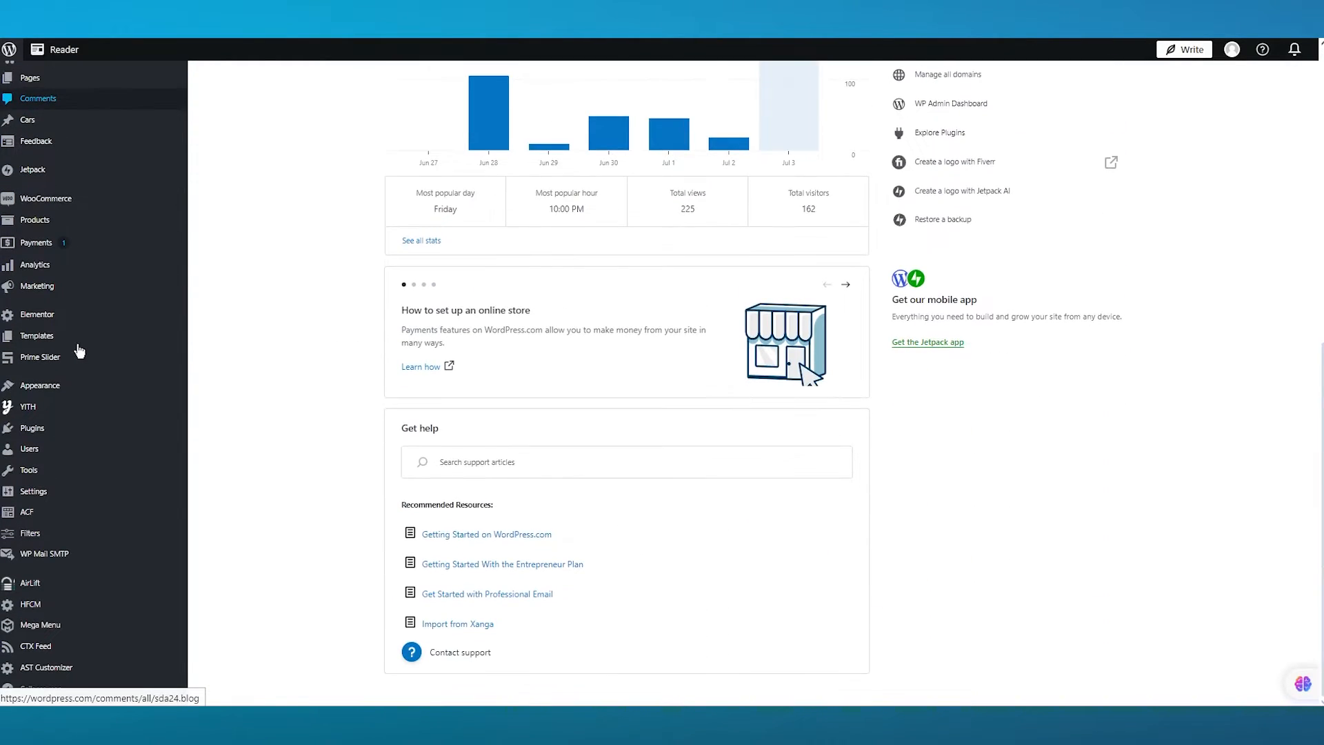
pyautogui.scroll(5, 314, 362)
pyautogui.scroll(3, 313, 363)
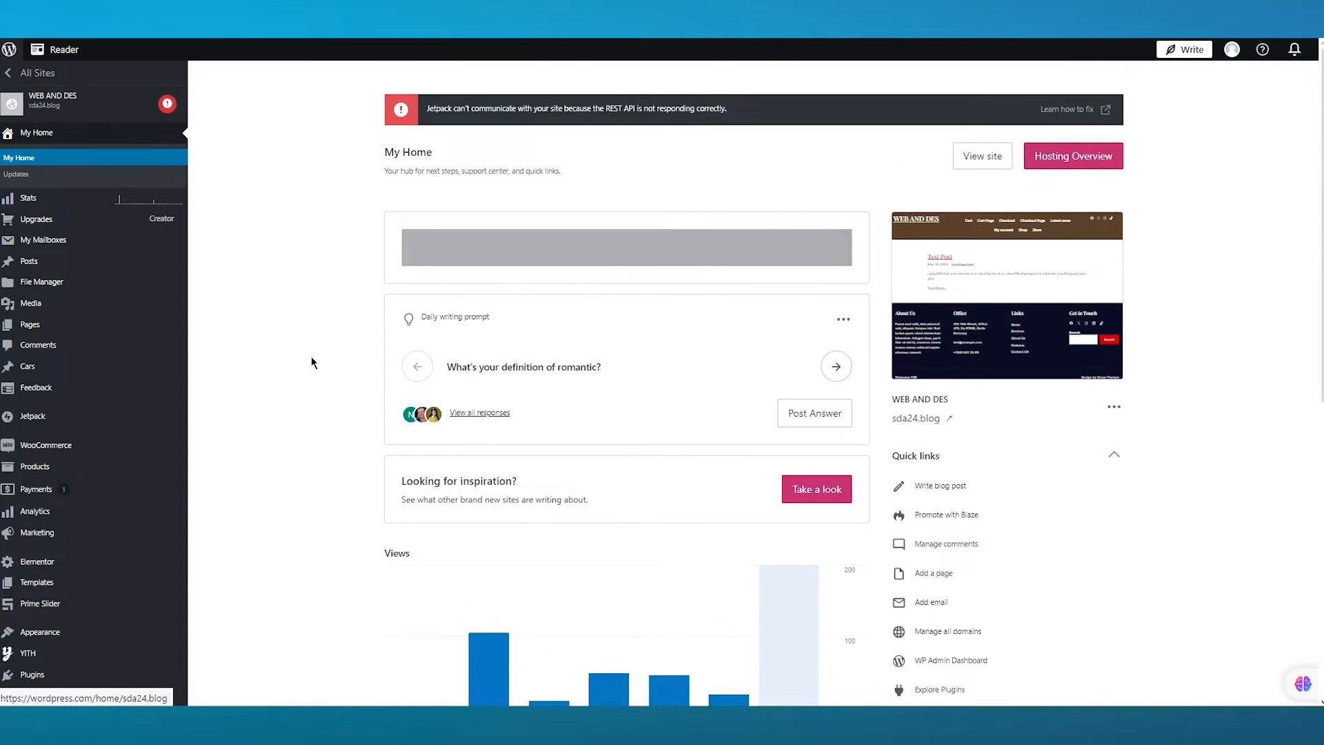
pyautogui.scroll(-4, 118, 287)
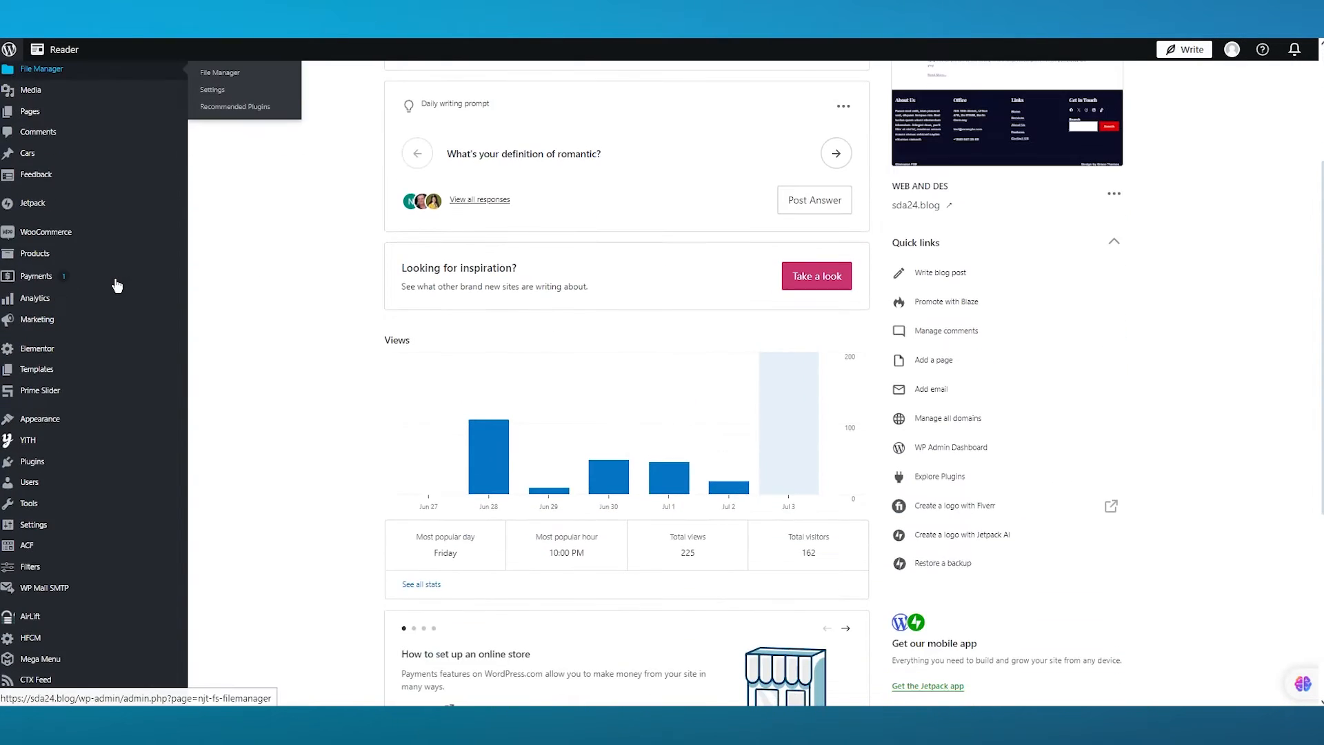
pyautogui.moveTo(72, 556)
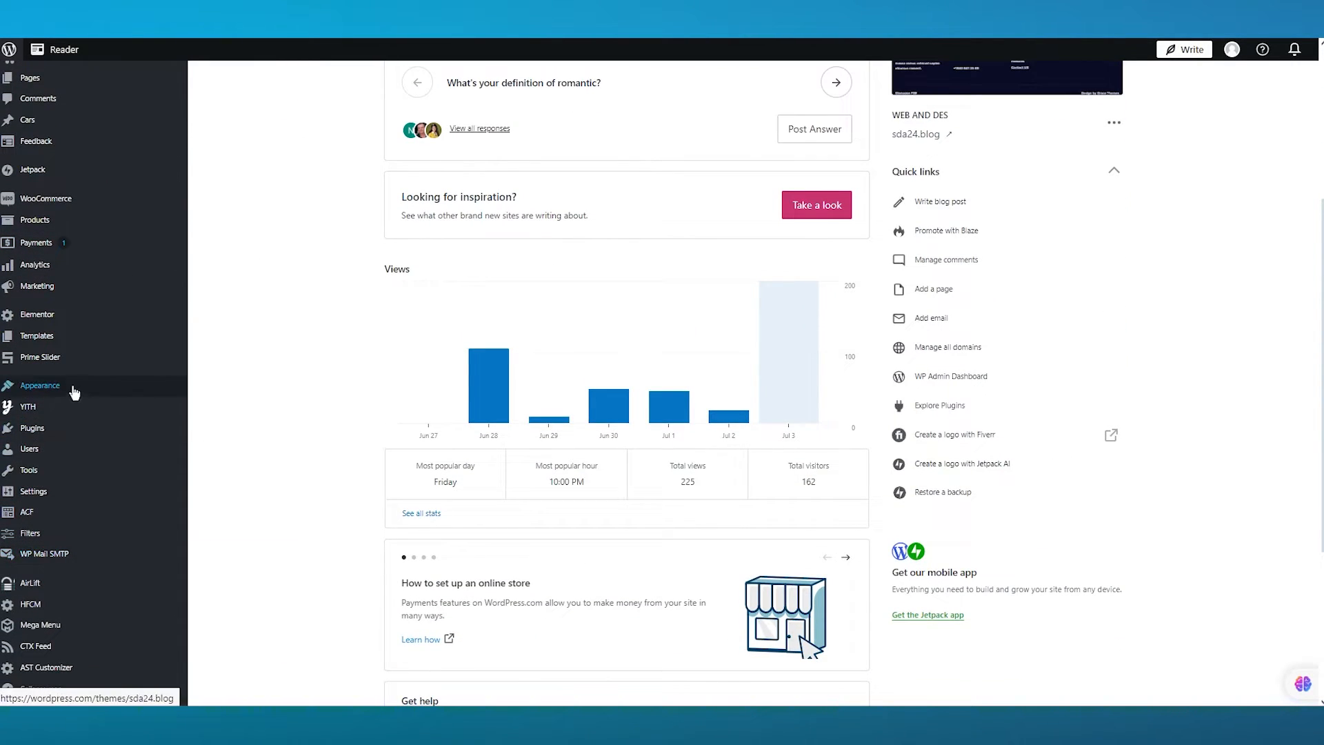
pyautogui.scroll(4, 77, 358)
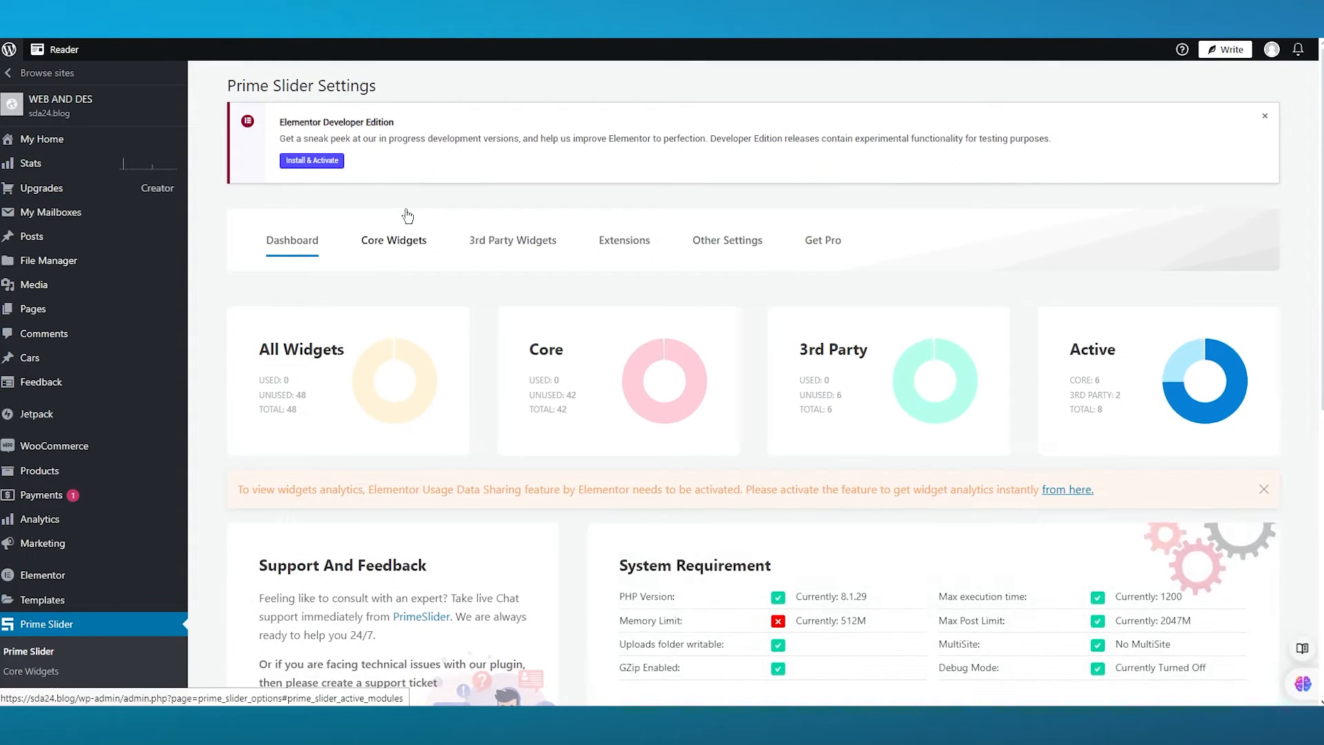
# - Open the Core Widgets tab and review which Prime Slider widgets are enabled
pyautogui.click(388, 245)
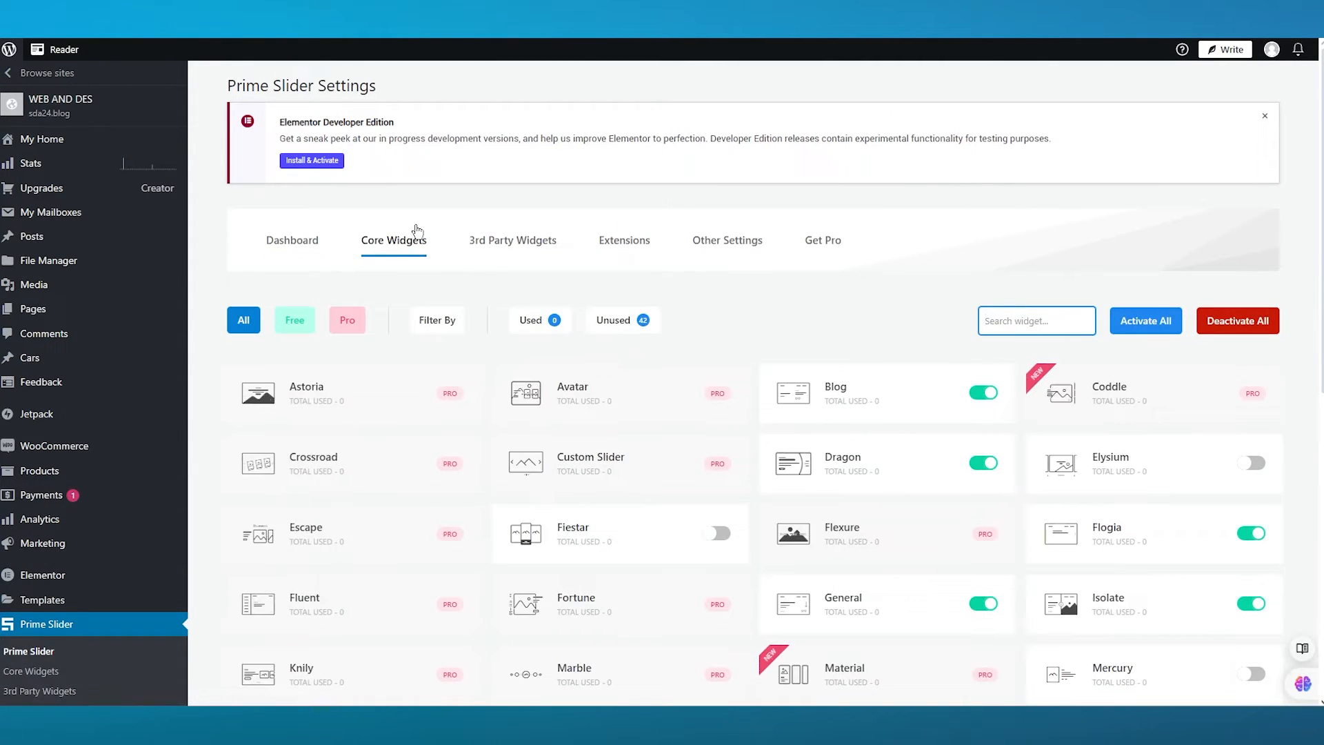
pyautogui.scroll(-5, 774, 263)
pyautogui.scroll(-3, 772, 258)
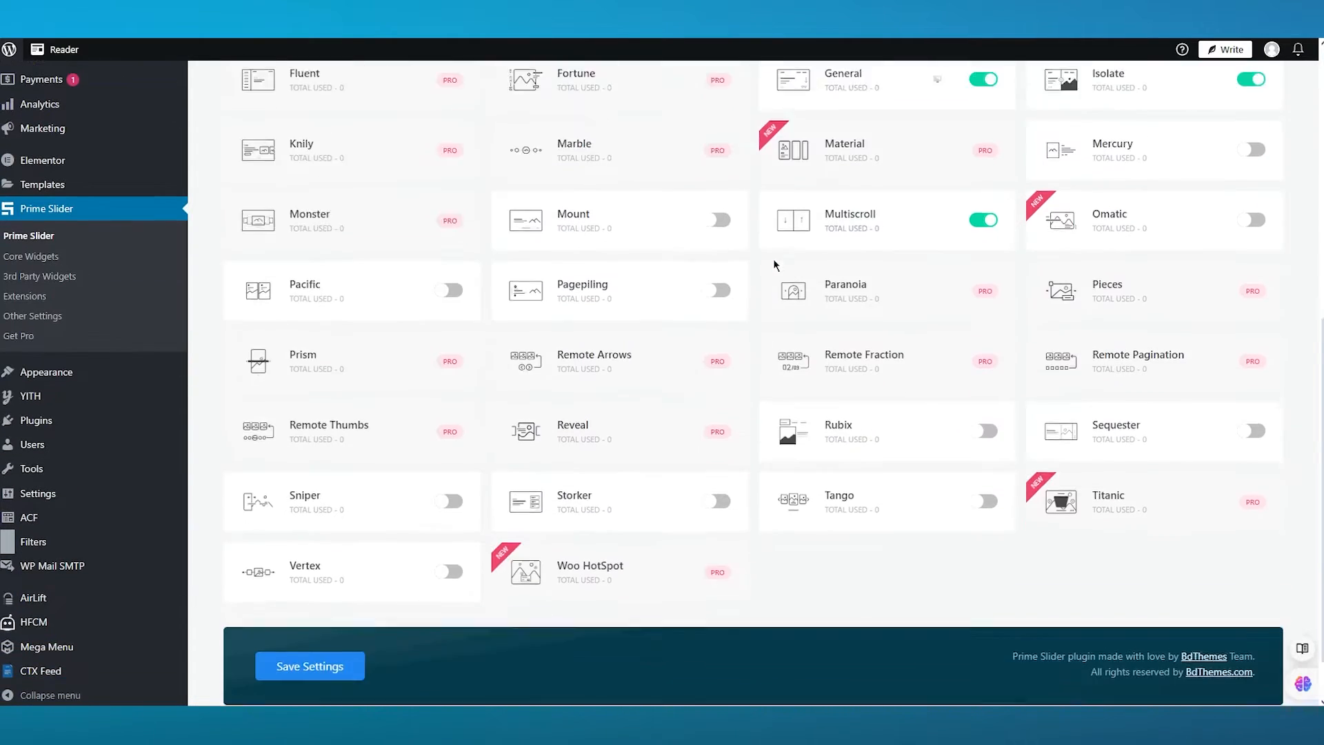
pyautogui.scroll(10, 637, 346)
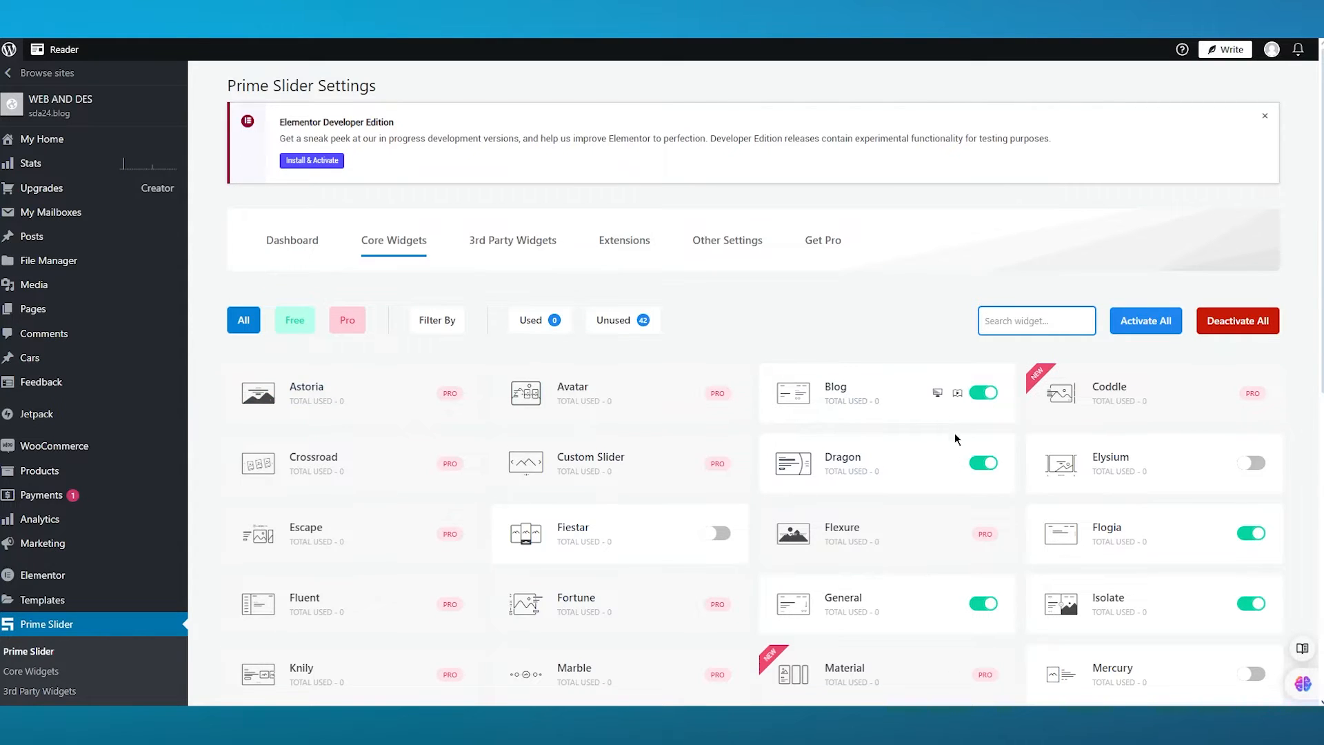
pyautogui.scroll(-2, 1171, 471)
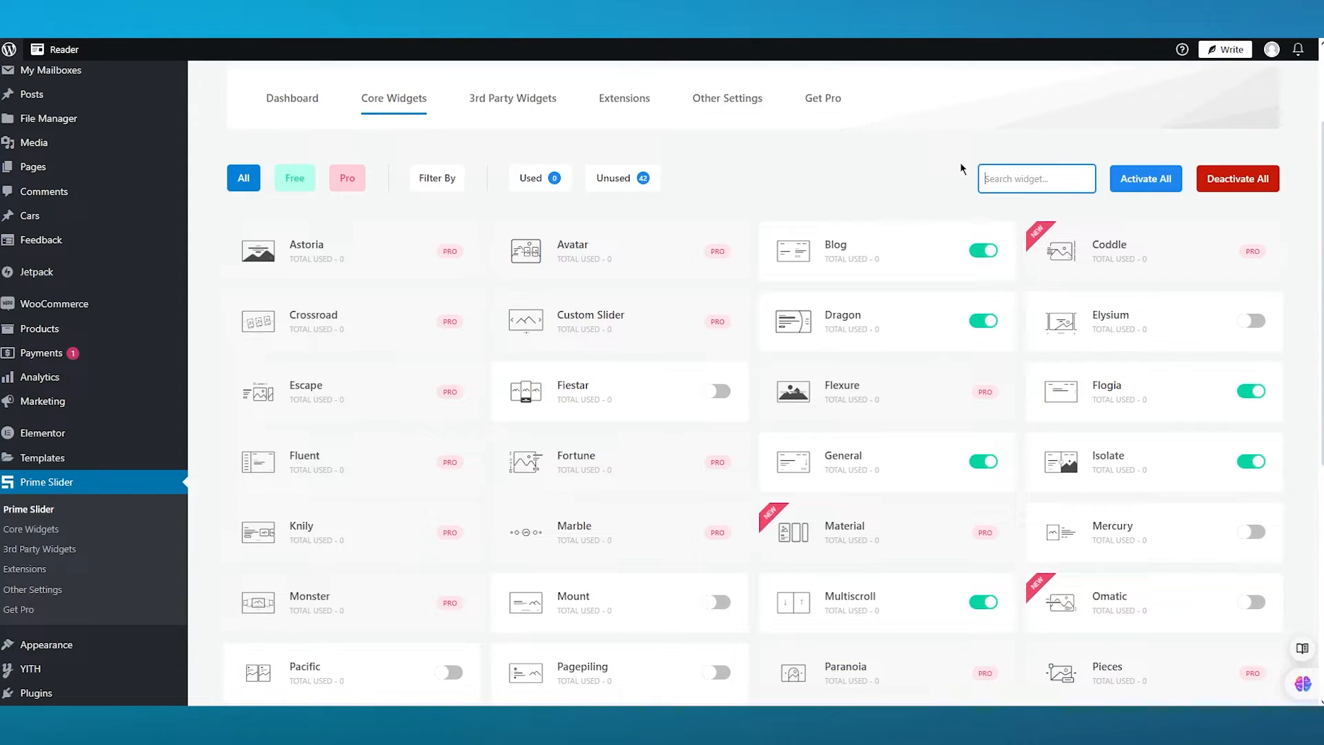
# - Filter the core widgets to free ones and open the Multiscroll widget's demo page to browse it
pyautogui.click(294, 179)
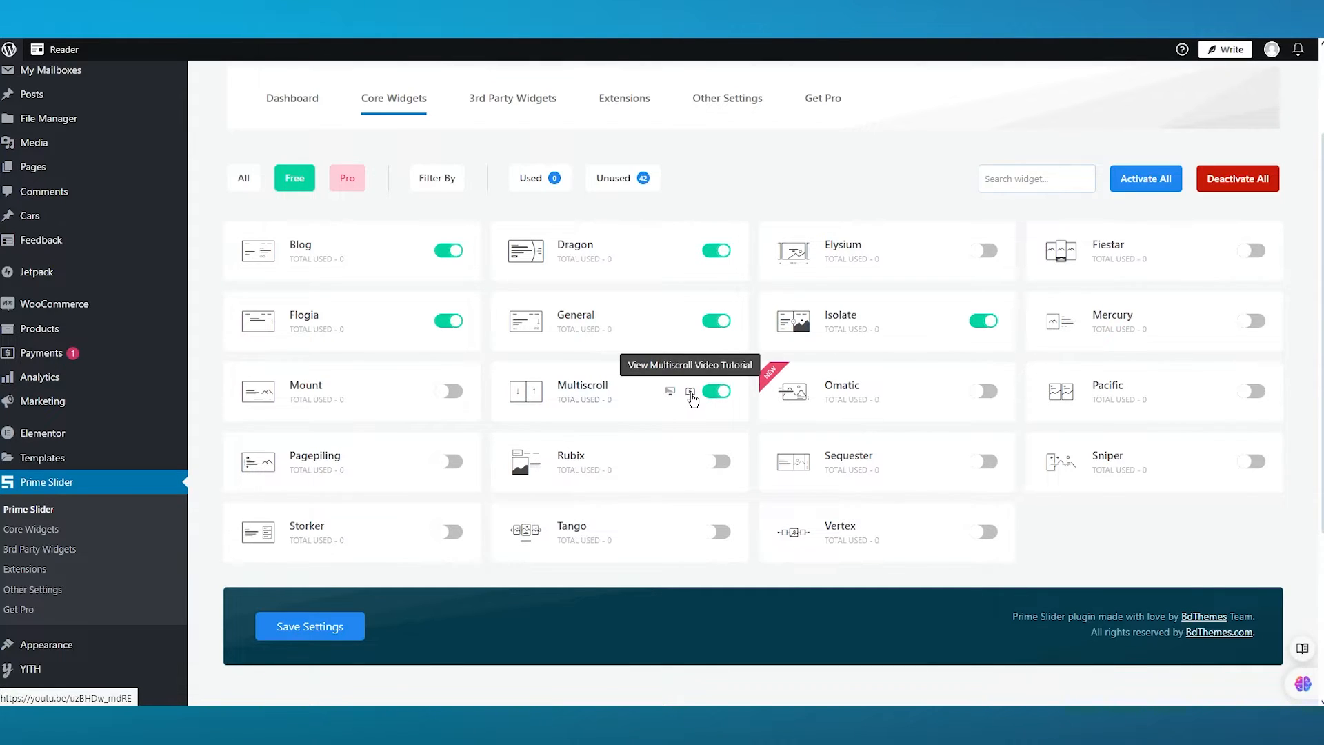
pyautogui.click(668, 394)
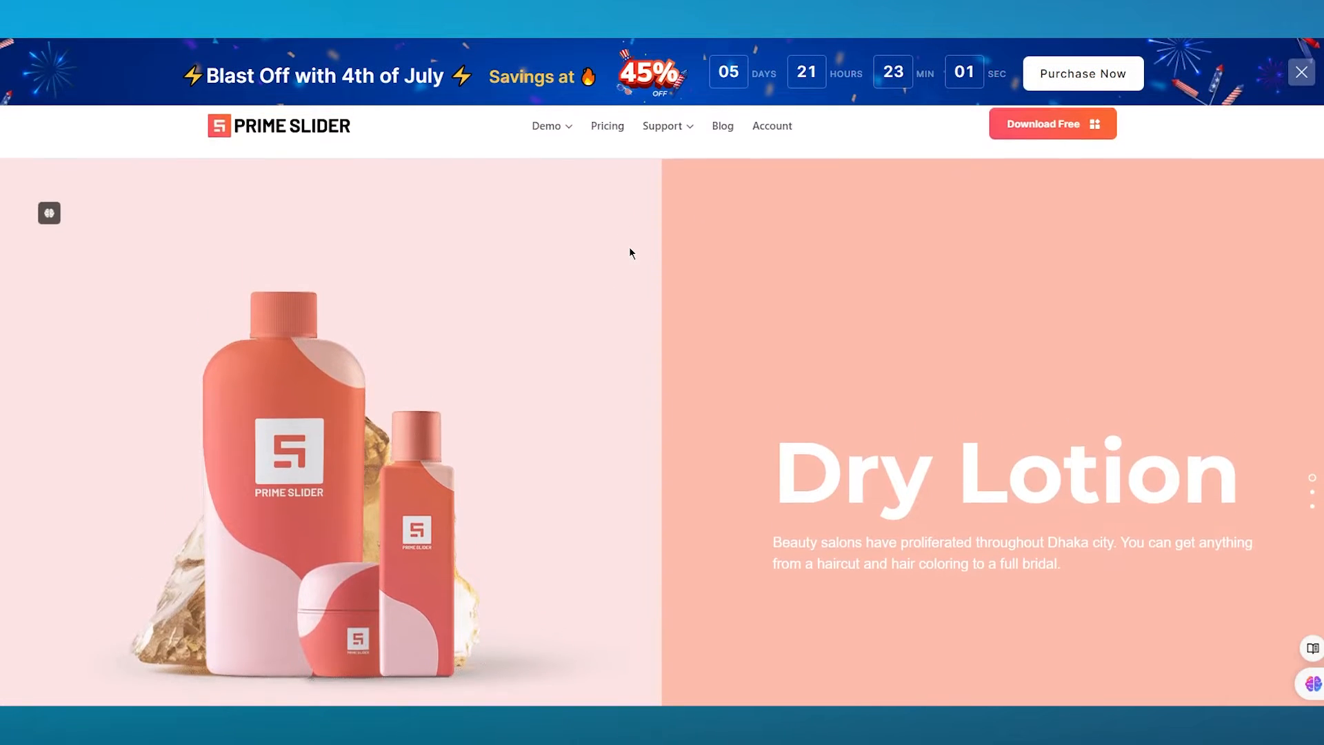
pyautogui.scroll(-5, 737, 243)
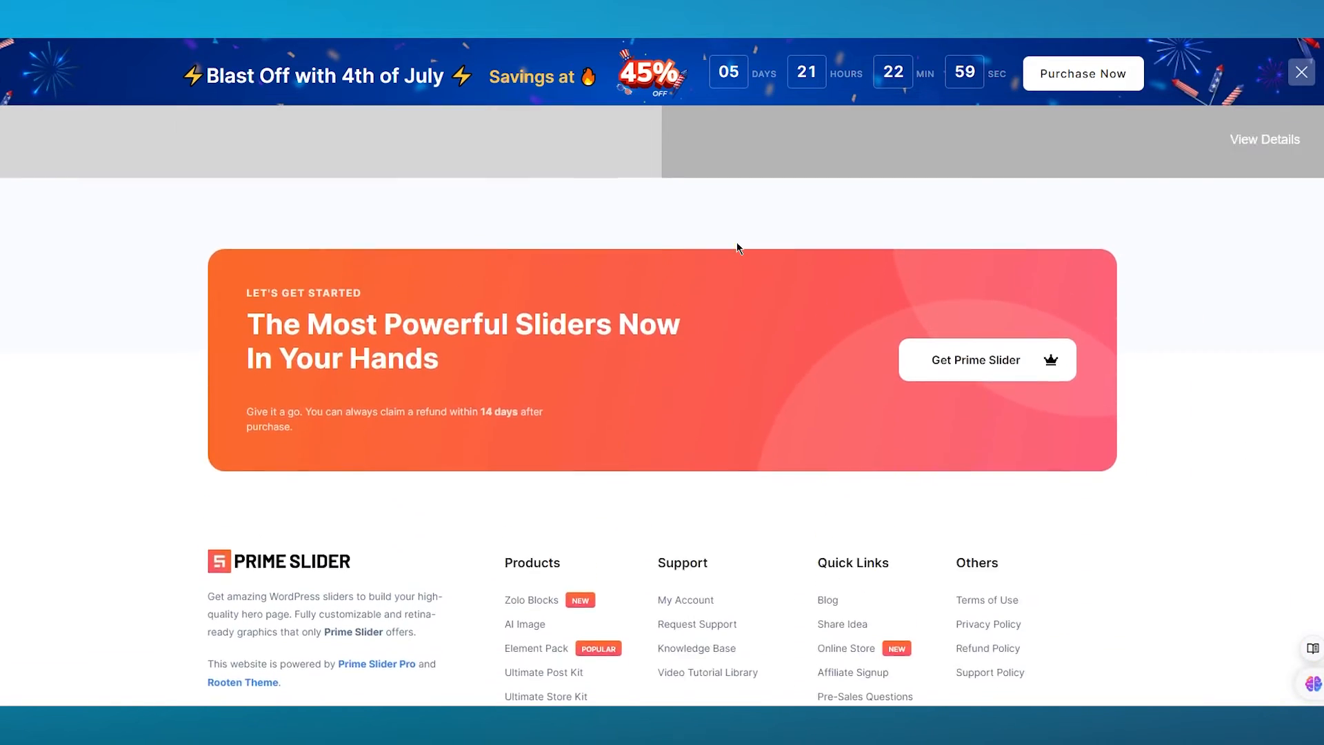
pyautogui.scroll(5, 737, 242)
pyautogui.scroll(-2, 736, 243)
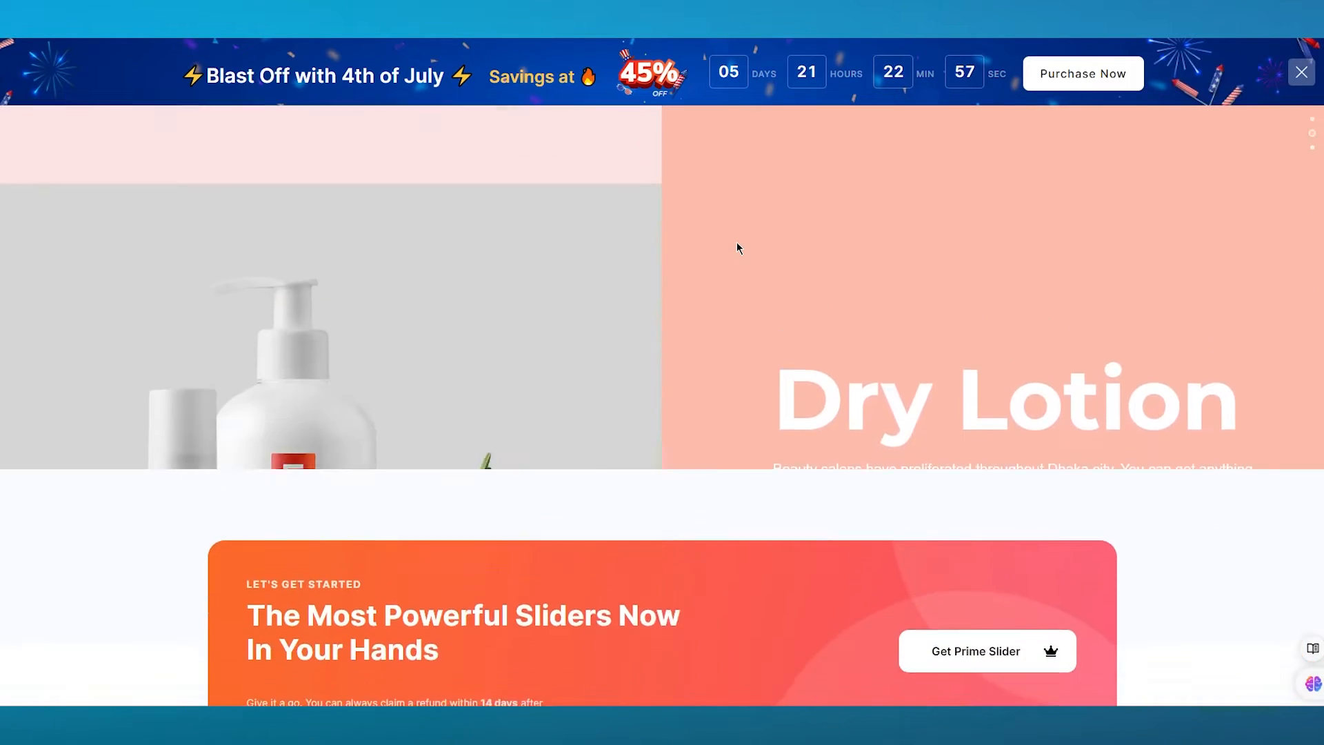
pyautogui.scroll(3, 737, 244)
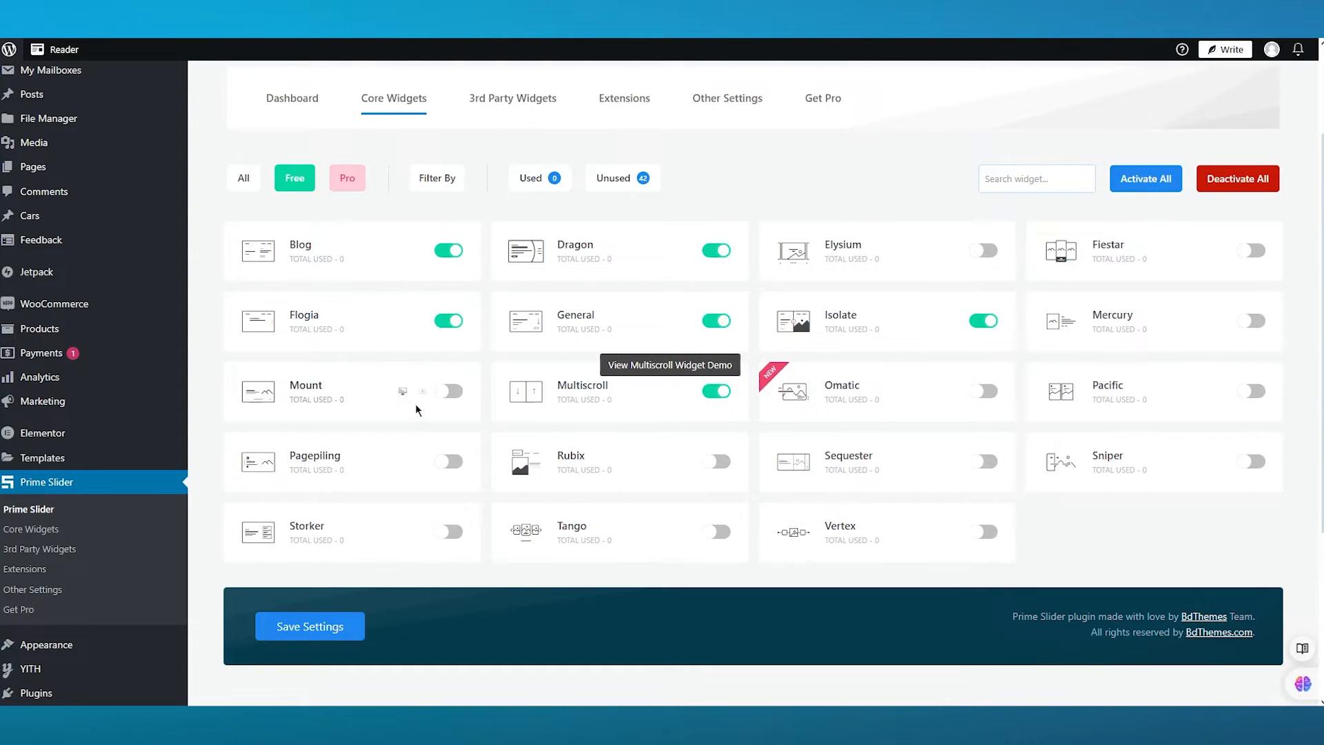
# - Enable the Mount widget, then activate all the free core widgets
pyautogui.click(447, 391)
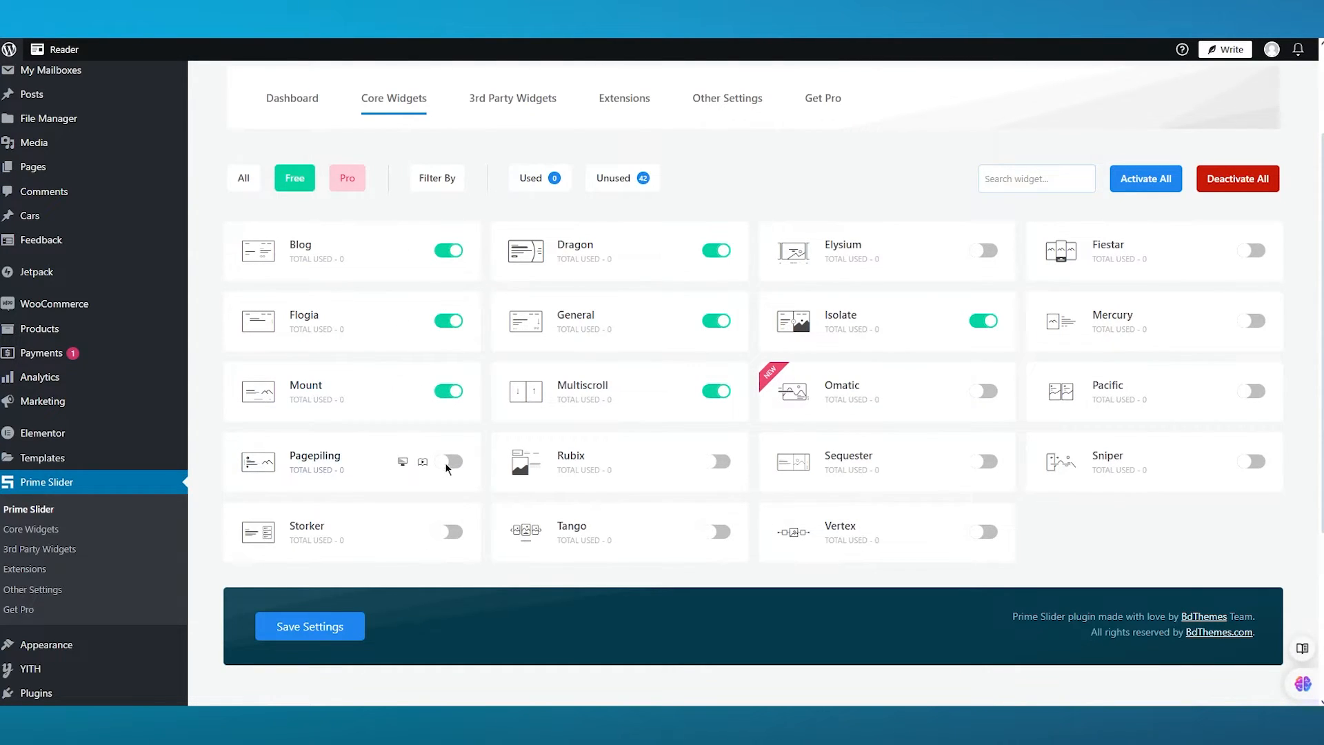
pyautogui.click(1155, 174)
pyautogui.scroll(2, 797, 204)
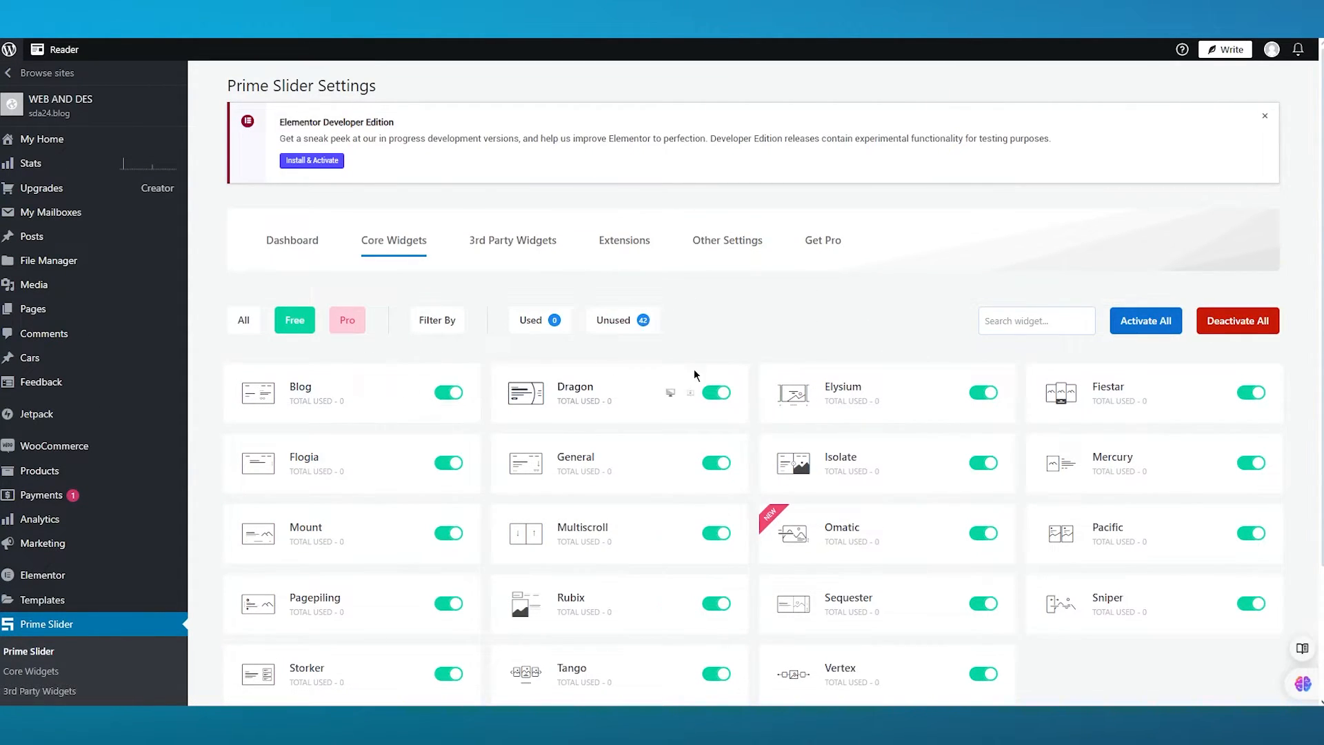
# - Open the 3rd Party Widgets tab and browse the WooCommerce widget's demo page
pyautogui.click(513, 240)
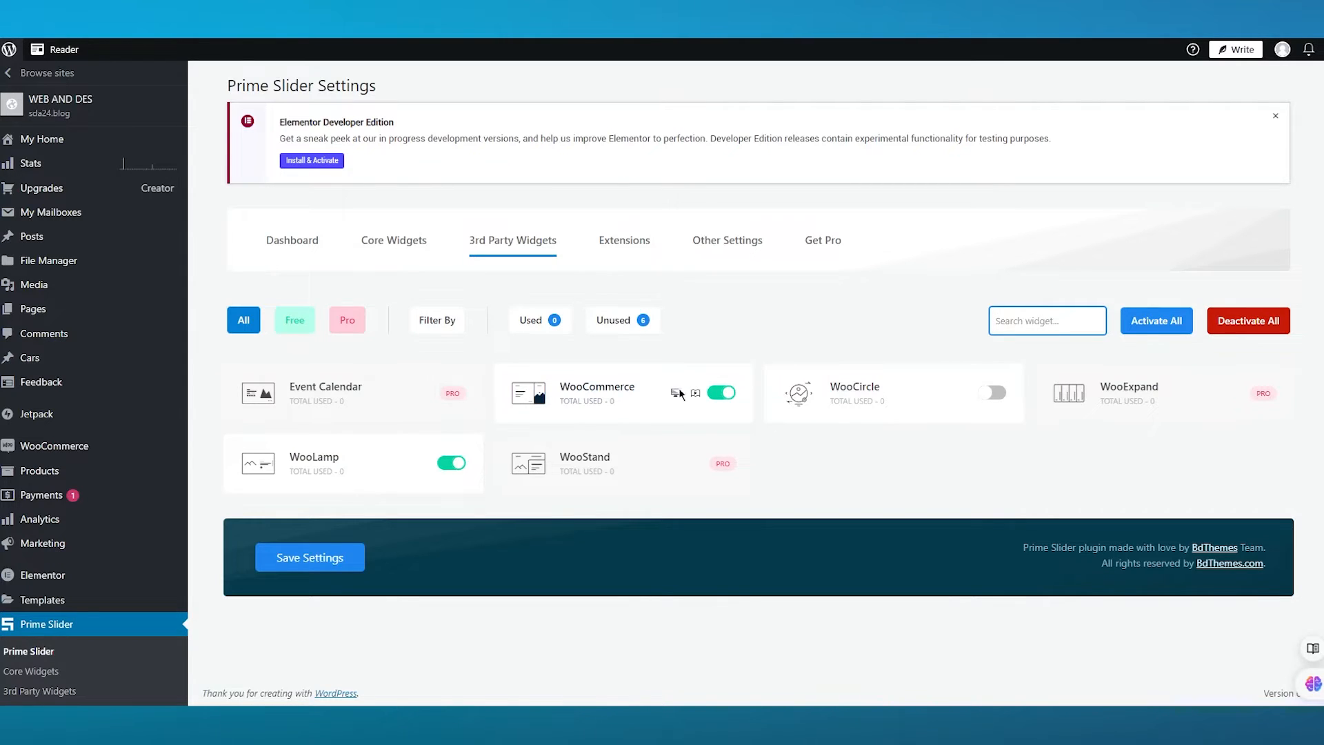
pyautogui.click(676, 395)
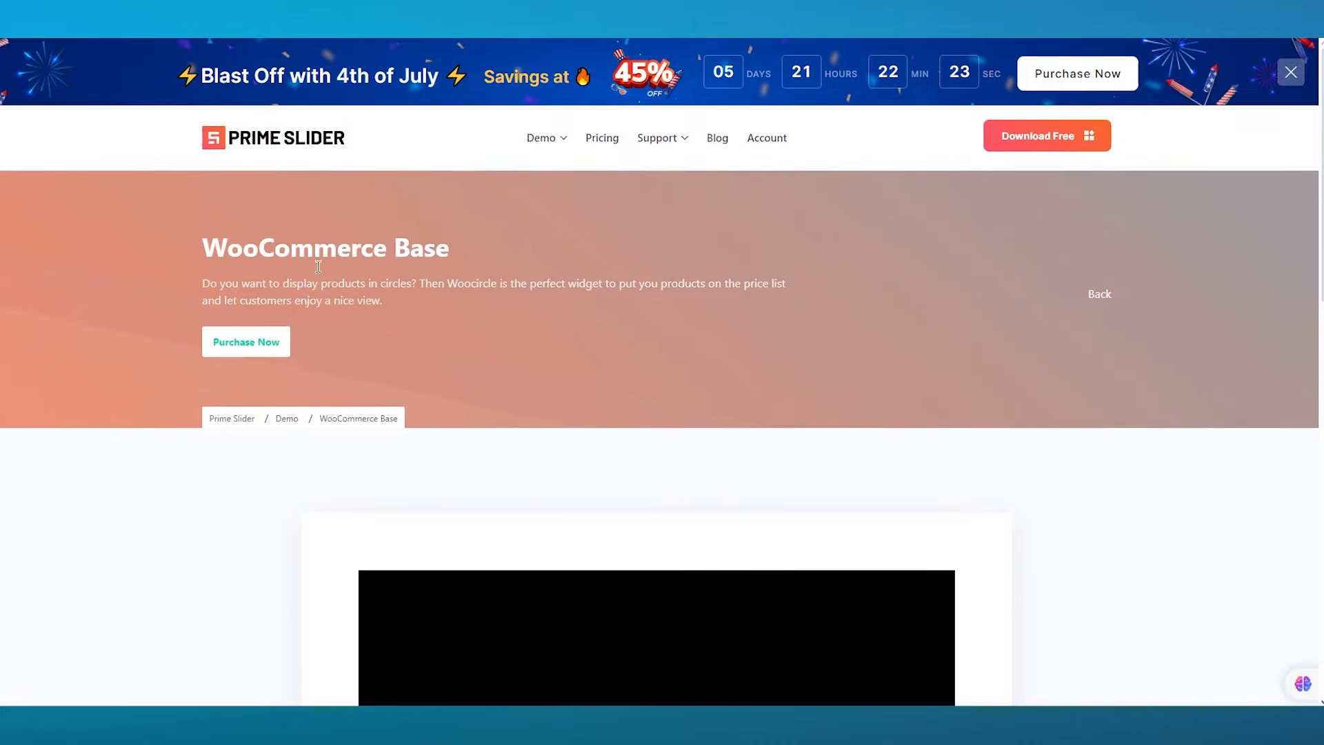
pyautogui.scroll(-10, 298, 289)
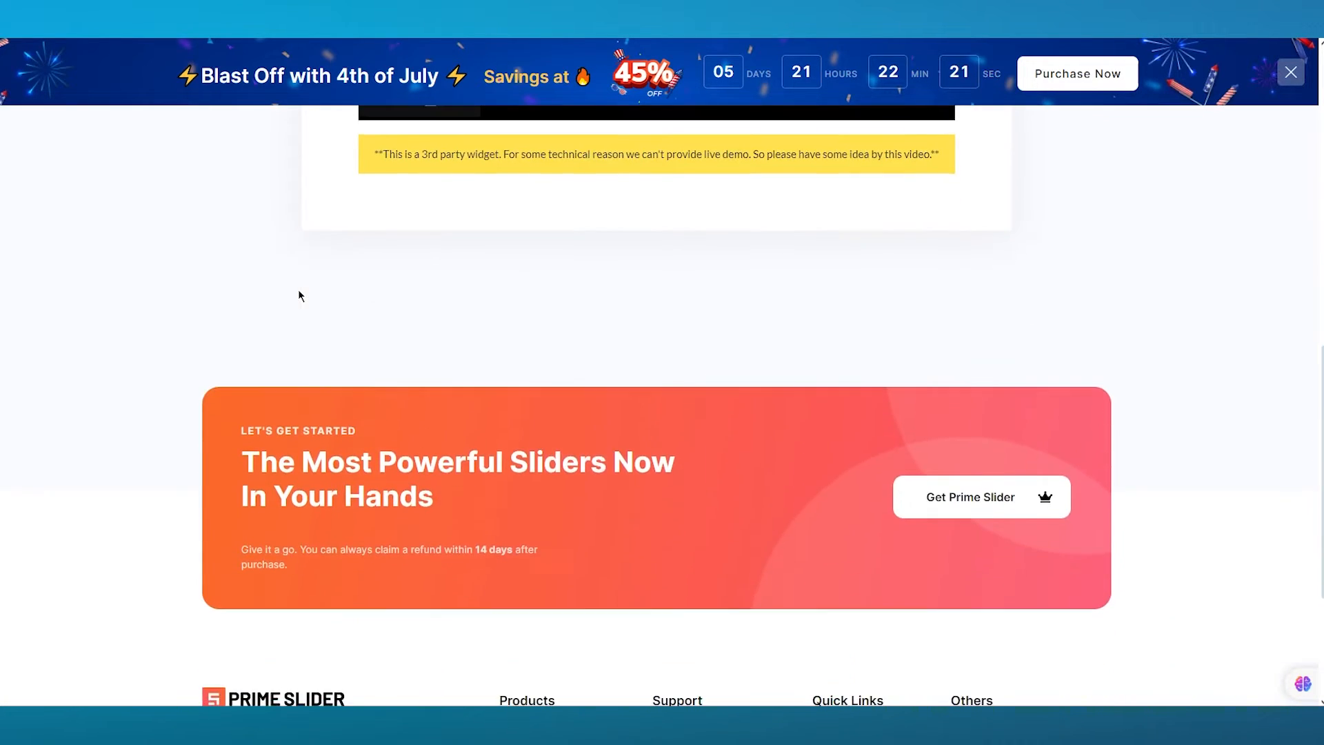
pyautogui.scroll(5, 298, 289)
pyautogui.scroll(-8, 298, 289)
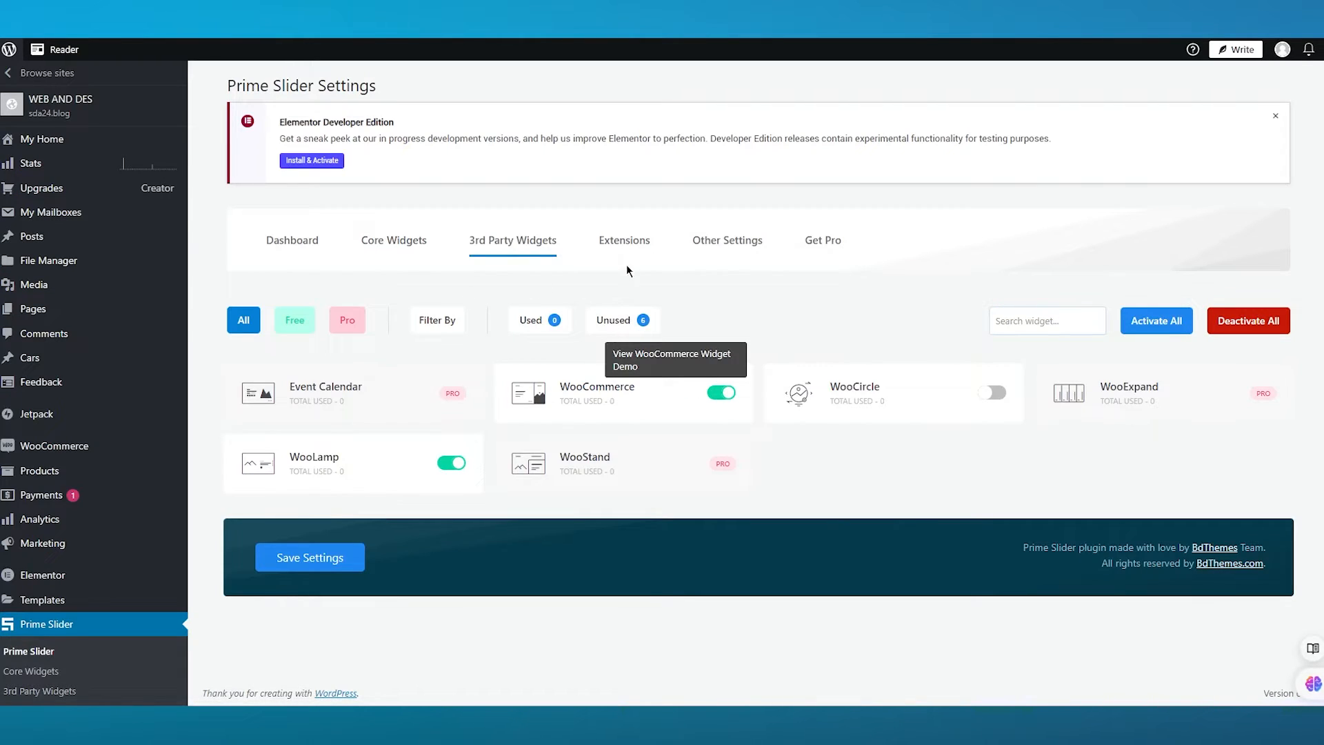
# - Browse the Extensions, Other Settings and Get Pro tabs of the Prime Slider settings
pyautogui.click(634, 246)
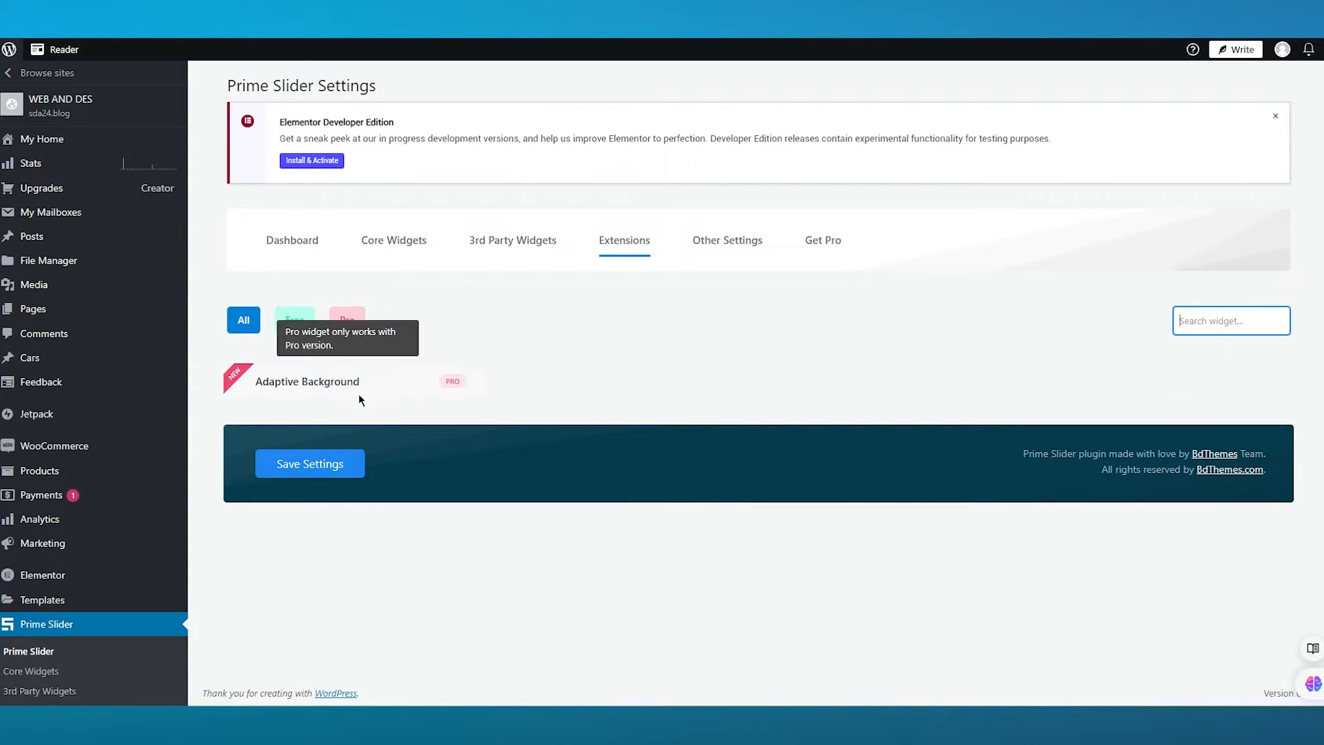
pyautogui.click(704, 242)
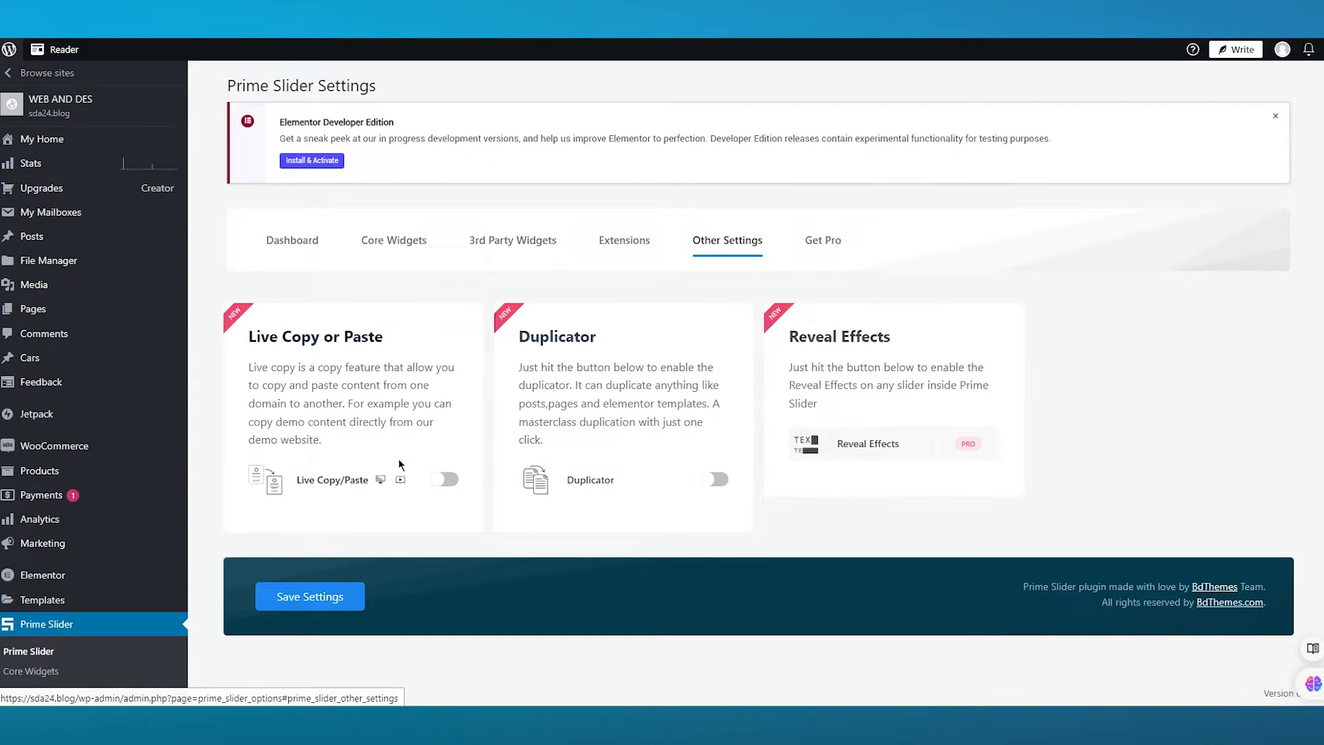
pyautogui.click(828, 243)
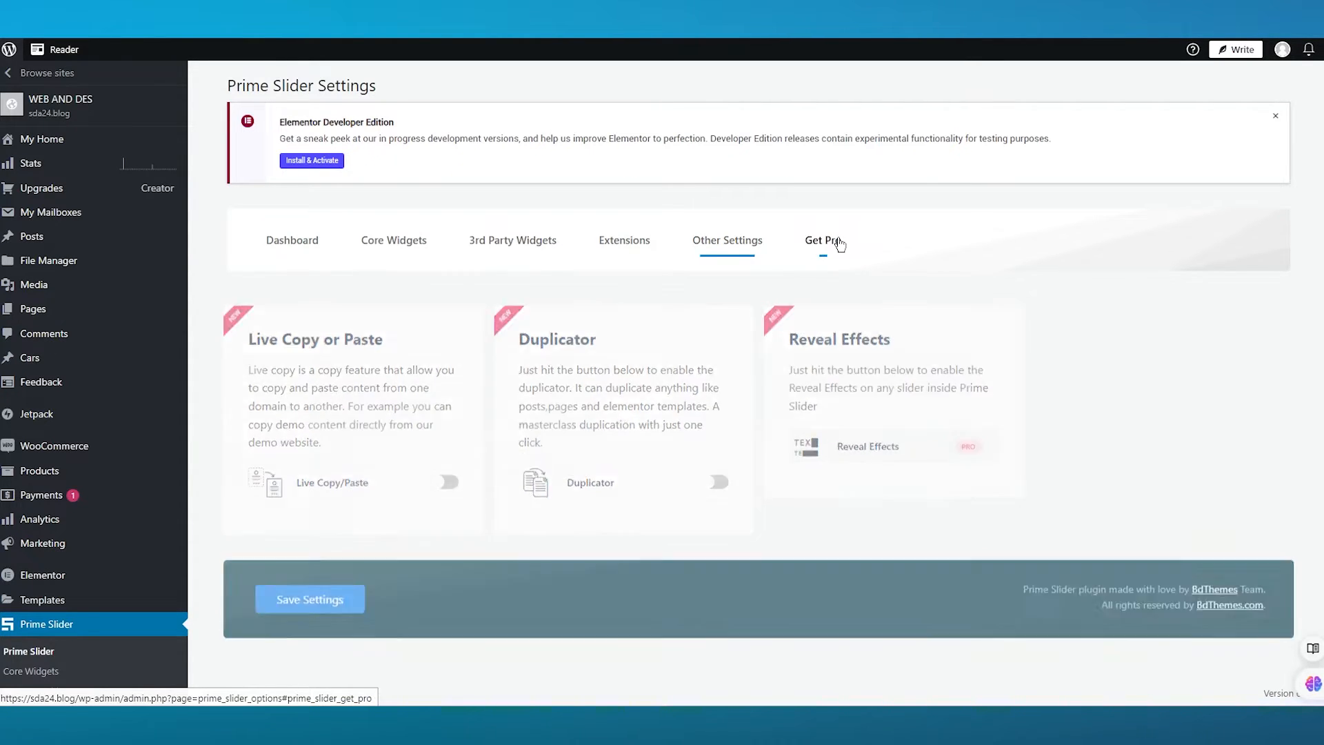
pyautogui.scroll(-5, 634, 381)
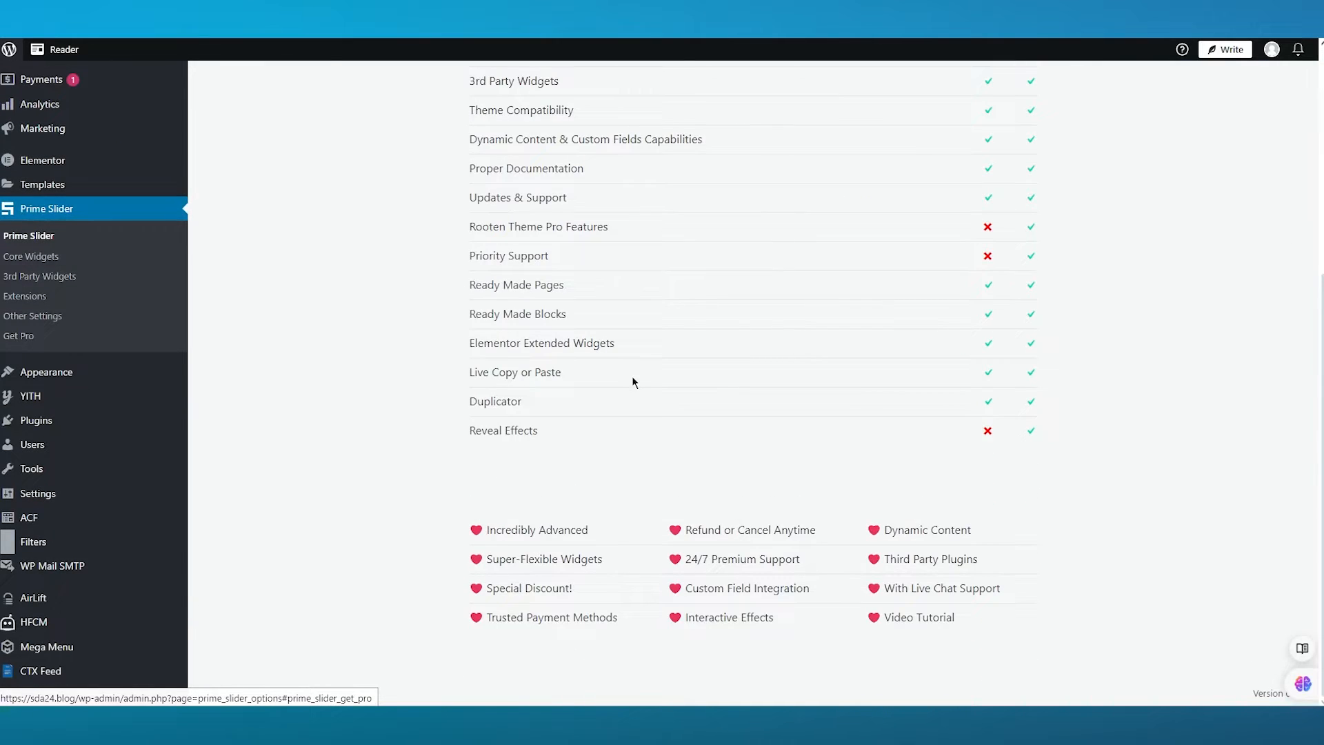
pyautogui.scroll(5, 633, 382)
# - Return to the 3rd Party Widgets tab and save the Prime Slider settings
pyautogui.click(532, 242)
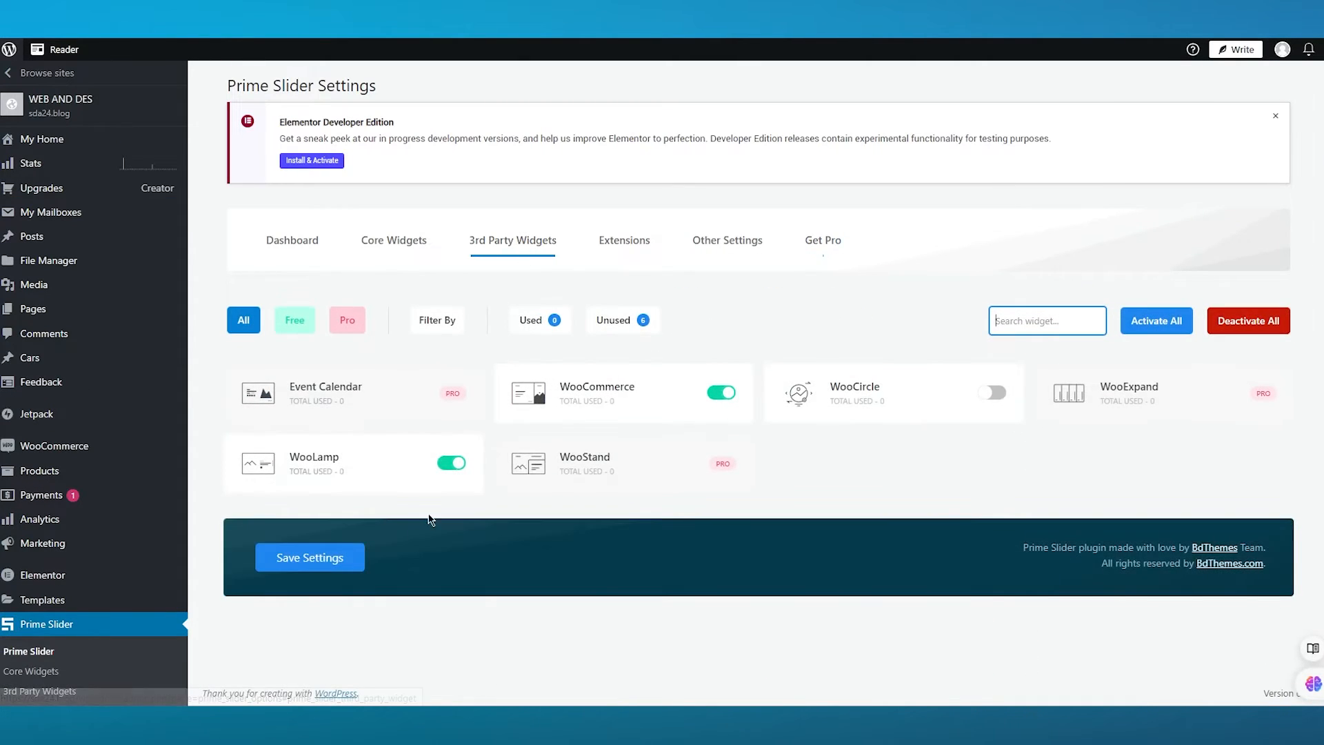
pyautogui.click(307, 557)
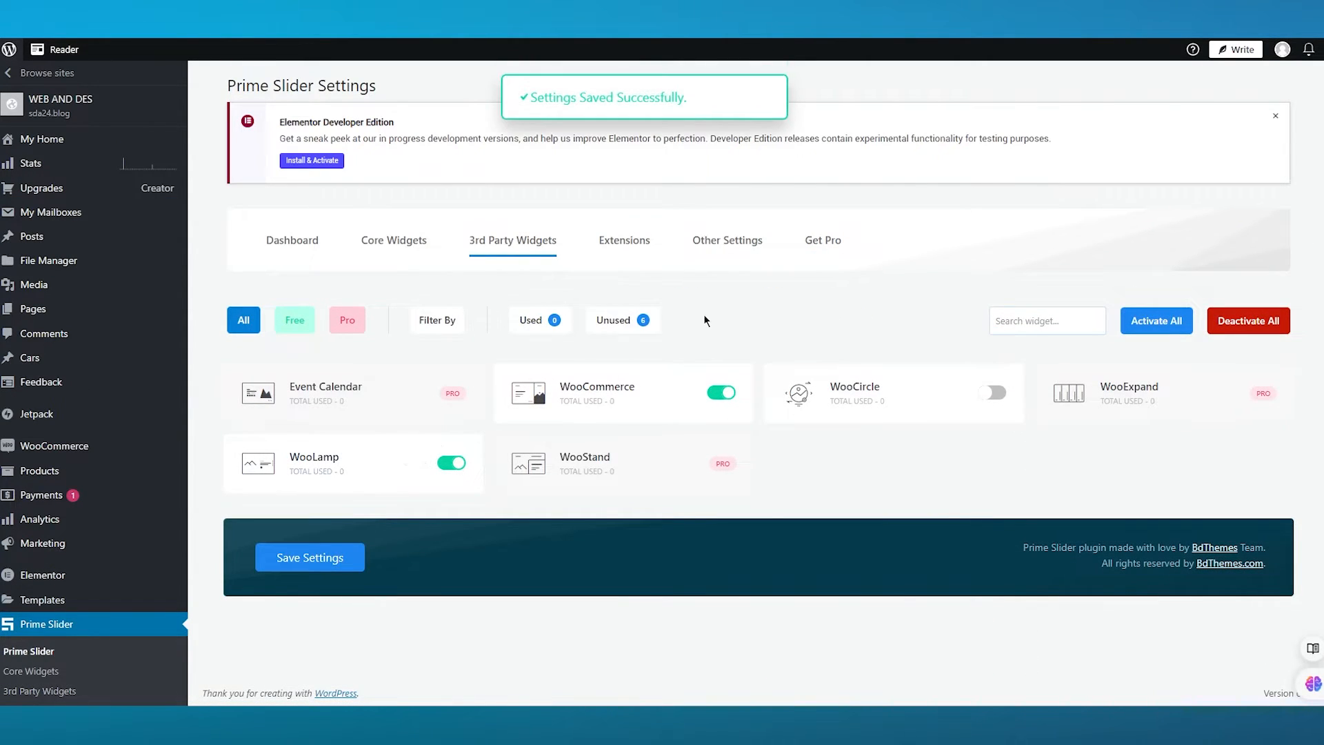
# - Revisit the Core Widgets tab and scroll through the Prime Slider dashboard
pyautogui.click(416, 242)
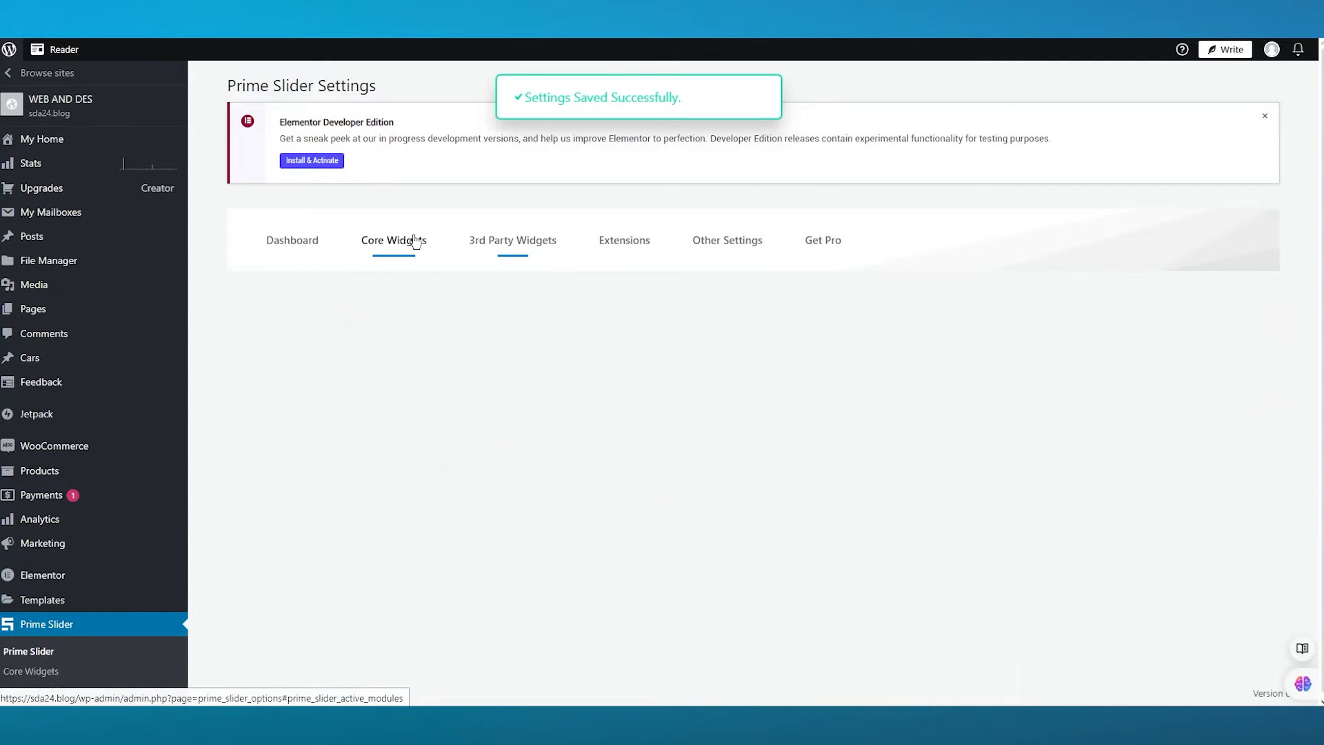
pyautogui.scroll(-3, 467, 281)
pyautogui.scroll(3, 453, 384)
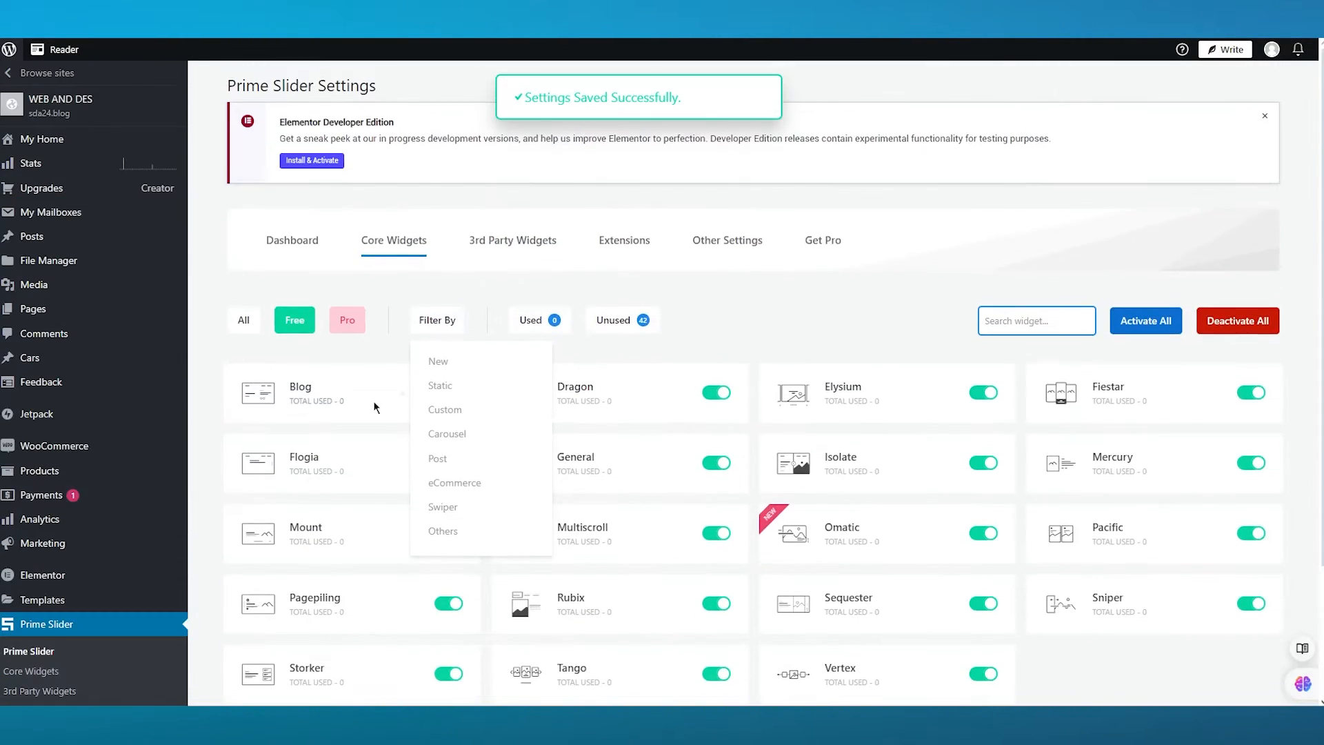
pyautogui.click(291, 253)
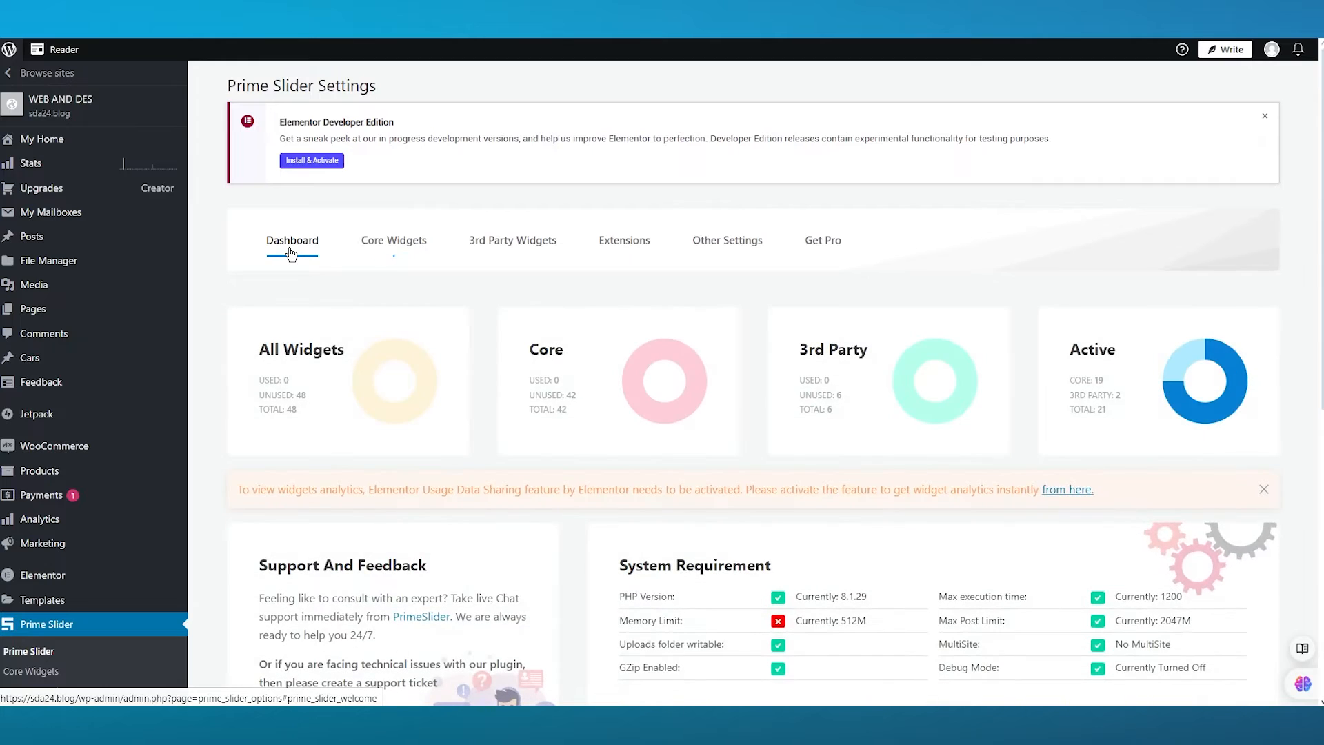
pyautogui.scroll(-8, 386, 331)
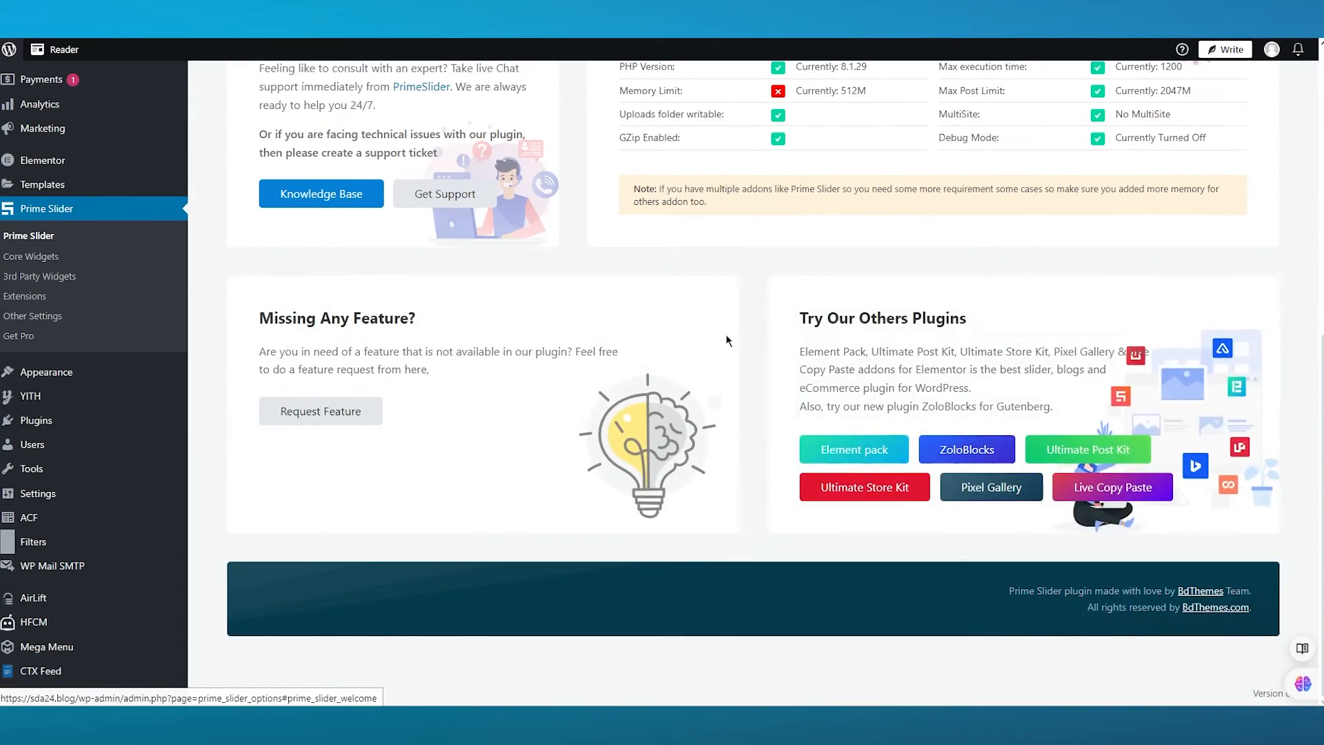
pyautogui.scroll(2, 355, 285)
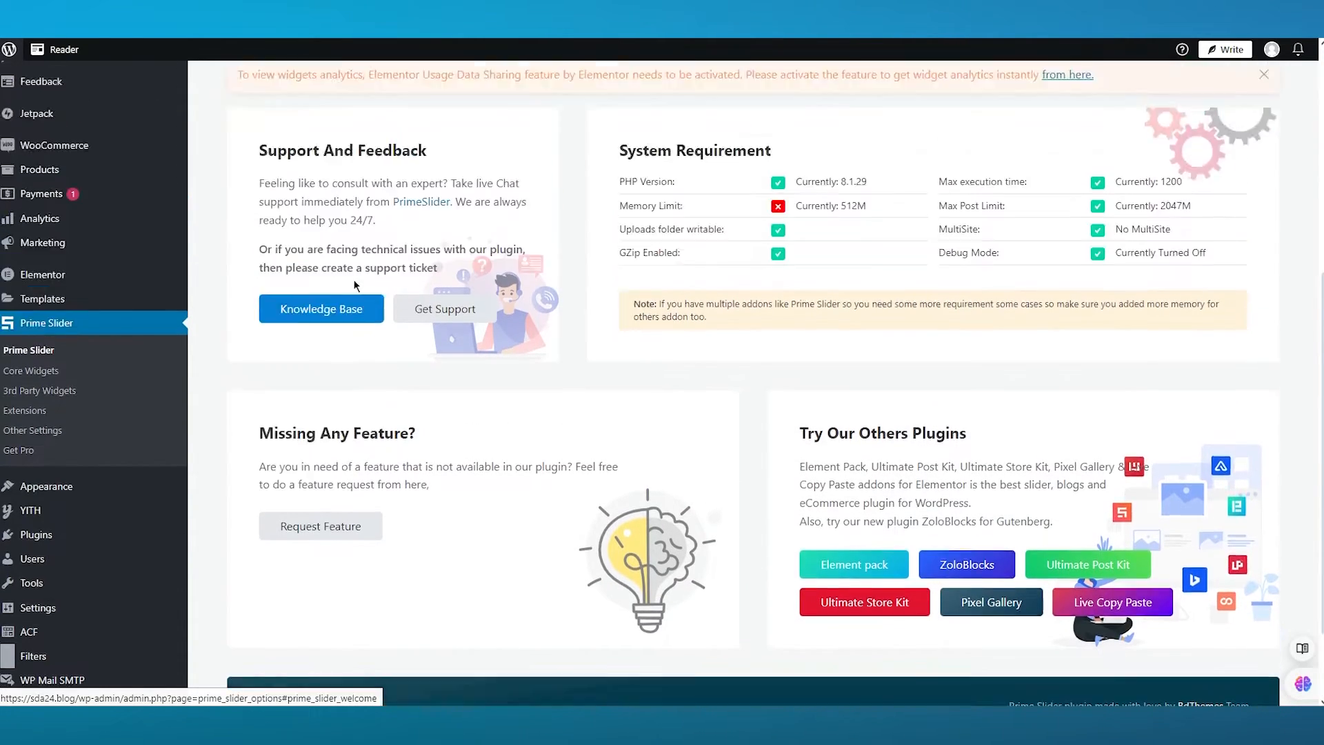
pyautogui.scroll(5, 355, 284)
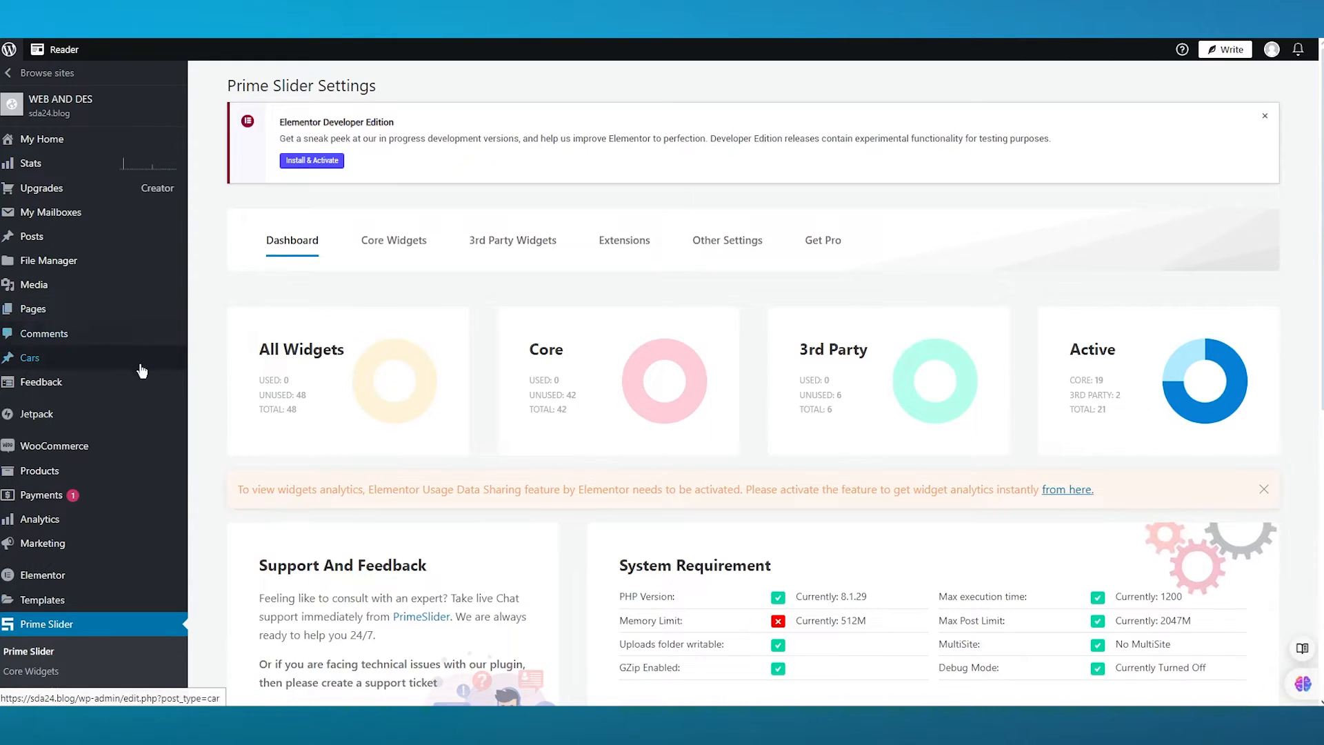
pyautogui.moveTo(72, 481)
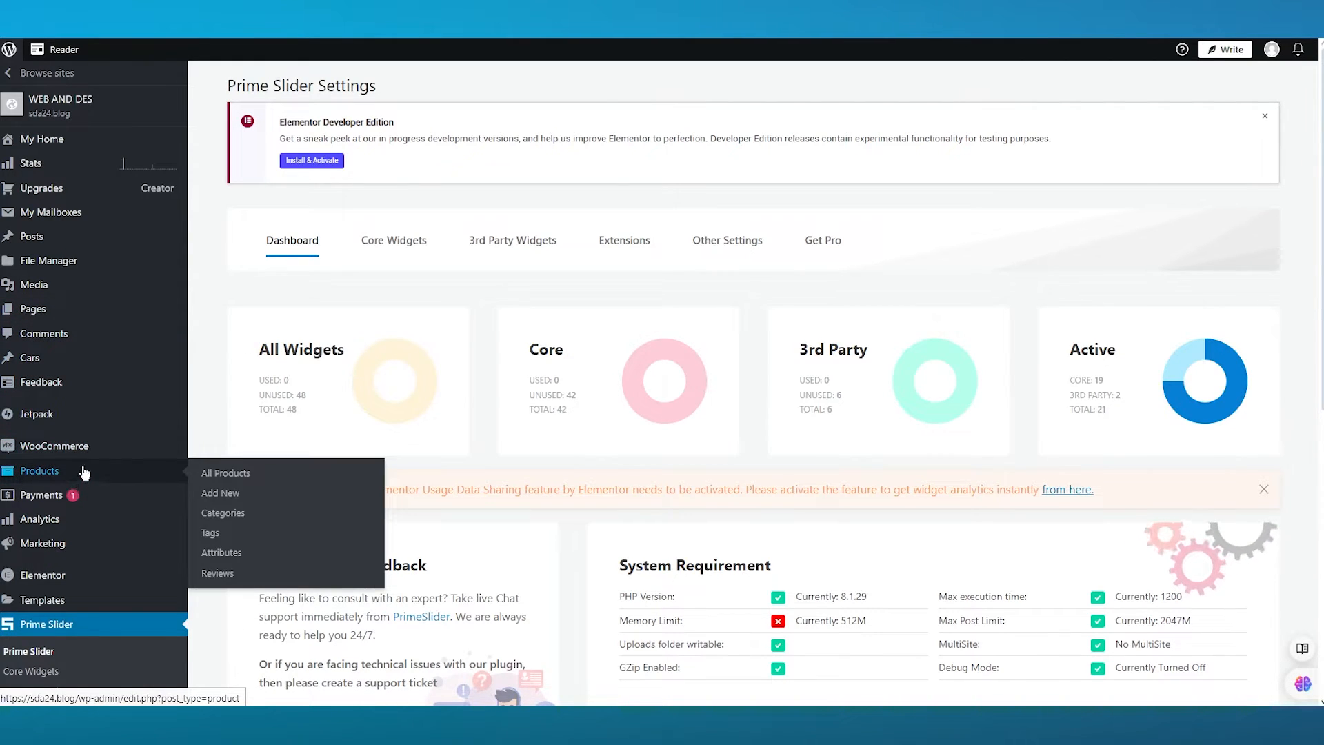
pyautogui.moveTo(101, 455)
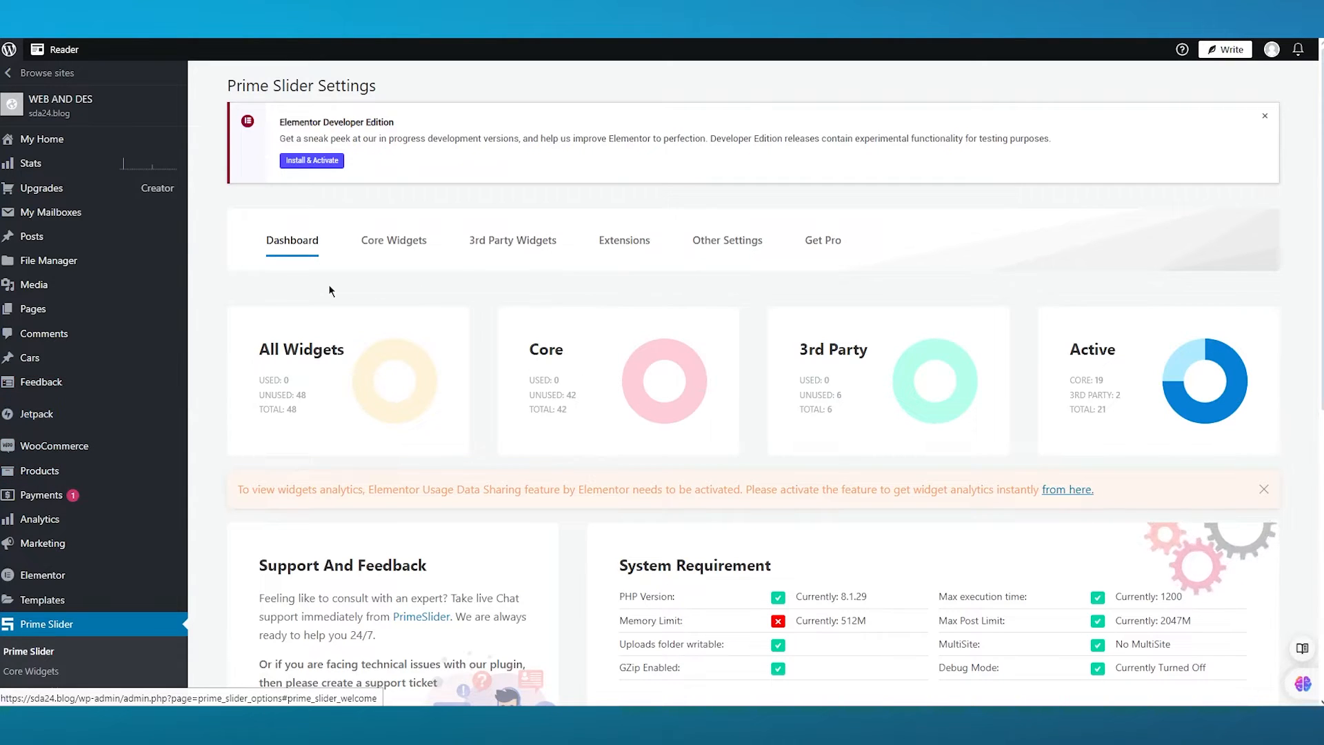
pyautogui.scroll(-8, 330, 290)
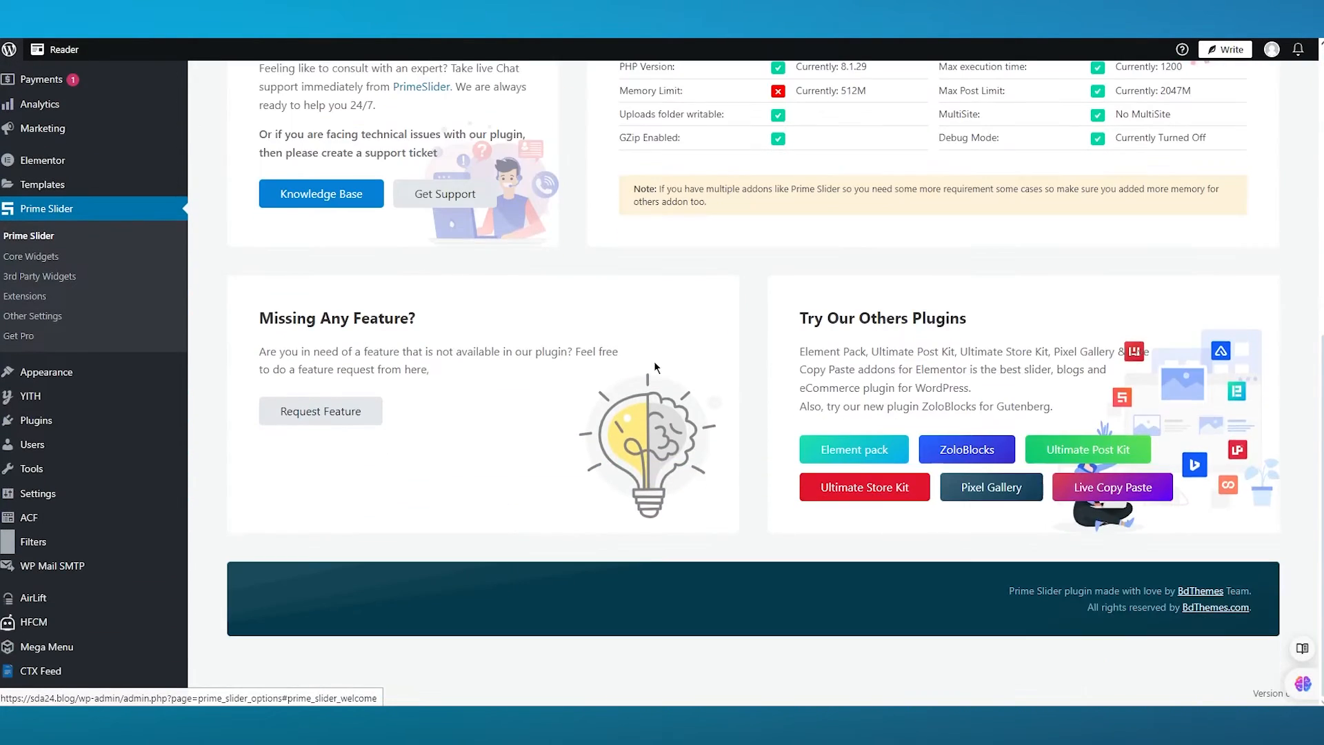
pyautogui.scroll(2, 640, 279)
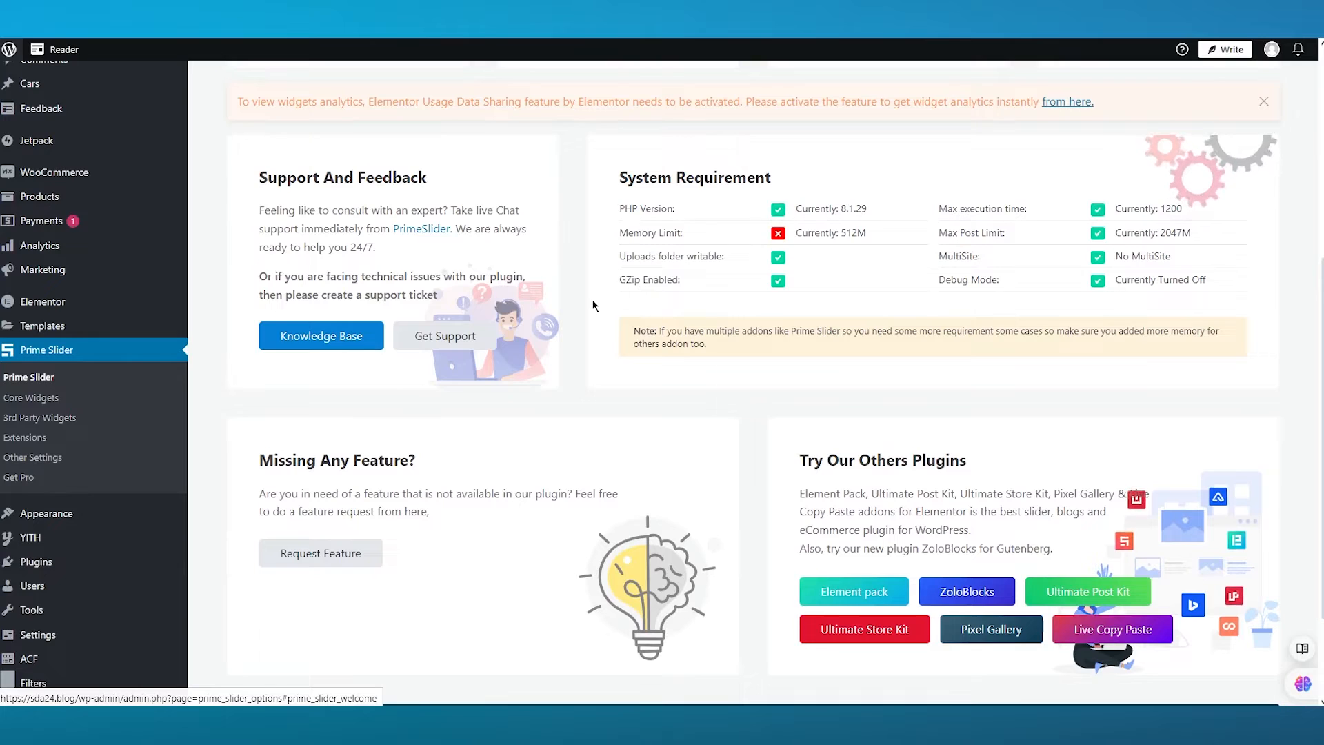
pyautogui.scroll(4, 593, 303)
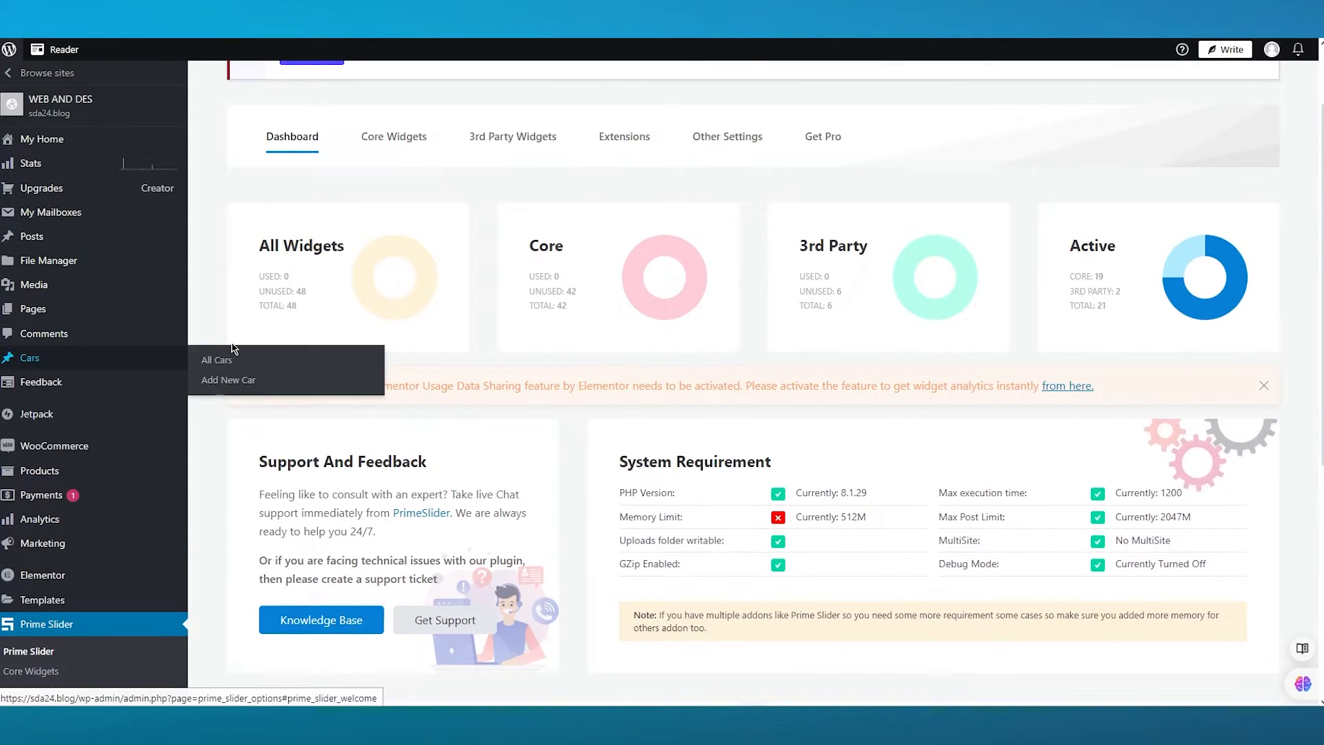
pyautogui.scroll(-5, 222, 333)
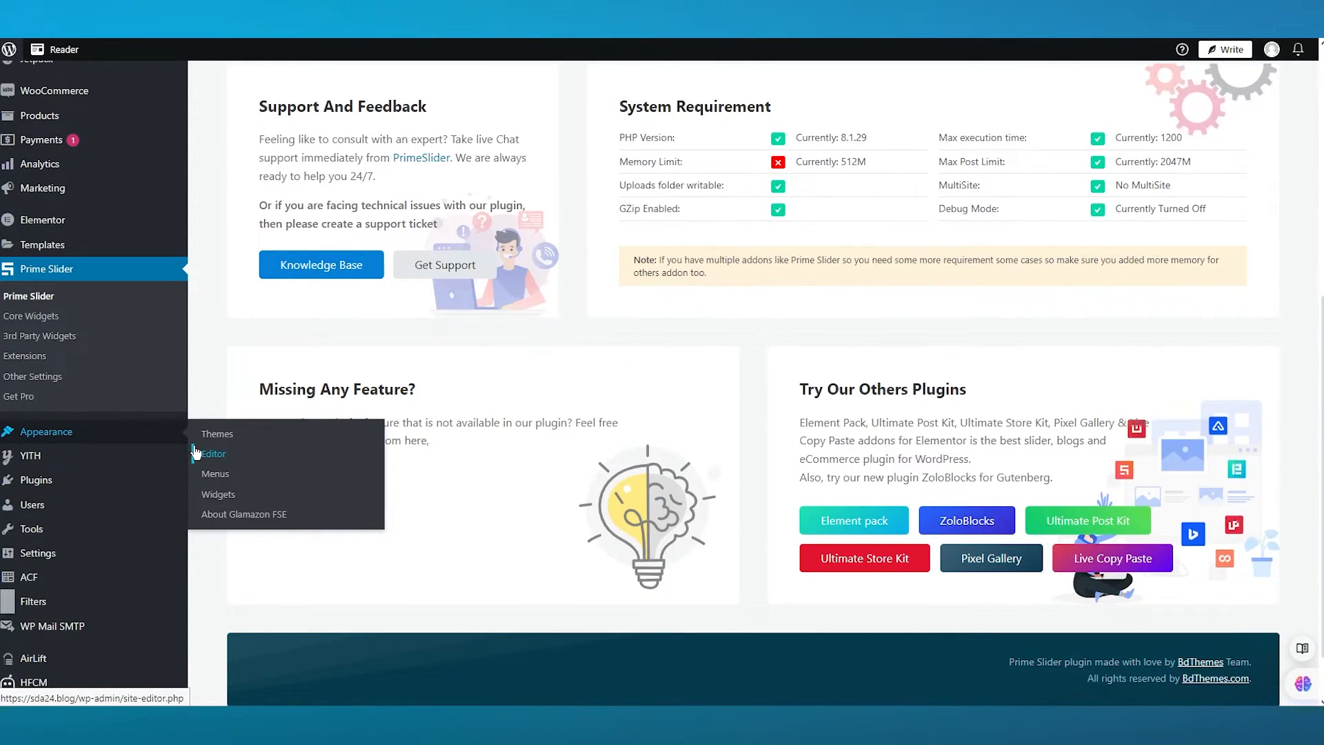
# - Open the Widgets editor under Appearance and scroll through the widget areas
pyautogui.click(216, 497)
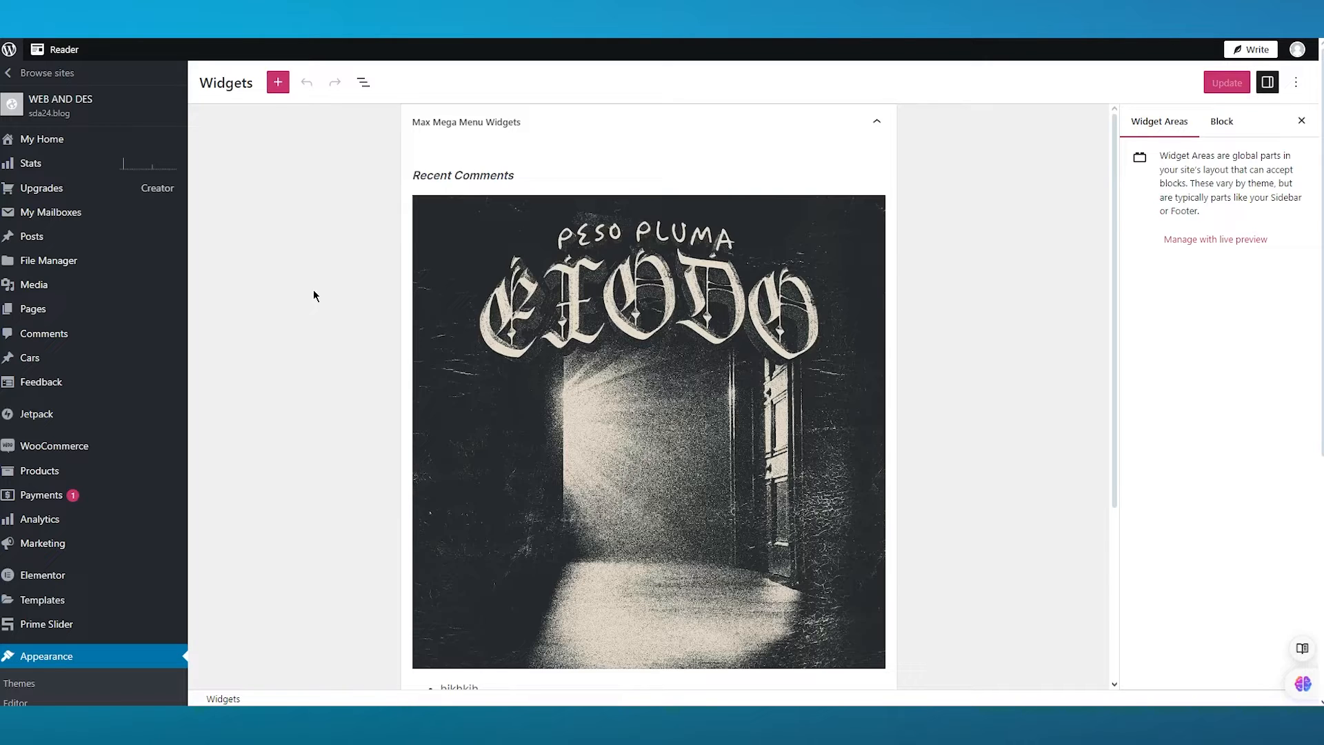
pyautogui.scroll(-9, 416, 361)
pyautogui.scroll(9, 439, 303)
# - Open the block inserter and browse the available widget blocks
pyautogui.click(278, 82)
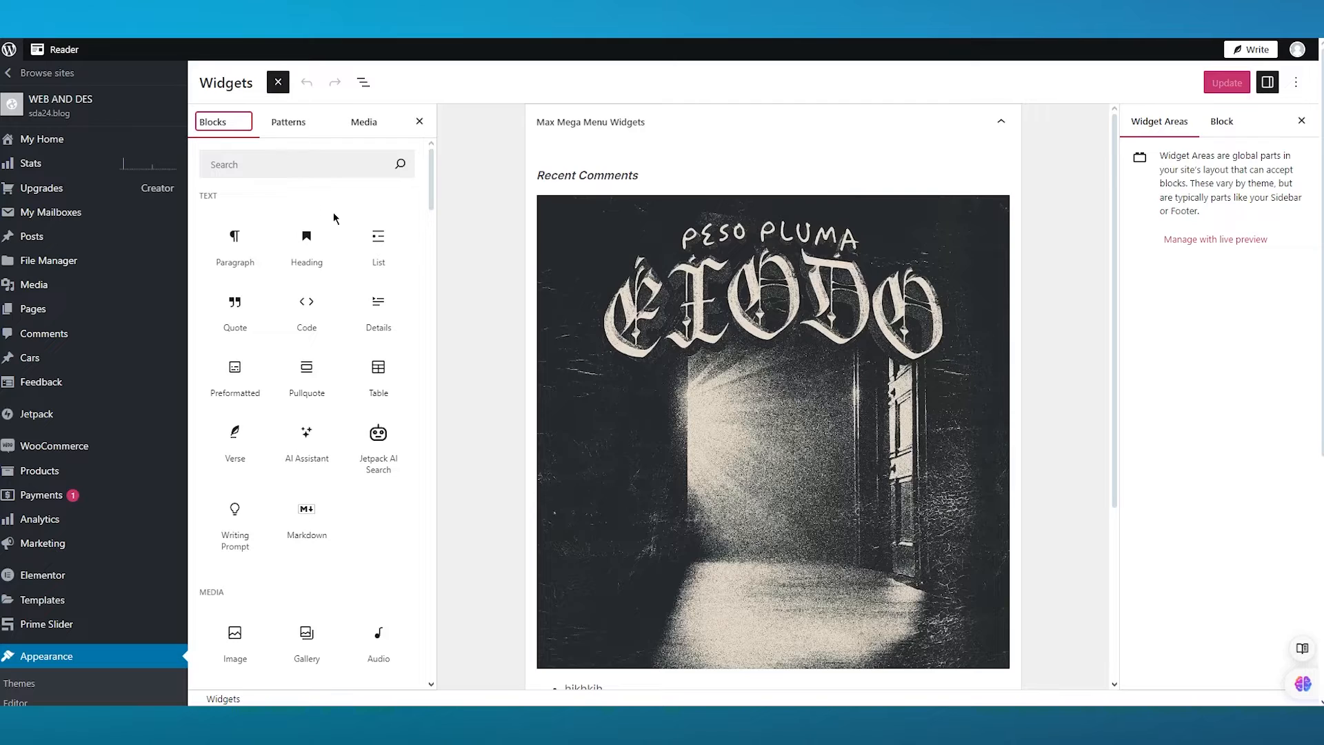
pyautogui.scroll(-10, 303, 325)
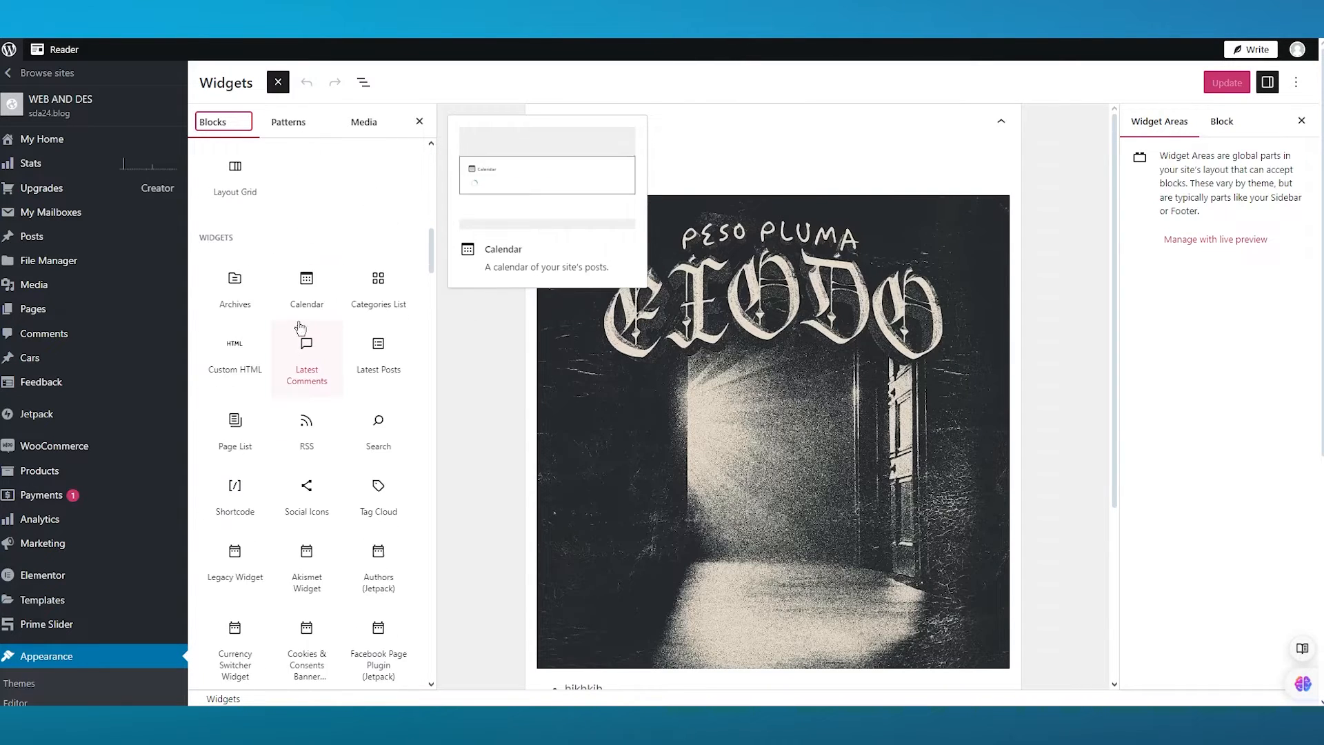
pyautogui.scroll(-10, 299, 327)
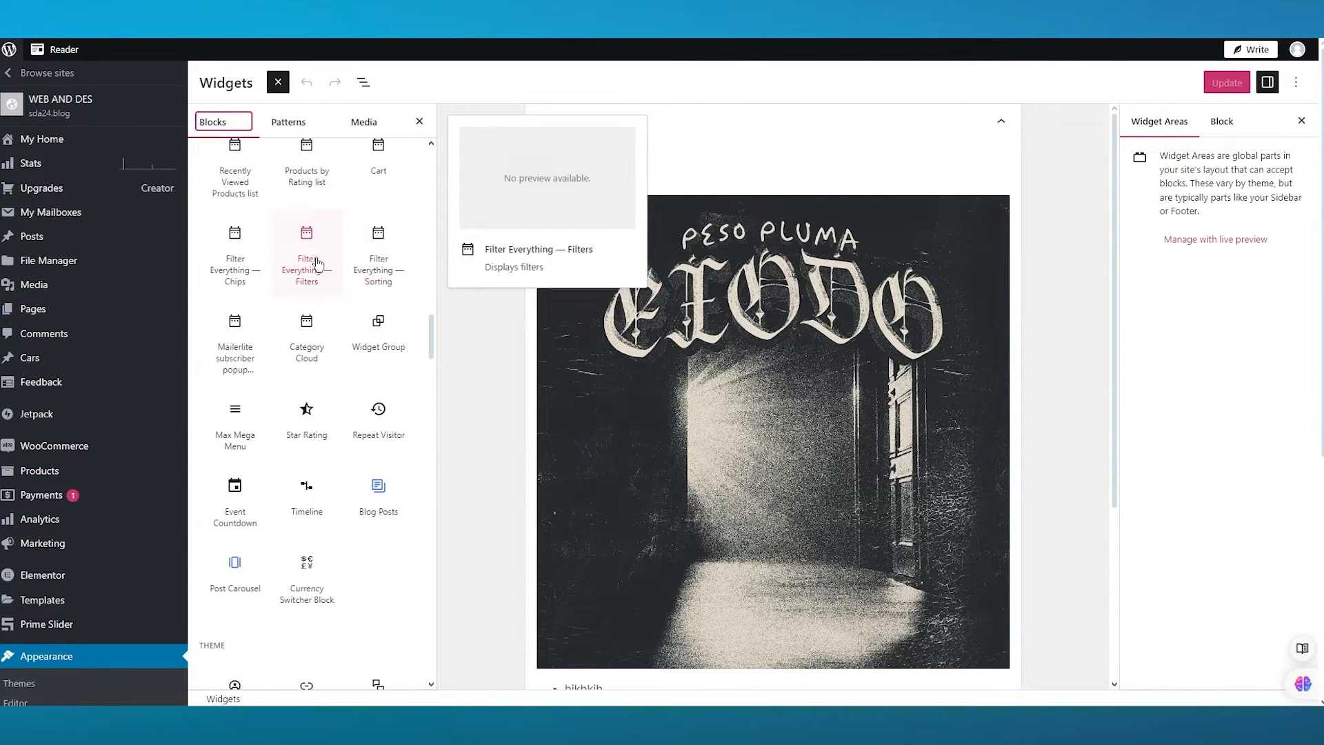
pyautogui.scroll(7, 316, 265)
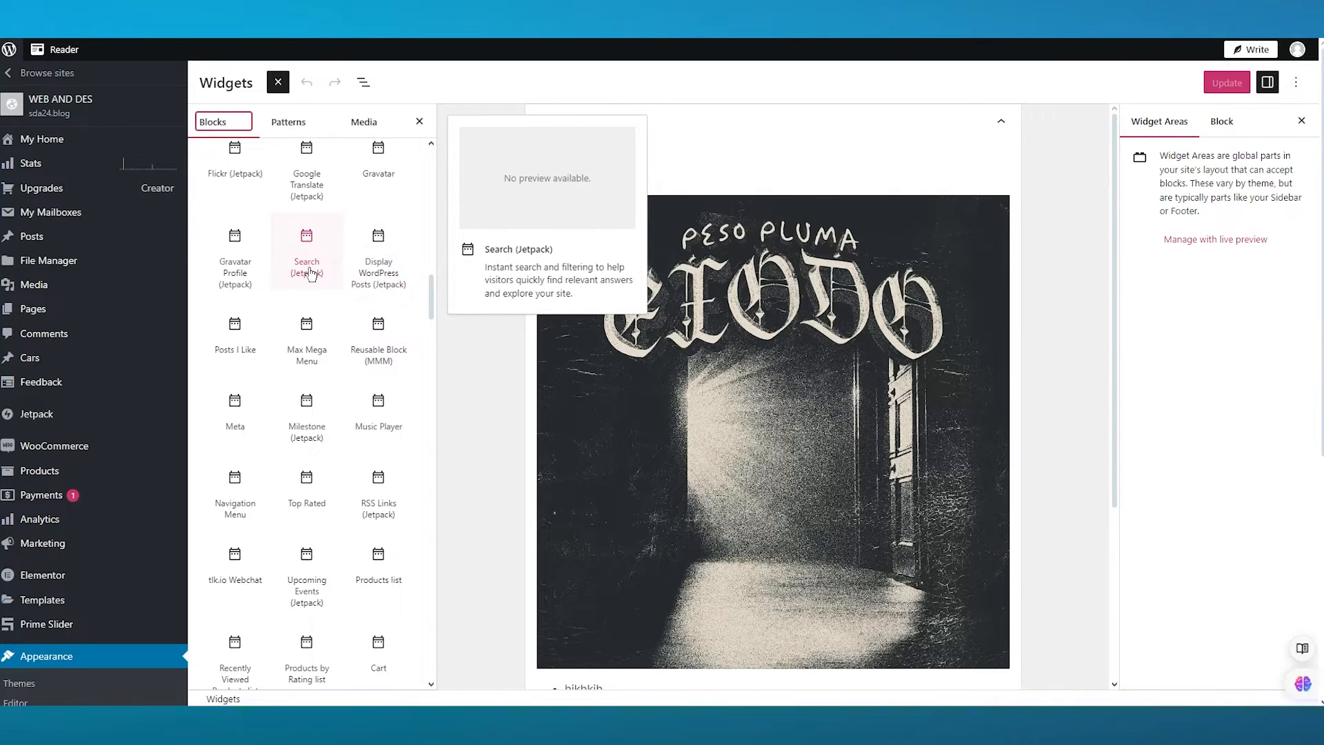
pyautogui.scroll(7, 311, 274)
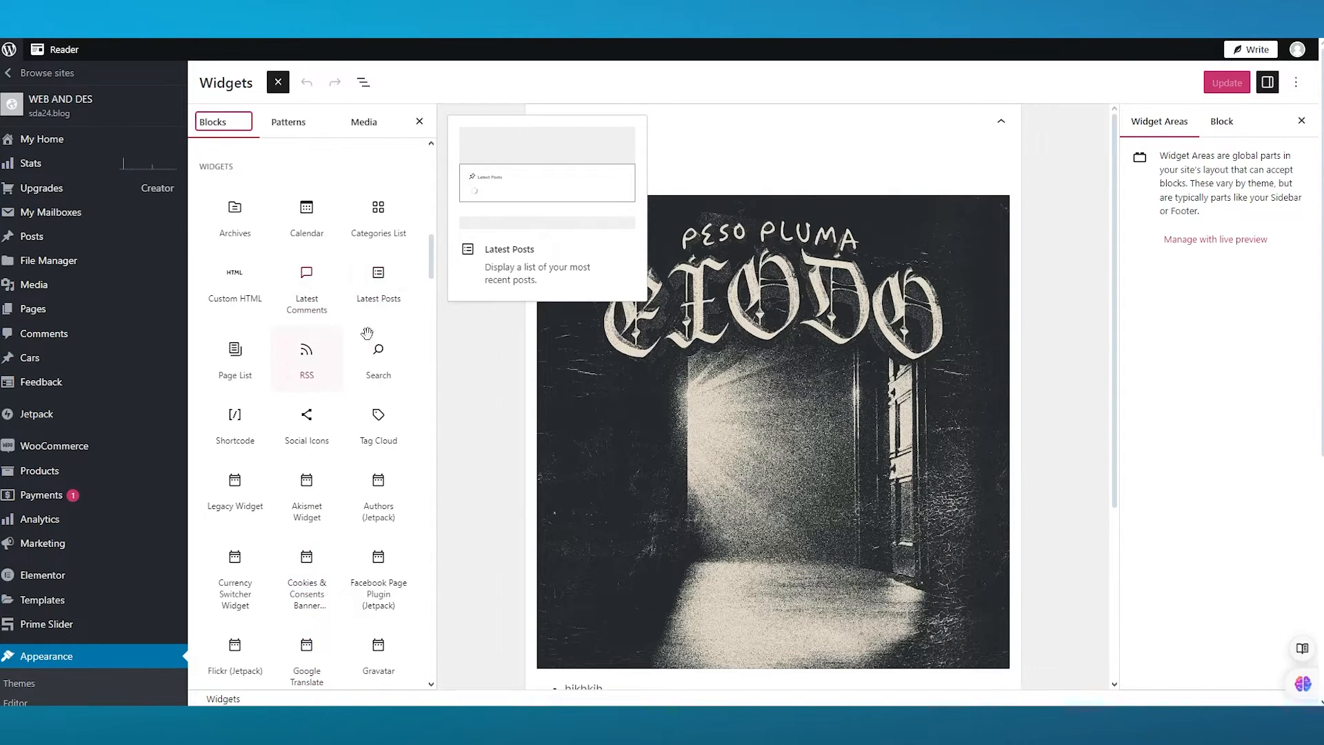
# - Scroll through the remaining widget blocks, glance at the Patterns and Media tabs, and close the block inserter
pyautogui.scroll(-10, 310, 296)
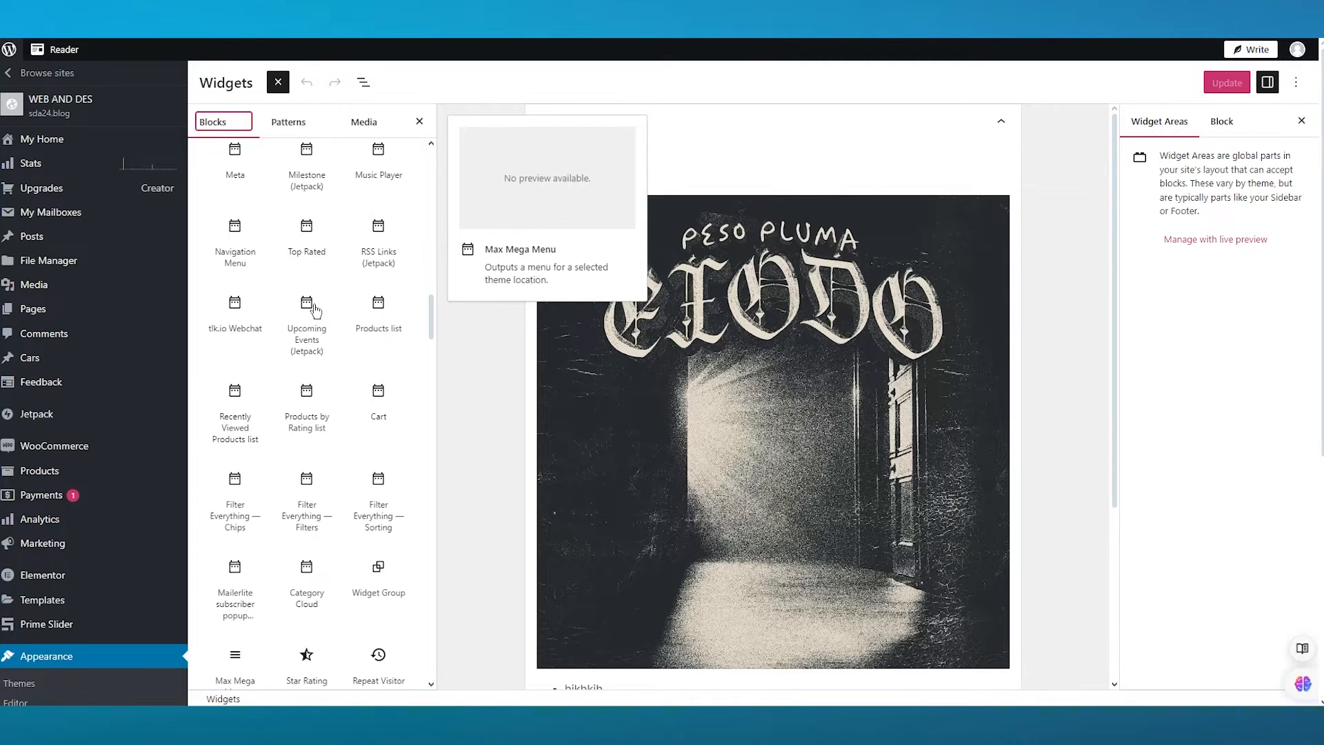
pyautogui.scroll(-3, 313, 311)
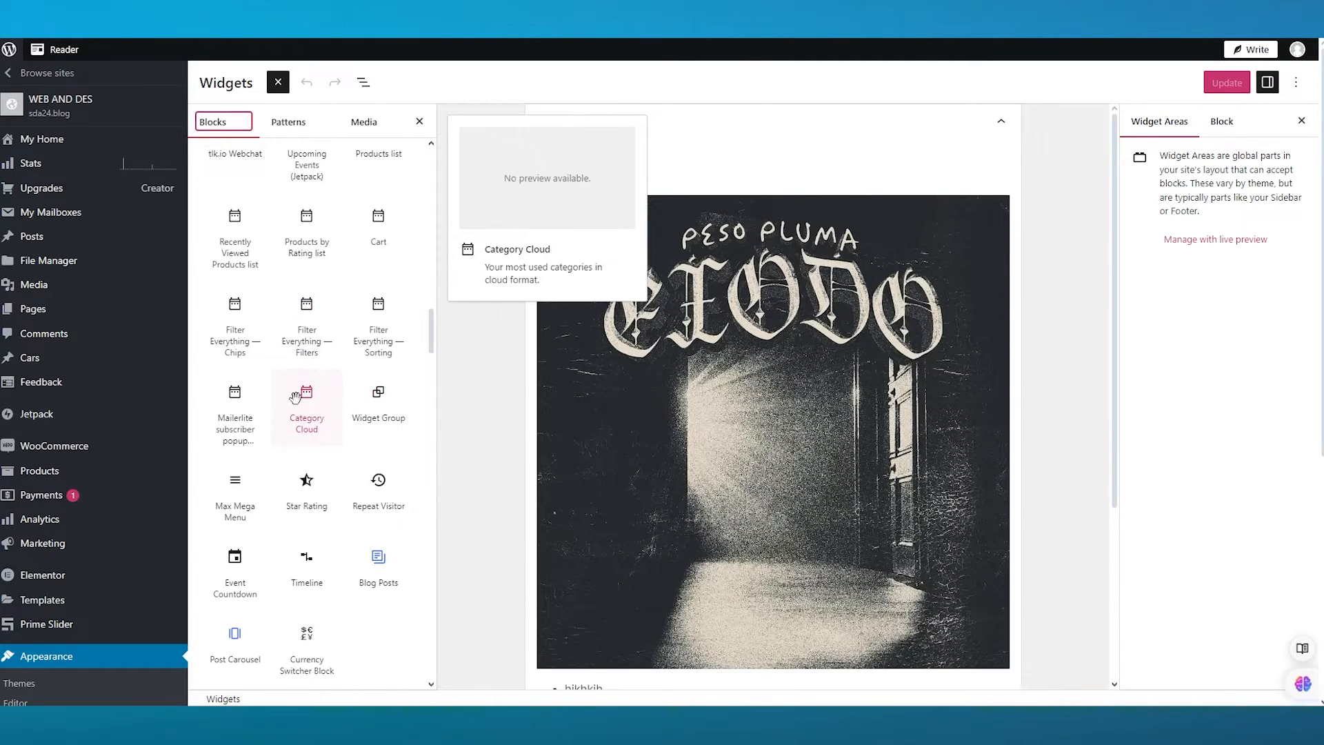
pyautogui.scroll(3, 312, 314)
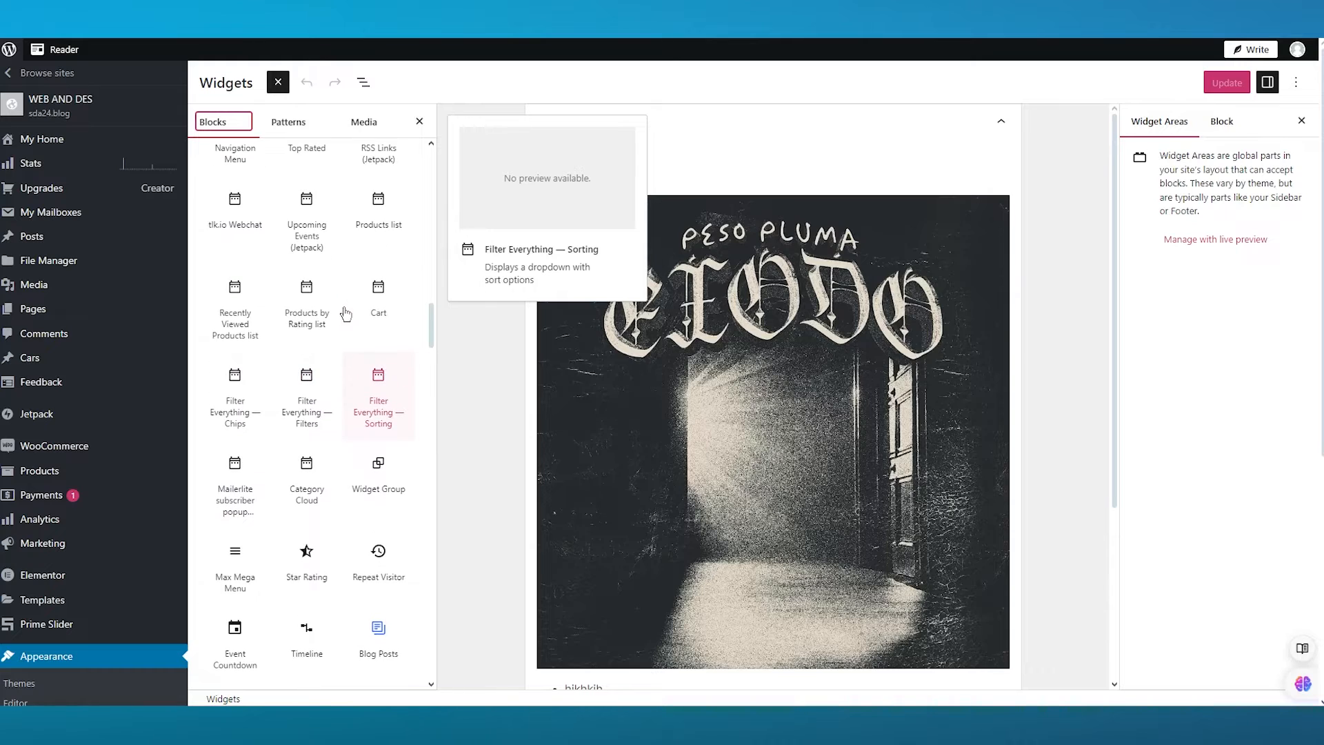
pyautogui.scroll(-10, 276, 366)
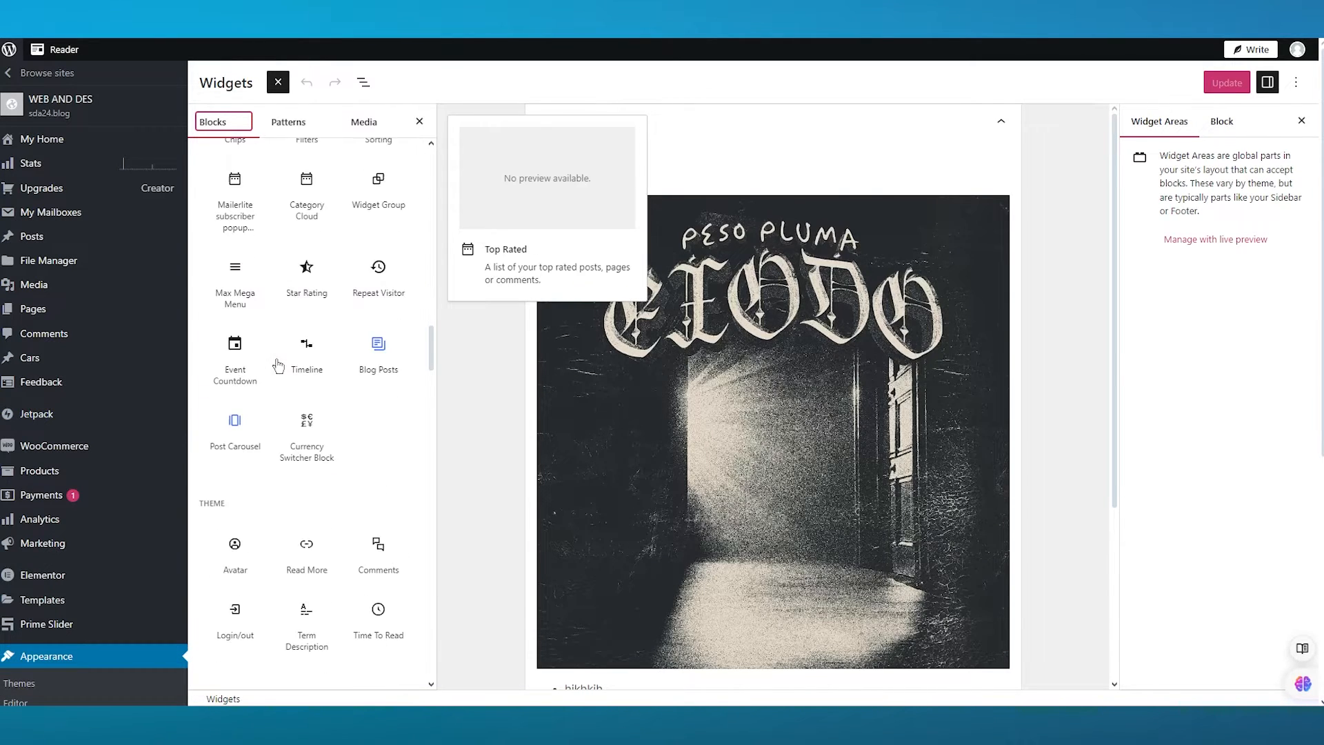
pyautogui.scroll(-15, 278, 366)
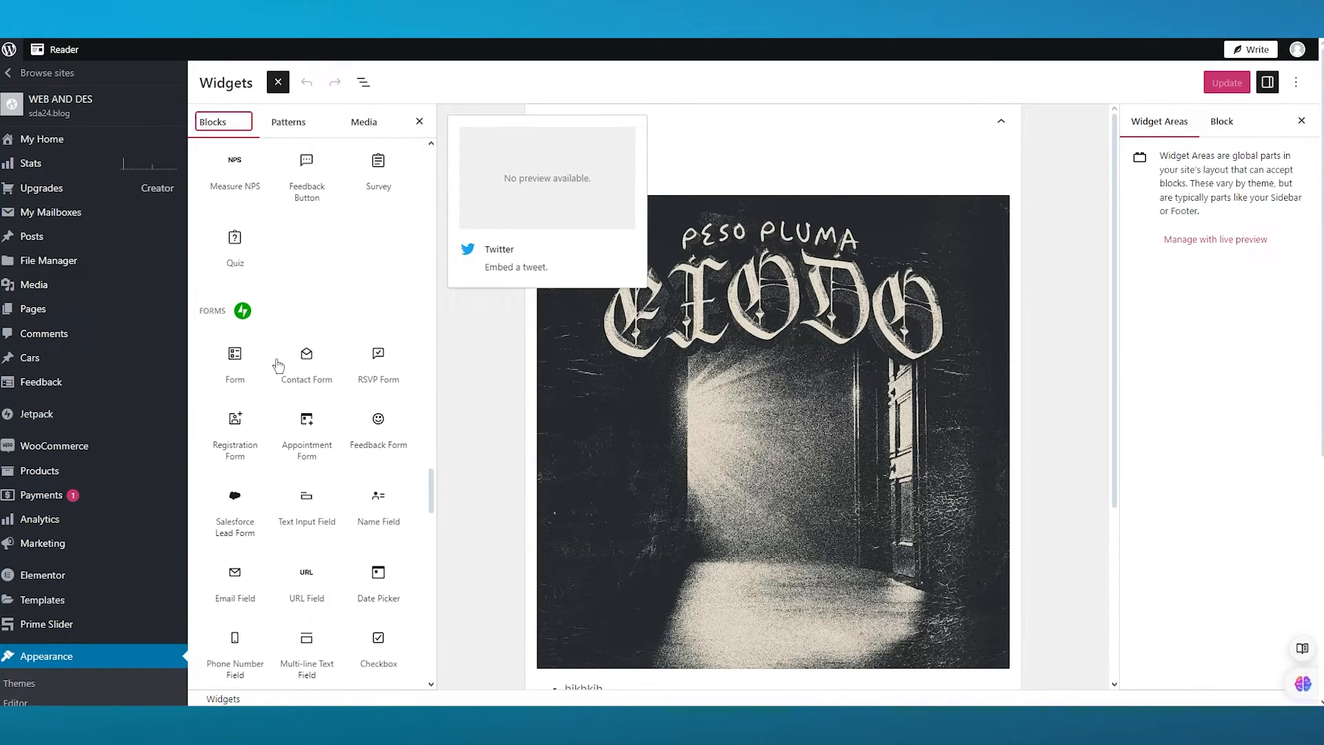
pyautogui.scroll(-15, 275, 358)
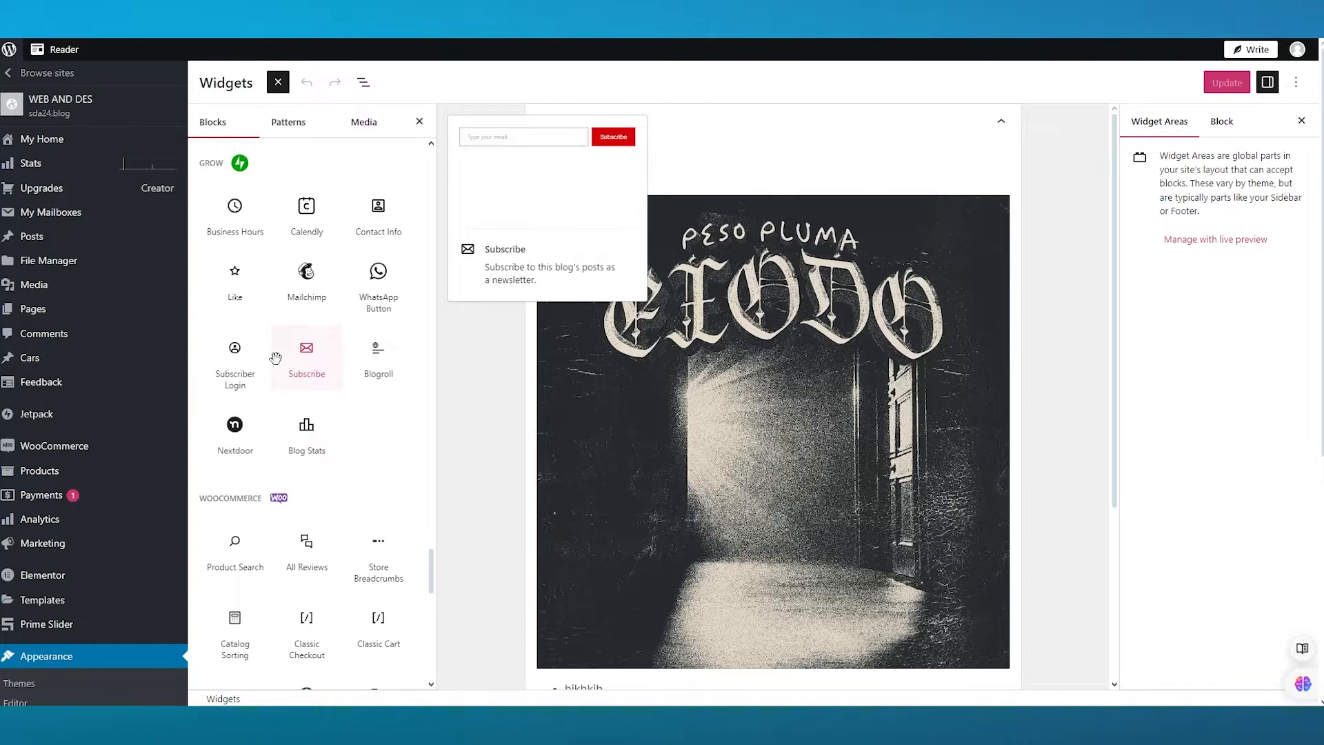
pyautogui.scroll(-12, 276, 362)
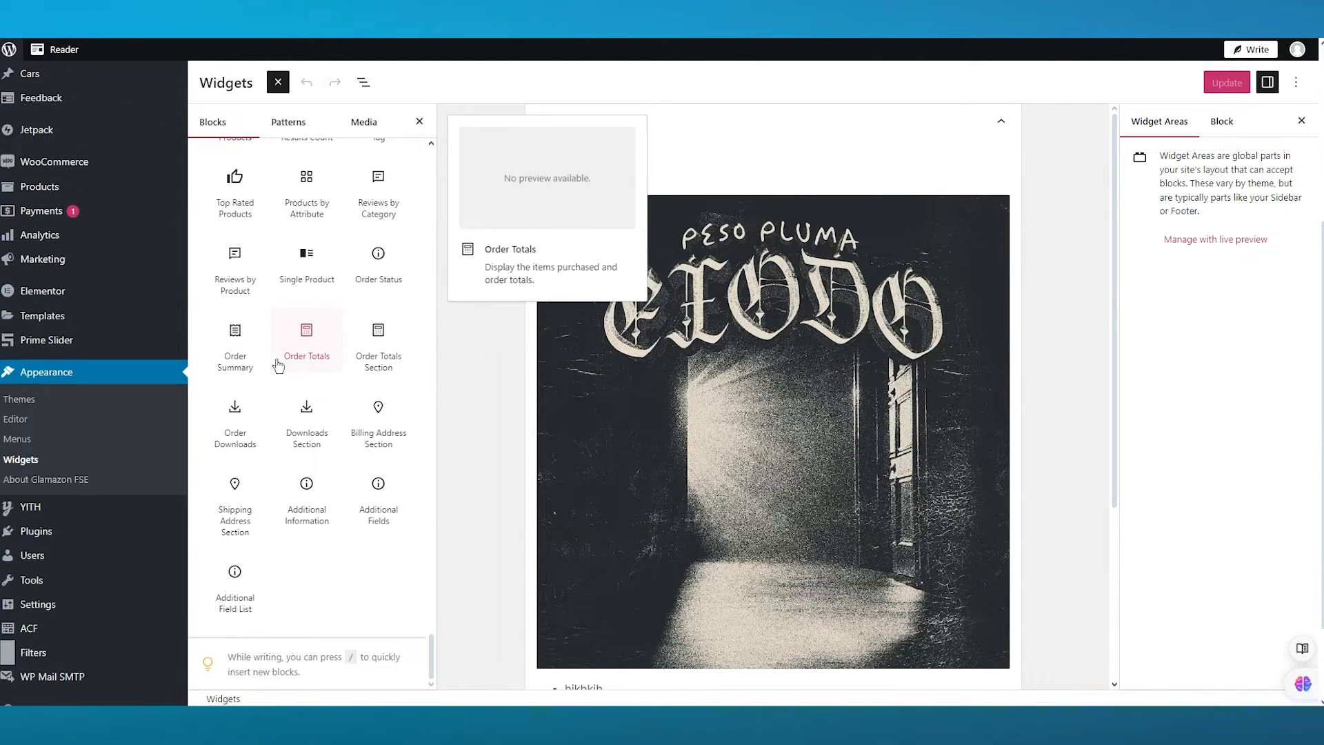
pyautogui.scroll(20, 276, 364)
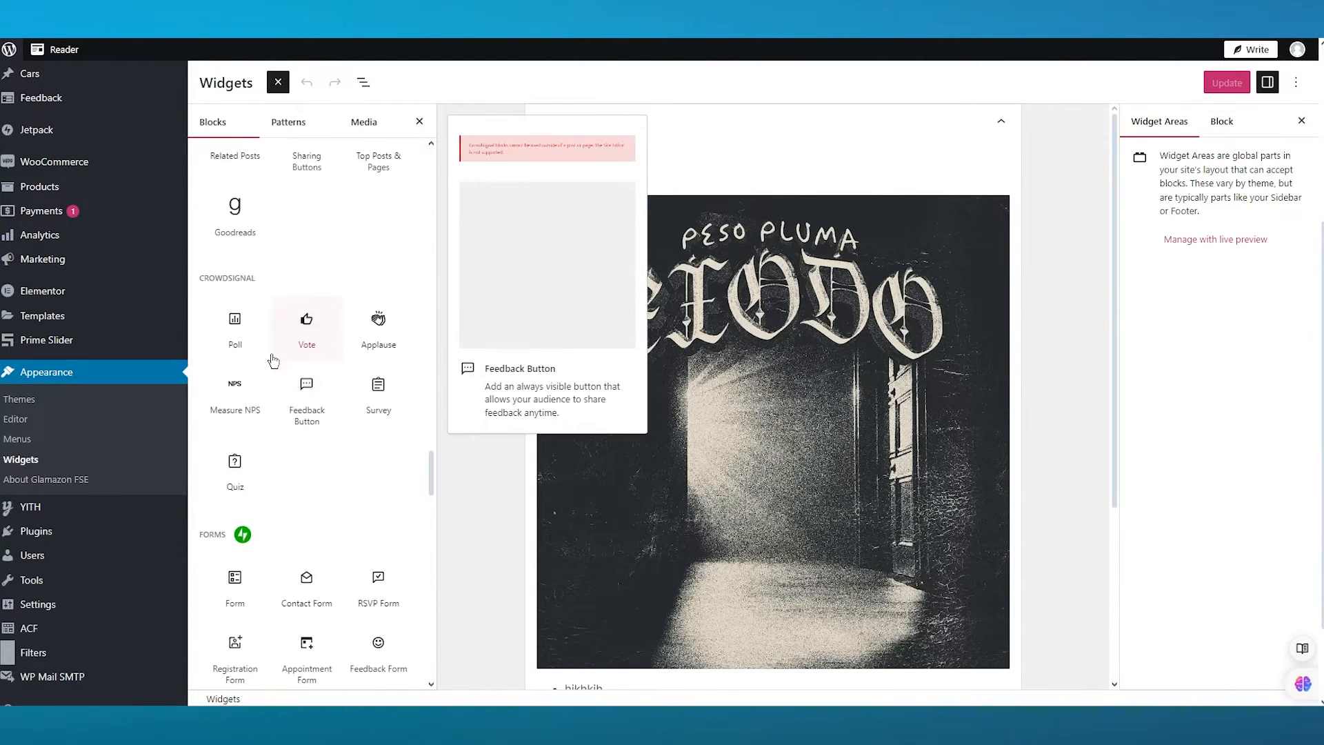
pyautogui.click(288, 122)
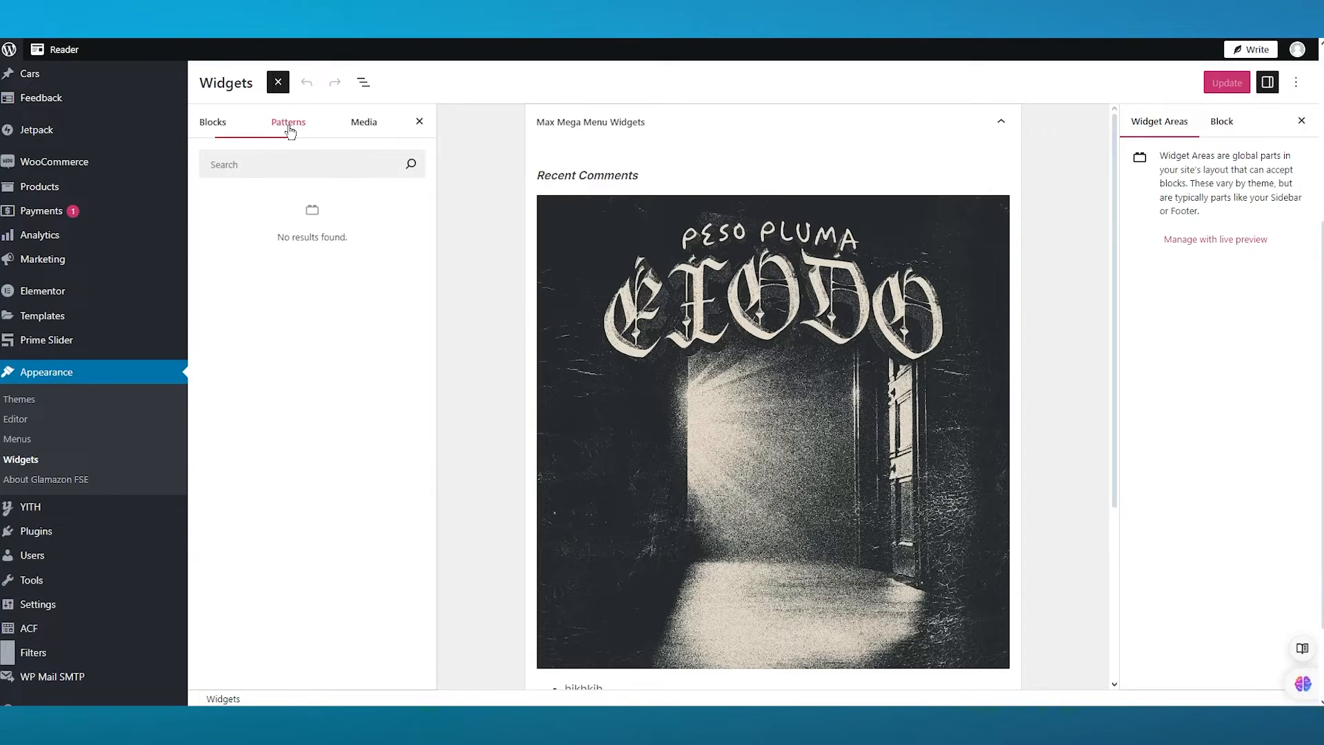
pyautogui.click(359, 125)
pyautogui.click(227, 135)
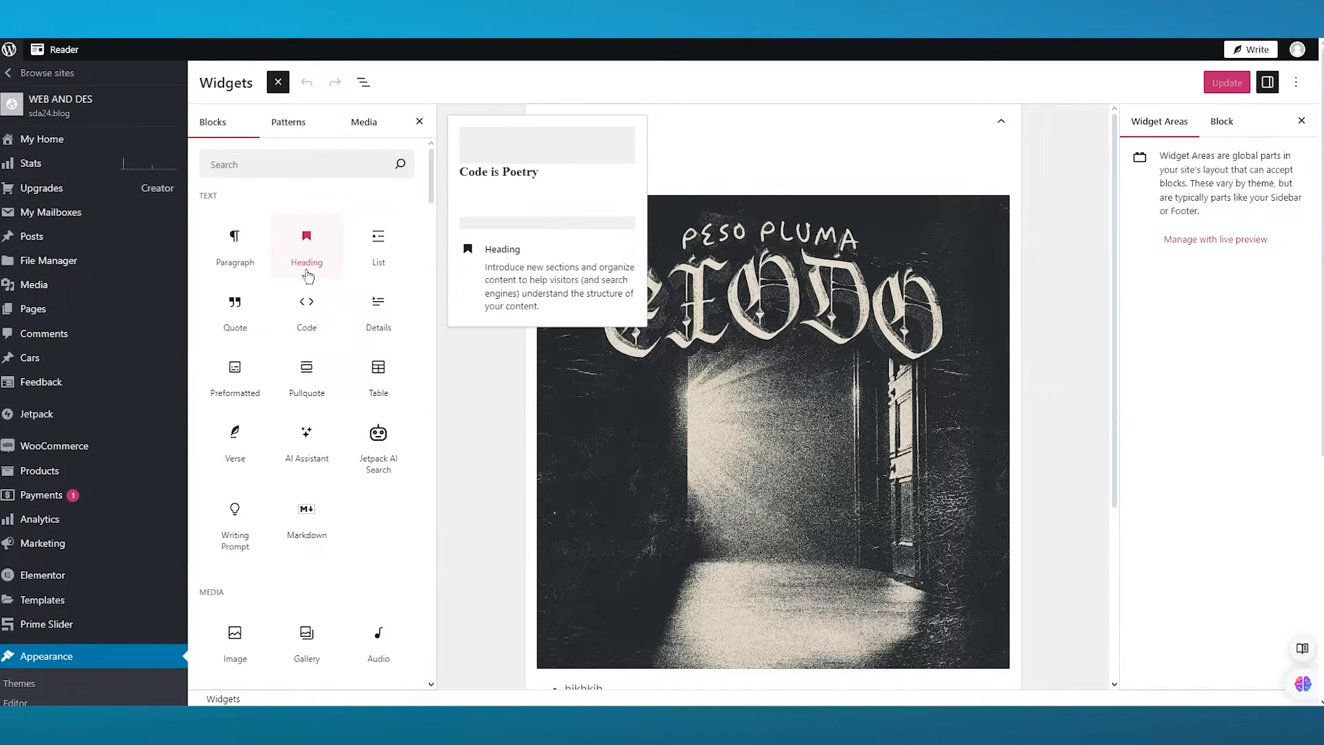
pyautogui.click(450, 421)
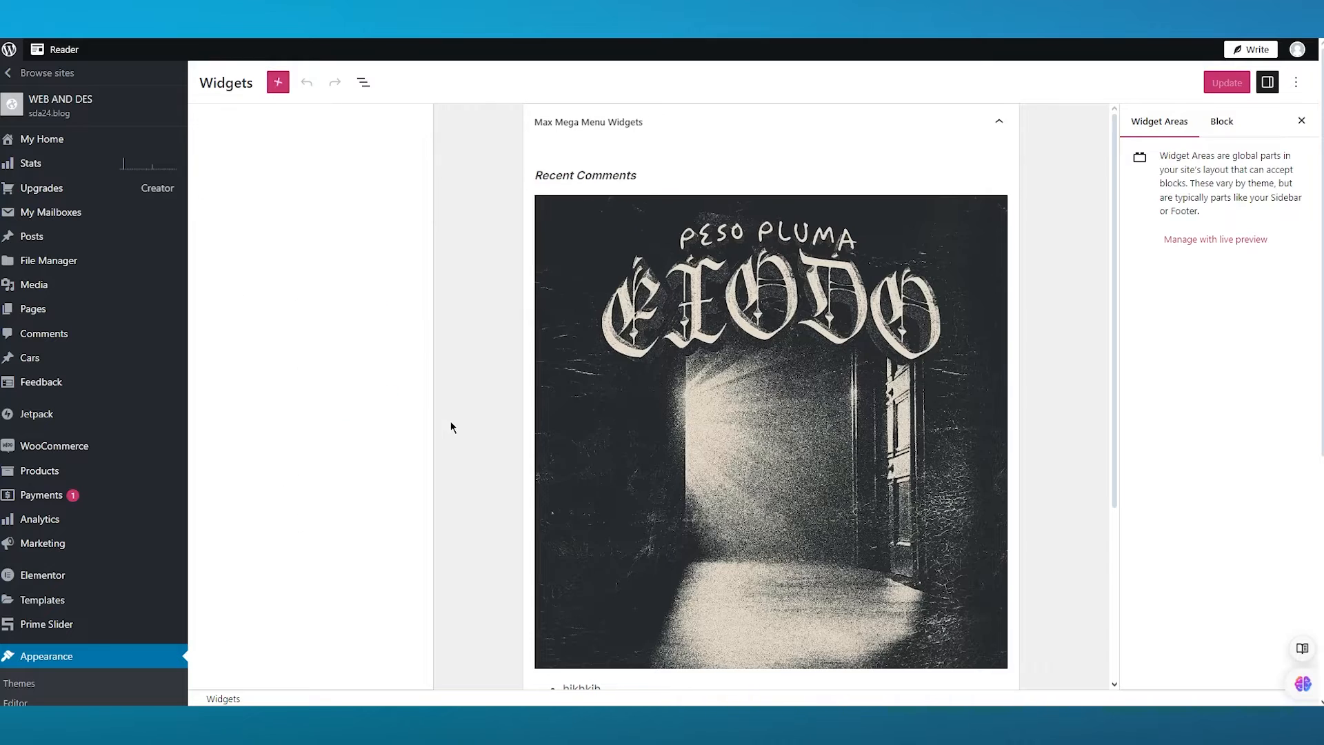
# - Open the Prime Slider dashboard and scroll through its widget statistics and system requirements
pyautogui.moveTo(82, 624)
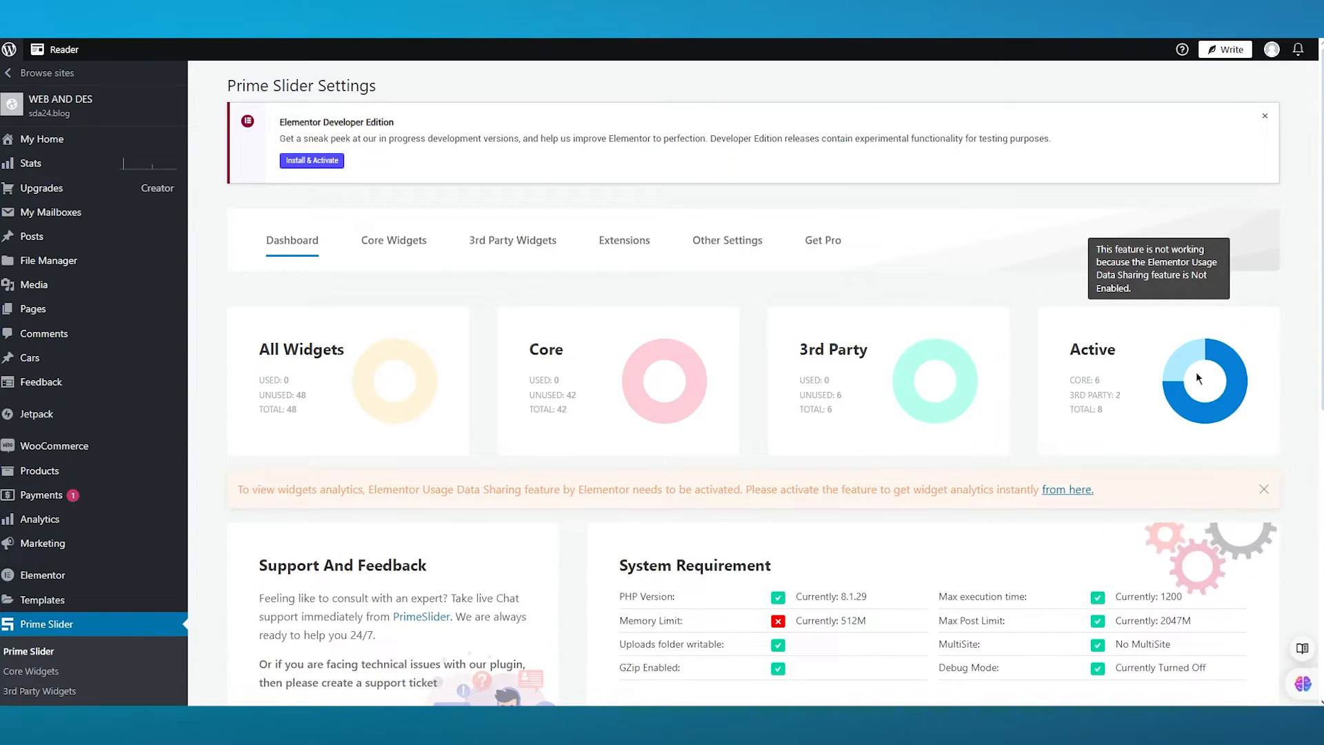
pyautogui.moveTo(1167, 374)
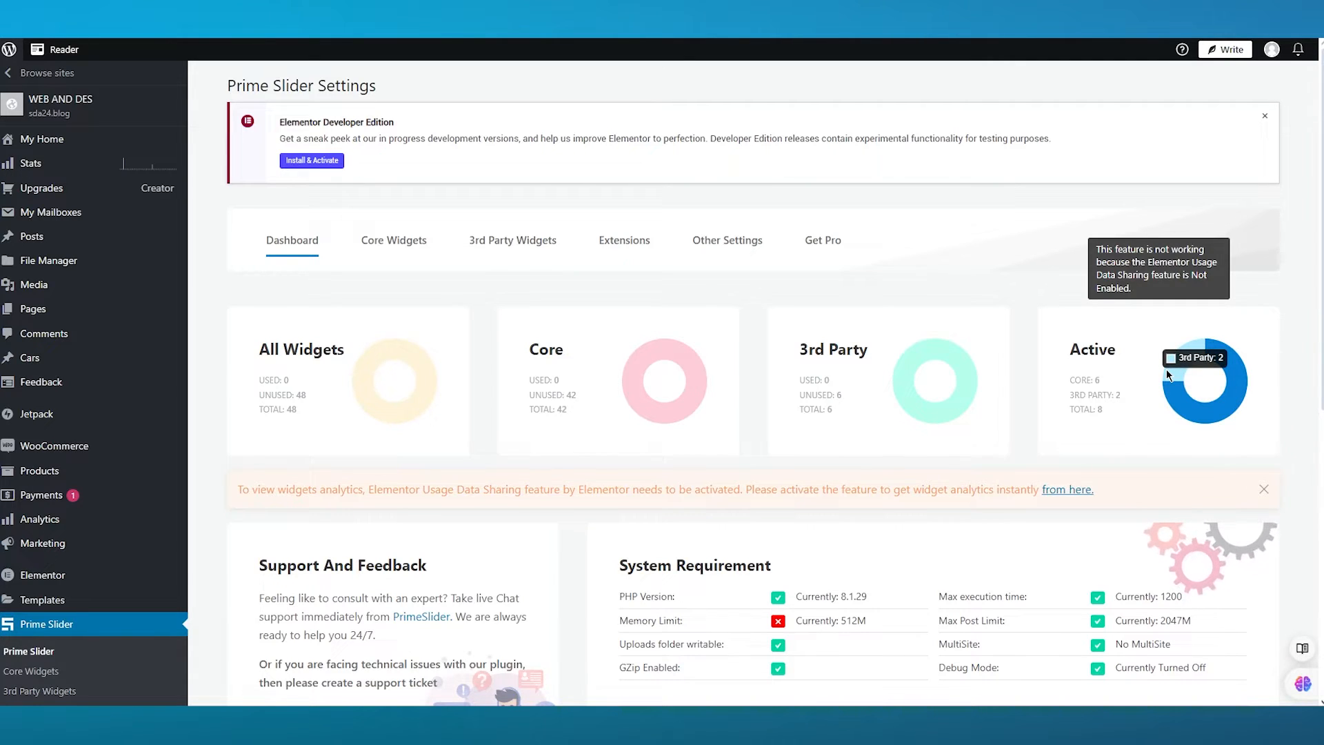
pyautogui.scroll(-6, 97, 378)
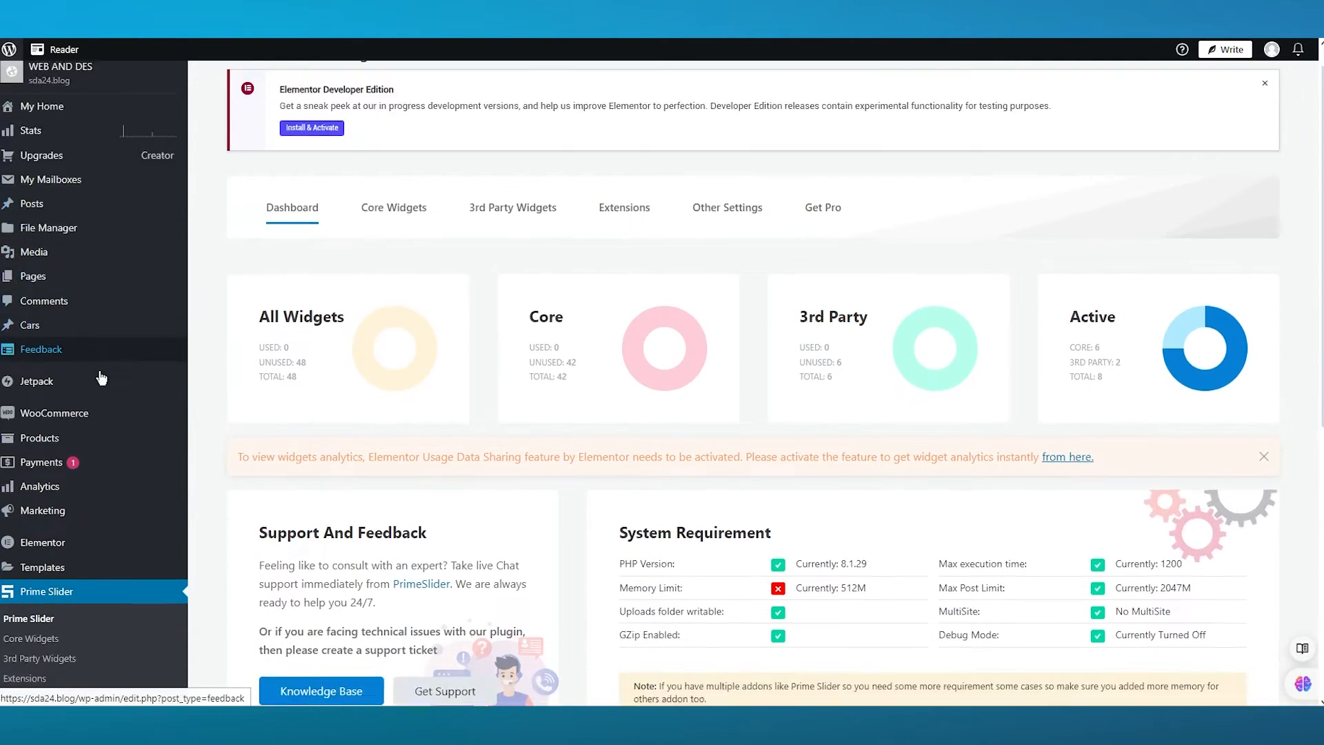
pyautogui.scroll(-2, 111, 507)
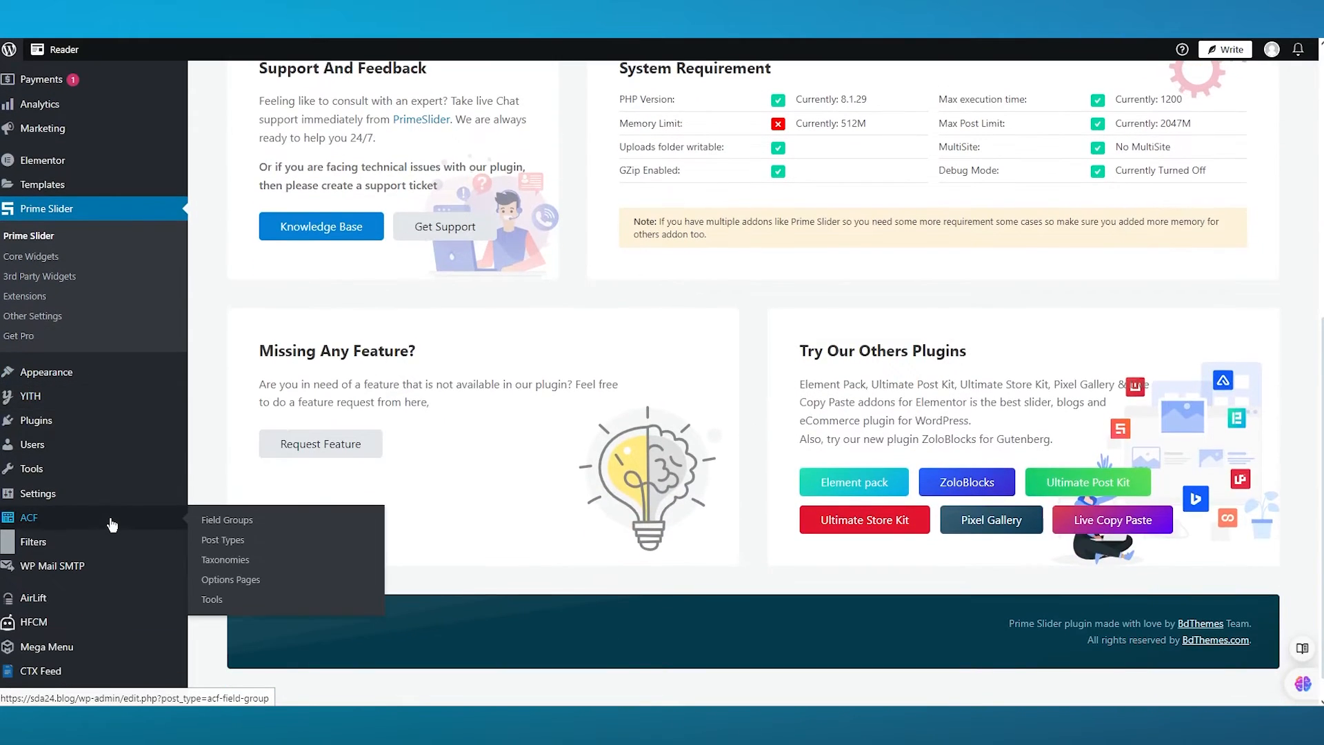
pyautogui.scroll(2, 90, 414)
# - Open Elementor Settings and review the General, Integrations, Advanced, Performance and Features tabs
pyautogui.moveTo(95, 308)
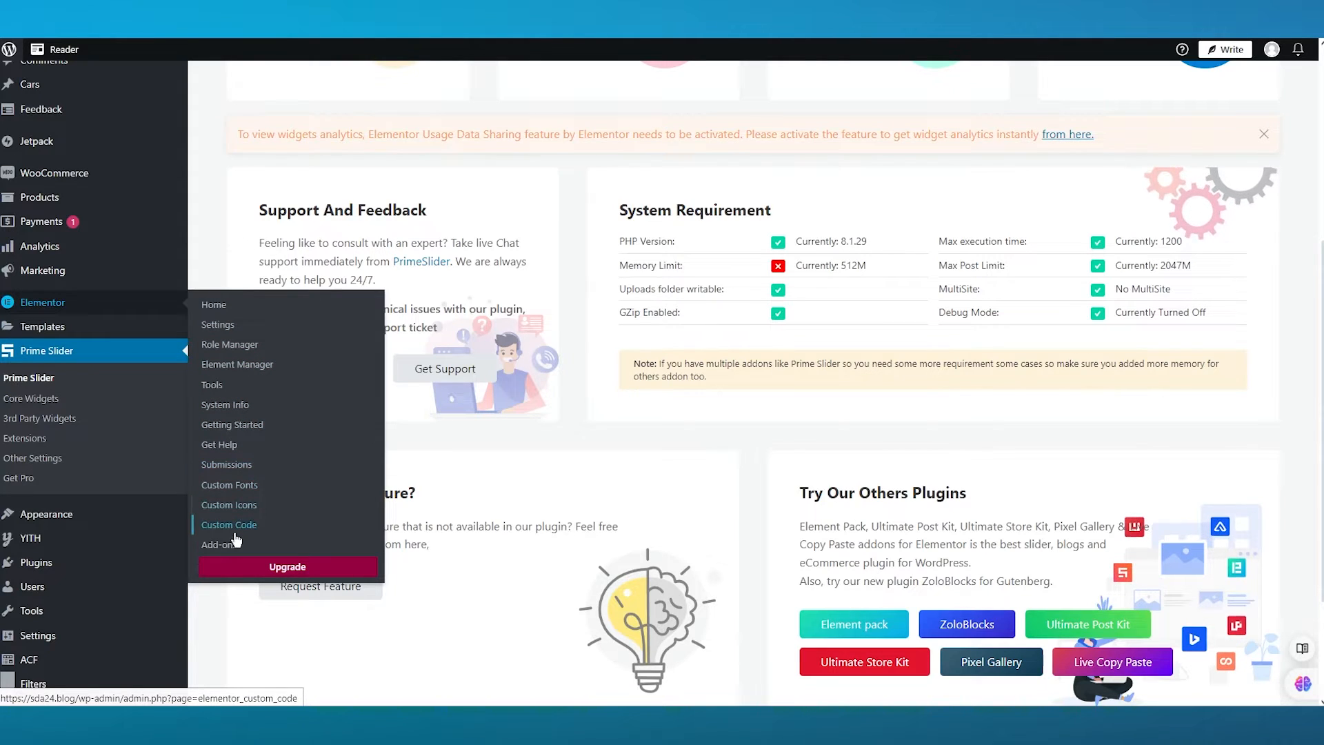
pyautogui.click(218, 325)
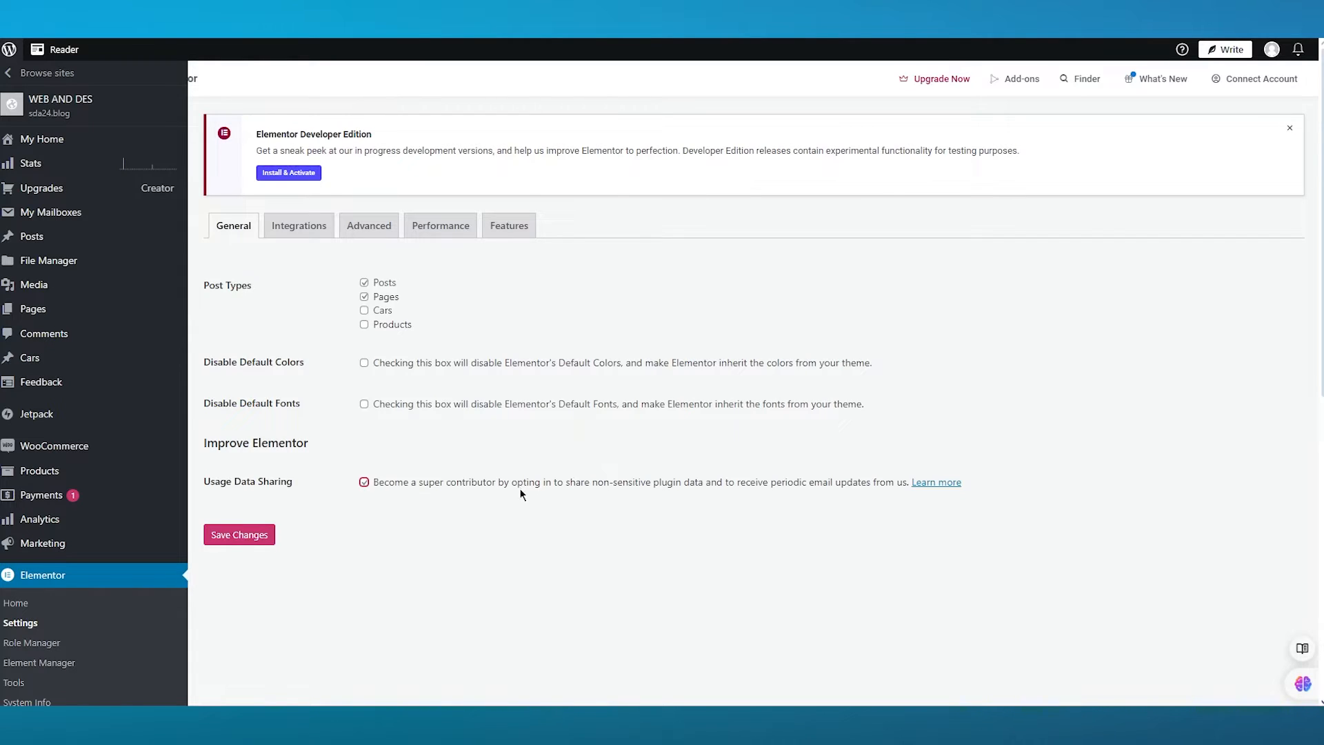
pyautogui.click(302, 235)
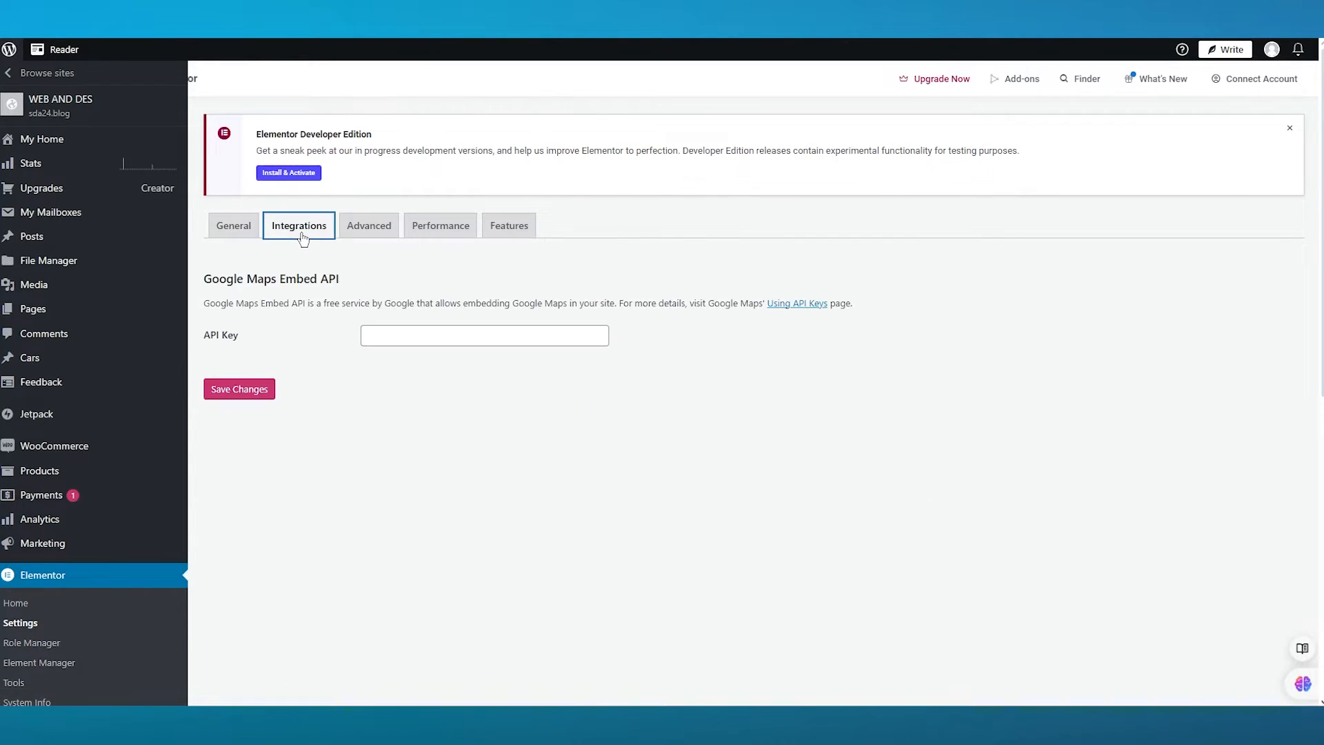
pyautogui.click(372, 229)
pyautogui.click(442, 229)
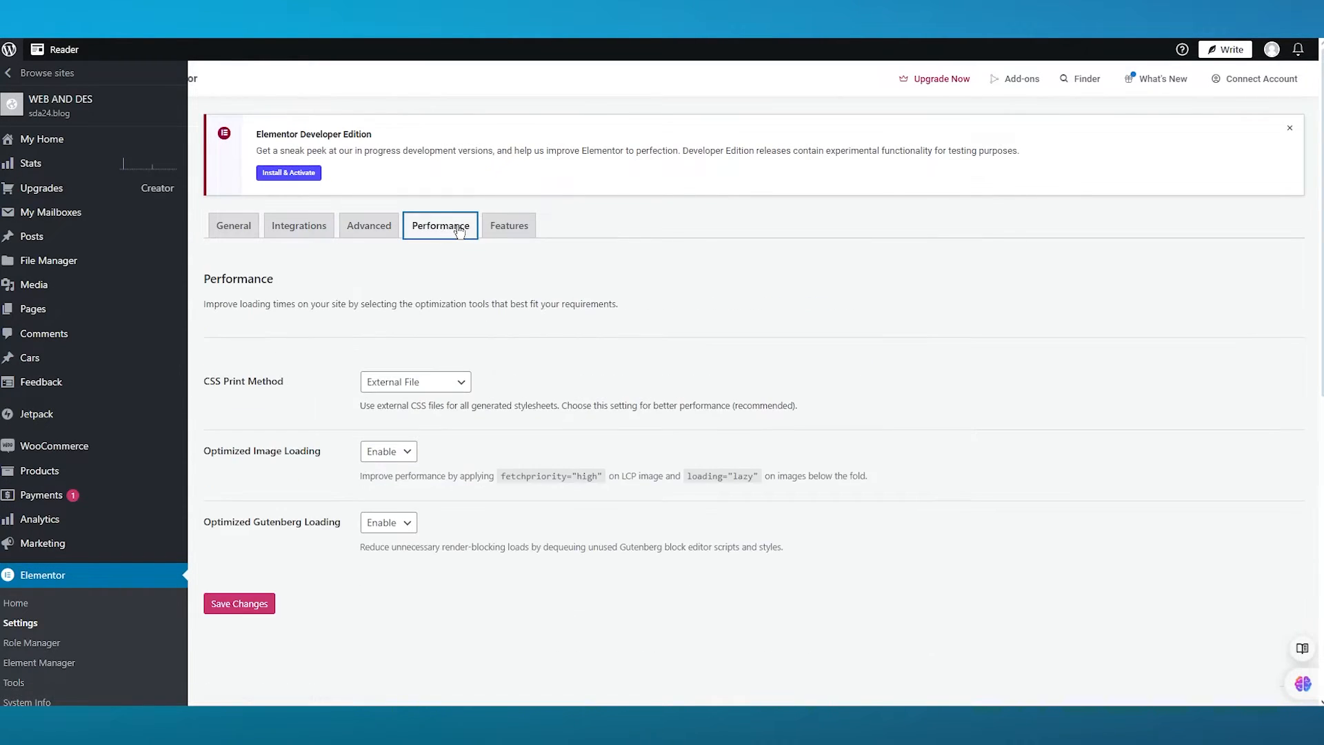
pyautogui.click(511, 231)
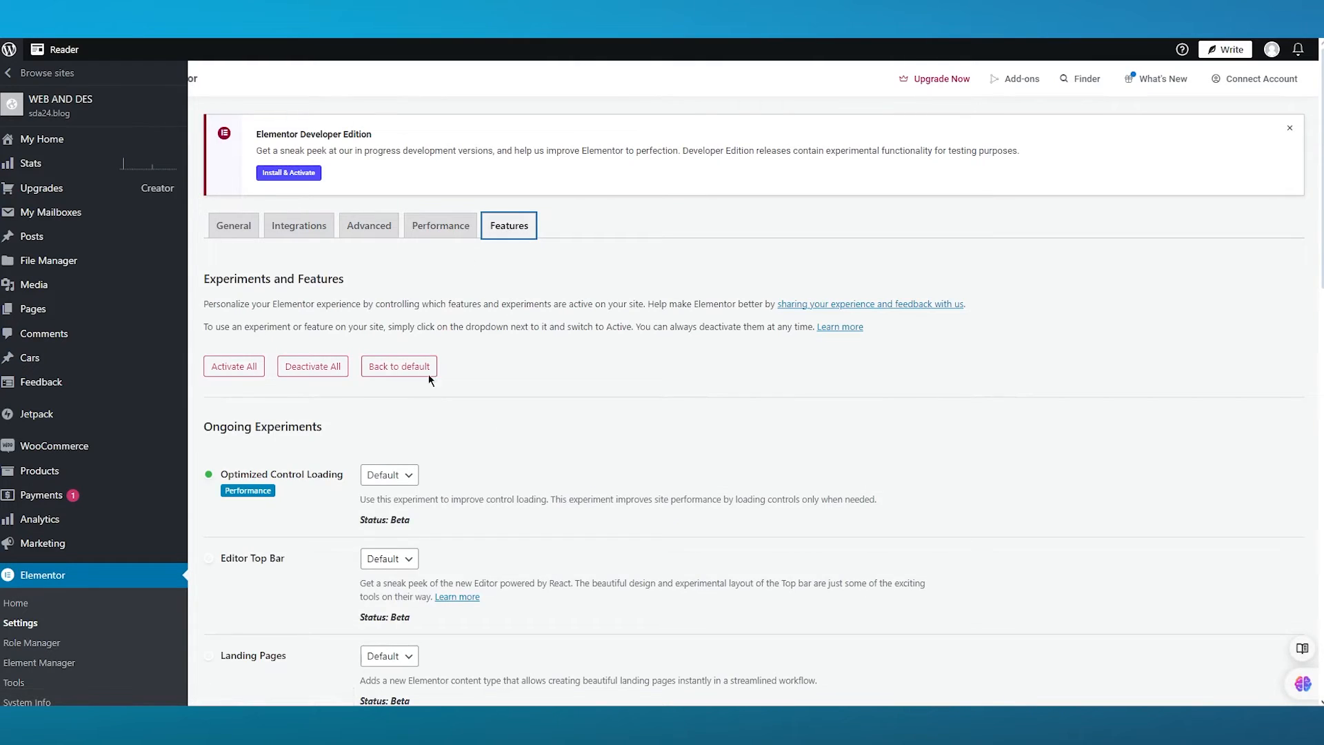
pyautogui.click(254, 228)
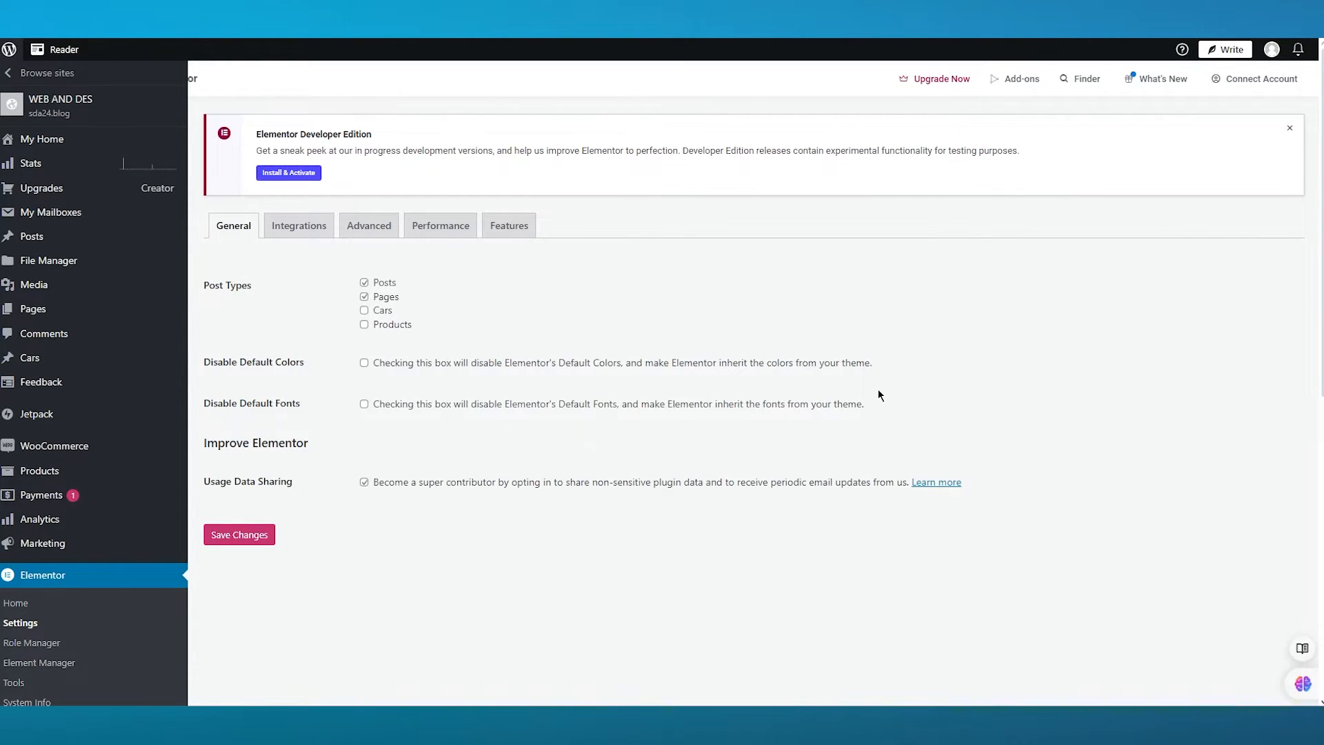
# - Go to the Elementor home screen and create a new page in the Elementor editor
pyautogui.scroll(-3, 879, 395)
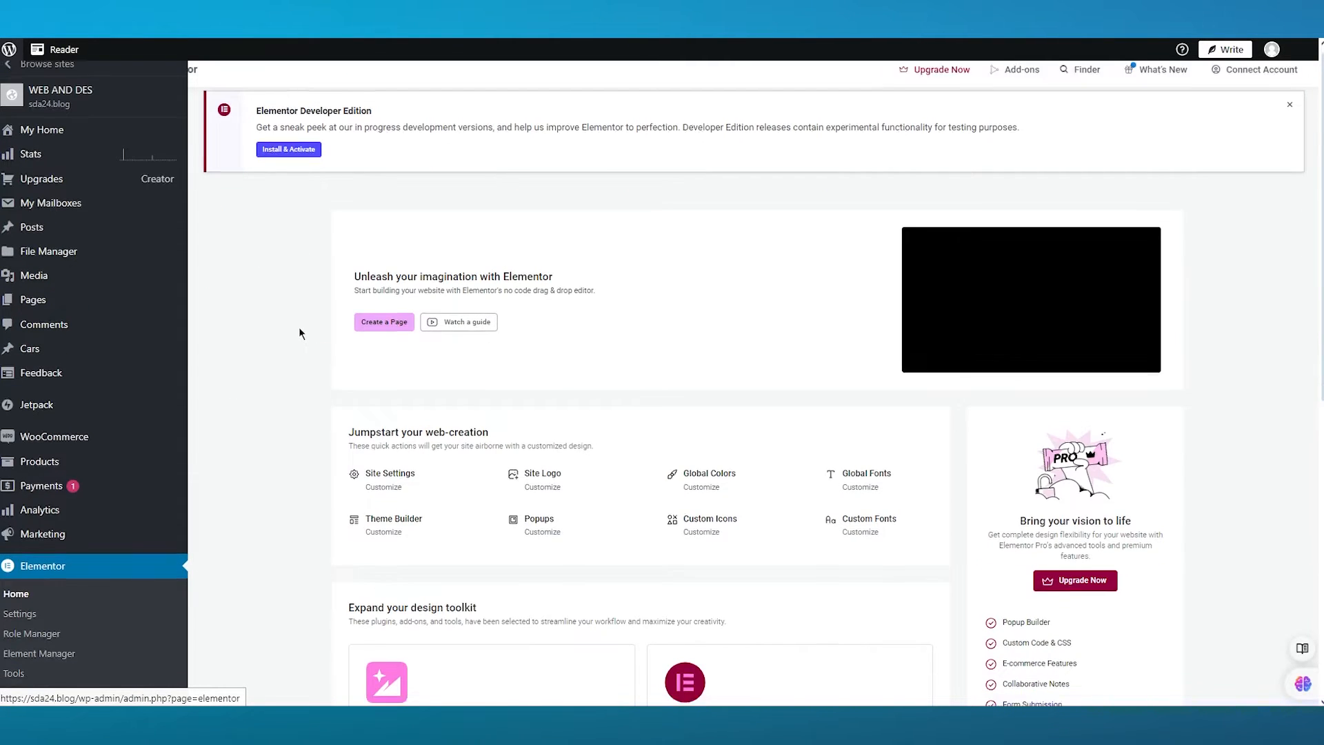
pyautogui.scroll(-3, 300, 334)
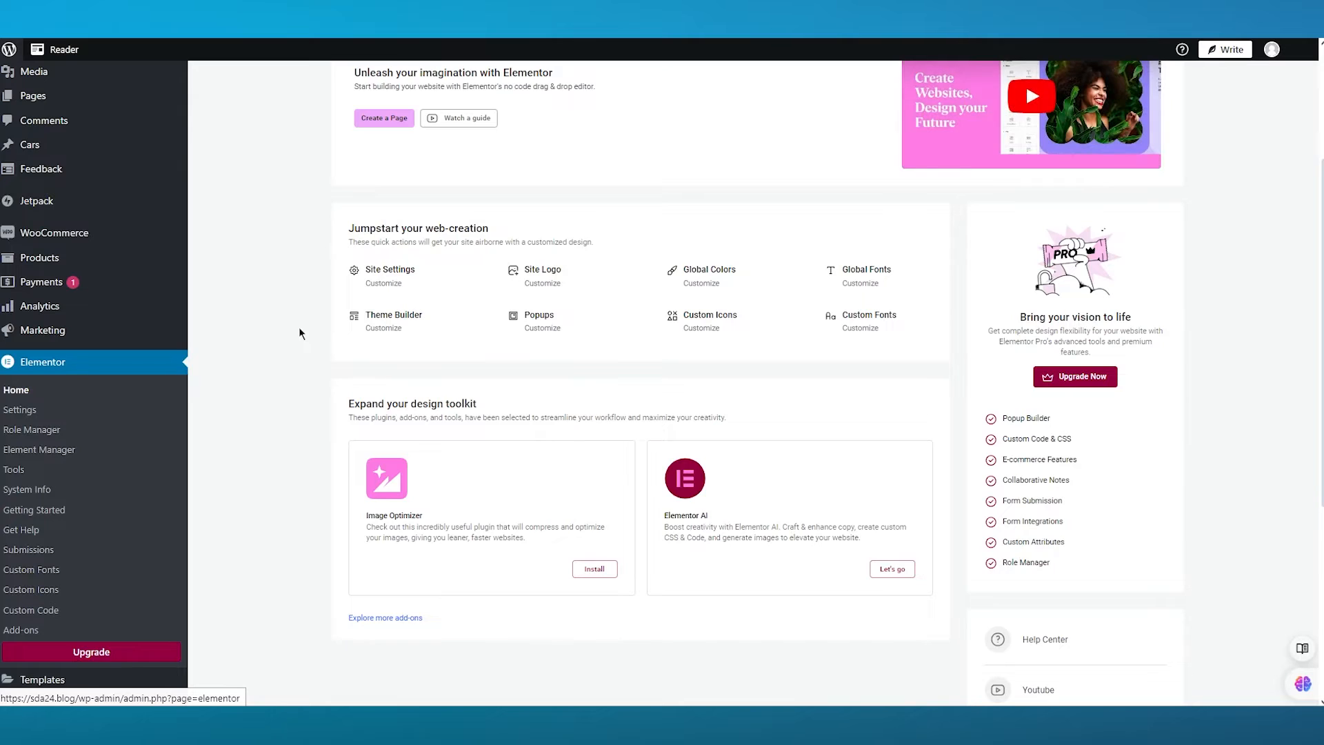
pyautogui.scroll(3, 300, 329)
pyautogui.click(371, 332)
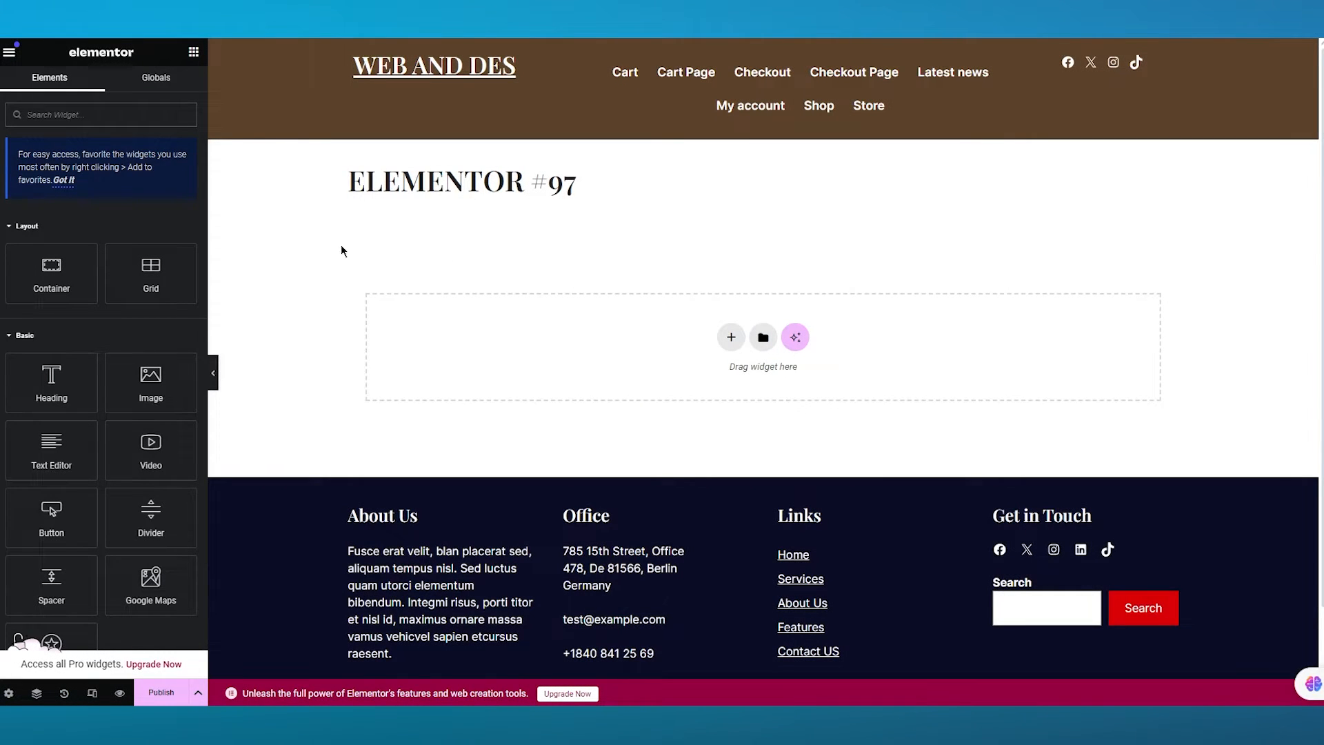
# - Add the Prime Slider General widget to the page's empty section and dismiss the Elementor AI prompt
pyautogui.scroll(-15, 104, 373)
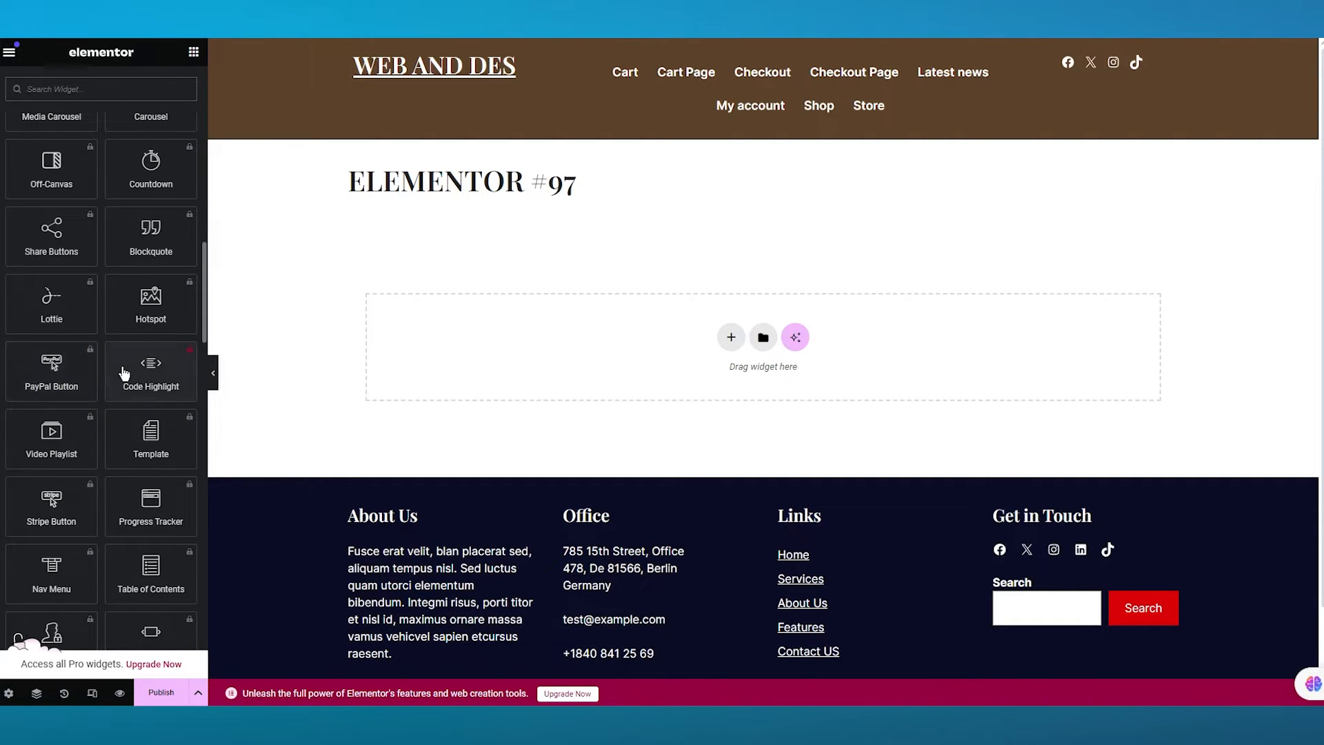
pyautogui.scroll(-10, 124, 374)
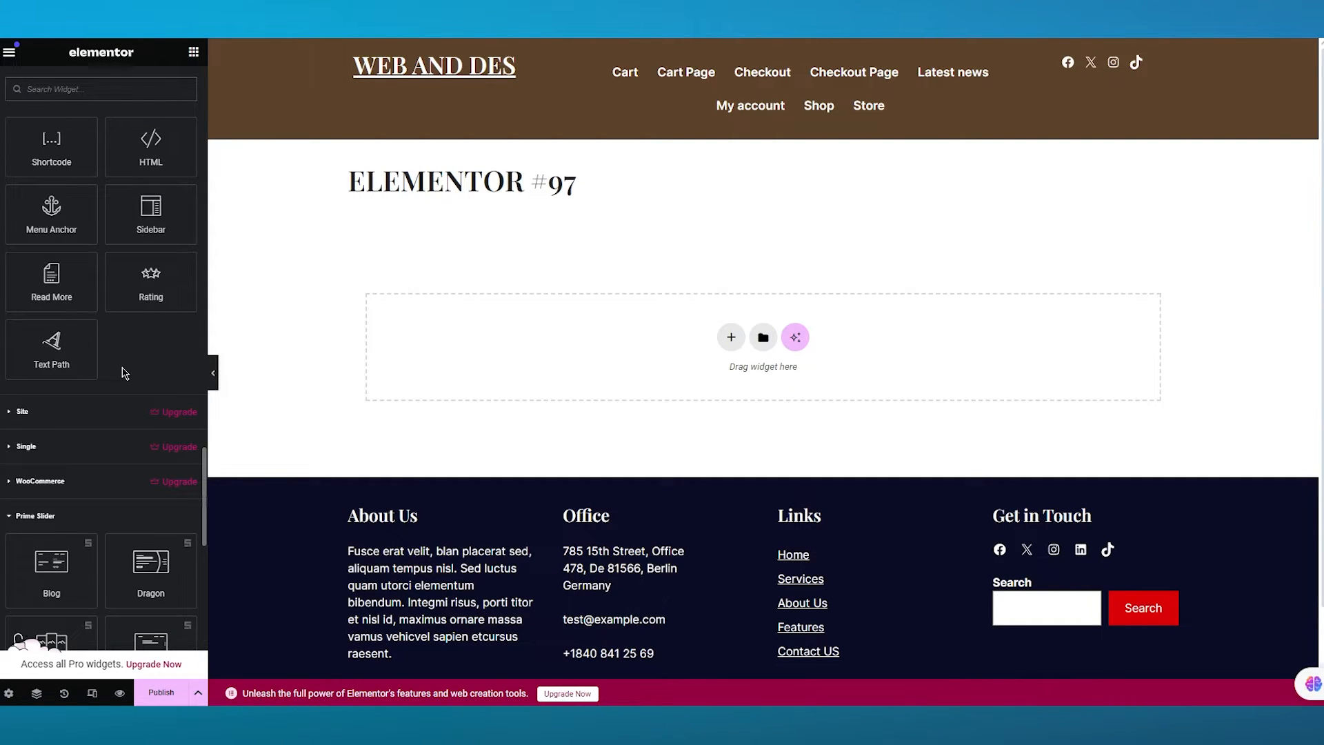
pyautogui.scroll(-6, 123, 376)
pyautogui.scroll(4, 122, 372)
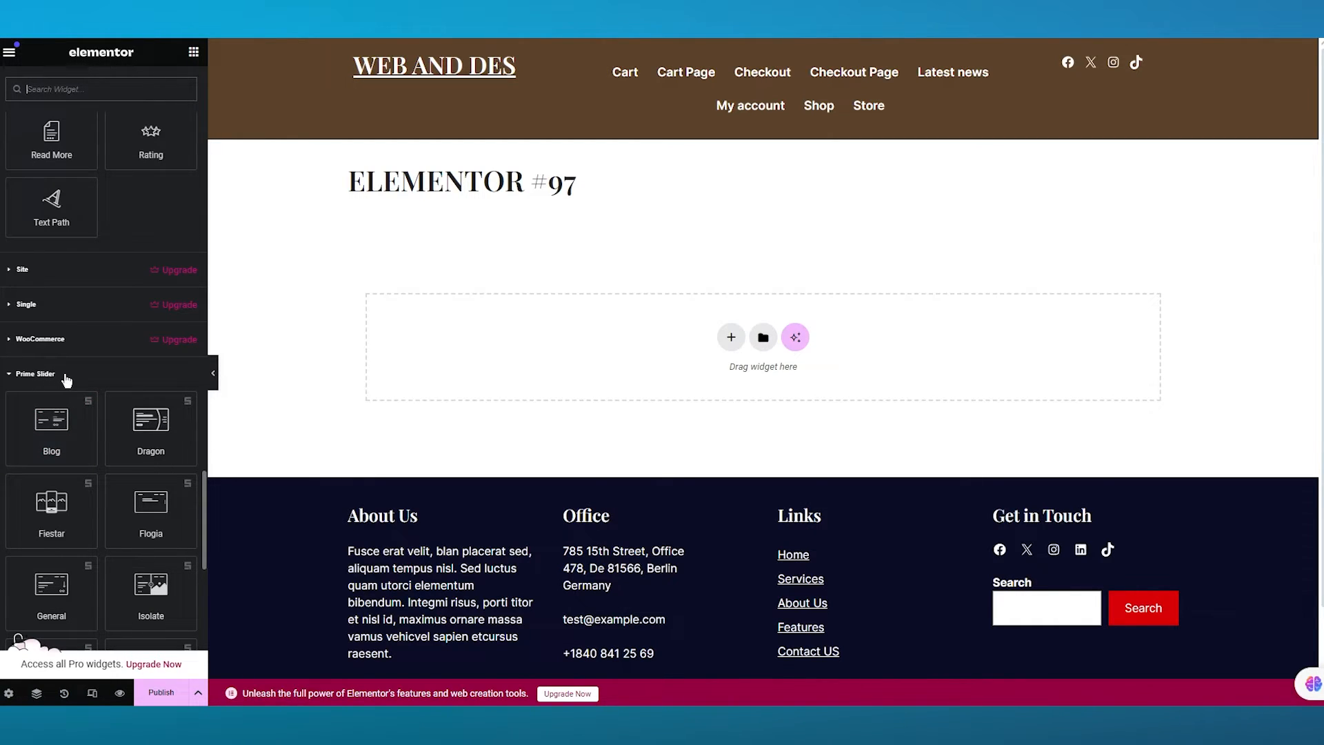
pyautogui.scroll(-10, 66, 379)
pyautogui.scroll(8, 124, 352)
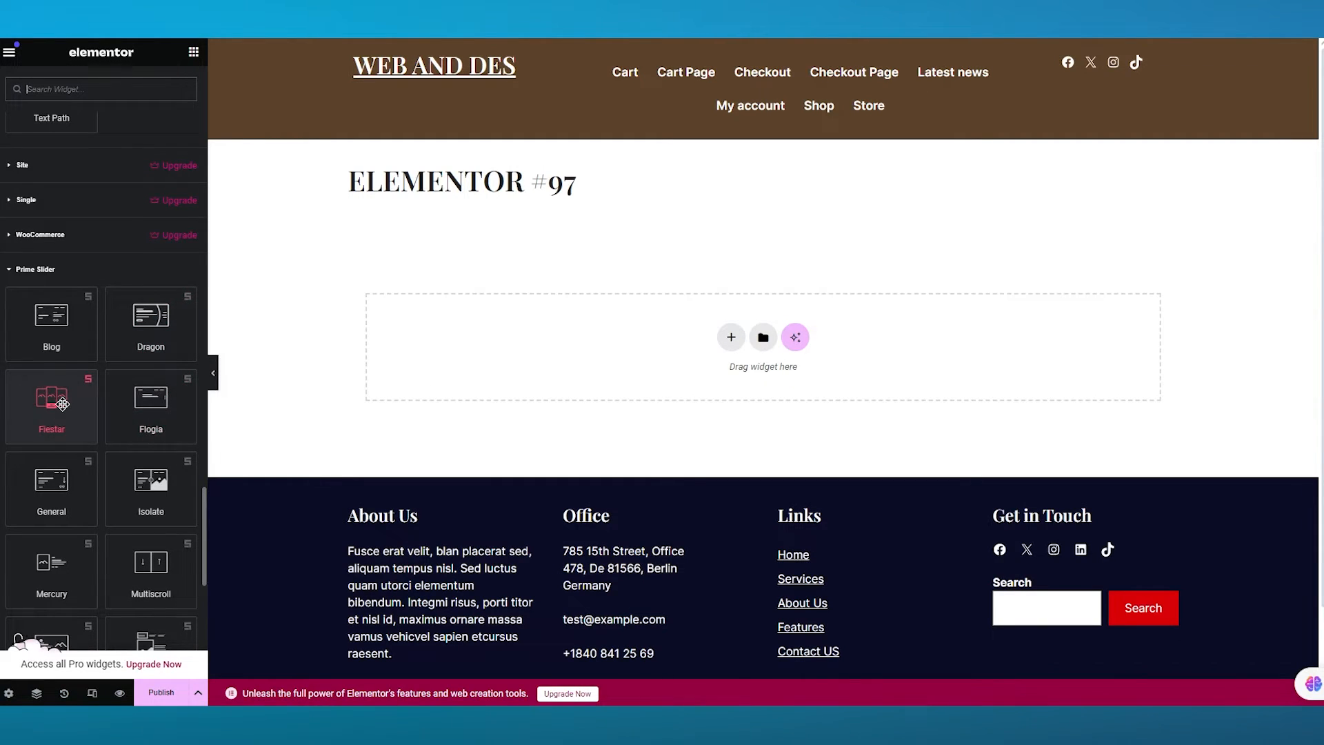
pyautogui.moveTo(51, 500); pyautogui.dragTo(725, 375)
pyautogui.moveTo(615, 300); pyautogui.dragTo(612, 304)
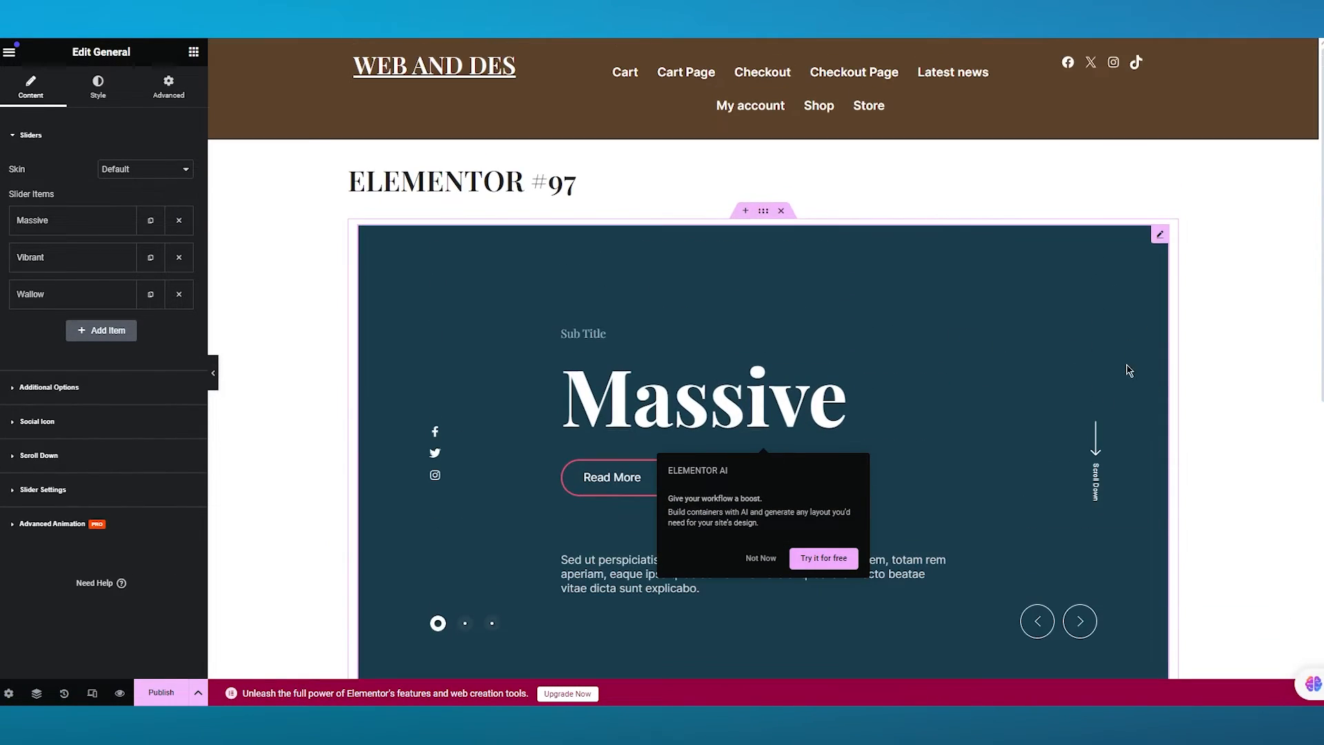
pyautogui.scroll(3, 896, 414)
pyautogui.click(744, 559)
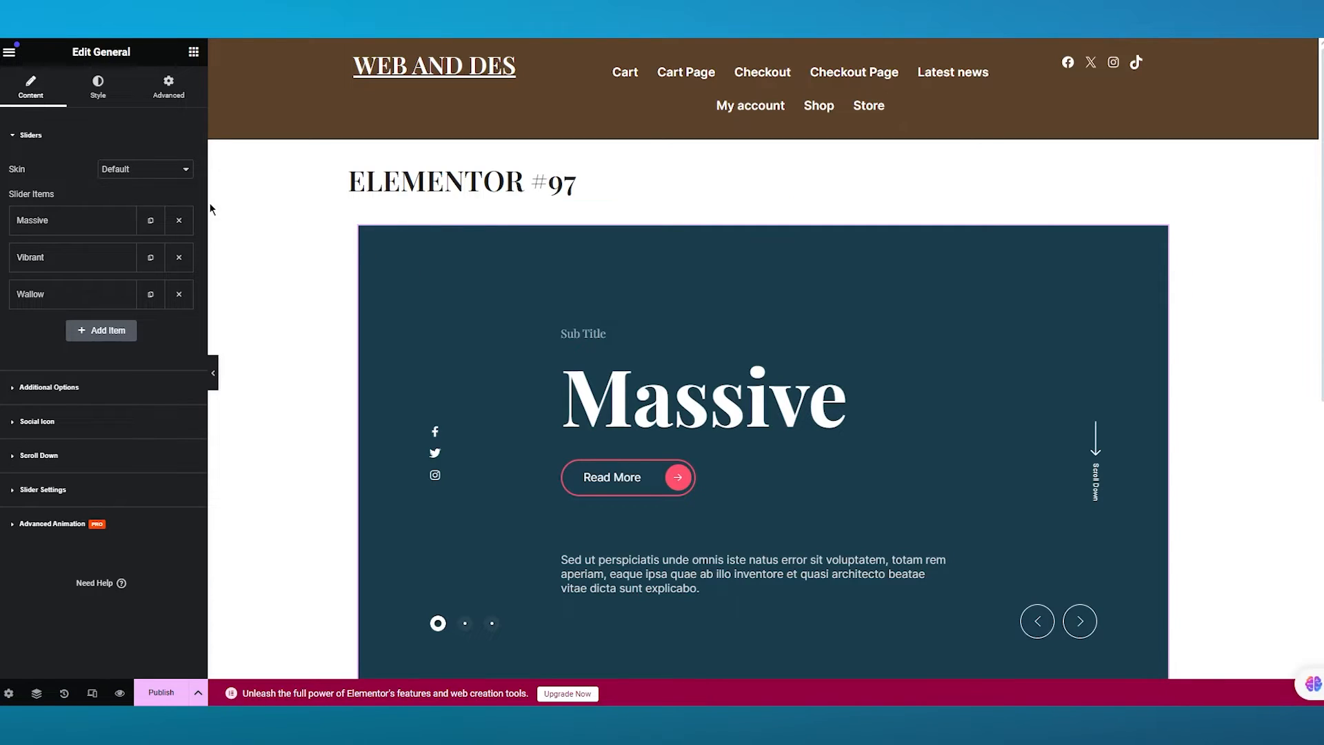
# - Open the first slider item, Massive, and set its subtitle to Cars
pyautogui.click(92, 225)
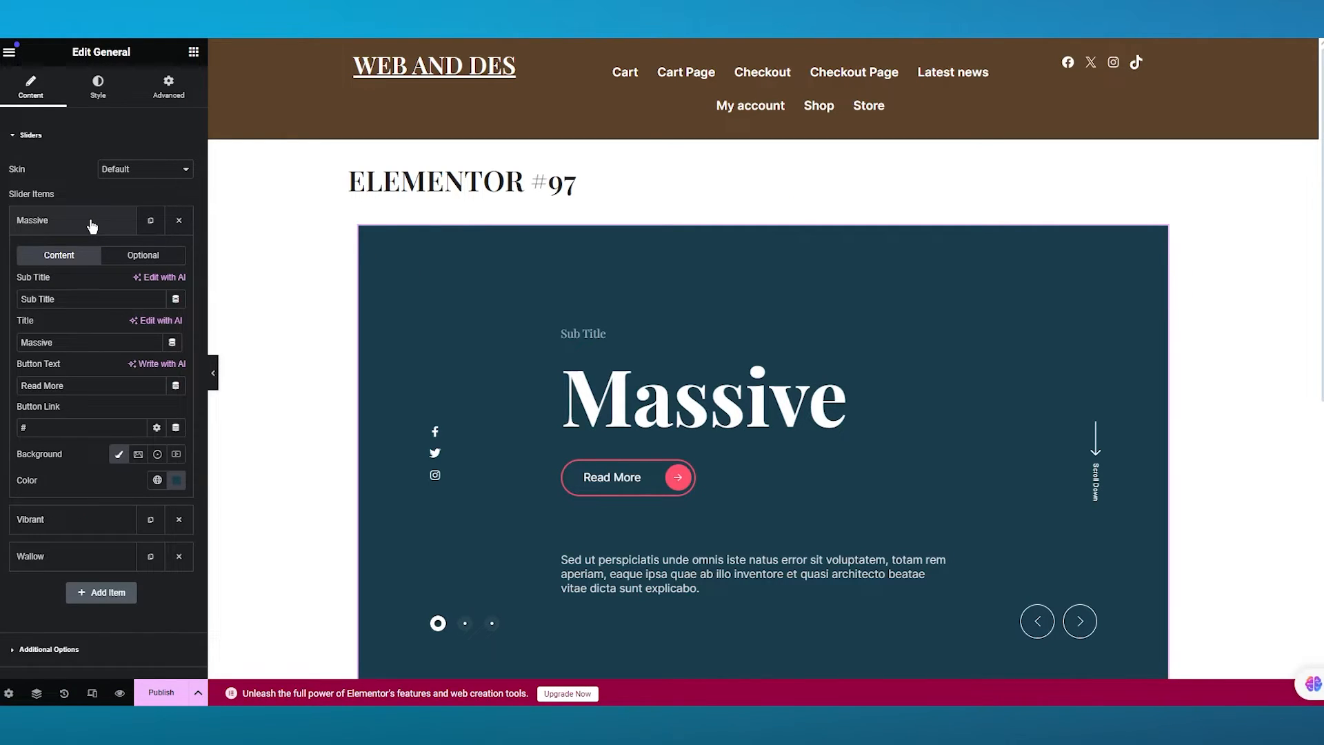
pyautogui.click(92, 224)
pyautogui.click(79, 226)
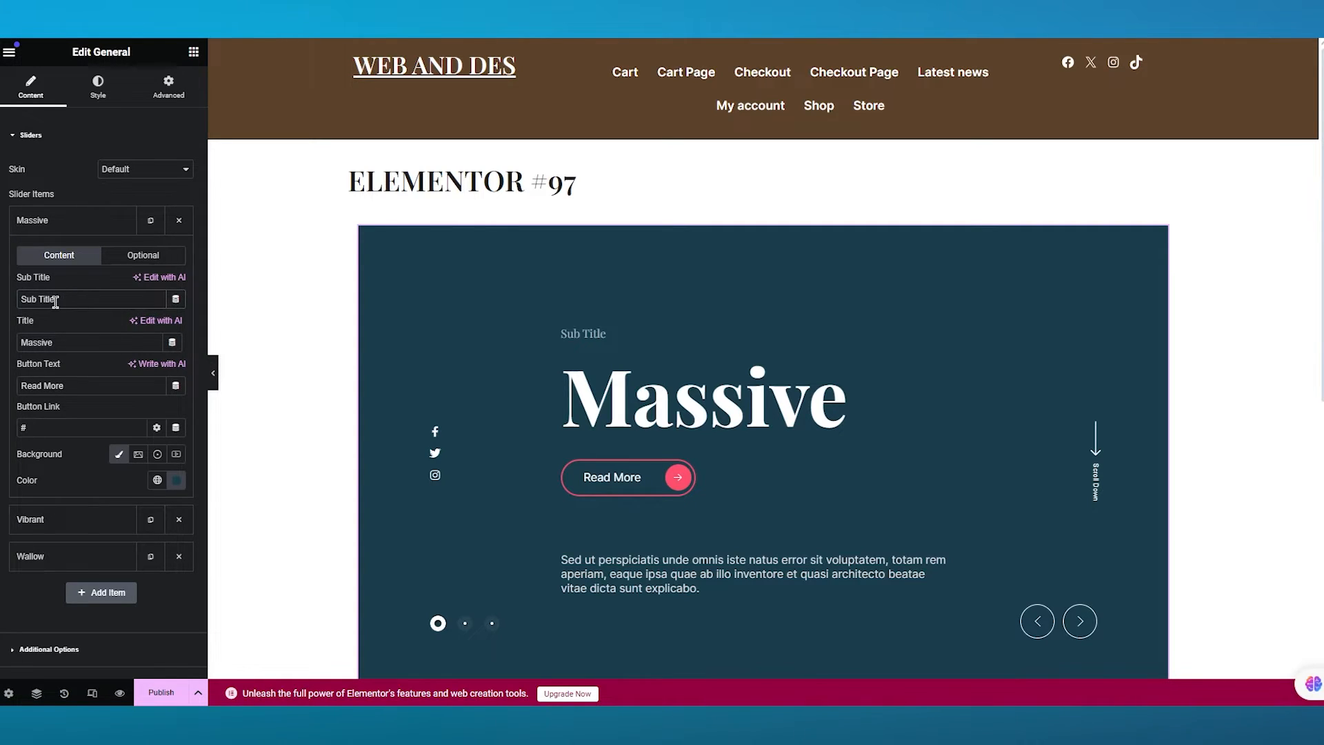
pyautogui.moveTo(55, 302); pyautogui.dragTo(17, 310)
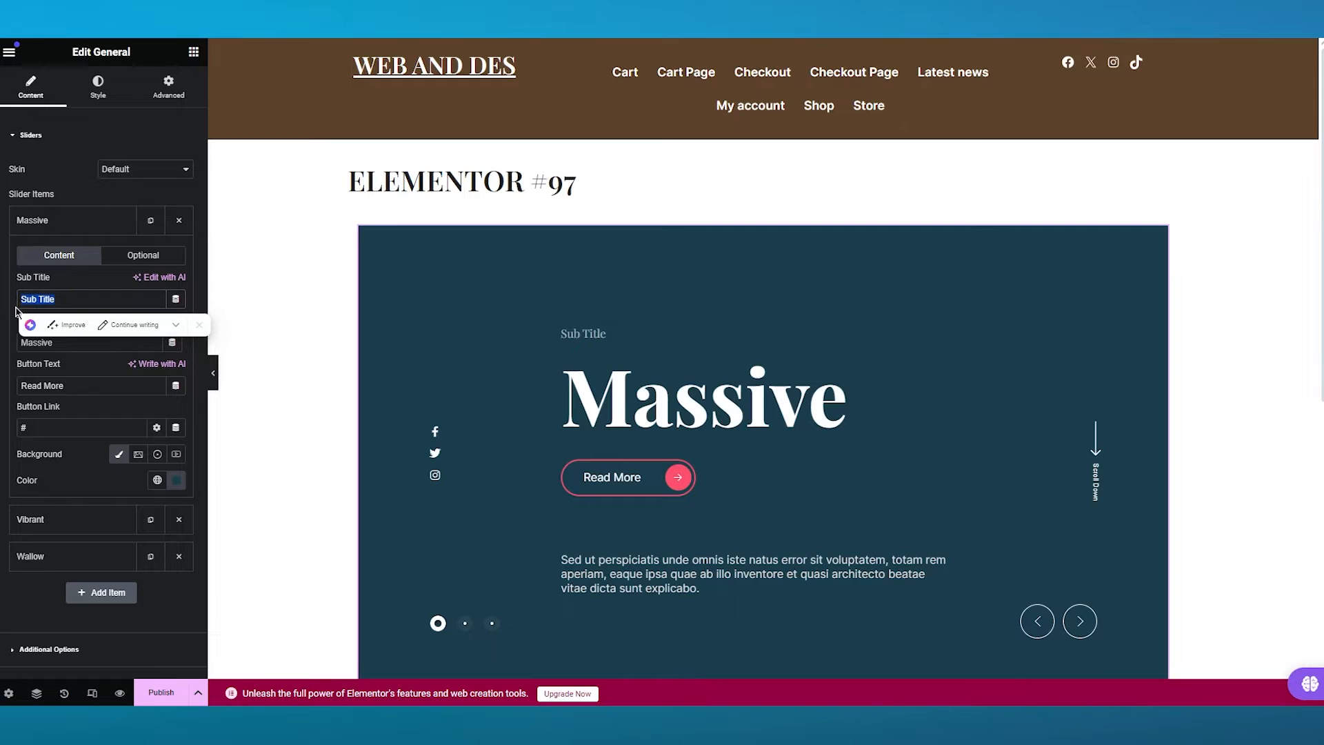
pyautogui.write('Cars')
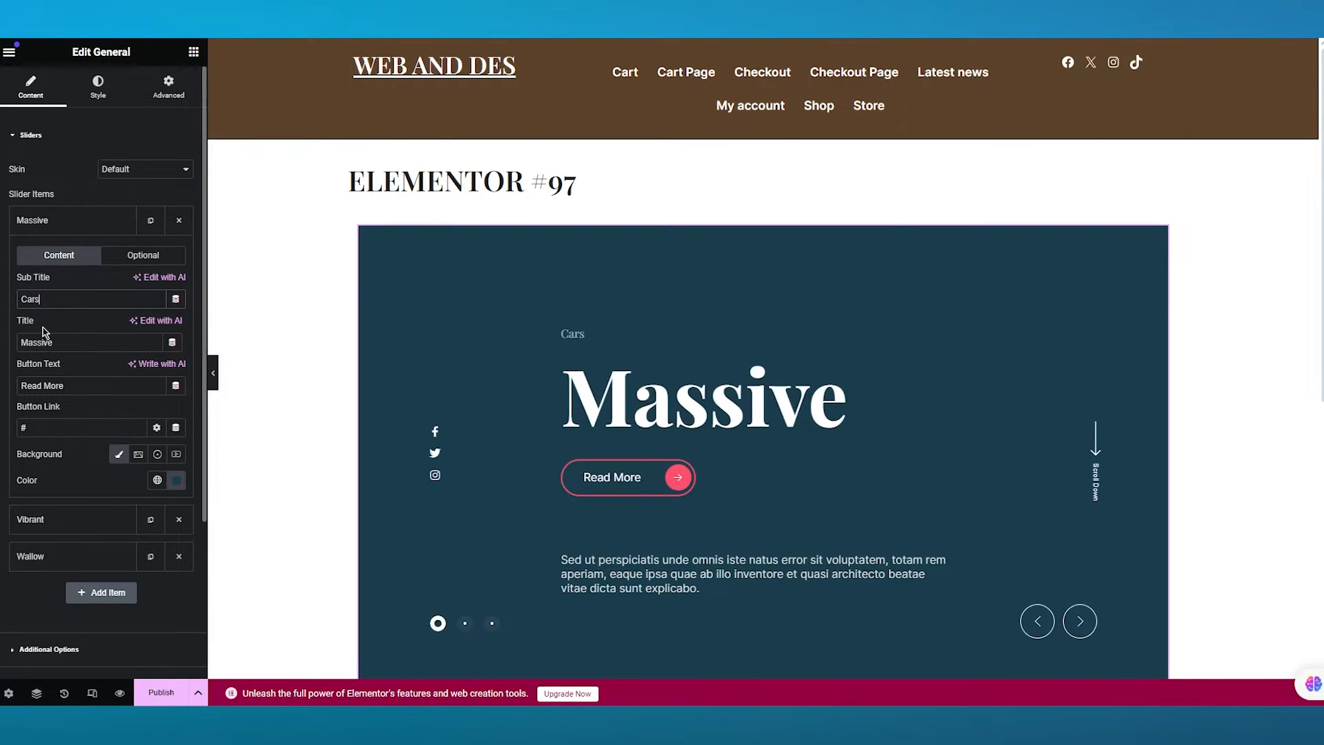
# - Rename the first slider item's title to Toyota Camry and set its button text to Check it out
pyautogui.moveTo(59, 343); pyautogui.dragTo(18, 346)
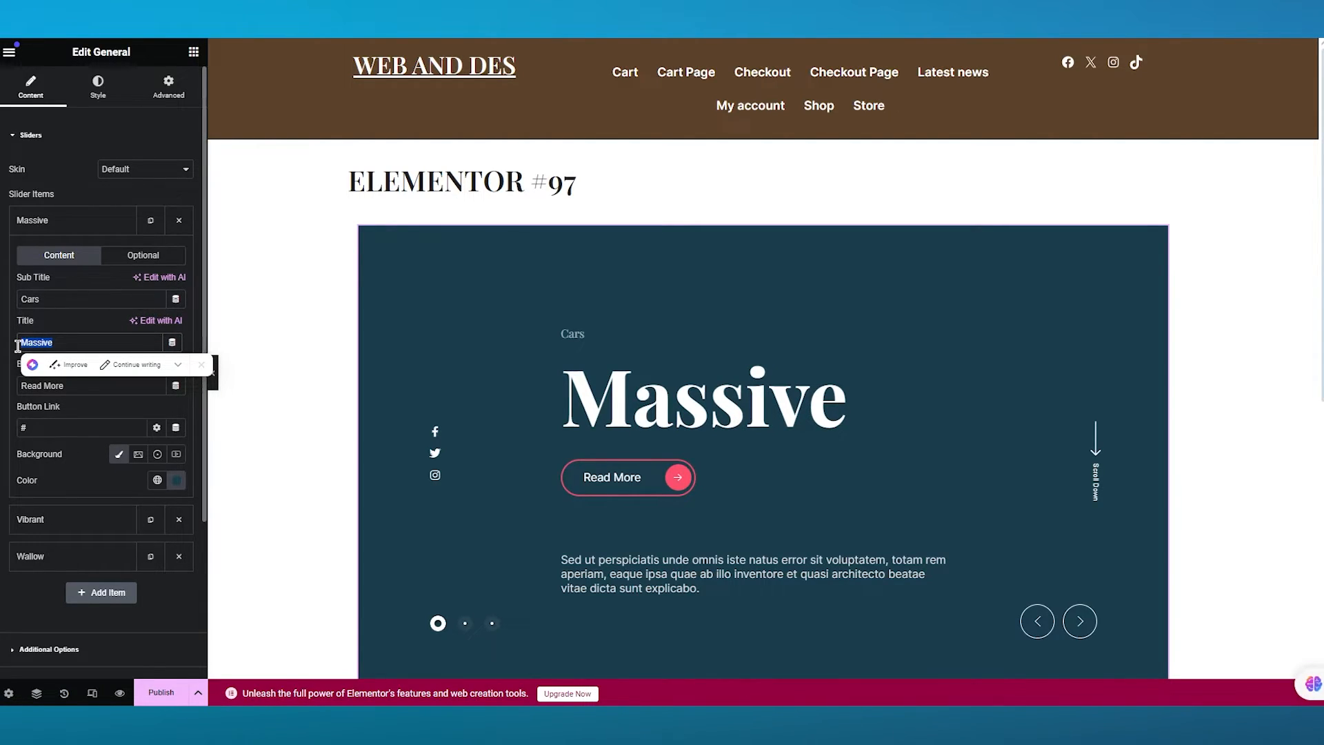
pyautogui.write('Toyota Camry')
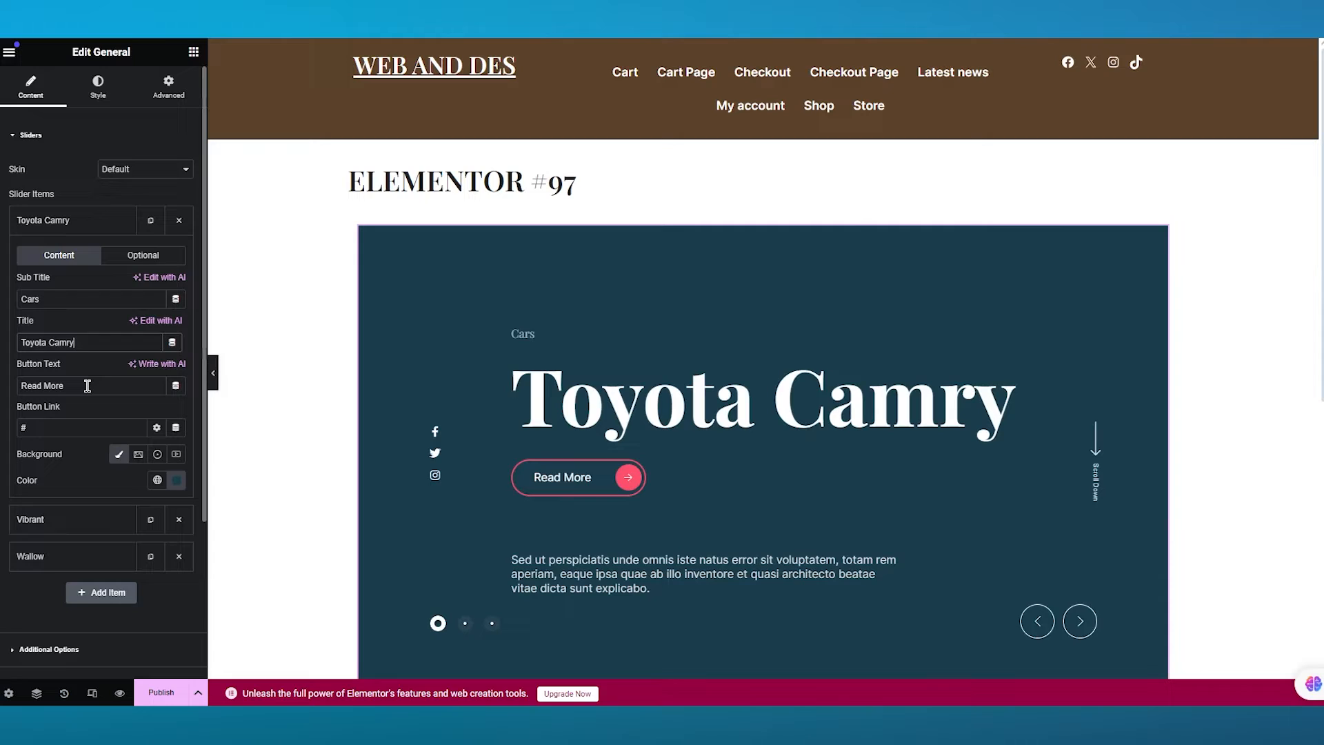
pyautogui.doubleClick(88, 386)
pyautogui.tripleClick(88, 385)
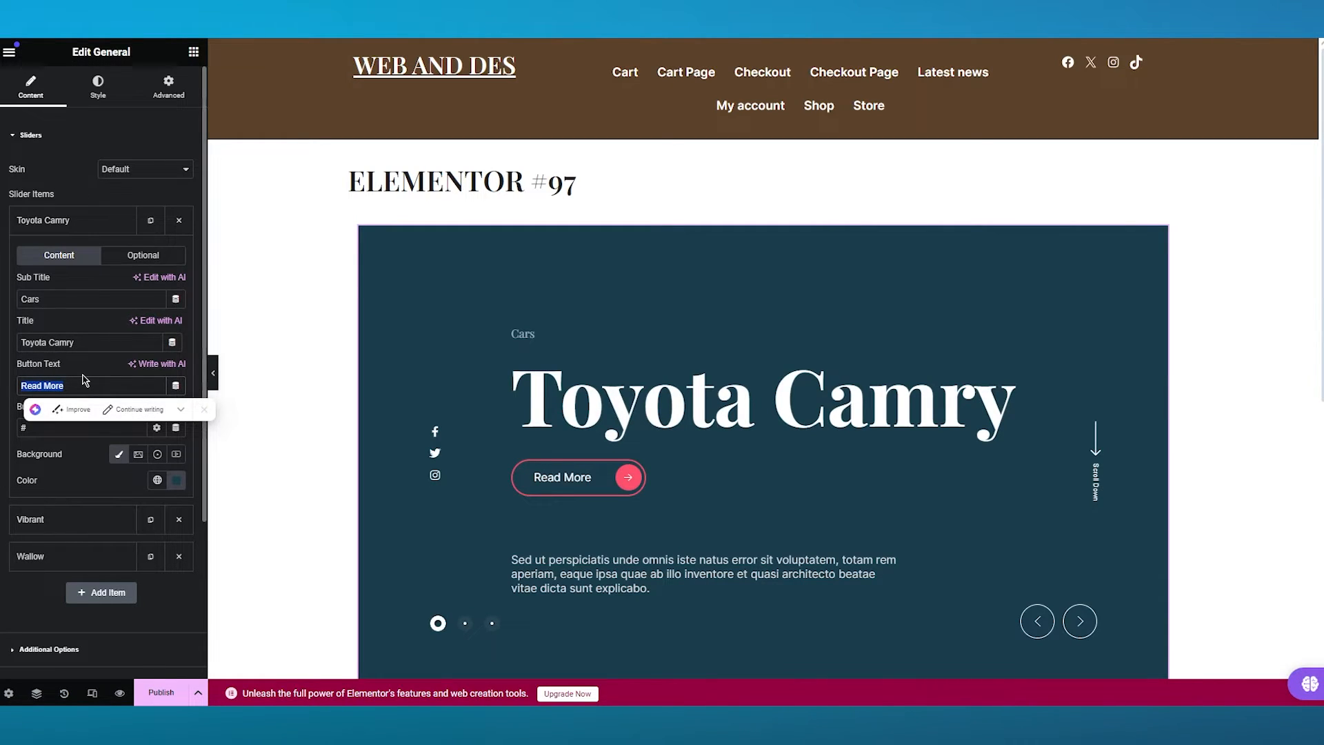
pyautogui.write('Check ')
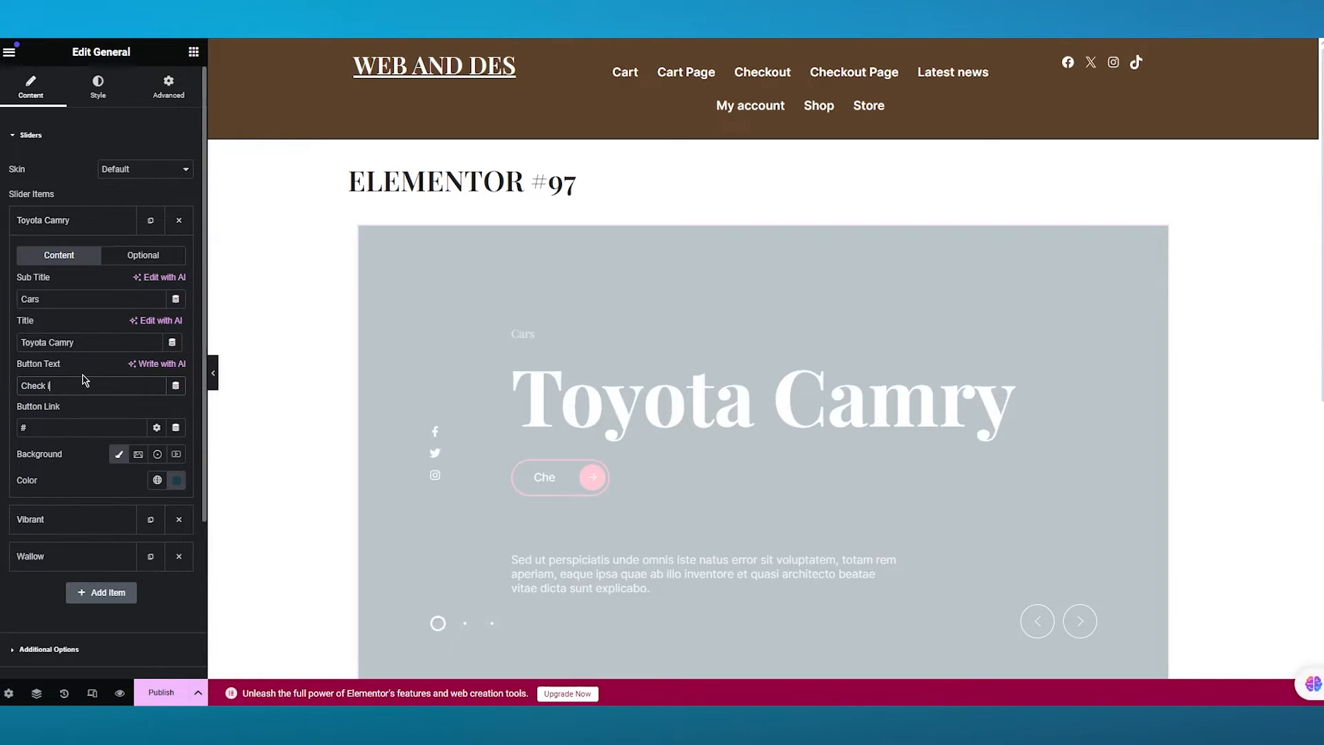
pyautogui.write('it out')
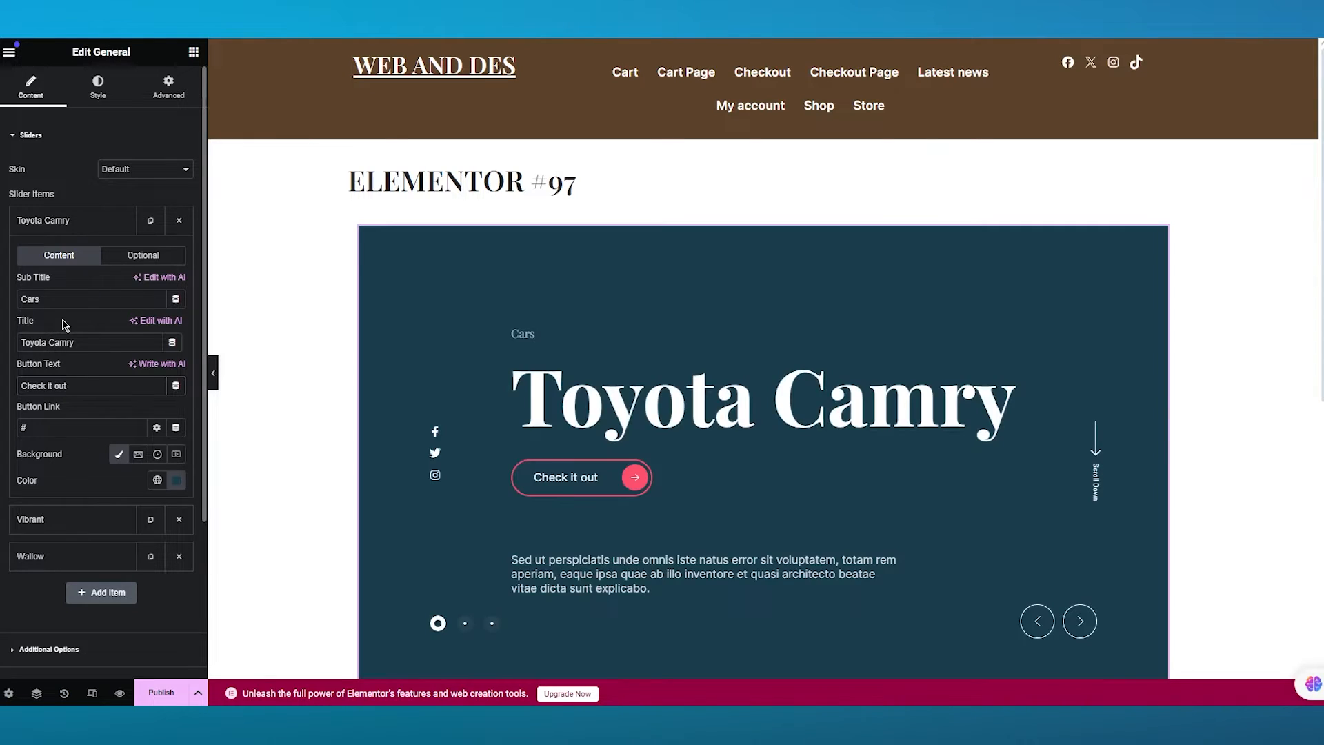
pyautogui.click(50, 425)
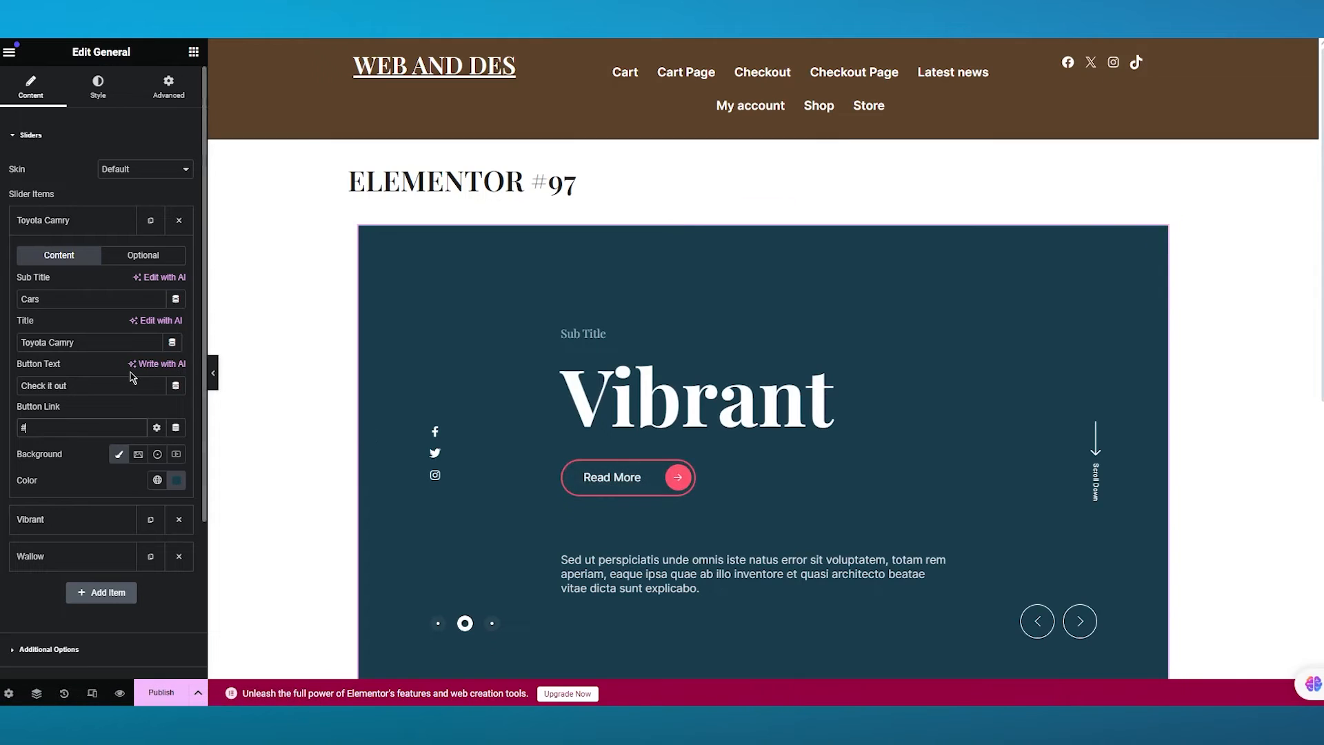
# - Change the first slider item's background colour to #163E4E
pyautogui.scroll(-1, 124, 362)
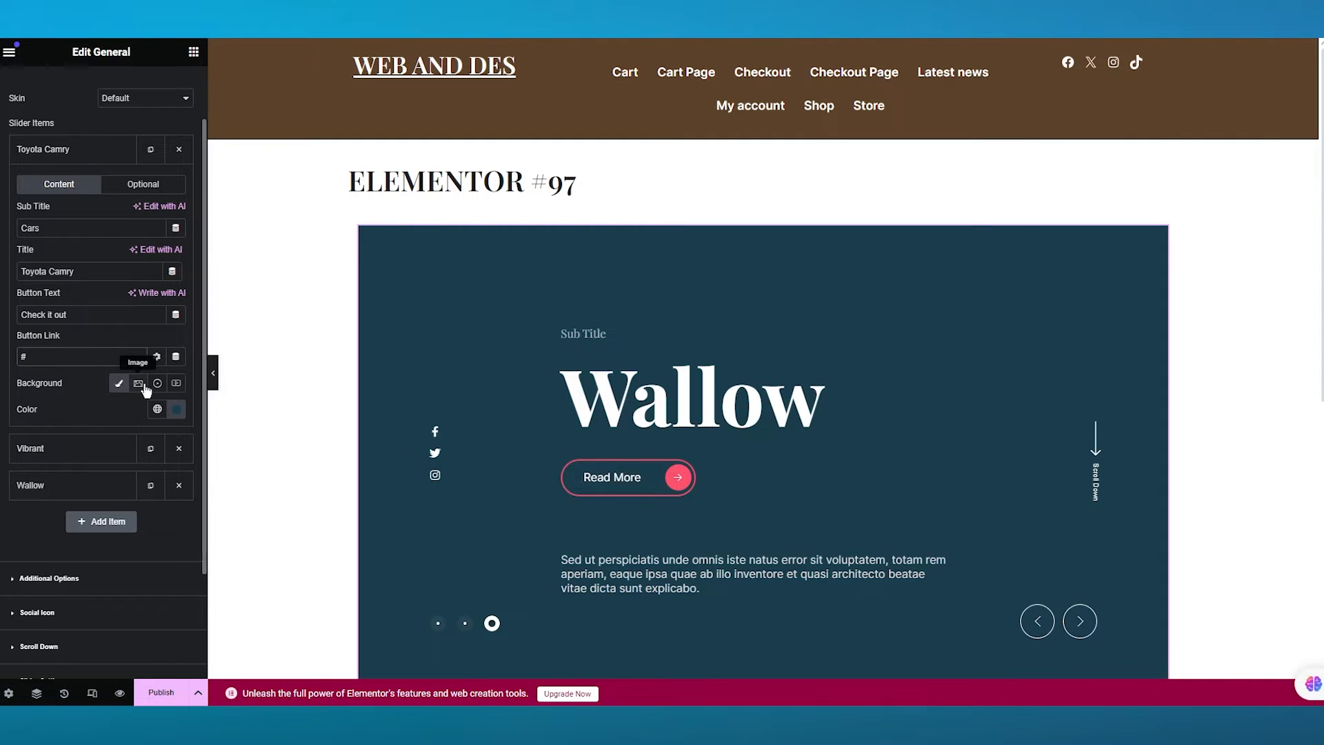
pyautogui.click(177, 413)
pyautogui.click(247, 485)
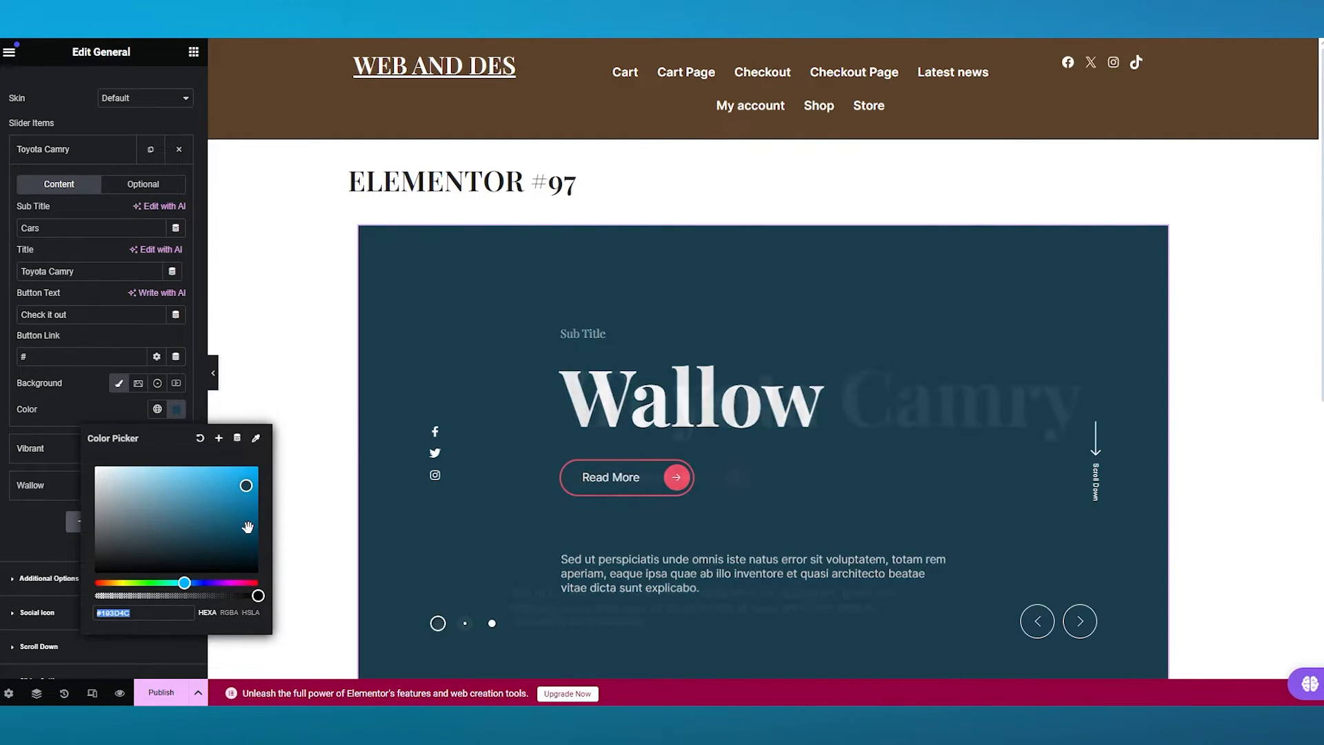
pyautogui.click(248, 527)
pyautogui.click(204, 484)
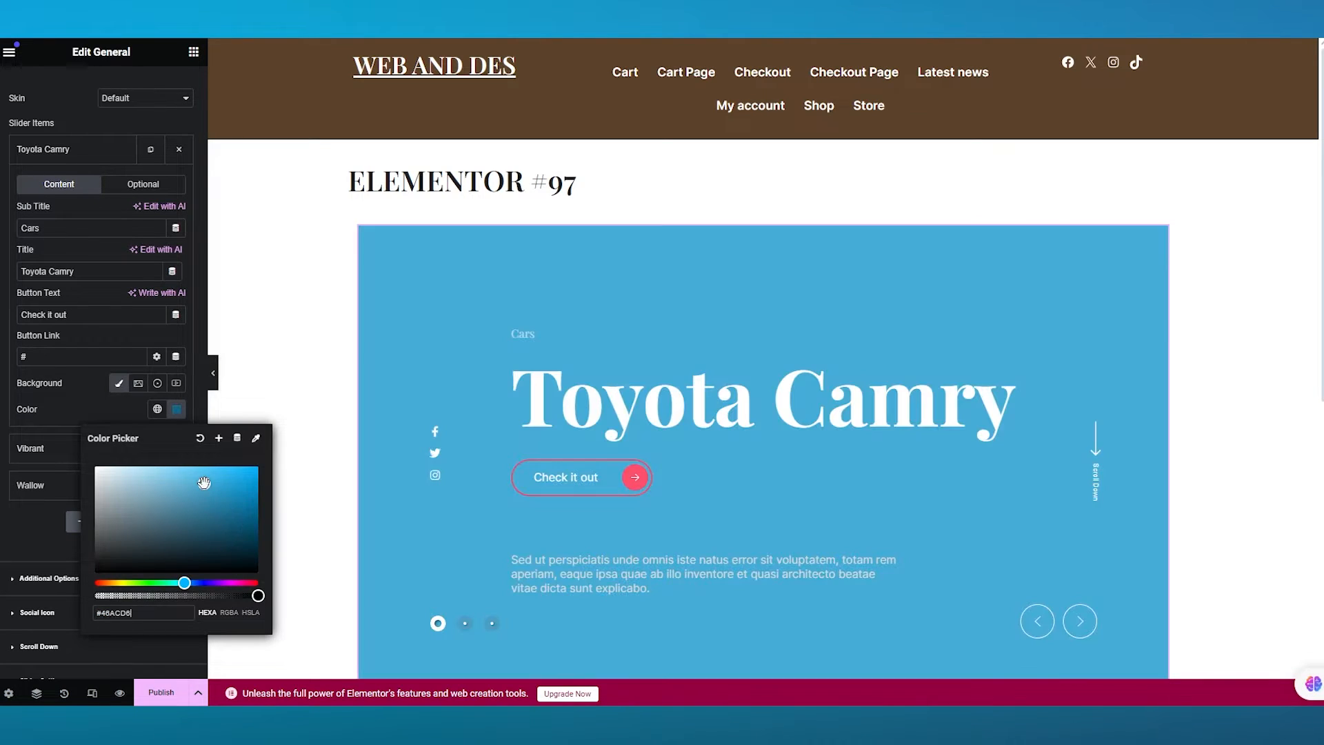
pyautogui.moveTo(204, 484); pyautogui.dragTo(211, 540)
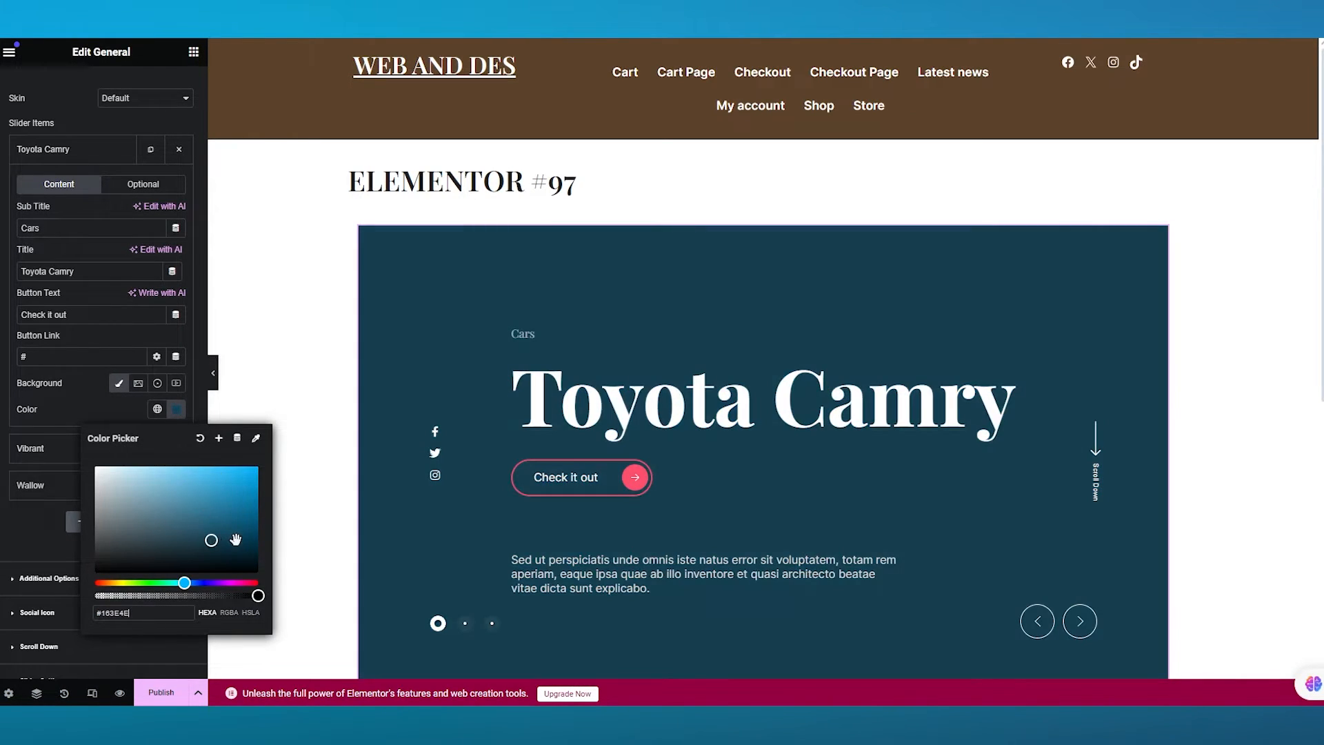
pyautogui.click(176, 409)
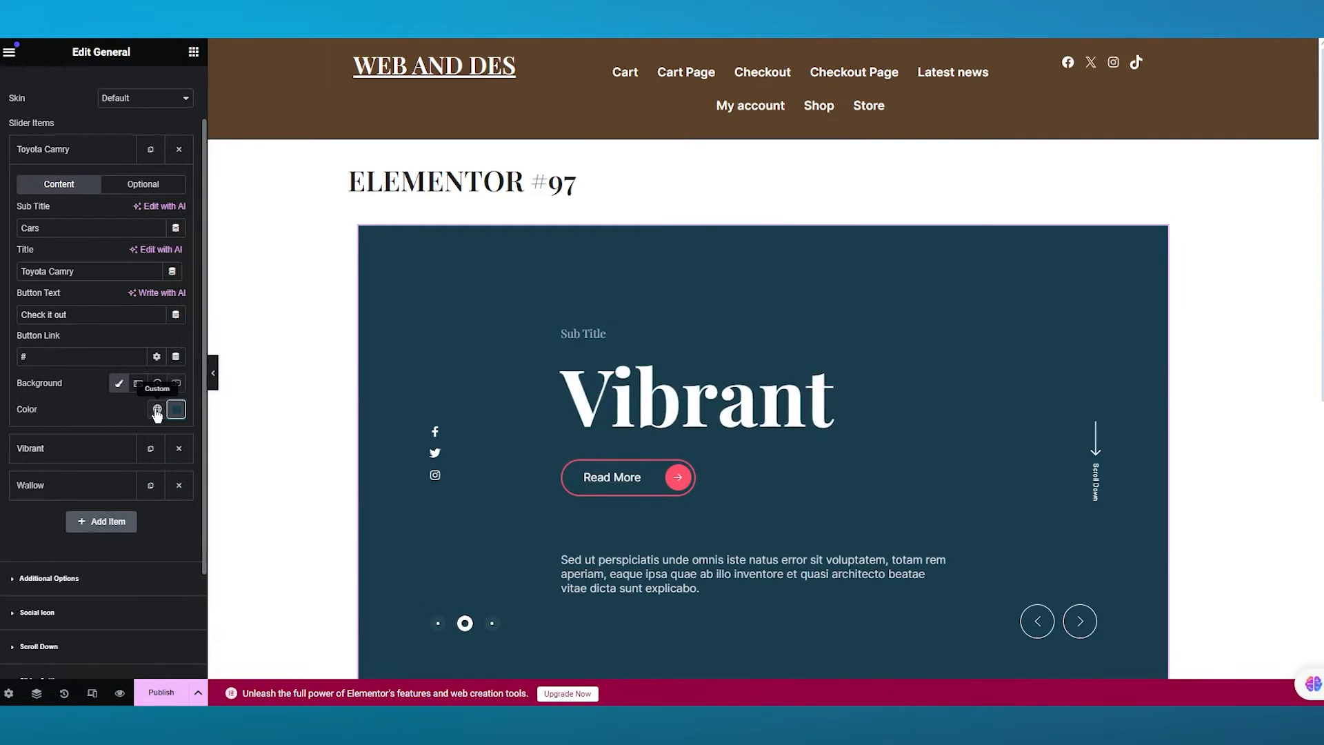
# - Open the second slider item, Vibrant, and set its subtitle to Super Car
pyautogui.scroll(-2, 110, 407)
pyautogui.click(104, 381)
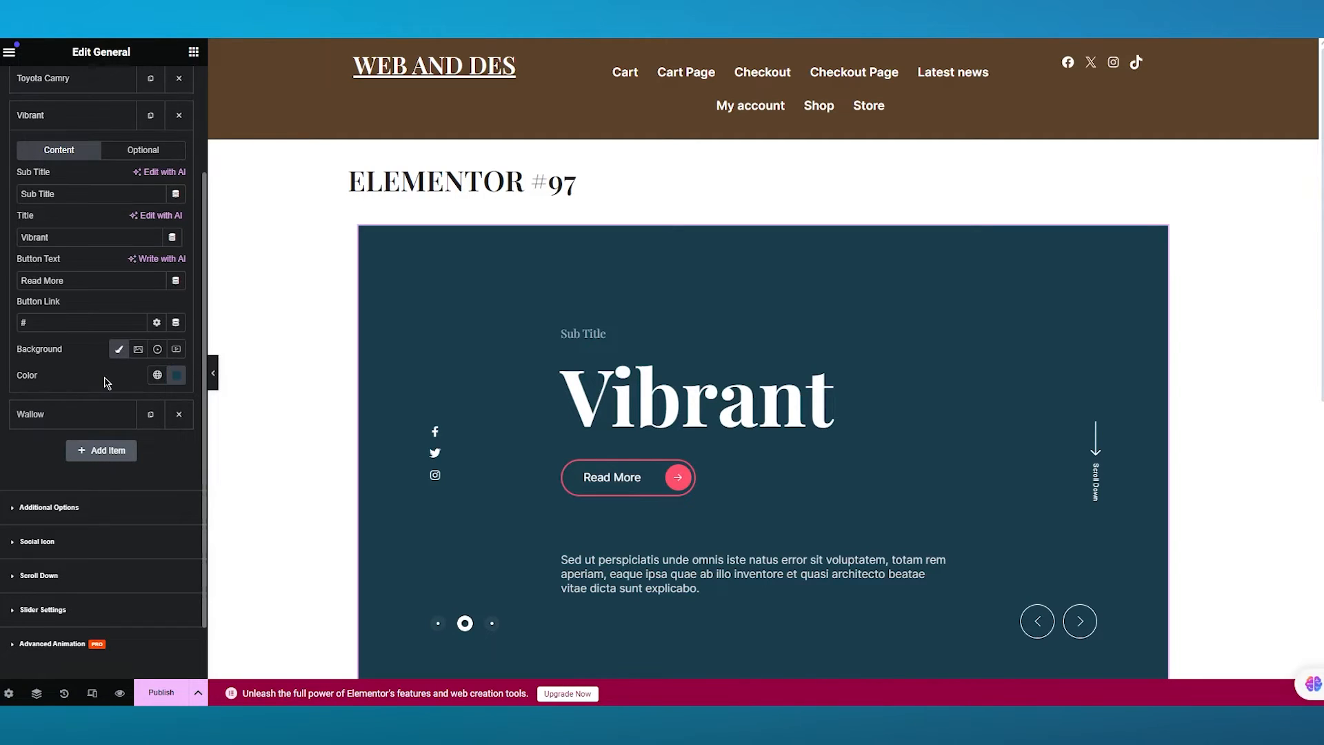
pyautogui.scroll(1, 90, 271)
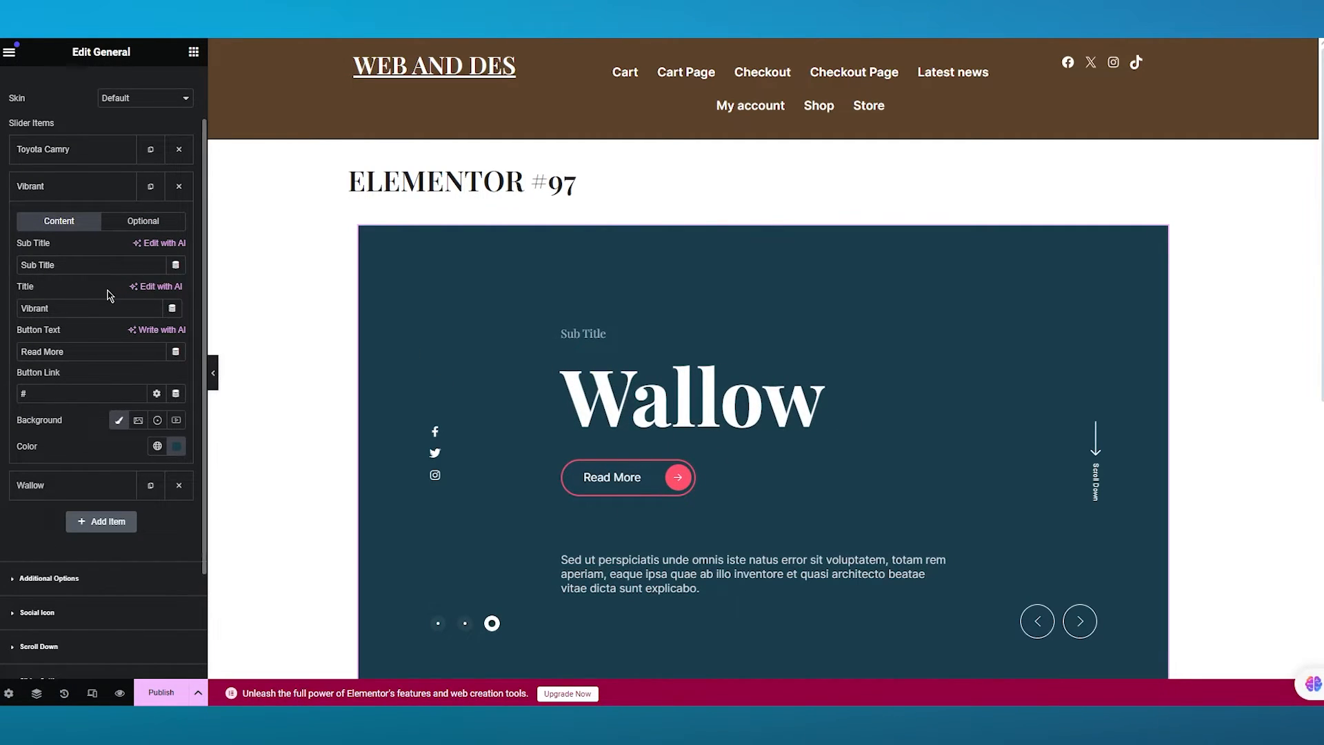
pyautogui.scroll(1, 109, 293)
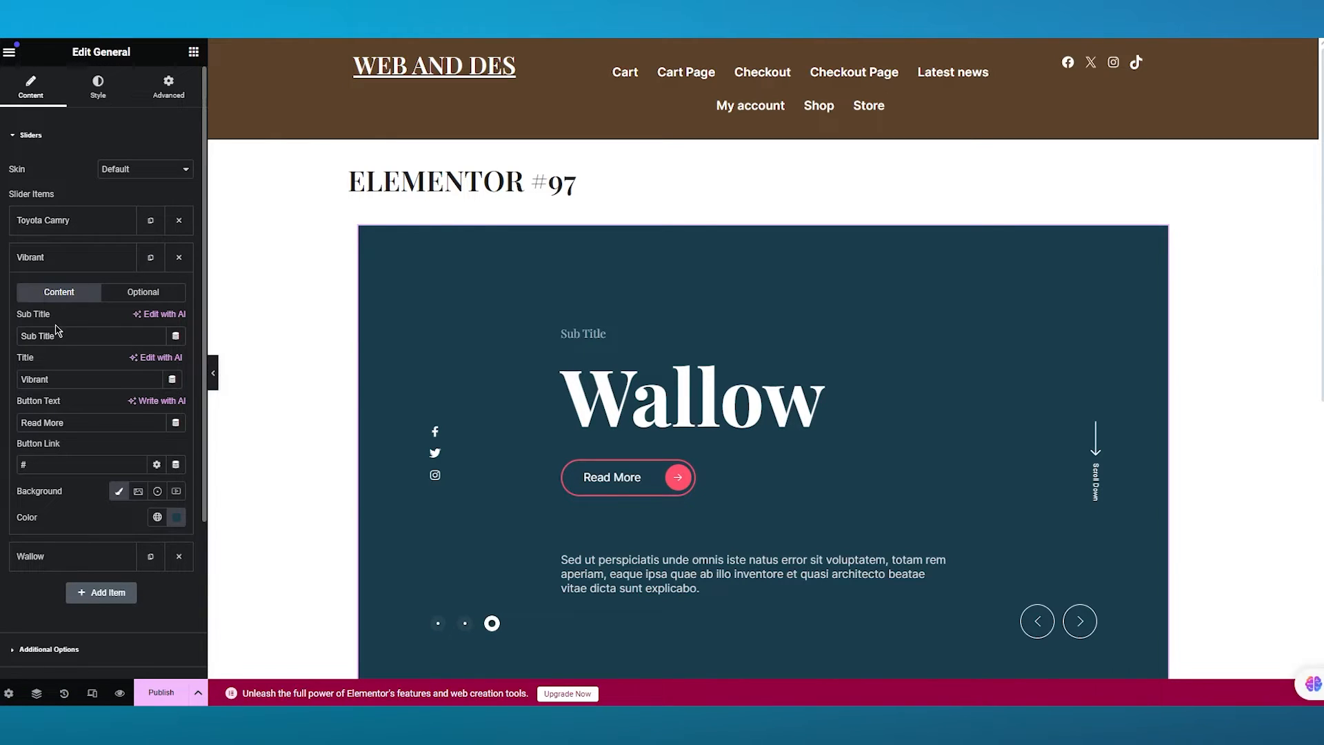
pyautogui.moveTo(70, 338); pyautogui.dragTo(5, 351)
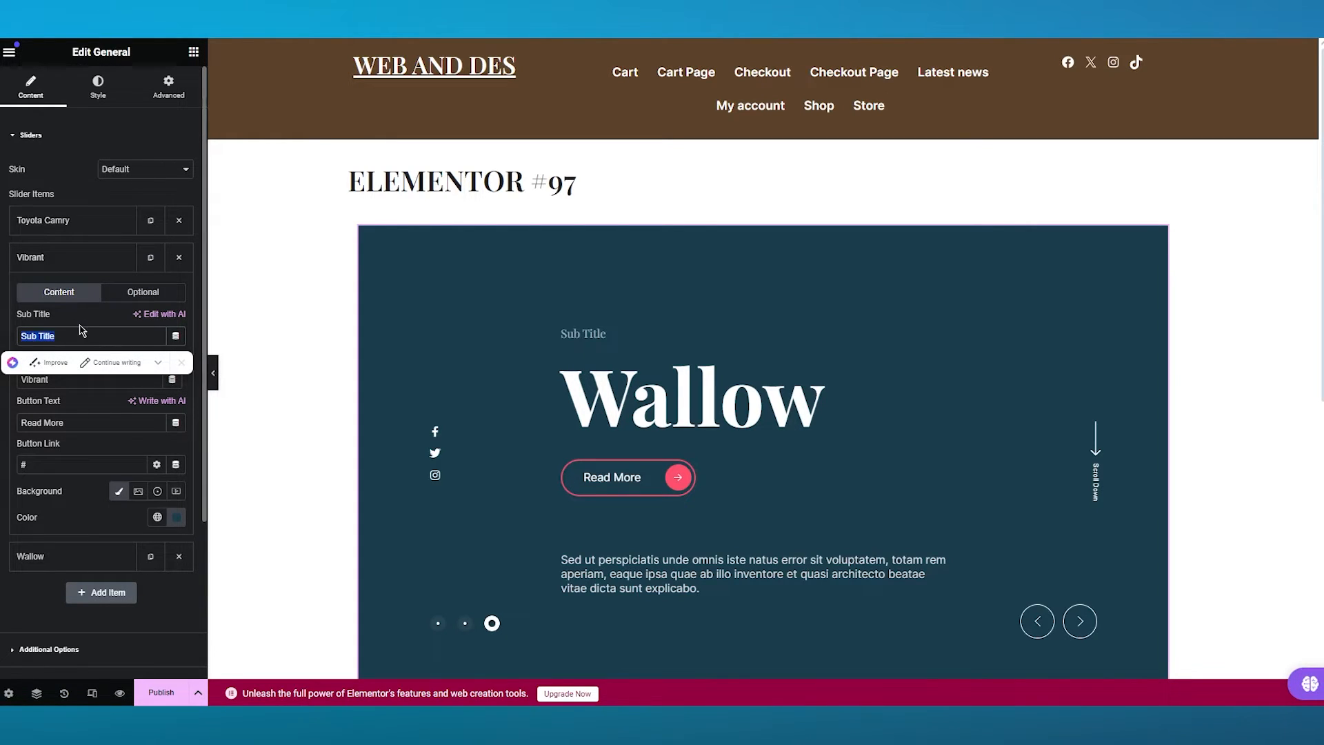
pyautogui.write('S')
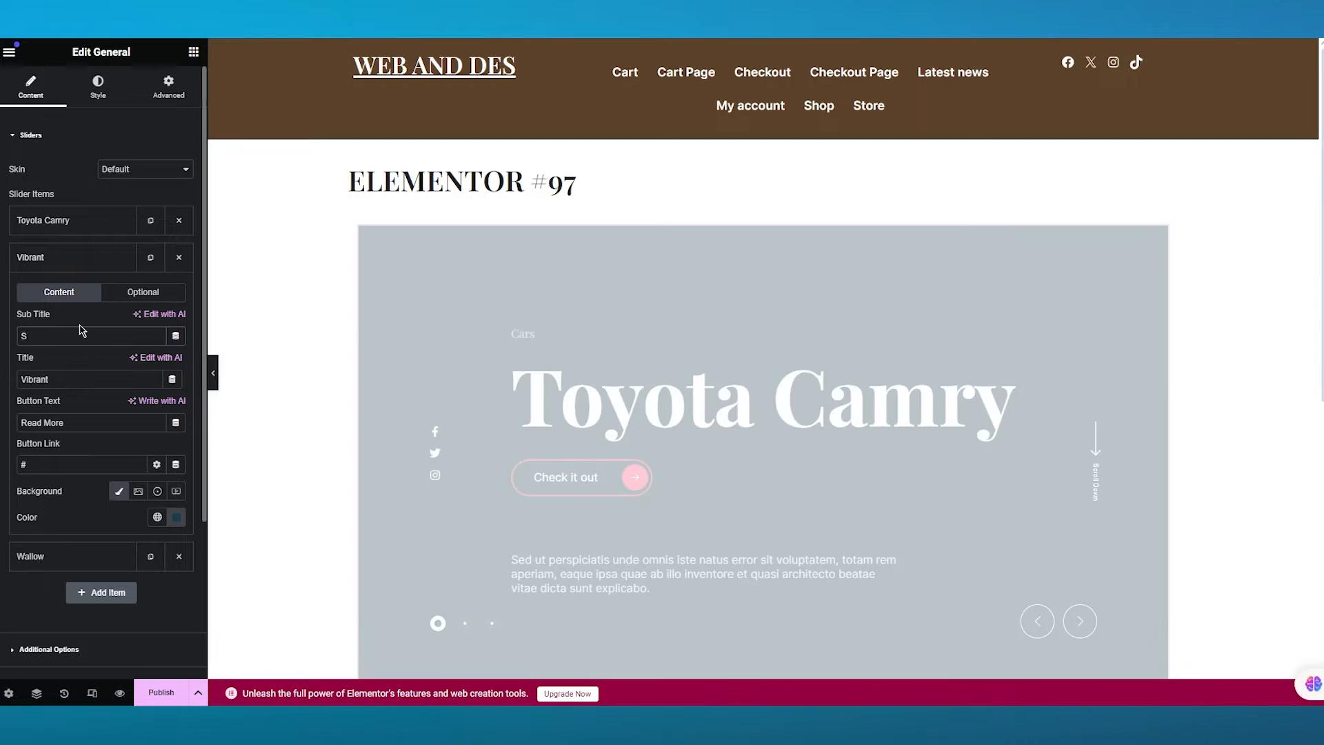
pyautogui.write('uper Car')
# - Replace the second item's title with Toyota Supra
pyautogui.click(67, 381)
pyautogui.press('BackSpace')
pyautogui.press('BackSpace')
pyautogui.press('BackSpace')
pyautogui.press('BackSpace')
pyautogui.press('BackSpace')
pyautogui.press('BackSpace')
pyautogui.press('BackSpace')
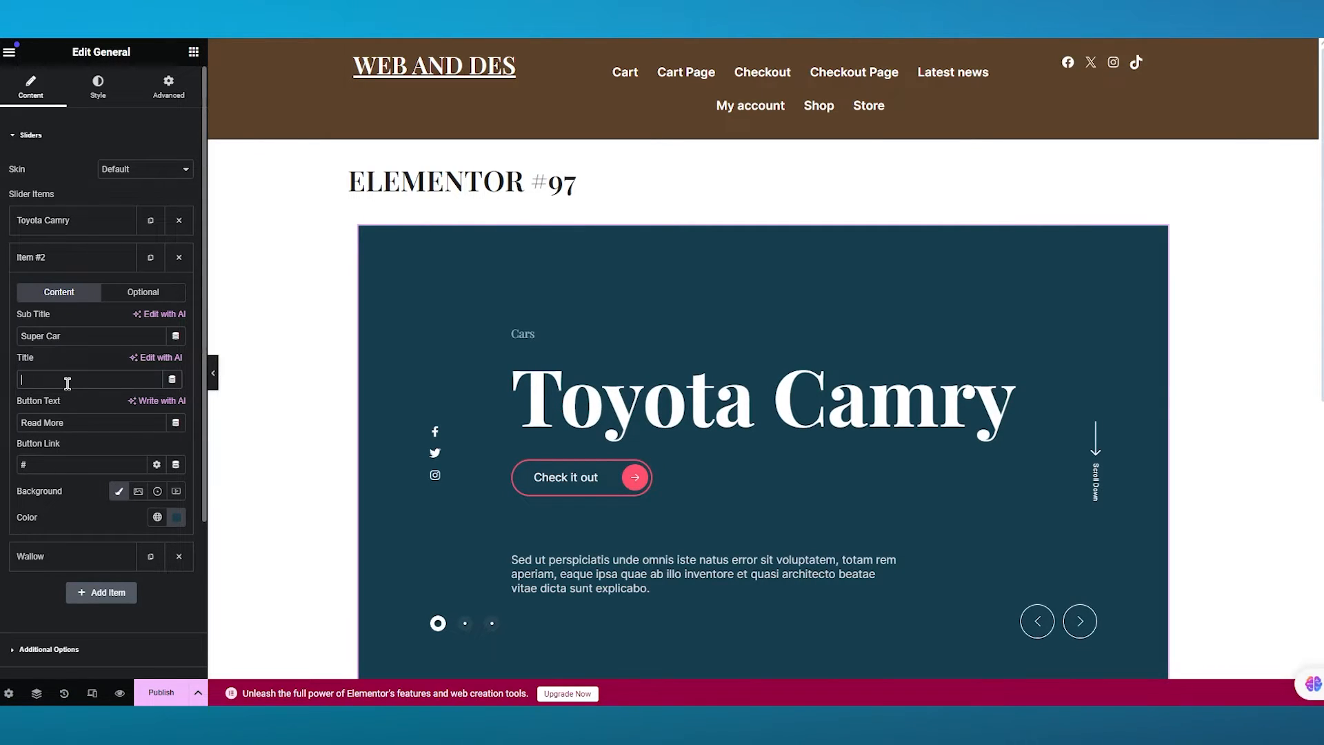
pyautogui.write('Toyota Sup')
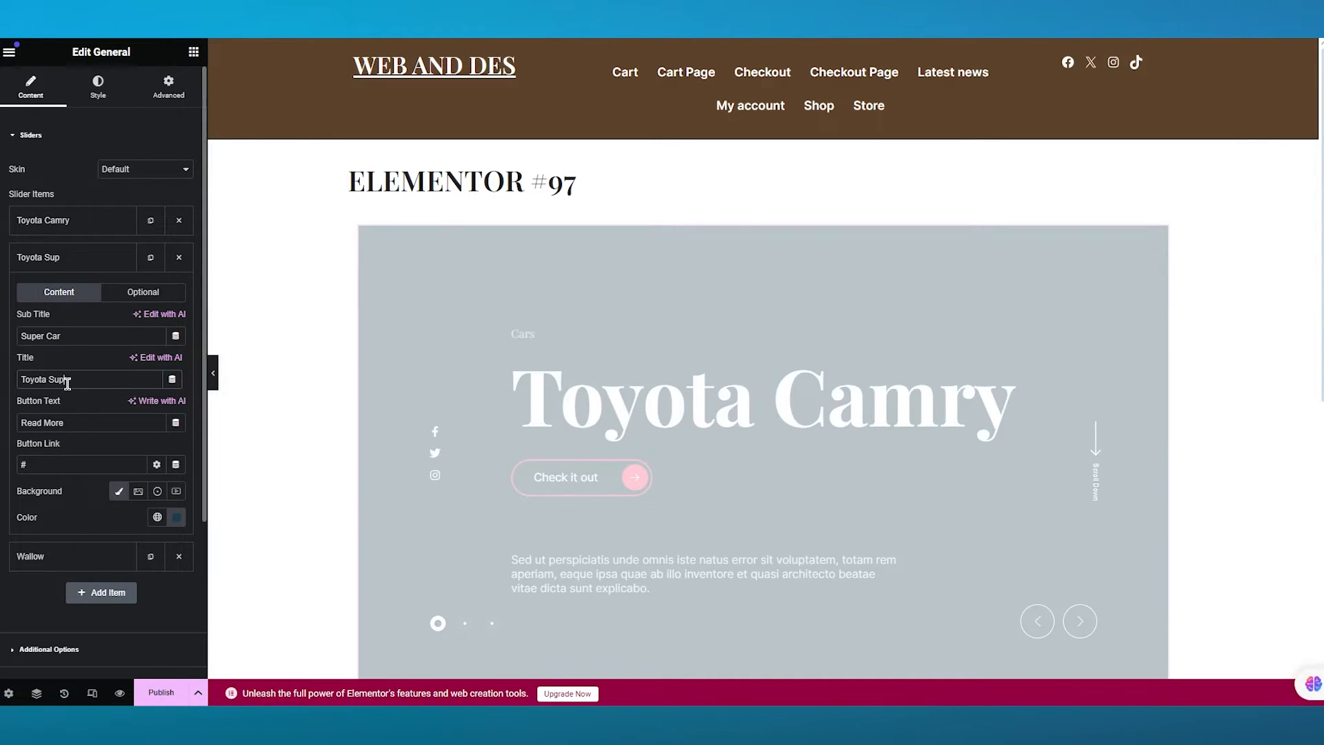
pyautogui.write('ra')
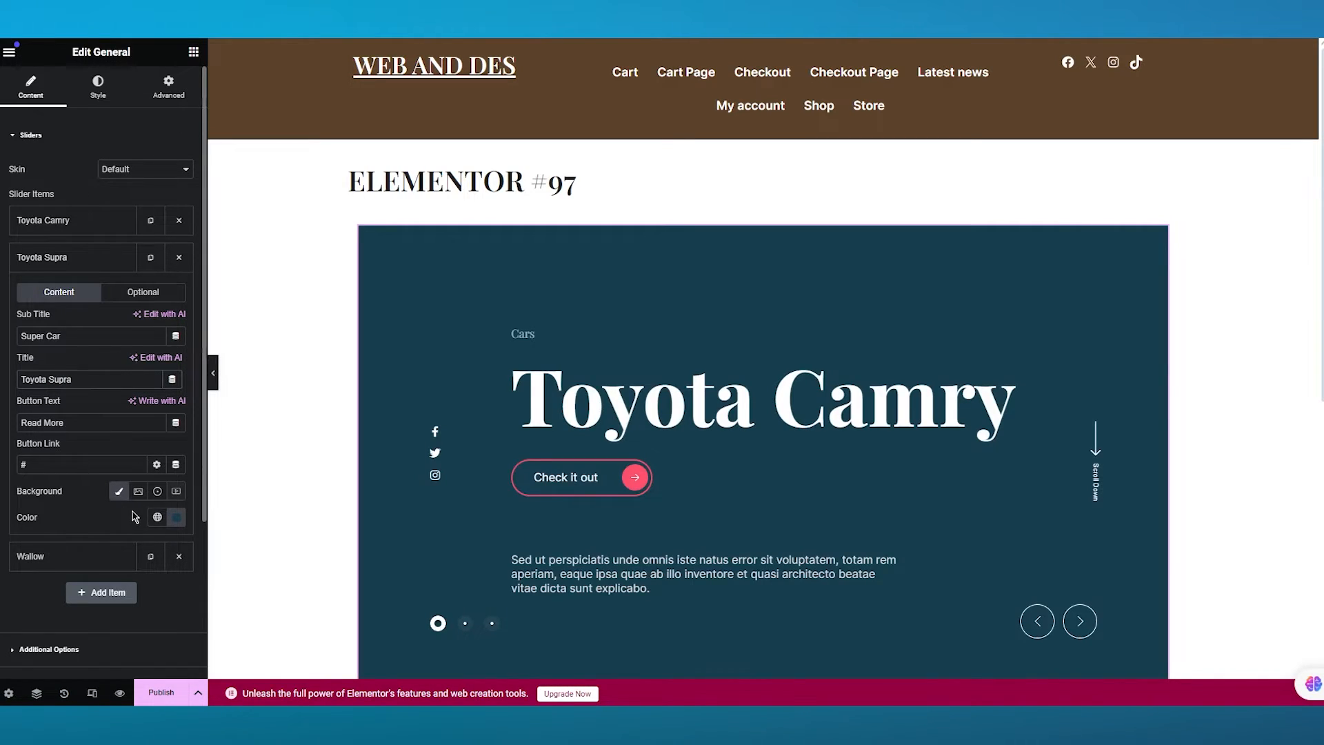
# - Open the third slider item, Wallow, and set its subtitle to Luxury
pyautogui.scroll(-1, 134, 517)
pyautogui.scroll(1, 89, 237)
pyautogui.click(59, 560)
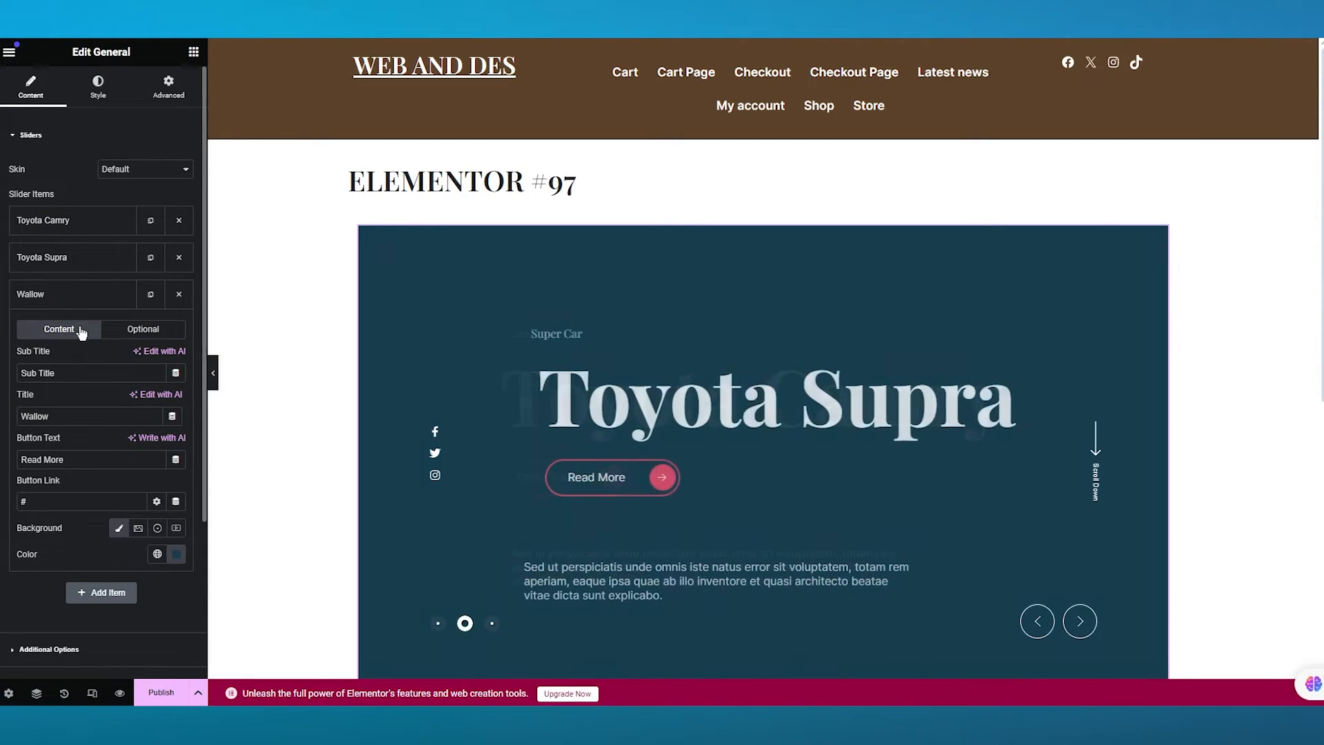
pyautogui.moveTo(55, 373); pyautogui.dragTo(29, 367)
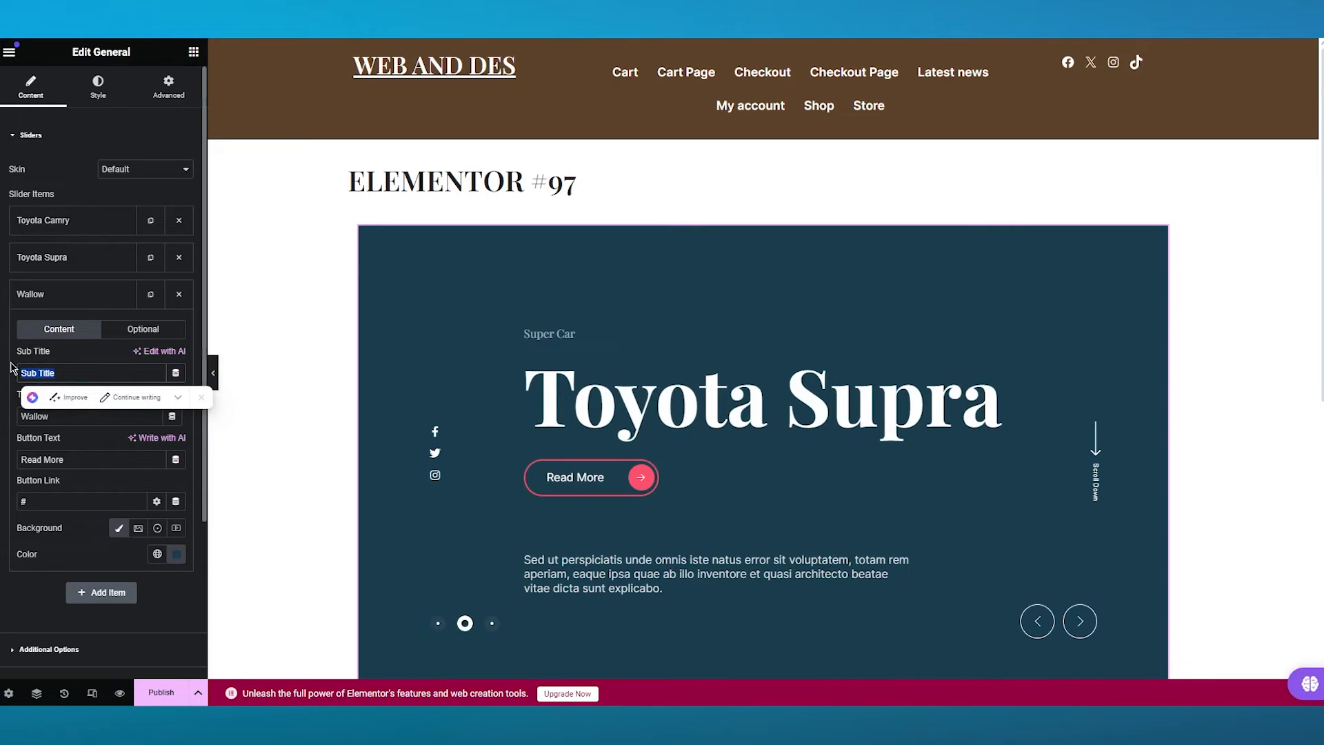
pyautogui.write('Luxury')
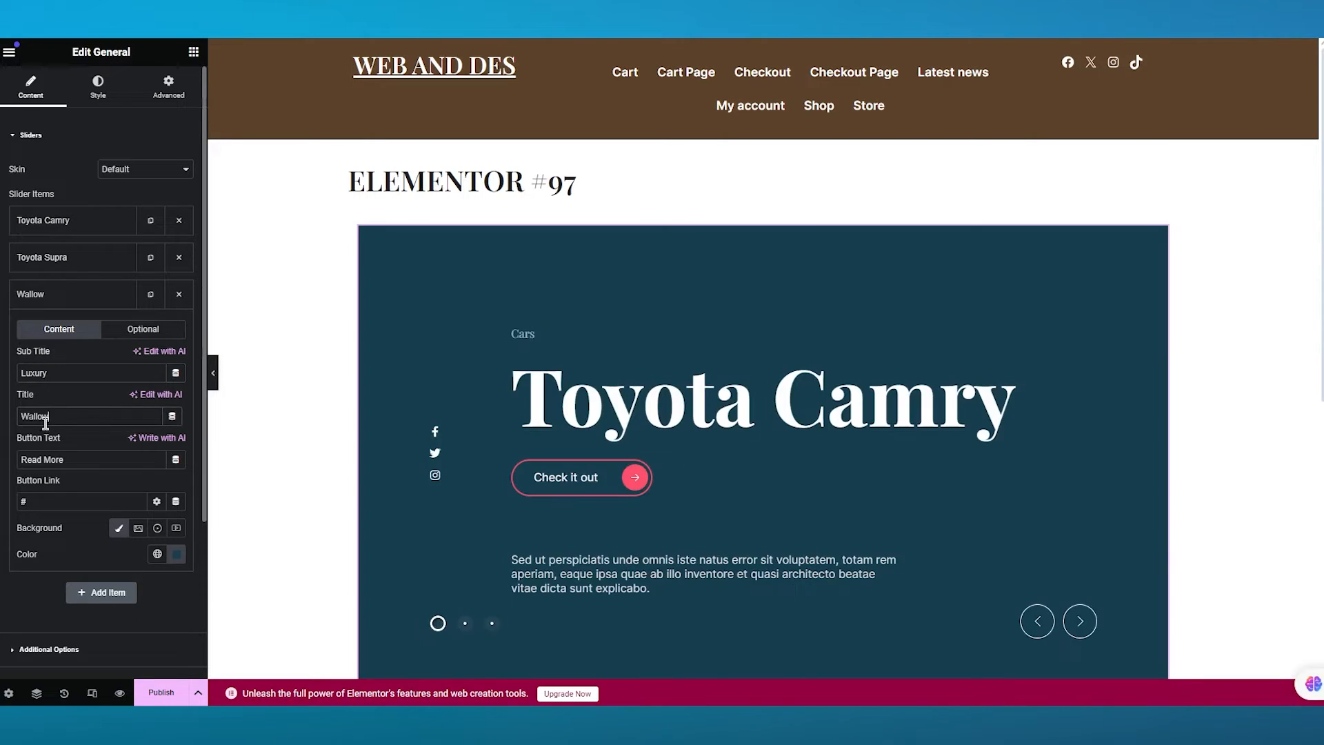
# - Set the third slider item's title to Toyota Crown
pyautogui.doubleClick(46, 416)
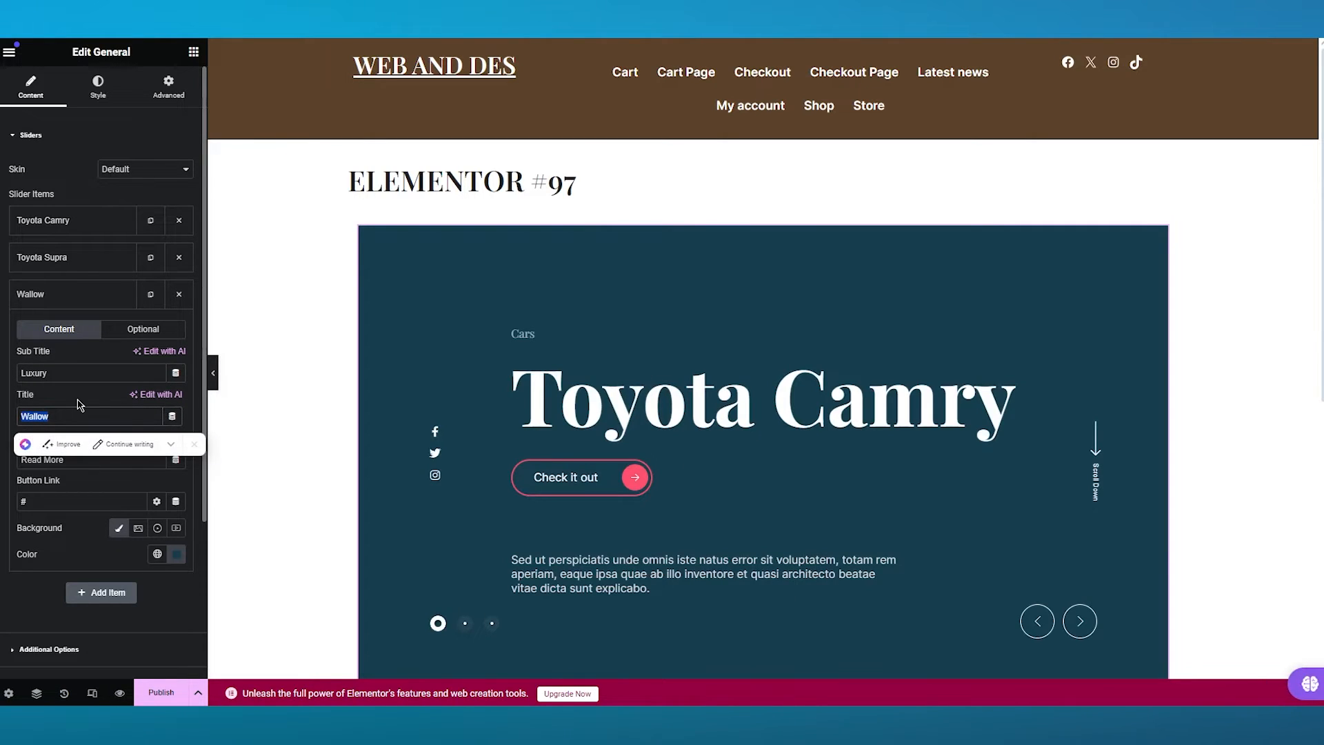
pyautogui.write('Toyot')
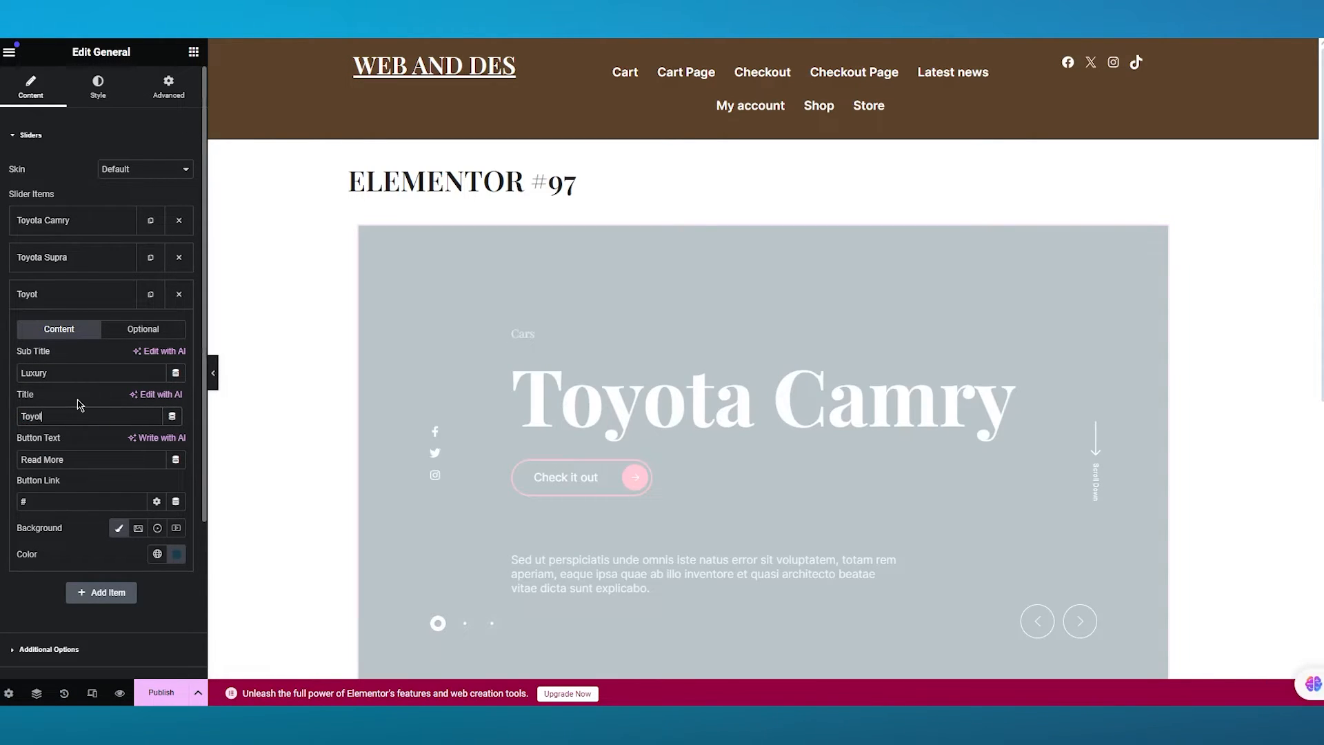
pyautogui.write('a Crown')
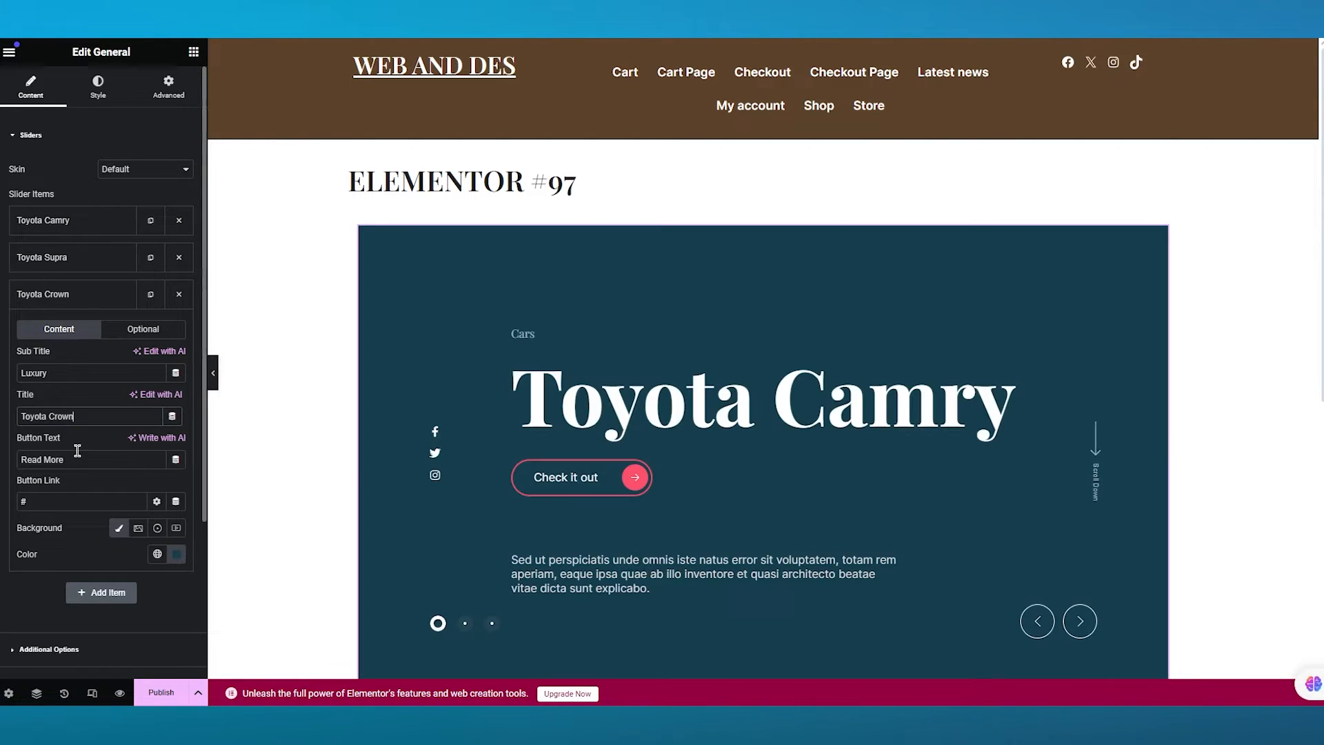
# - Set the slider's minimum height to 544 in the Additional Options section
pyautogui.scroll(-1, 147, 428)
pyautogui.scroll(-1, 145, 483)
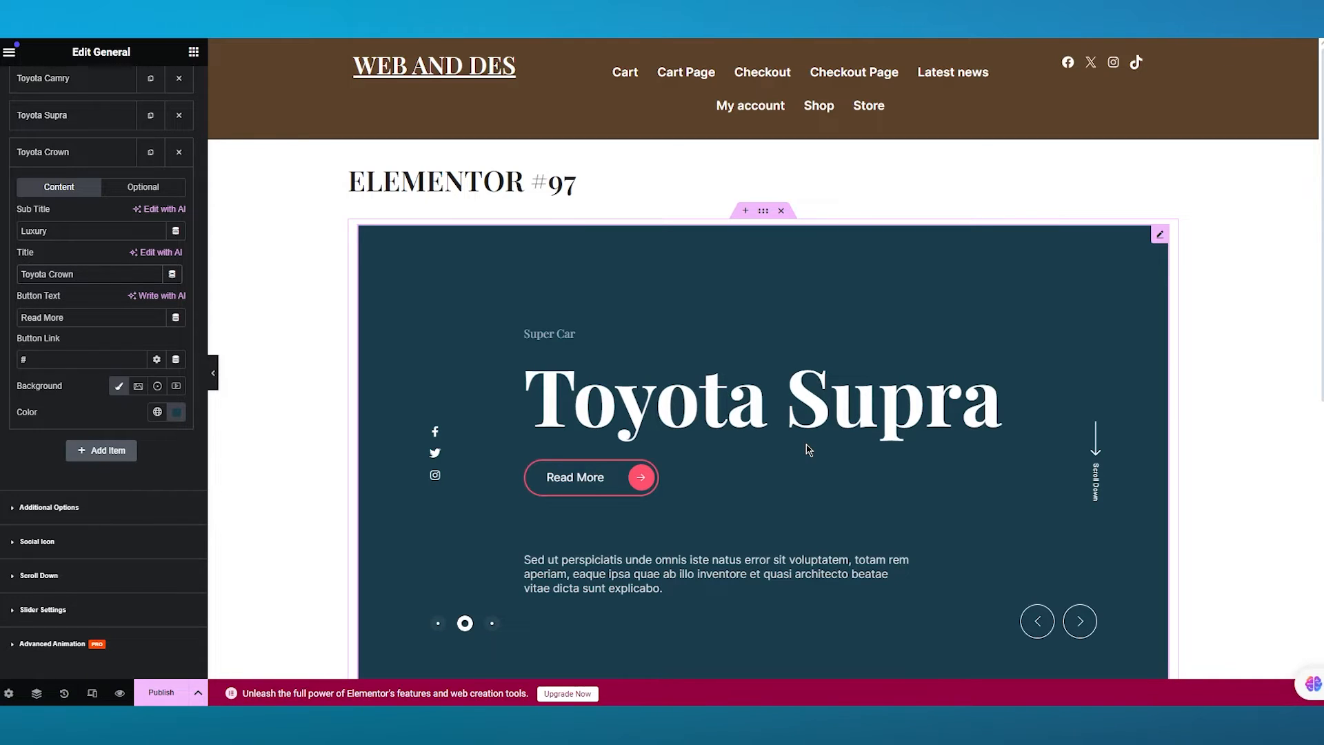
pyautogui.scroll(3, 96, 276)
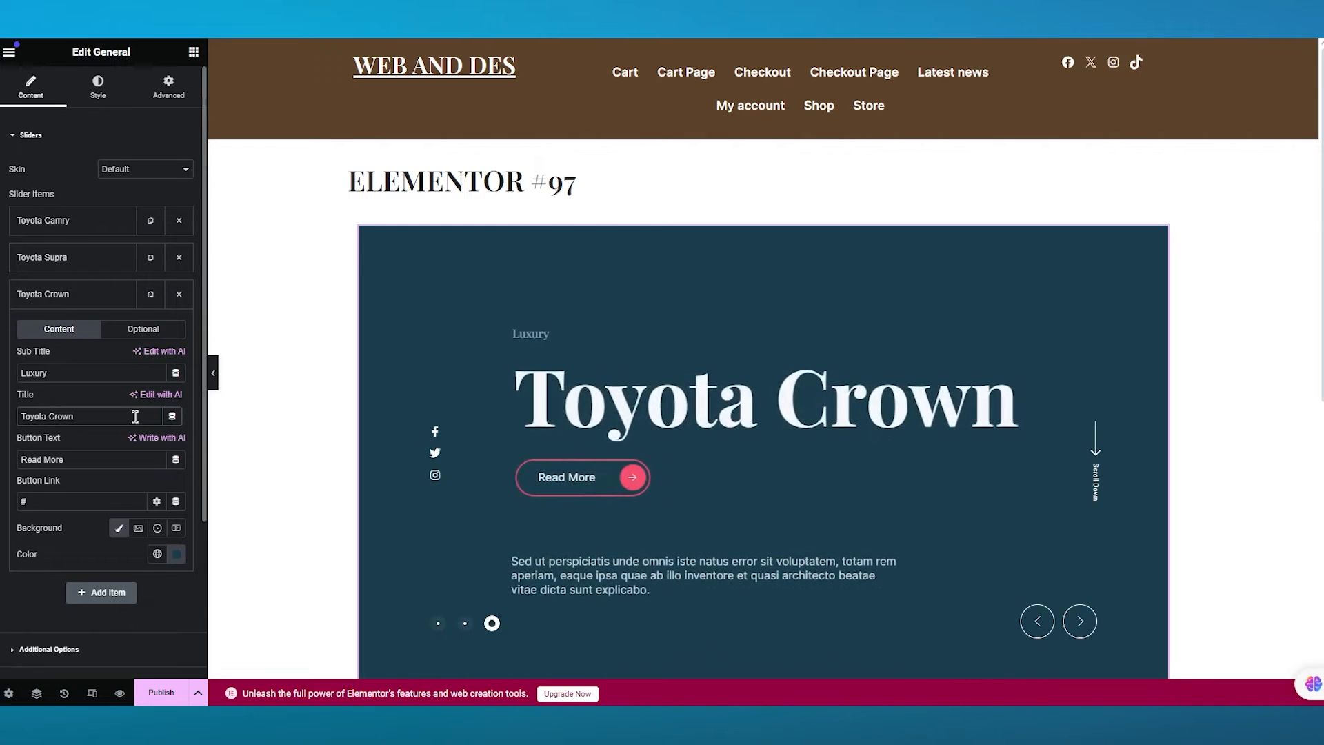
pyautogui.scroll(-3, 90, 260)
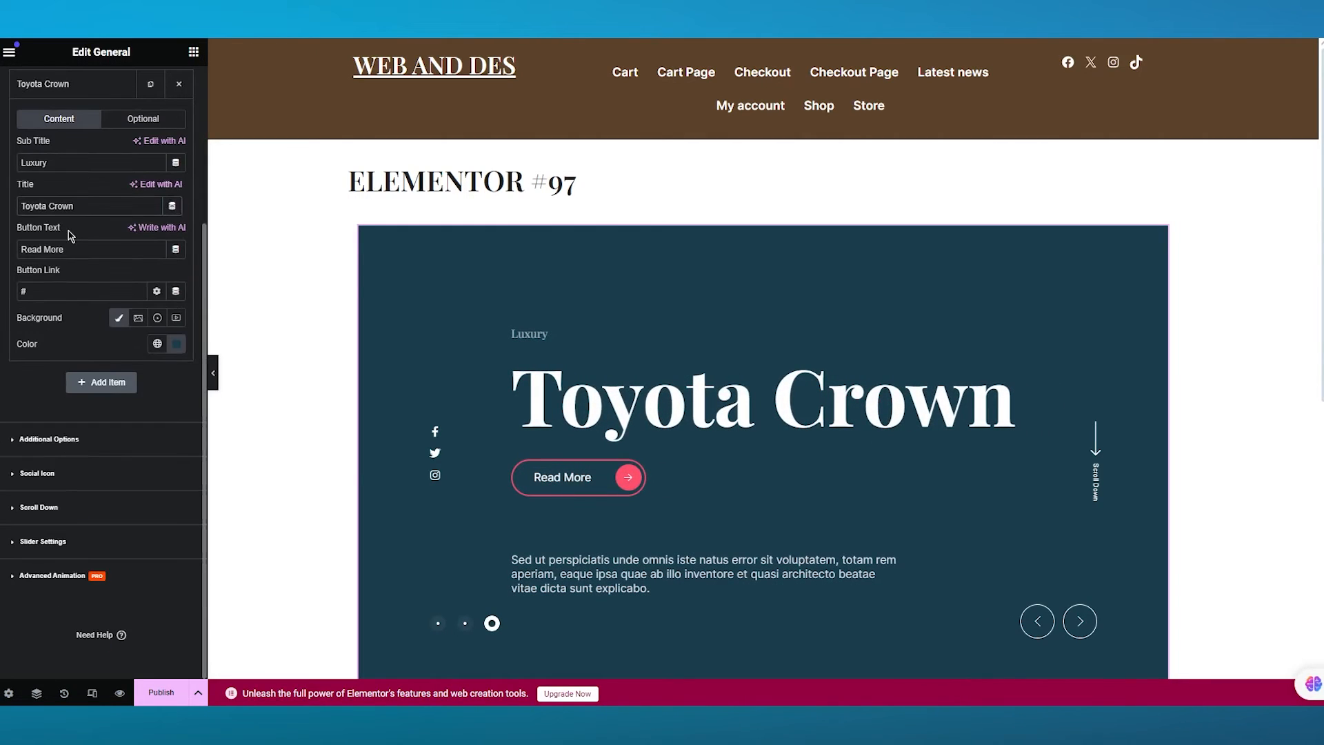
pyautogui.click(89, 437)
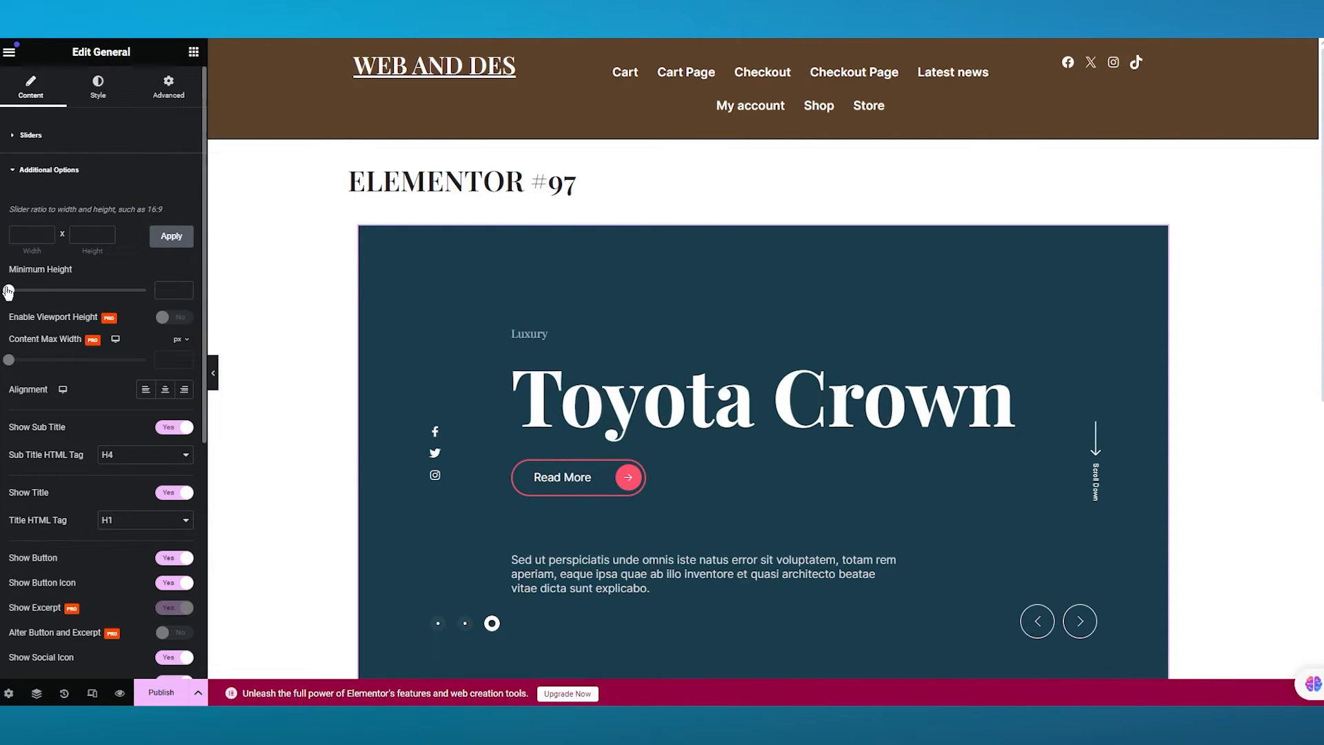
pyautogui.moveTo(8, 290); pyautogui.dragTo(78, 292)
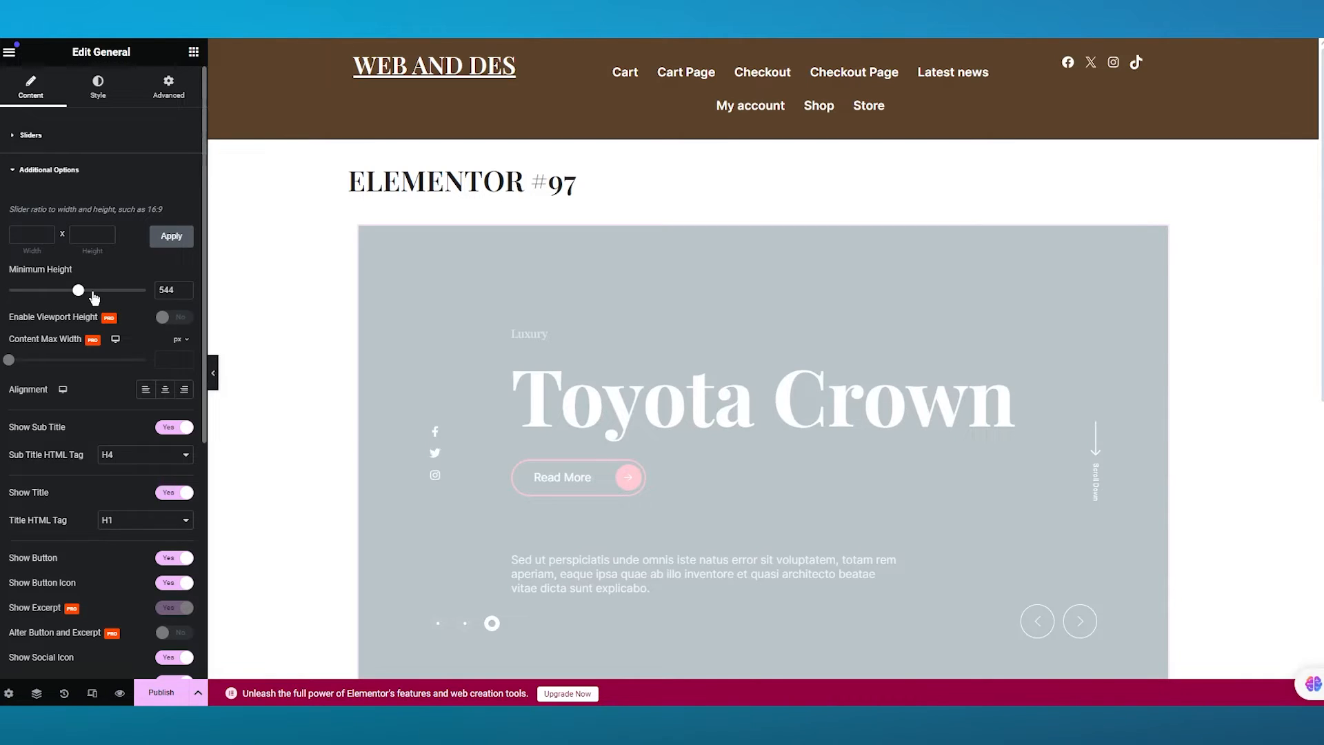
# - Review the remaining Additional Options toggles, then collapse that section and open the Social Icon section
pyautogui.scroll(-3, 142, 388)
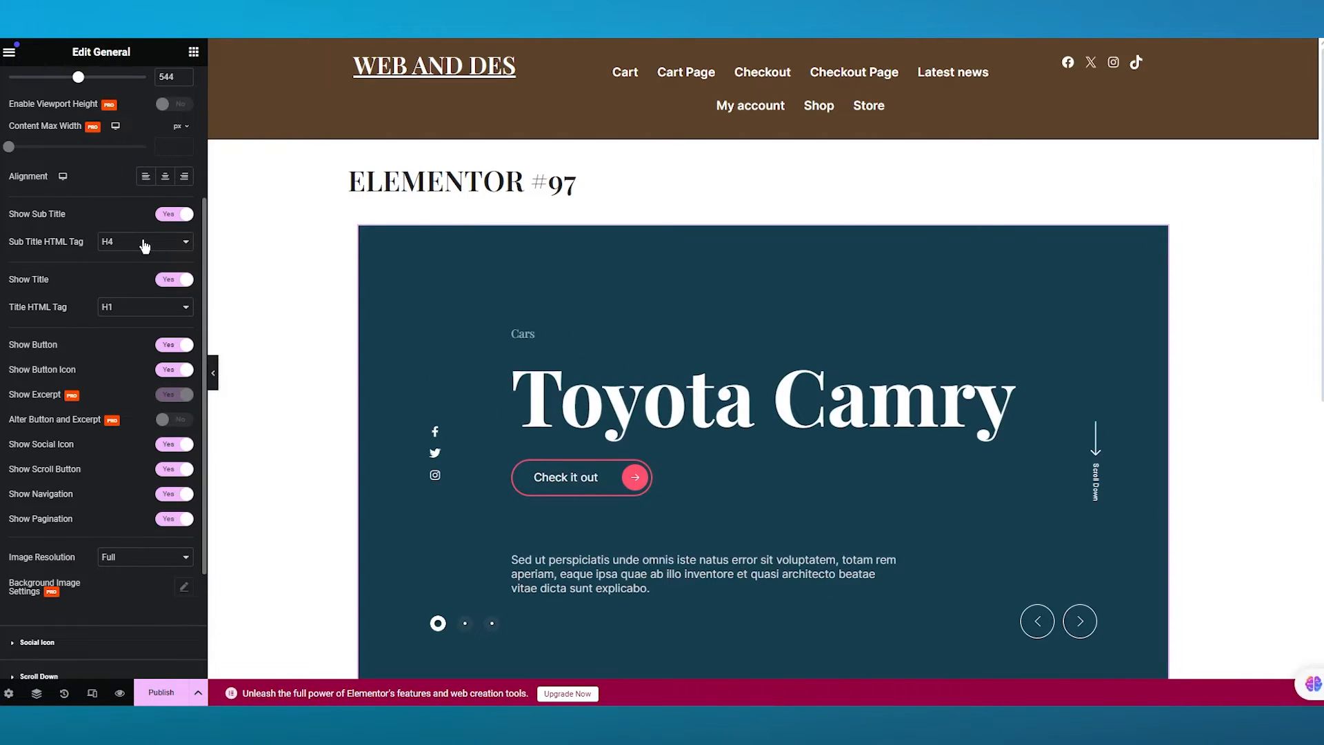
pyautogui.scroll(-3, 110, 262)
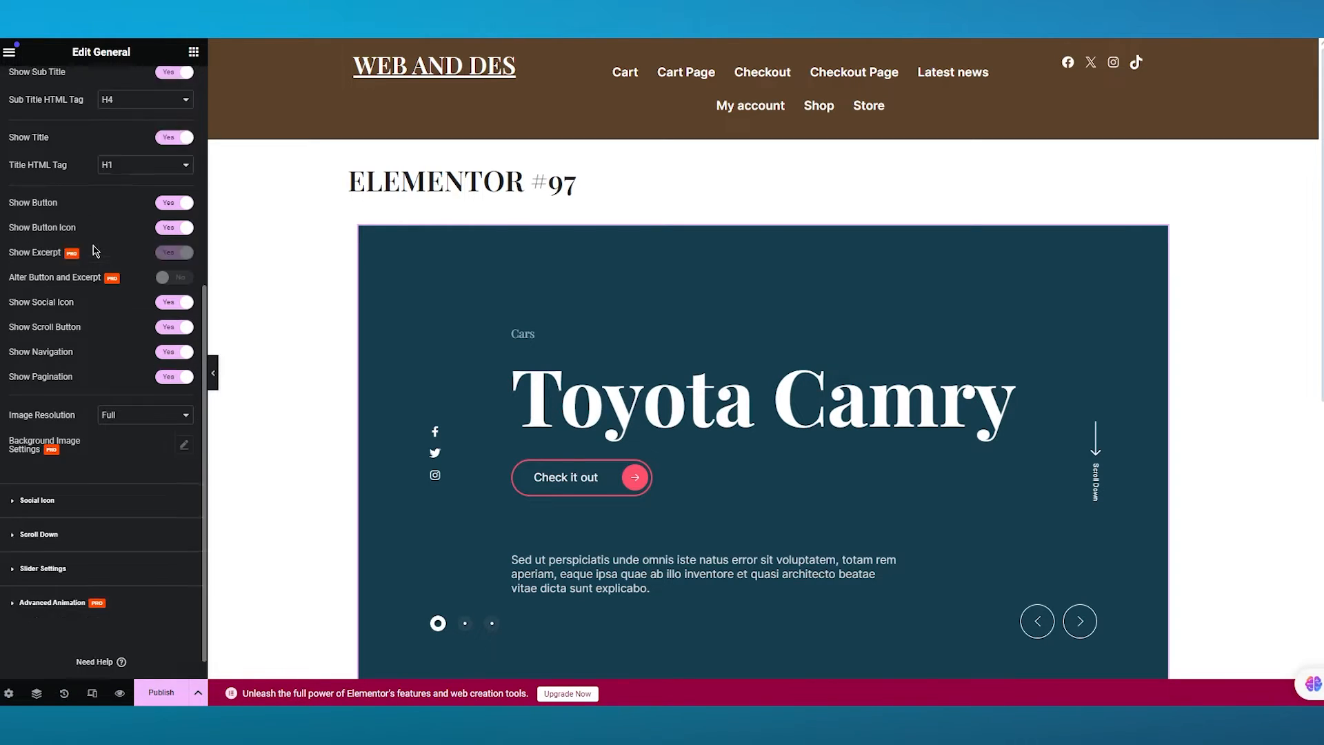
pyautogui.scroll(5, 136, 345)
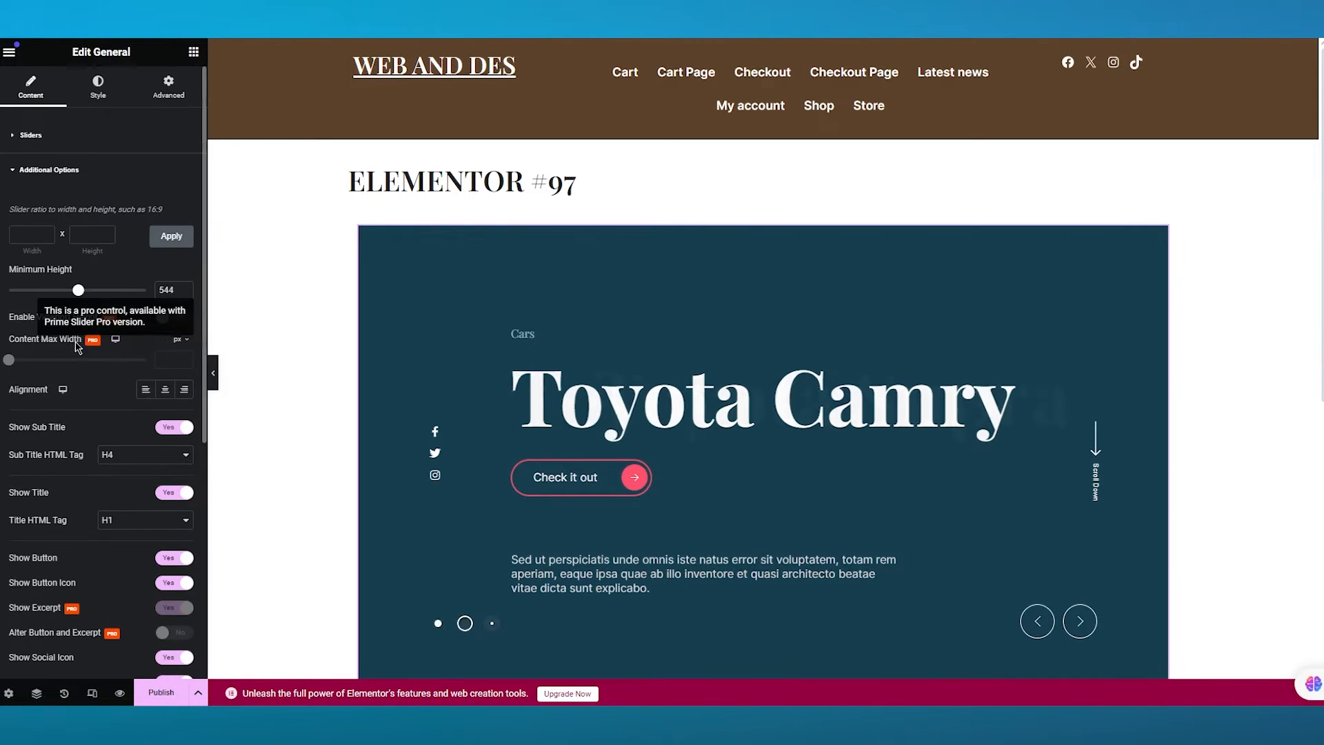
pyautogui.click(28, 172)
pyautogui.click(58, 214)
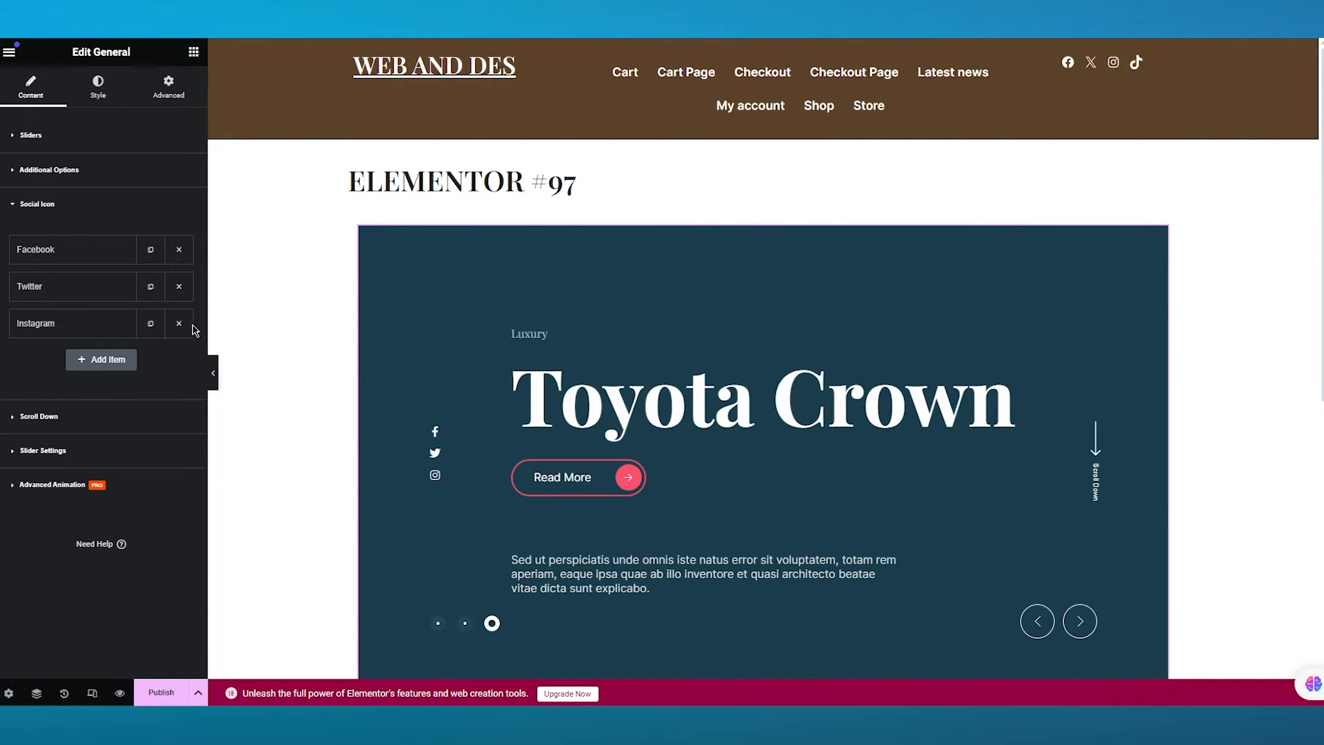
# - Remove the Twitter social icon from the slider
pyautogui.click(179, 286)
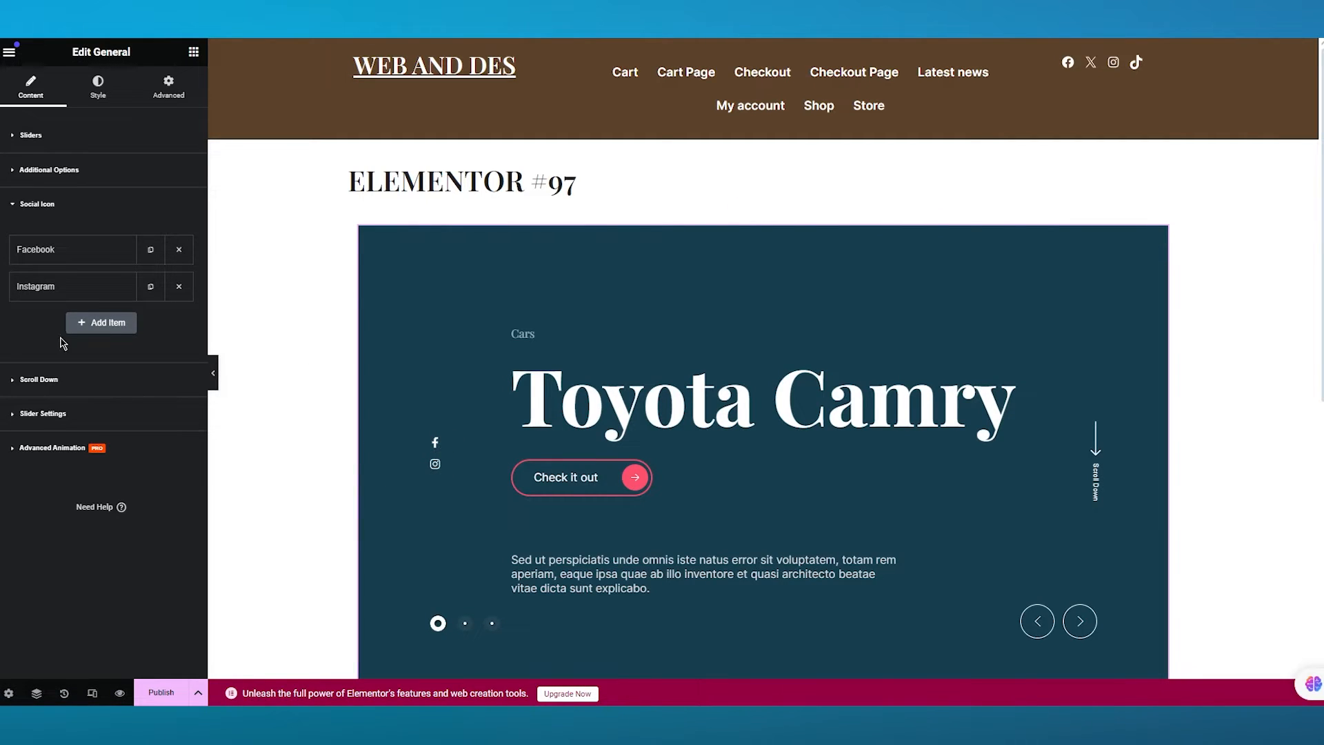
pyautogui.click(111, 323)
pyautogui.doubleClick(162, 362)
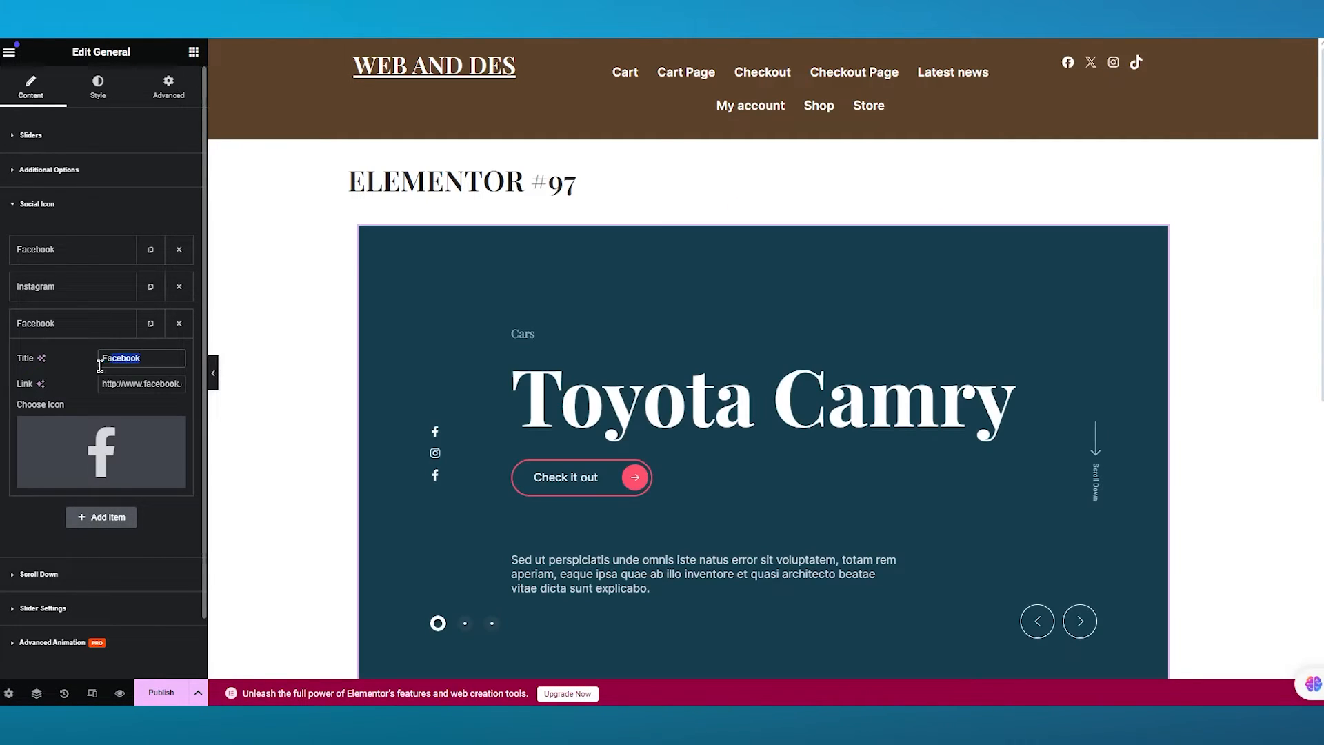
pyautogui.moveTo(90, 454)
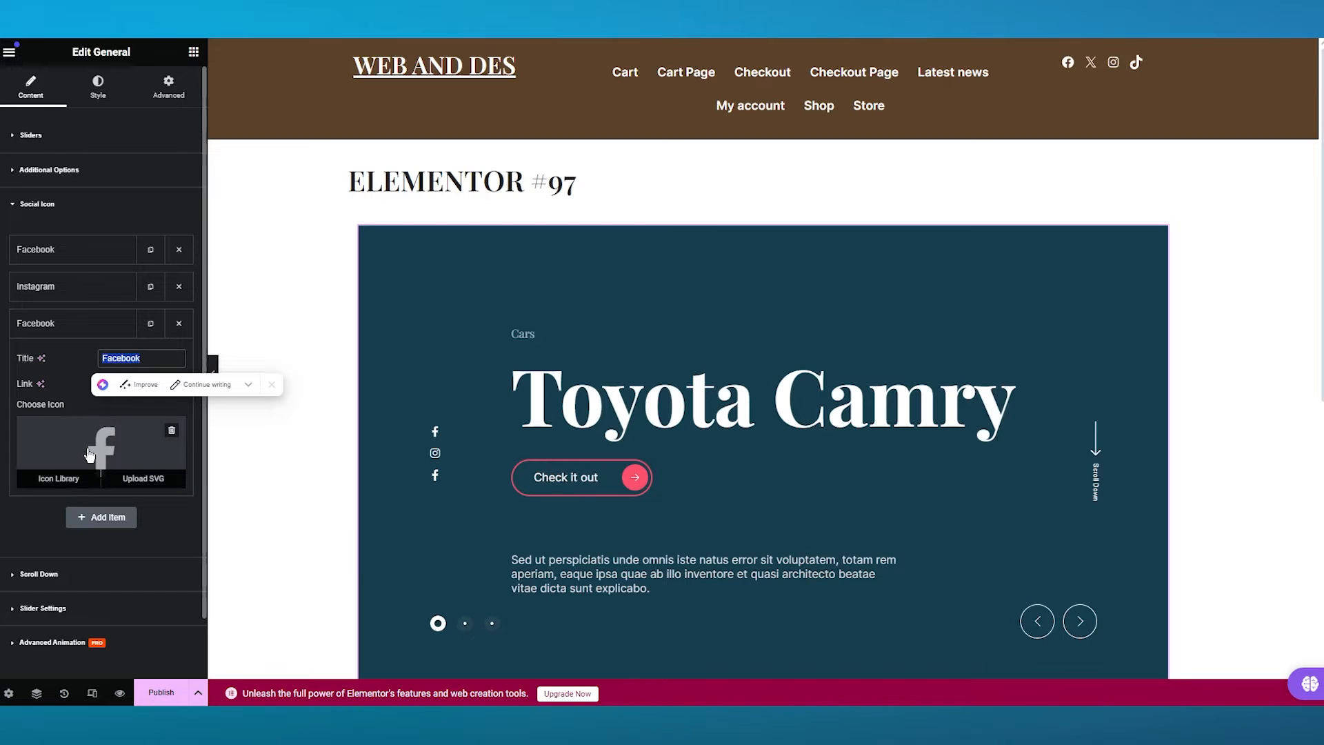
pyautogui.click(179, 324)
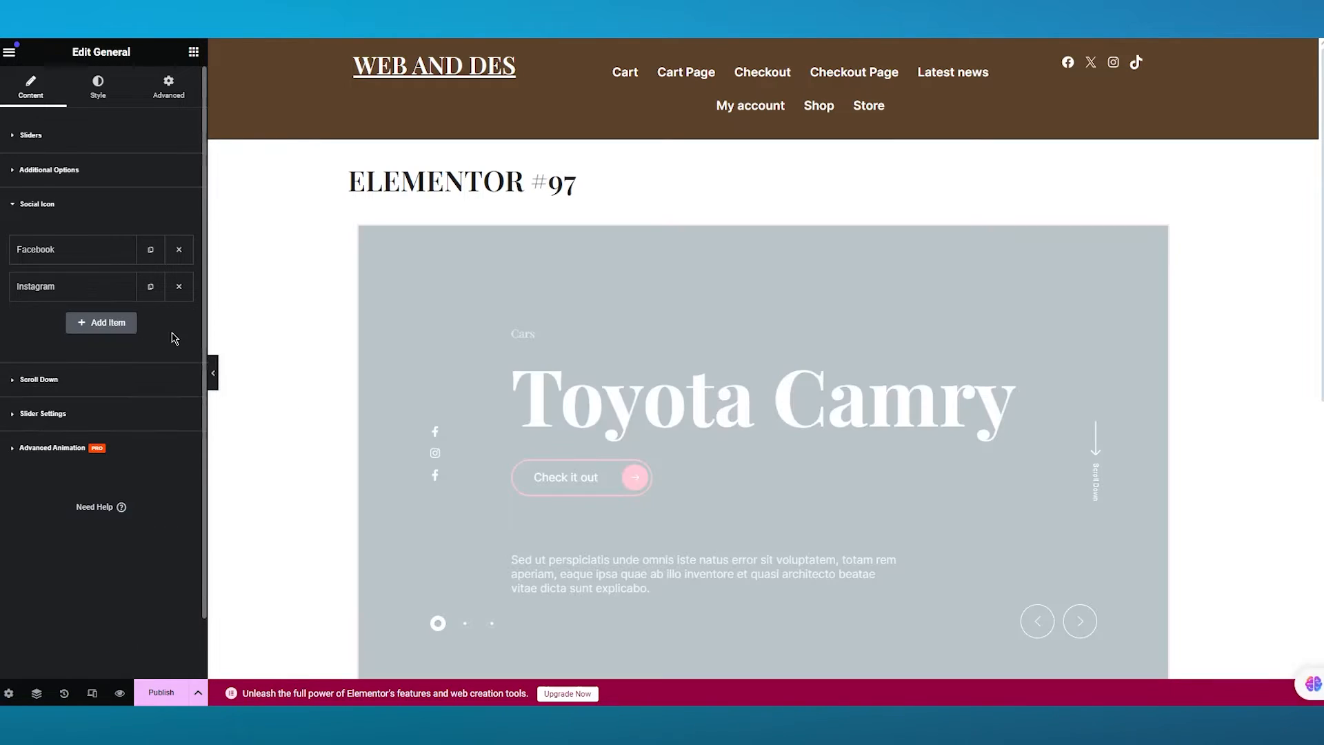
pyautogui.click(111, 388)
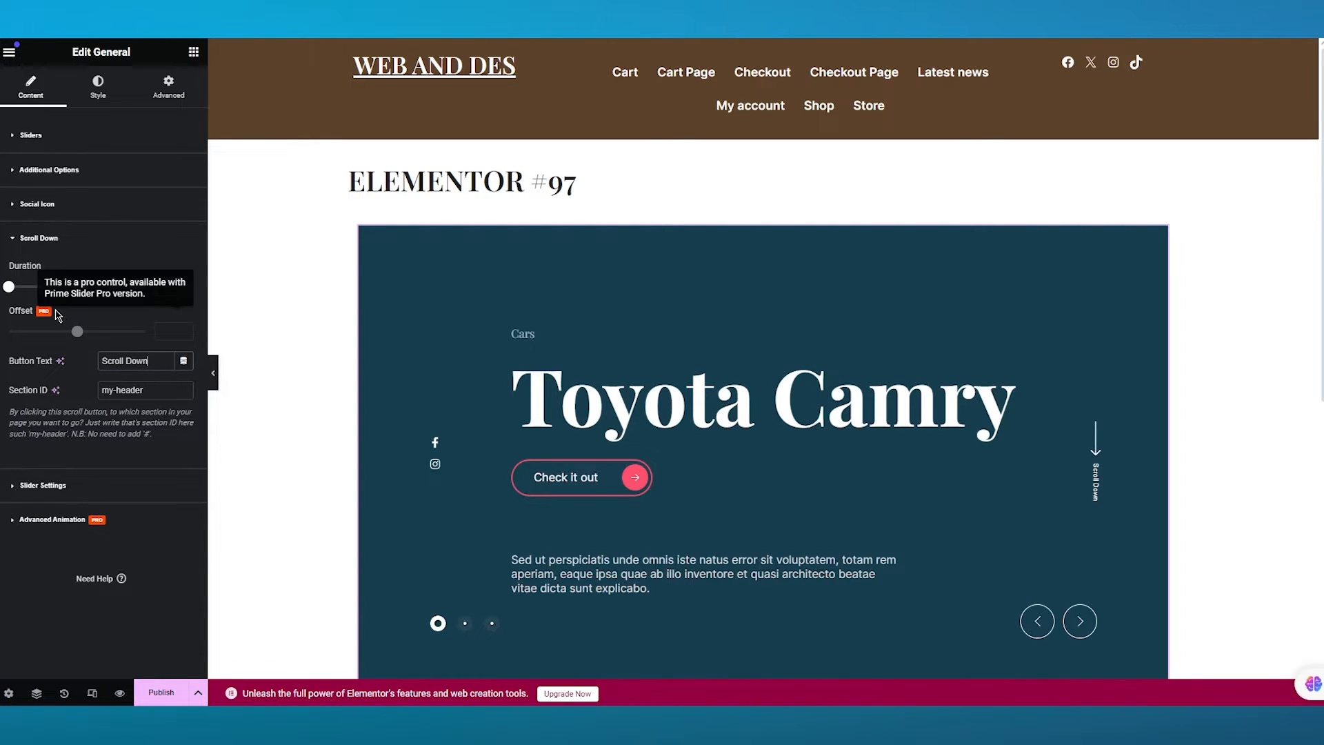
pyautogui.moveTo(9, 286); pyautogui.dragTo(41, 290)
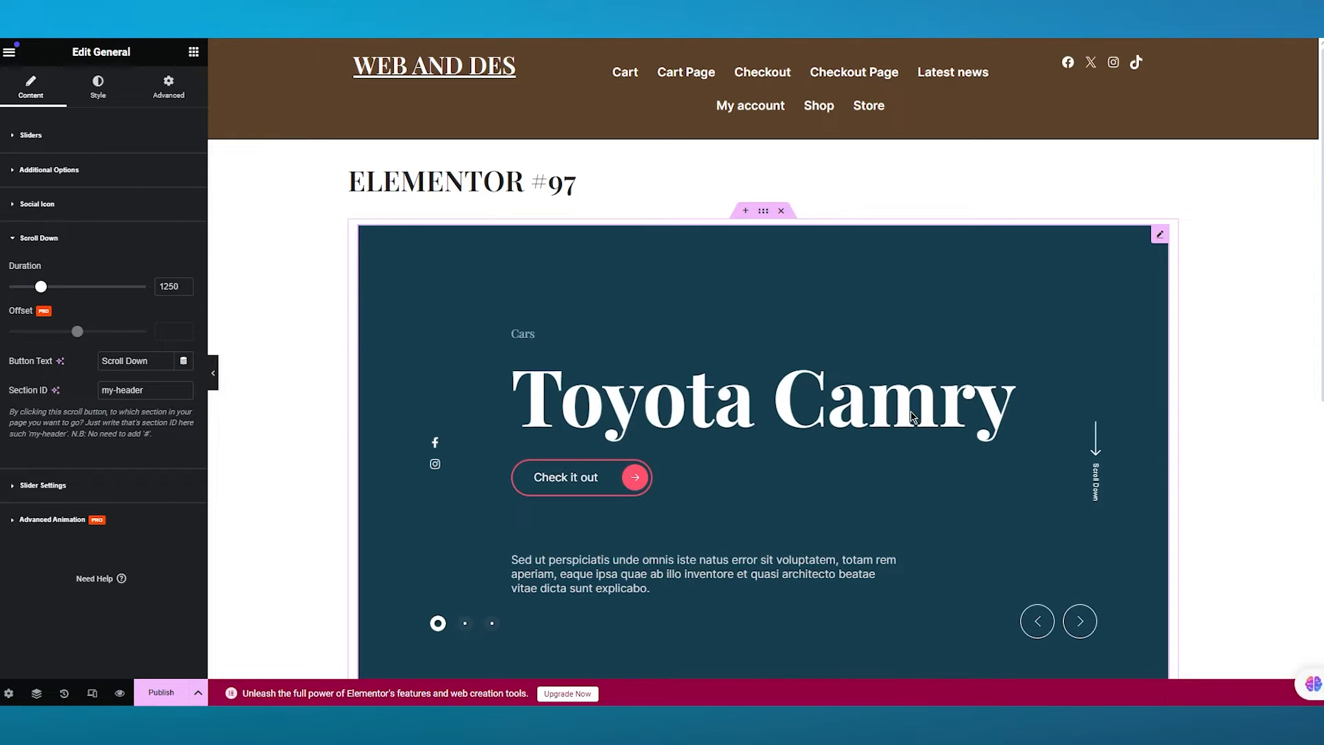
pyautogui.scroll(-4, 914, 417)
pyautogui.scroll(4, 913, 418)
pyautogui.moveTo(42, 287); pyautogui.dragTo(9, 287)
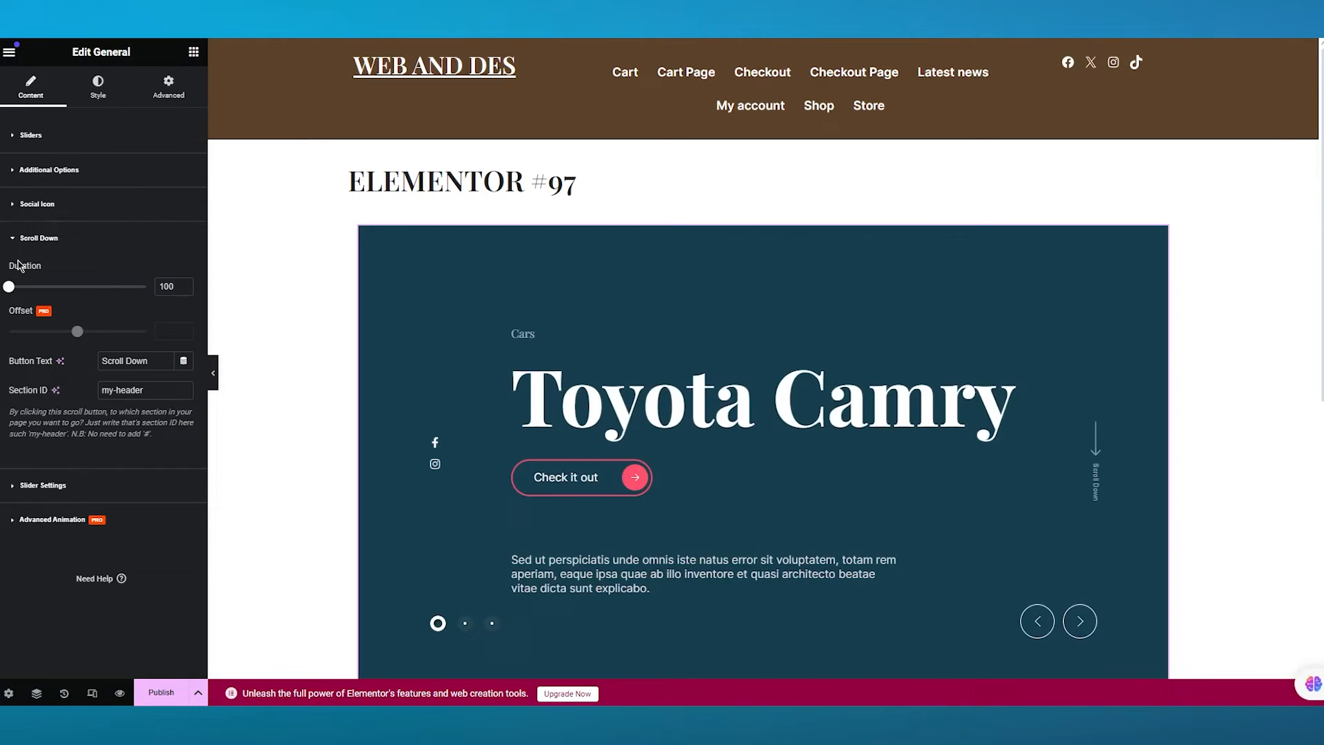
pyautogui.click(21, 238)
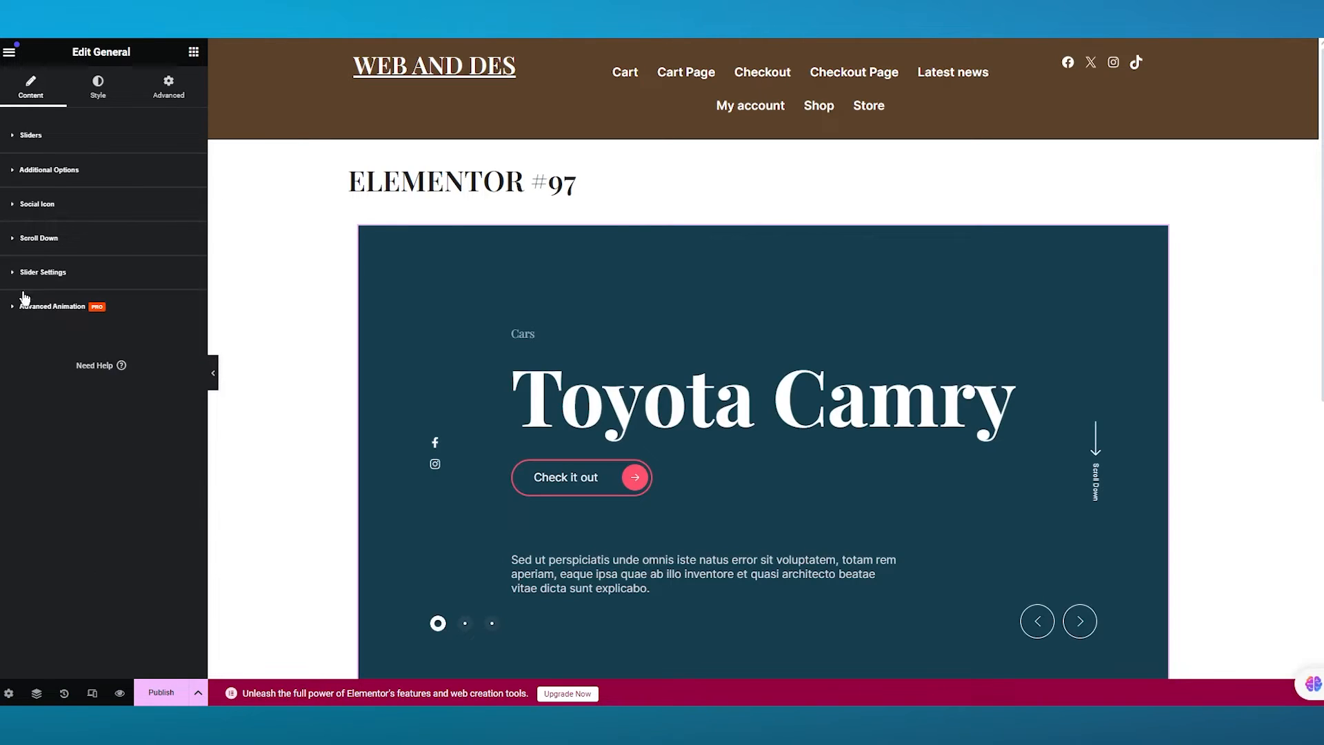
# - Open the Slider Settings section and toggle Autoplay off and back on
pyautogui.click(46, 276)
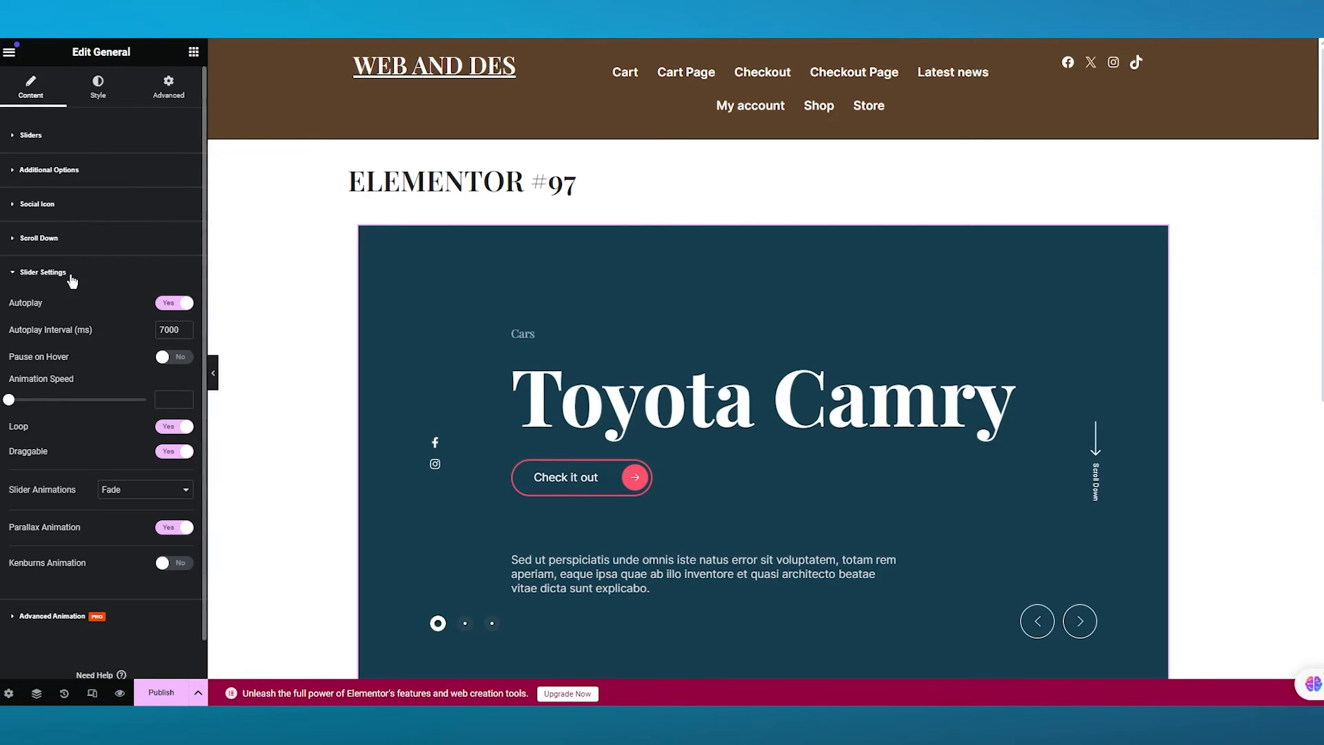
pyautogui.click(180, 307)
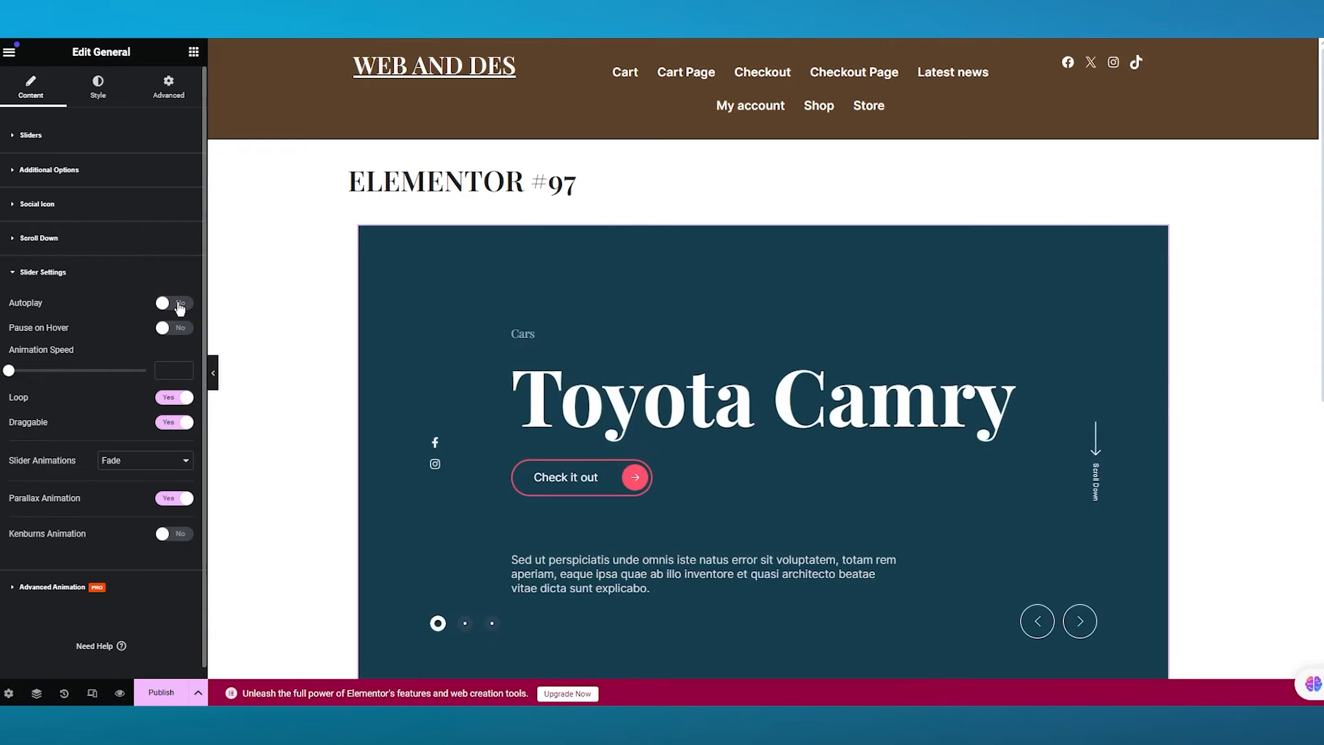
pyautogui.click(178, 304)
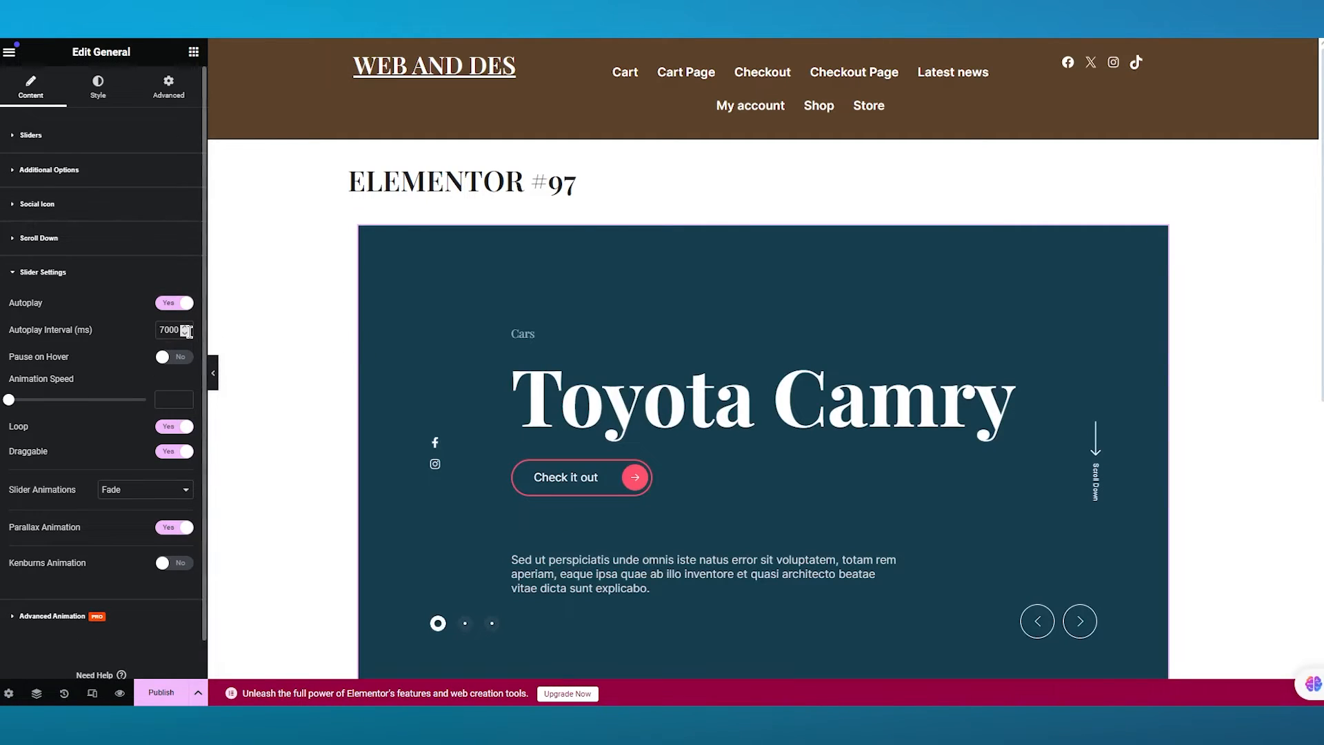
# - Set the autoplay interval to 1000 ms
pyautogui.moveTo(181, 330); pyautogui.dragTo(153, 339)
pyautogui.write('1')
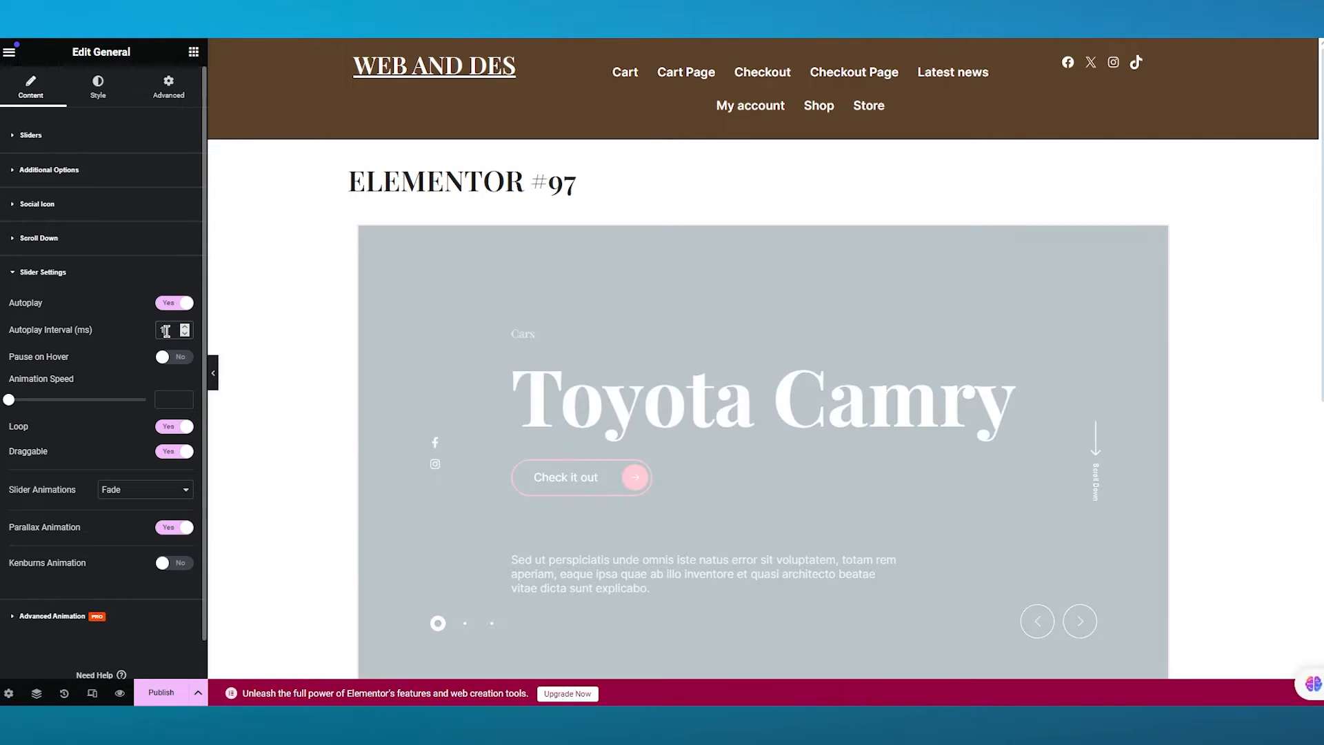
pyautogui.write('000')
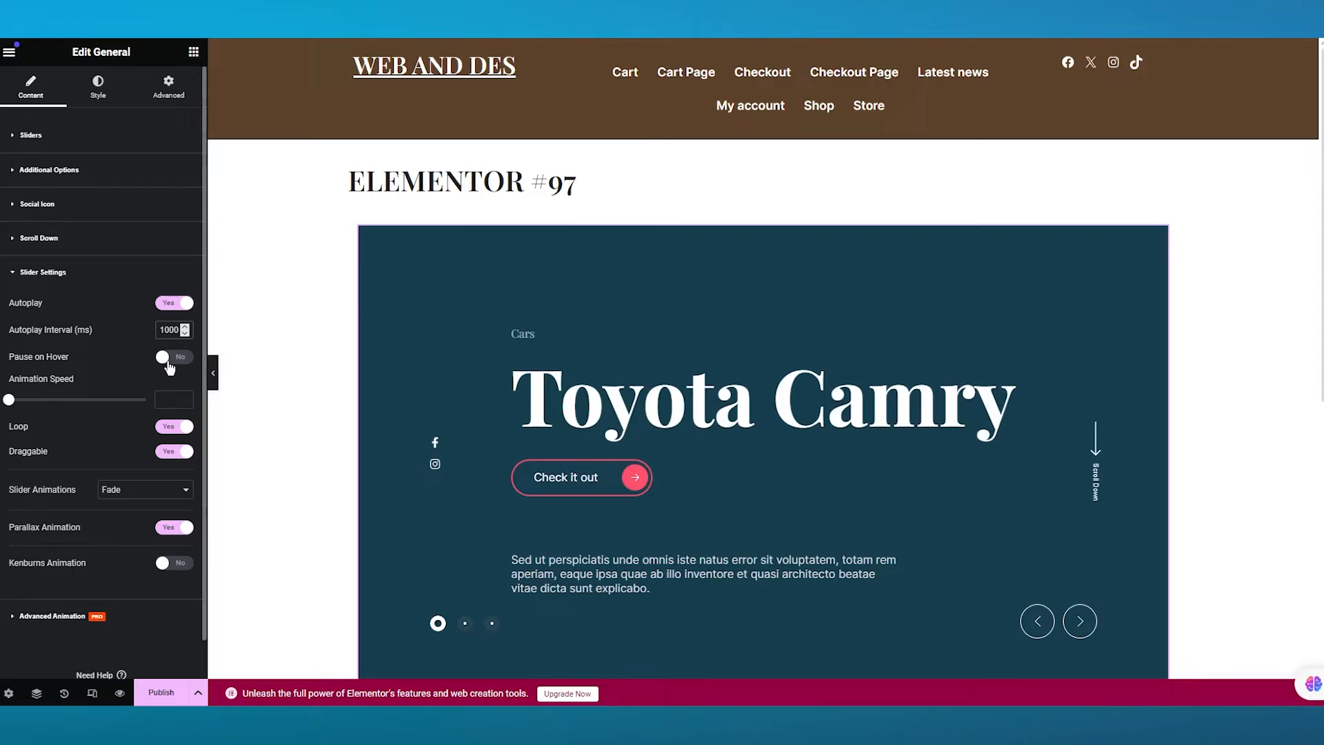
# - Enable Pause on Hover and set the autoplay interval to 3000 ms
pyautogui.click(165, 356)
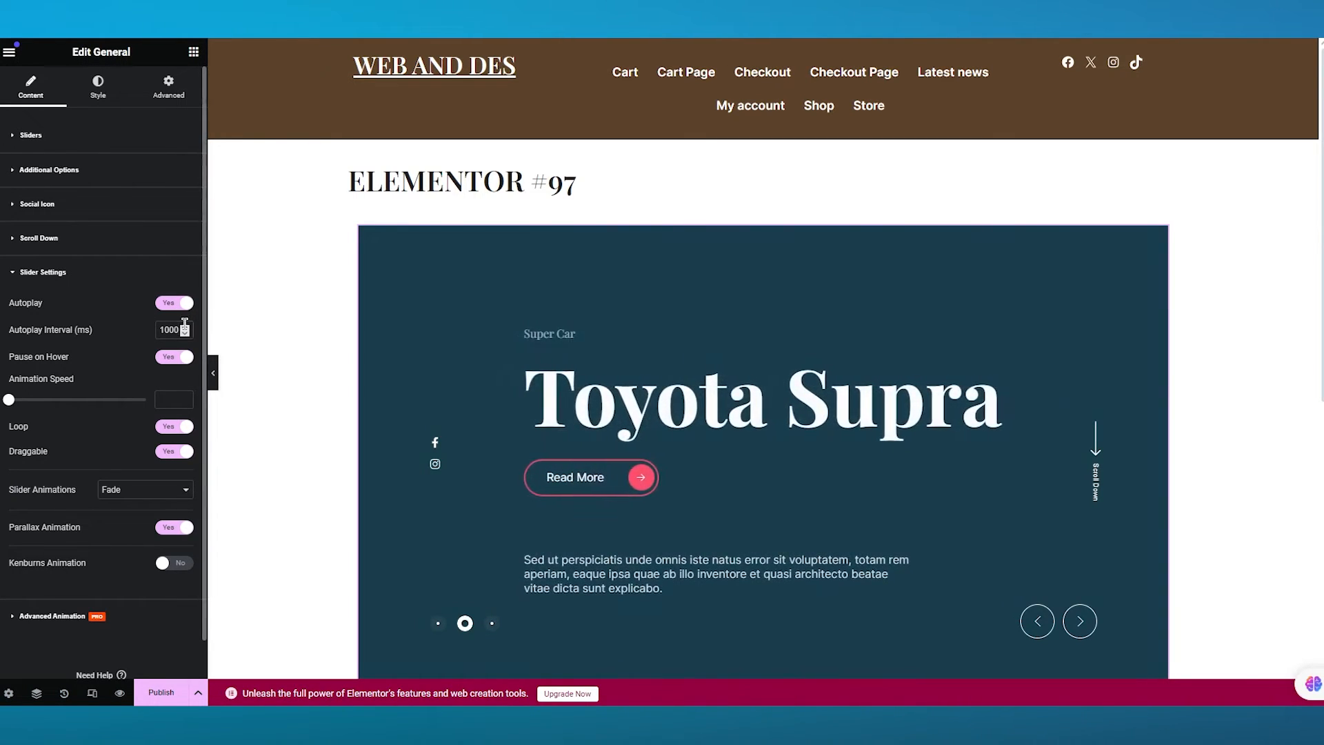
pyautogui.press('BackSpace')
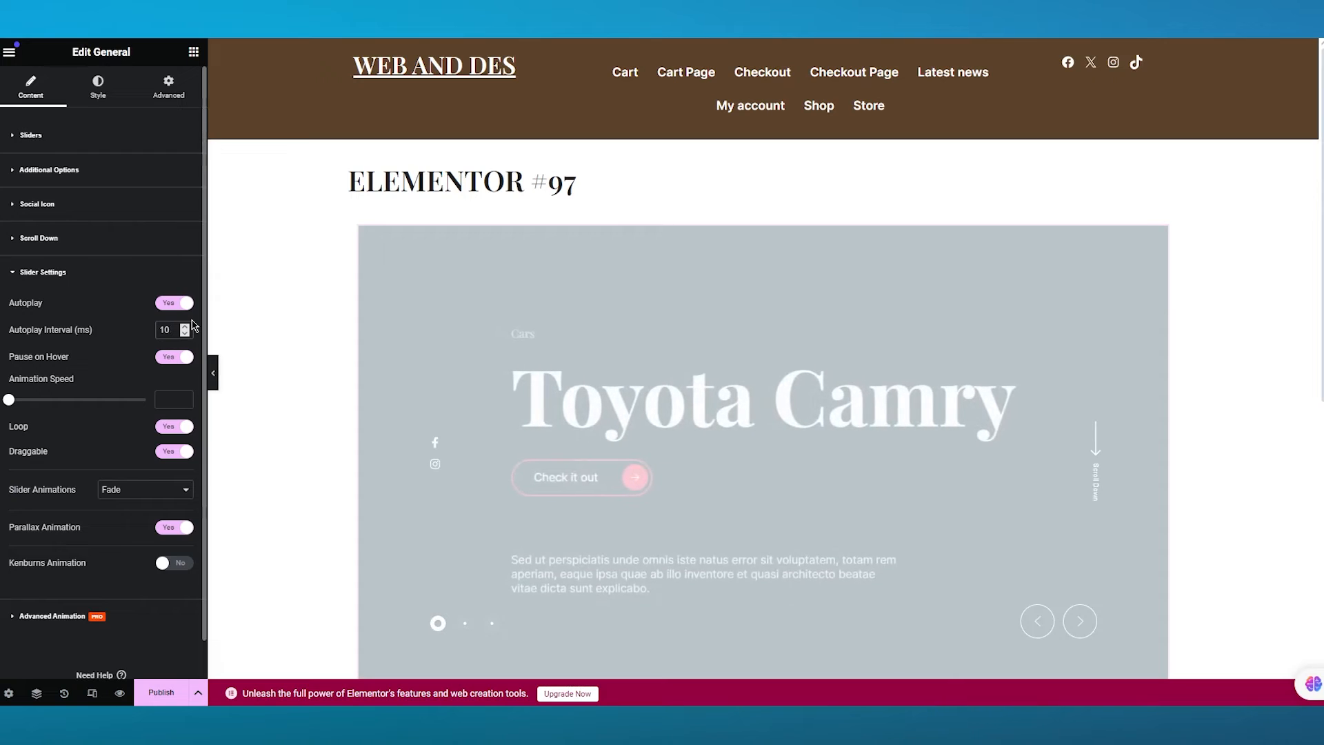
pyautogui.press('BackSpace')
pyautogui.press('BackSpace')
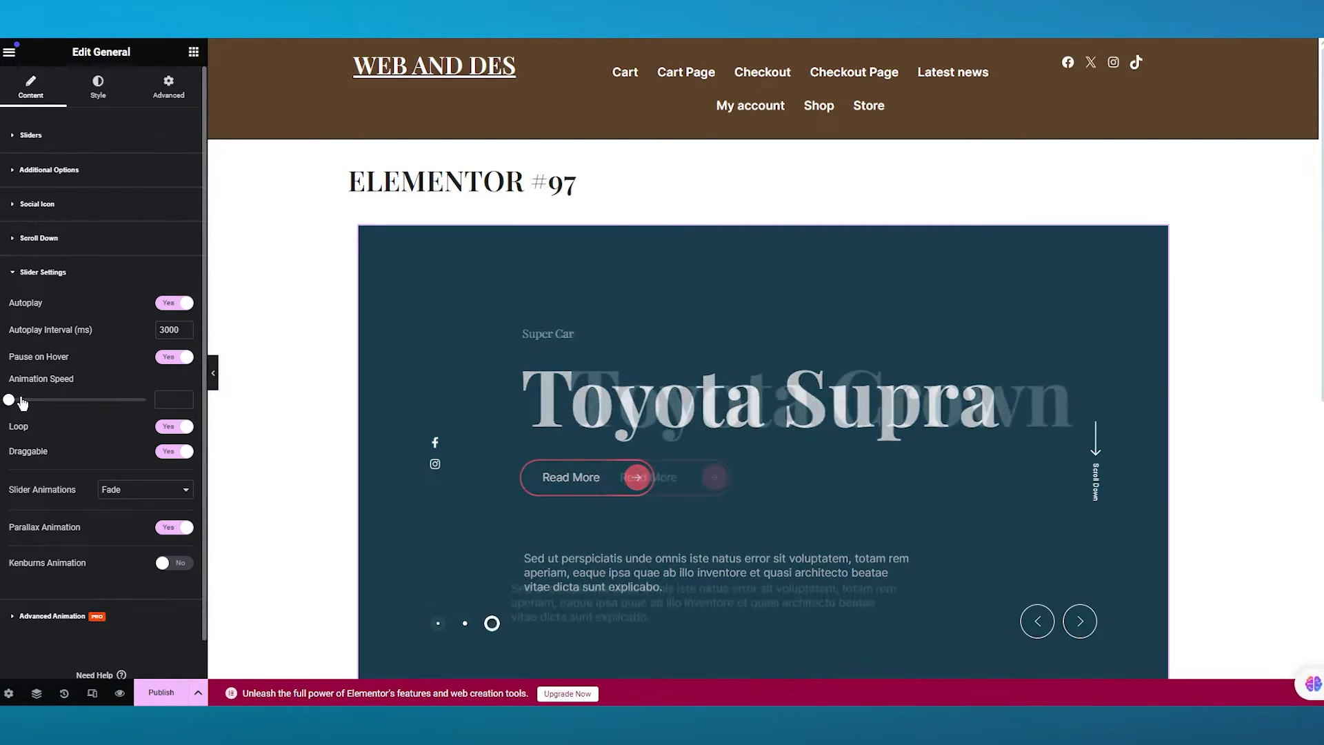
# - Set the slider's animation speed to 0.4
pyautogui.moveTo(9, 401); pyautogui.dragTo(117, 404)
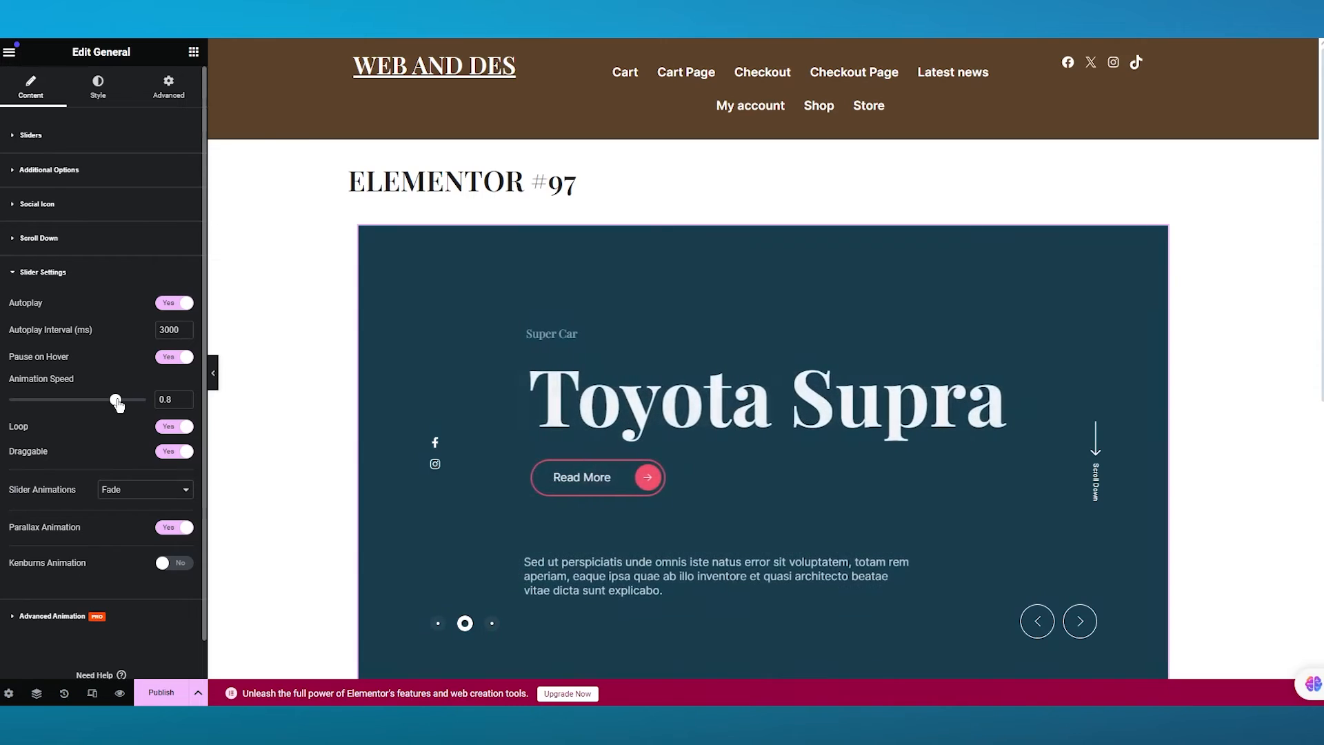
pyautogui.moveTo(117, 404); pyautogui.dragTo(9, 400)
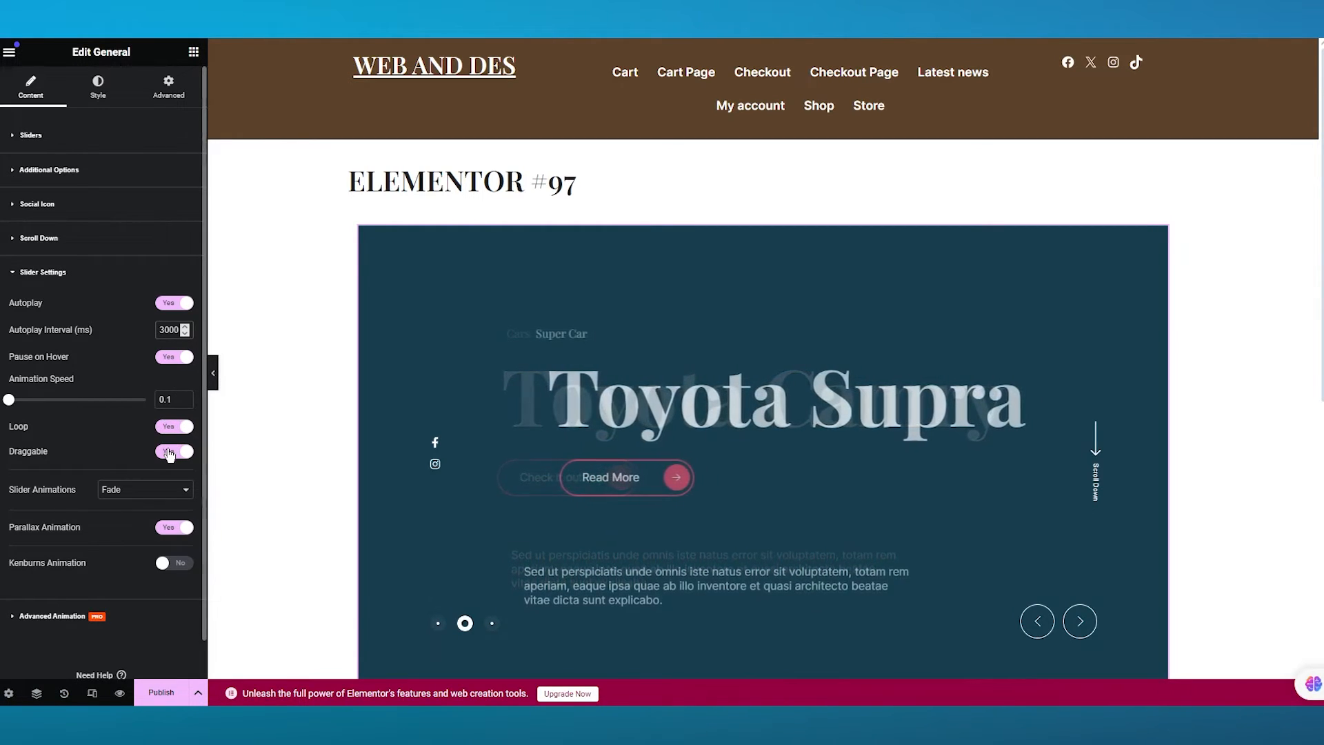
pyautogui.click(39, 400)
pyautogui.moveTo(41, 407); pyautogui.dragTo(55, 407)
pyautogui.scroll(-1, 123, 438)
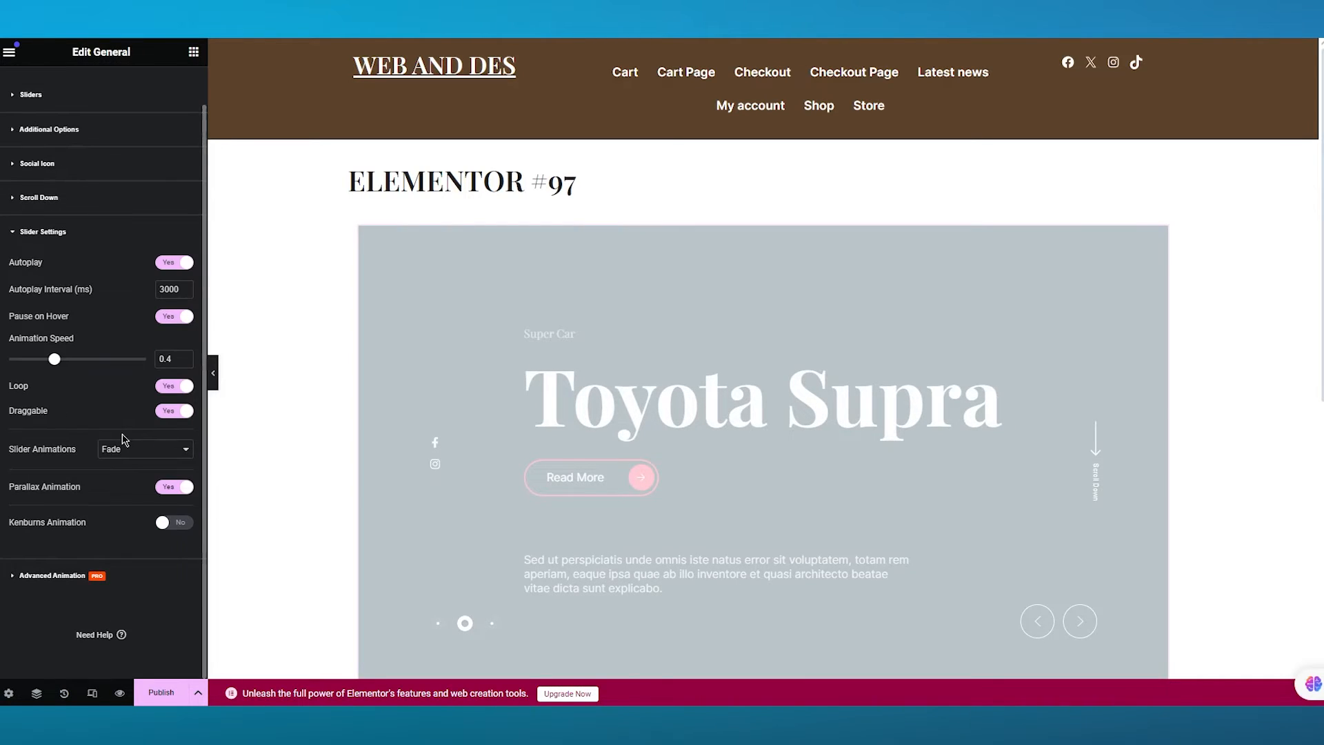
# - Preview the Slide, Scale, Push and Pull slider animations and settle on Scale
pyautogui.click(159, 451)
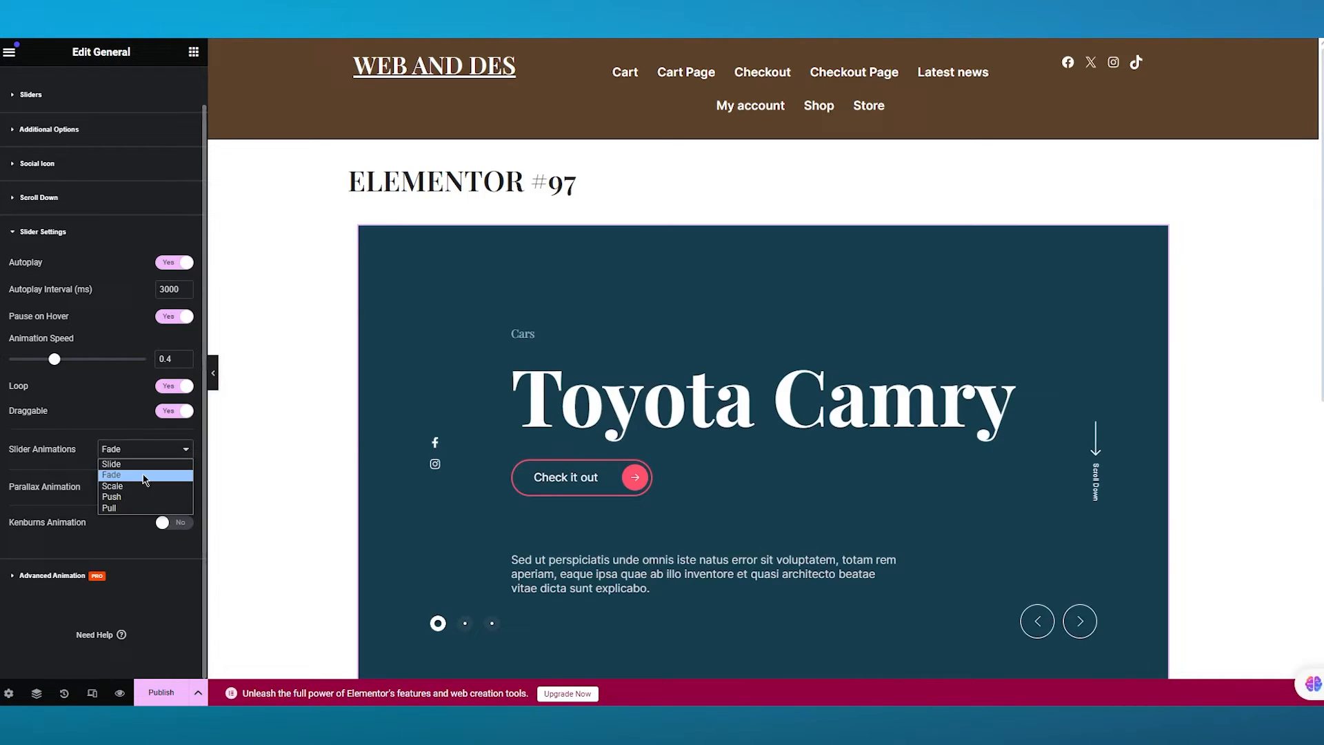
pyautogui.click(124, 464)
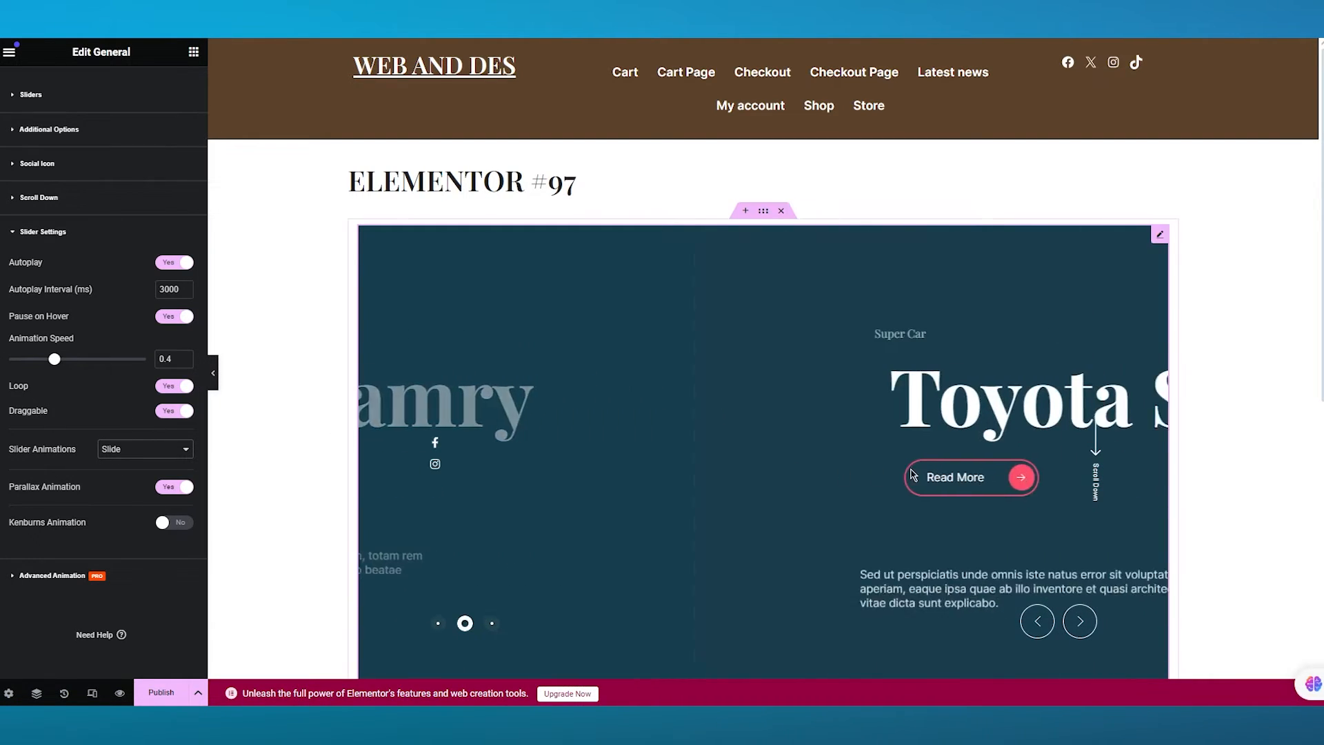
pyautogui.click(162, 449)
pyautogui.click(113, 487)
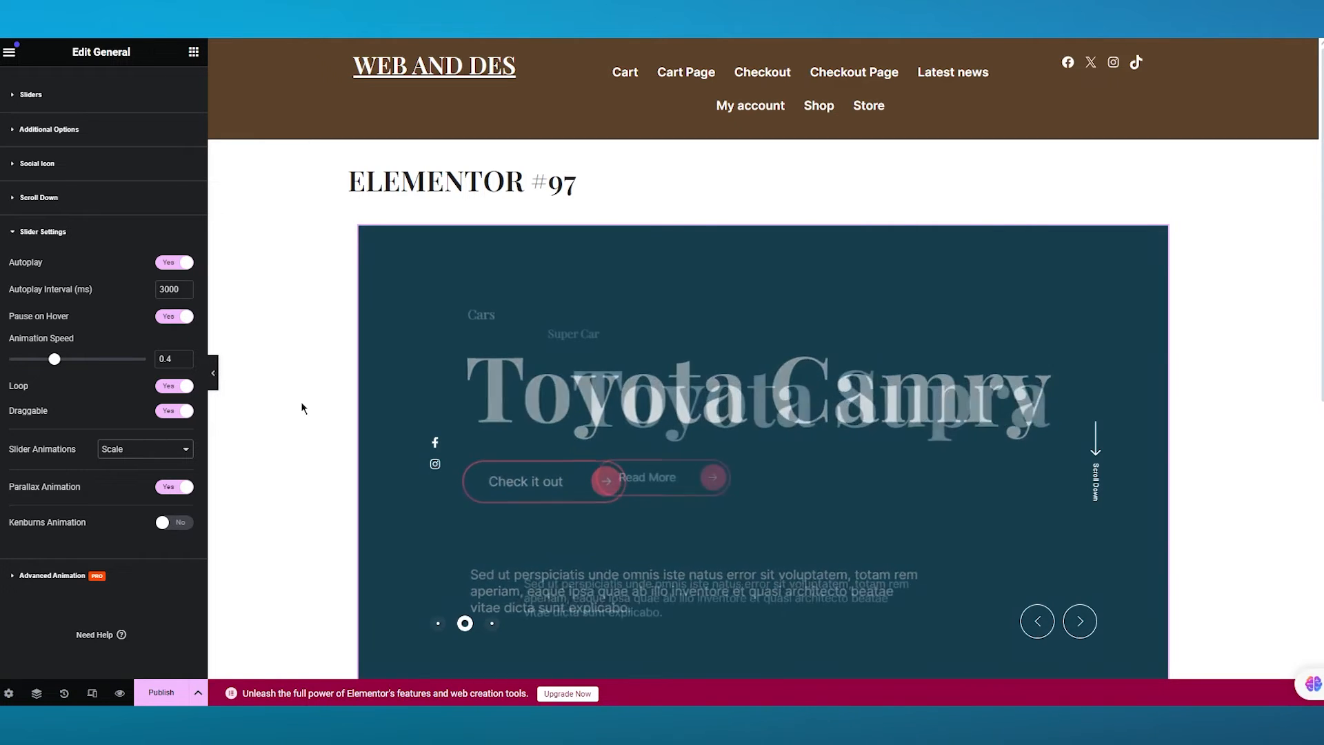
pyautogui.click(188, 452)
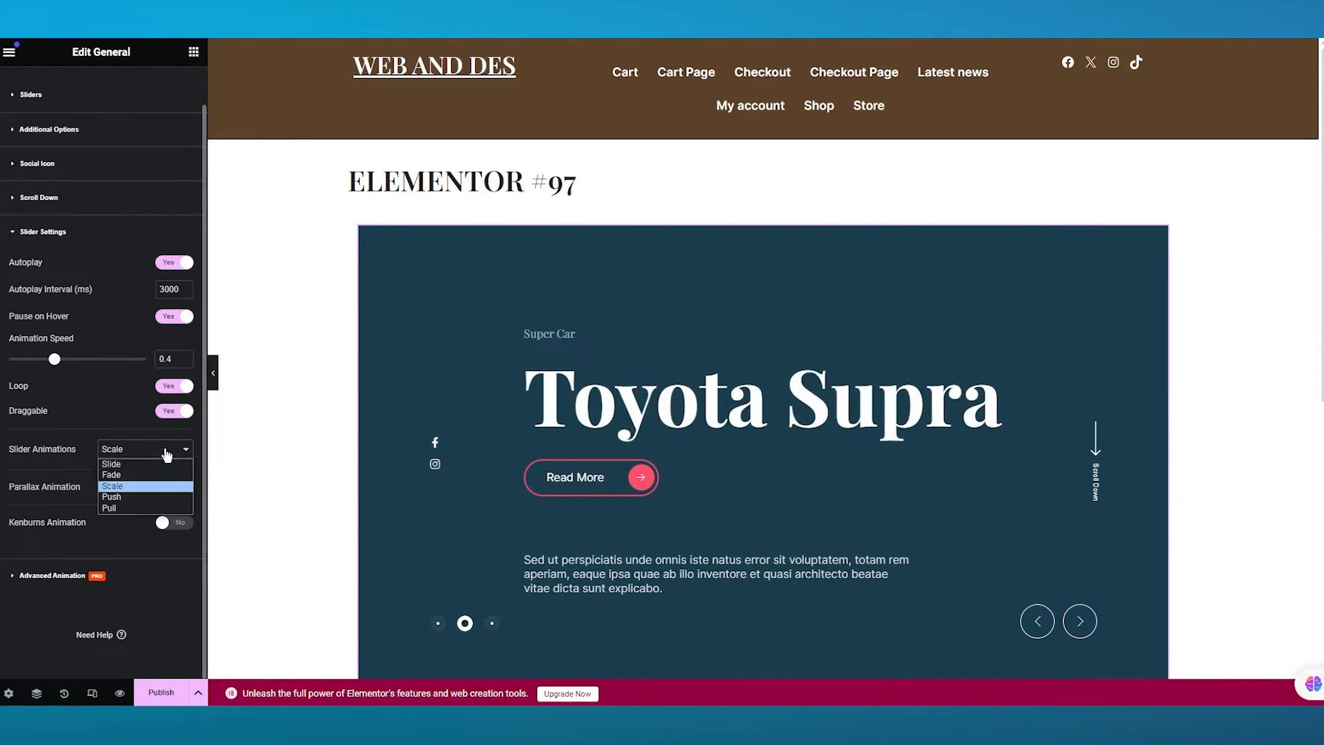
pyautogui.click(138, 501)
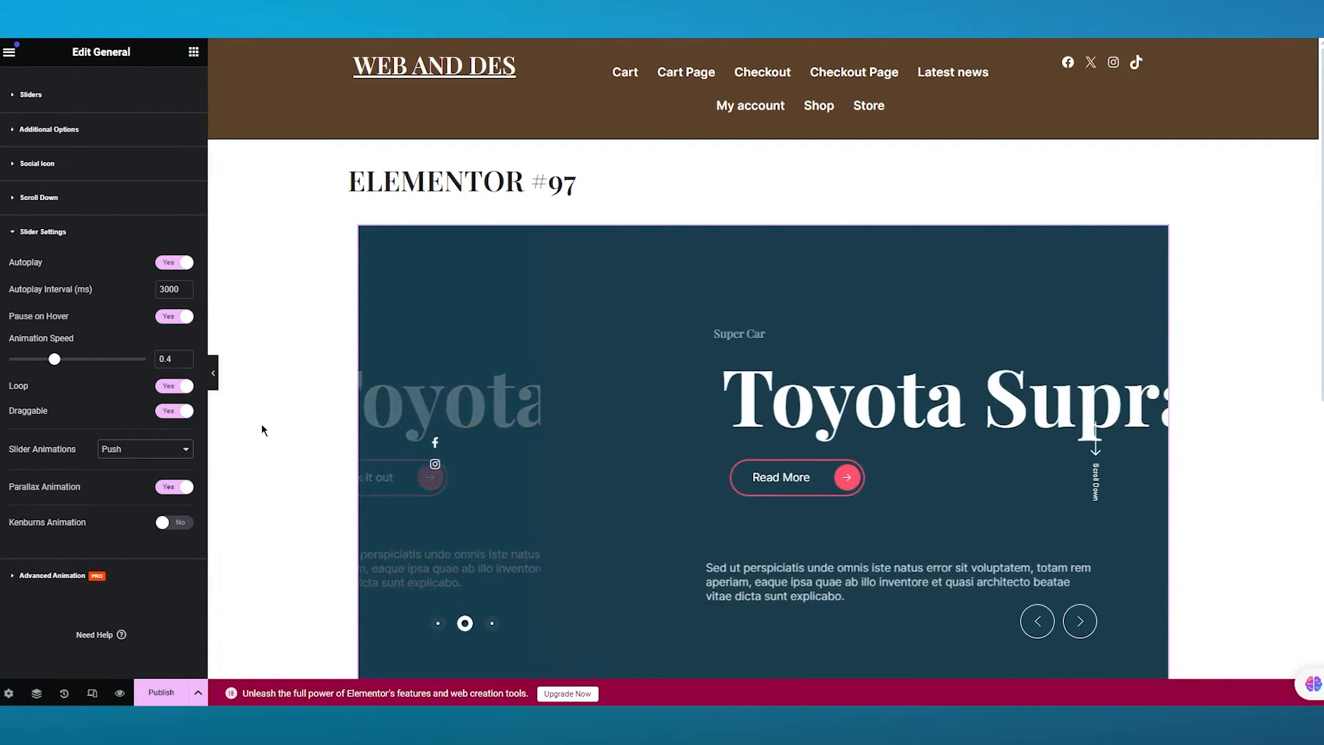
pyautogui.click(188, 449)
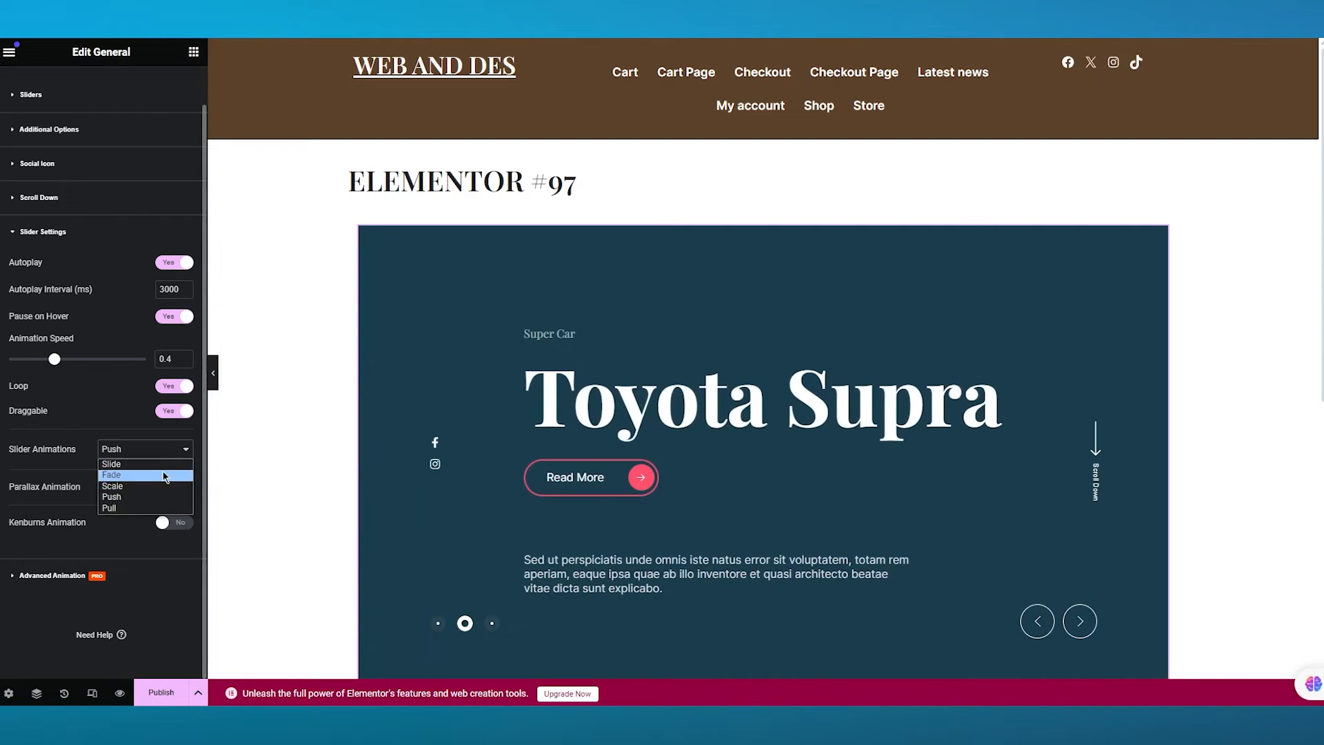
pyautogui.click(138, 509)
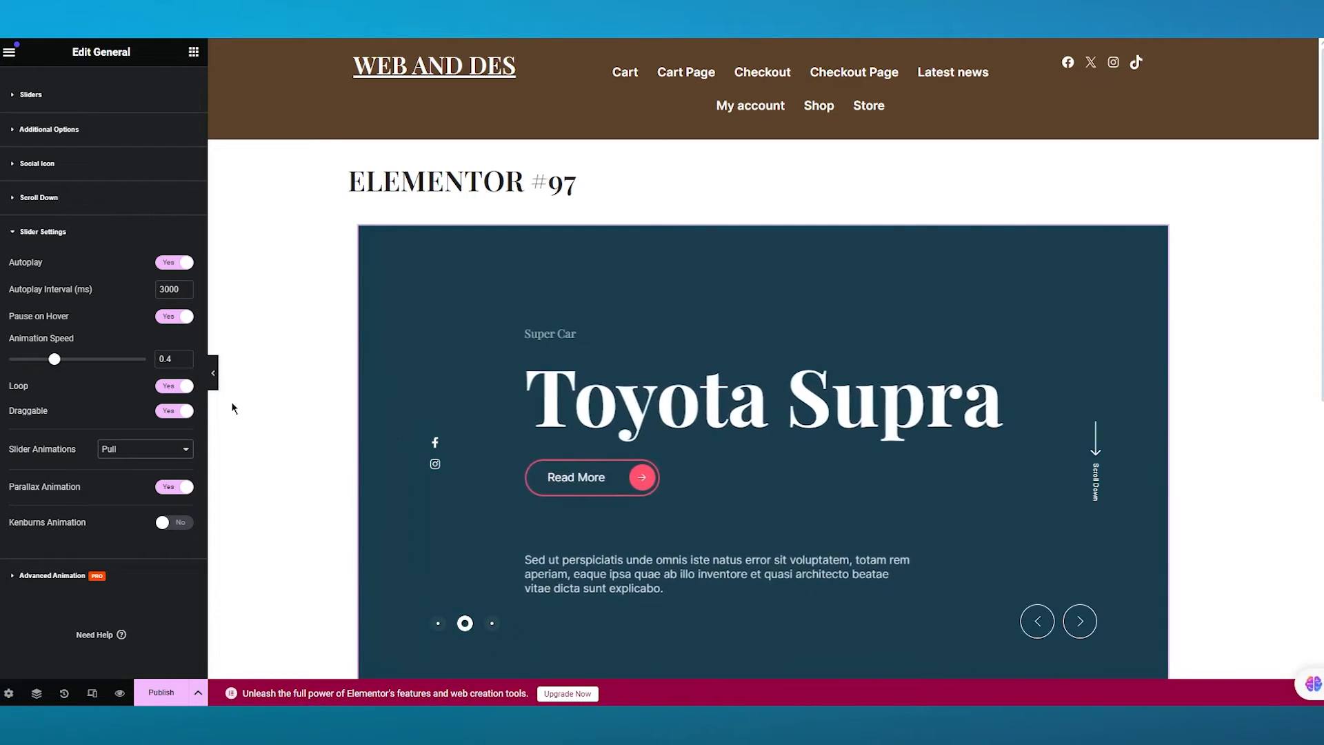
pyautogui.click(158, 454)
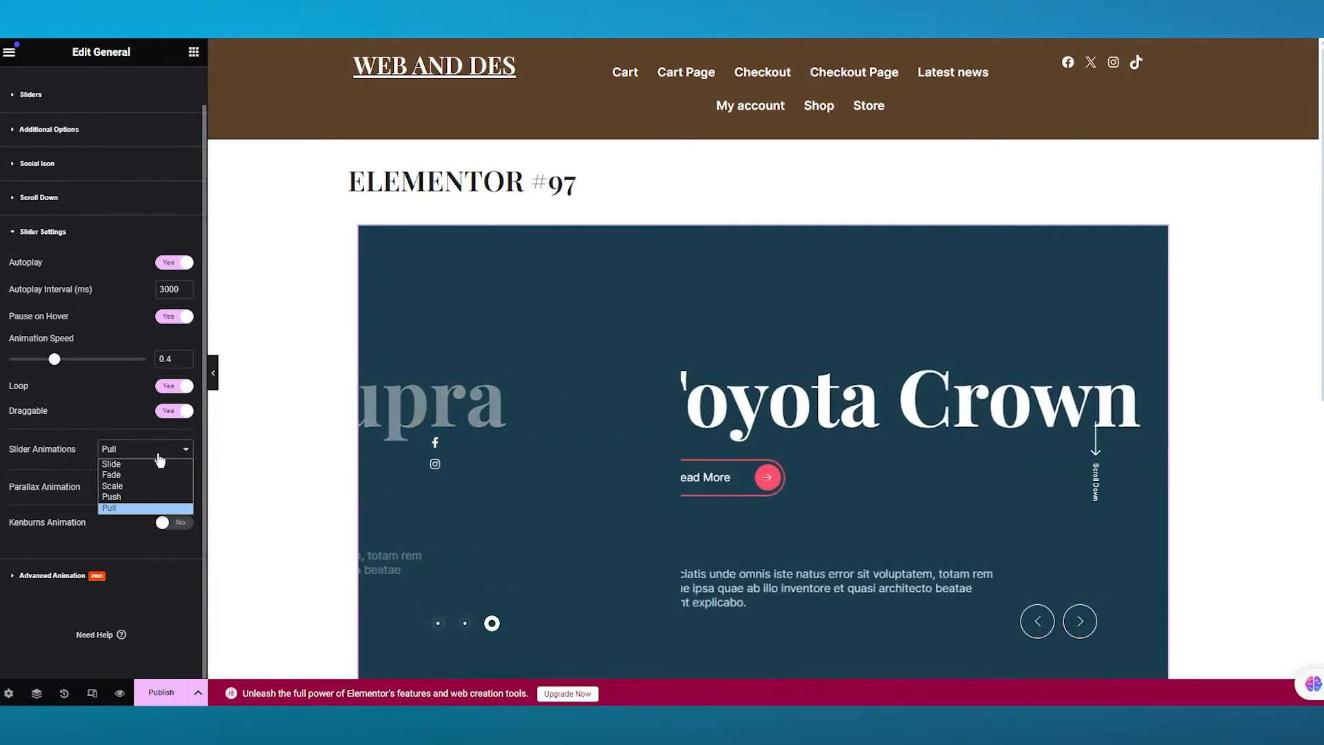
pyautogui.click(122, 487)
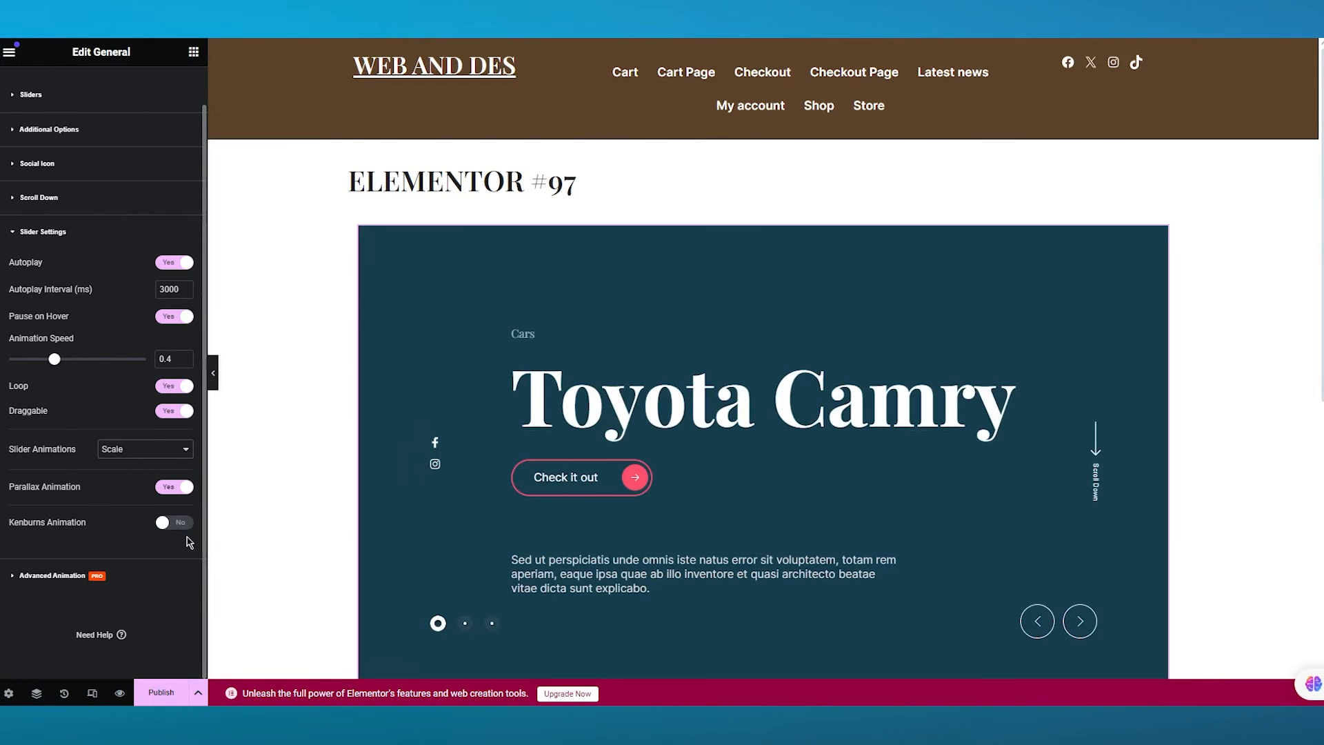
# - Enable Kenburns Animation and collapse the Slider Settings section
pyautogui.click(174, 524)
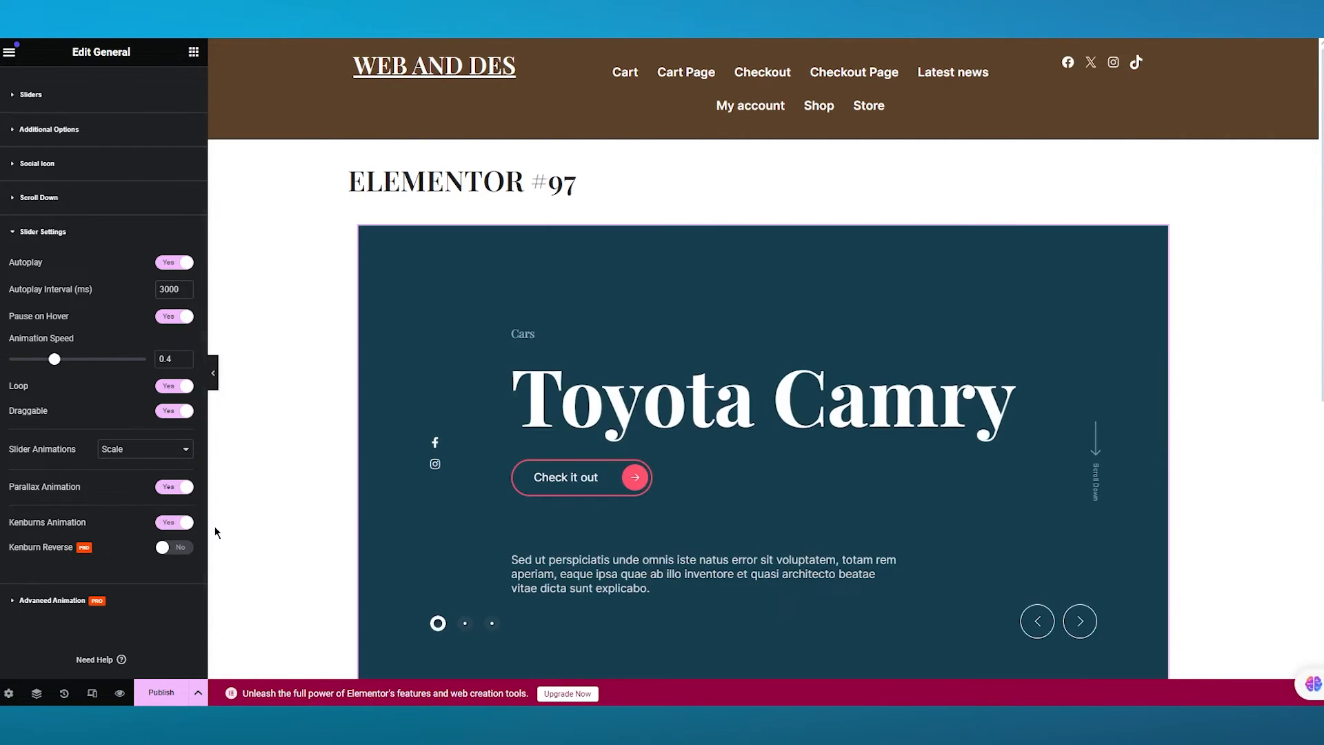
pyautogui.scroll(-2, 260, 470)
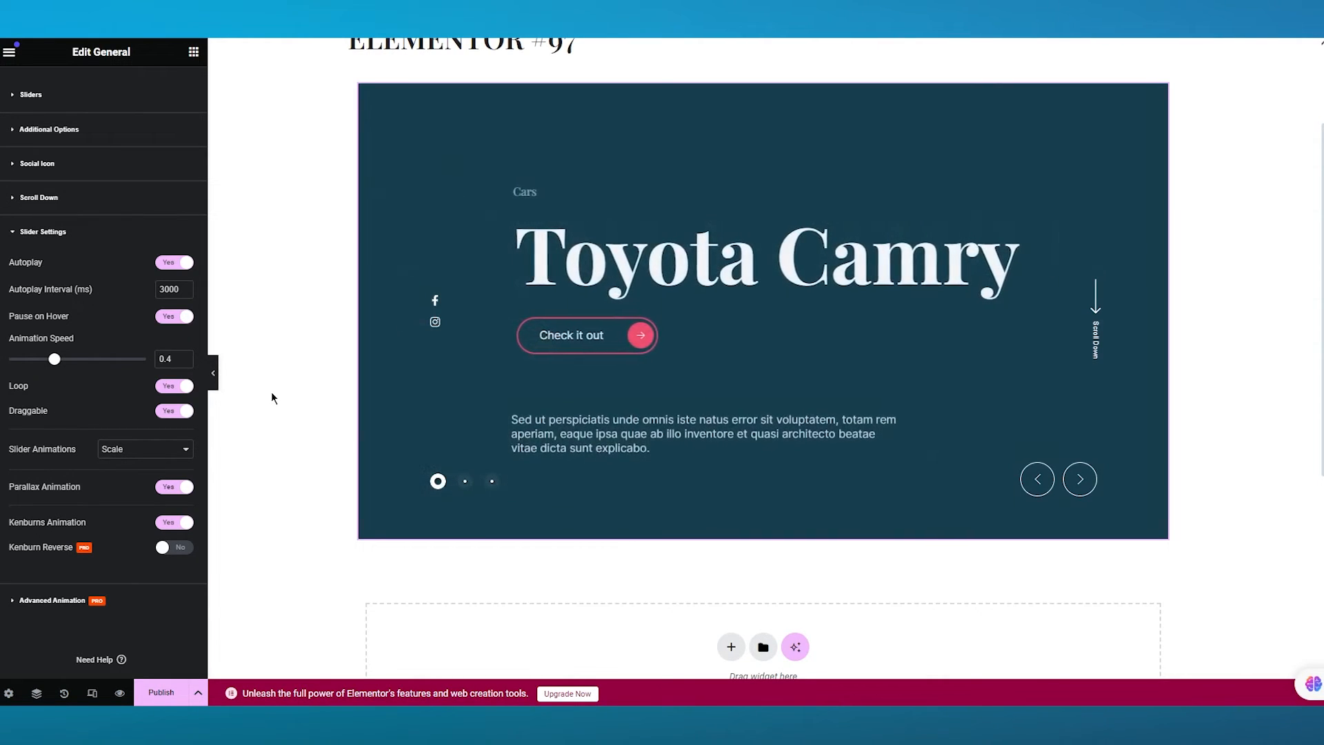
pyautogui.scroll(1, 147, 490)
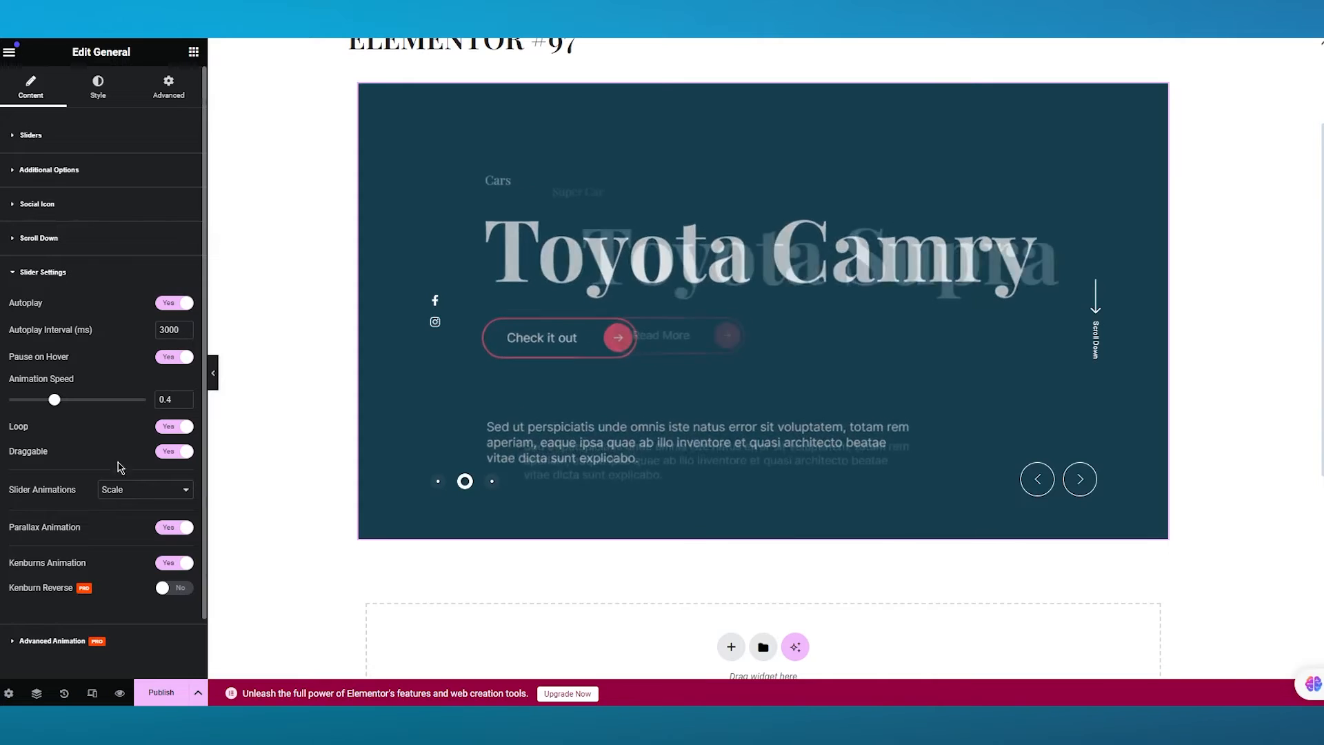
pyautogui.click(24, 273)
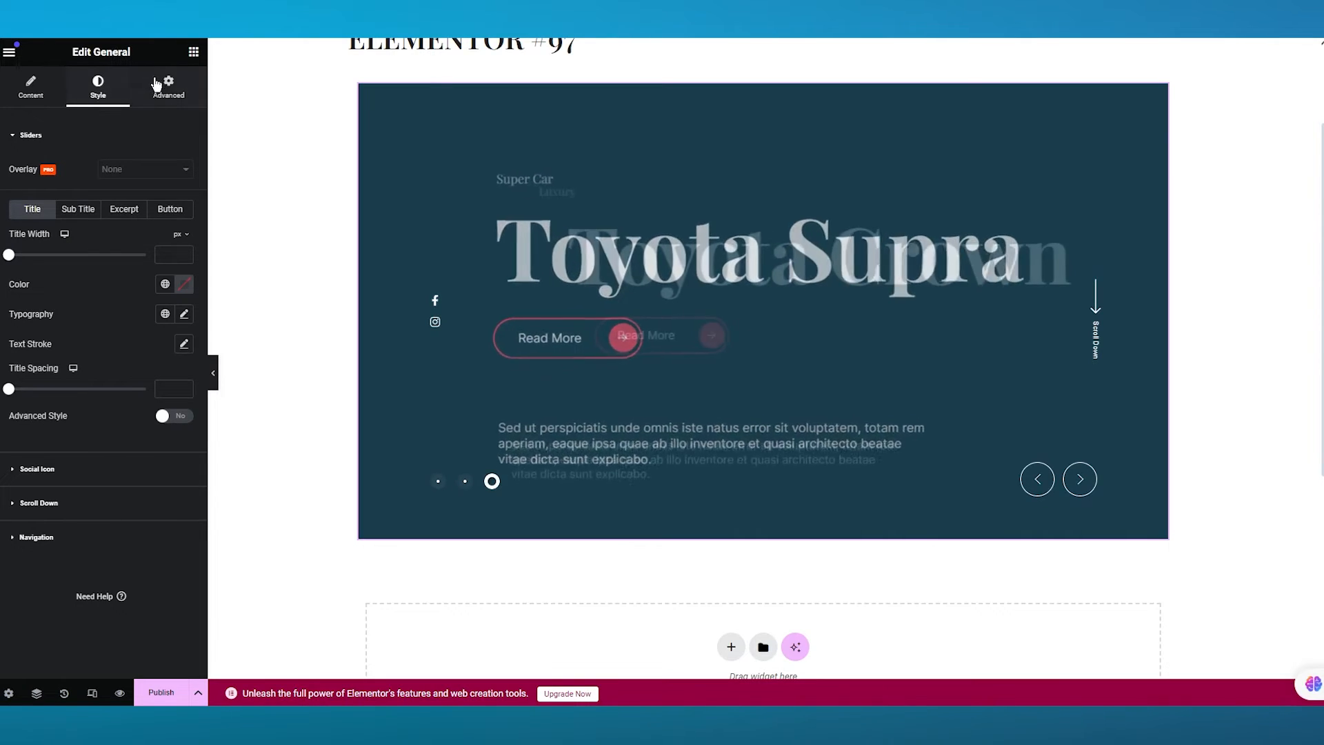
# - Look through the widget's Style and Advanced settings, then deselect the slider
pyautogui.click(168, 88)
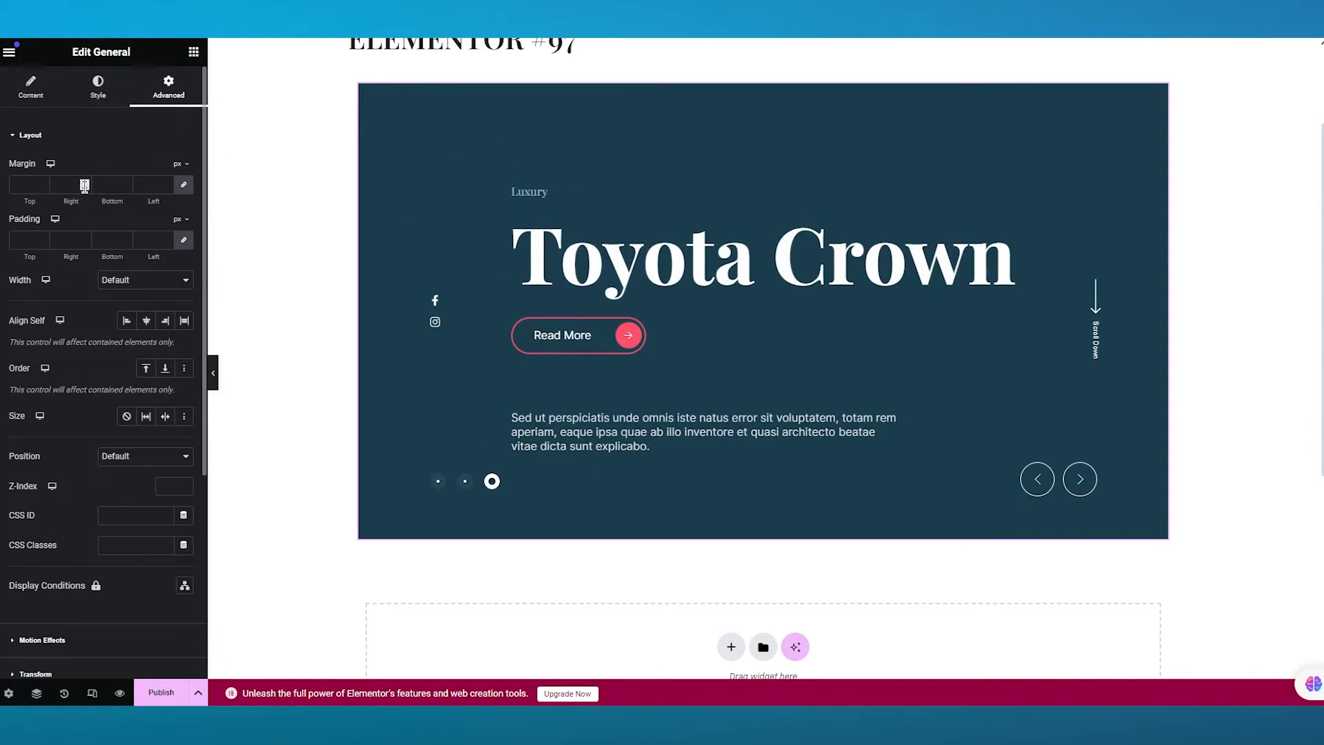
pyautogui.scroll(2, 840, 269)
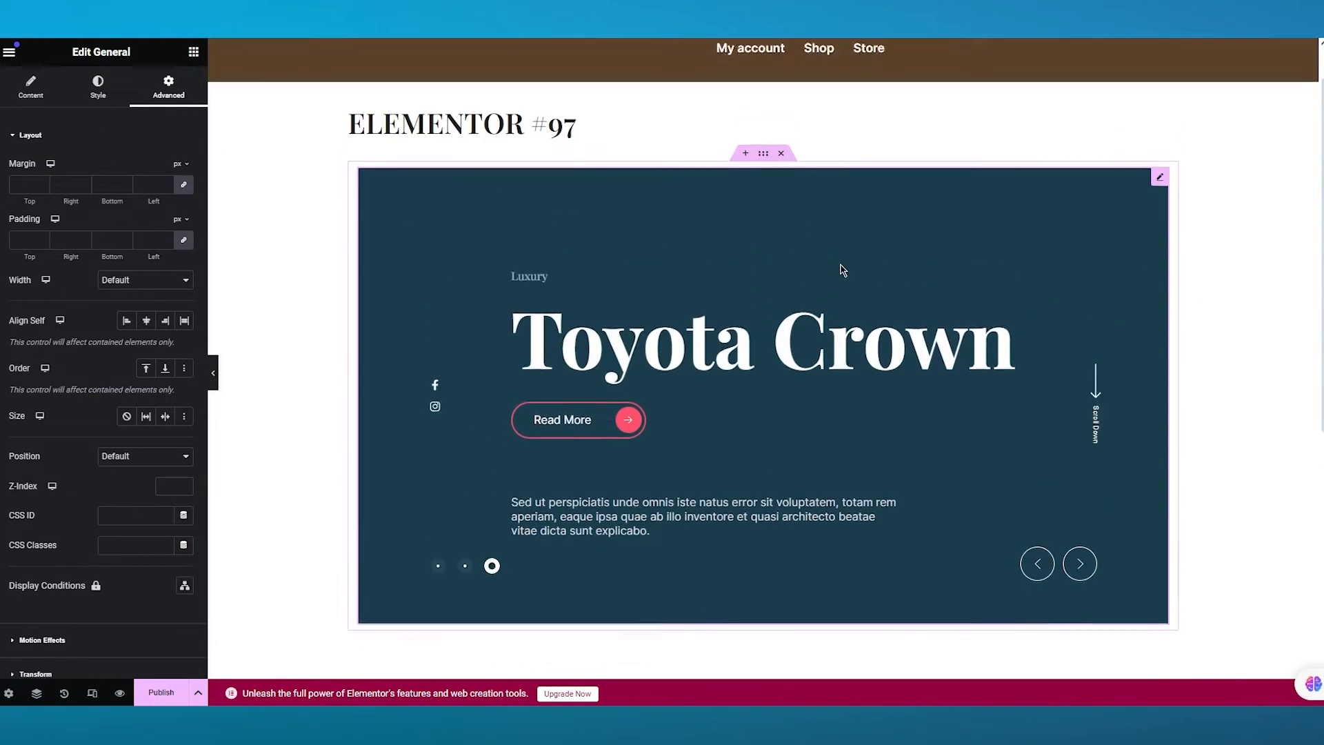
pyautogui.click(325, 281)
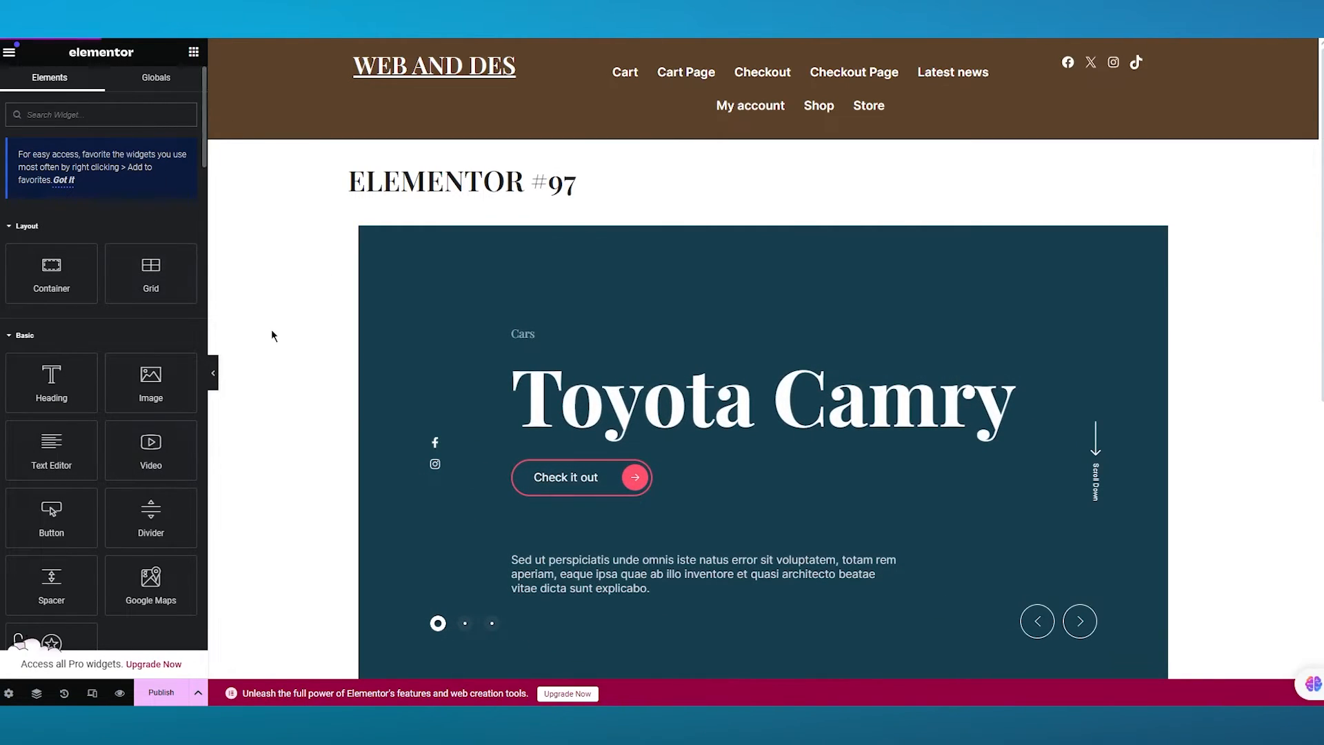
# - Add the Prime Slider Dragon widget to the page below the car slider
pyautogui.scroll(-3, 271, 329)
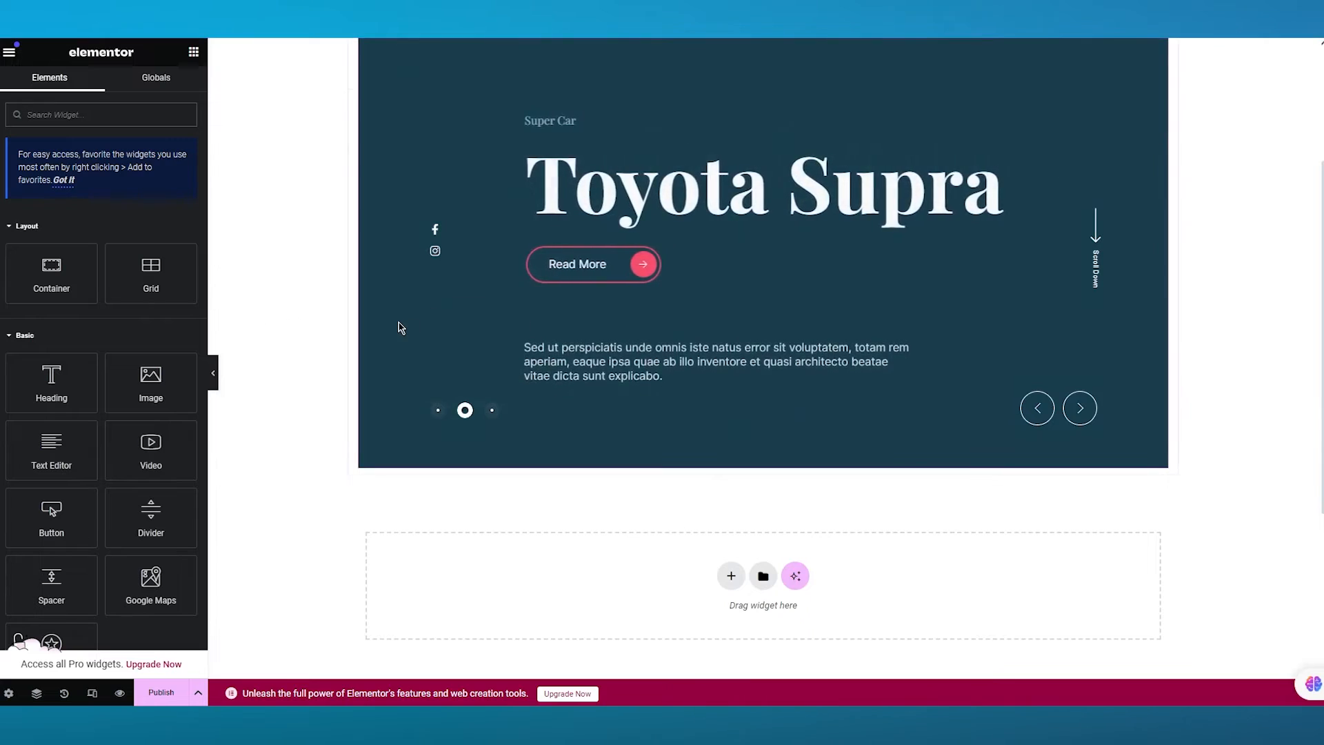
pyautogui.scroll(3, 401, 327)
pyautogui.scroll(-10, 102, 417)
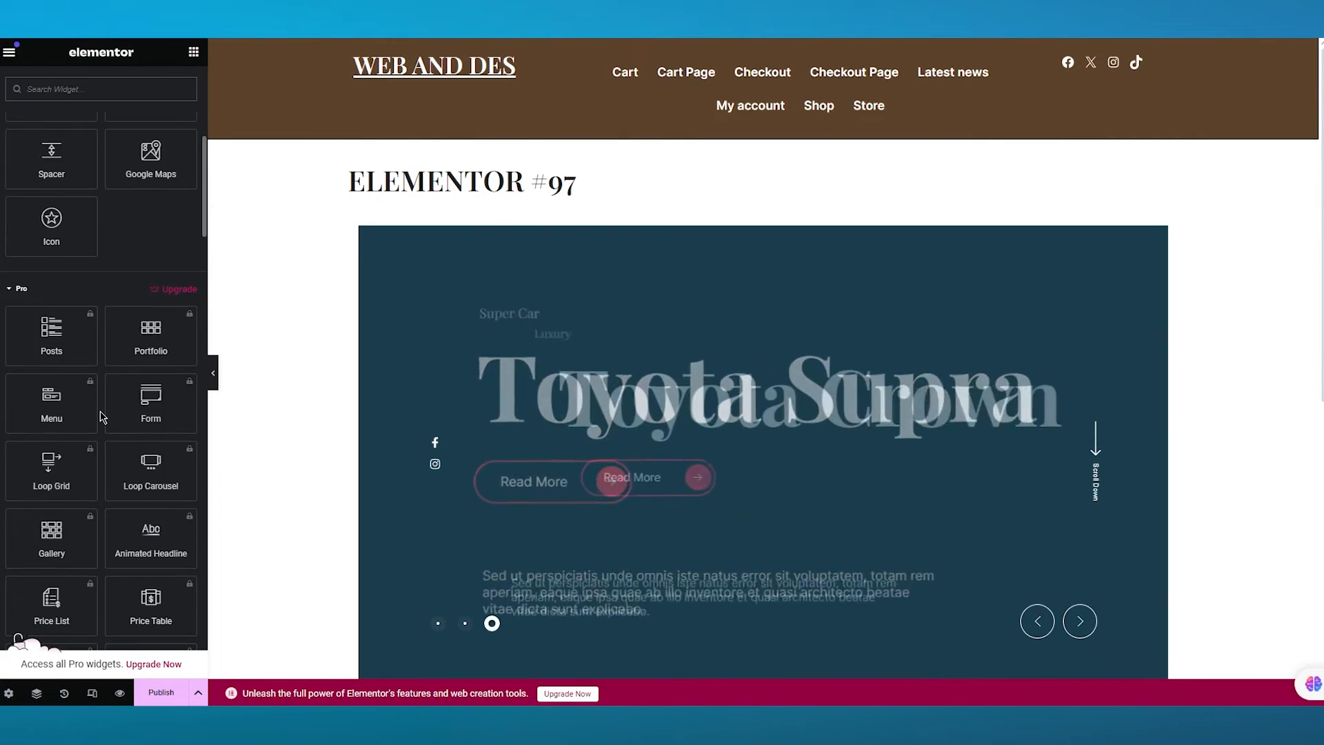
pyautogui.scroll(-10, 100, 416)
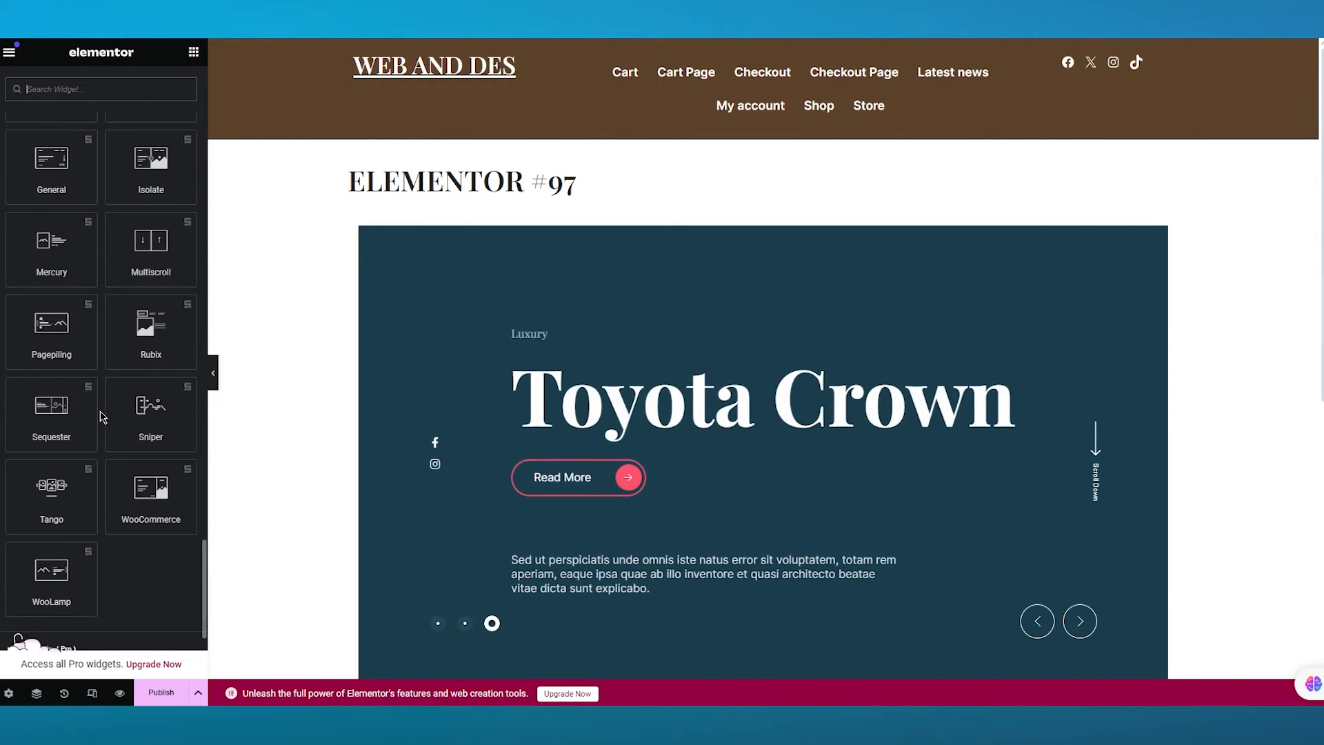
pyautogui.scroll(4, 131, 381)
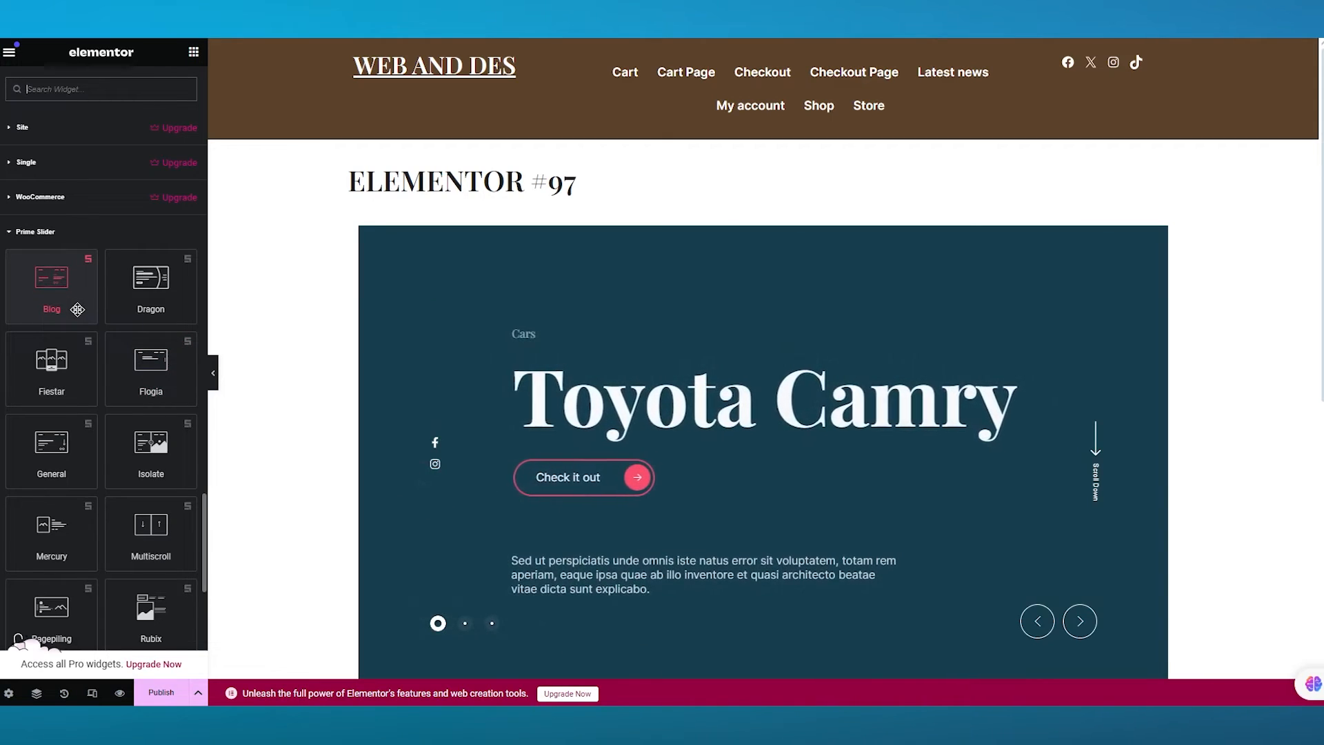
pyautogui.scroll(-1, 83, 324)
pyautogui.moveTo(137, 228); pyautogui.dragTo(398, 387)
# - Preview the new Dragon slider on the page and open its Style settings
pyautogui.scroll(-5, 656, 407)
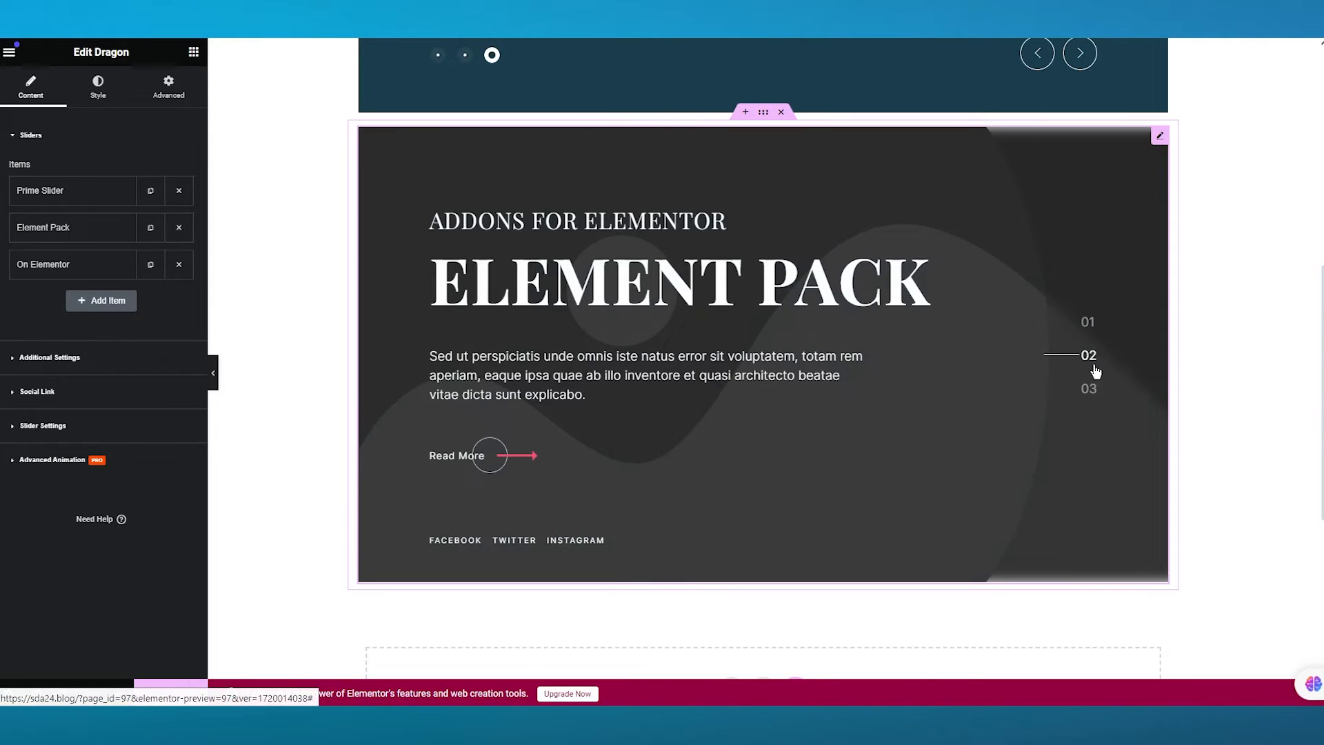
pyautogui.scroll(8, 1097, 347)
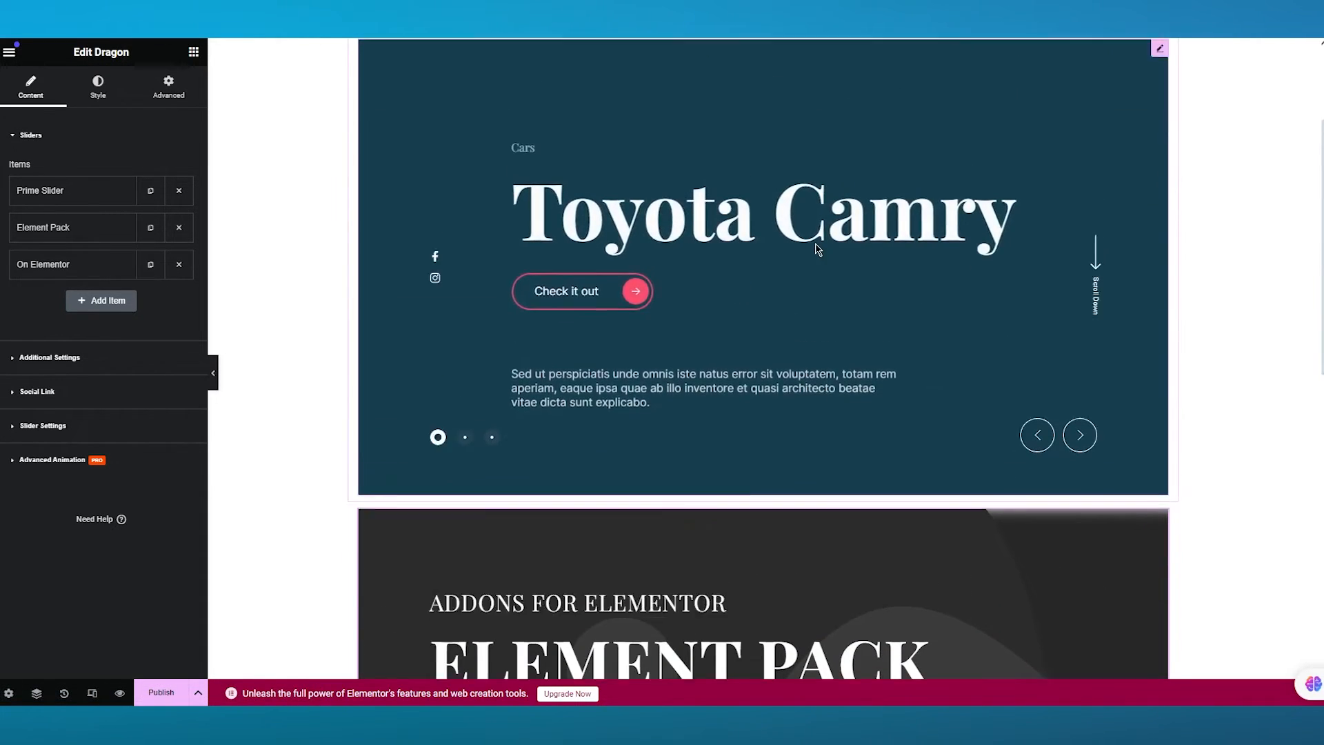
pyautogui.scroll(-8, 857, 398)
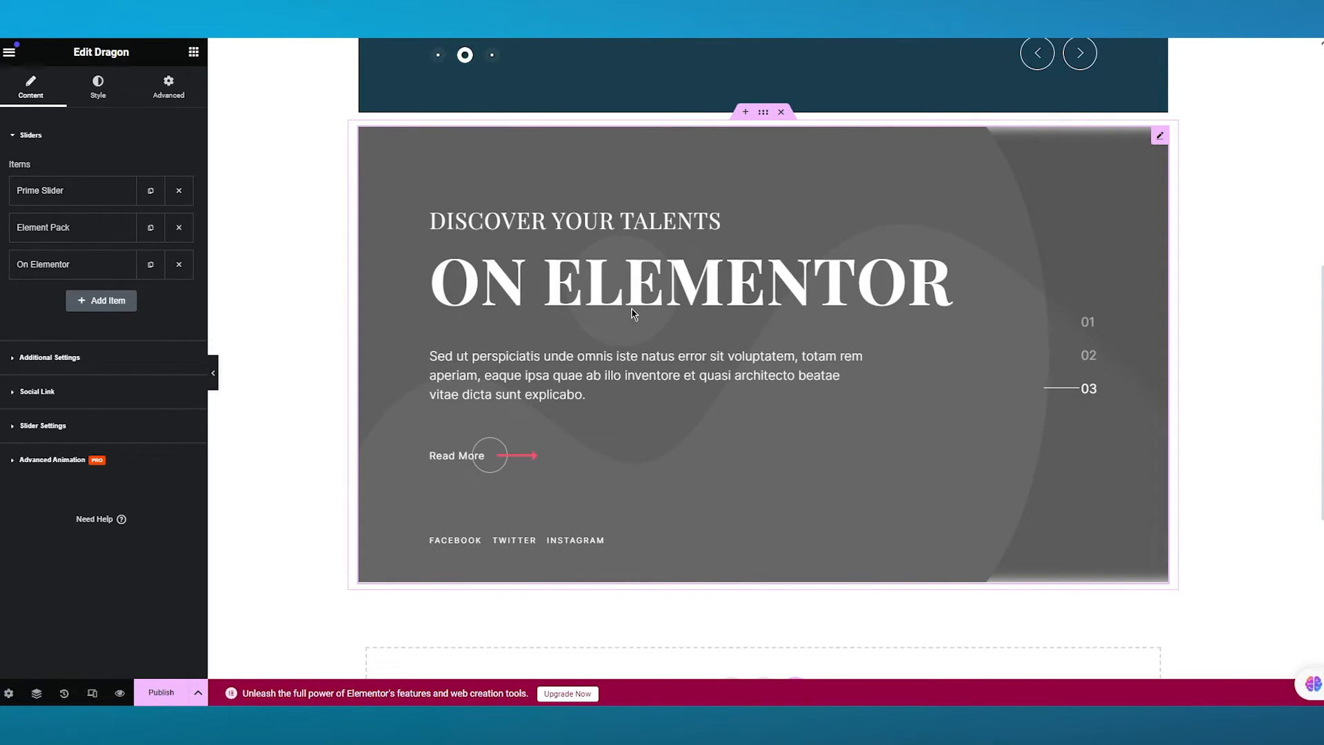
pyautogui.scroll(1, 273, 262)
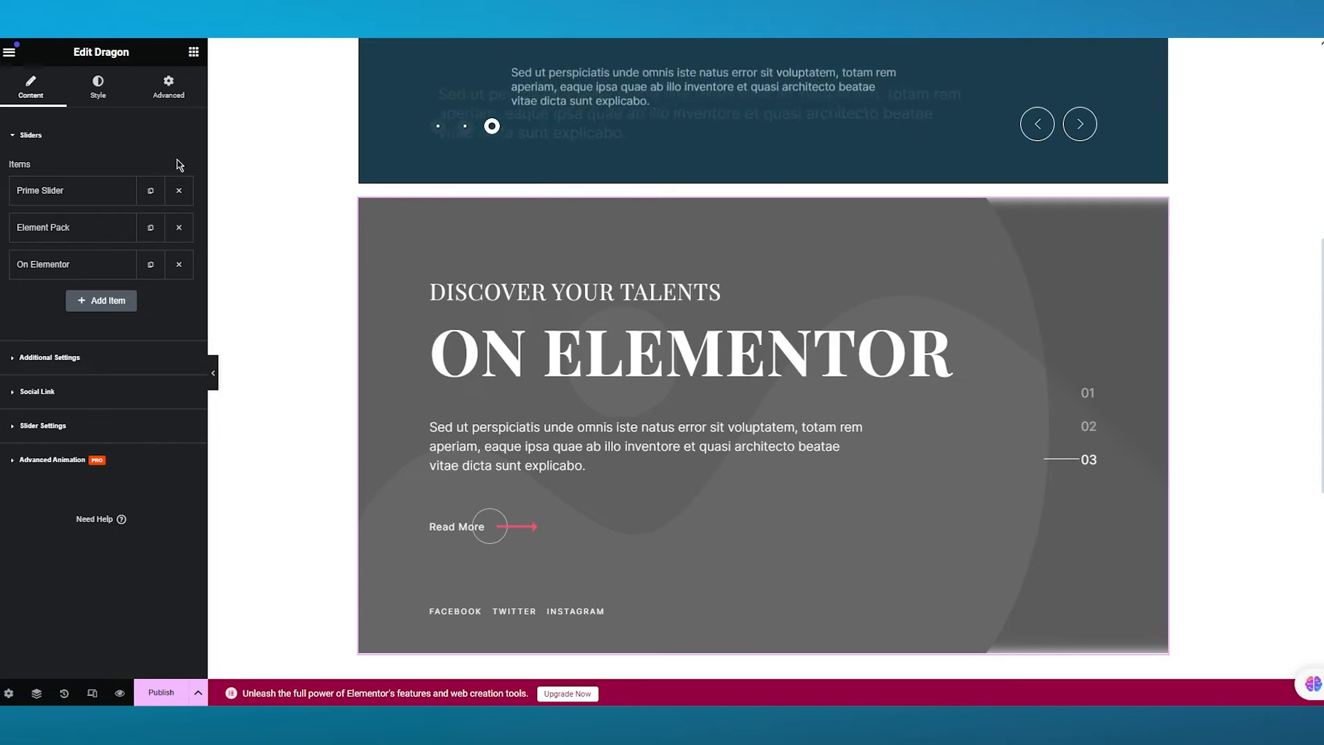
pyautogui.click(98, 87)
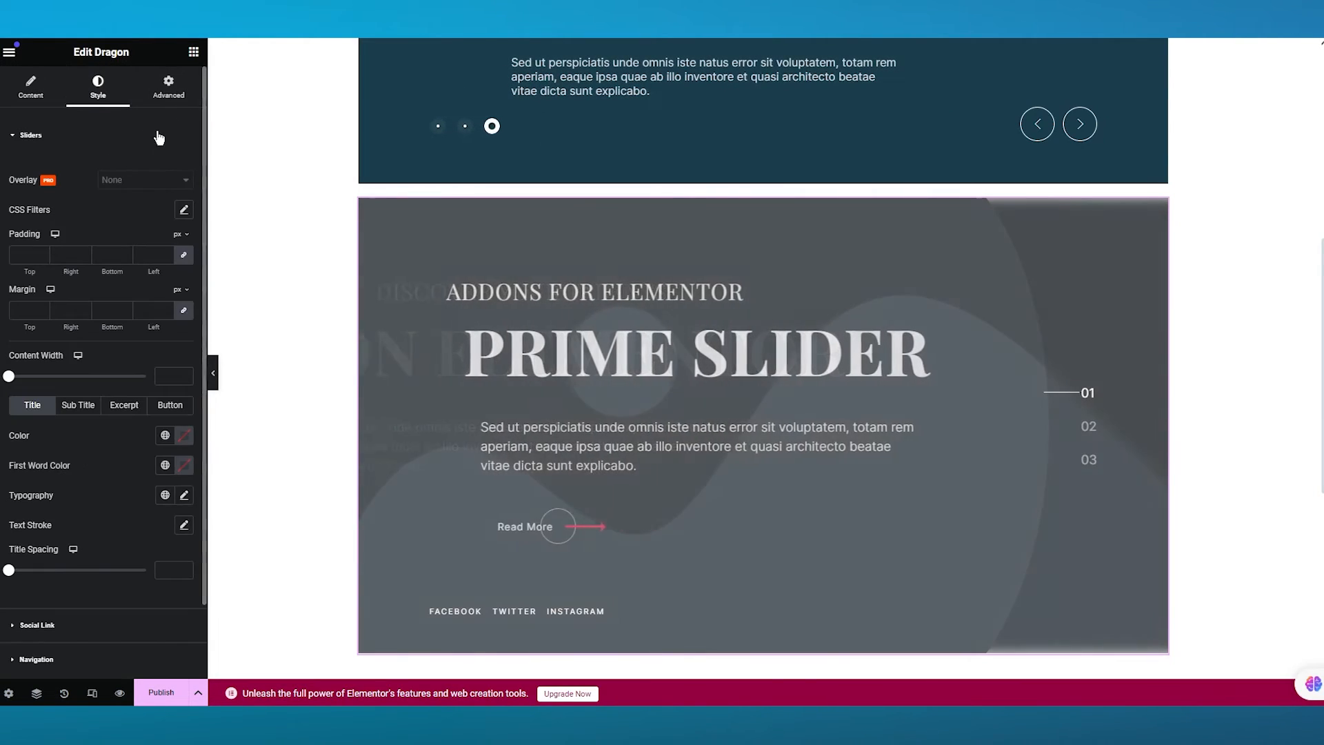
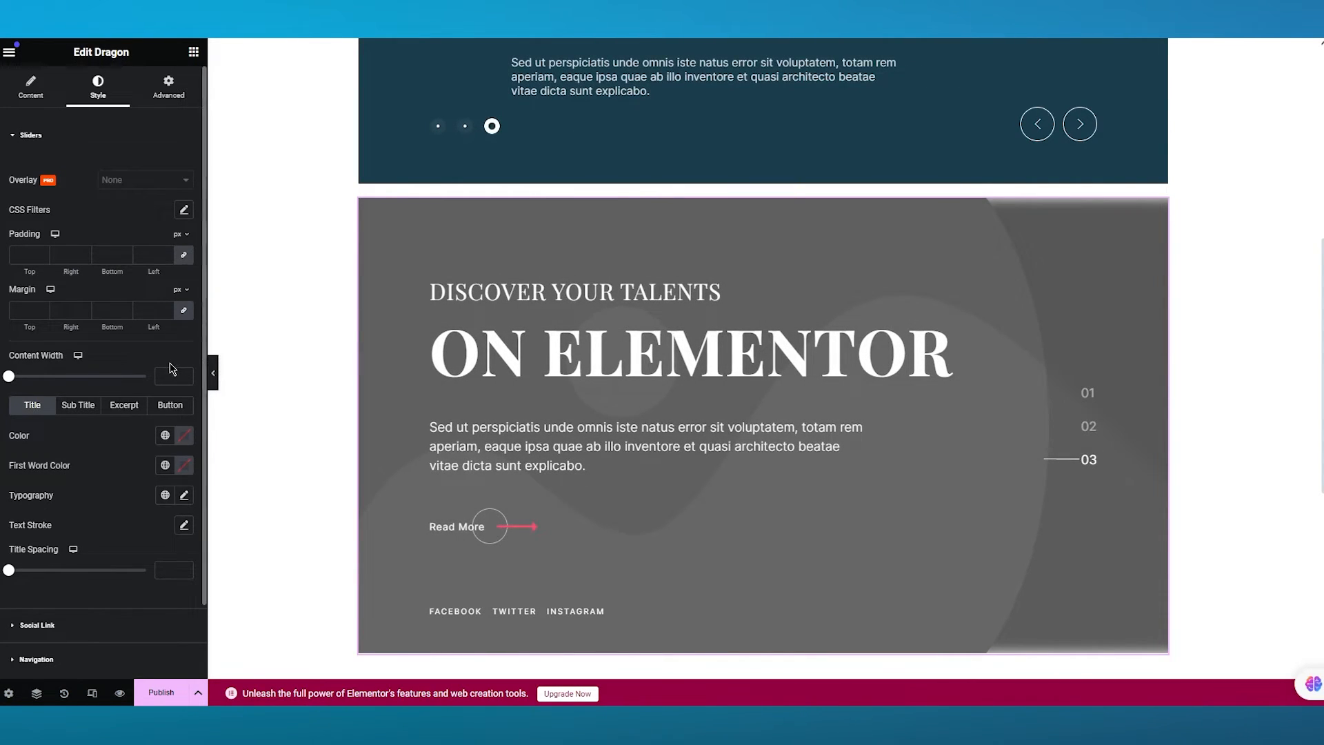
# - Add the Prime Slider Multiscroll widget to the page from the widget panel
pyautogui.click(39, 93)
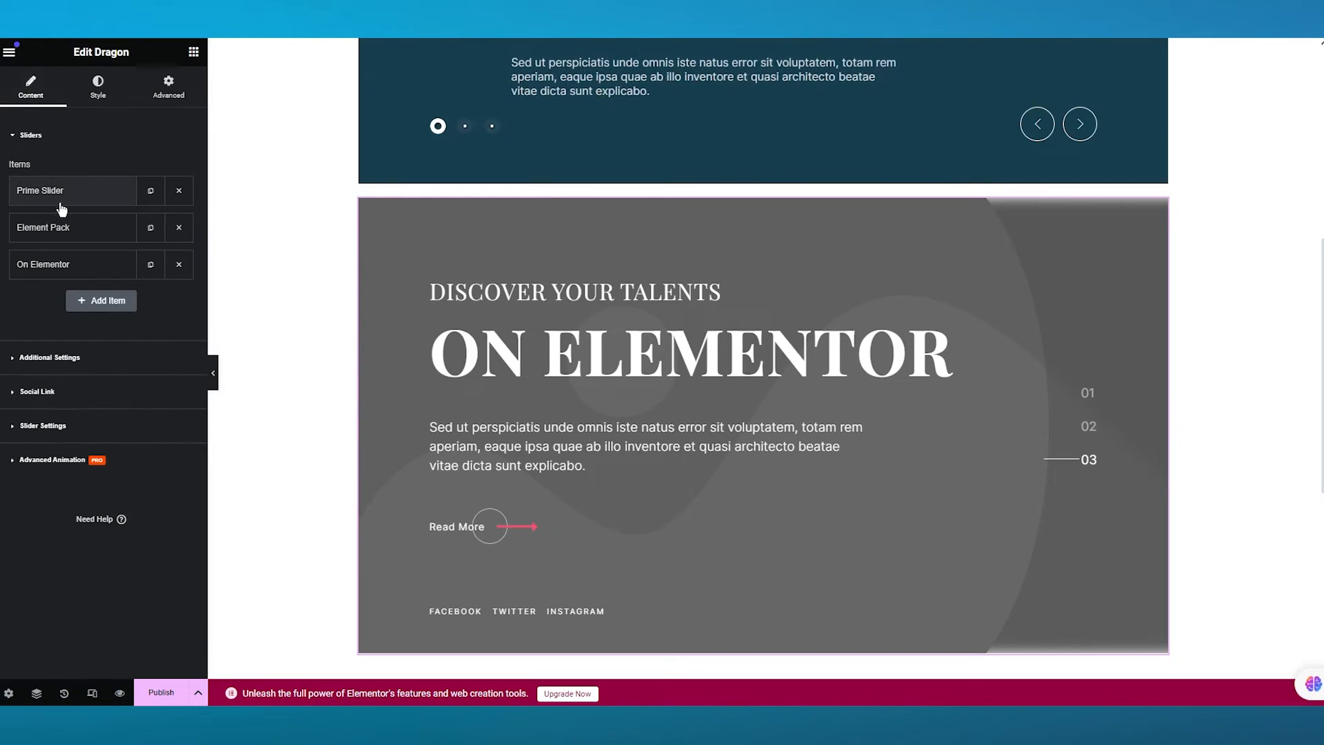
pyautogui.click(9, 52)
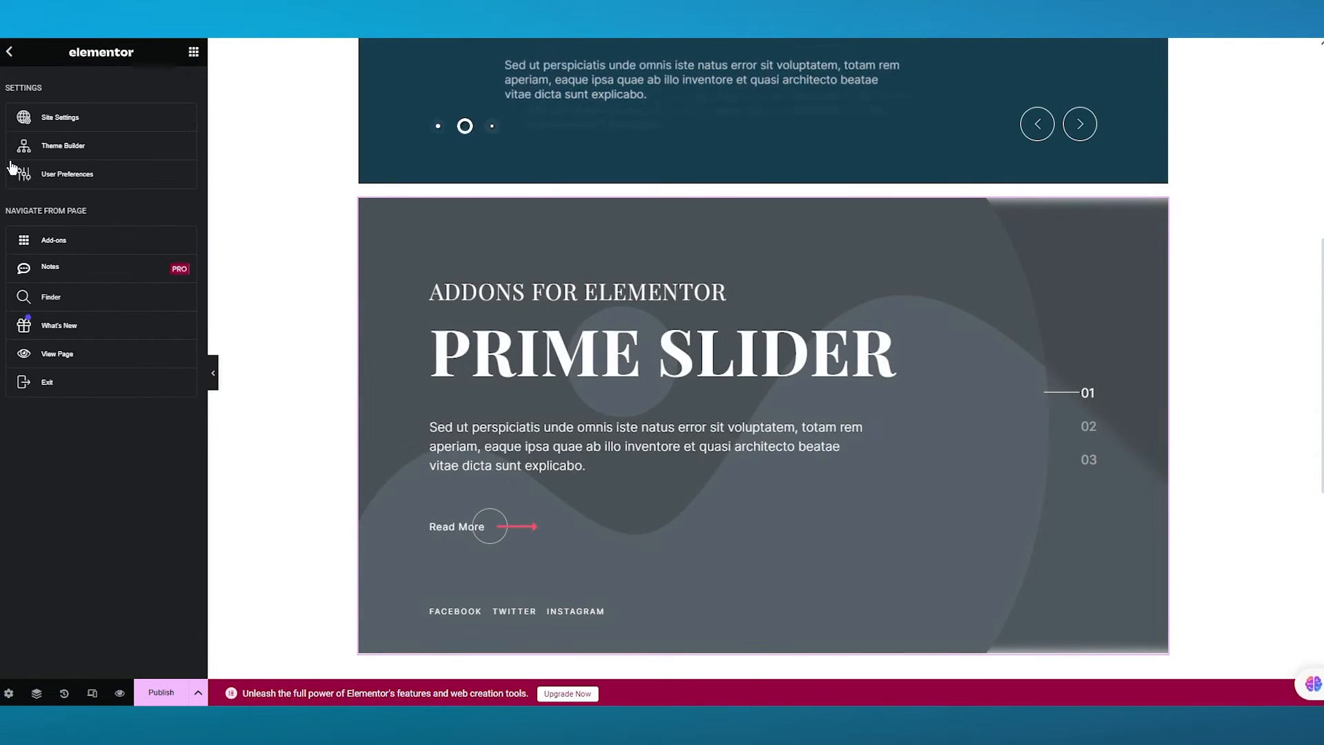
pyautogui.click(9, 52)
pyautogui.click(9, 51)
pyautogui.click(9, 52)
pyautogui.scroll(-8, 127, 324)
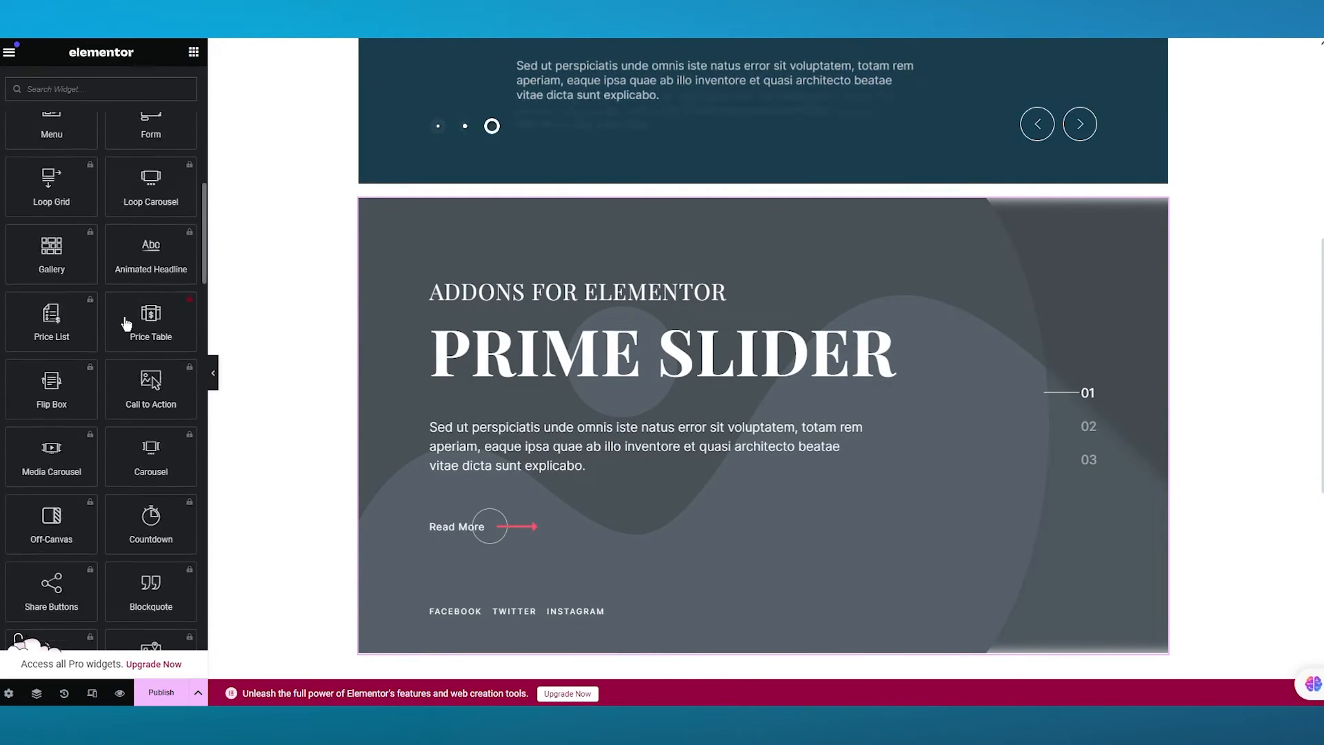
pyautogui.scroll(-20, 126, 324)
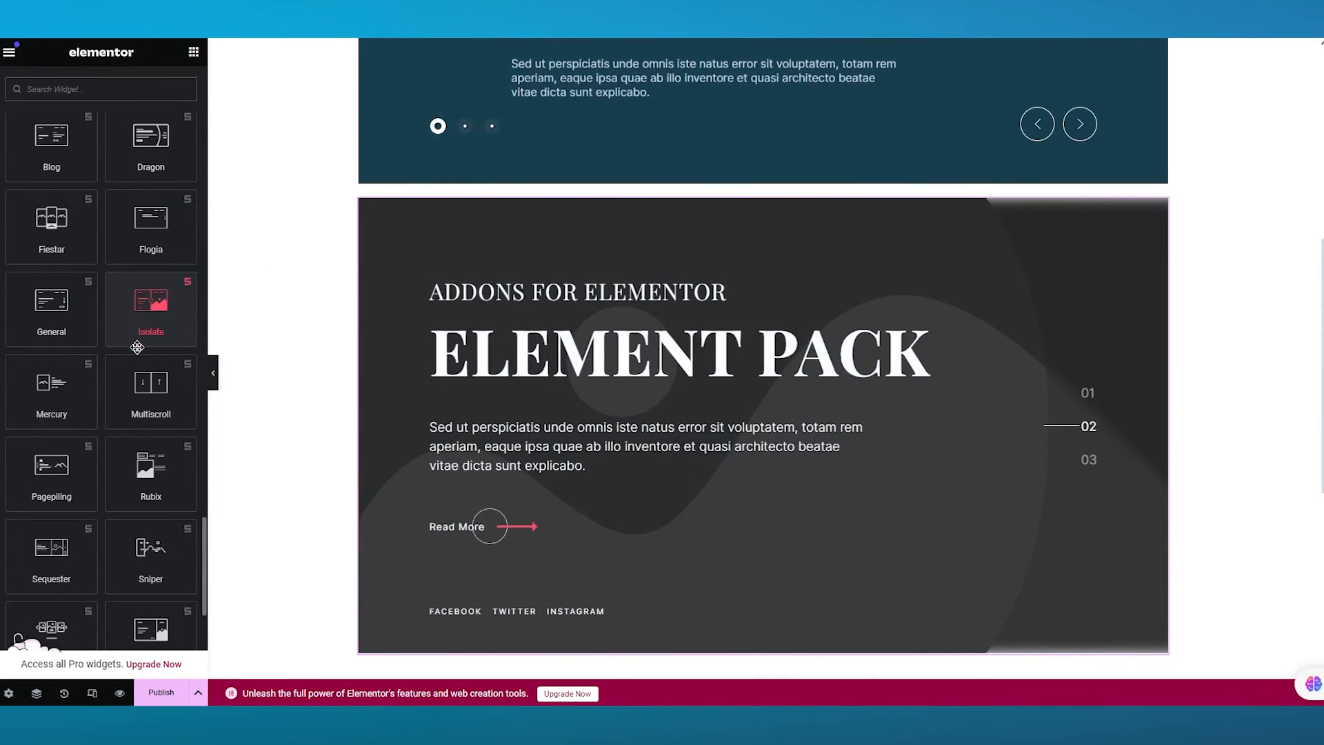
pyautogui.moveTo(138, 347); pyautogui.dragTo(753, 353)
pyautogui.scroll(-6, 578, 420)
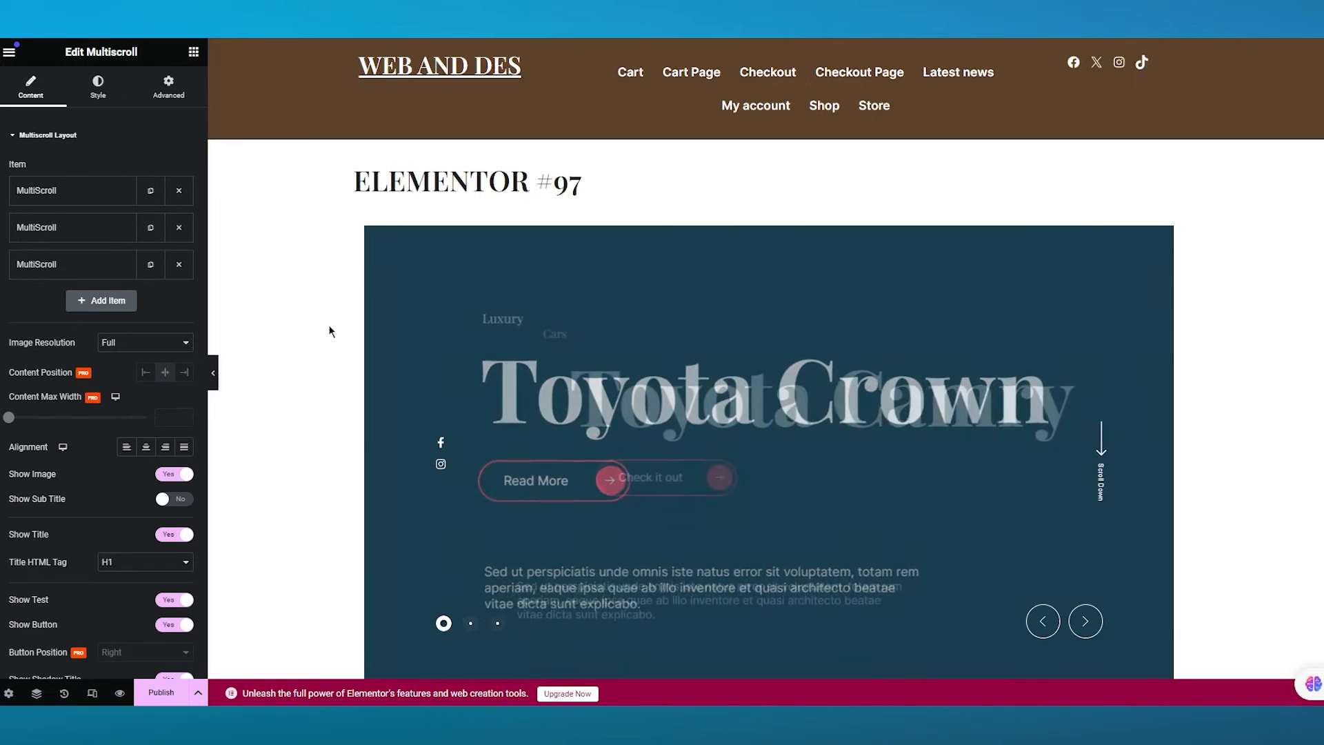
# - Select the car slider and open its Content settings
pyautogui.click(1262, 412)
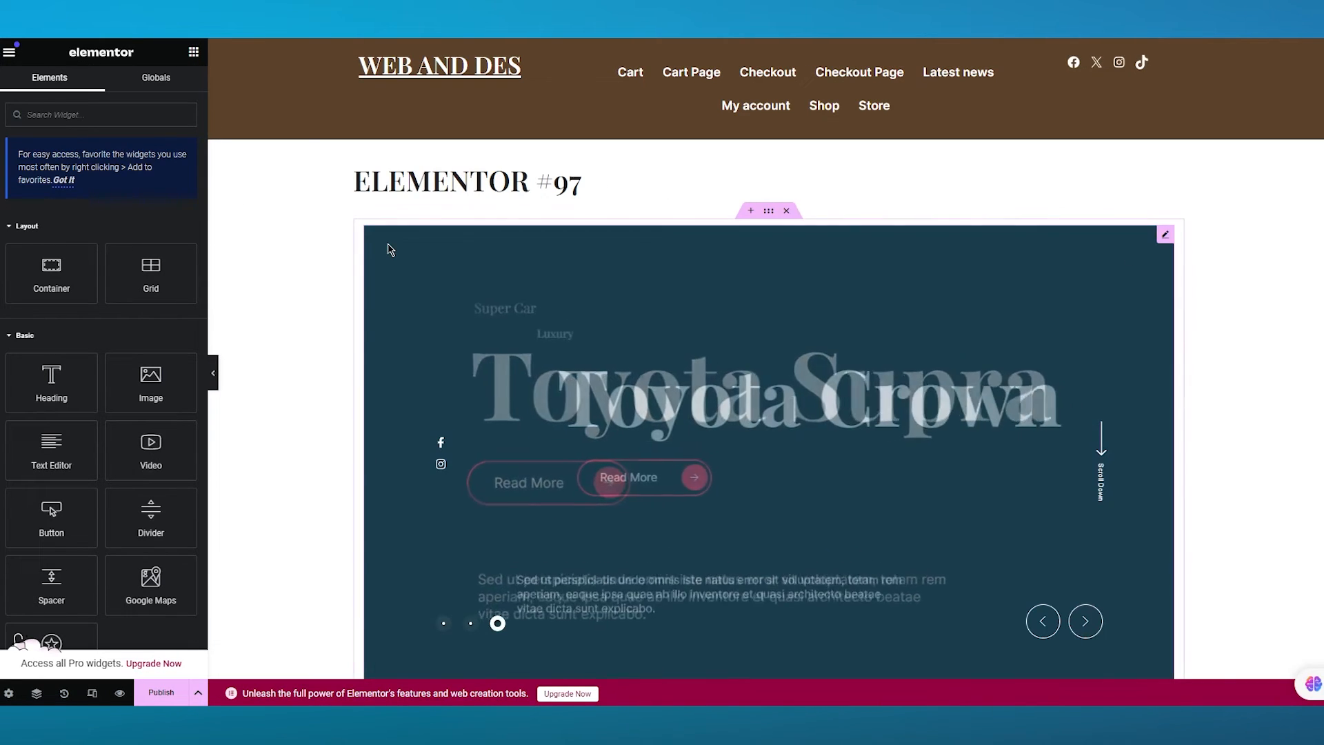
pyautogui.click(967, 325)
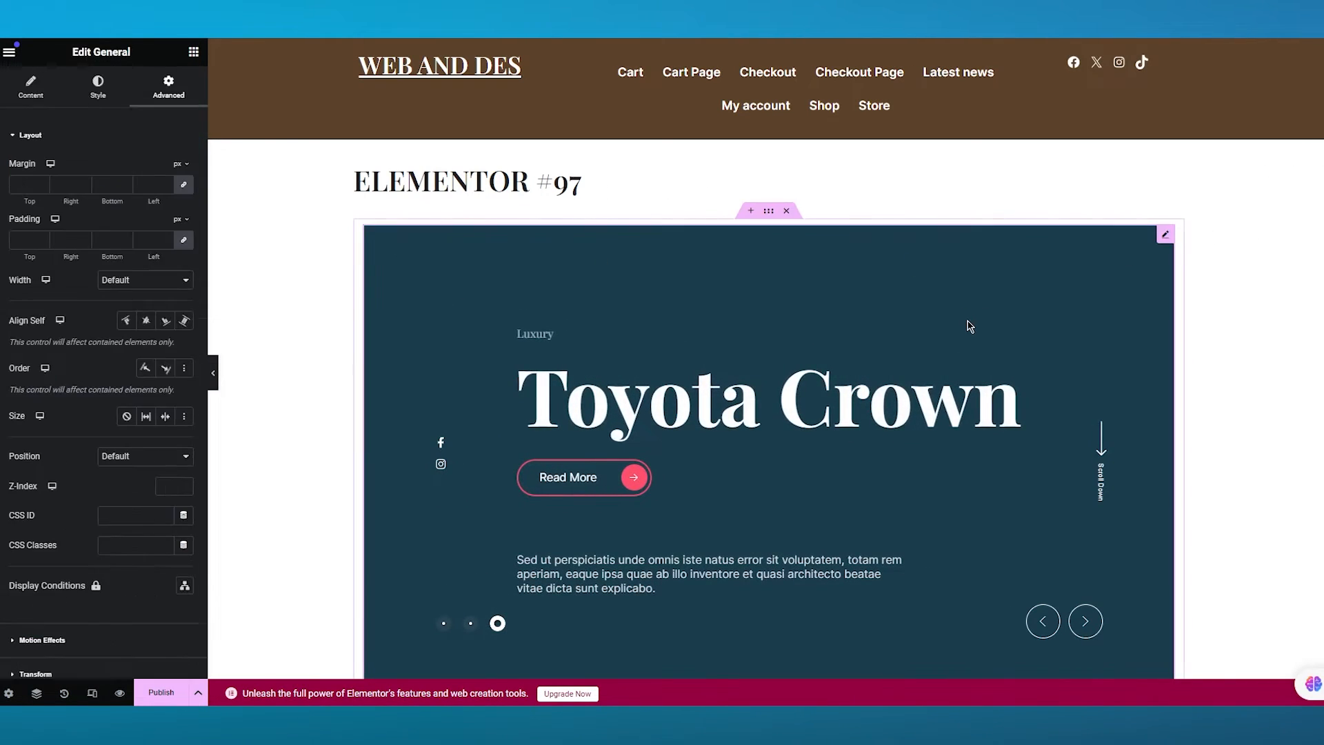
pyautogui.click(30, 93)
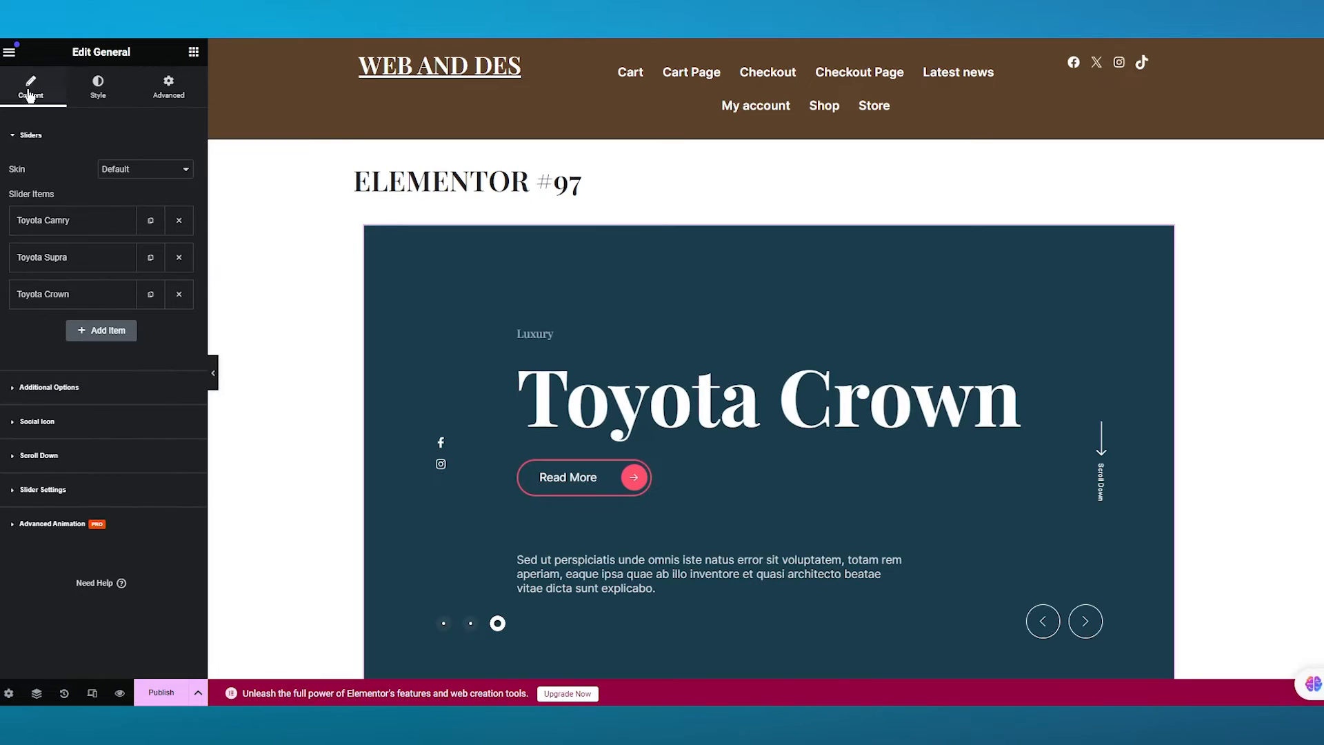
# - Reload the editor without saving the unsaved changes
pyautogui.press('F5')
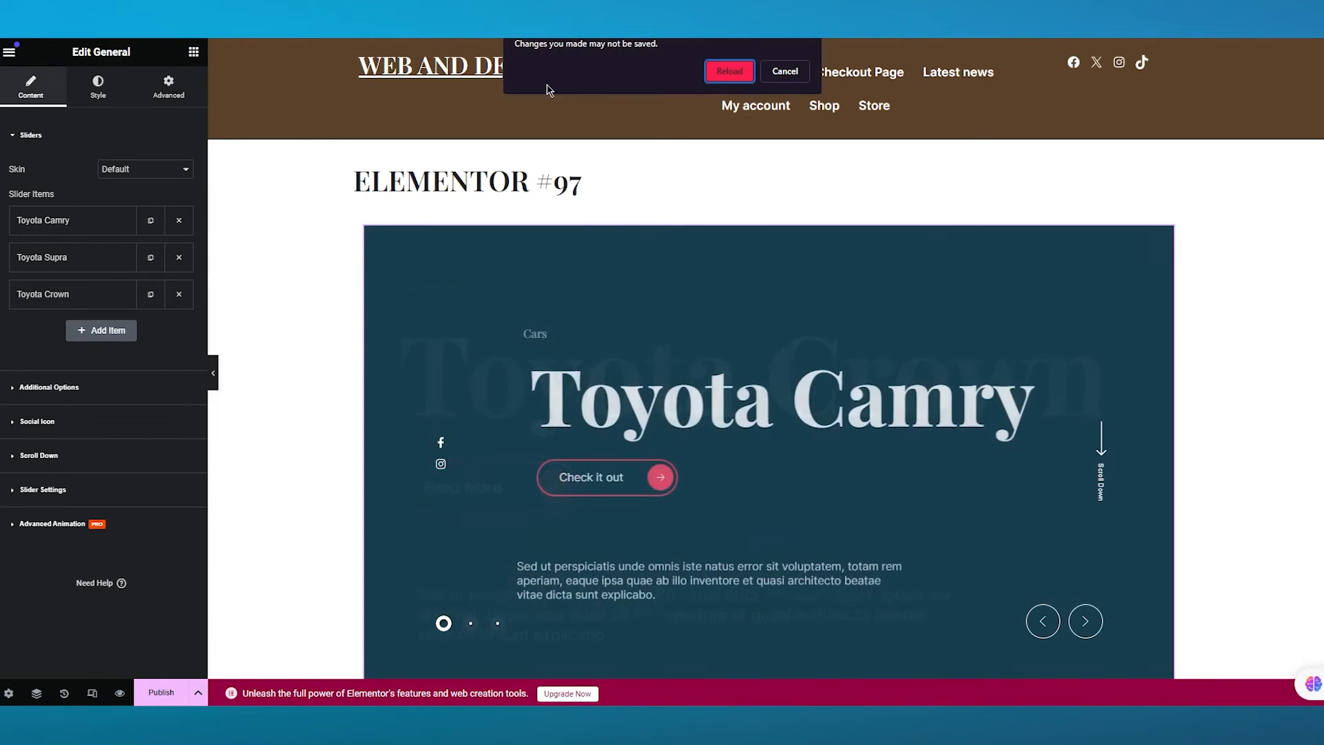
pyautogui.click(729, 71)
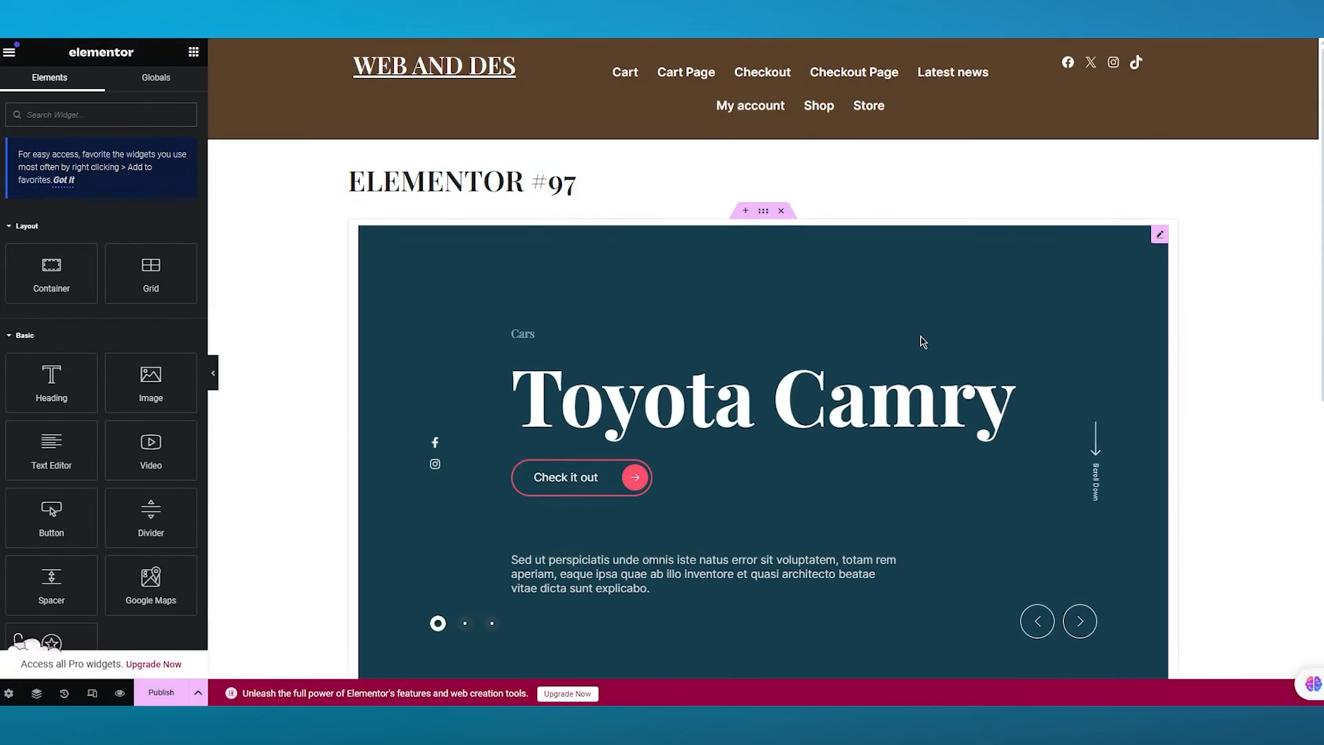
# - Add the Prime Slider Multiscroll widget into the empty drop area below the car slider
pyautogui.scroll(-7, 1245, 344)
pyautogui.scroll(7, 1245, 344)
pyautogui.scroll(-6, 1189, 361)
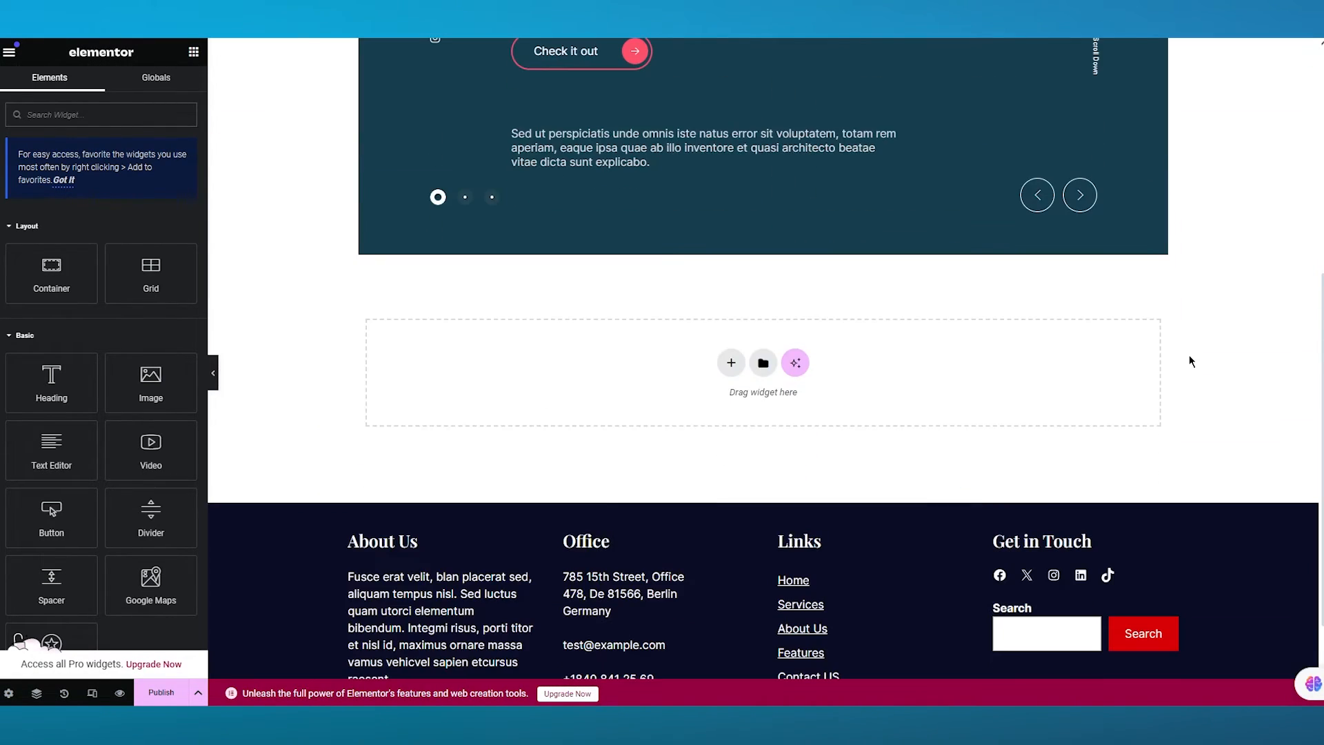
pyautogui.scroll(-15, 134, 476)
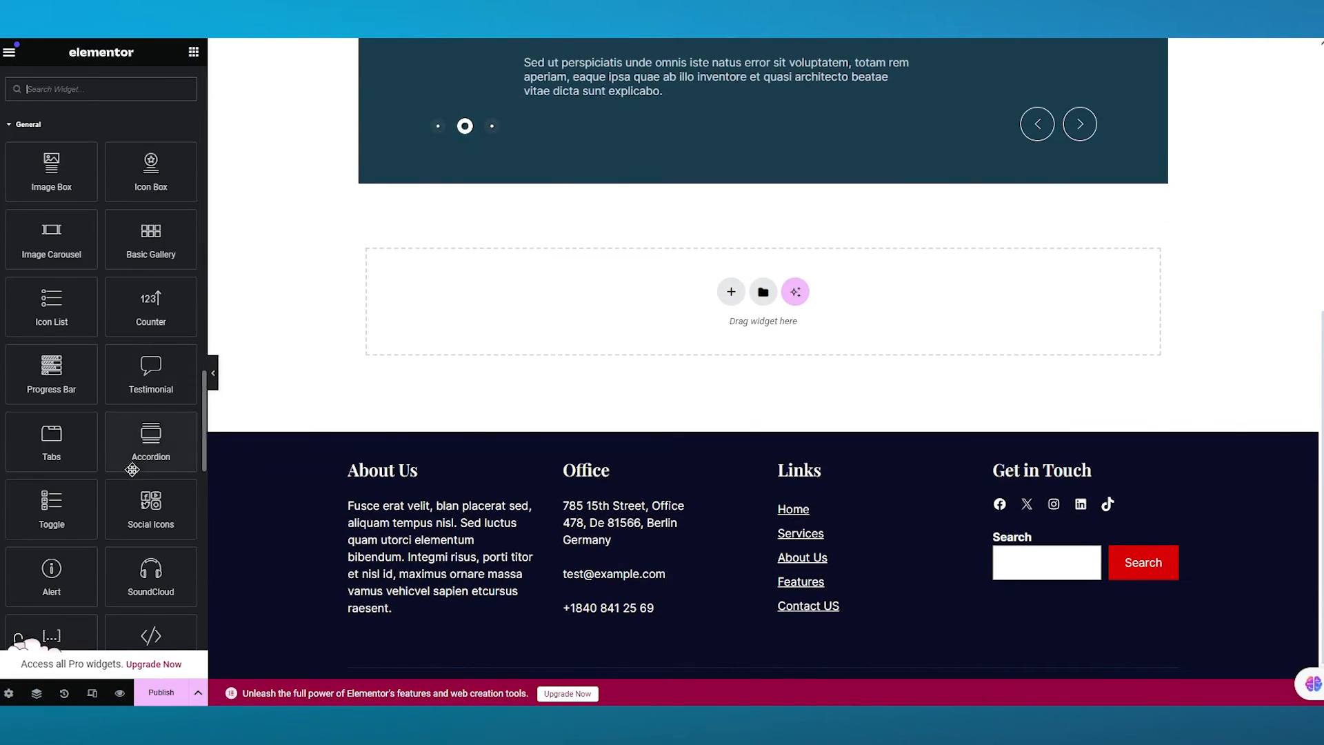
pyautogui.scroll(-5, 134, 476)
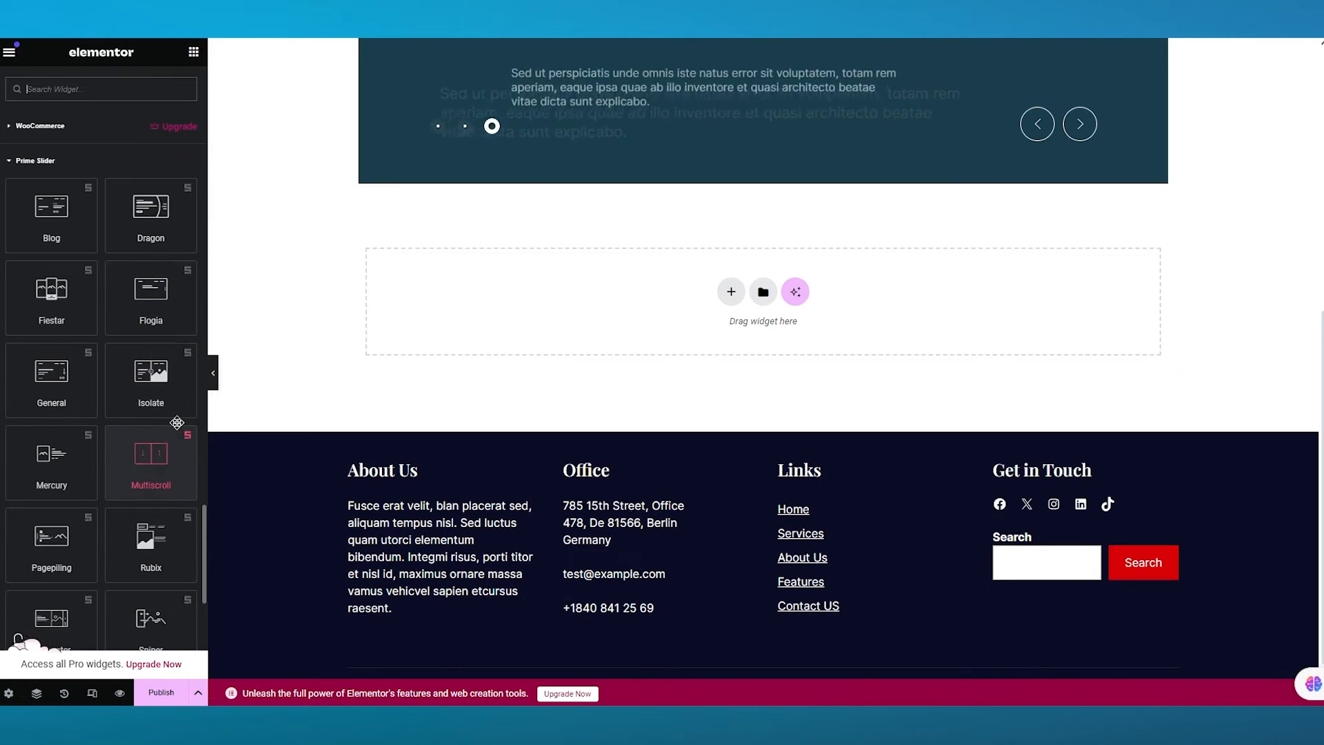
pyautogui.moveTo(151, 455); pyautogui.dragTo(715, 312)
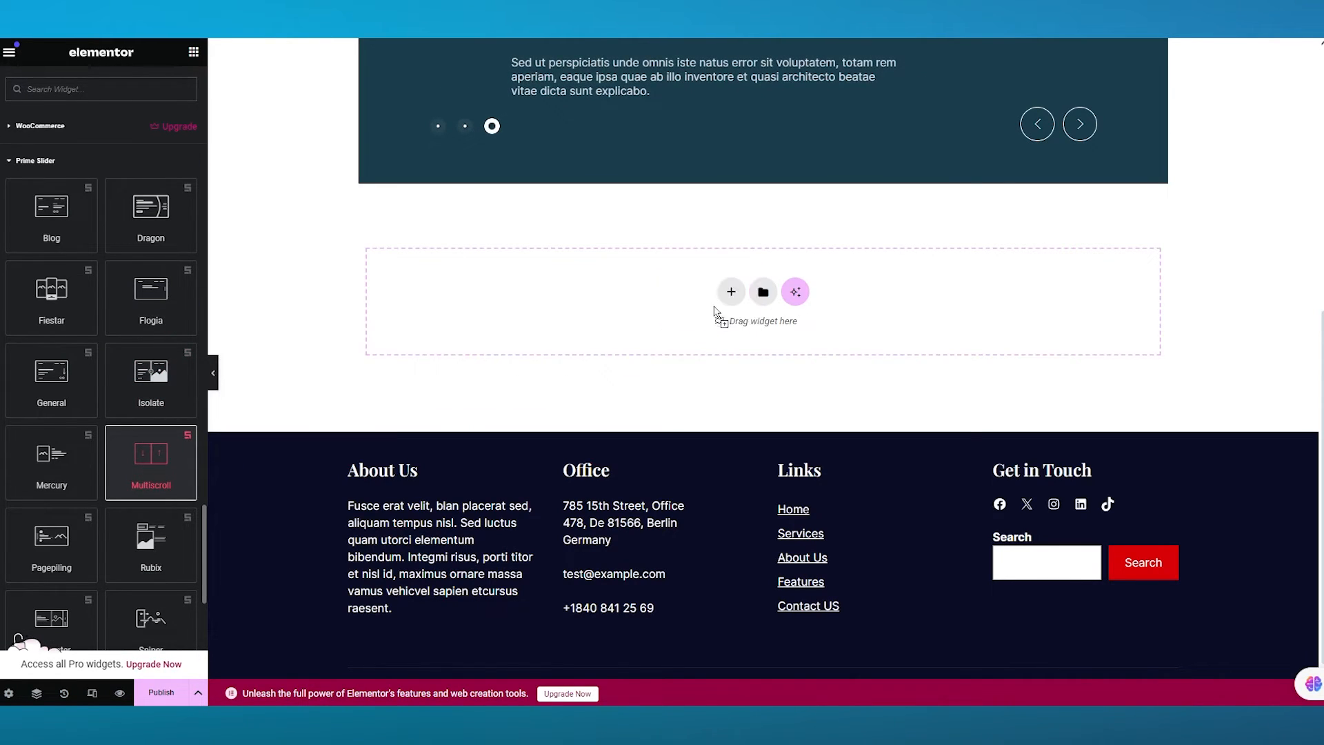
pyautogui.moveTo(615, 325); pyautogui.dragTo(615, 325)
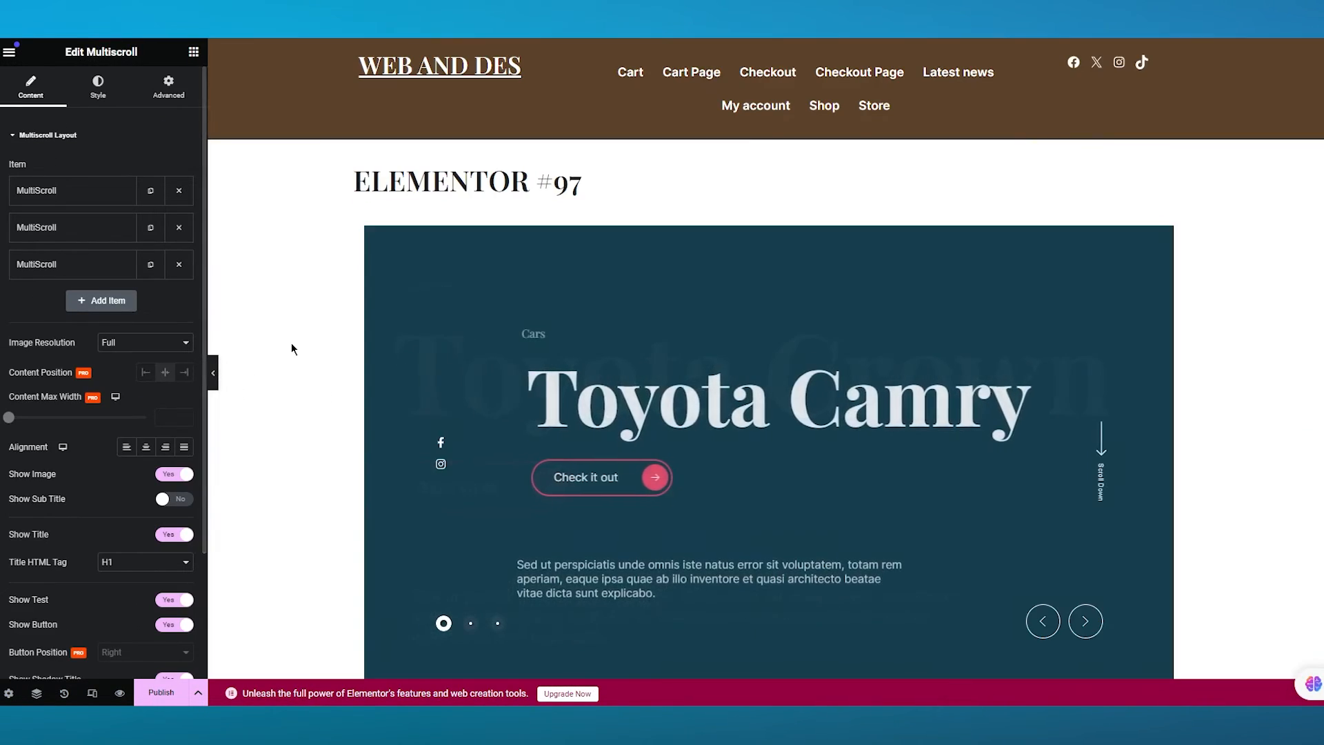
# - Preview the page and scroll down to examine the new Multiscroll slider below the car slider
pyautogui.click(313, 442)
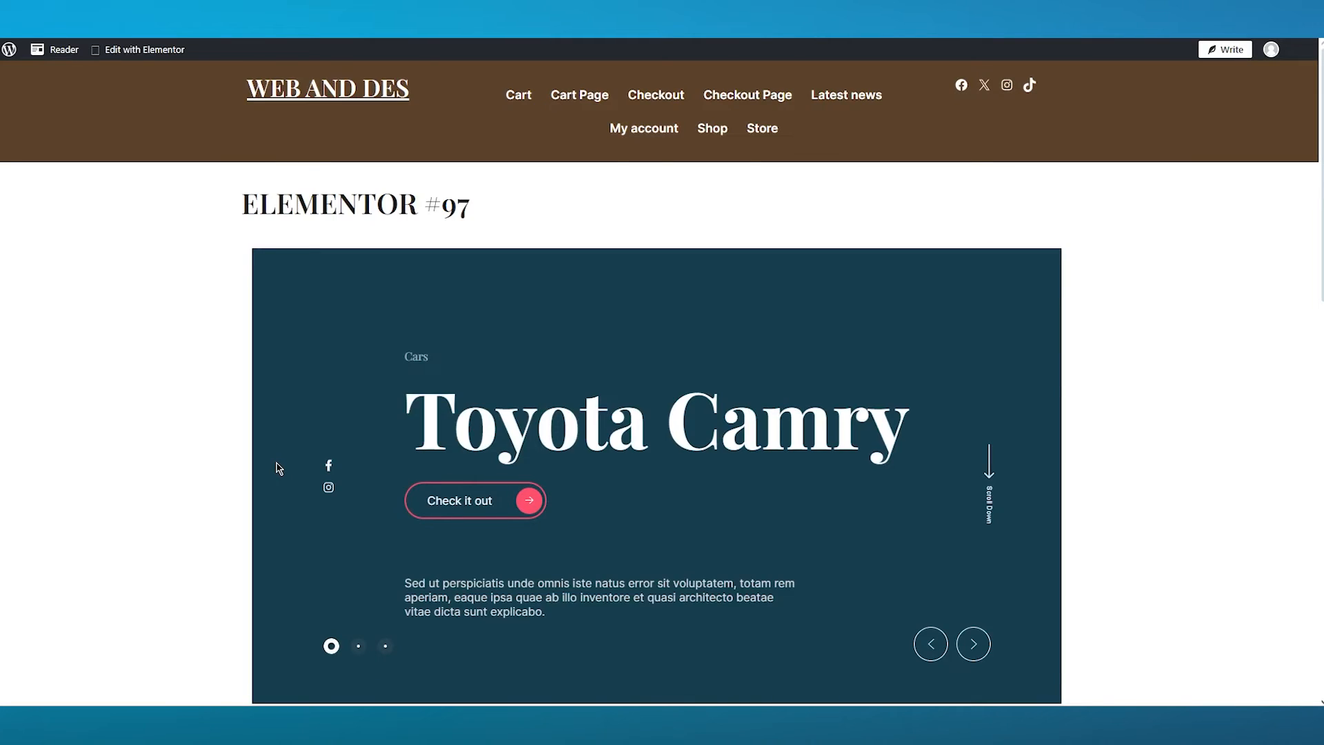
pyautogui.scroll(-4, 248, 479)
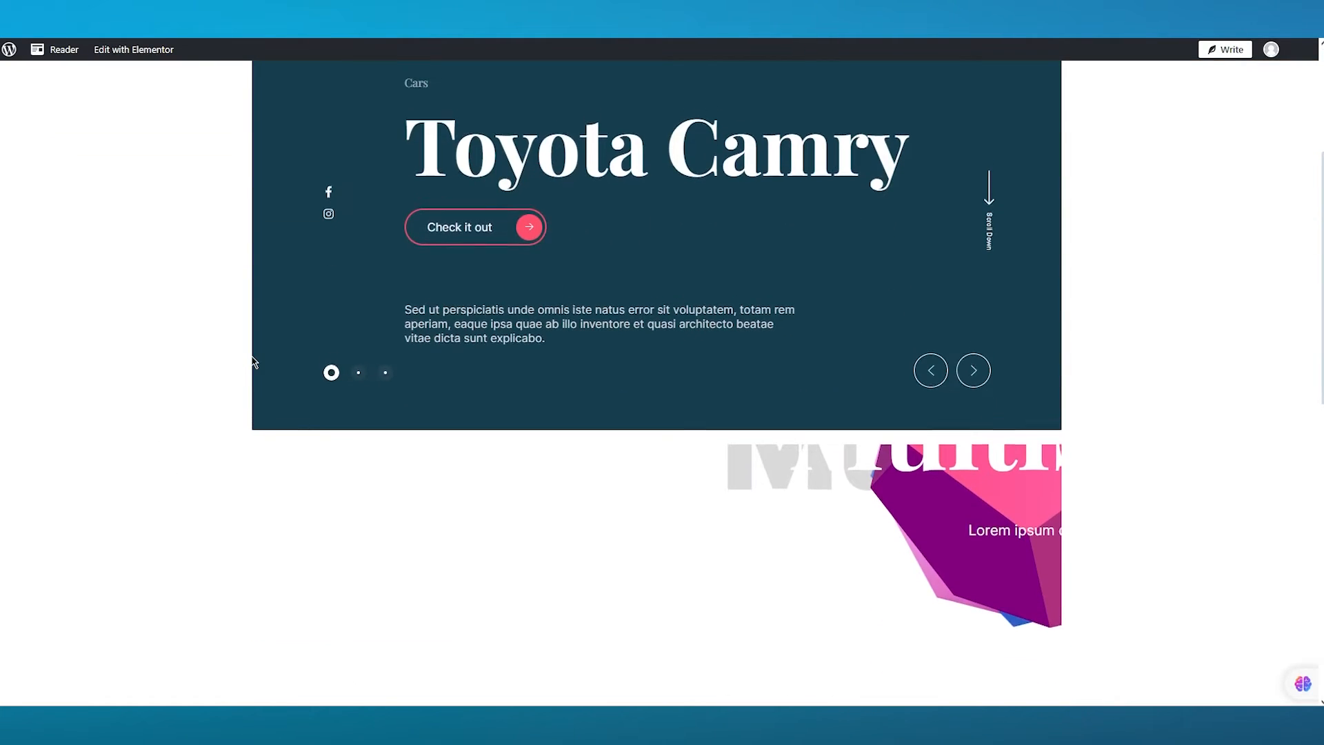
pyautogui.scroll(-3, 253, 361)
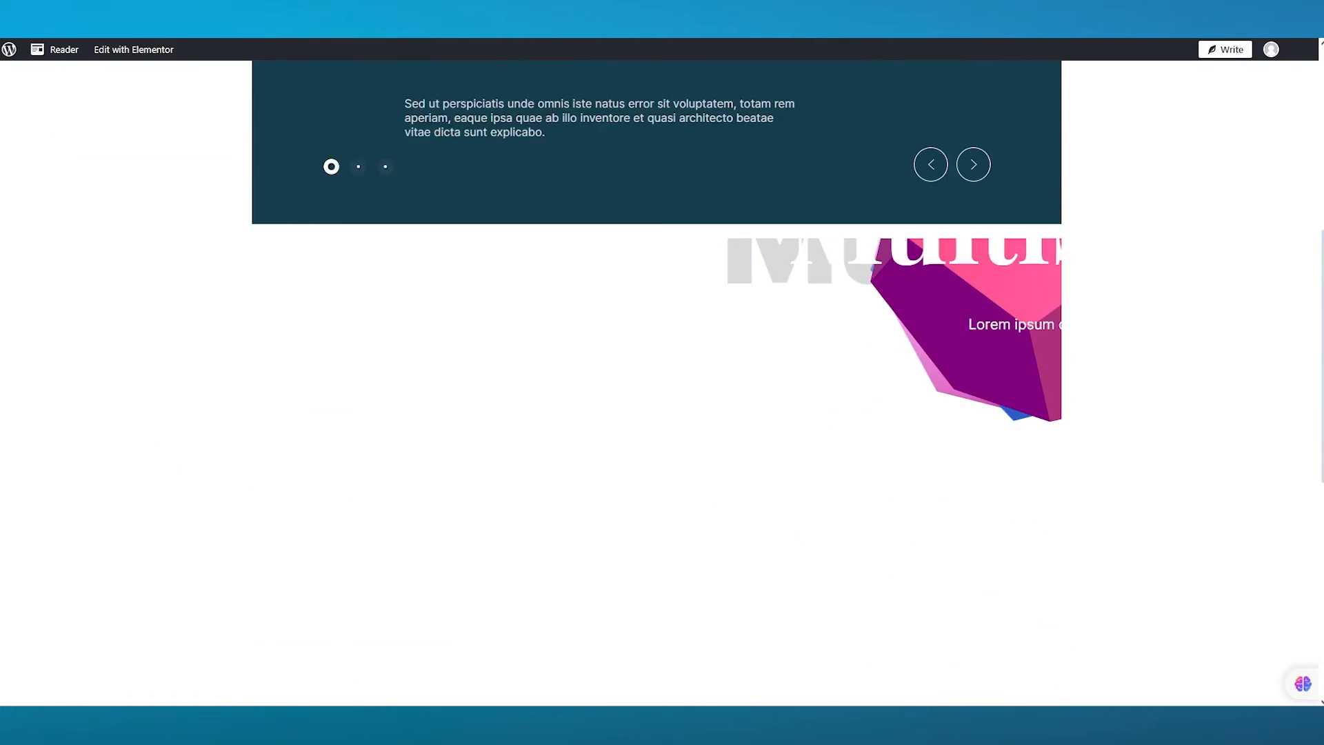
pyautogui.scroll(-2, 963, 382)
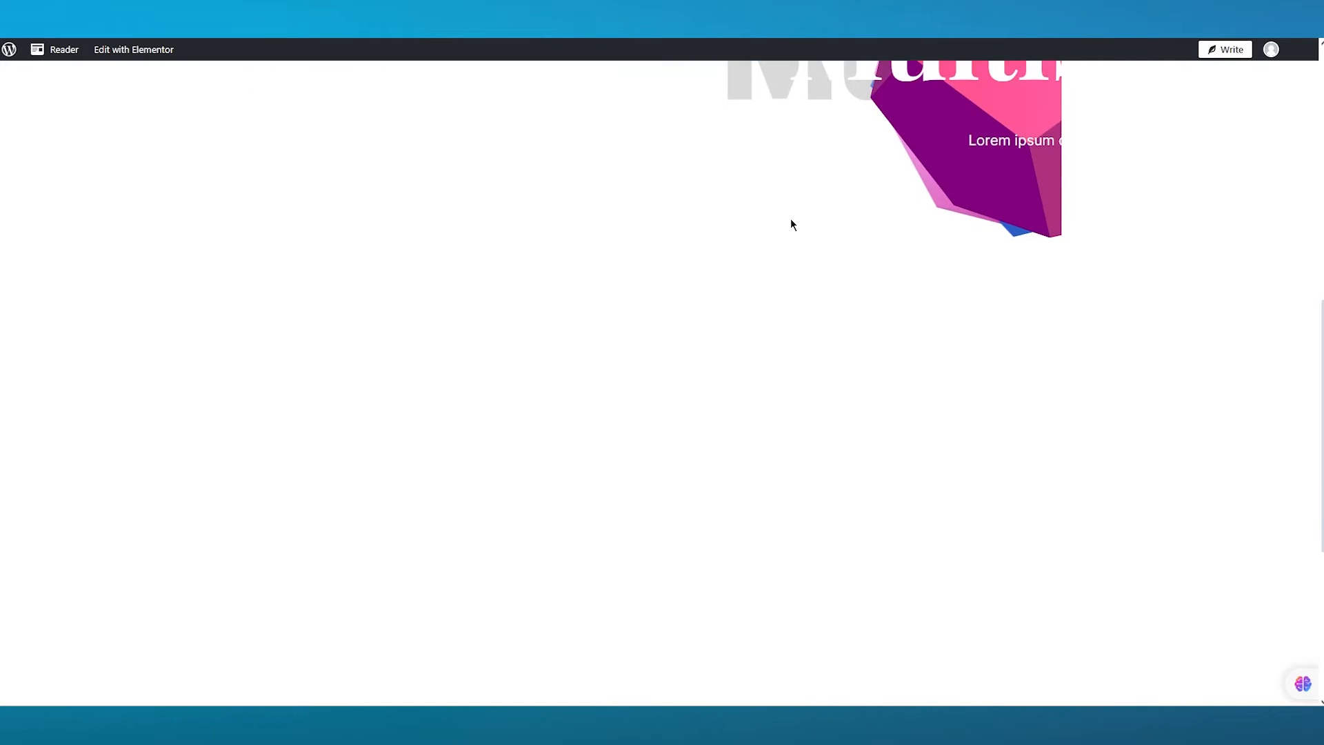
pyautogui.scroll(-3, 793, 221)
pyautogui.scroll(8, 798, 218)
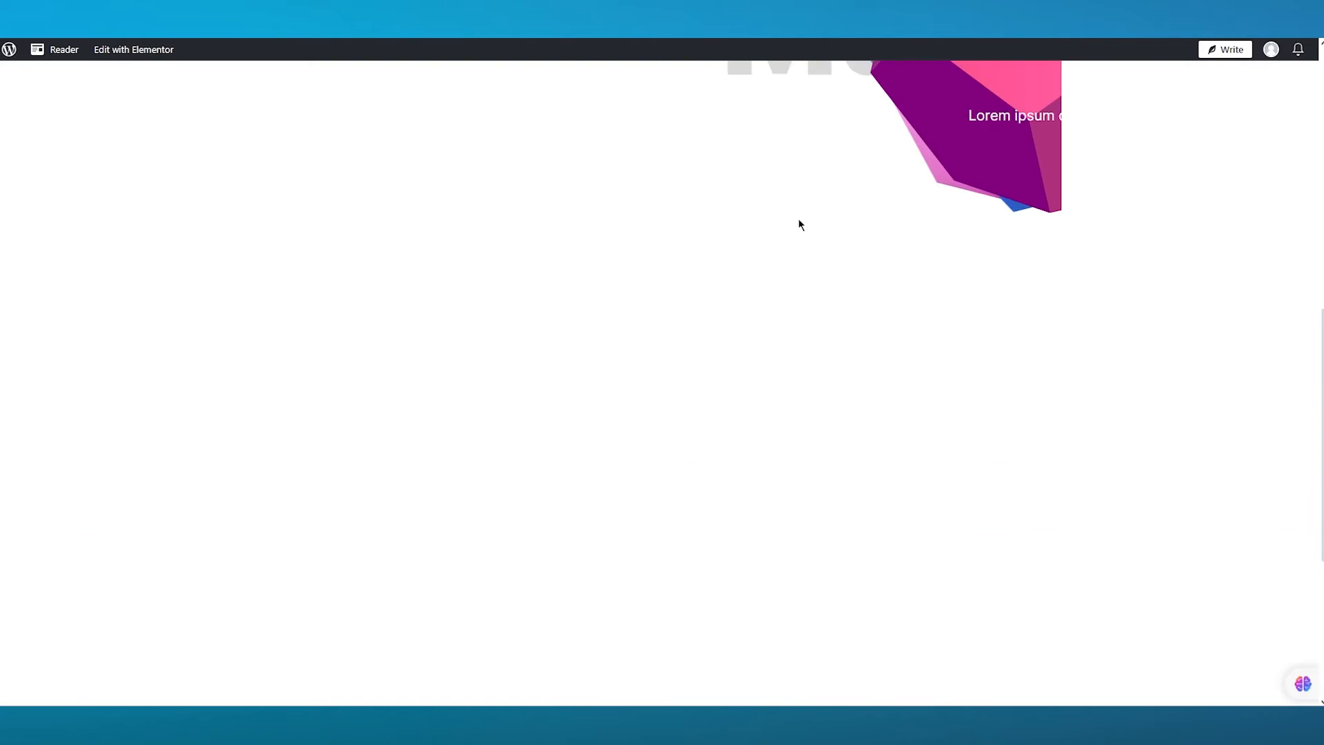
pyautogui.scroll(-2, 970, 356)
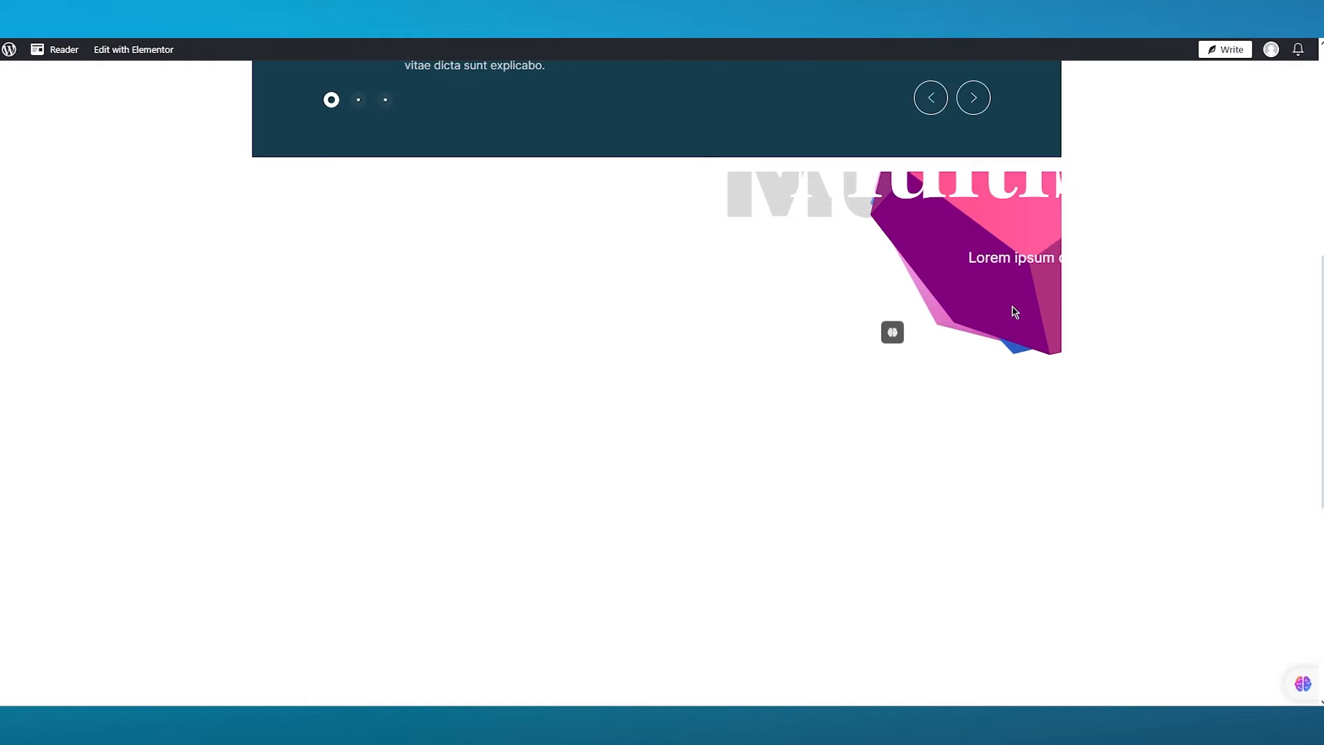
pyautogui.scroll(-3, 998, 257)
pyautogui.scroll(8, 998, 260)
pyautogui.scroll(-1, 980, 310)
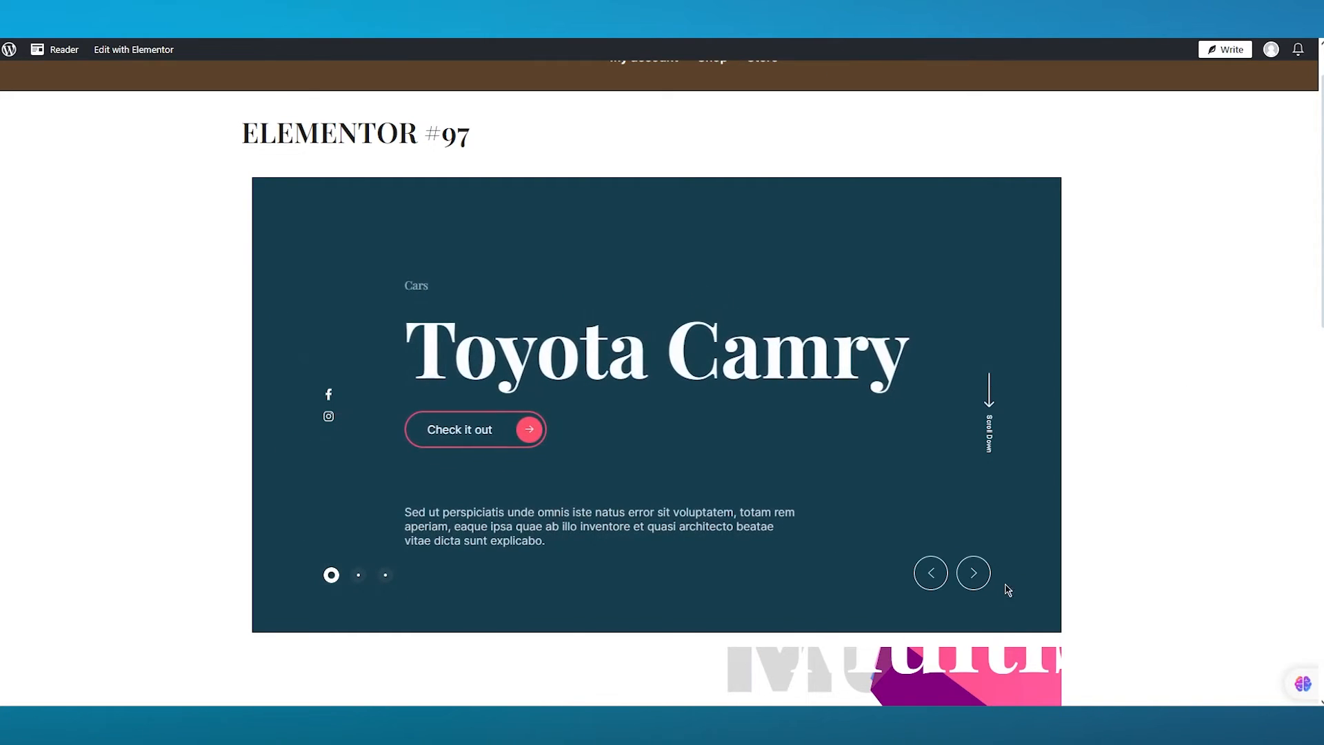
# - Advance the car slider in the preview with its next arrow
pyautogui.click(979, 573)
pyautogui.click(980, 574)
pyautogui.click(980, 573)
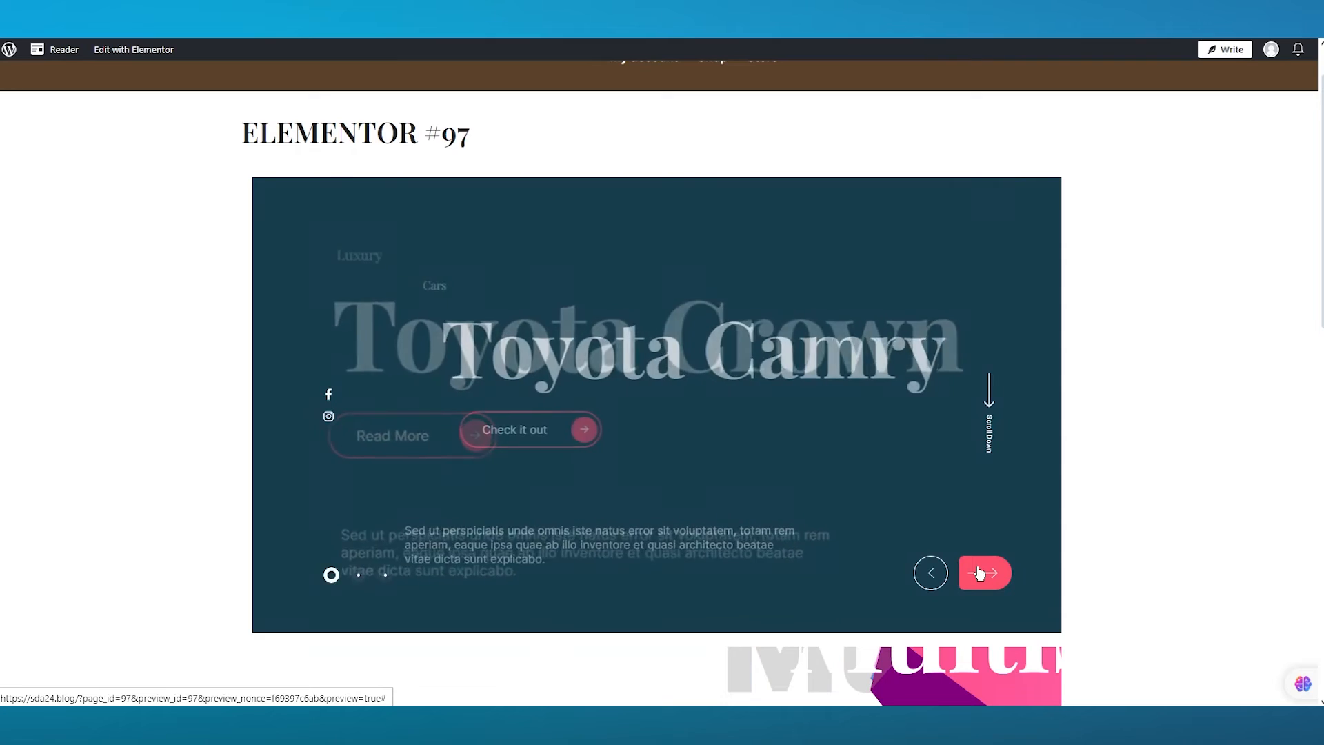
pyautogui.click(979, 573)
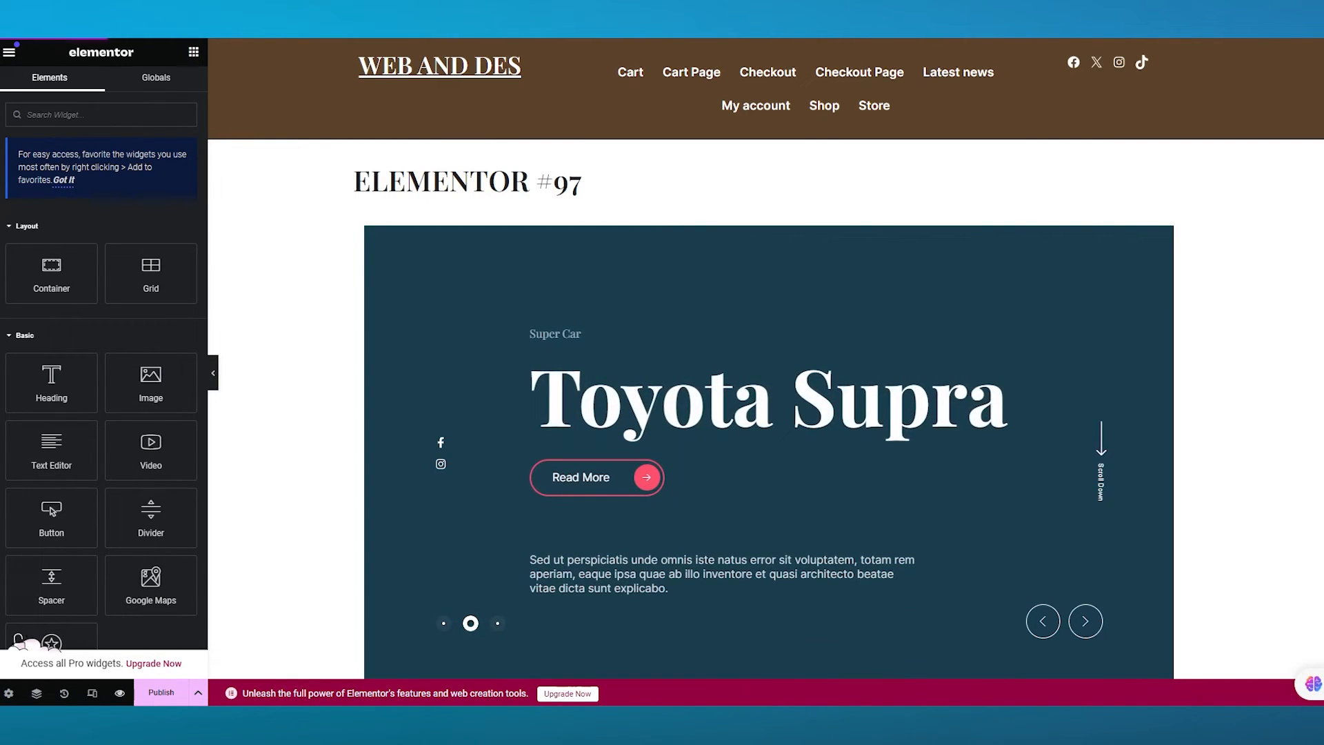
# - Delete the Toyota car slider from the page in the editor
pyautogui.click(778, 256)
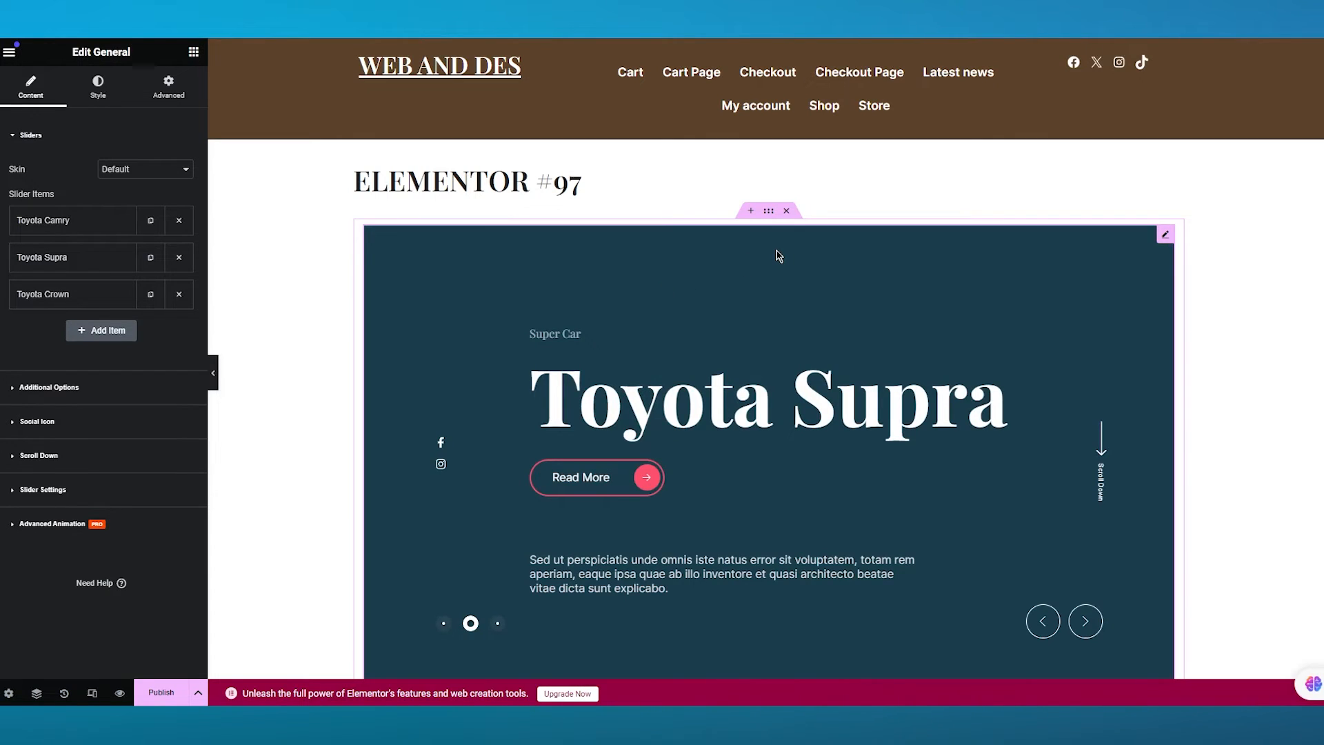
pyautogui.press('Delete')
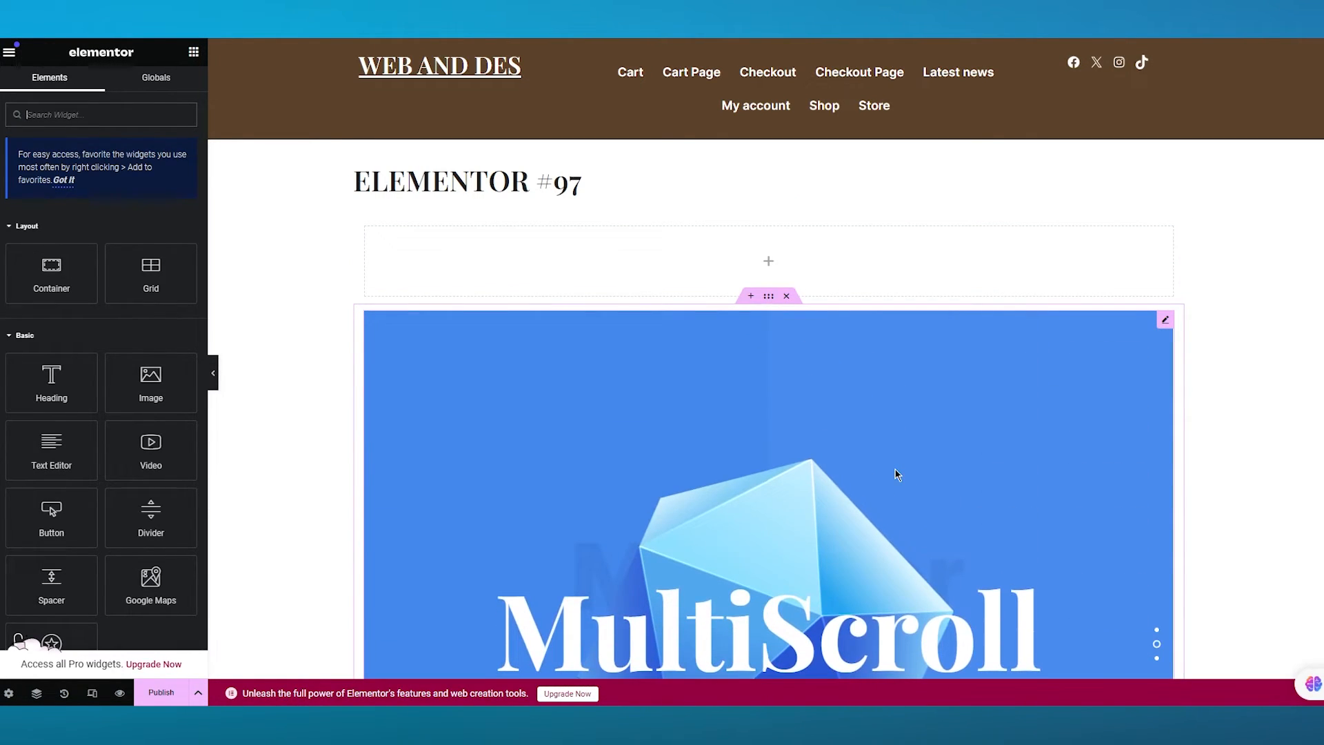
# - Set the first Multiscroll item's image to the red Toyota Supra photo from the Media Library, then collapse the item
pyautogui.click(320, 284)
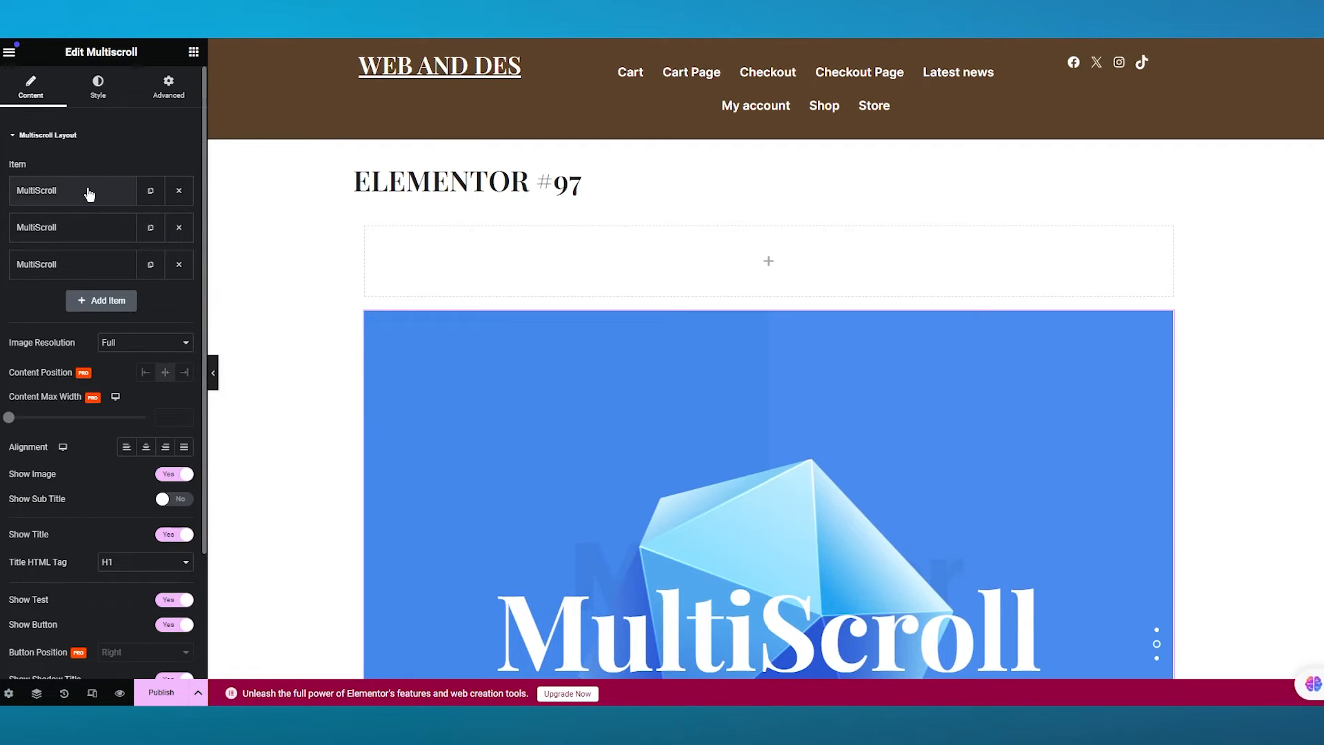
pyautogui.click(89, 192)
pyautogui.scroll(-2, 88, 262)
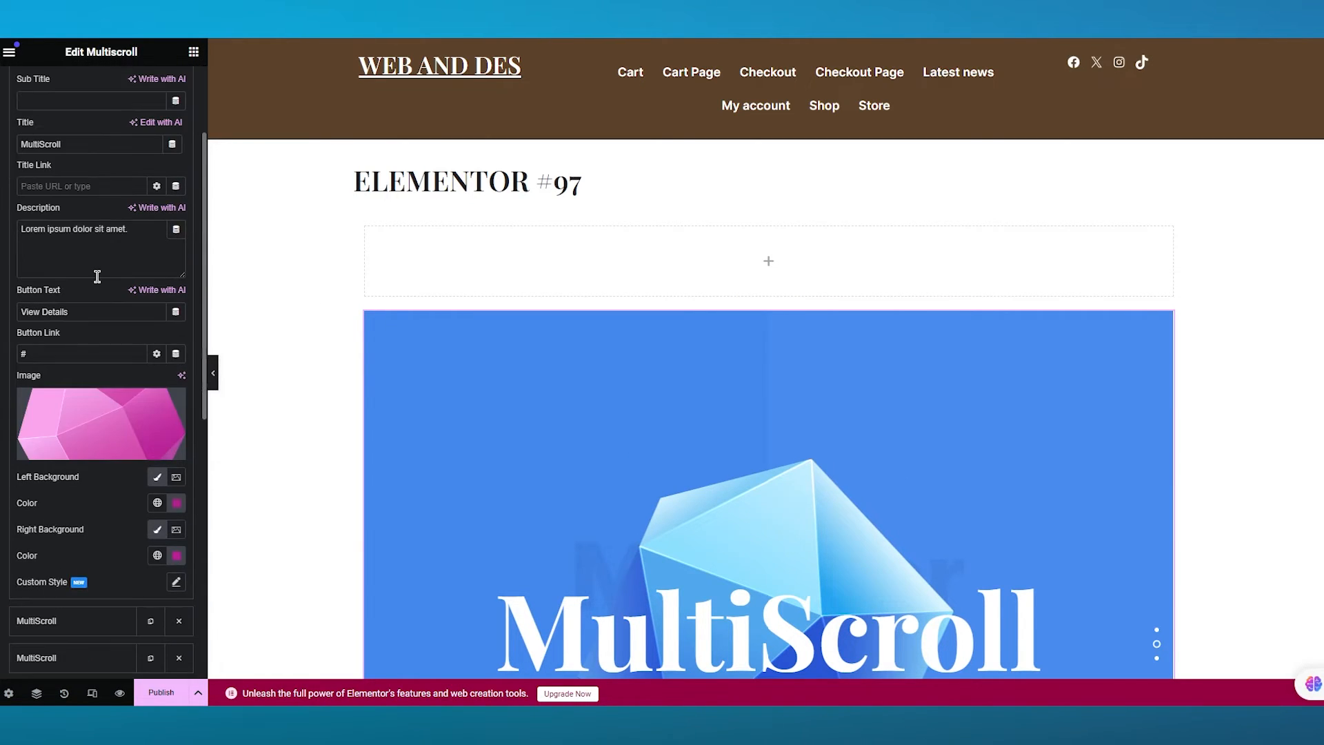
pyautogui.click(107, 455)
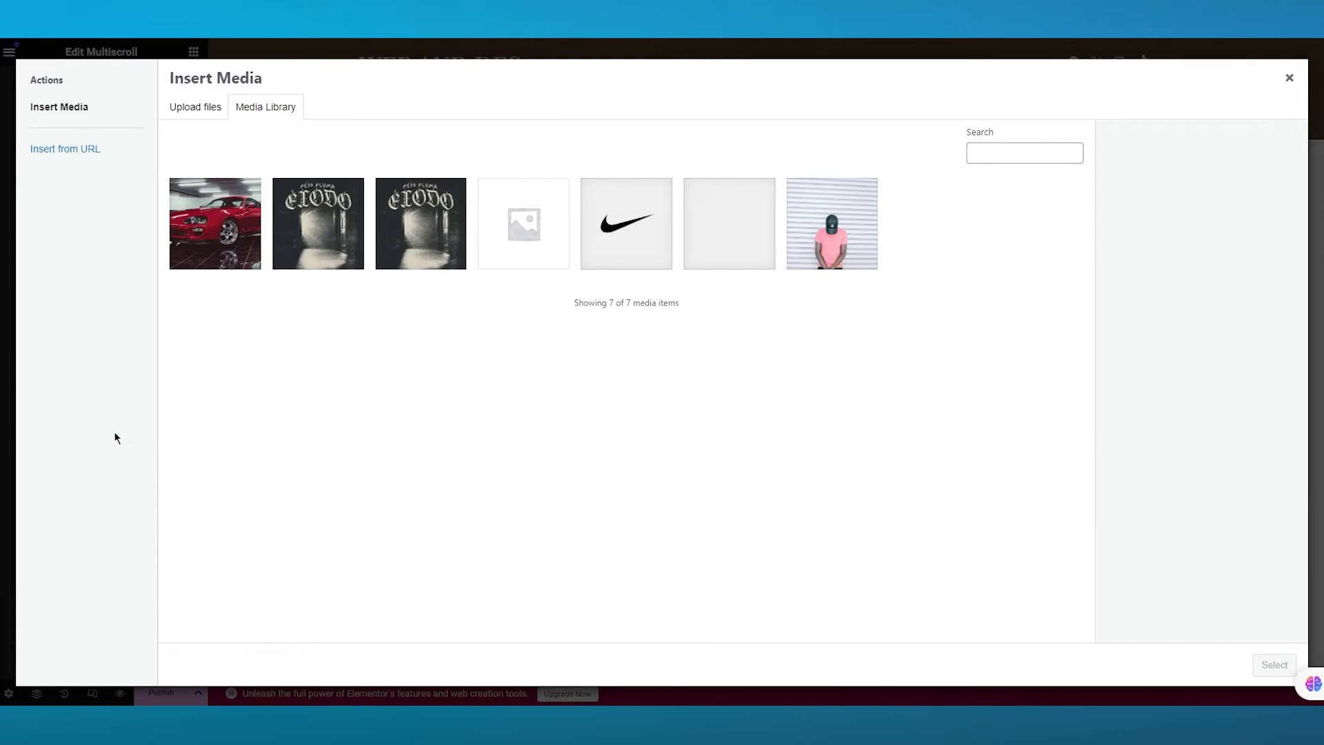
pyautogui.click(219, 247)
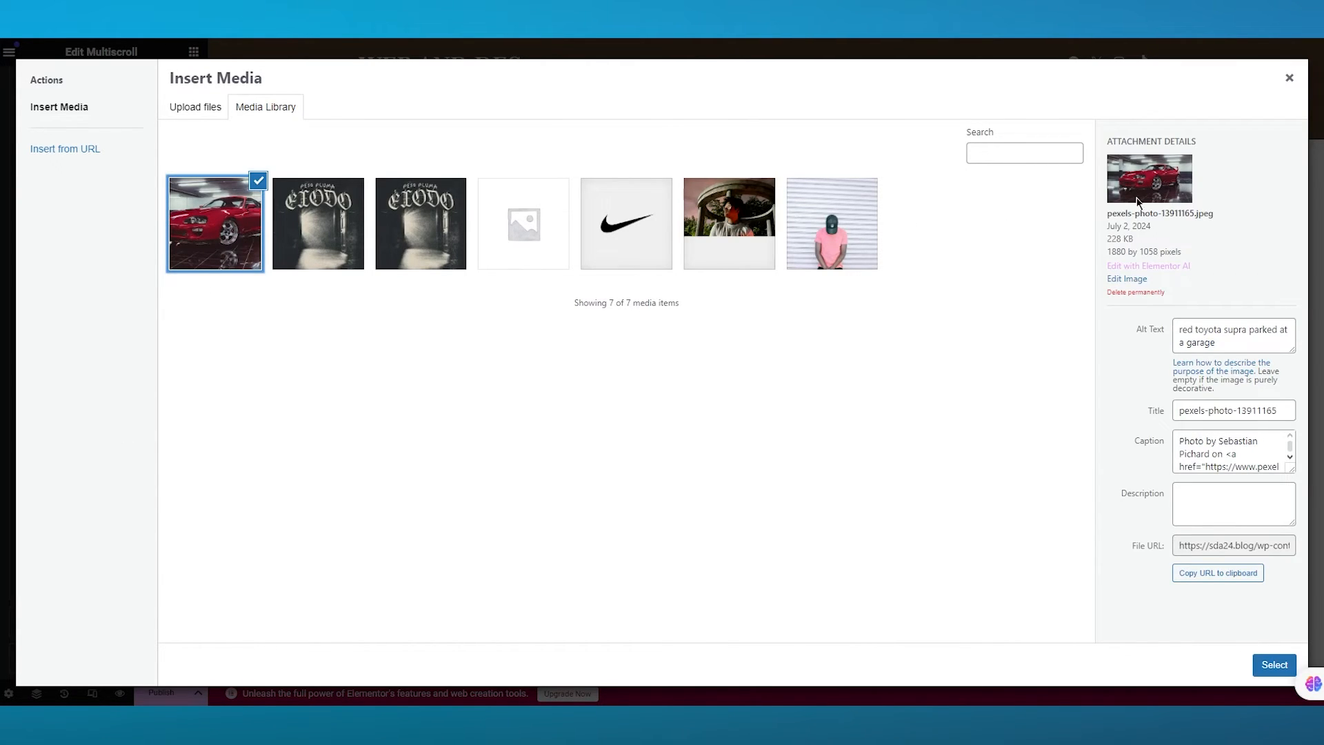
pyautogui.click(1270, 665)
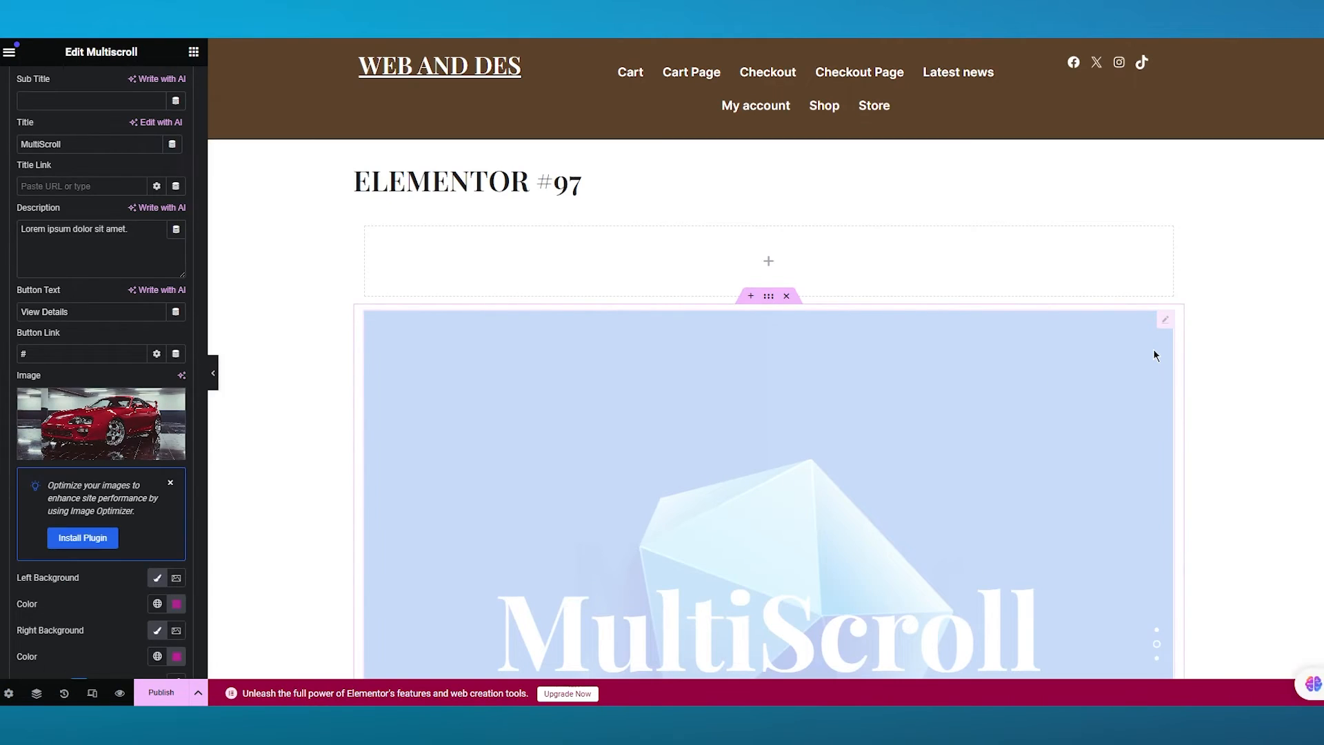
pyautogui.scroll(-3, 107, 455)
pyautogui.scroll(4, 97, 416)
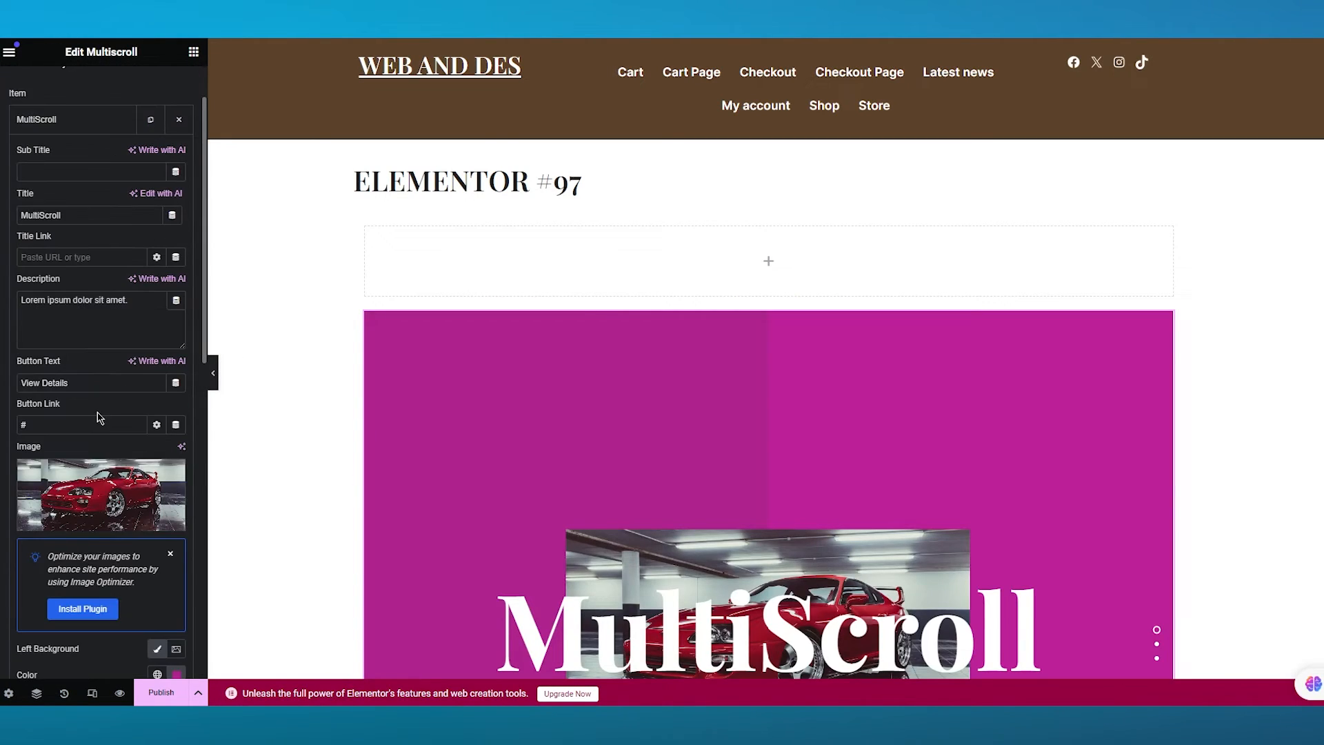
pyautogui.scroll(-2, 114, 564)
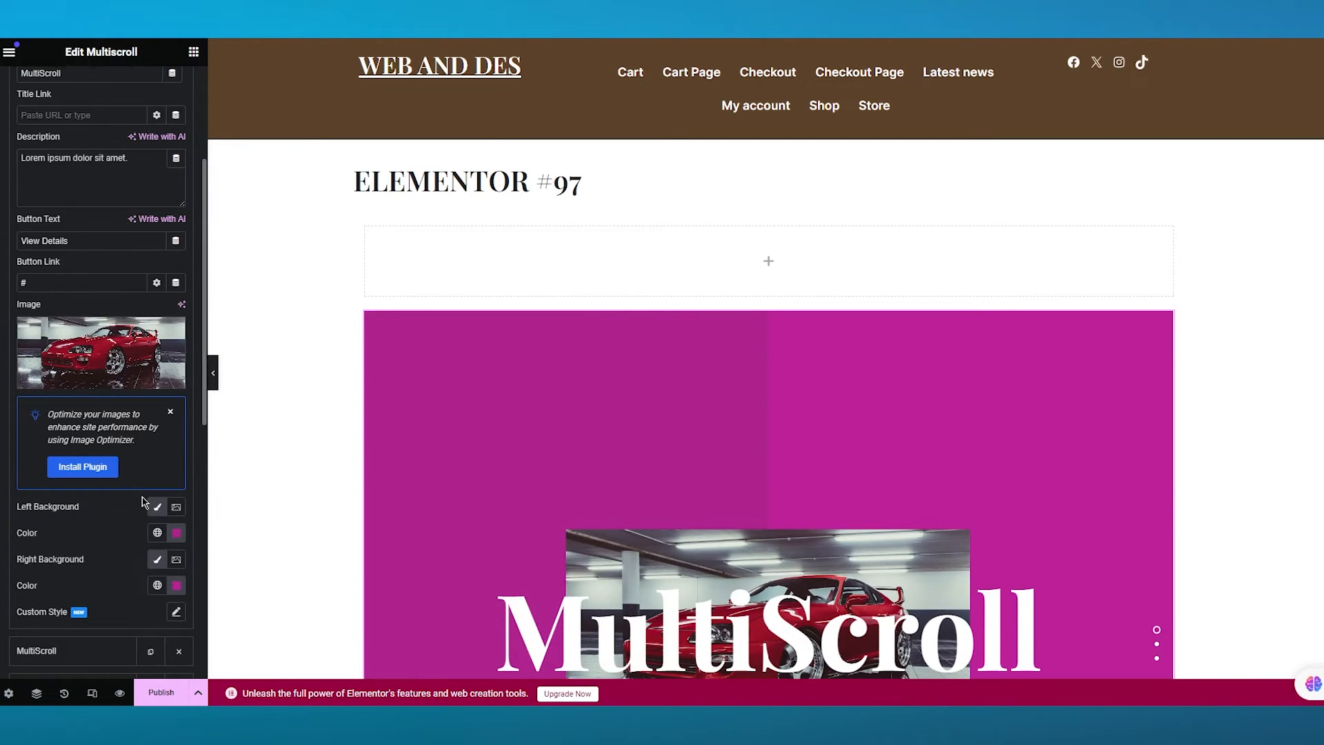
pyautogui.scroll(-6, 142, 501)
pyautogui.scroll(9, 118, 370)
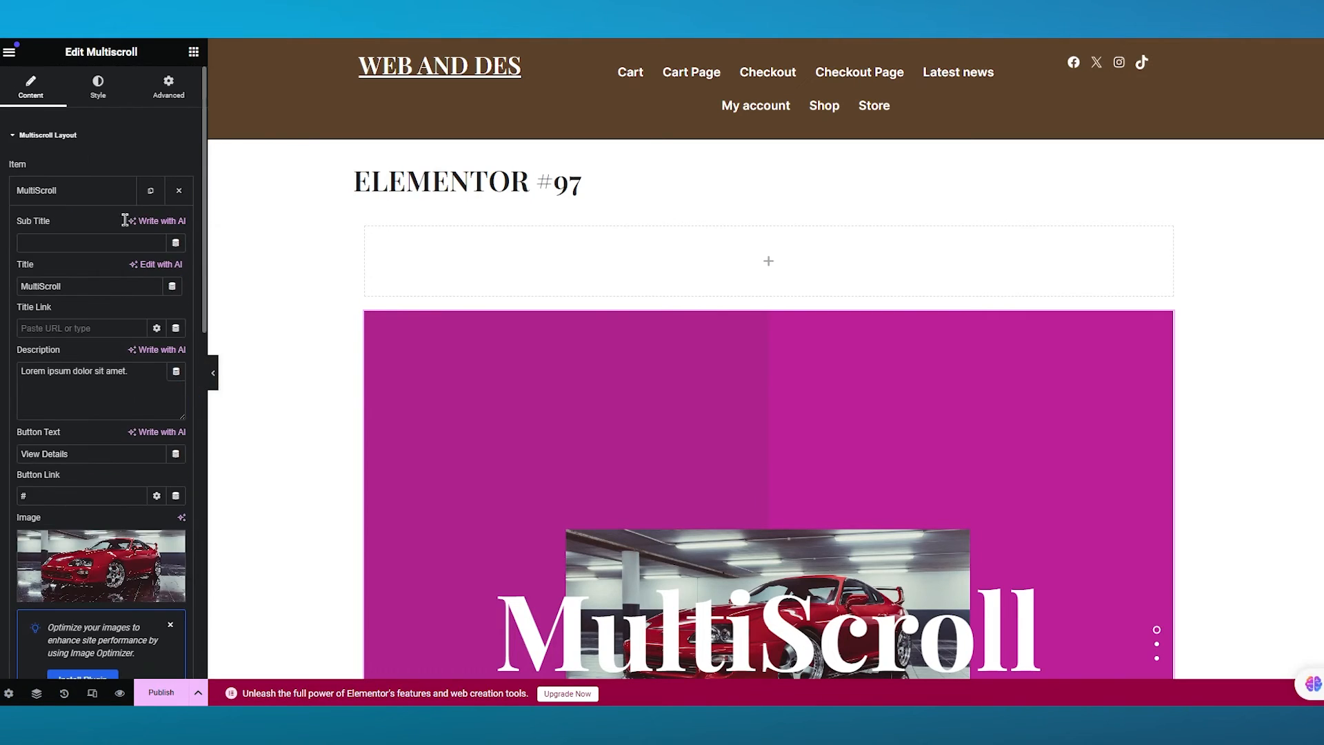
pyautogui.click(69, 197)
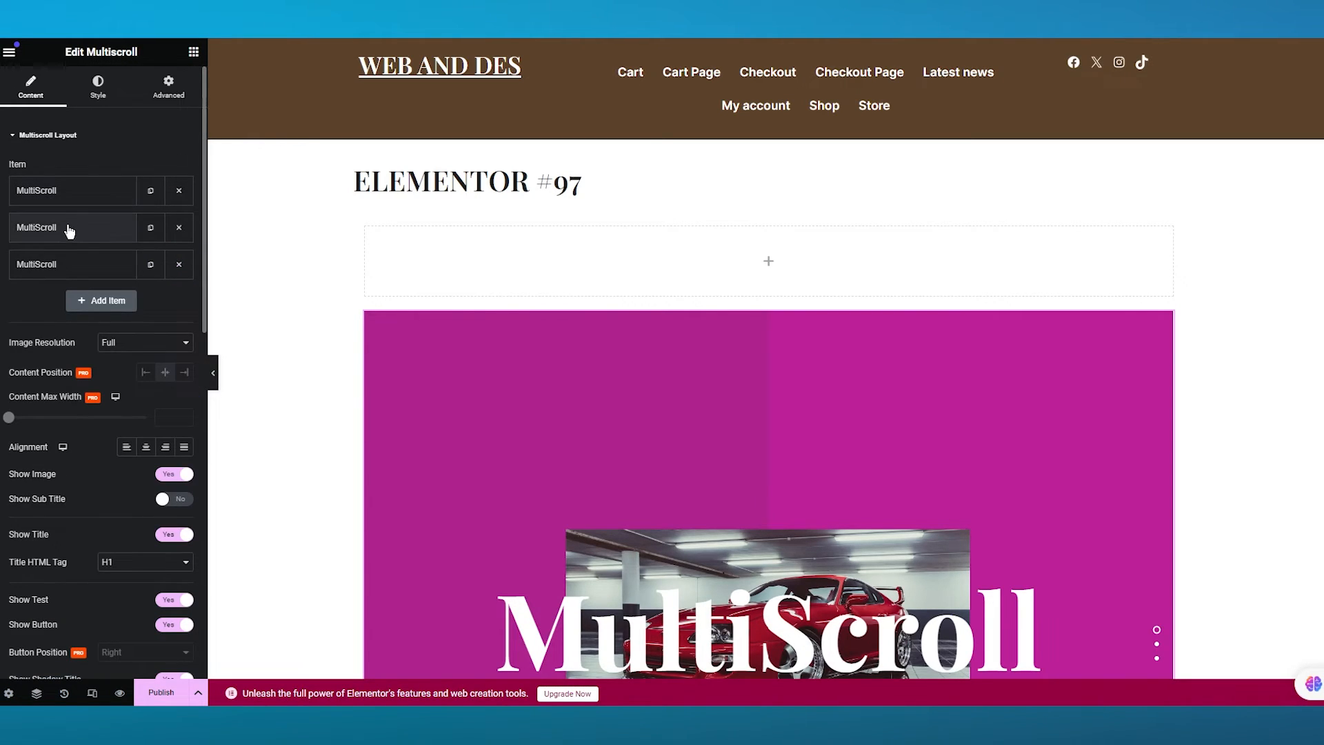
# - Set the second Multiscroll item's image to the Peso Pluma Éxodo cover from the Media Library
pyautogui.click(67, 228)
pyautogui.scroll(-2, 92, 431)
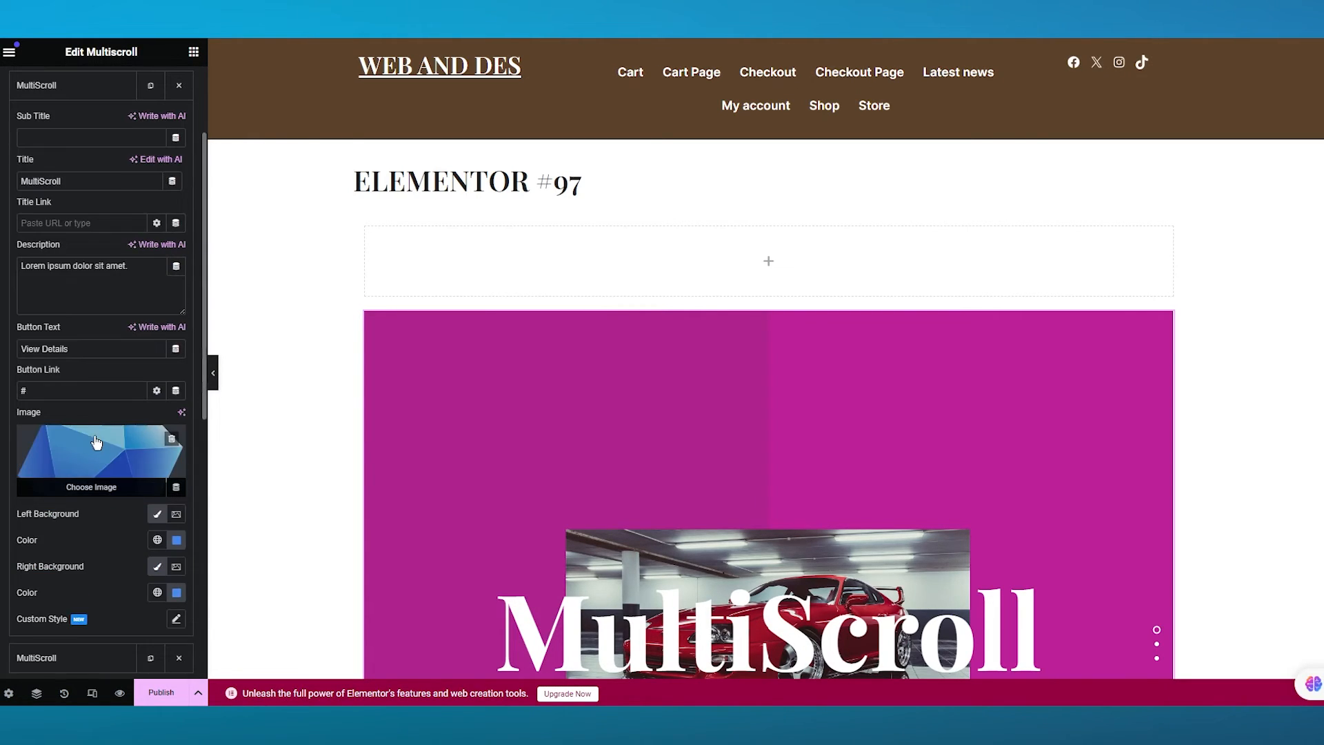
pyautogui.click(94, 494)
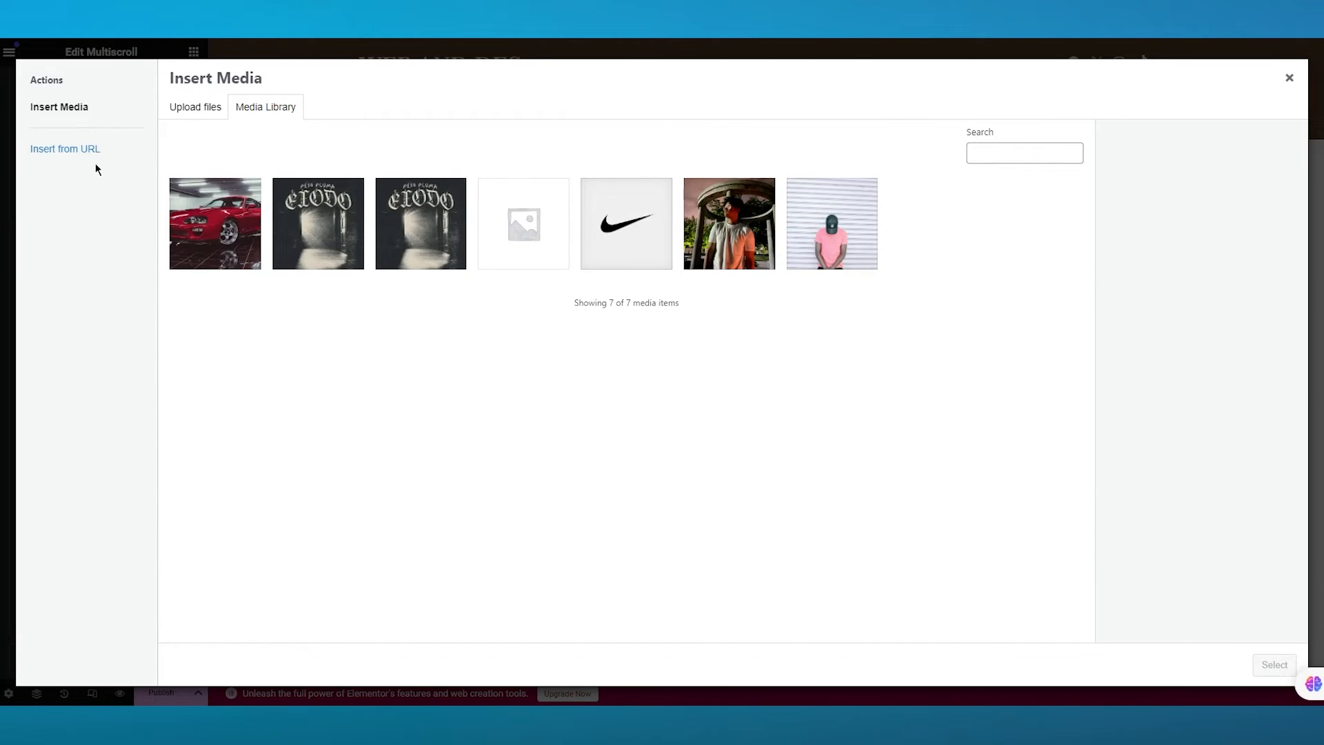
pyautogui.click(372, 264)
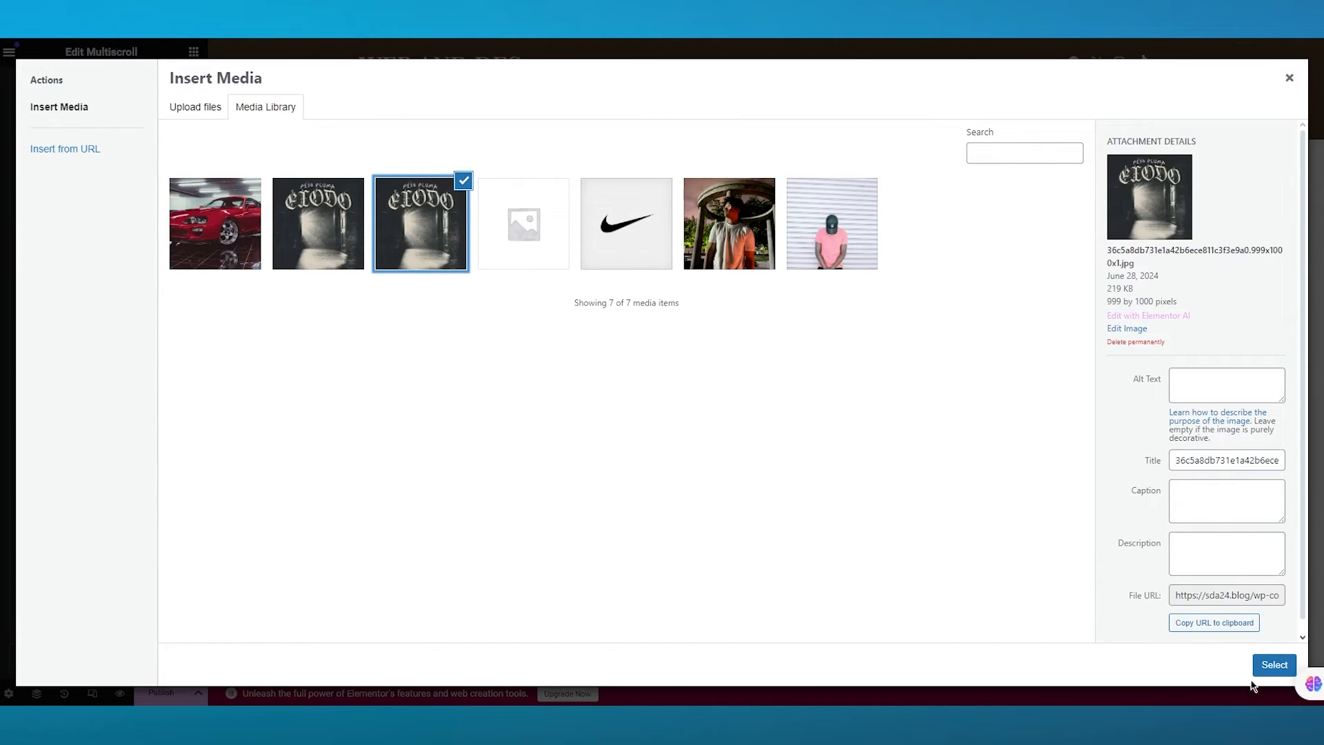
pyautogui.click(1273, 665)
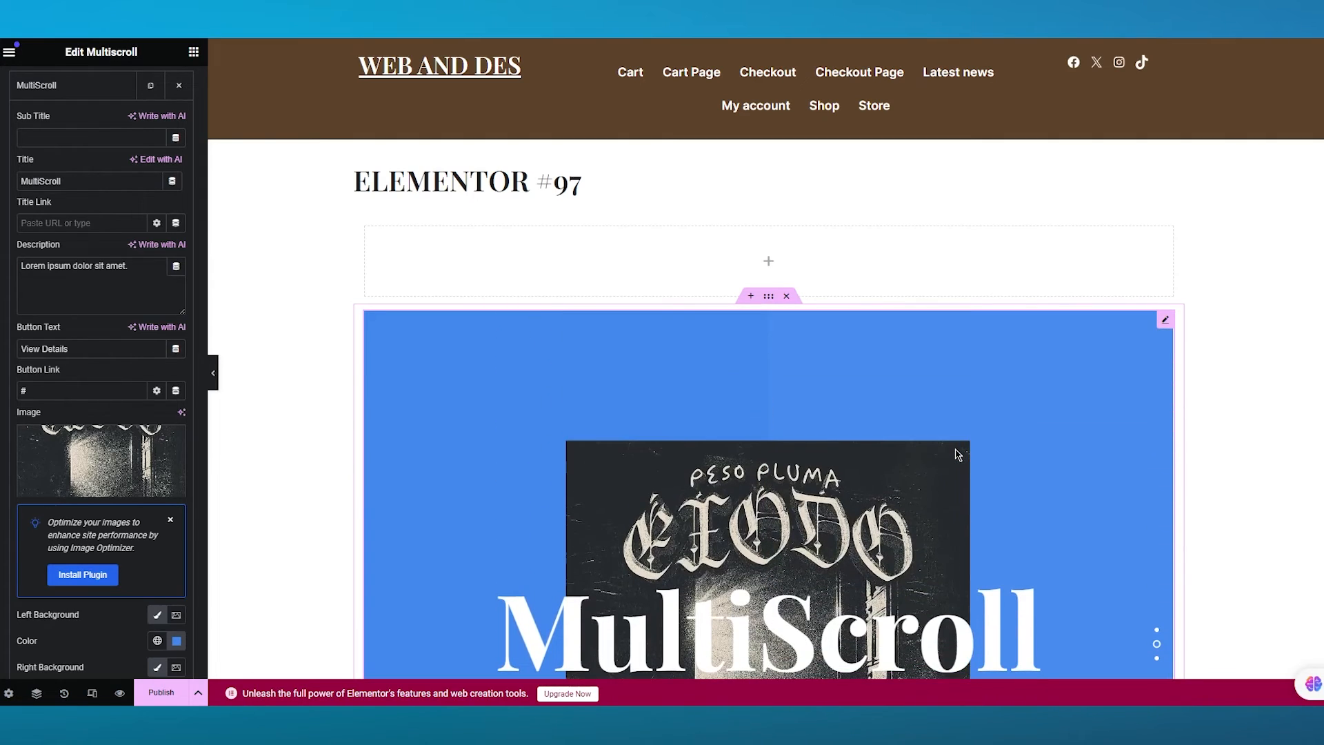
# - Upload the &.png car image and set it as the third Multiscroll item's image
pyautogui.scroll(3, 120, 283)
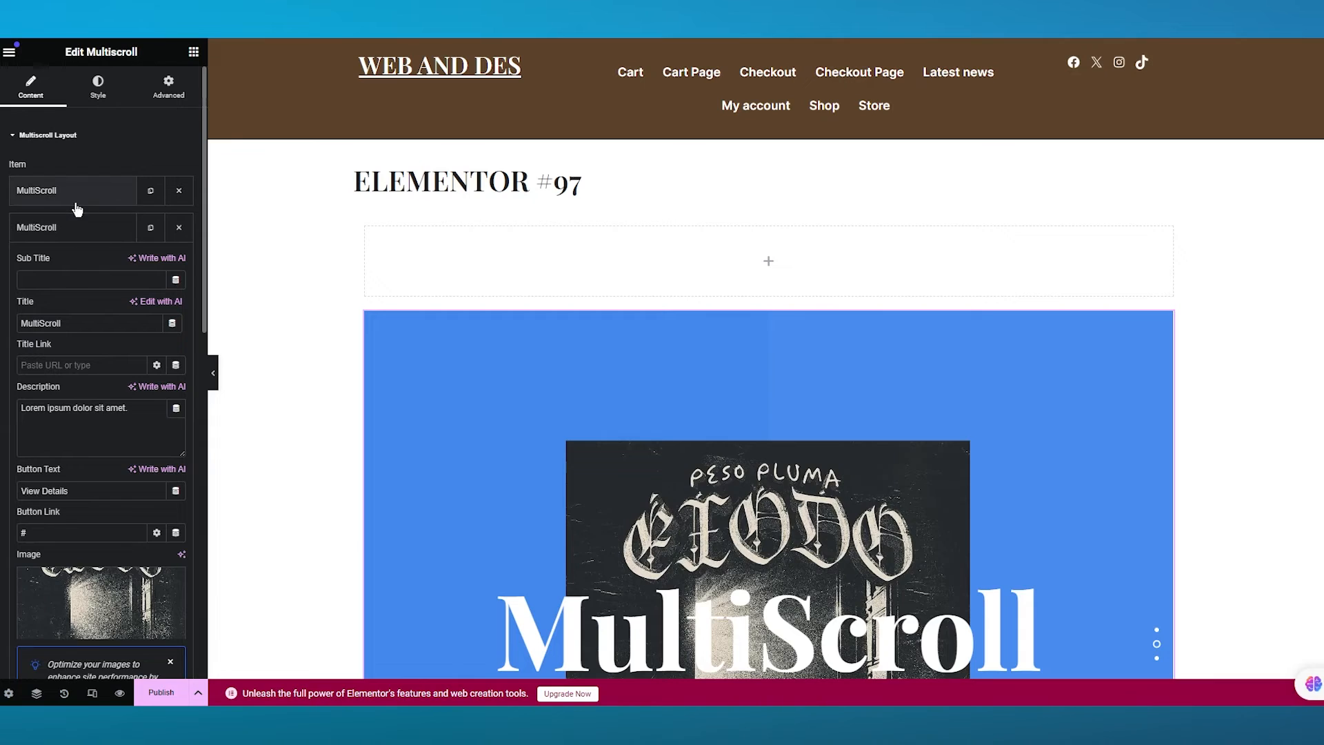
pyautogui.click(72, 237)
pyautogui.click(72, 266)
pyautogui.scroll(-3, 131, 412)
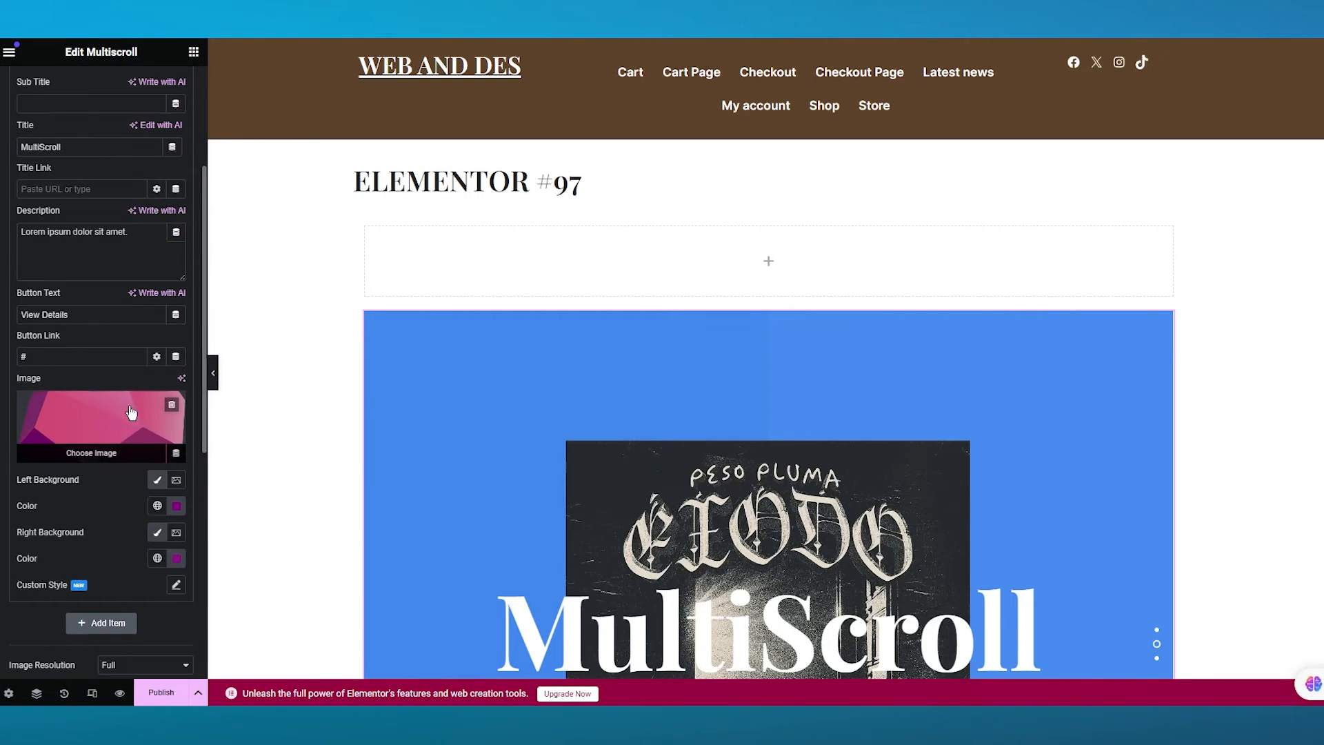
pyautogui.click(97, 454)
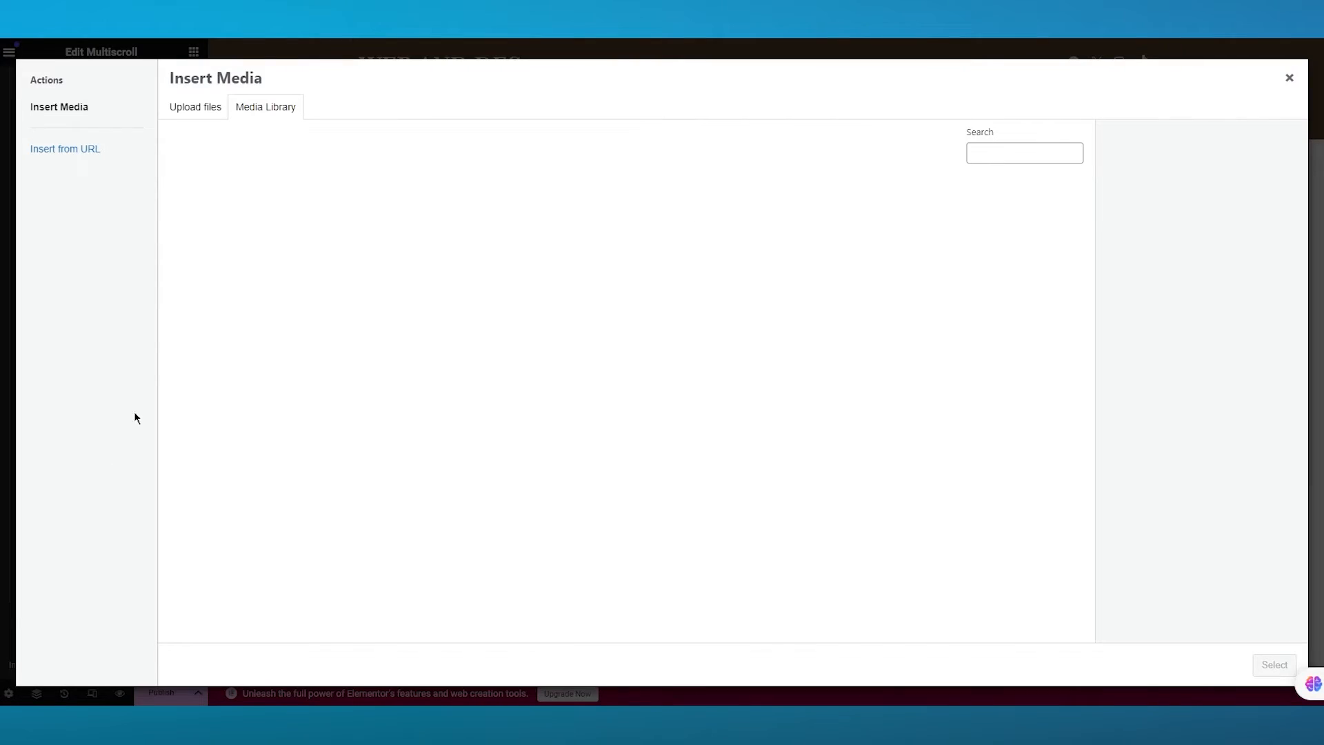
pyautogui.click(82, 109)
pyautogui.click(202, 108)
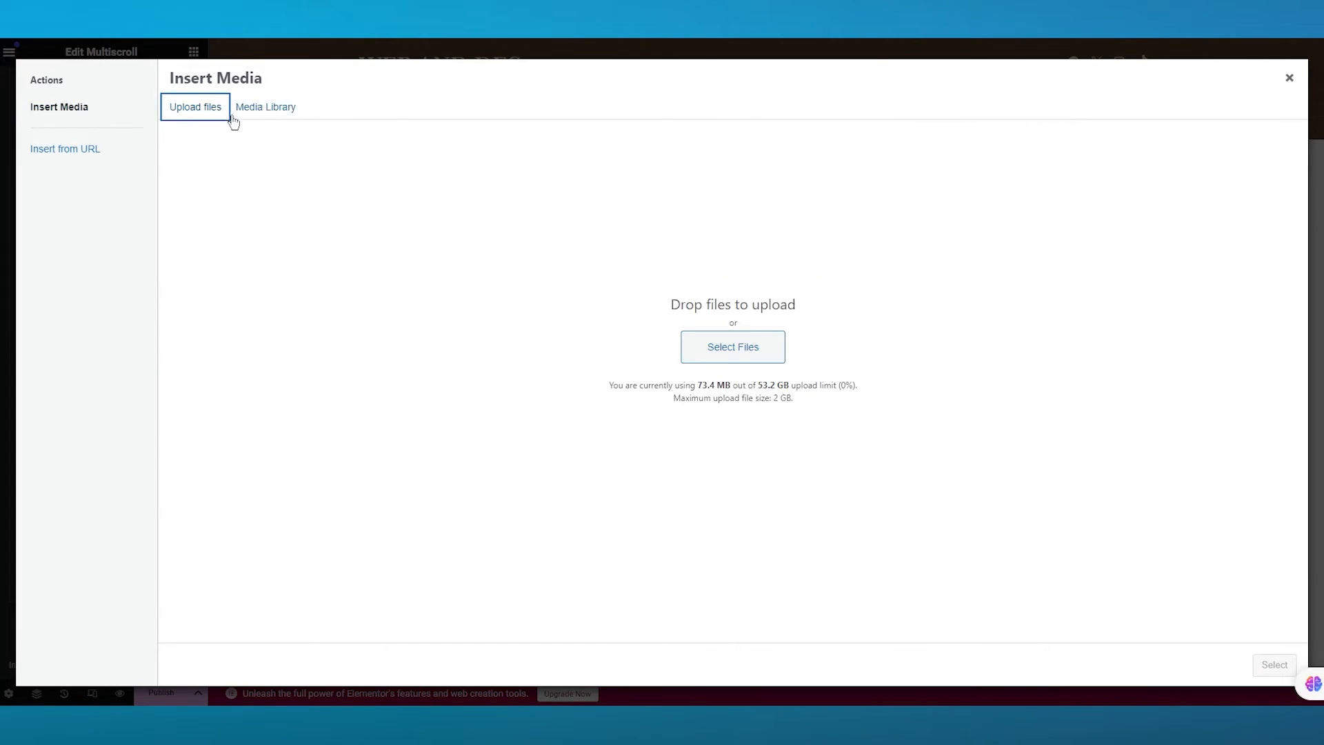
pyautogui.click(265, 107)
pyautogui.click(219, 107)
pyautogui.click(711, 359)
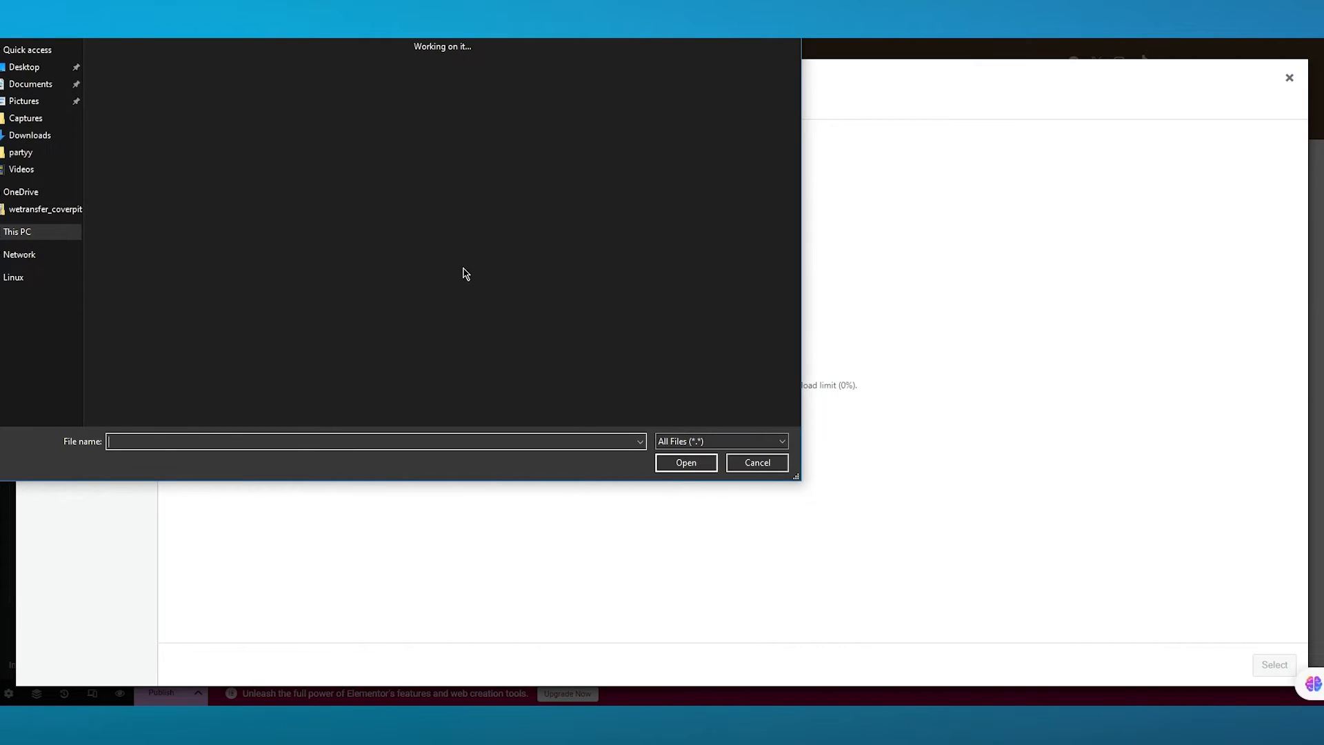
pyautogui.scroll(-5, 477, 229)
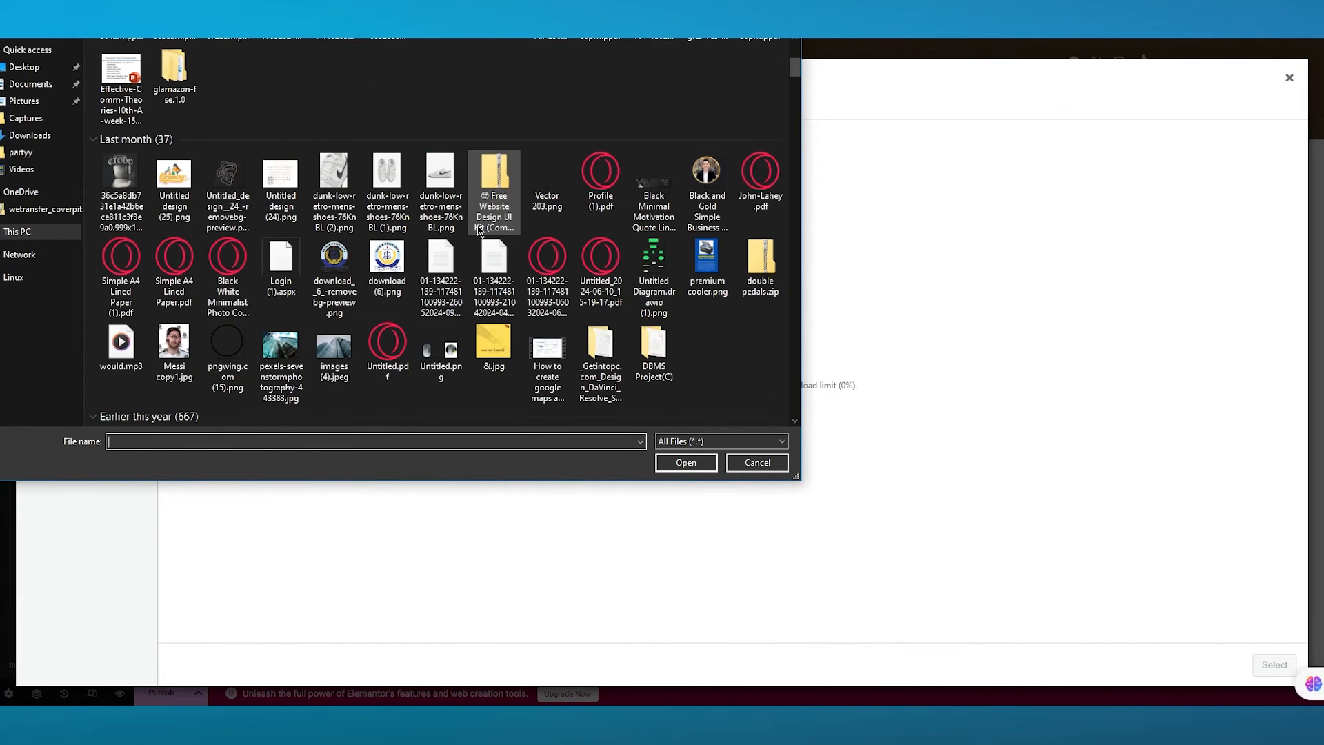
pyautogui.scroll(-10, 480, 228)
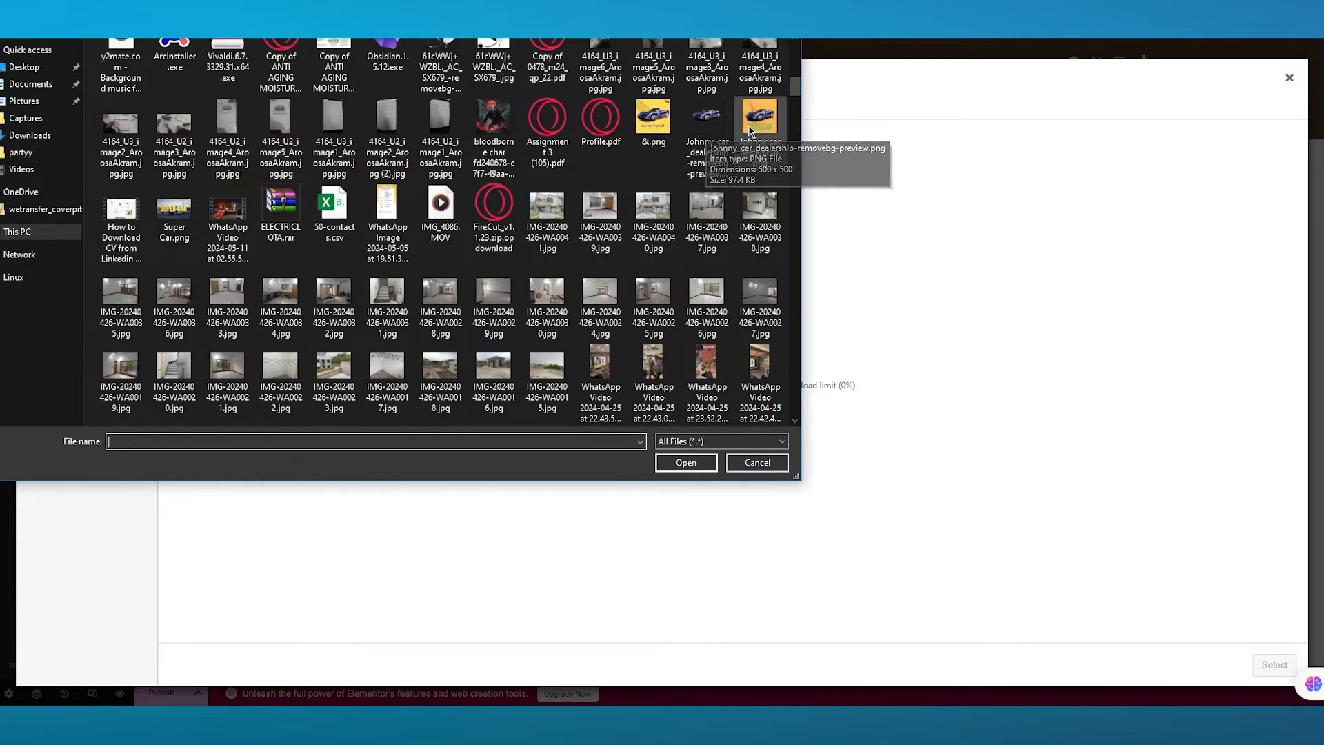
pyautogui.doubleClick(648, 131)
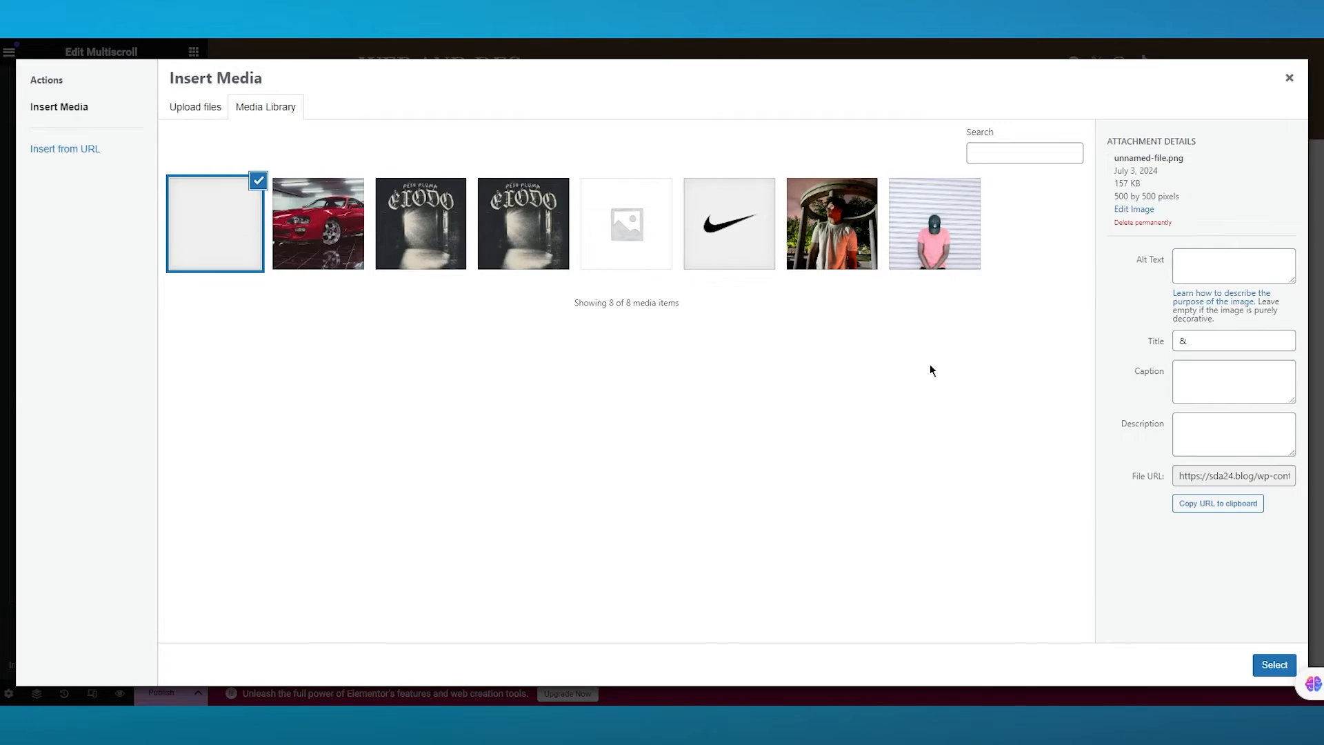
pyautogui.click(1283, 669)
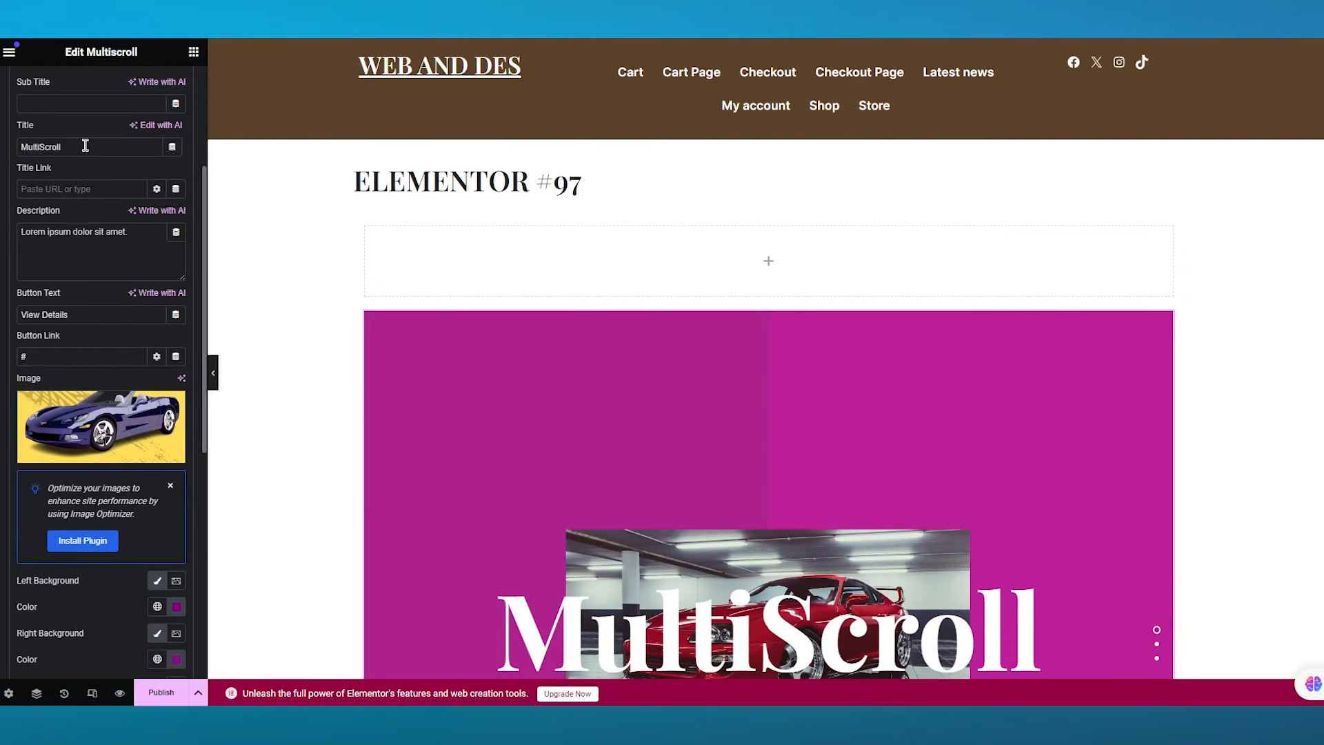
pyautogui.scroll(3, 70, 96)
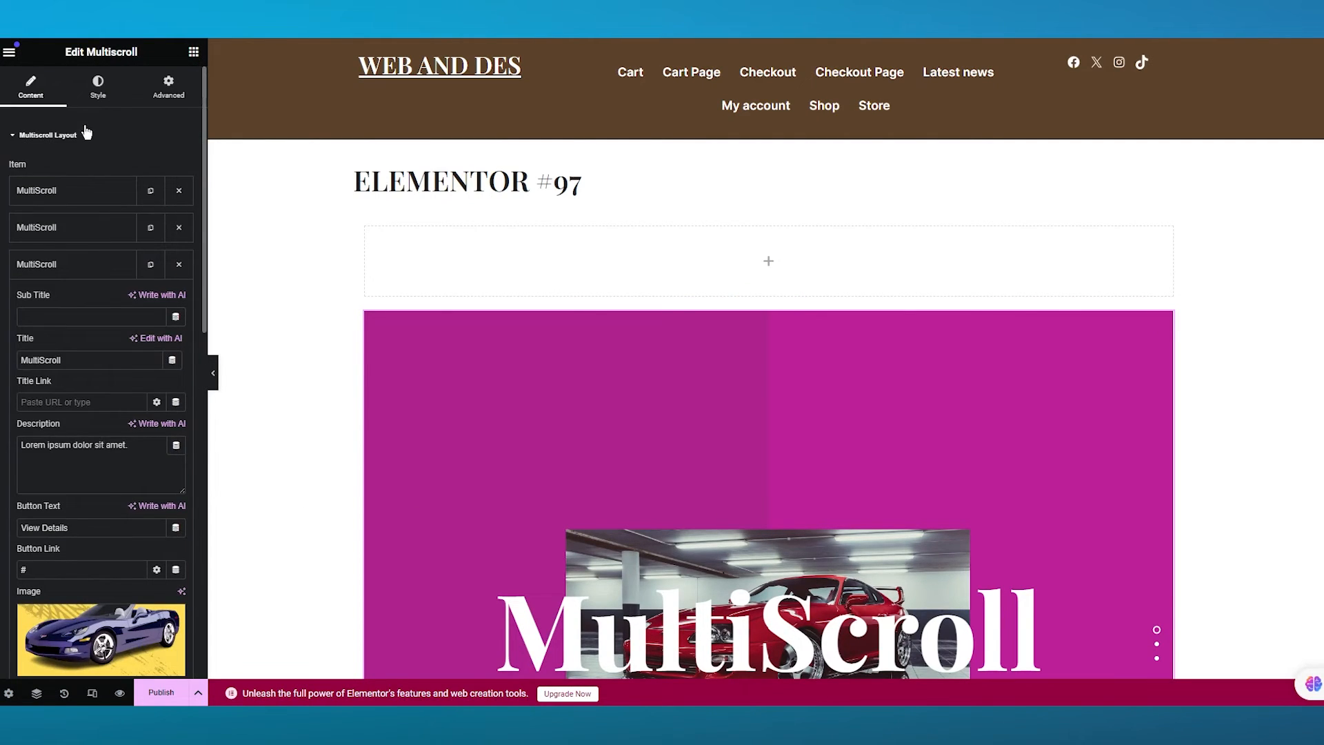
pyautogui.click(64, 273)
pyautogui.scroll(-2, 132, 313)
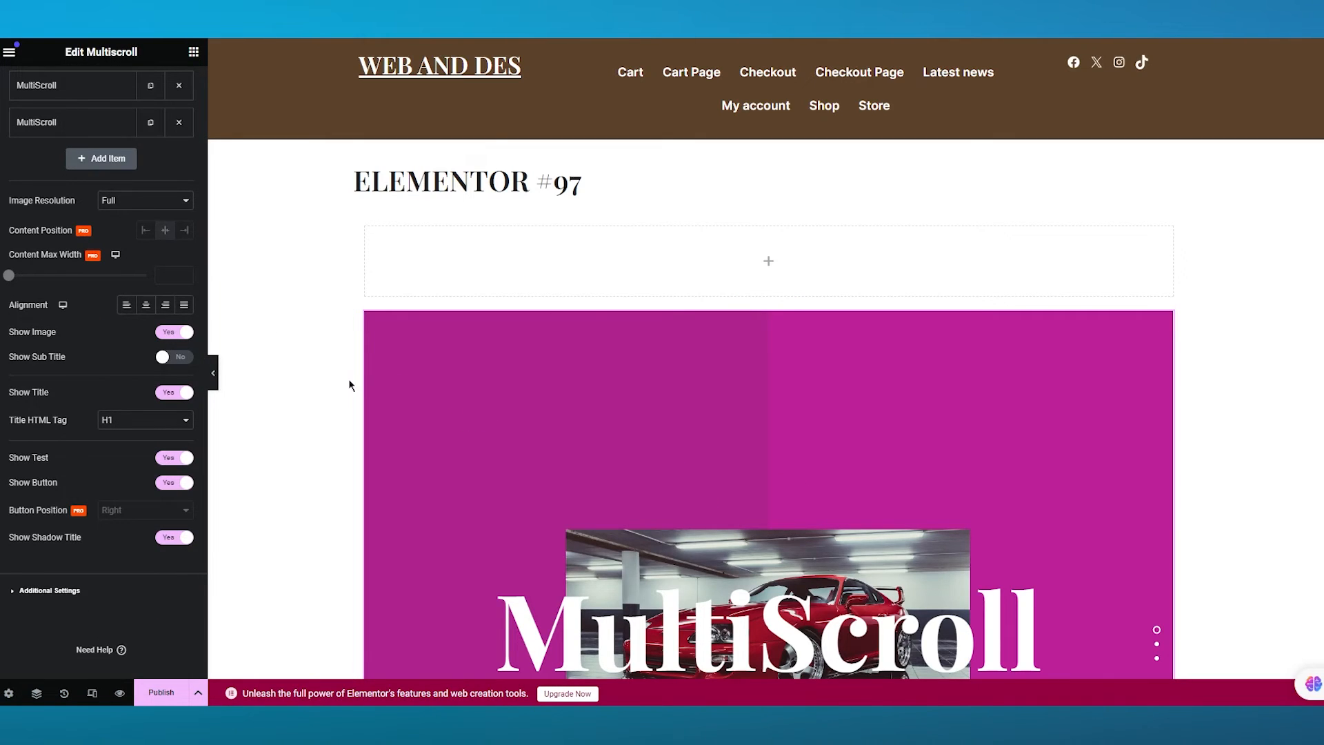
pyautogui.click(138, 204)
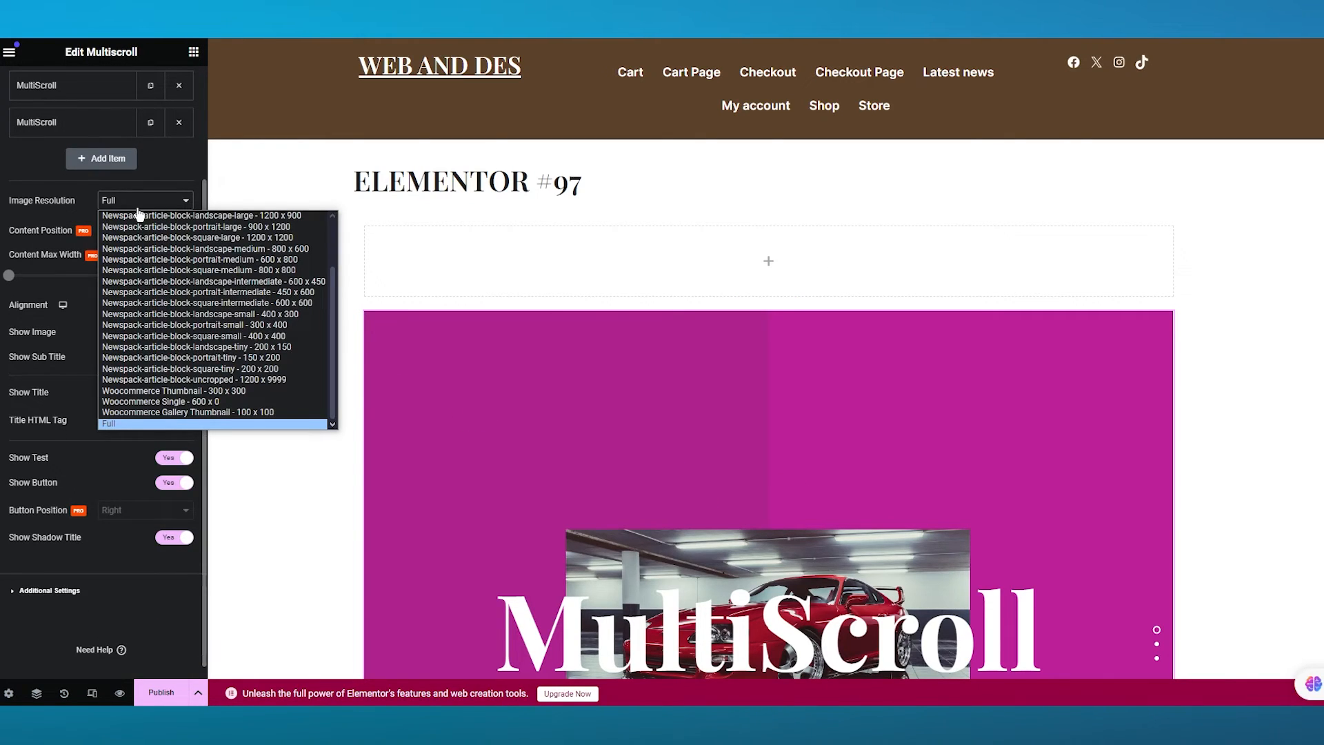
pyautogui.click(137, 208)
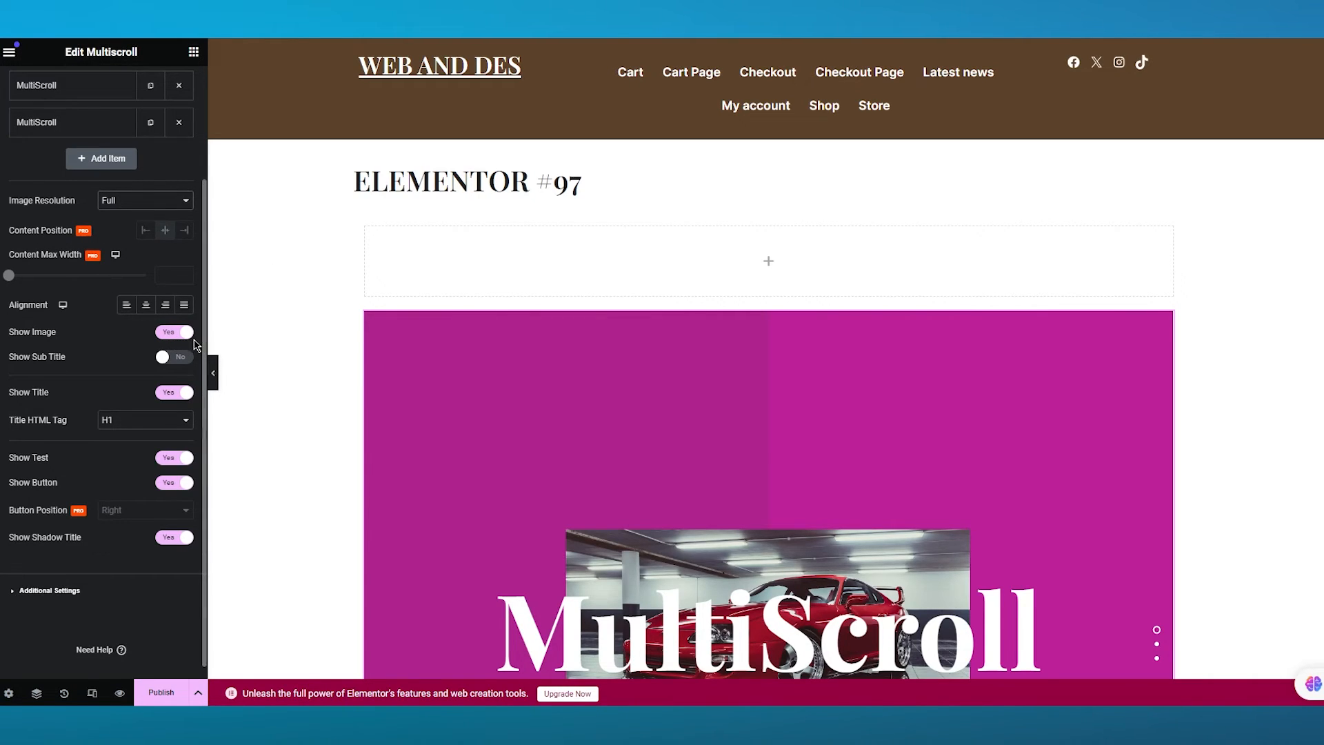
pyautogui.click(180, 334)
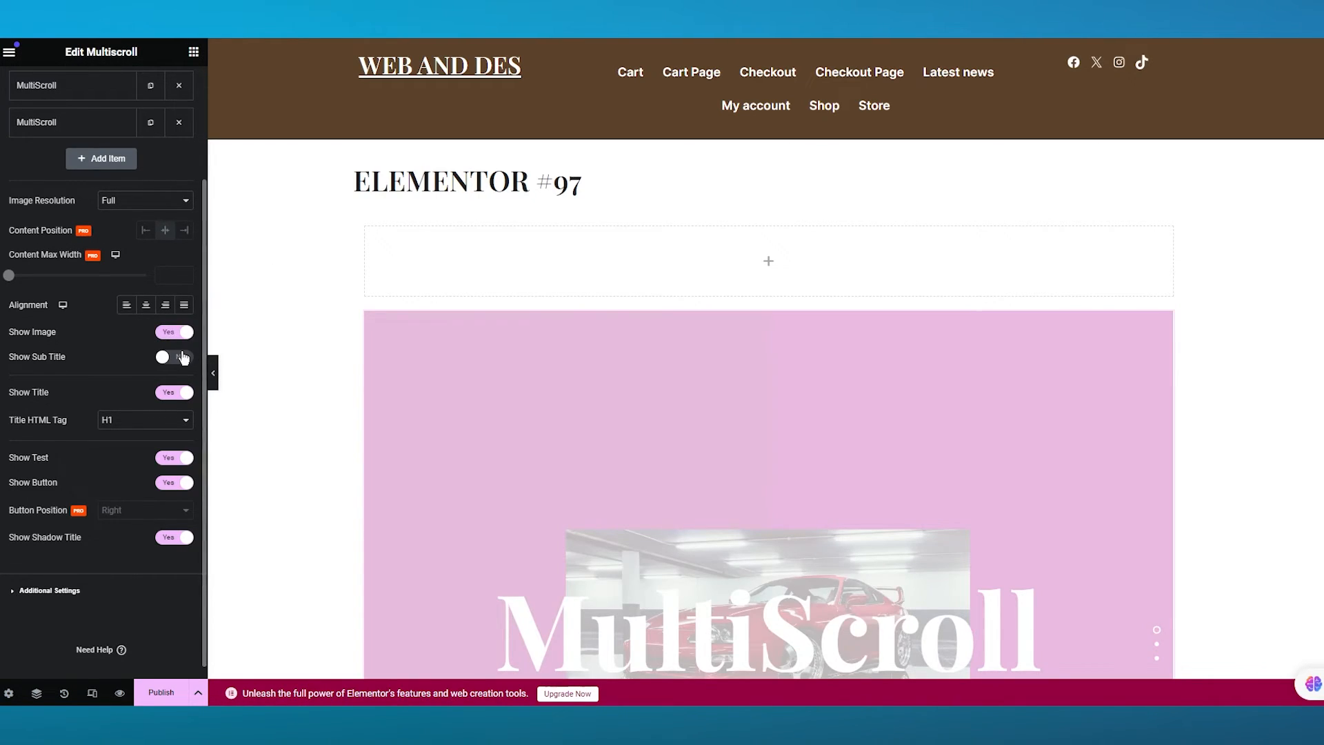
pyautogui.click(168, 360)
pyautogui.click(189, 360)
pyautogui.scroll(-1, 141, 375)
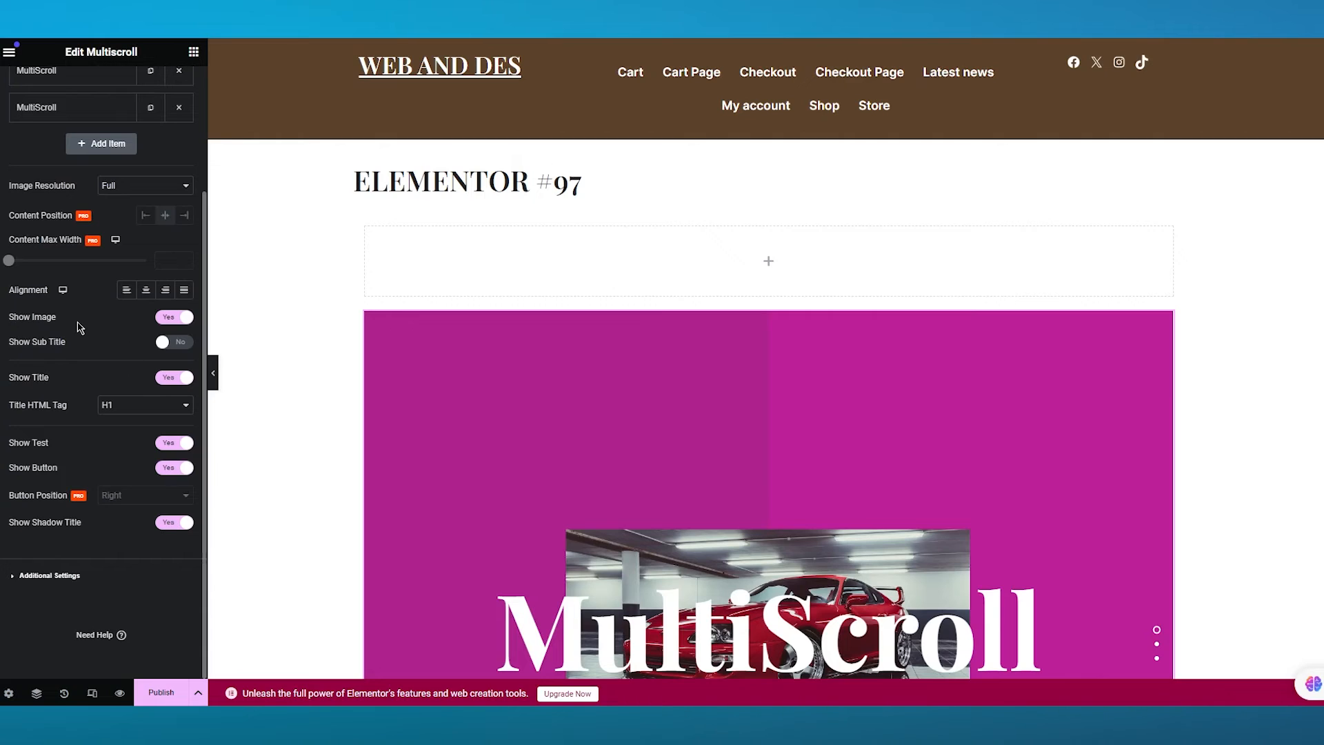
pyautogui.scroll(2, 100, 366)
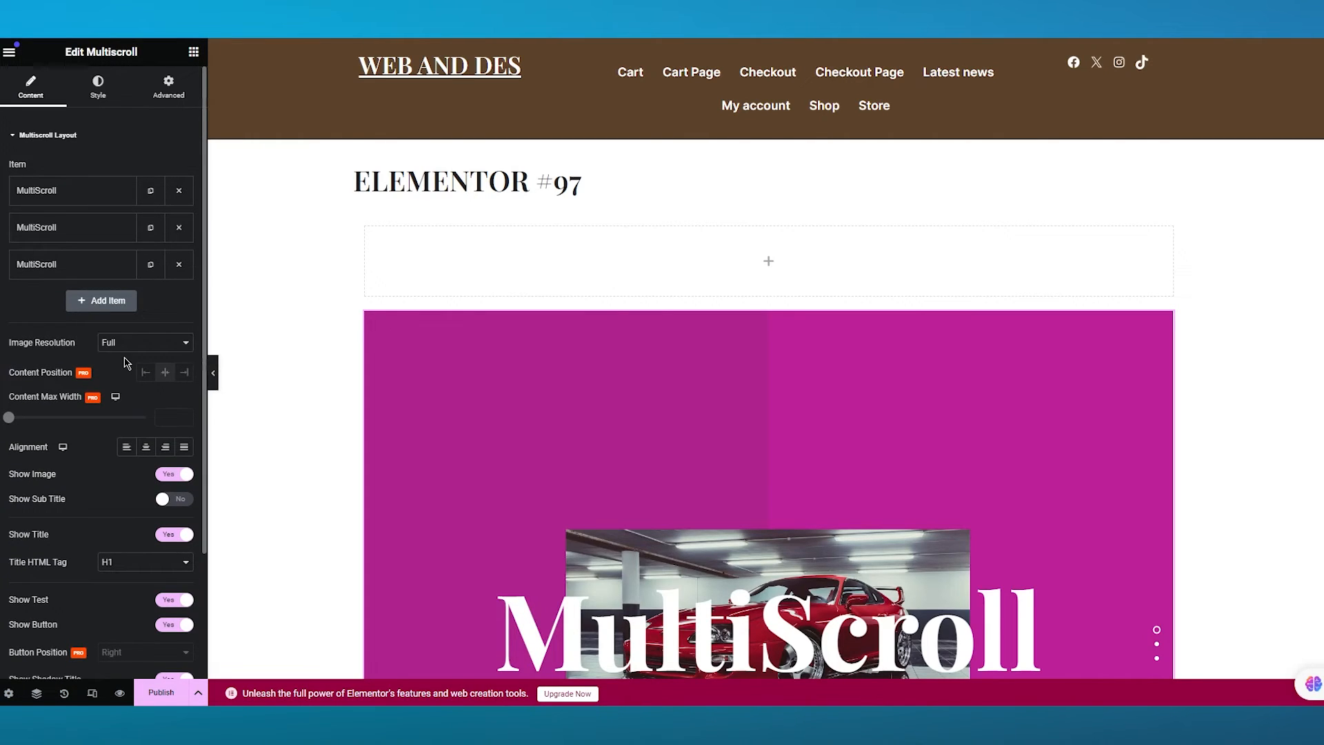
pyautogui.scroll(-2, 104, 366)
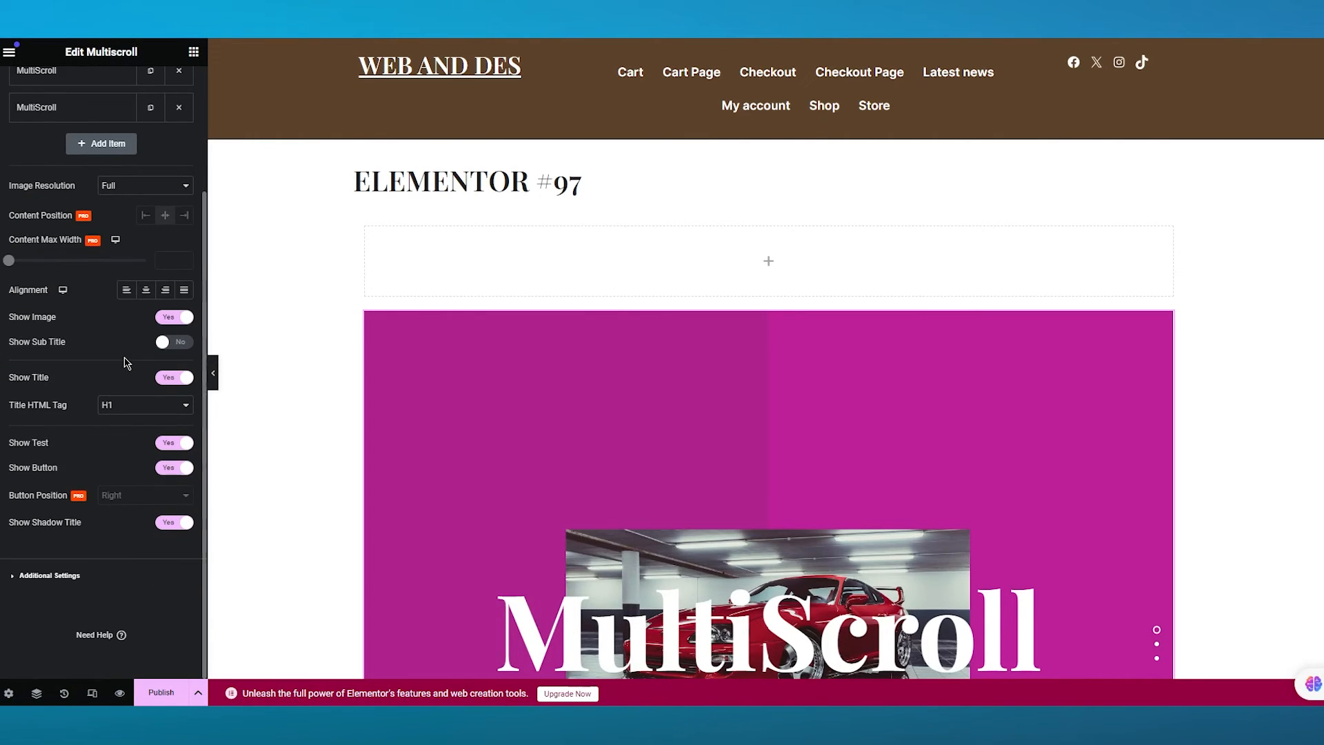
# - Open the Multiscroll Additional Settings and turn on Easing Effect and Autoplay
pyautogui.click(73, 579)
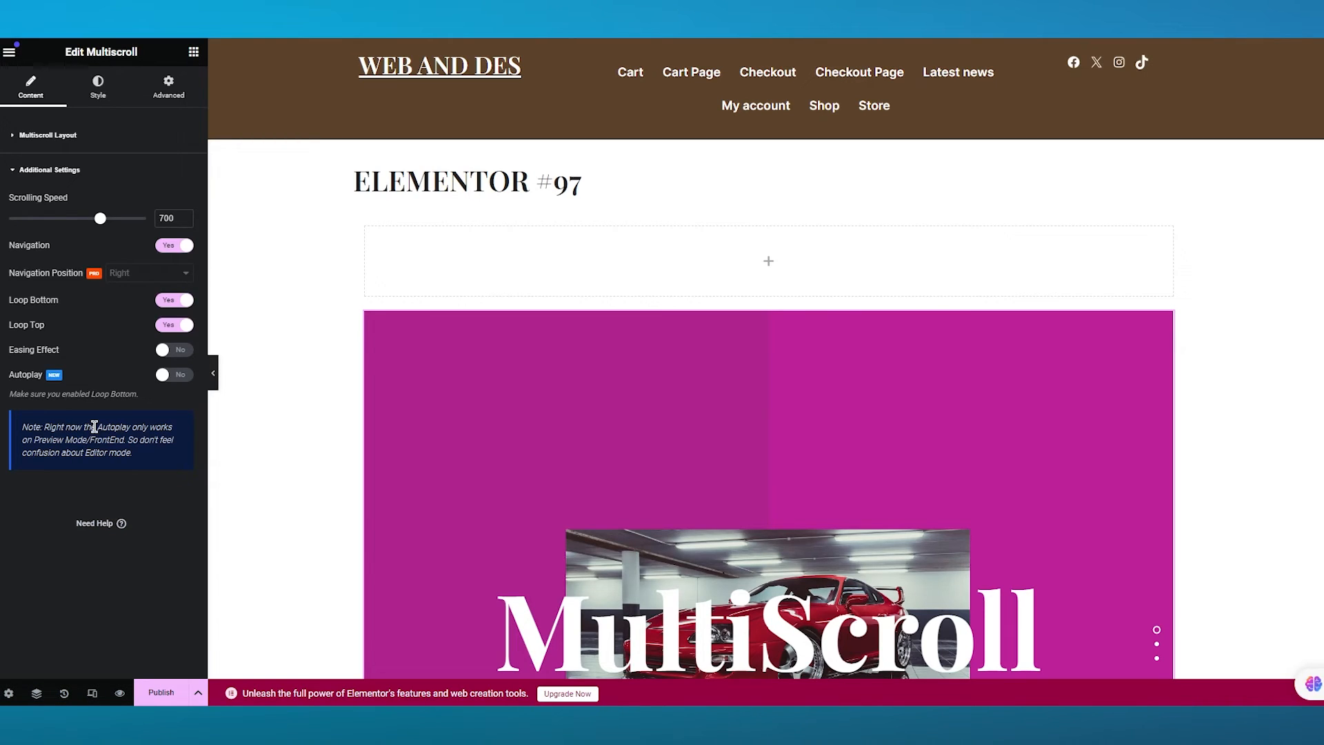
pyautogui.click(171, 350)
pyautogui.click(171, 377)
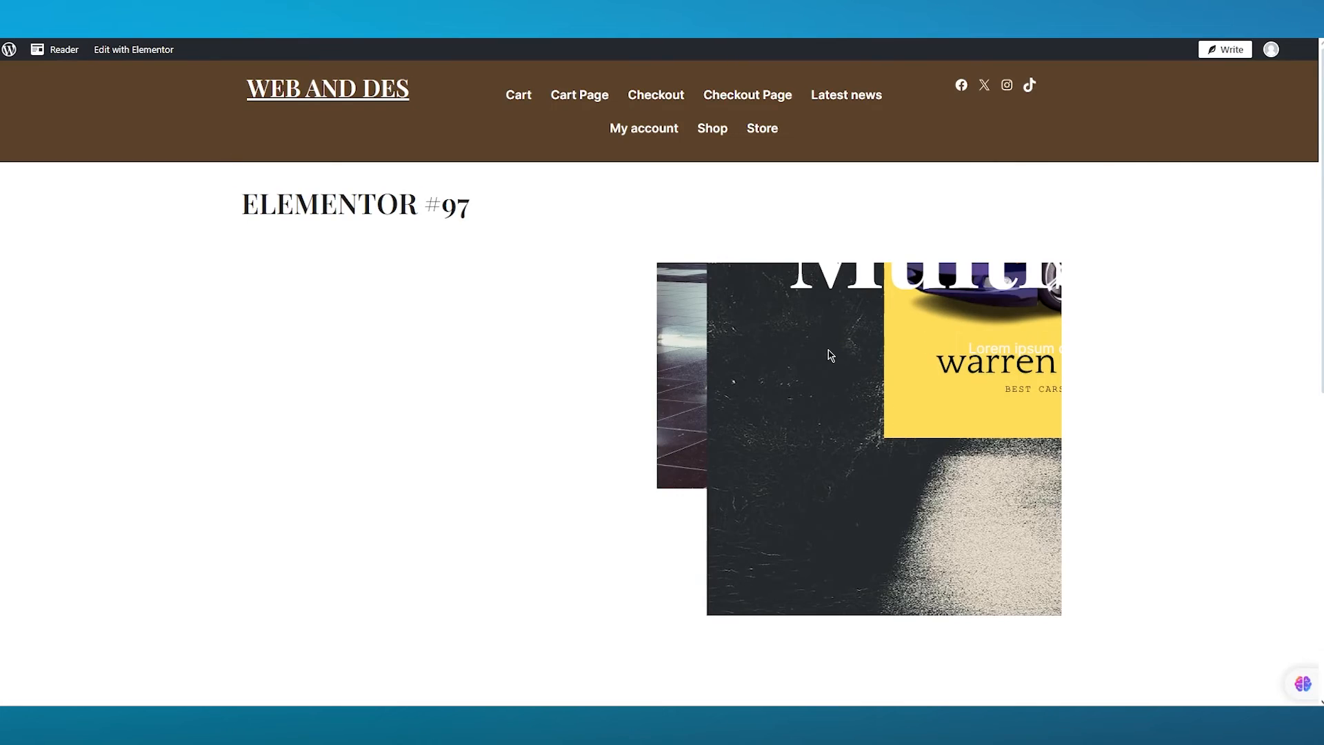
# - Check the autoplaying Multiscroll in the preview tab, then return to the editor
pyautogui.scroll(-4, 831, 356)
pyautogui.scroll(4, 834, 360)
pyautogui.hotkey('ctrl', 'shift', 'Tab')
pyautogui.scroll(-3, 1156, 469)
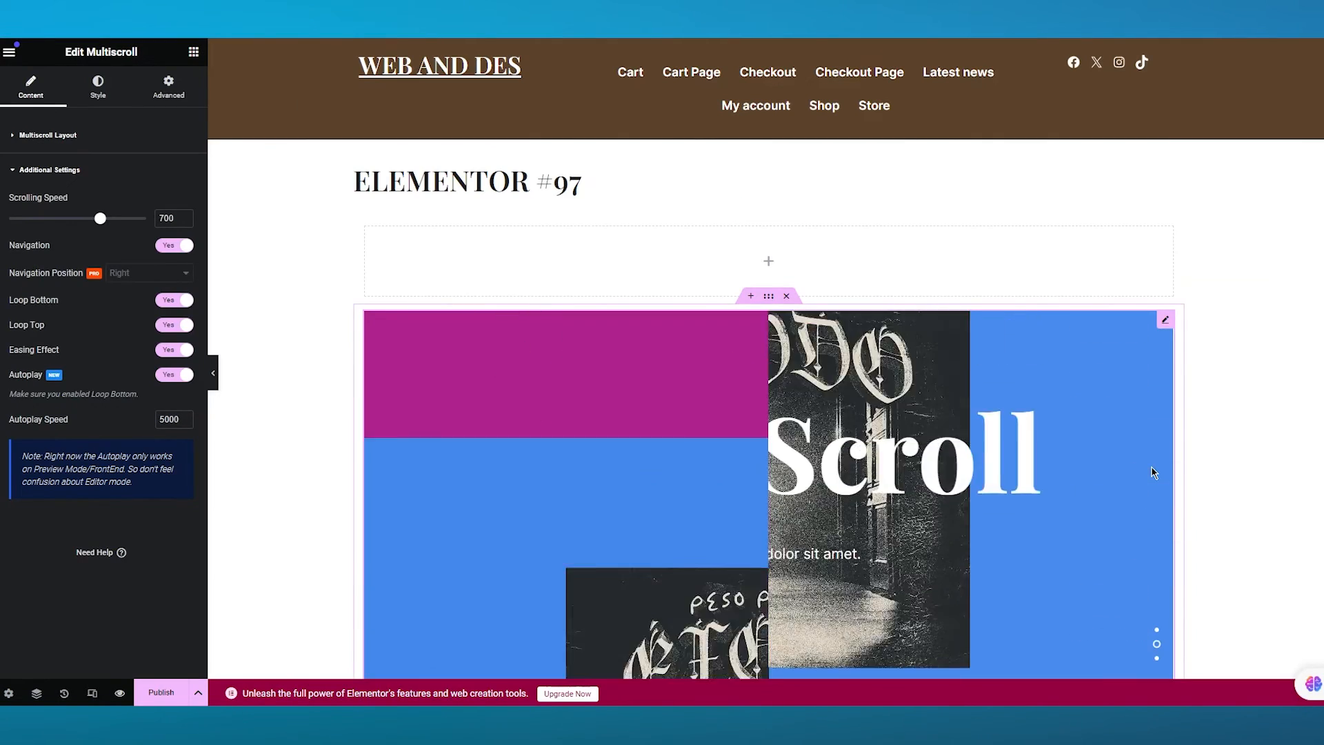
pyautogui.scroll(-3, 994, 543)
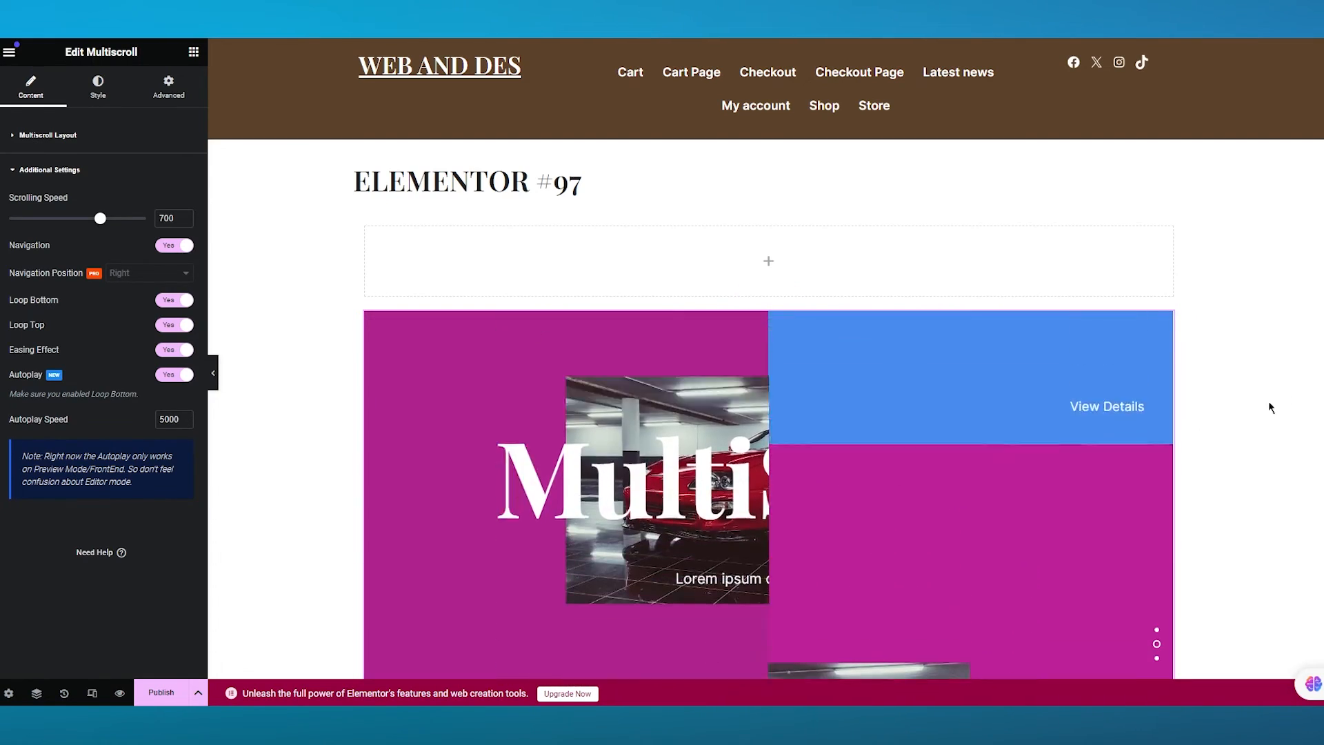
# - Turn Autoplay off and scroll through the Multiscroll slides in the editor
pyautogui.click(174, 374)
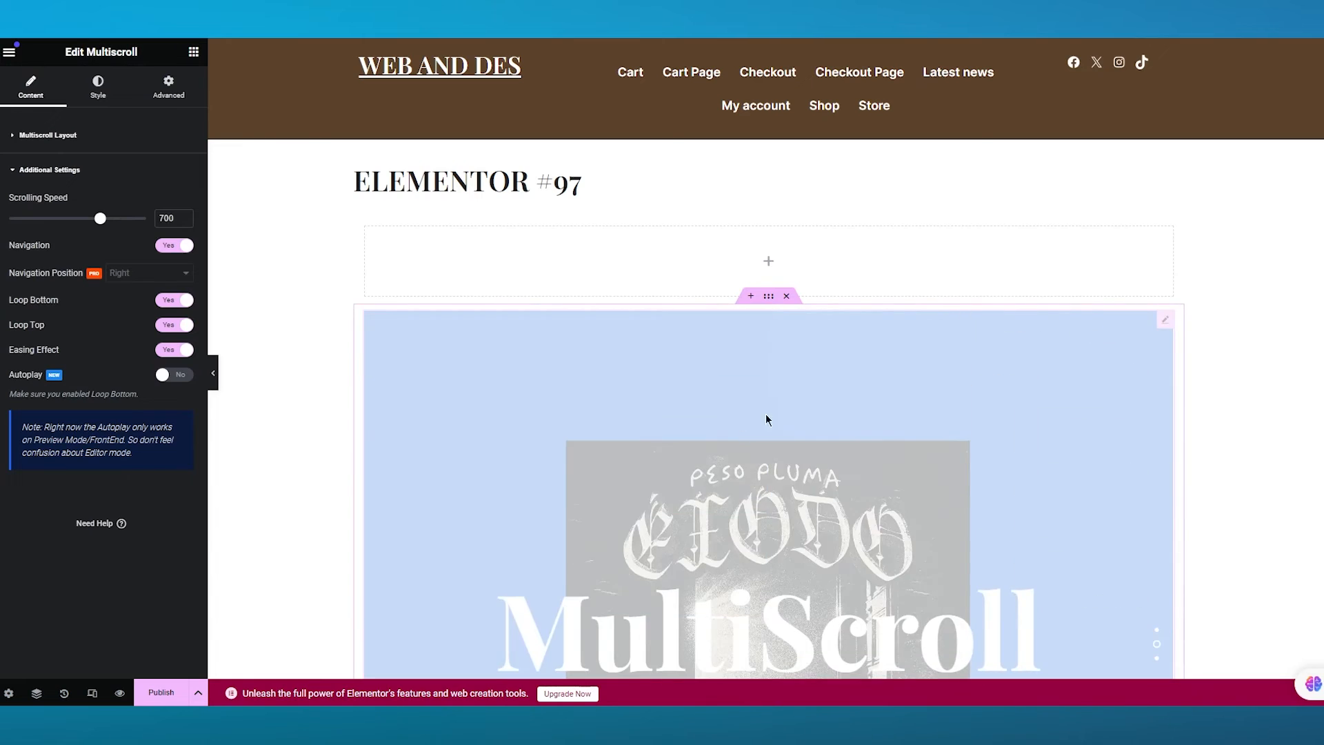
pyautogui.scroll(-3, 951, 438)
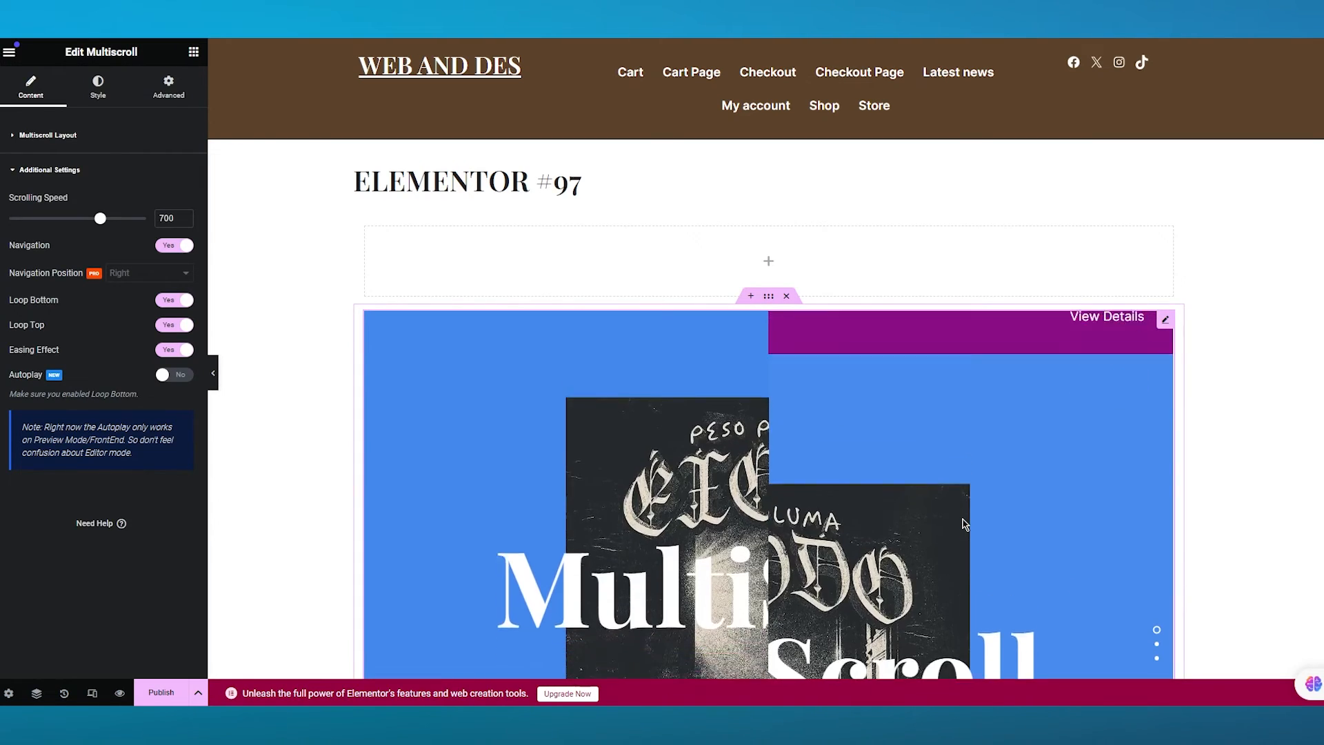
pyautogui.scroll(-4, 964, 525)
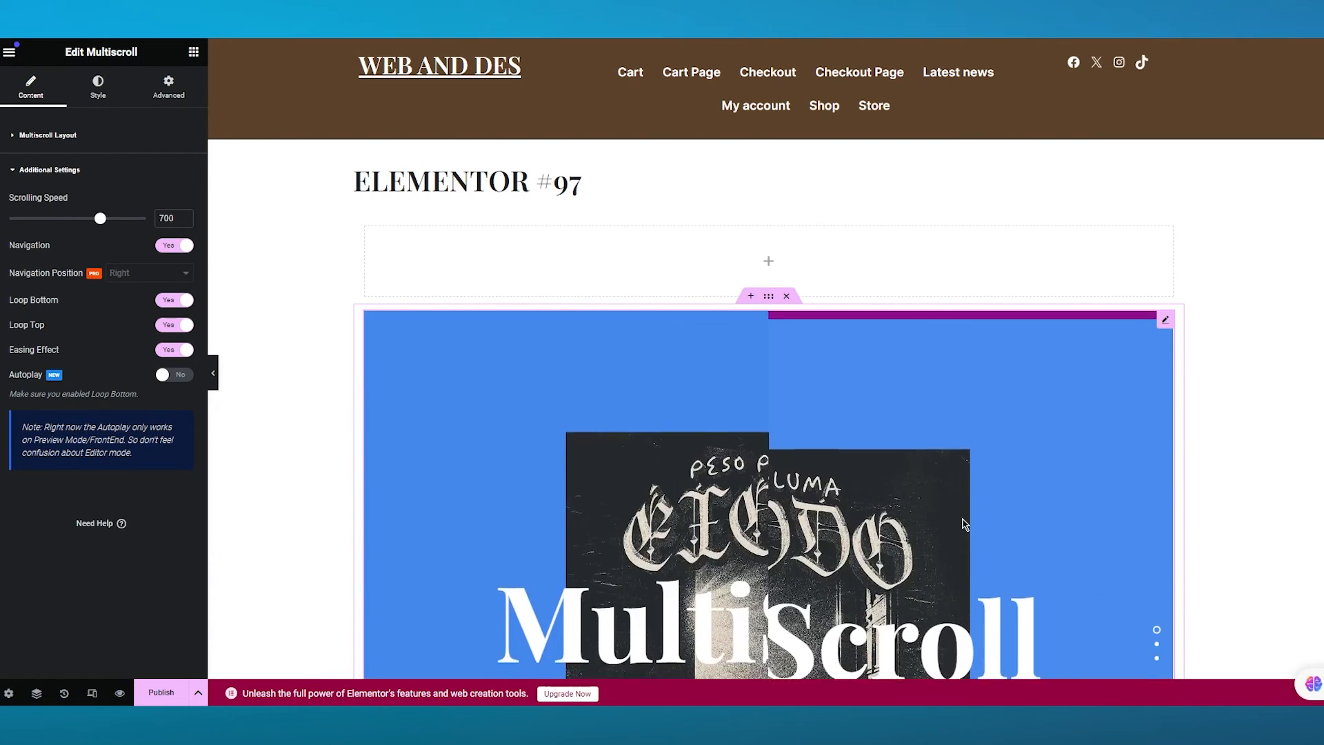
pyautogui.scroll(-4, 965, 525)
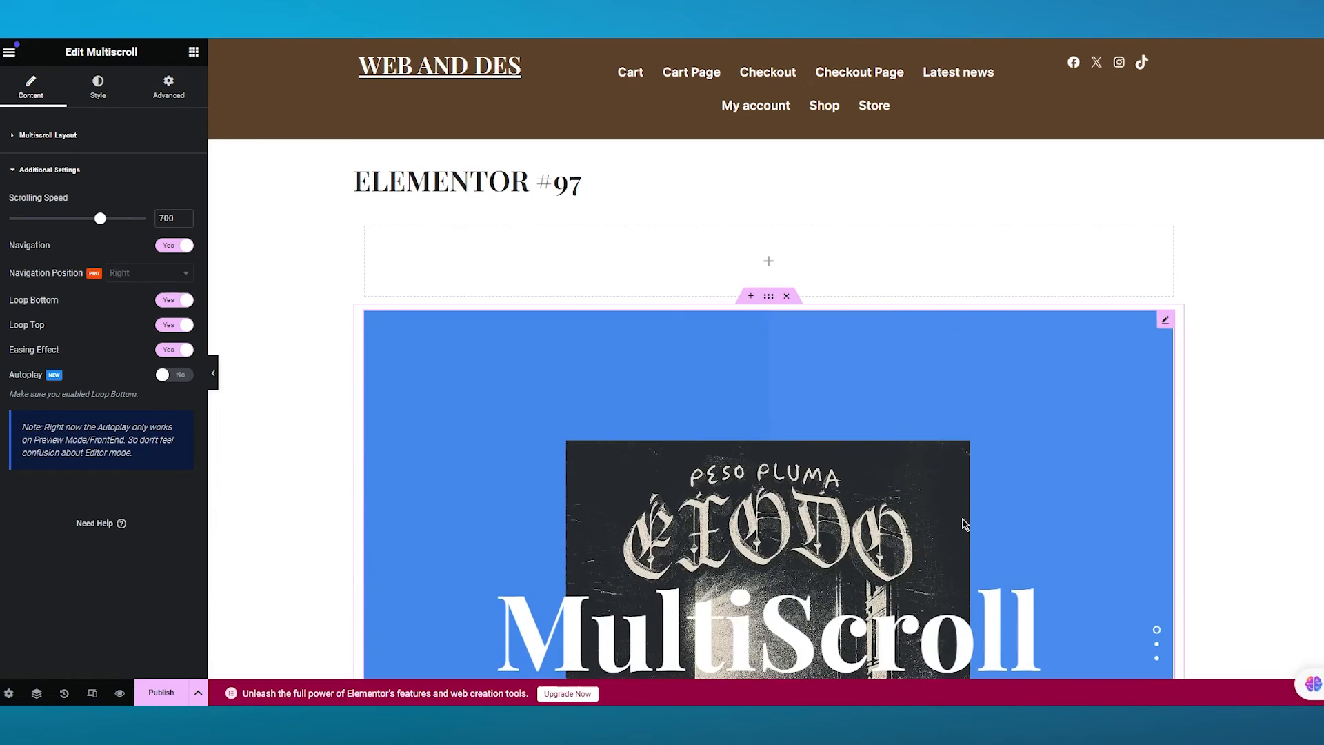
pyautogui.scroll(-4, 964, 524)
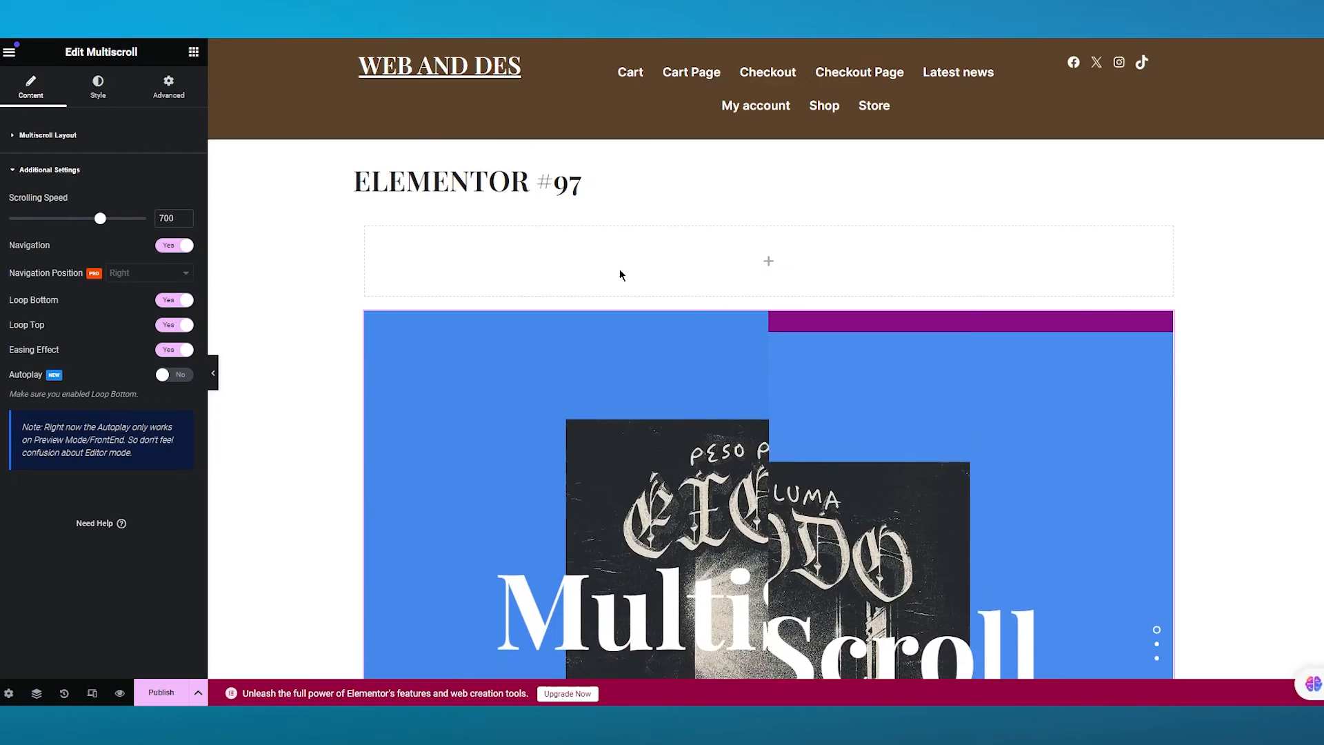
pyautogui.scroll(-3, 906, 388)
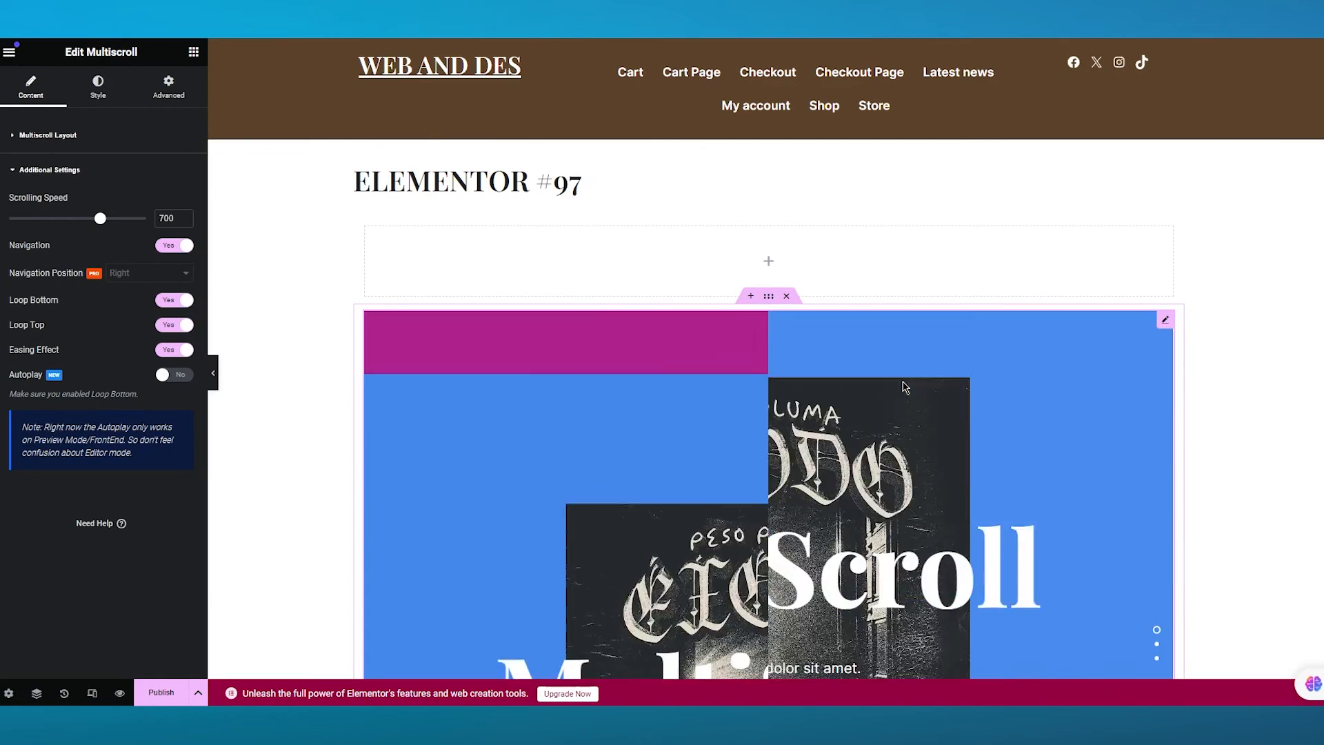
# - Delete the Multiscroll widget and add a Prime Slider Isolate widget to the page
pyautogui.press('Delete')
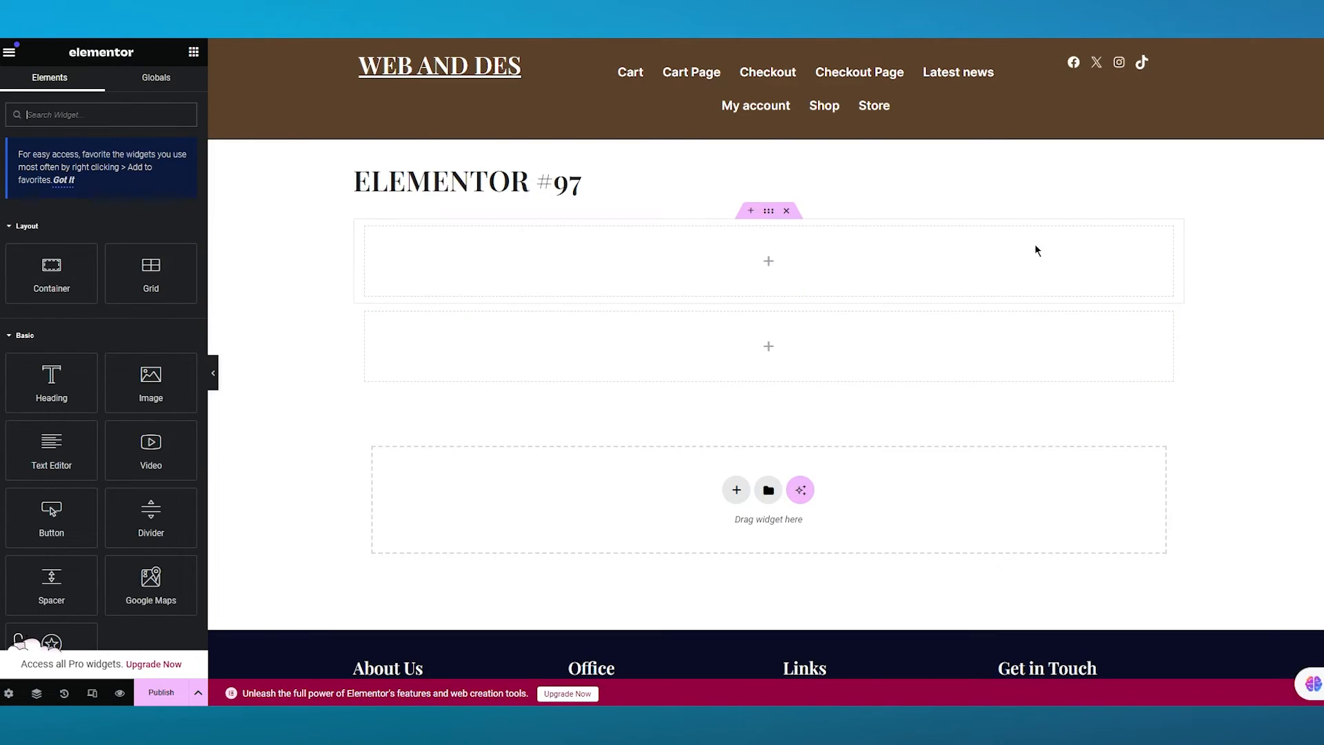
pyautogui.scroll(-15, 179, 376)
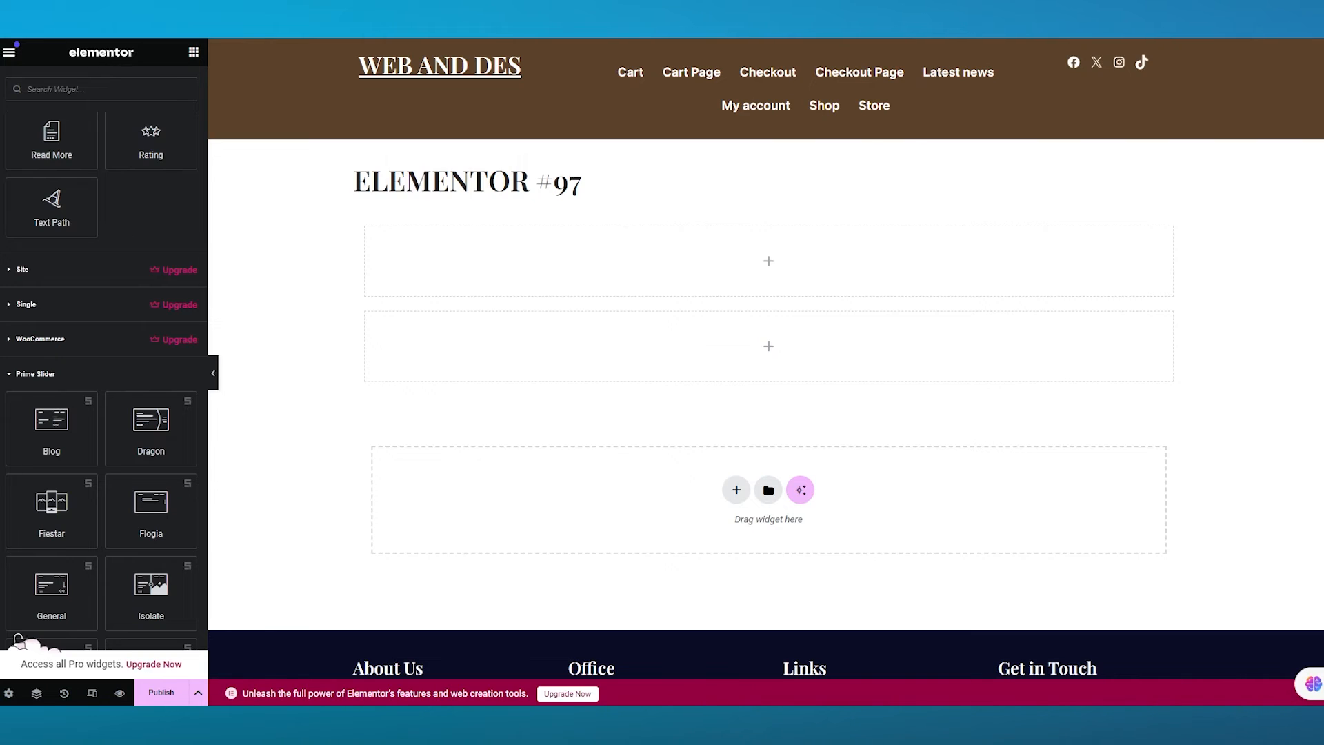
pyautogui.scroll(-3, 151, 428)
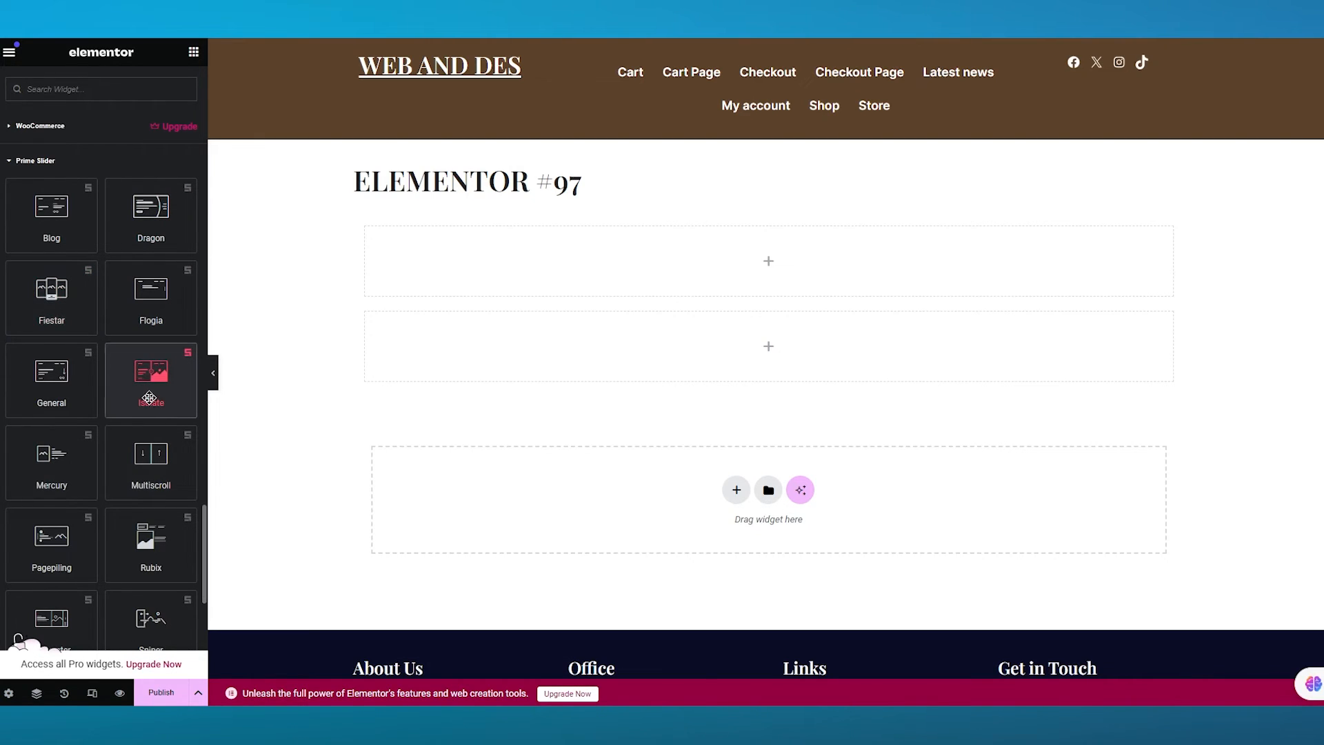
pyautogui.moveTo(151, 376); pyautogui.dragTo(787, 279)
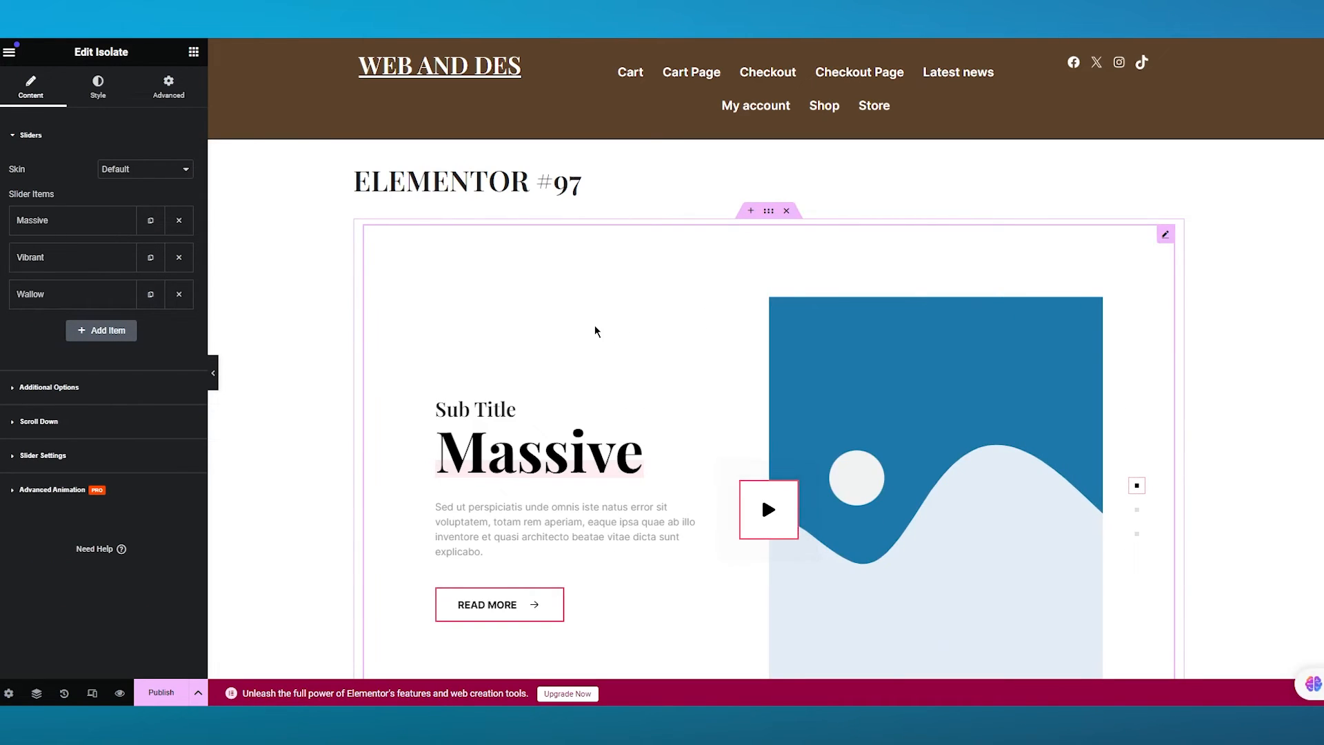
# - Set the Isolate slider's Massive slide image to the red car photo from the media library
pyautogui.click(327, 379)
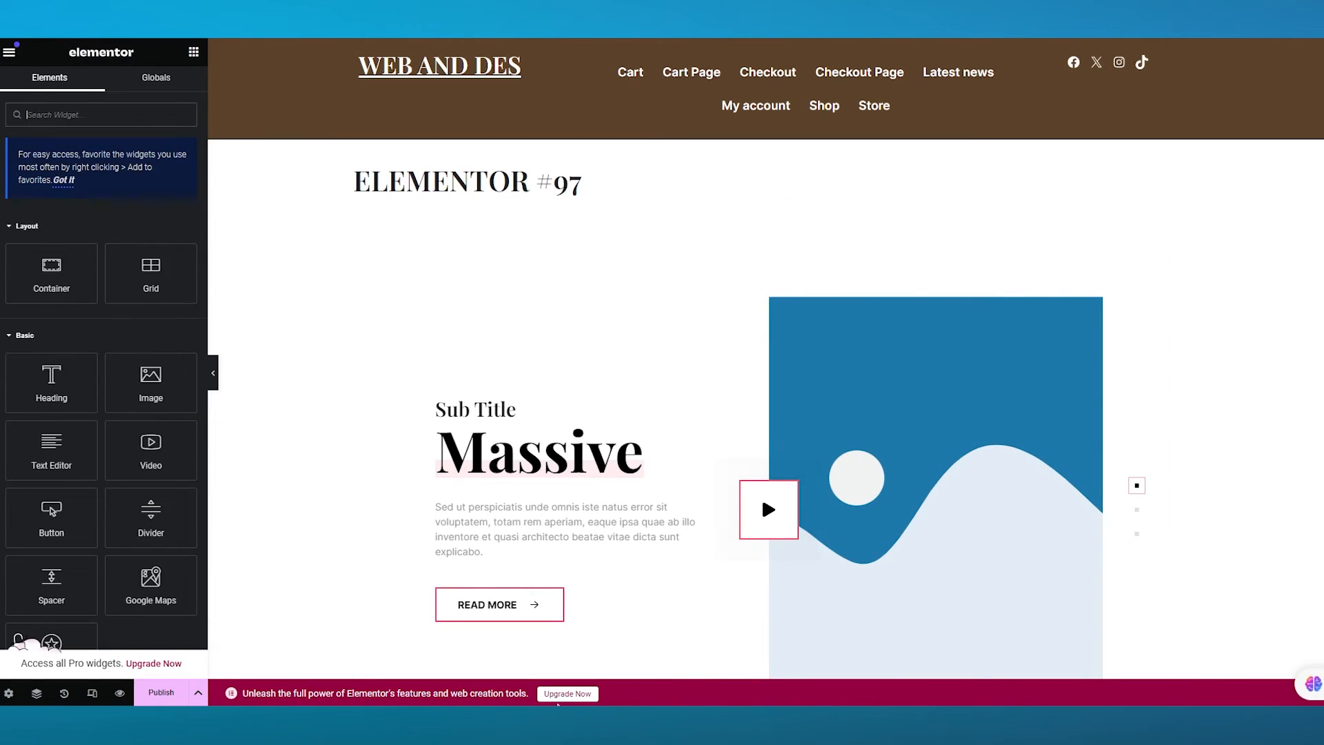
pyautogui.click(1087, 461)
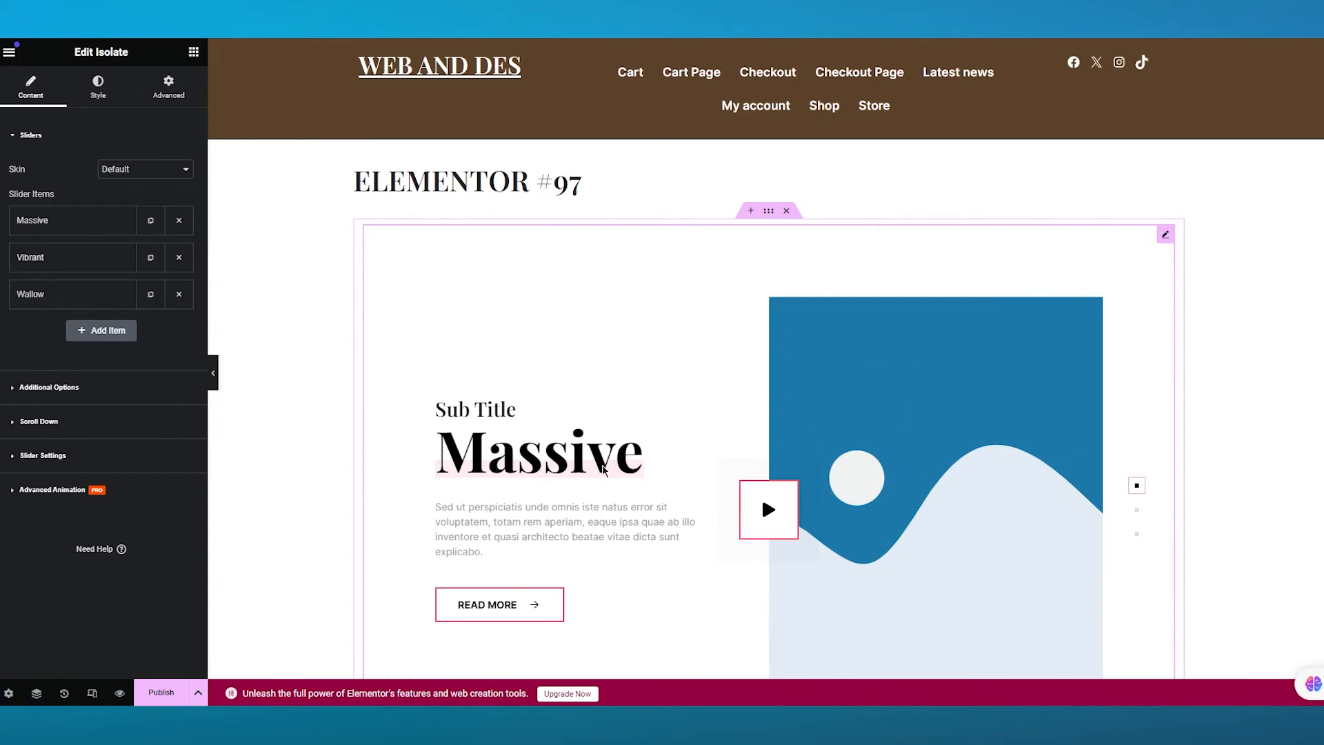
pyautogui.click(89, 220)
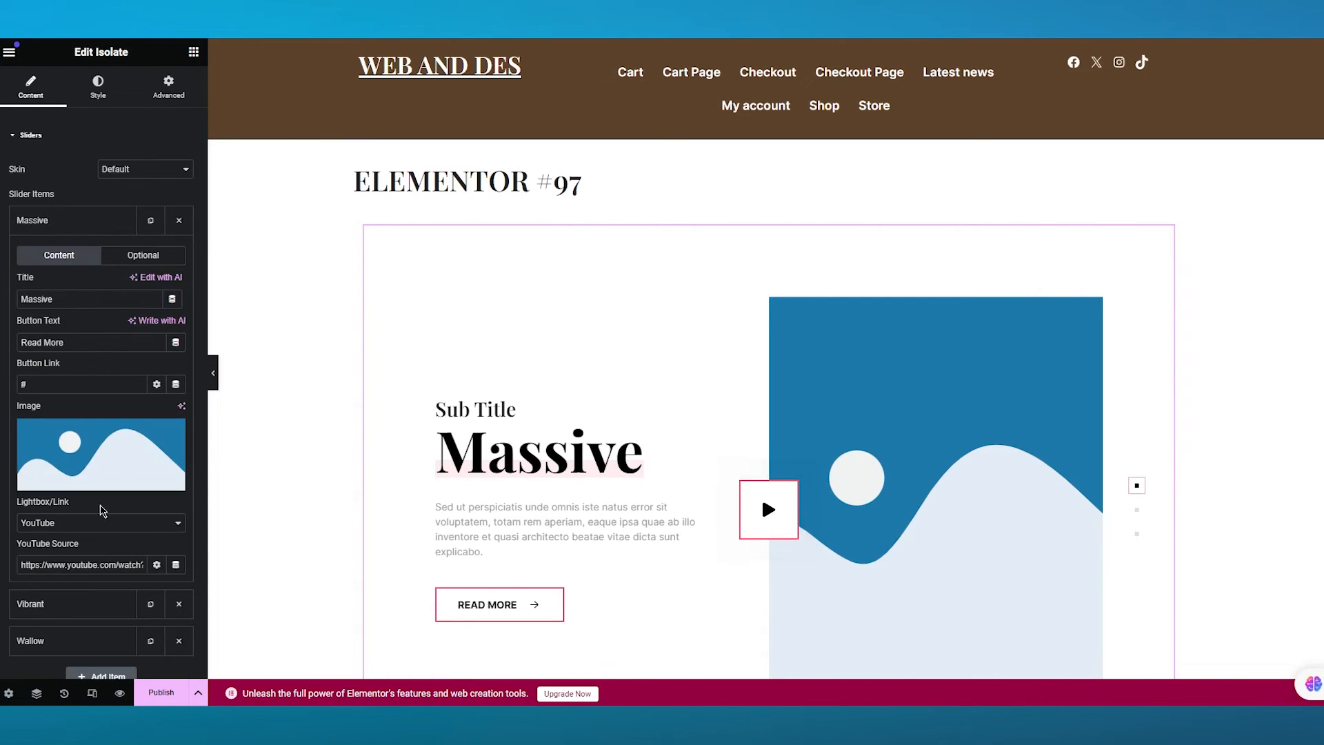
pyautogui.click(90, 479)
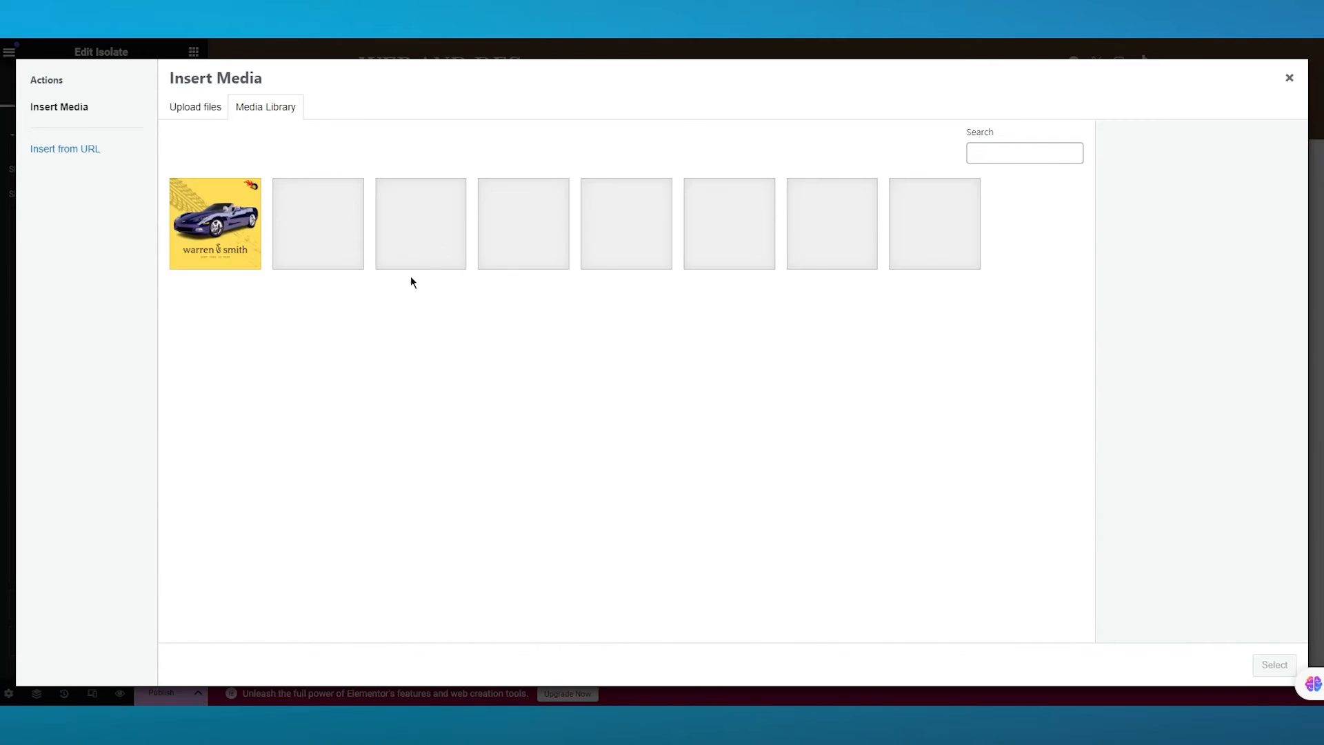
pyautogui.click(346, 240)
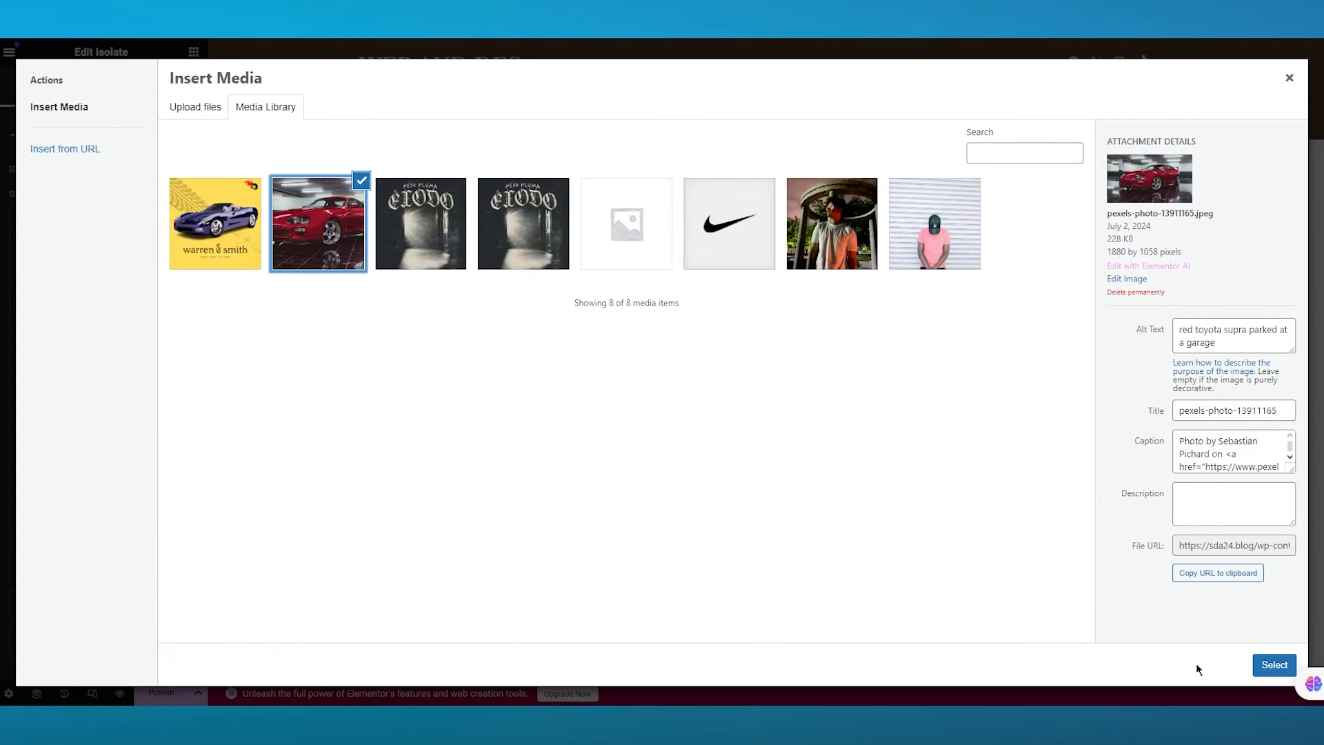
pyautogui.click(1275, 665)
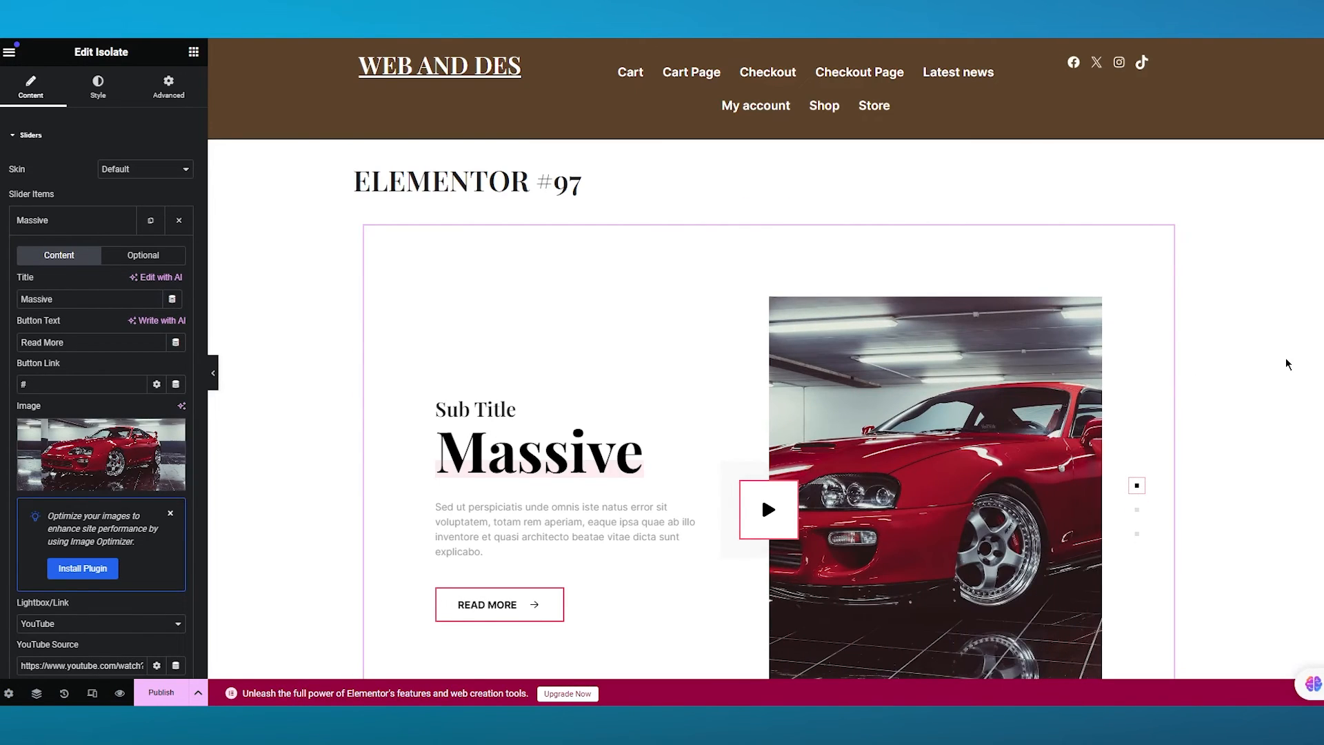
# - Play the Massive slide's YouTube video in its lightbox to check it
pyautogui.click(792, 511)
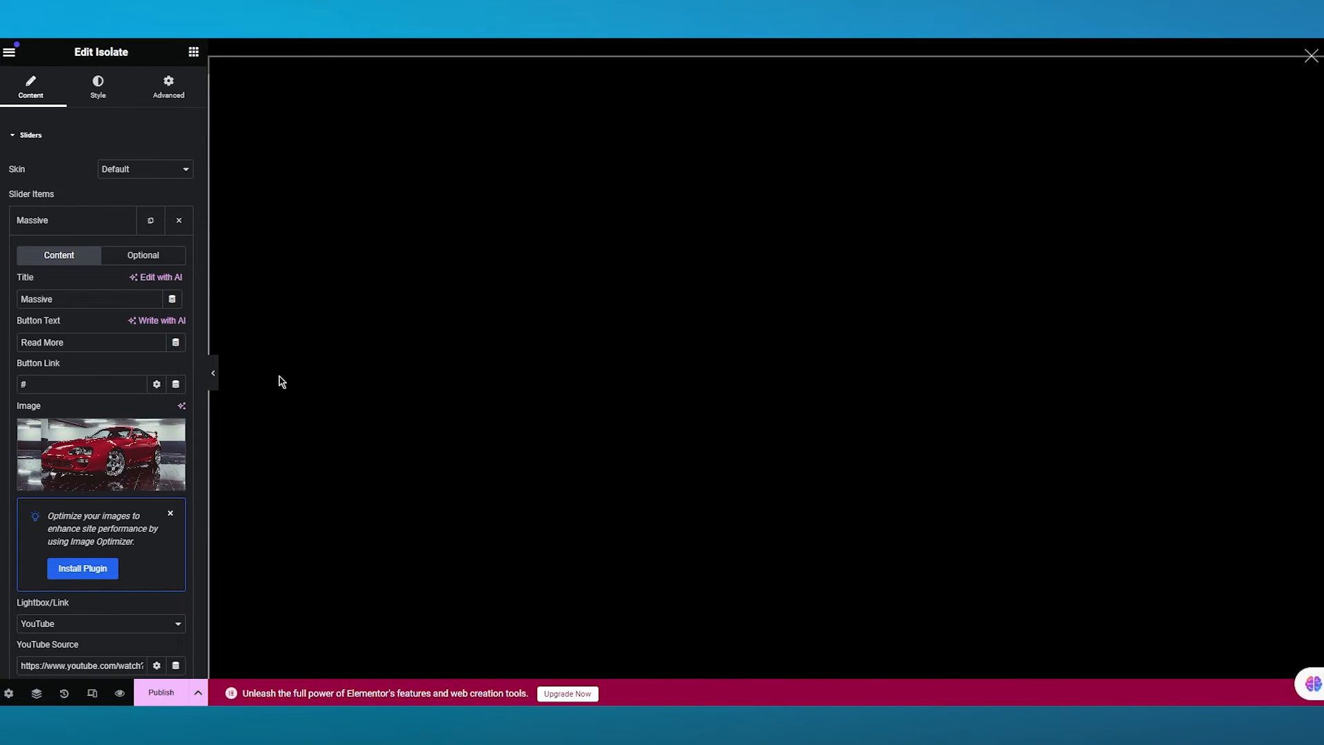
pyautogui.scroll(-2, 138, 311)
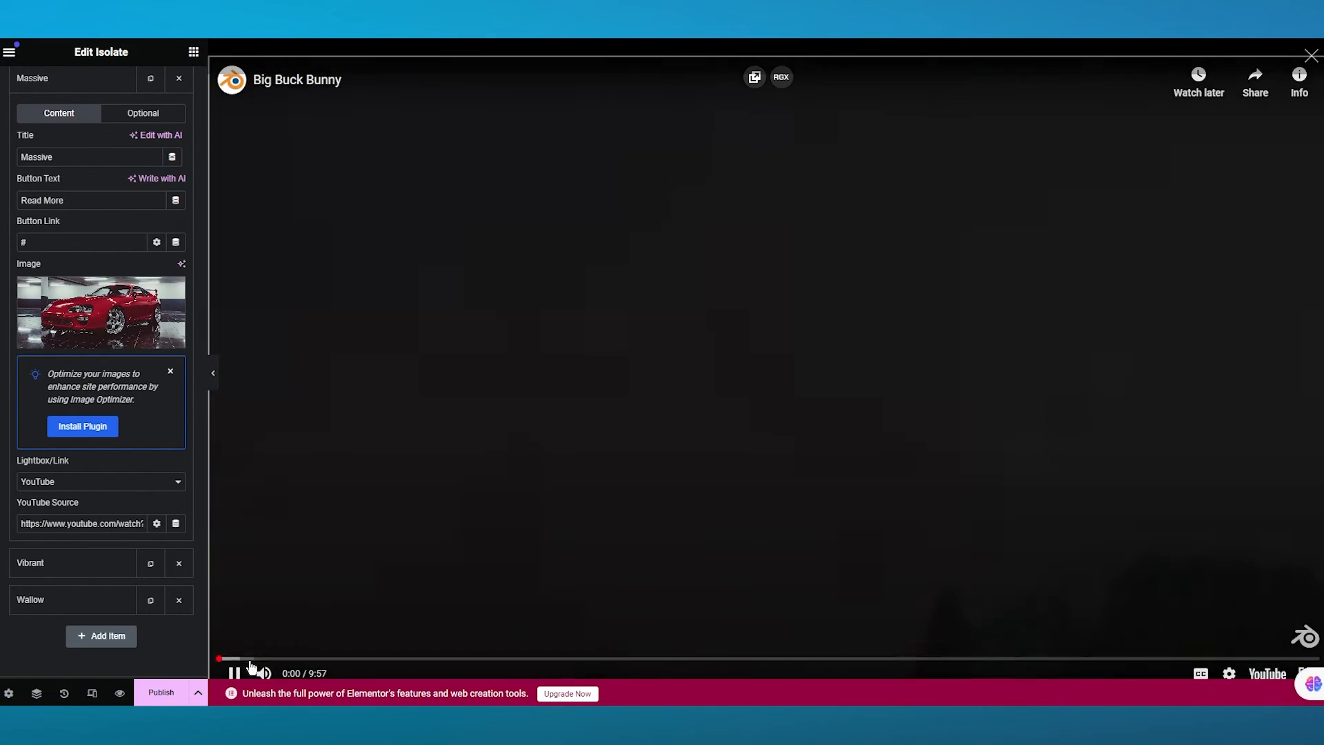
pyautogui.click(233, 672)
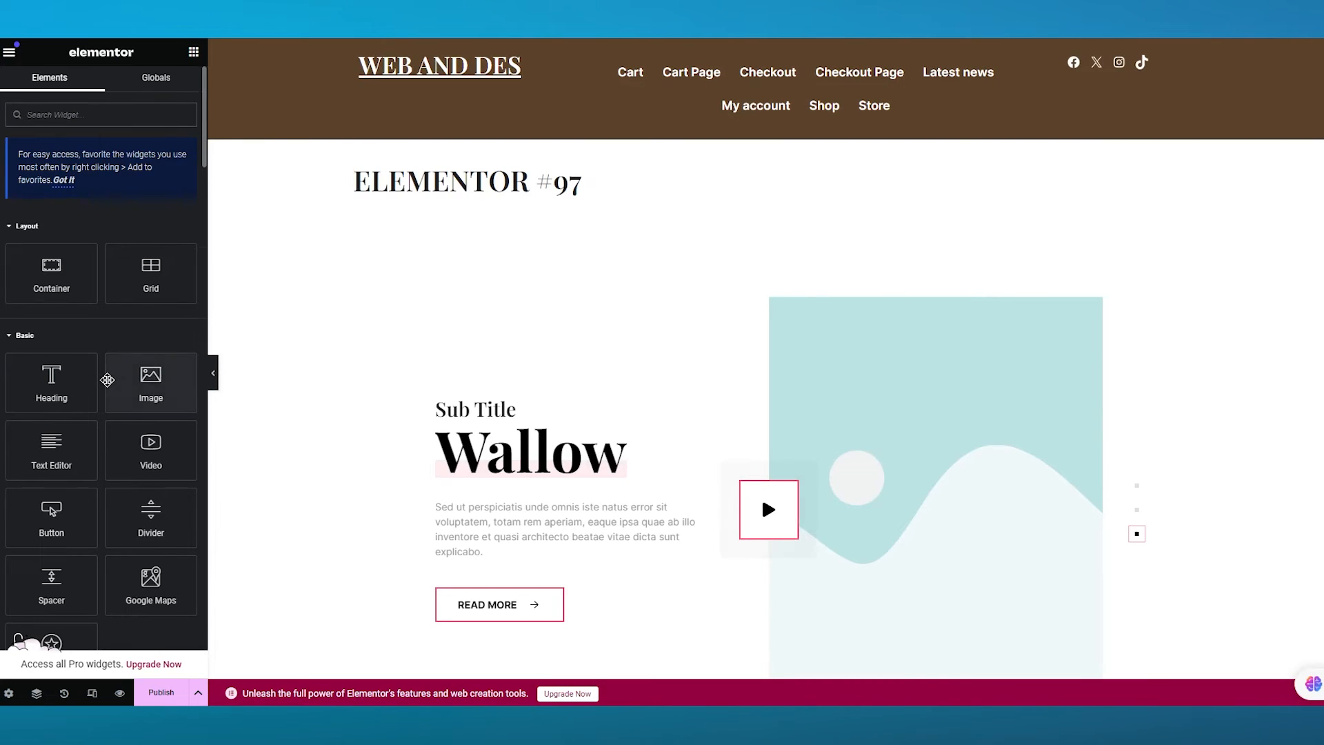
# - Set the Vibrant slide's image to the blue convertible warren & smith poster
pyautogui.scroll(-2, 108, 378)
pyautogui.click(400, 293)
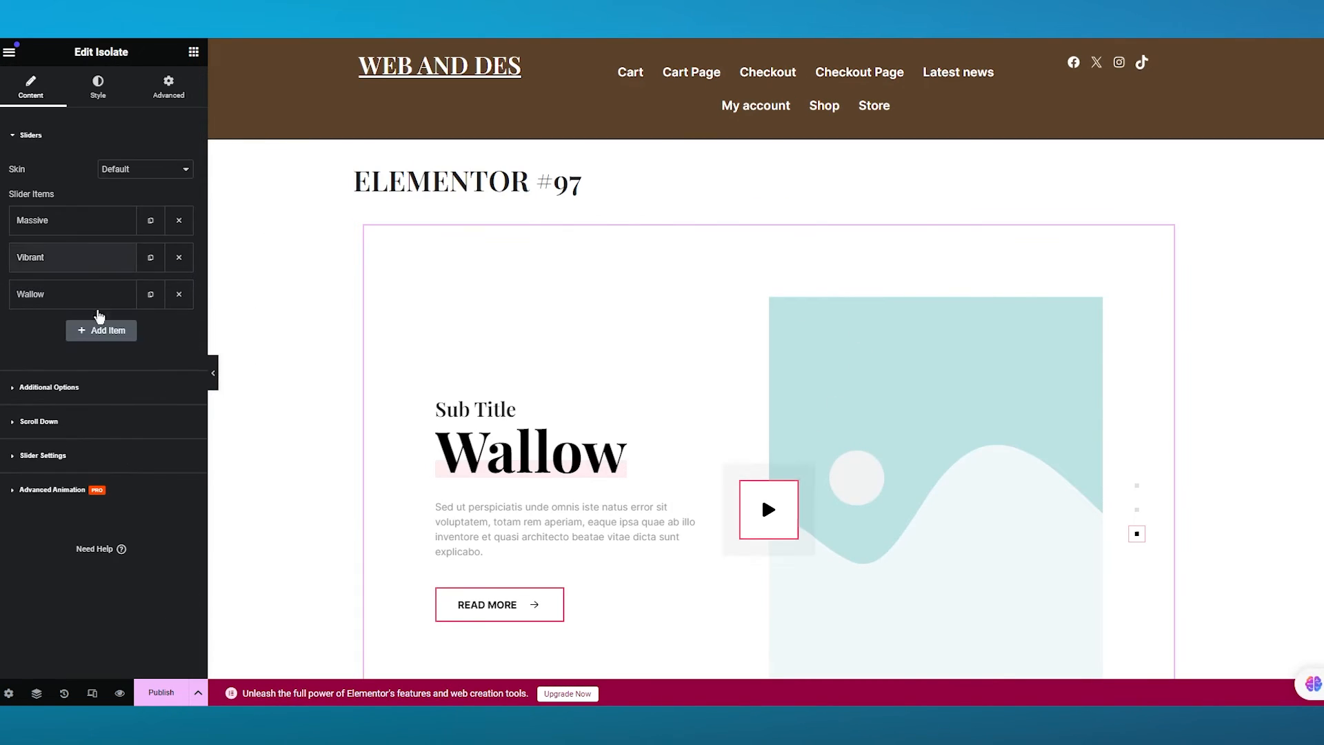
pyautogui.click(97, 220)
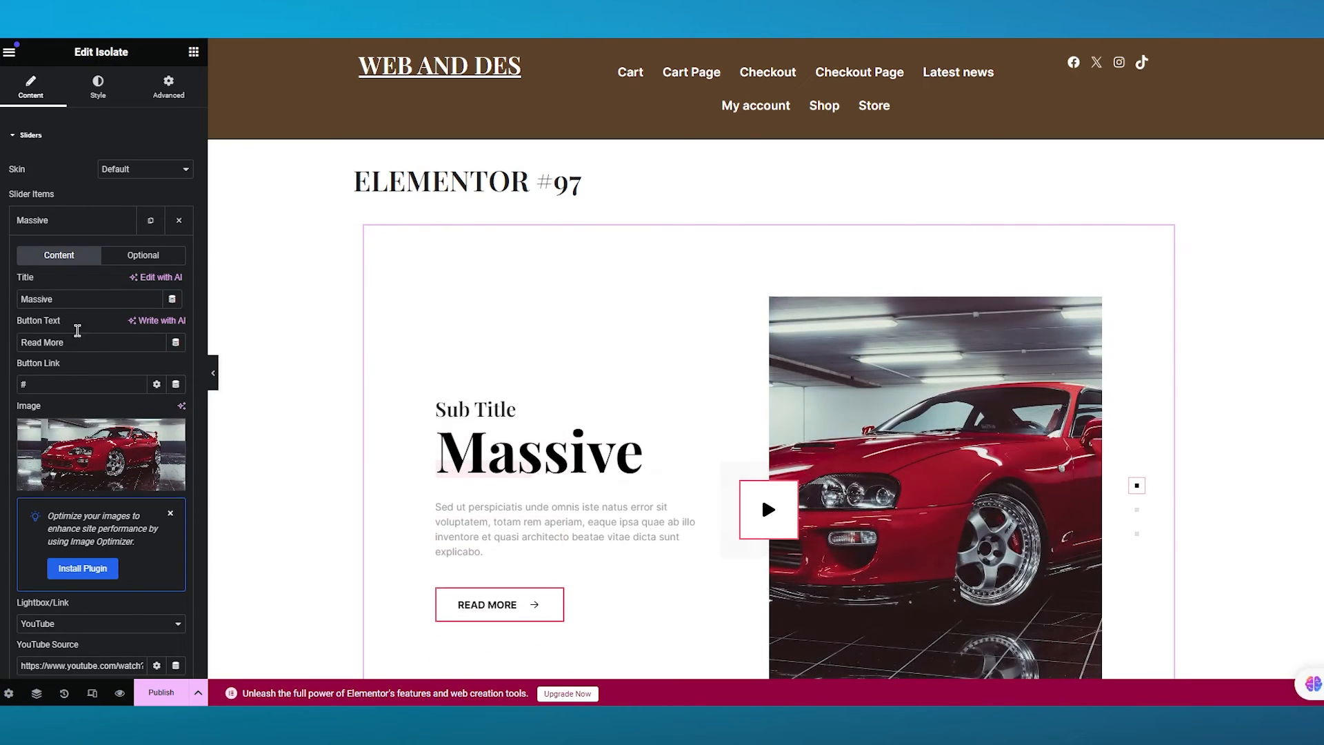
pyautogui.click(65, 228)
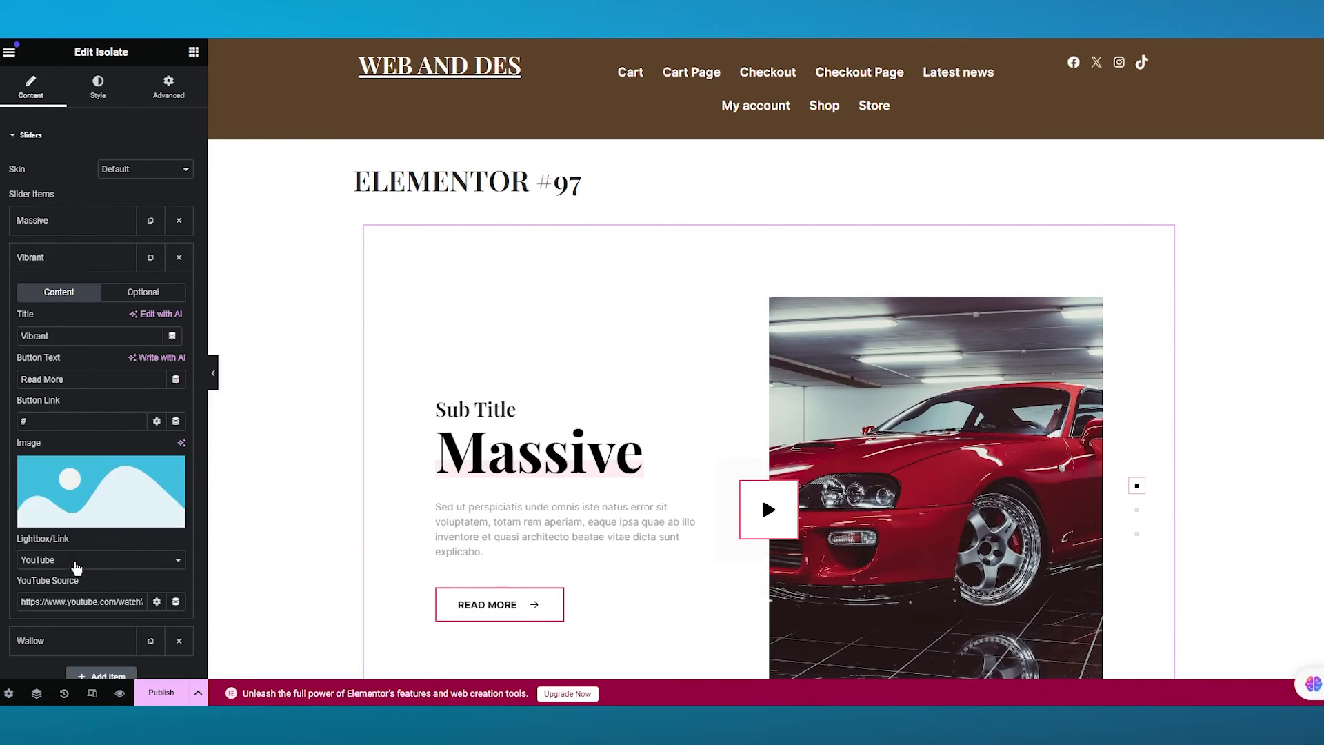
pyautogui.click(59, 522)
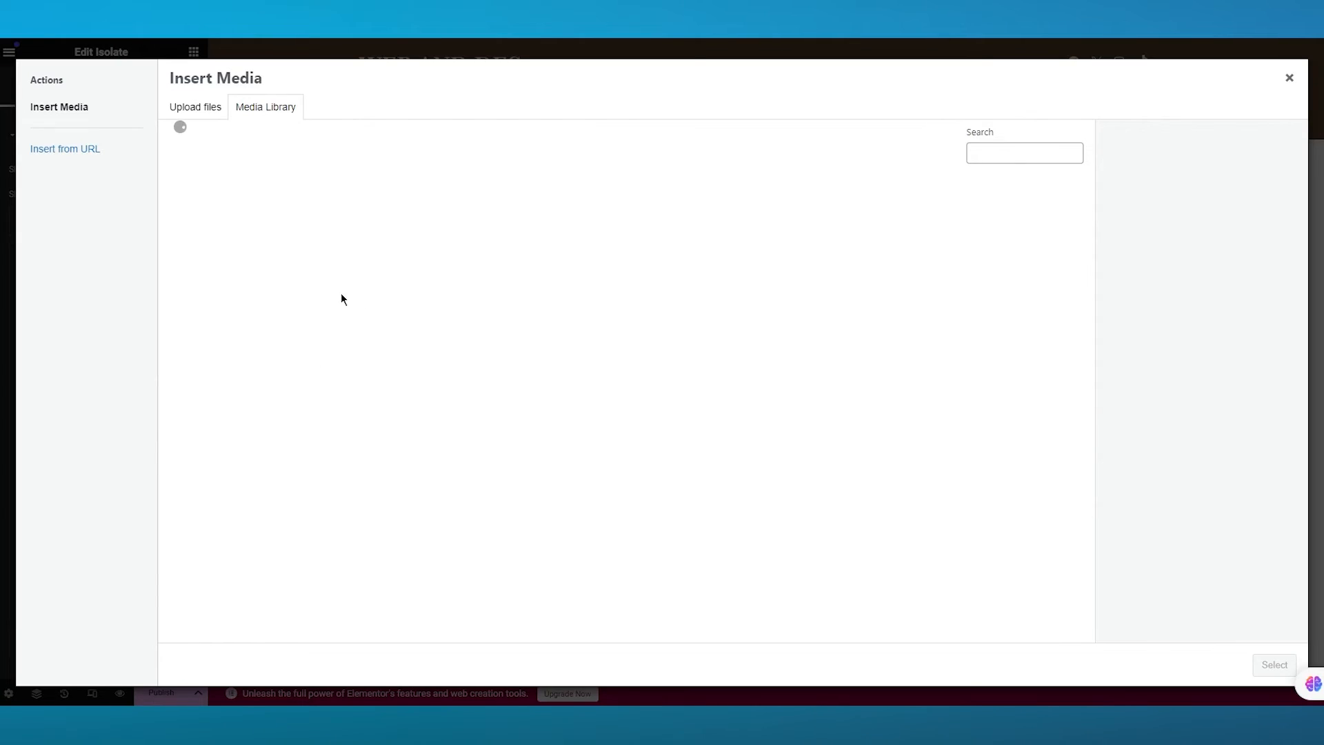
pyautogui.click(225, 225)
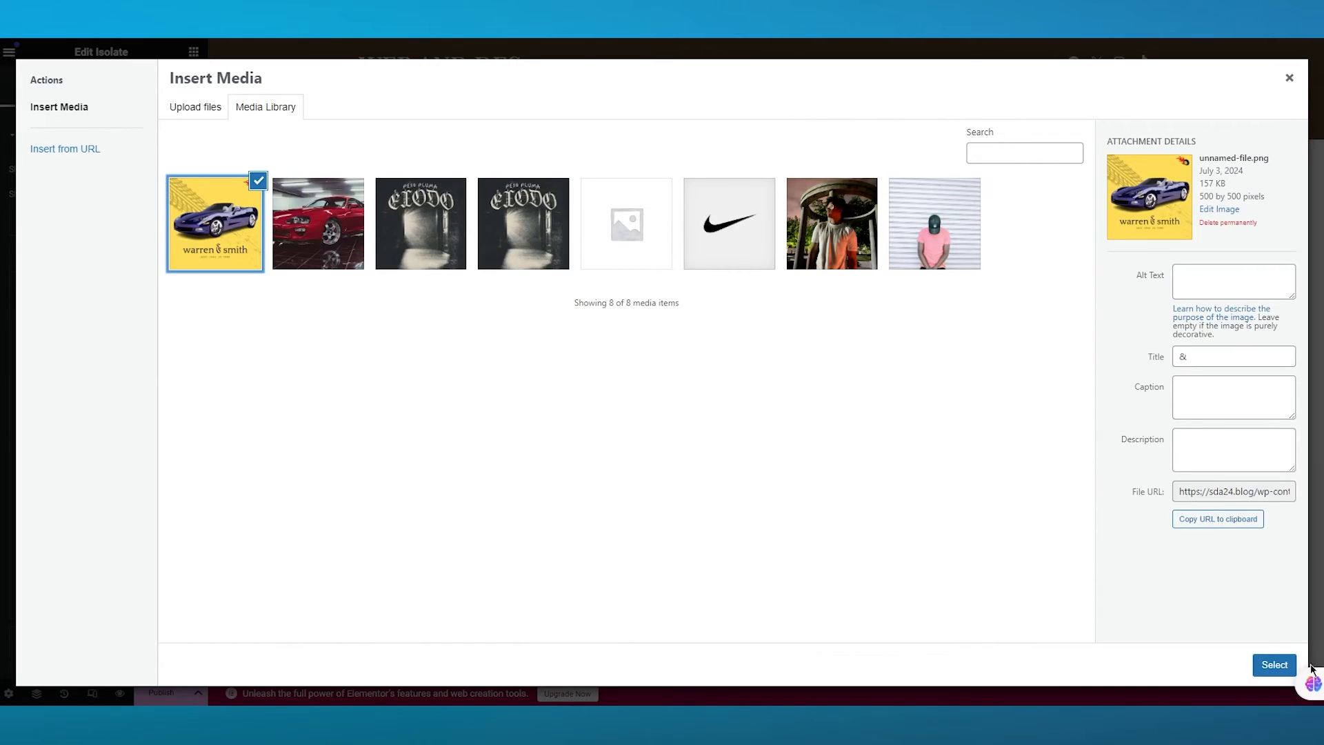
pyautogui.click(1275, 665)
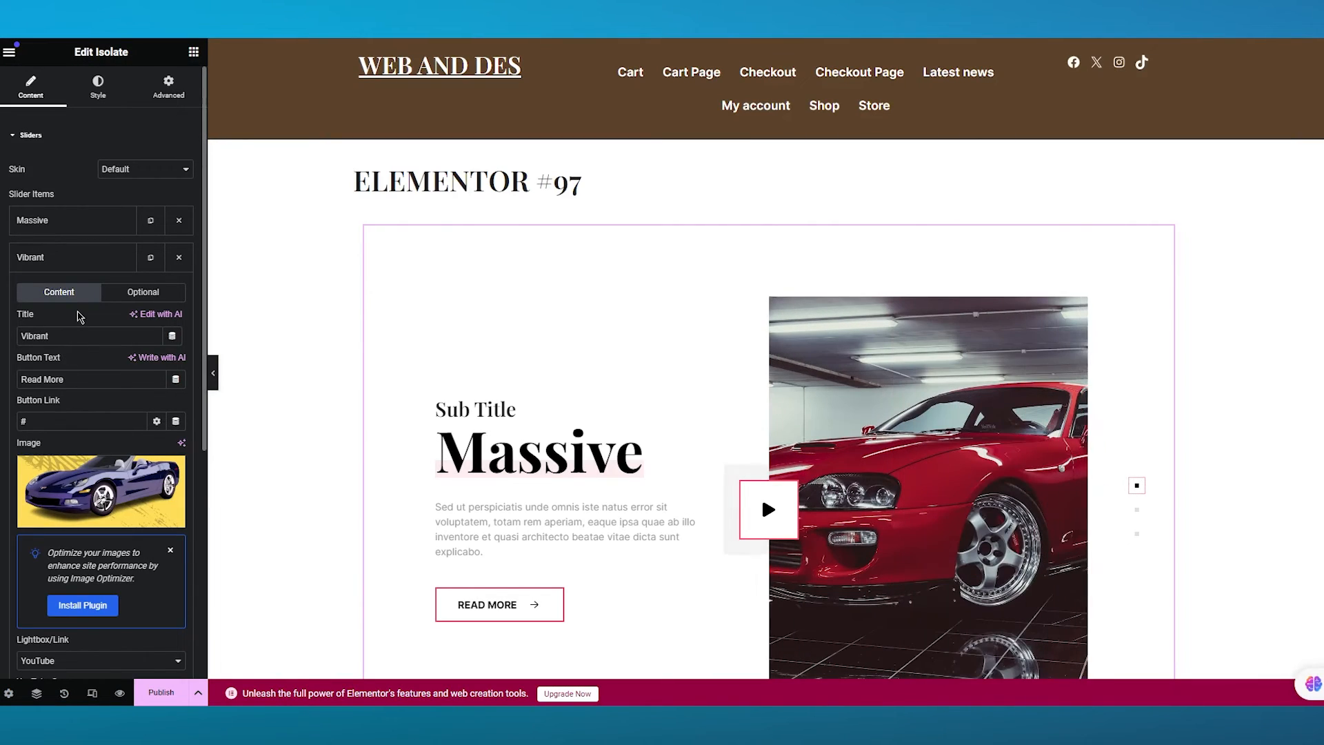
# - Set the Wallow slide's image to the Peso Pluma Elodo cover and step through the slides with the pagination dots
pyautogui.scroll(-2, 121, 458)
pyautogui.scroll(2, 72, 545)
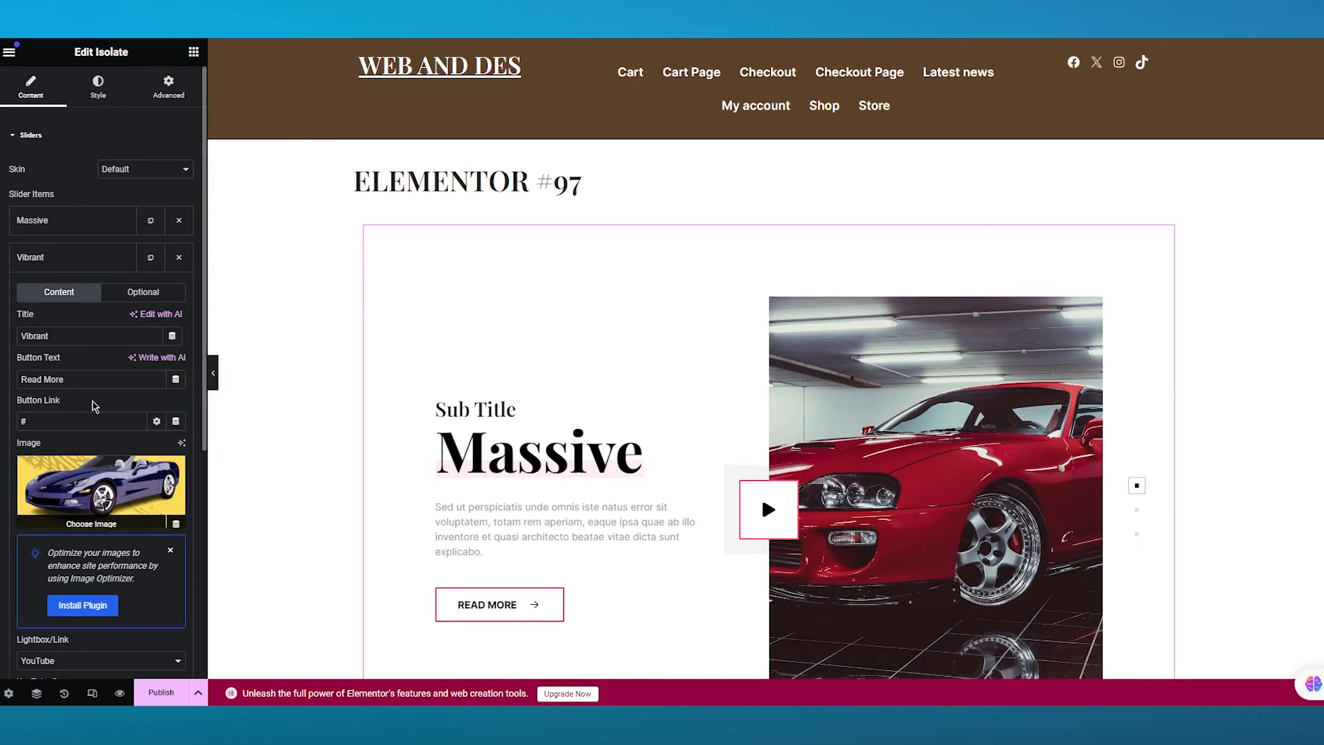
pyautogui.click(68, 258)
pyautogui.click(80, 294)
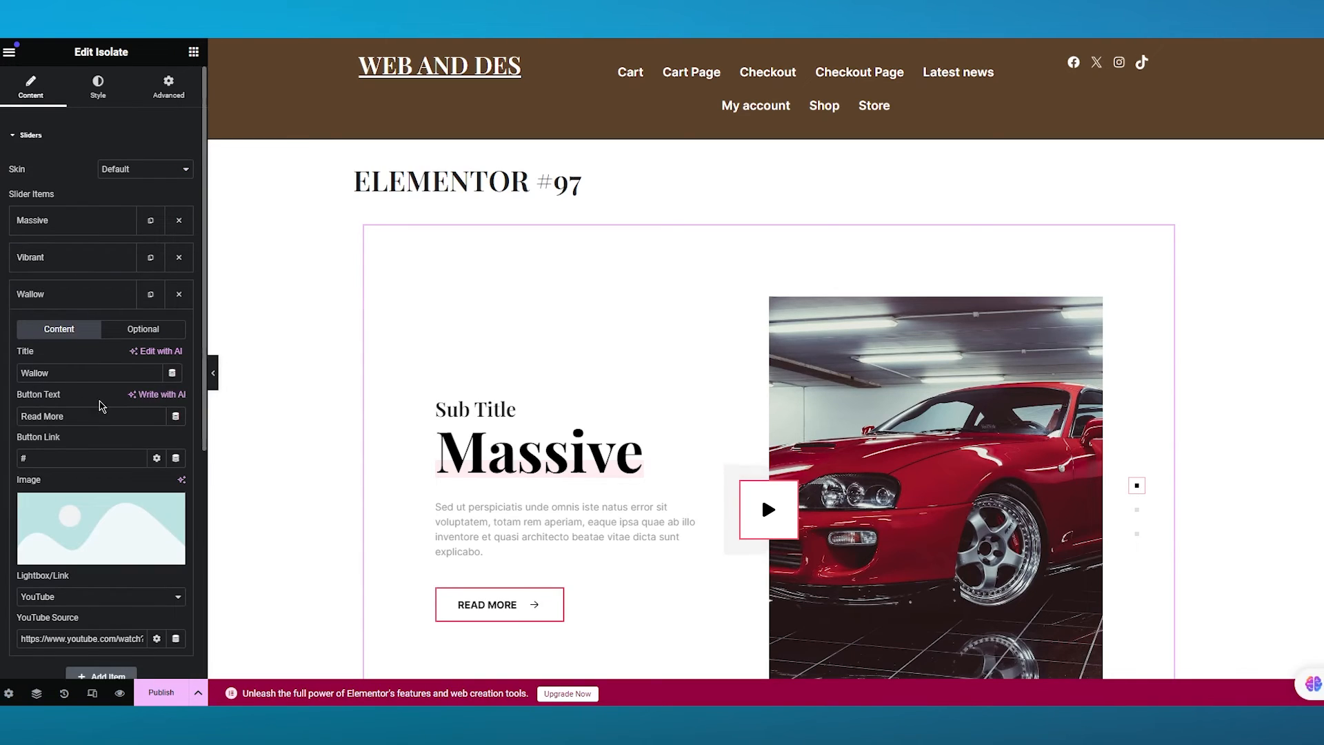
pyautogui.scroll(-1, 102, 410)
pyautogui.click(90, 486)
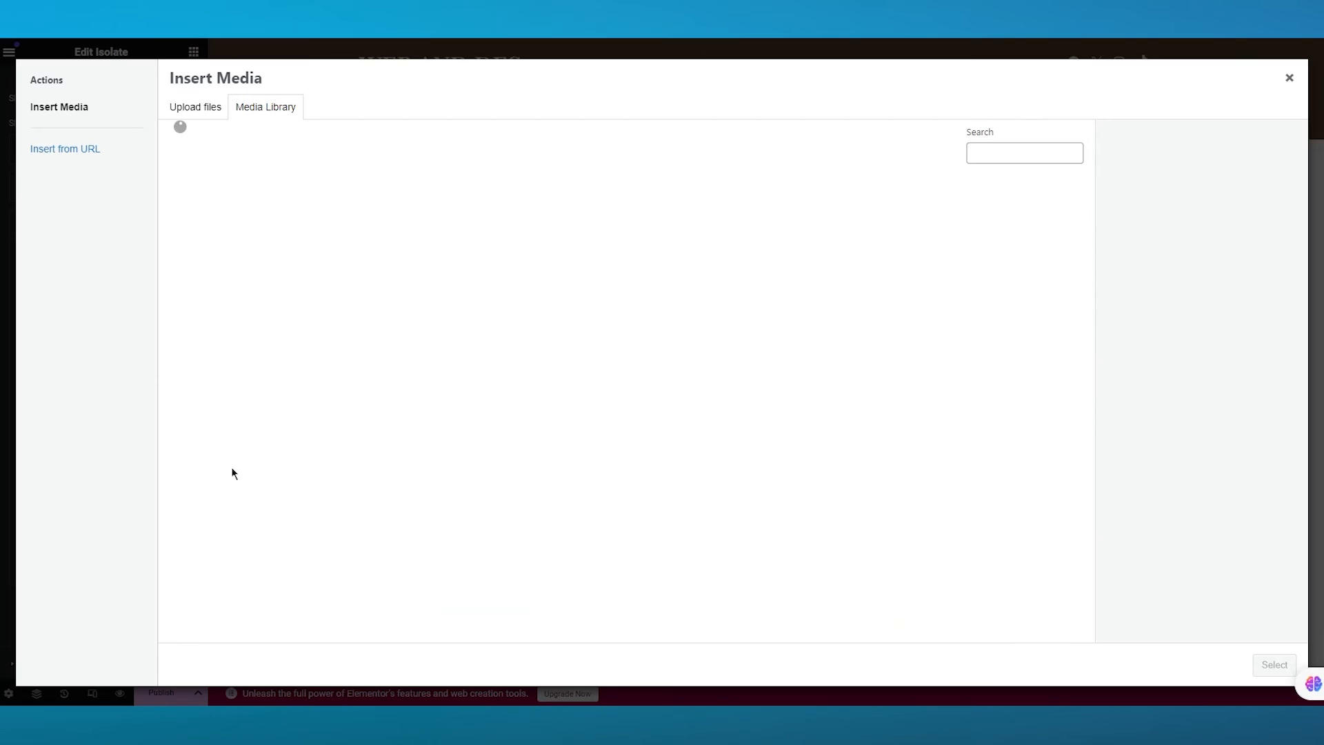
pyautogui.click(550, 236)
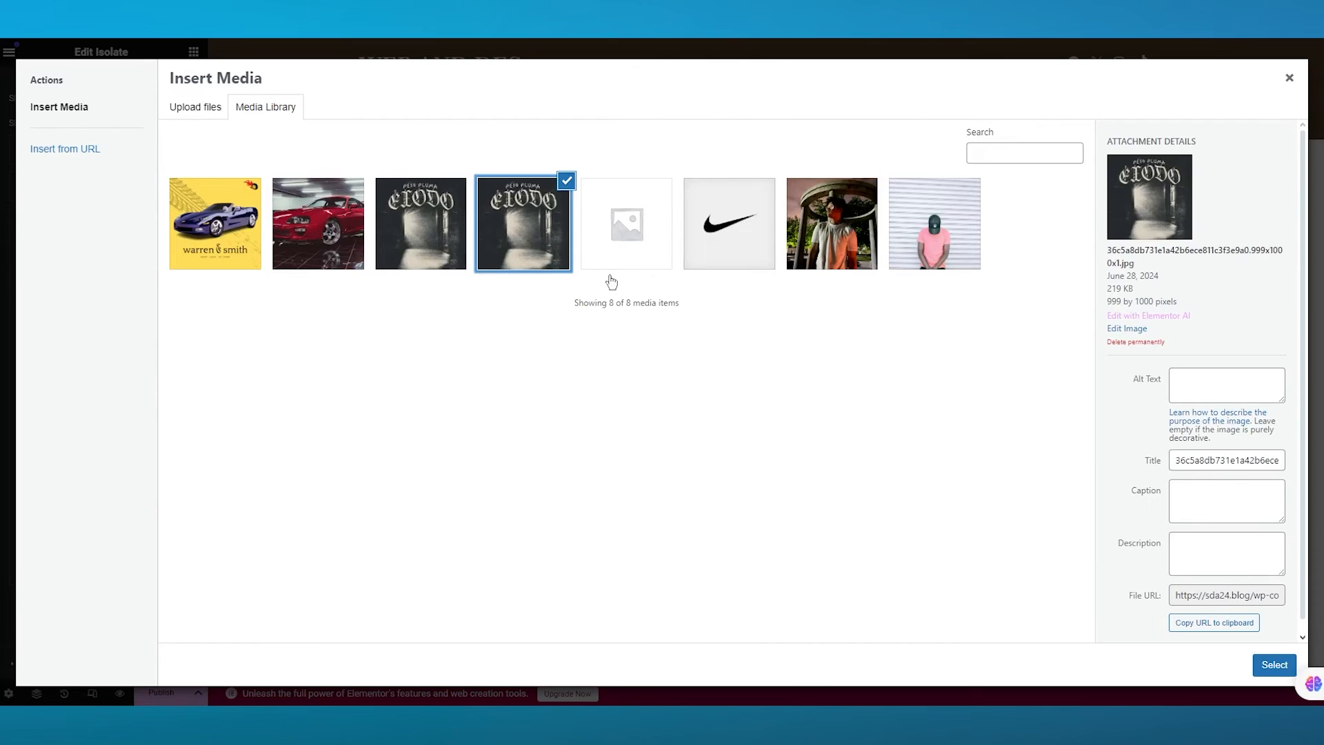
pyautogui.click(1273, 664)
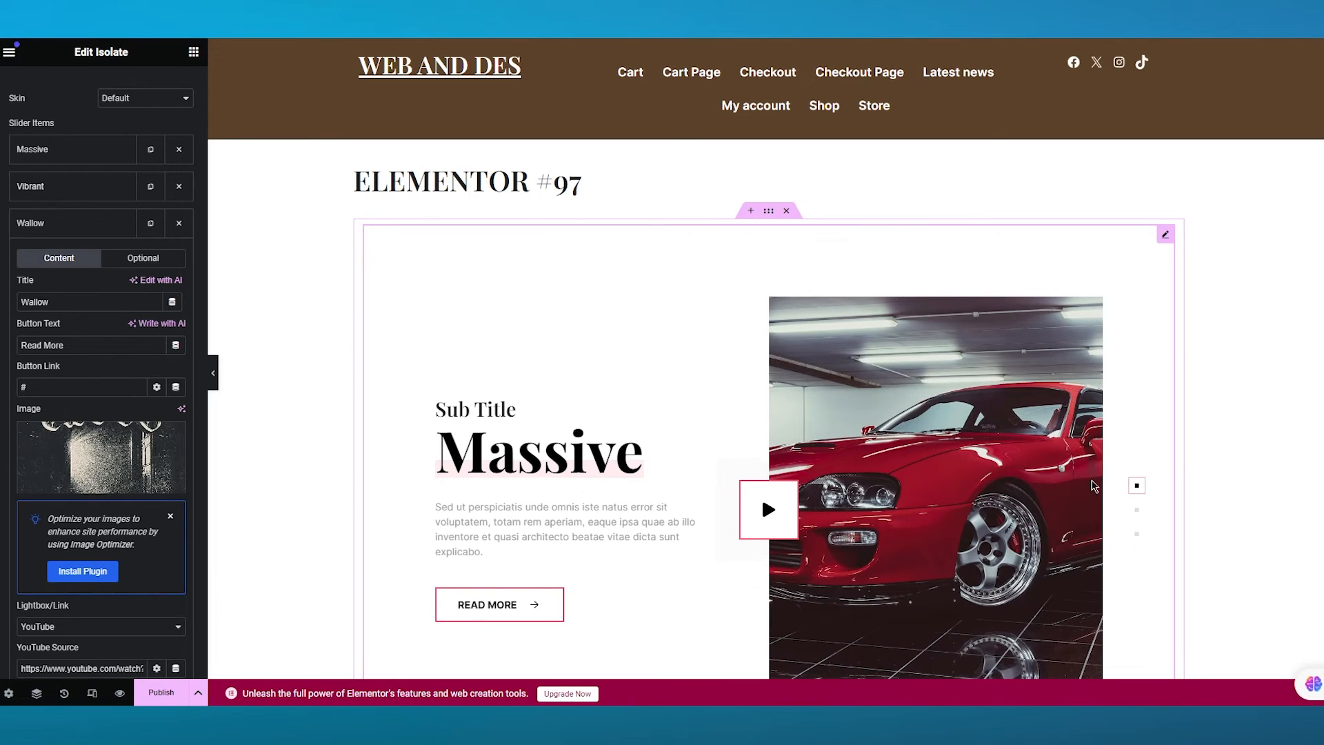
pyautogui.click(1136, 510)
pyautogui.click(1137, 535)
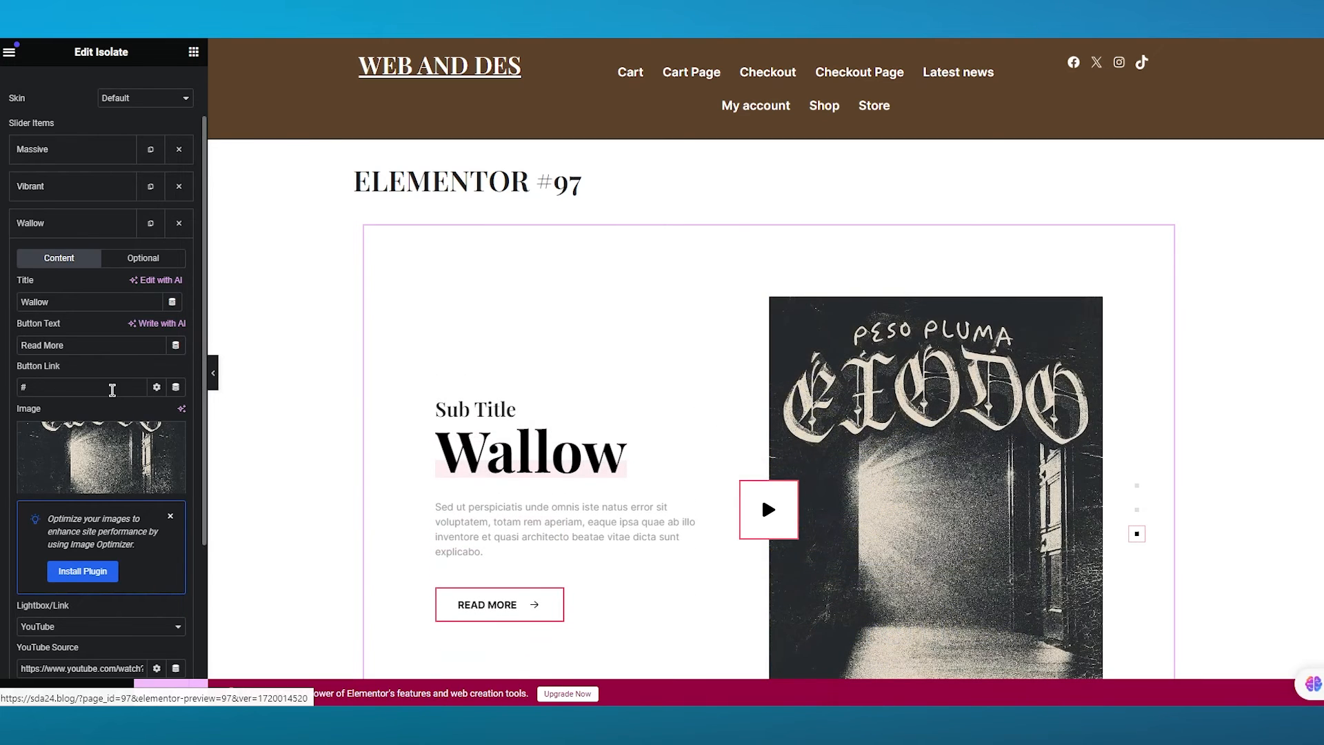
# - Review the Isolate slider's Additional Options settings
pyautogui.scroll(-4, 132, 398)
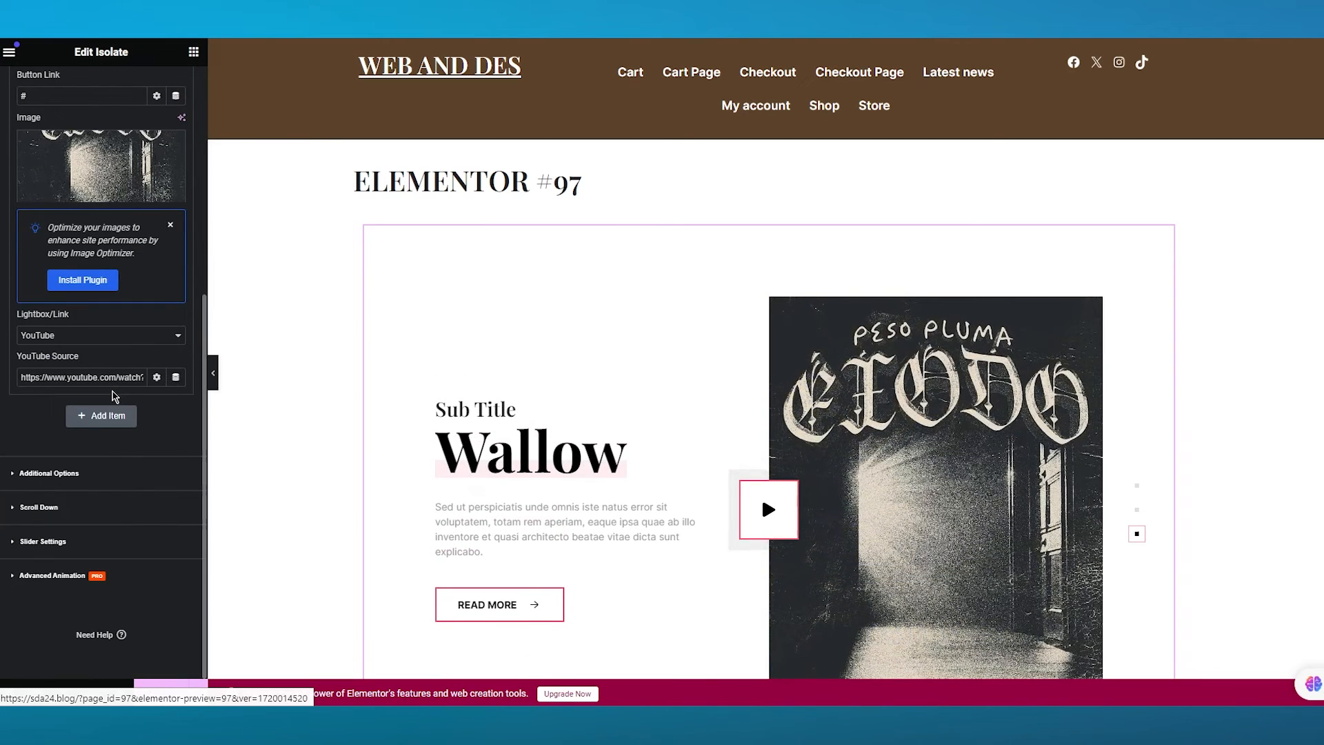
pyautogui.click(96, 476)
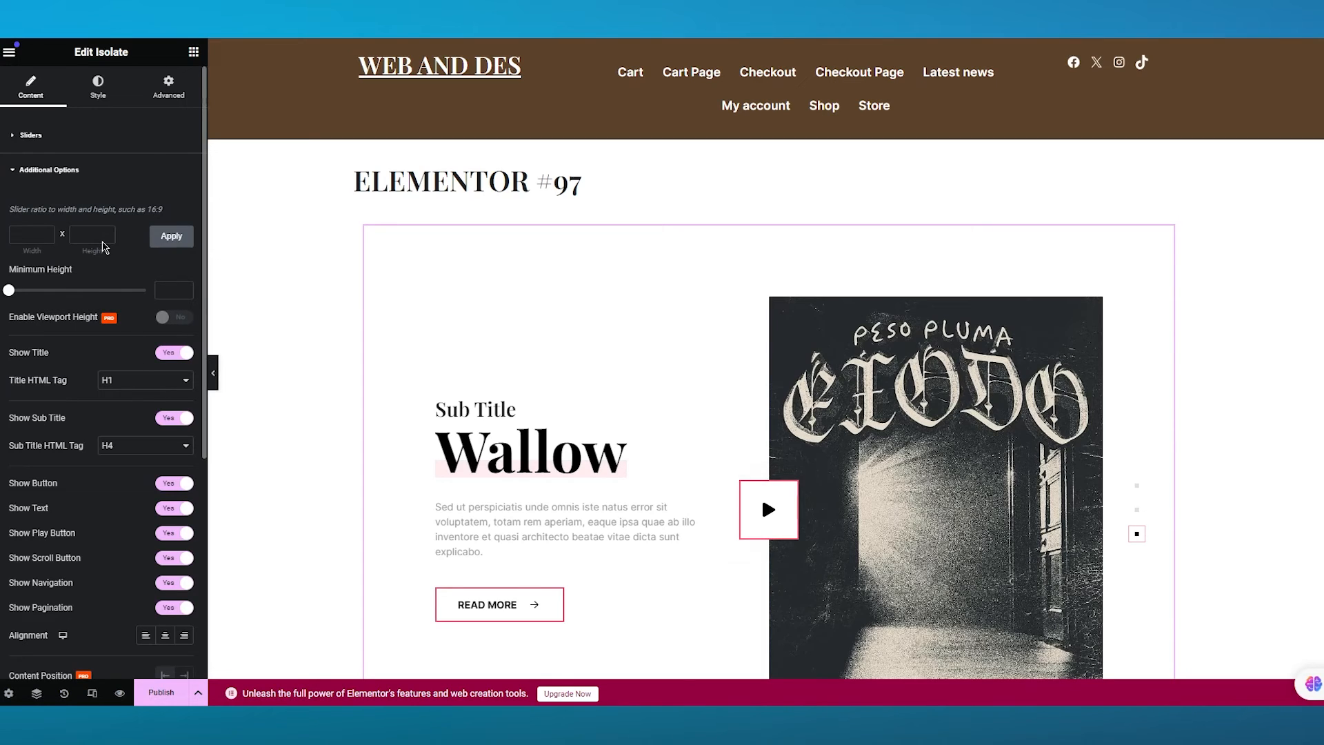
pyautogui.scroll(-5, 93, 482)
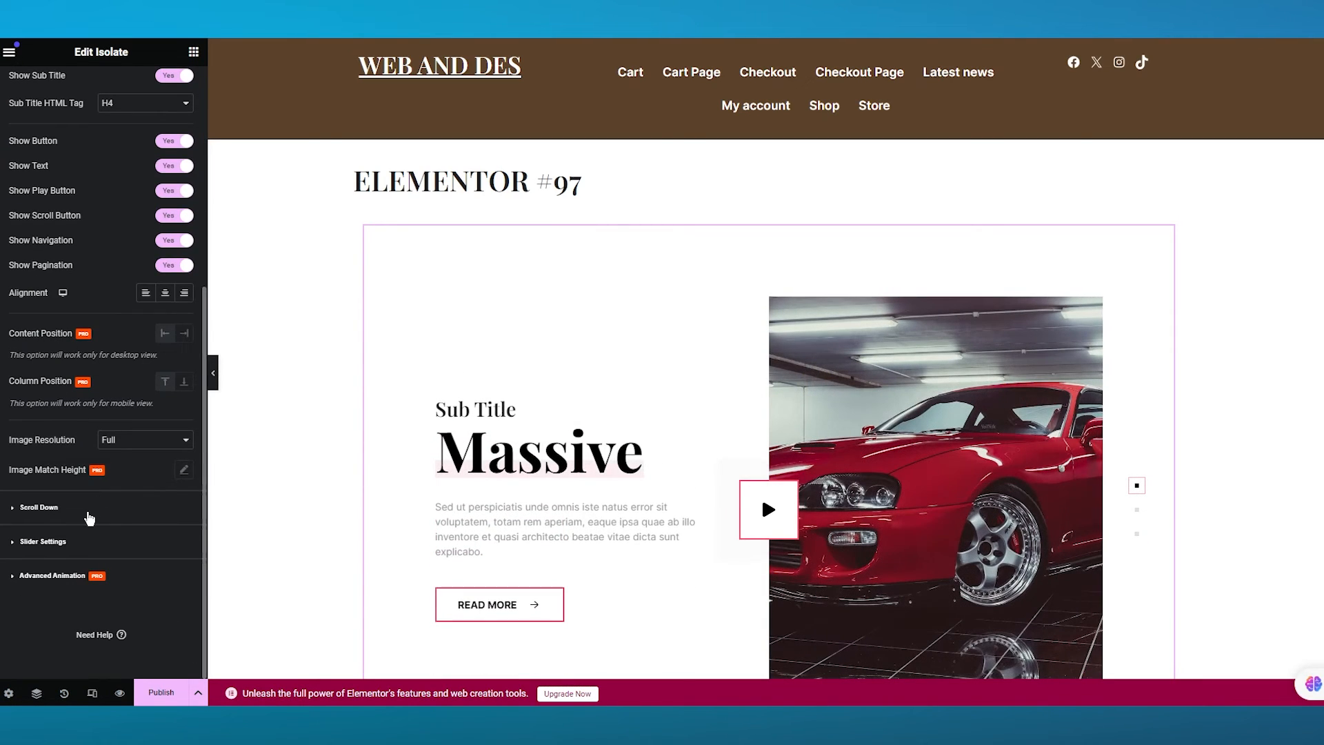
pyautogui.scroll(3, 97, 476)
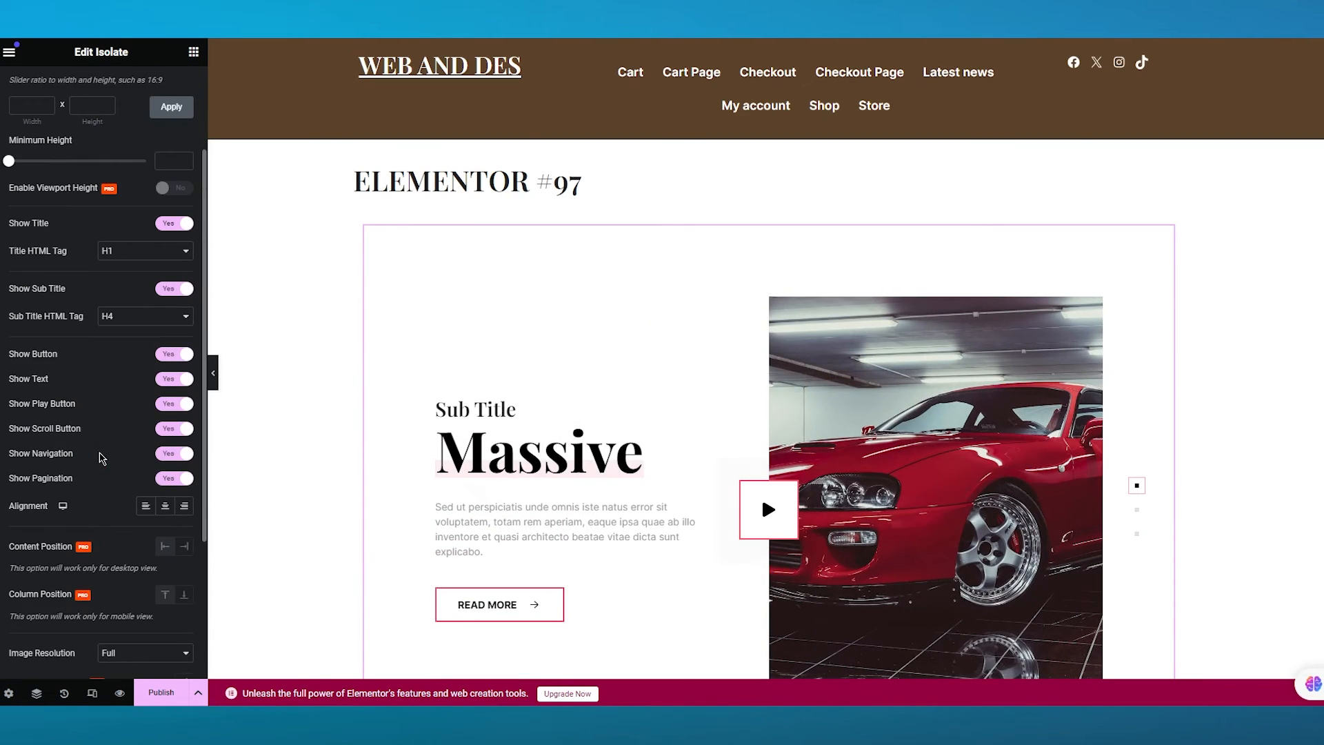
pyautogui.scroll(2, 83, 431)
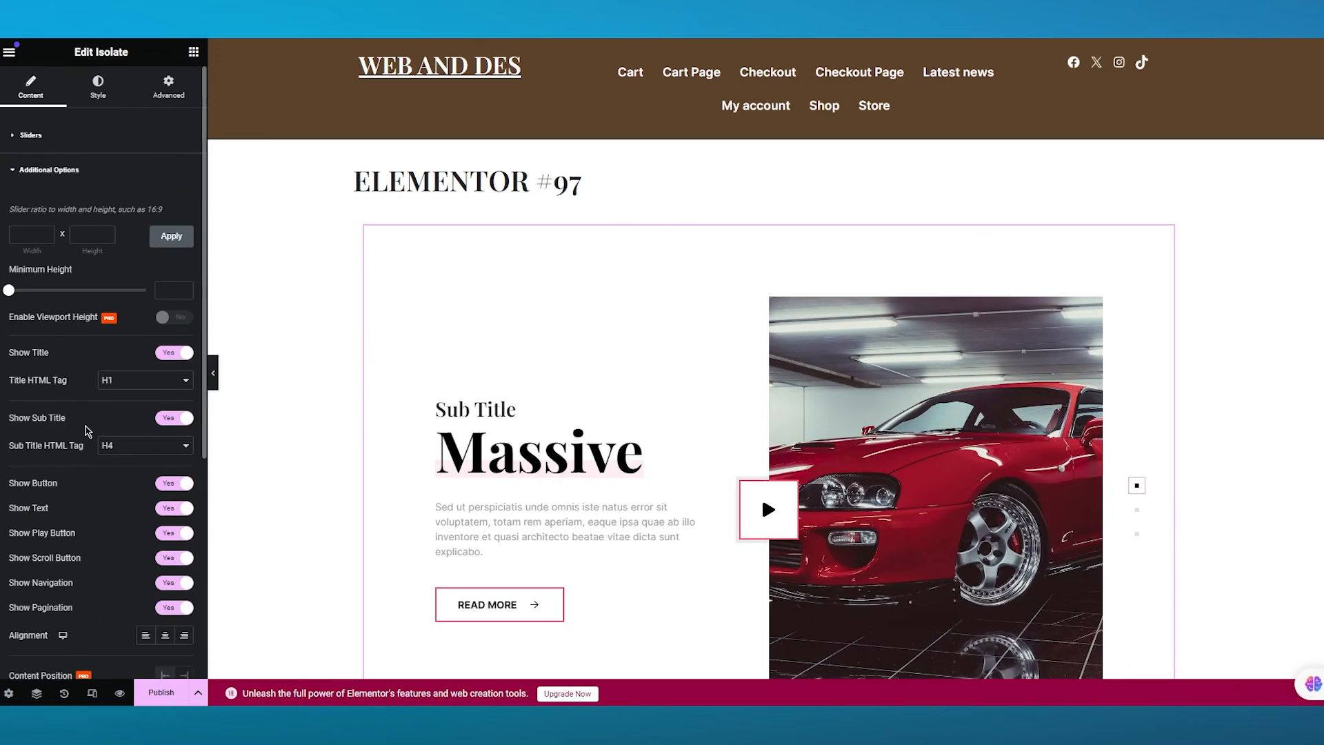
# - Open the Slider Settings and set the Autoplay Interval to 4000 ms
pyautogui.click(62, 173)
pyautogui.click(48, 238)
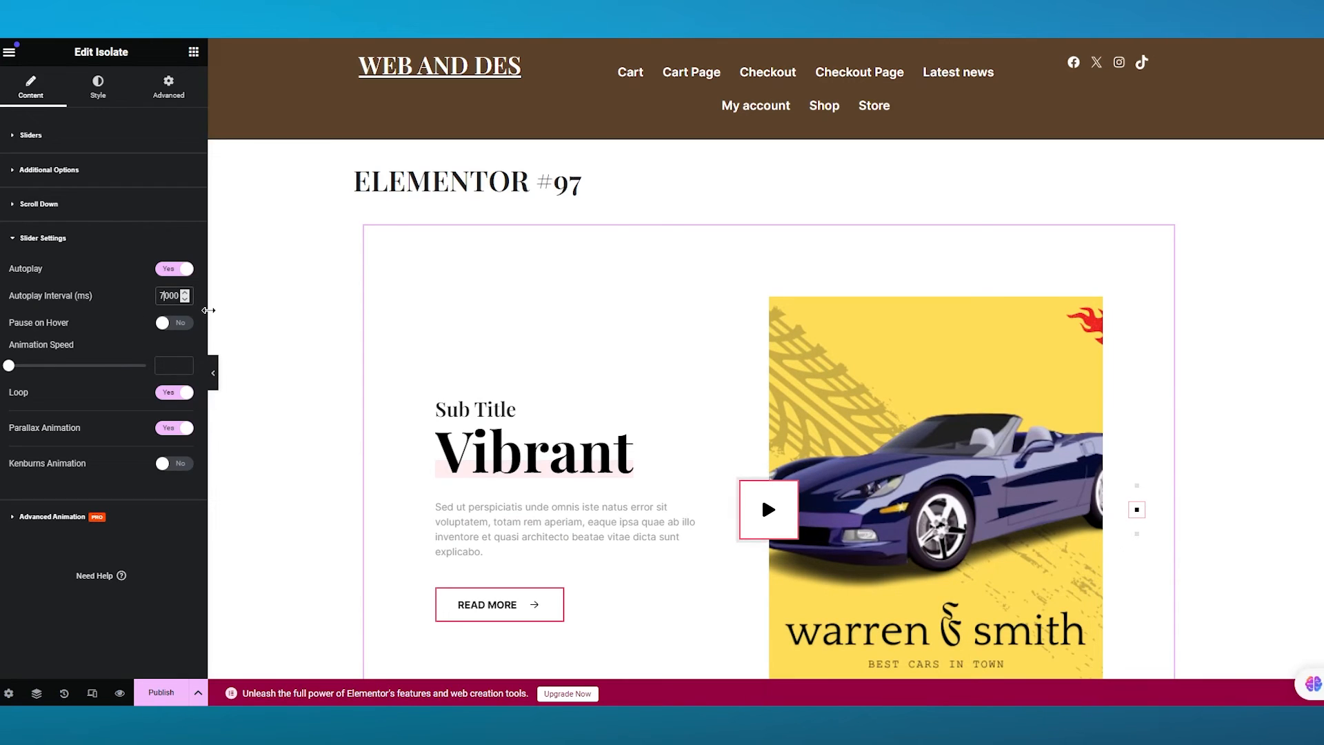
pyautogui.press('BackSpace')
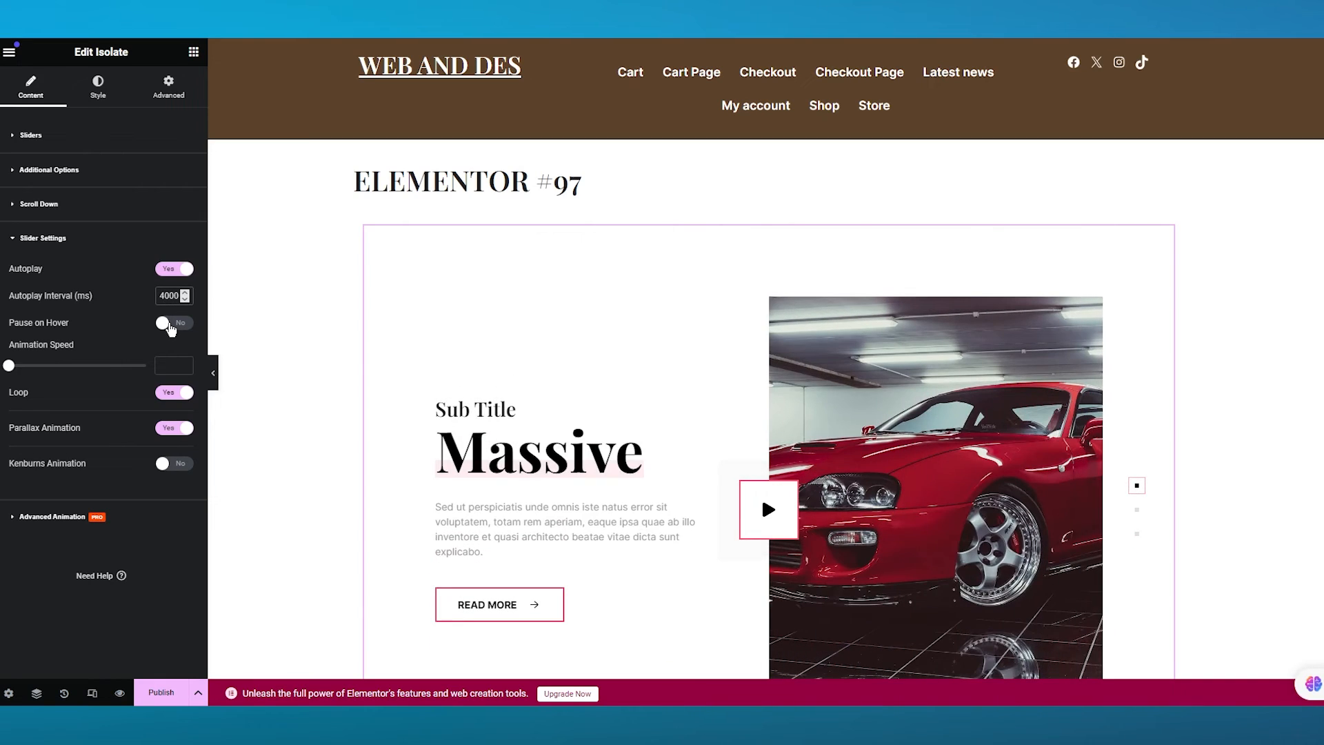
# - Turn on Pause on Hover and Kenburns Animation for the Isolate slider
pyautogui.click(169, 327)
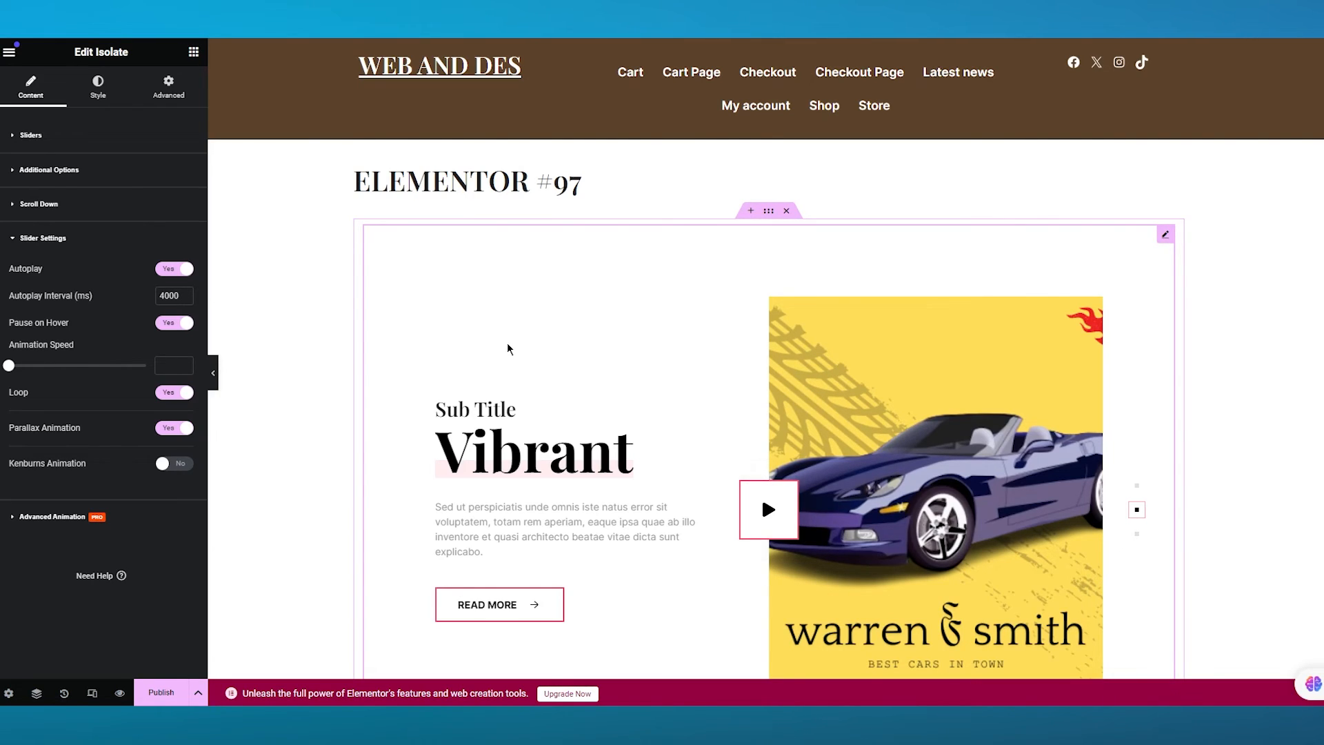
pyautogui.click(176, 465)
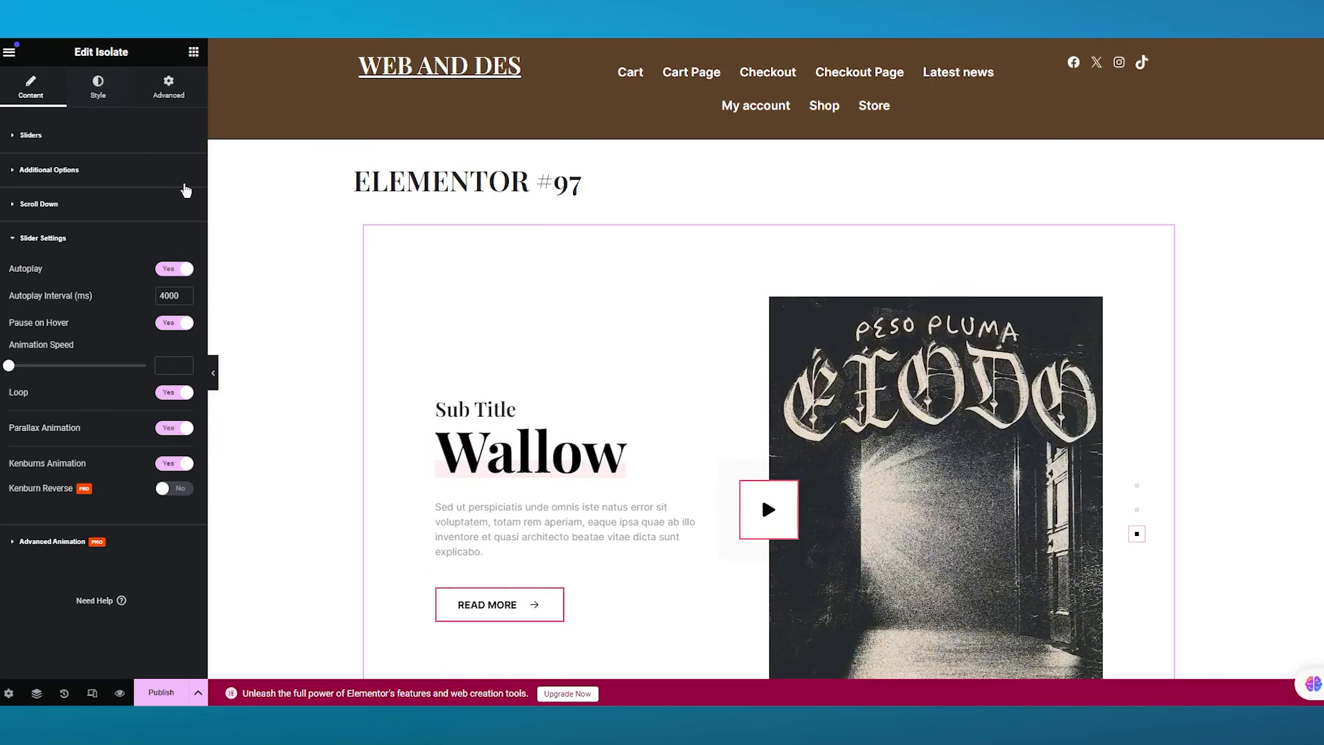
# - Delete the Isolate slider from the page
pyautogui.press('Delete')
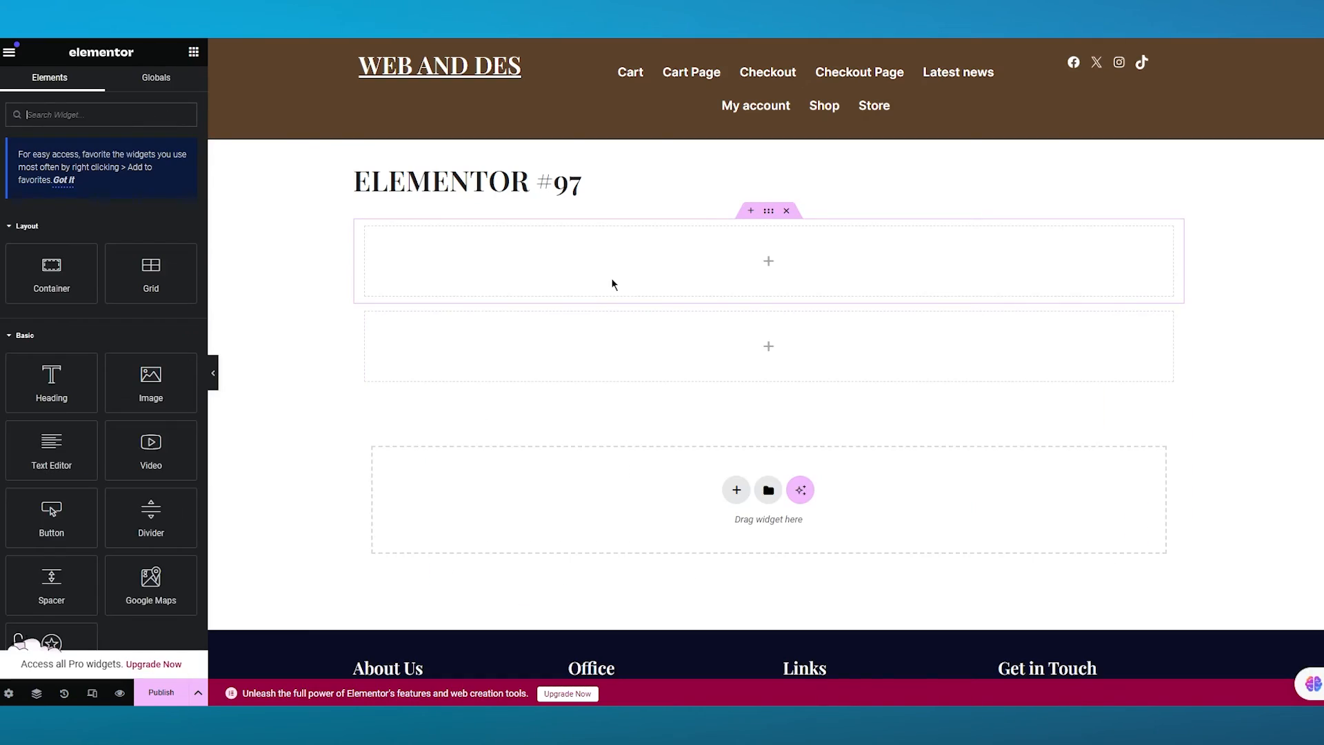
pyautogui.scroll(-20, 163, 358)
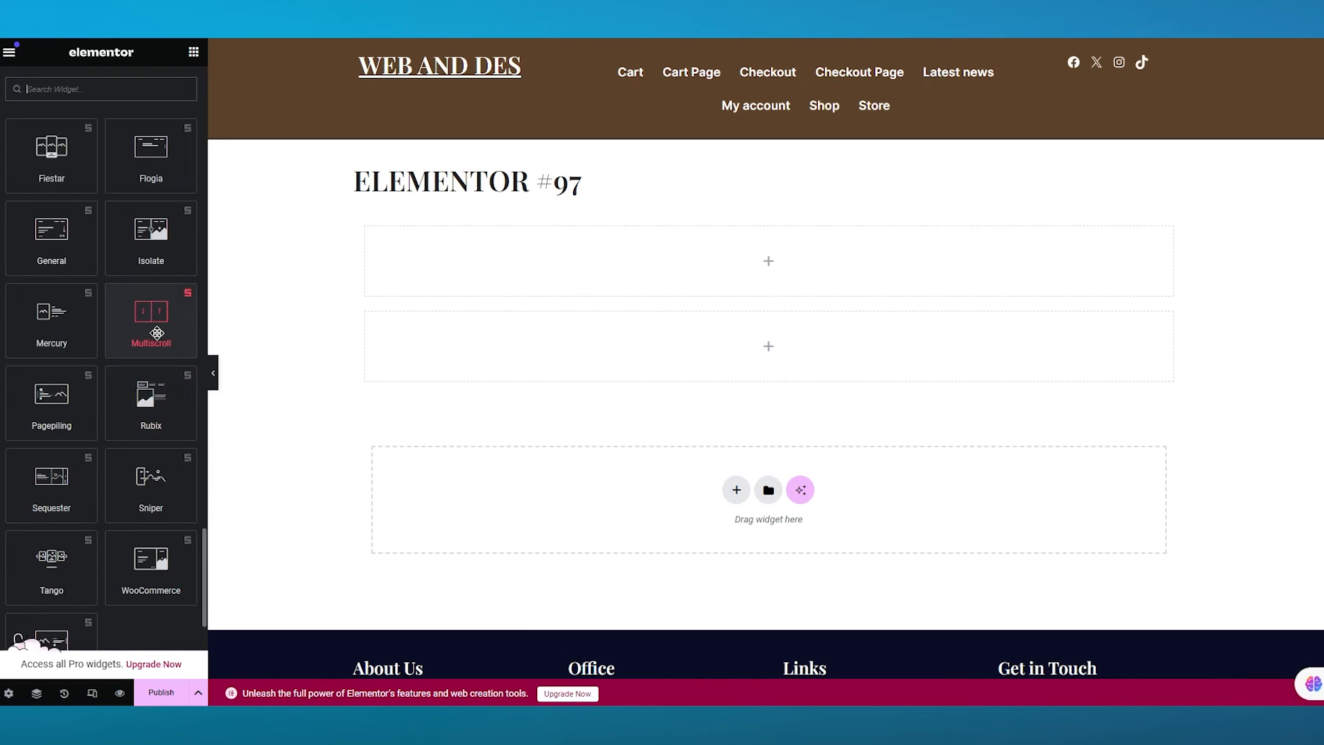
pyautogui.scroll(2, 148, 304)
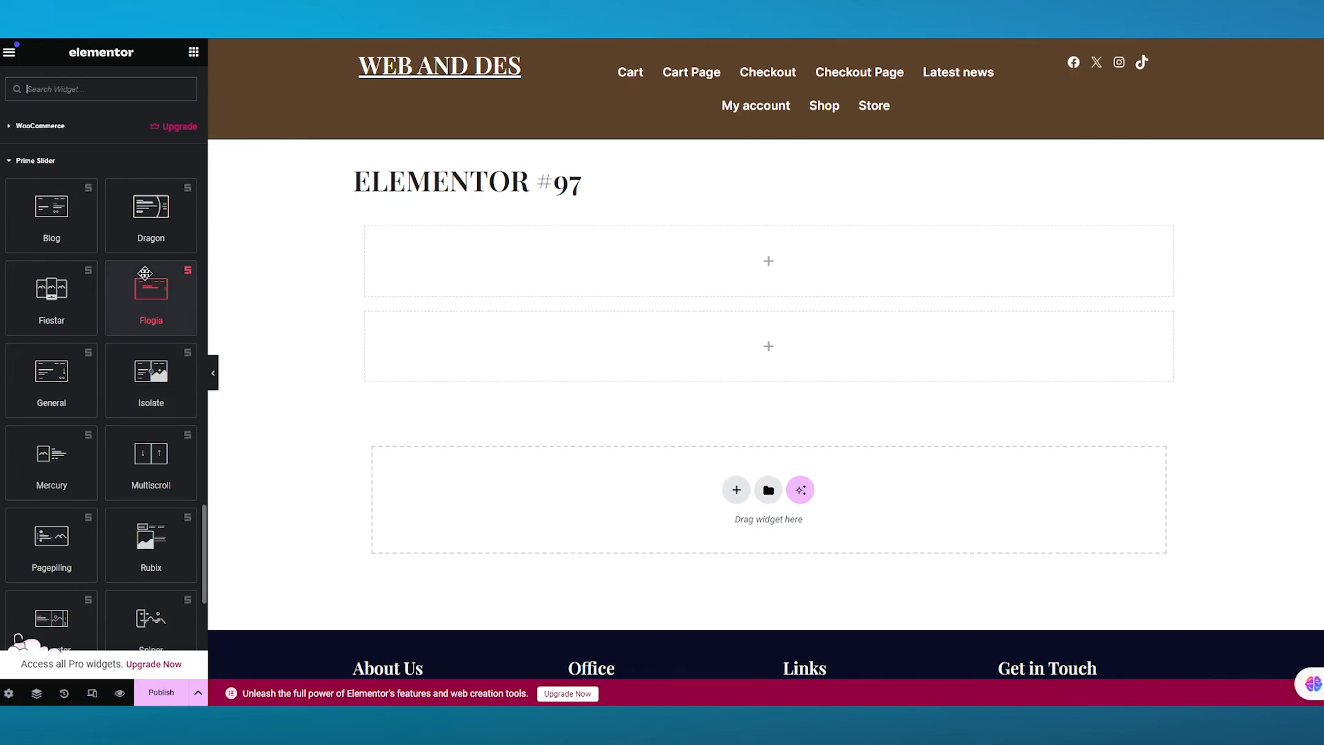
pyautogui.scroll(-4, 170, 387)
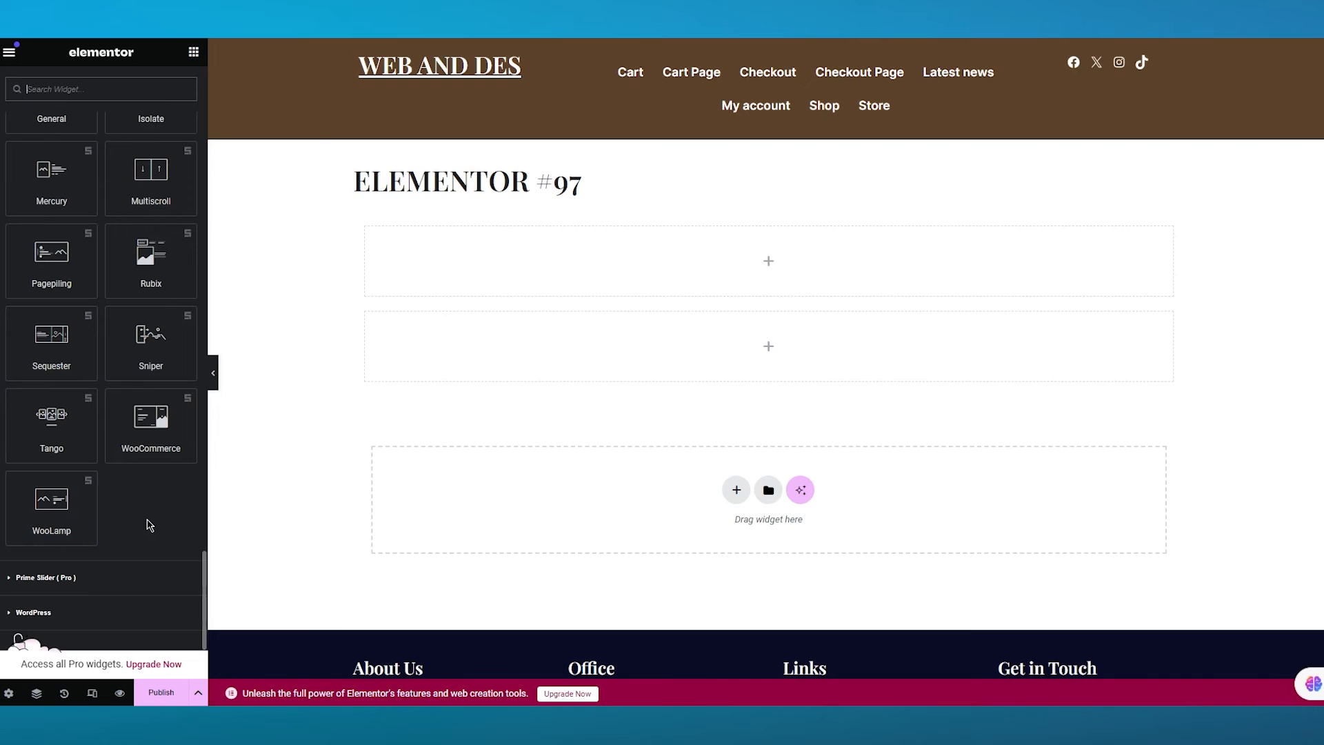
pyautogui.scroll(1, 157, 526)
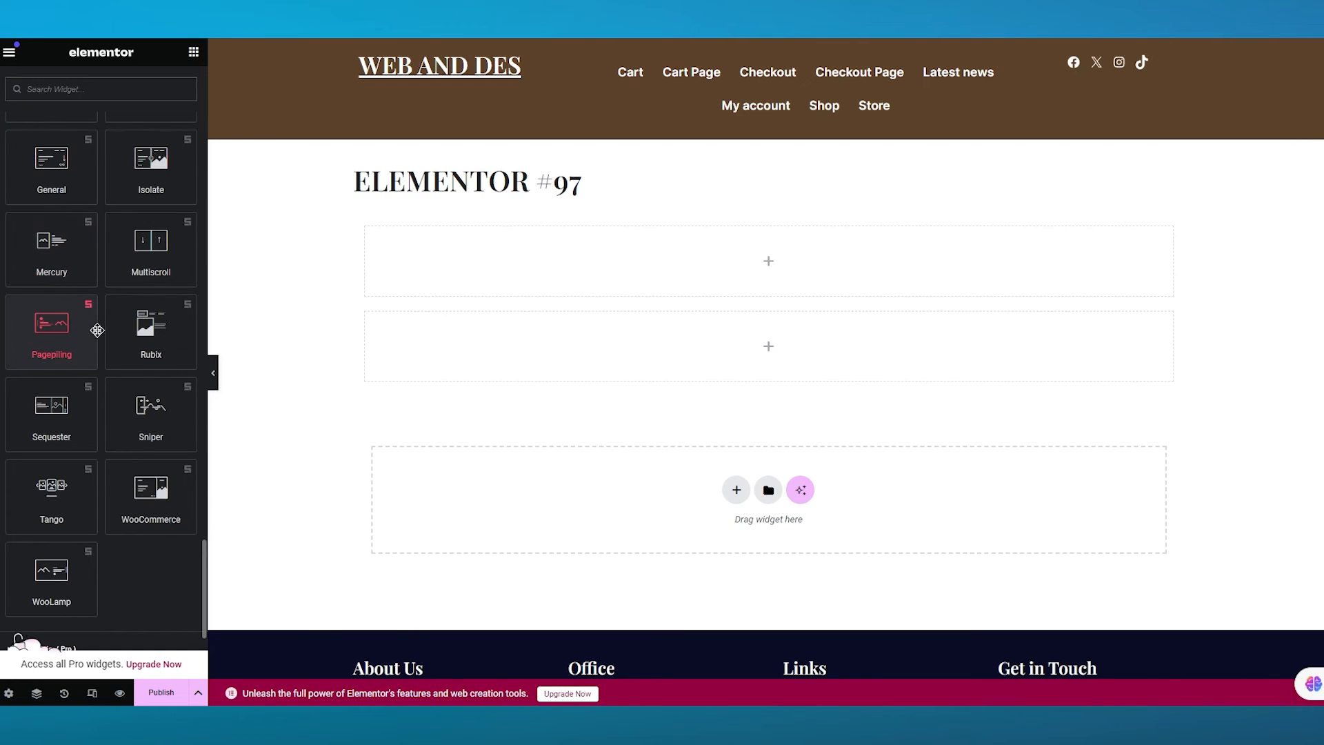
# - Try adding a Rubix slider to the empty container, then remove it again
pyautogui.moveTo(120, 329); pyautogui.dragTo(684, 342)
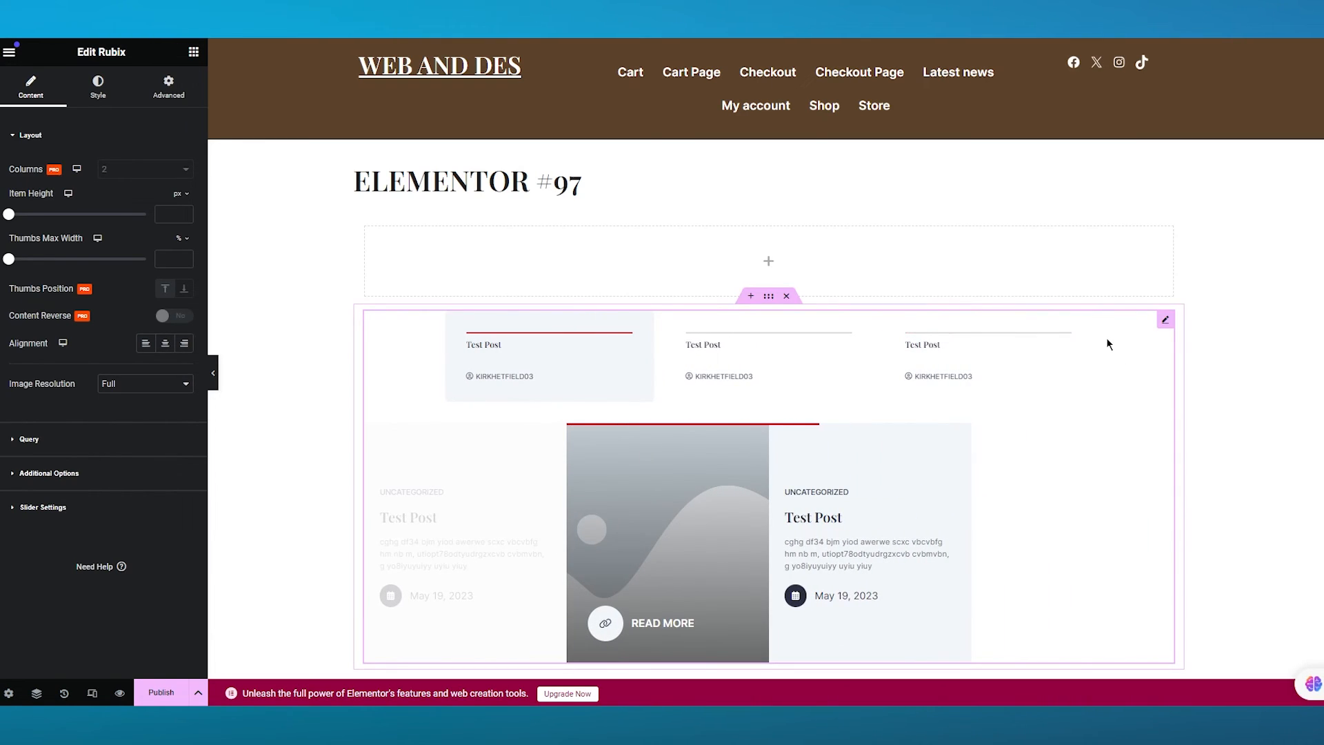
pyautogui.press('Delete')
# - Add a Tango slider widget into the empty container on the page
pyautogui.scroll(-10, 175, 427)
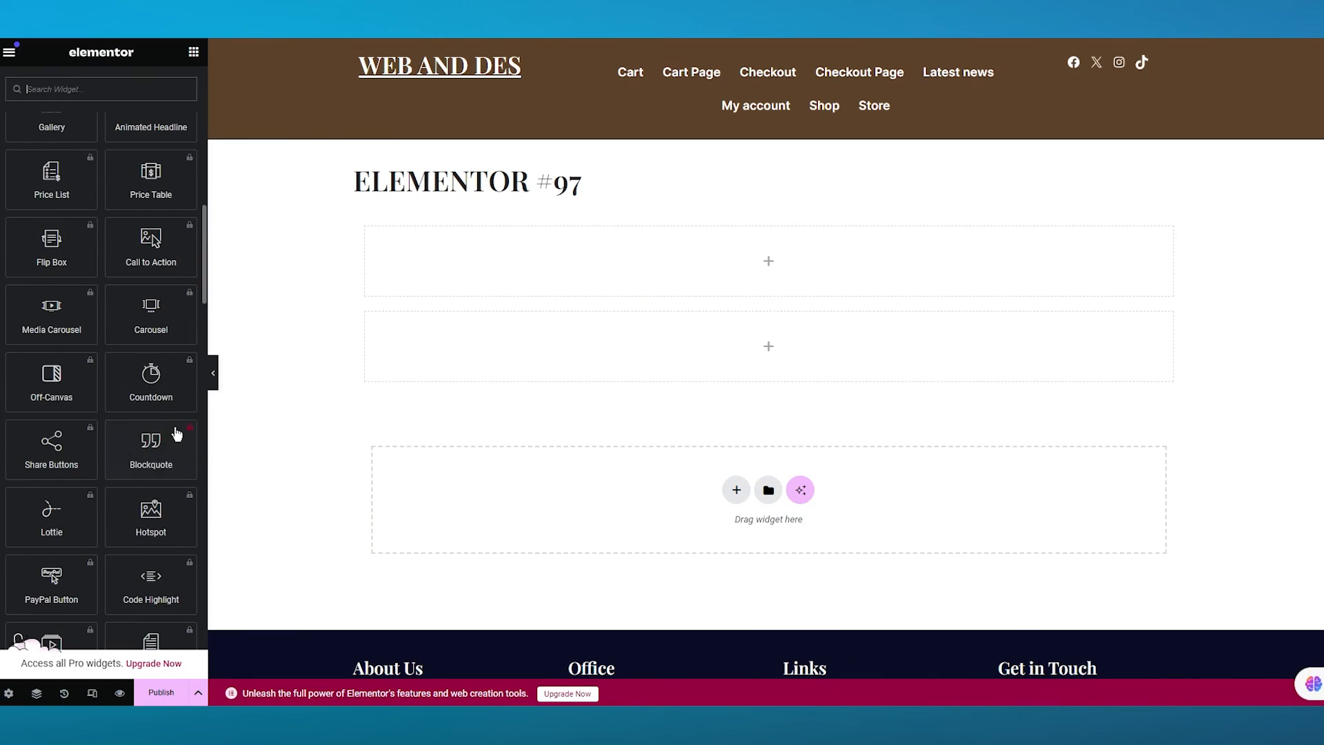
pyautogui.scroll(-15, 174, 428)
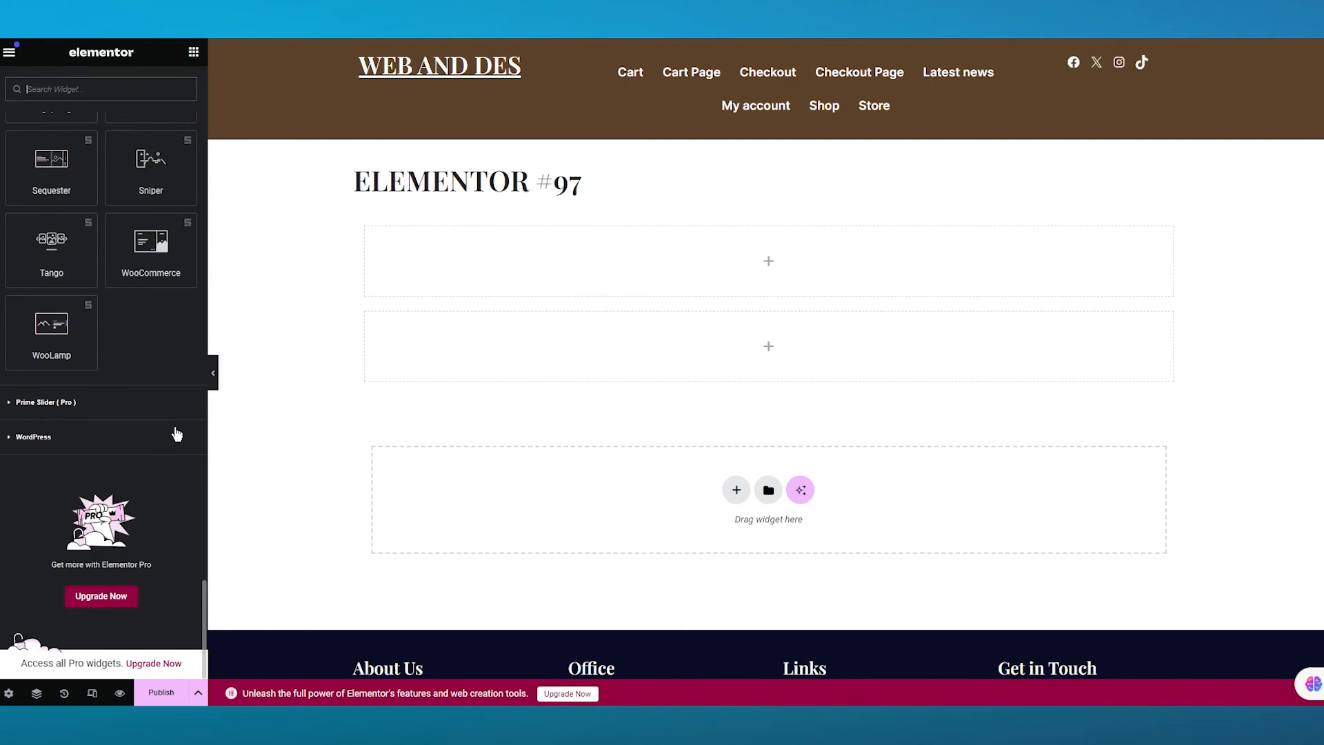
pyautogui.scroll(1, 176, 433)
pyautogui.moveTo(52, 321); pyautogui.dragTo(640, 366)
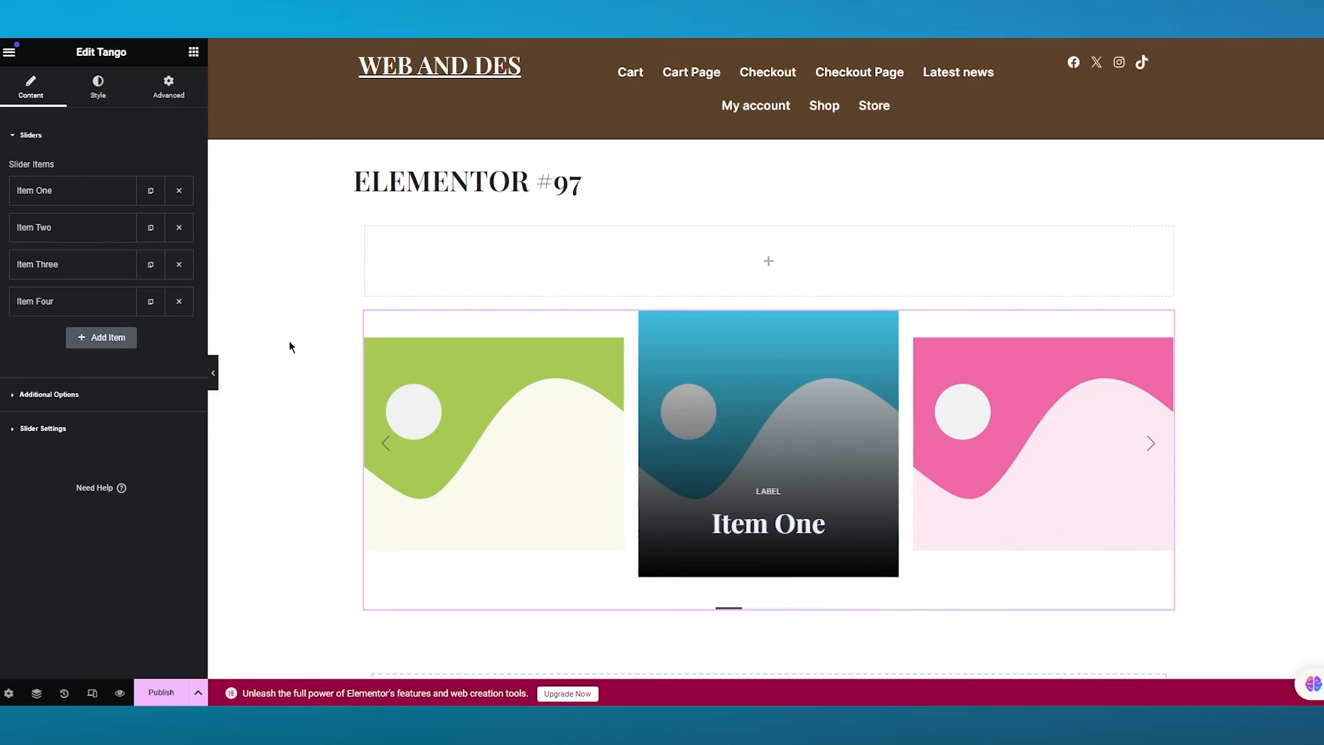
# - Set the Tango slider's Item One image to the blue warren & smith car picture
pyautogui.click(92, 196)
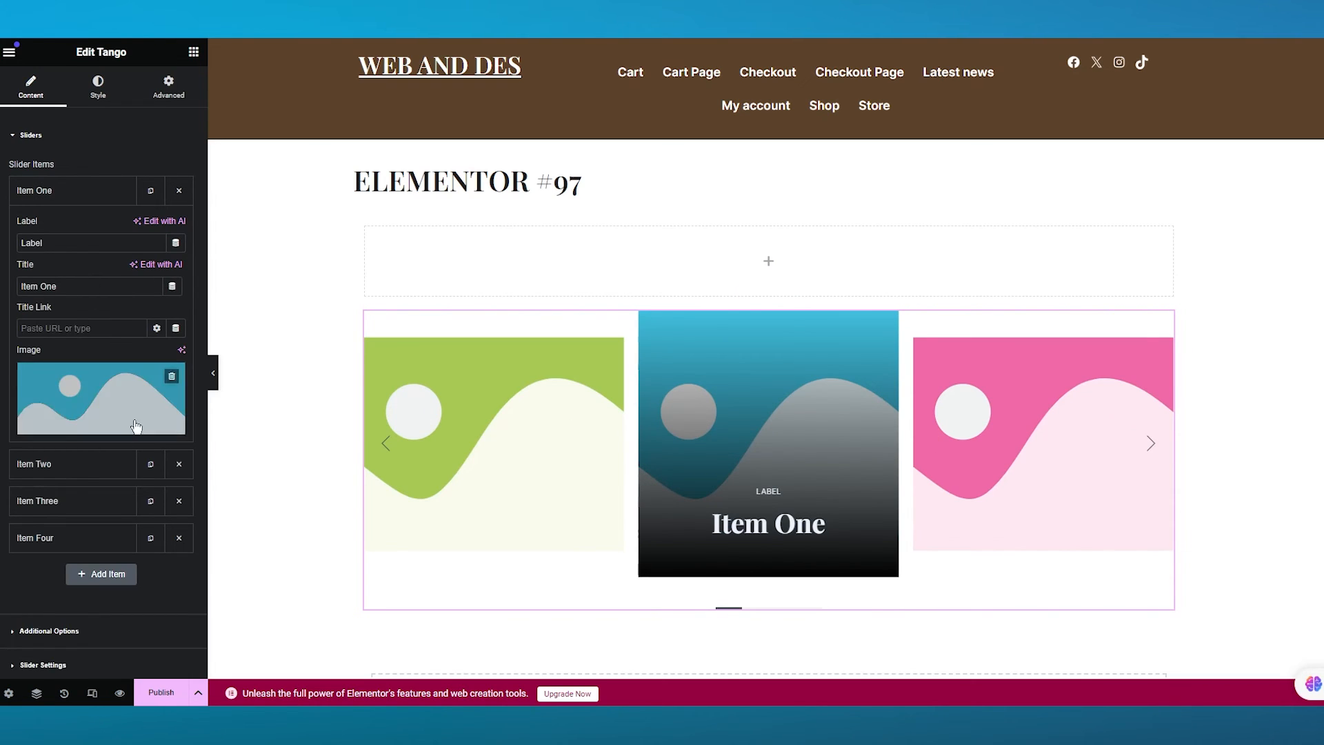
pyautogui.click(82, 427)
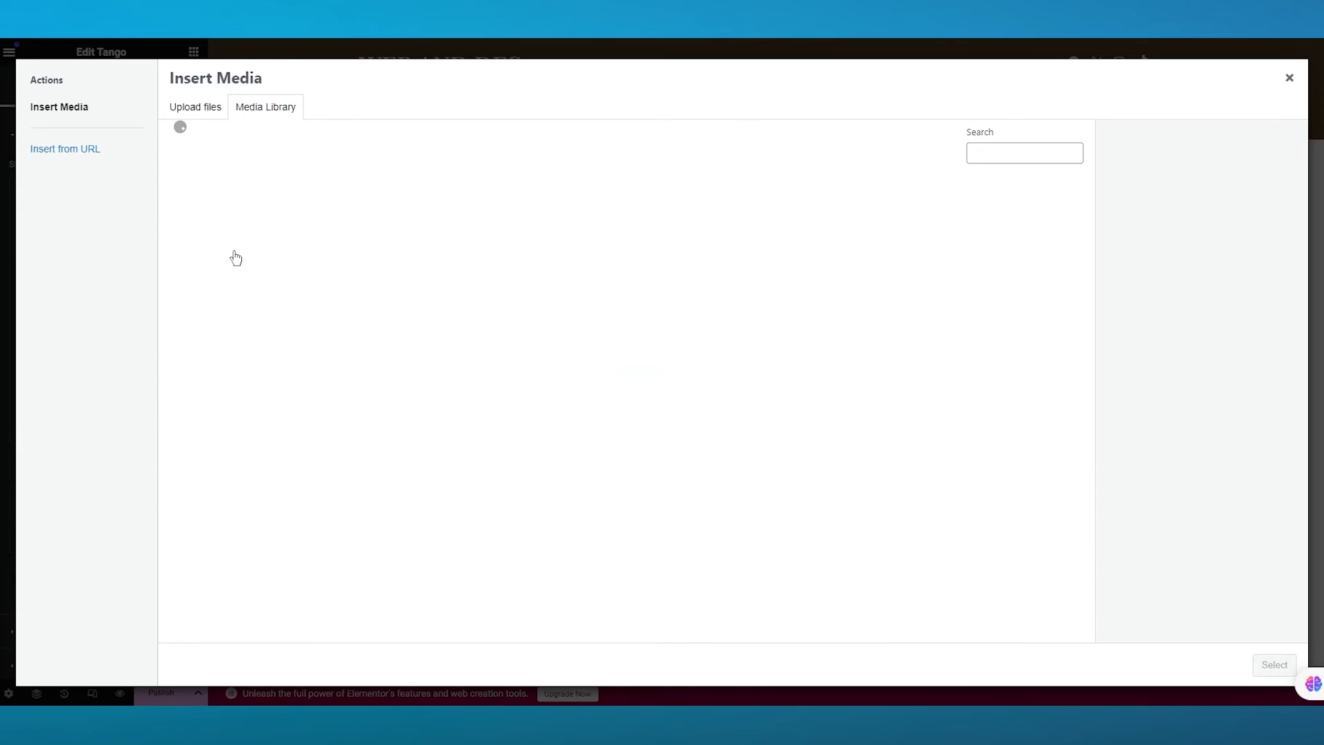
pyautogui.click(216, 226)
pyautogui.click(1274, 665)
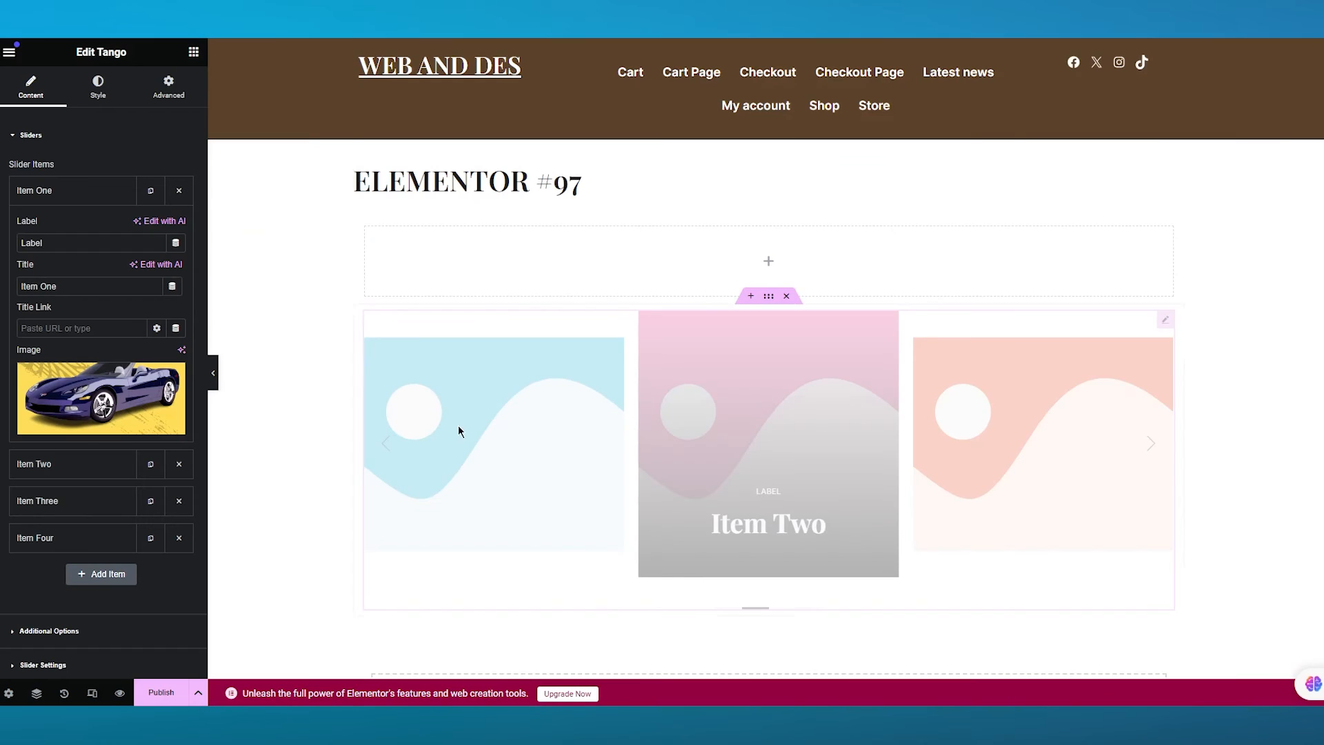
# - Open Item Two and set its image to the red Toyota Supra photo
pyautogui.click(45, 146)
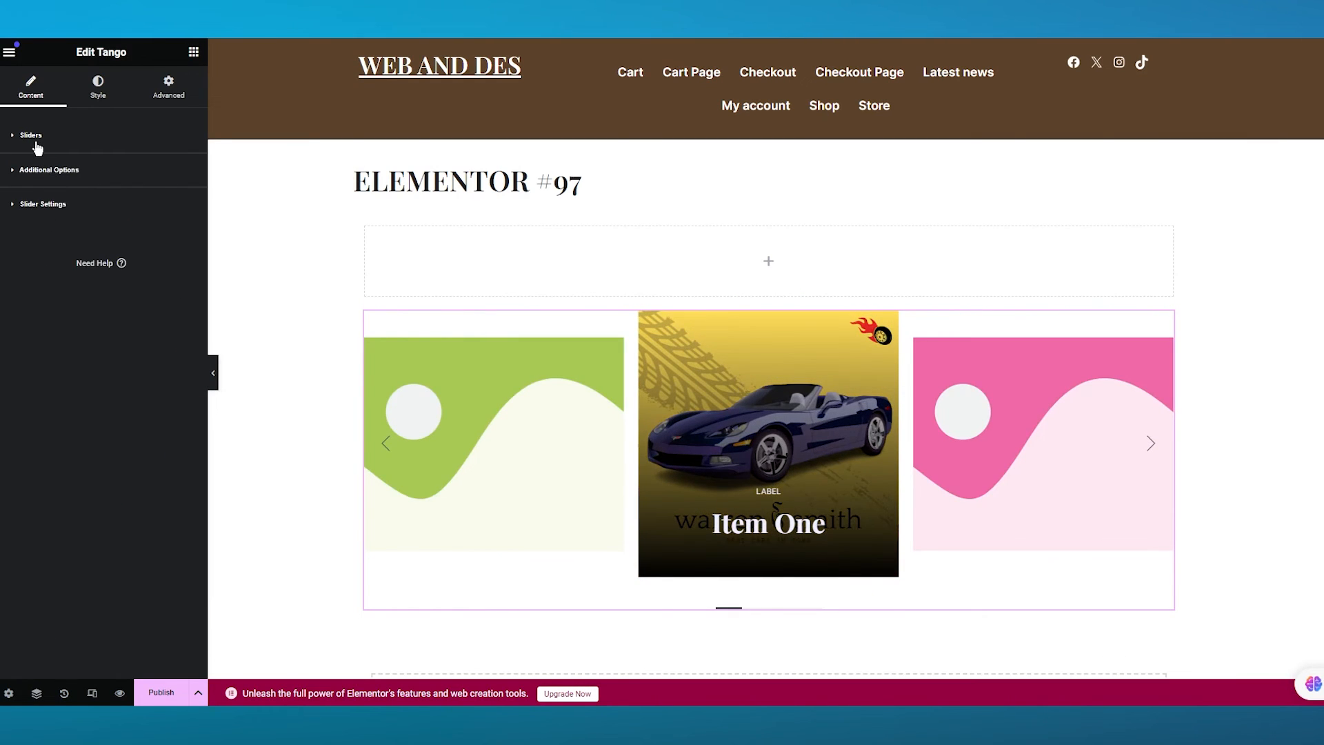
pyautogui.click(37, 148)
pyautogui.click(62, 228)
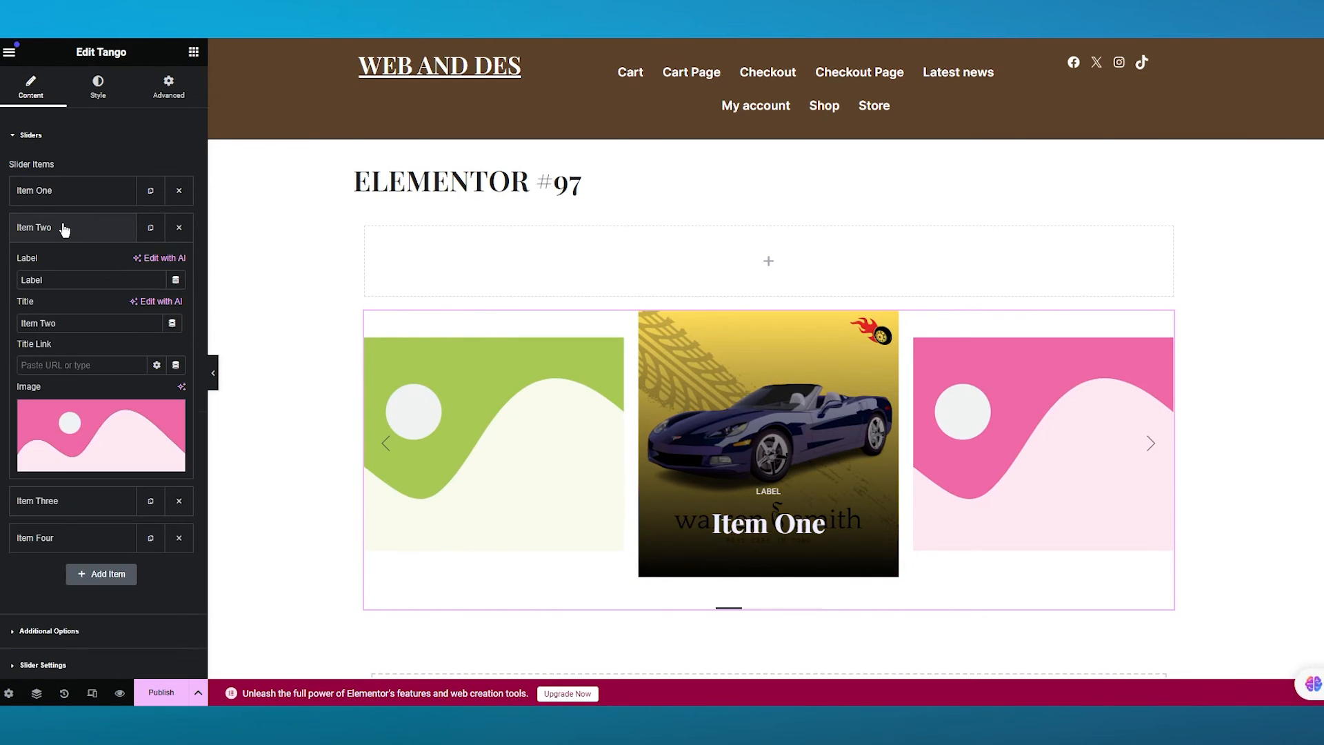
pyautogui.click(57, 471)
pyautogui.click(341, 219)
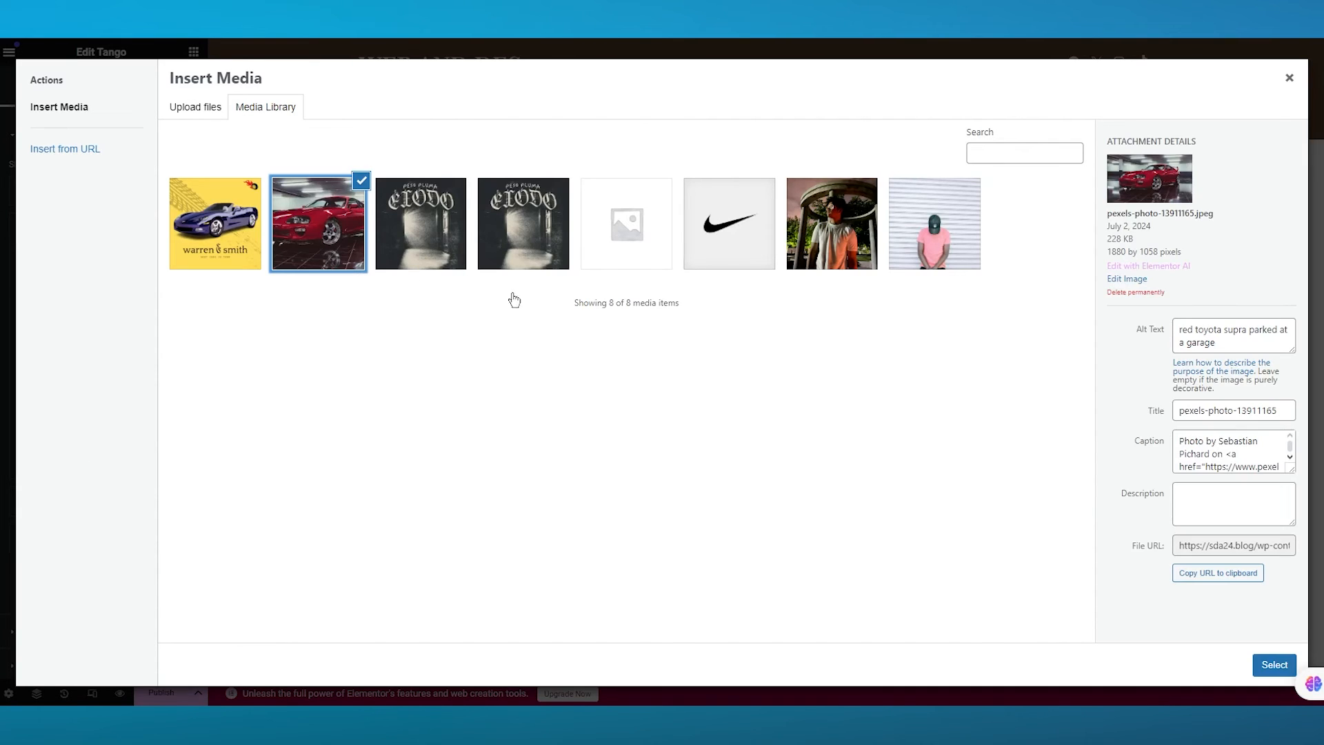
pyautogui.click(1275, 664)
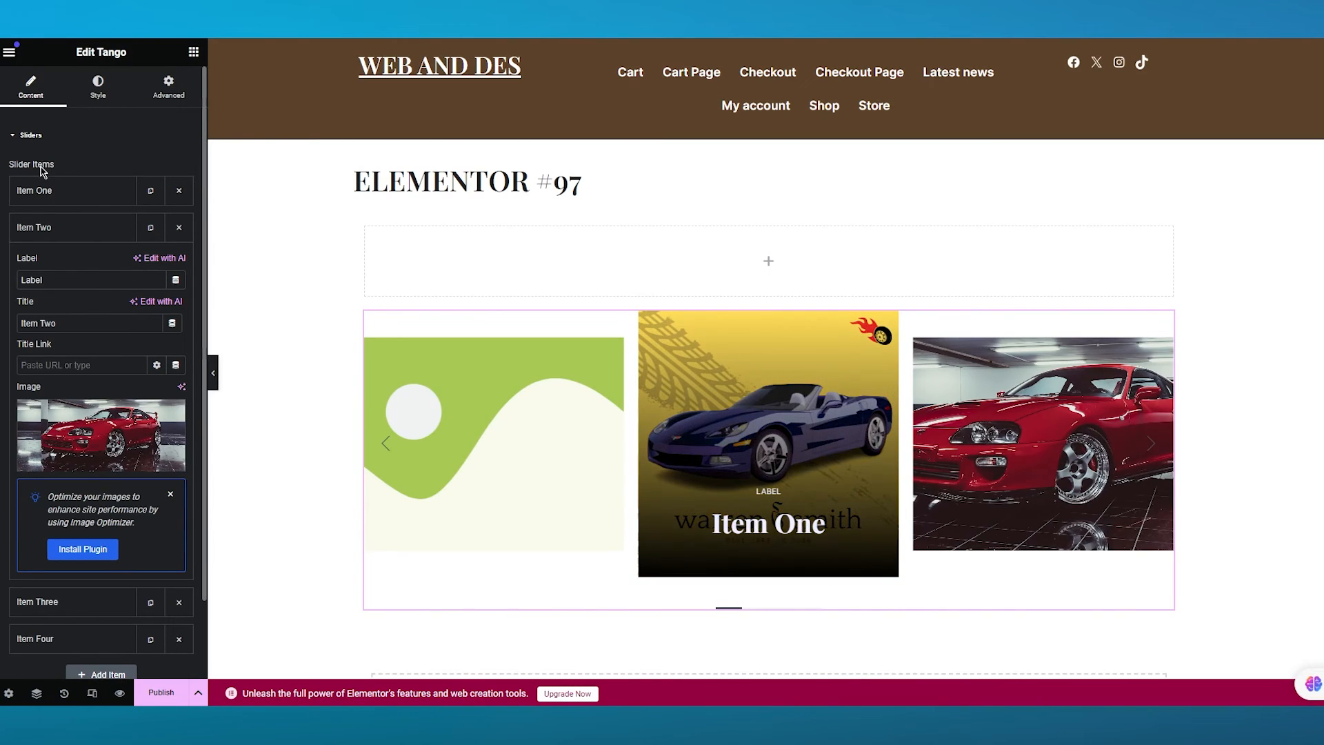
# - Open Item Three and set its image to the Peso Pluma Elodo cover
pyautogui.click(32, 137)
pyautogui.click(33, 137)
pyautogui.click(43, 265)
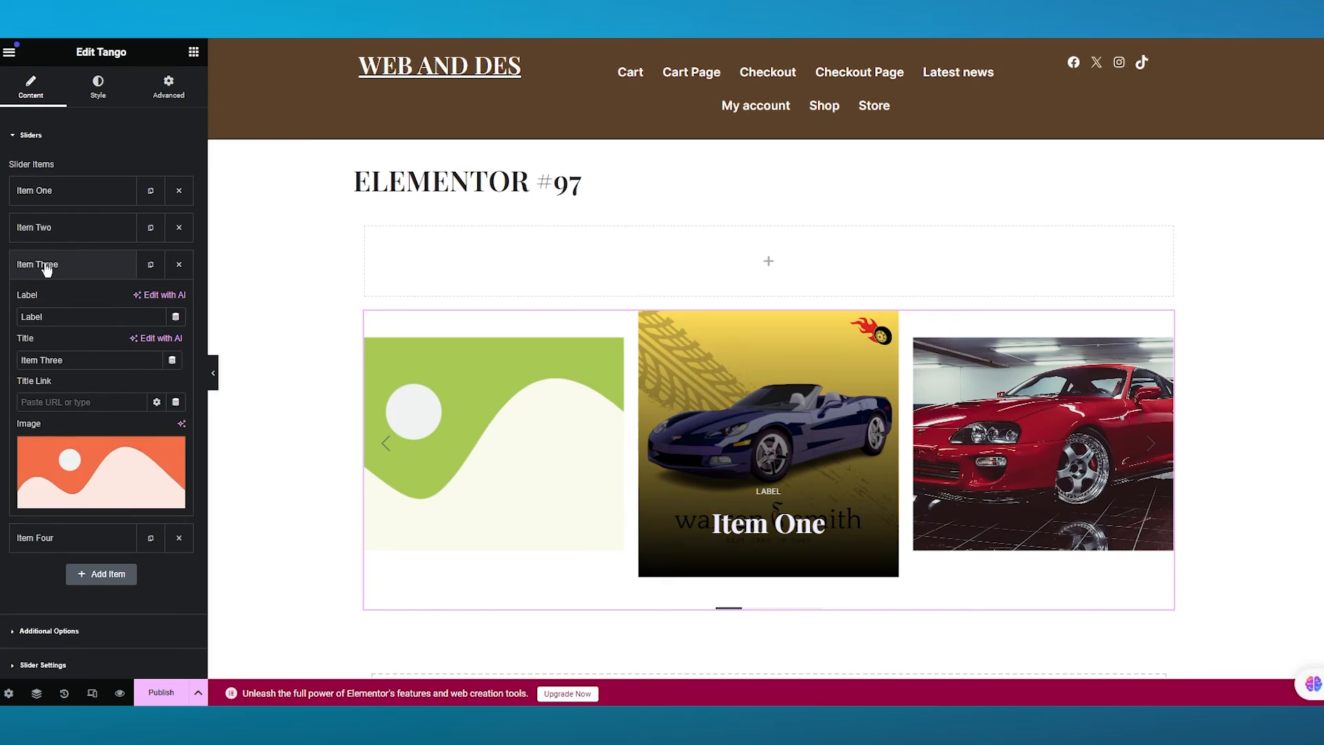
pyautogui.click(77, 491)
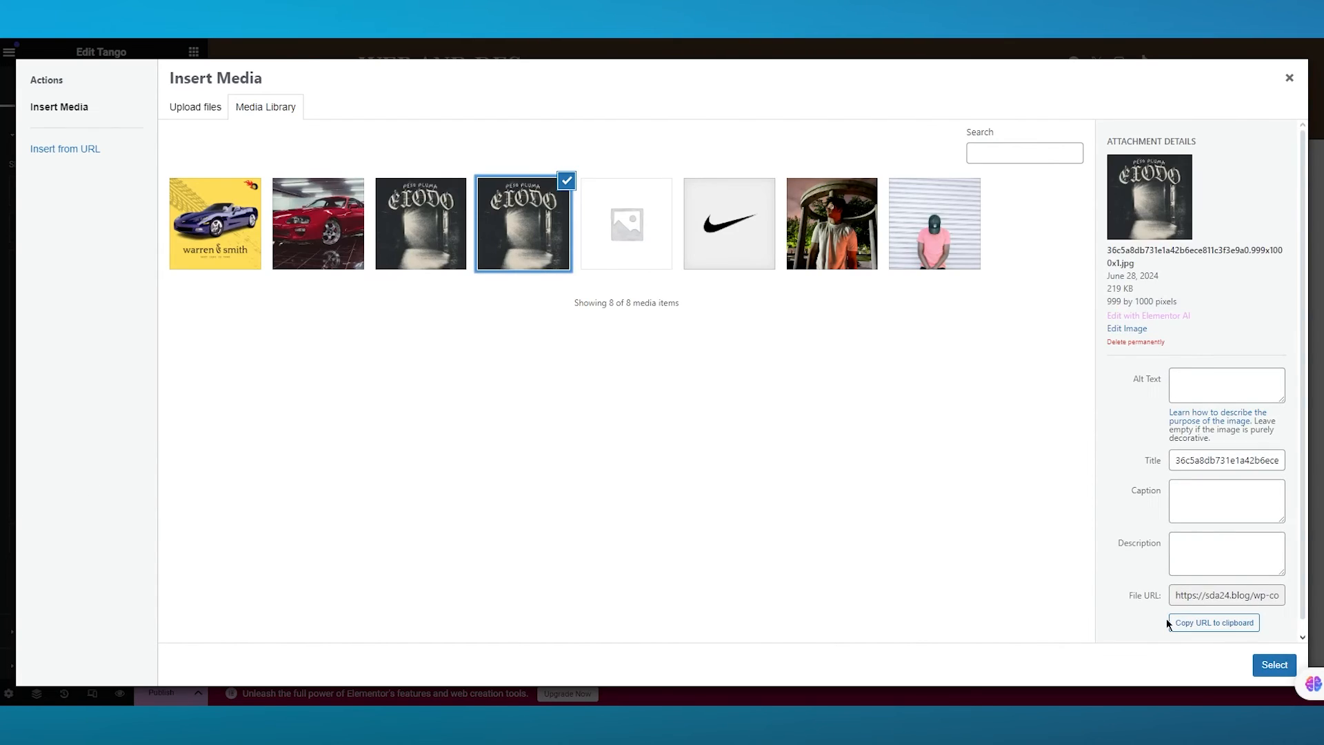
pyautogui.click(1275, 665)
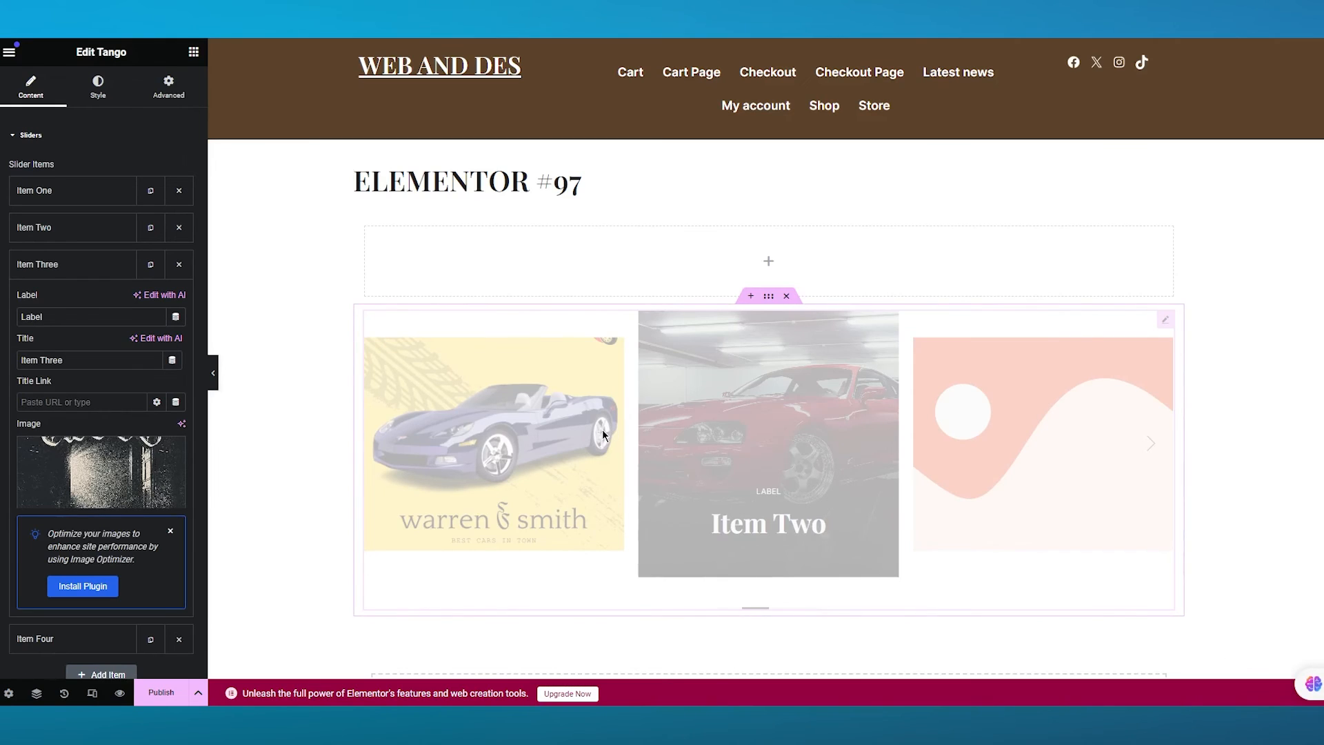
# - Delete Item Four from the Tango slider's items
pyautogui.click(67, 136)
pyautogui.click(66, 136)
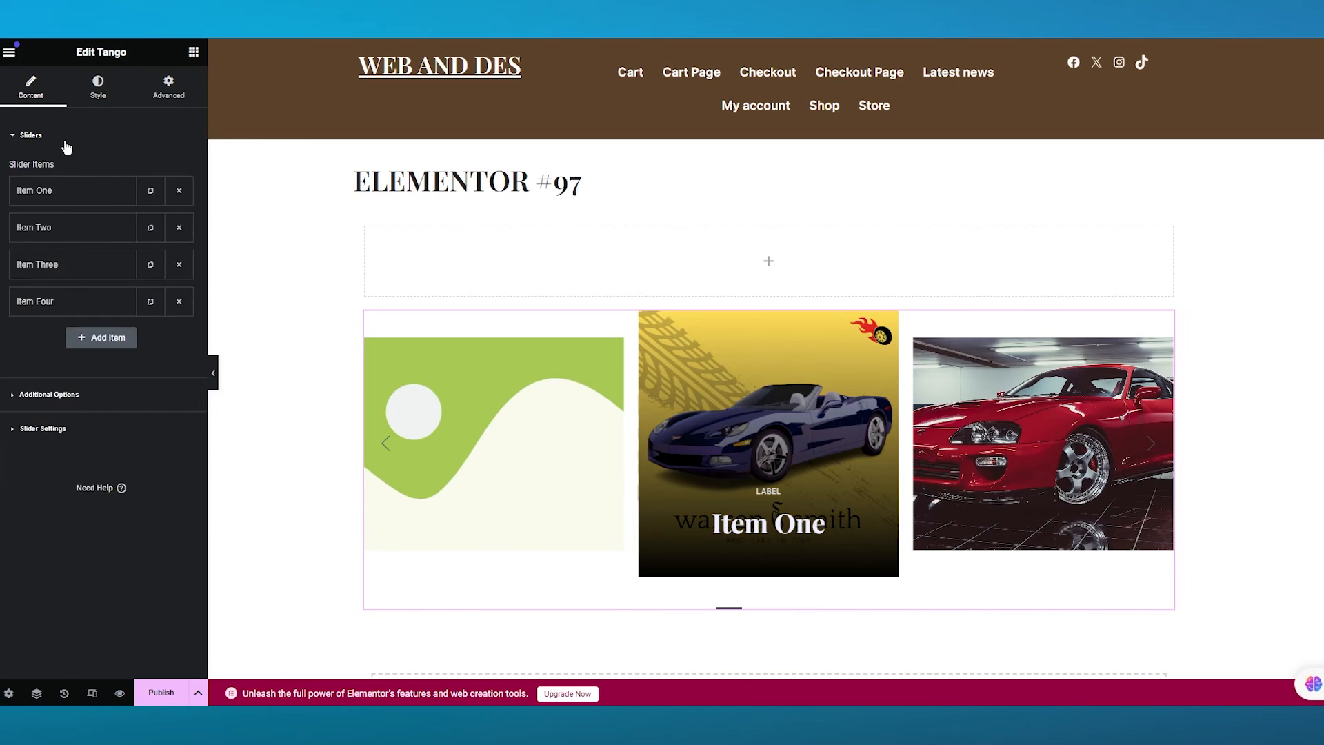
pyautogui.click(178, 301)
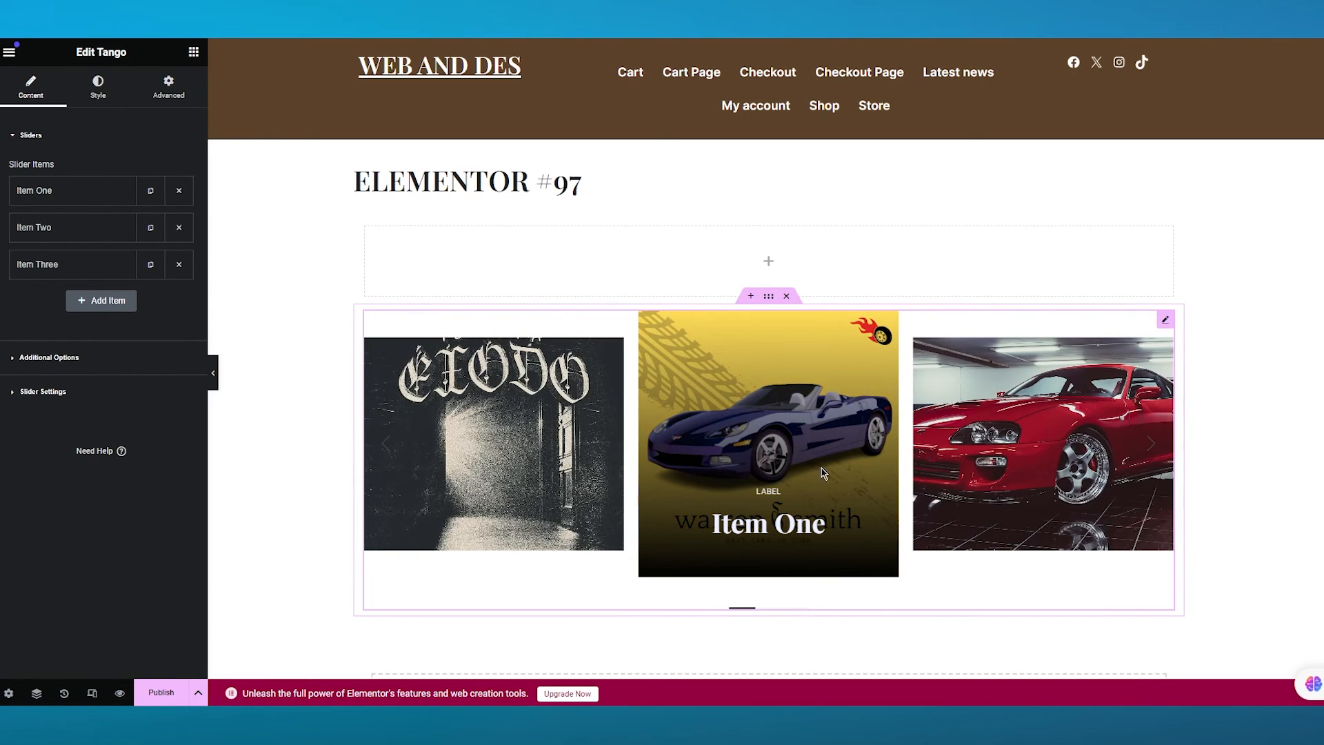
pyautogui.click(43, 190)
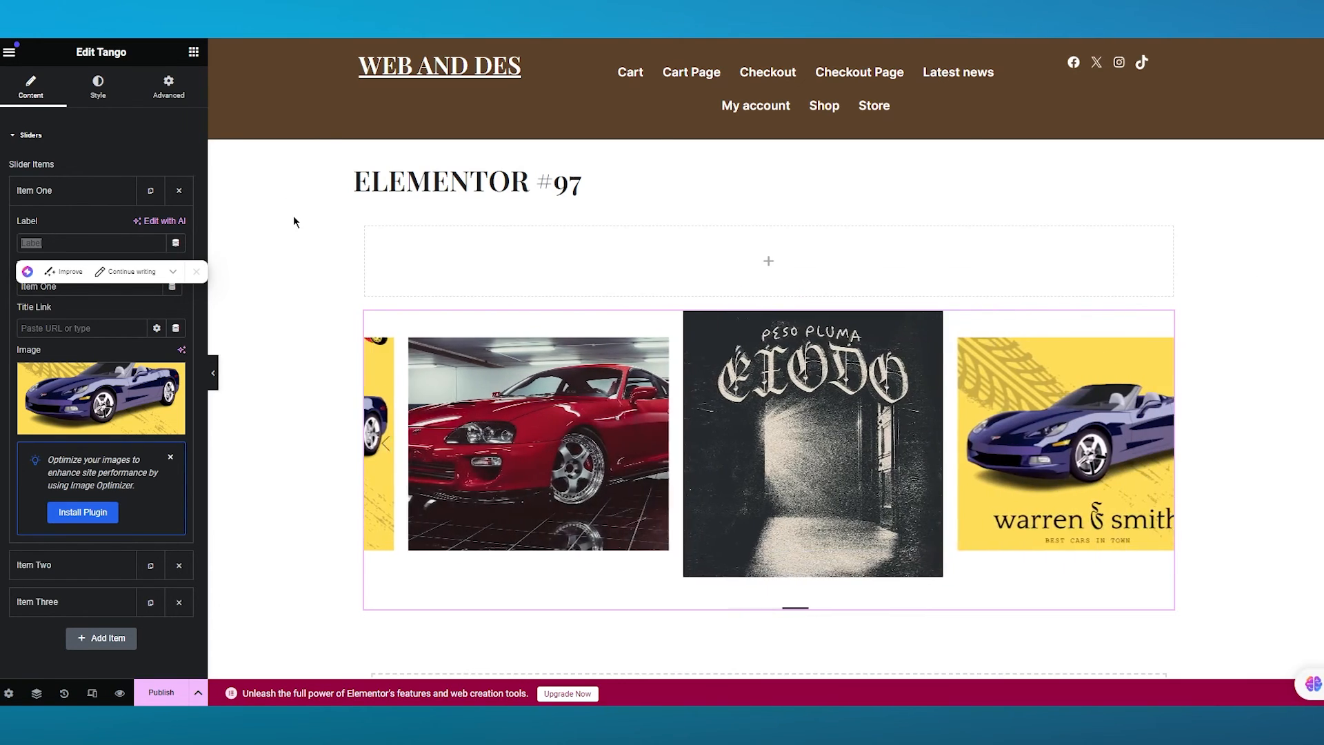
# - Add a Pagepiling slider widget into the top empty container
pyautogui.click(12, 54)
pyautogui.click(11, 52)
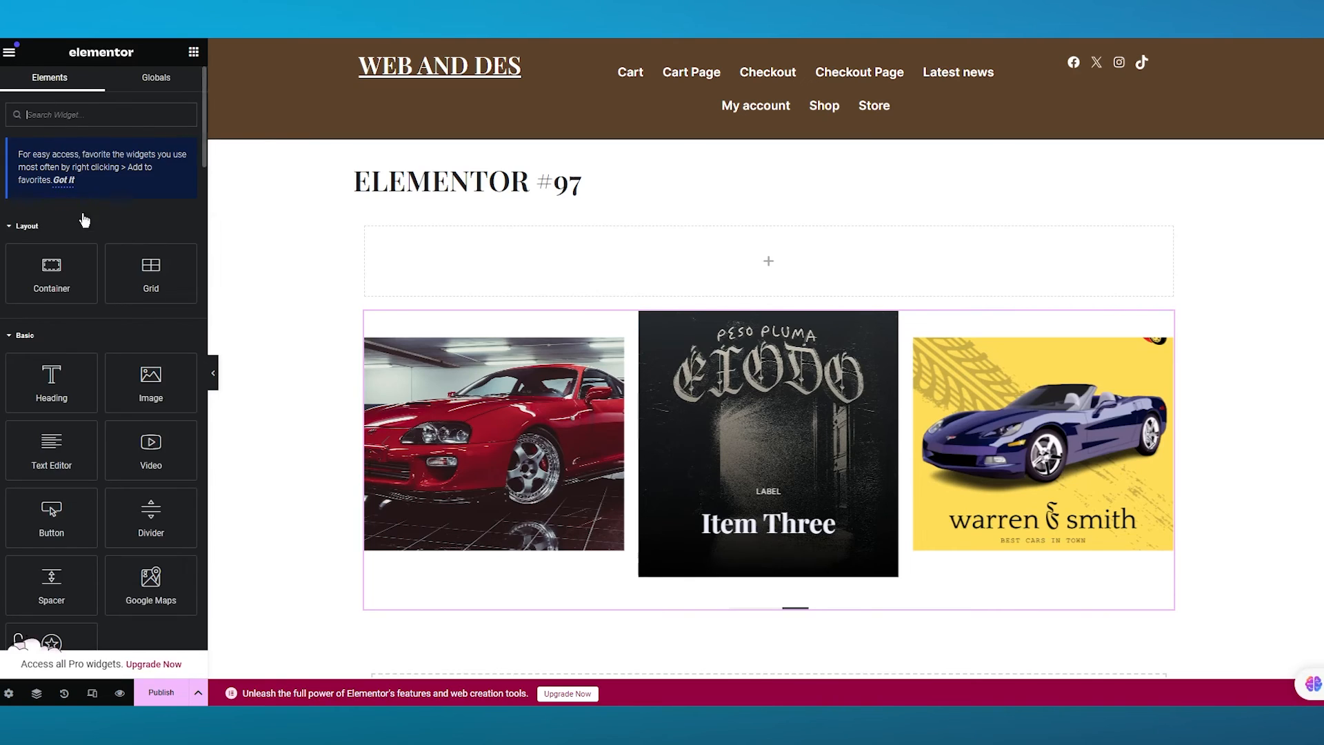
pyautogui.scroll(-15, 129, 371)
pyautogui.scroll(-5, 129, 370)
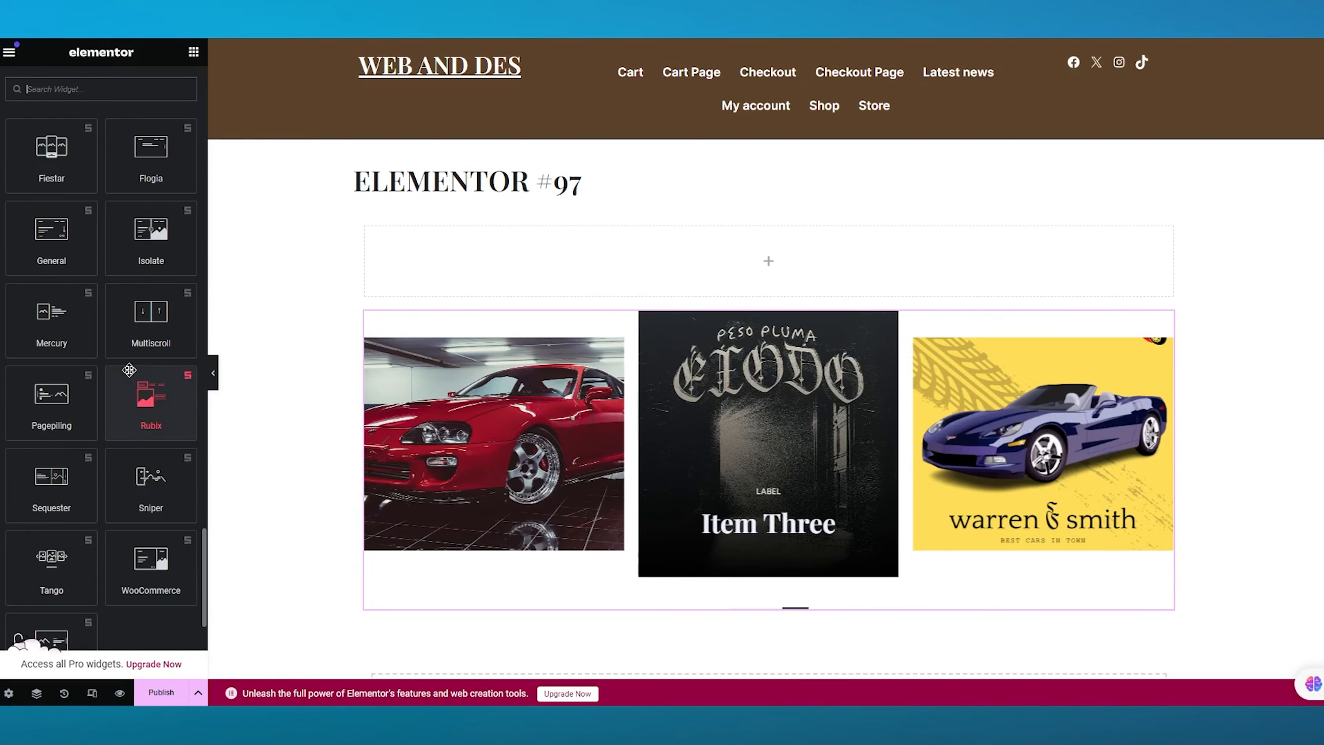
pyautogui.scroll(-4, 165, 365)
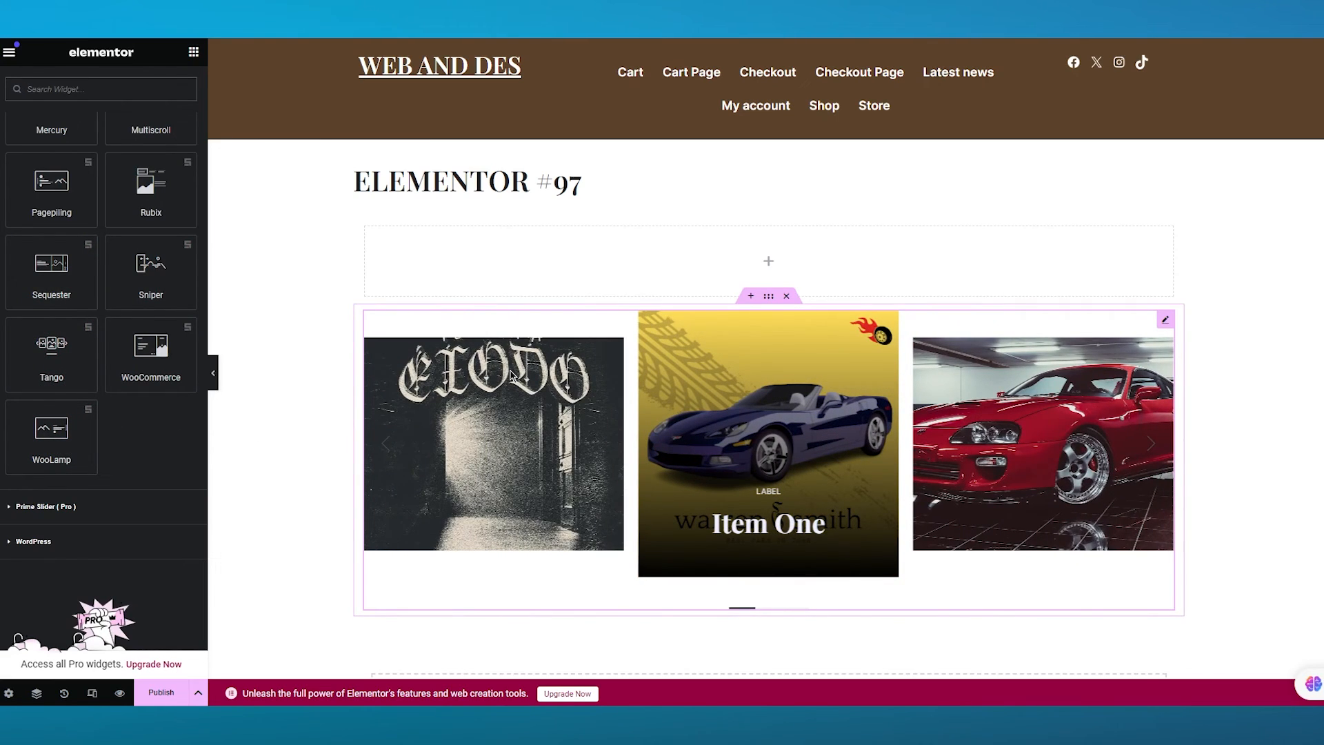
pyautogui.moveTo(51, 184); pyautogui.dragTo(732, 274)
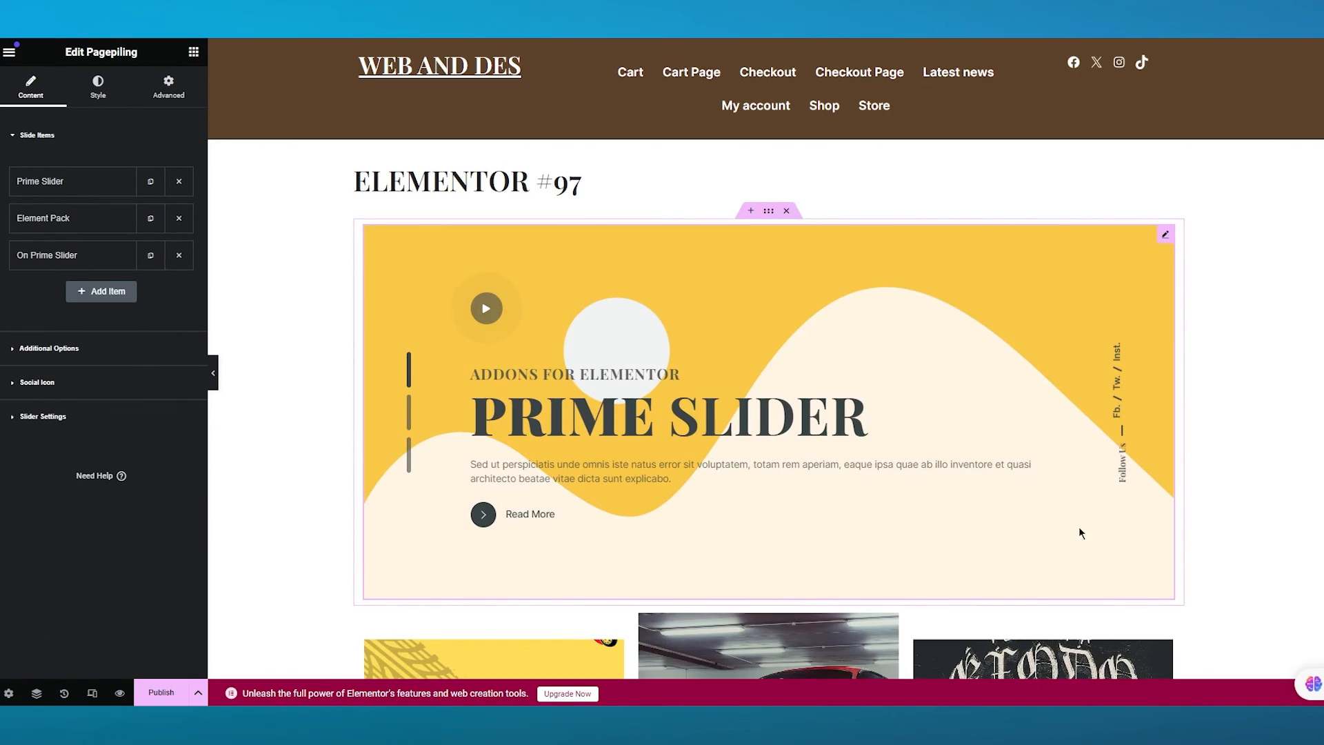
# - Set the Prime Slider slide's Slide Image to the red Toyota Supra photo
pyautogui.scroll(-1, 1080, 528)
pyautogui.scroll(1, 877, 446)
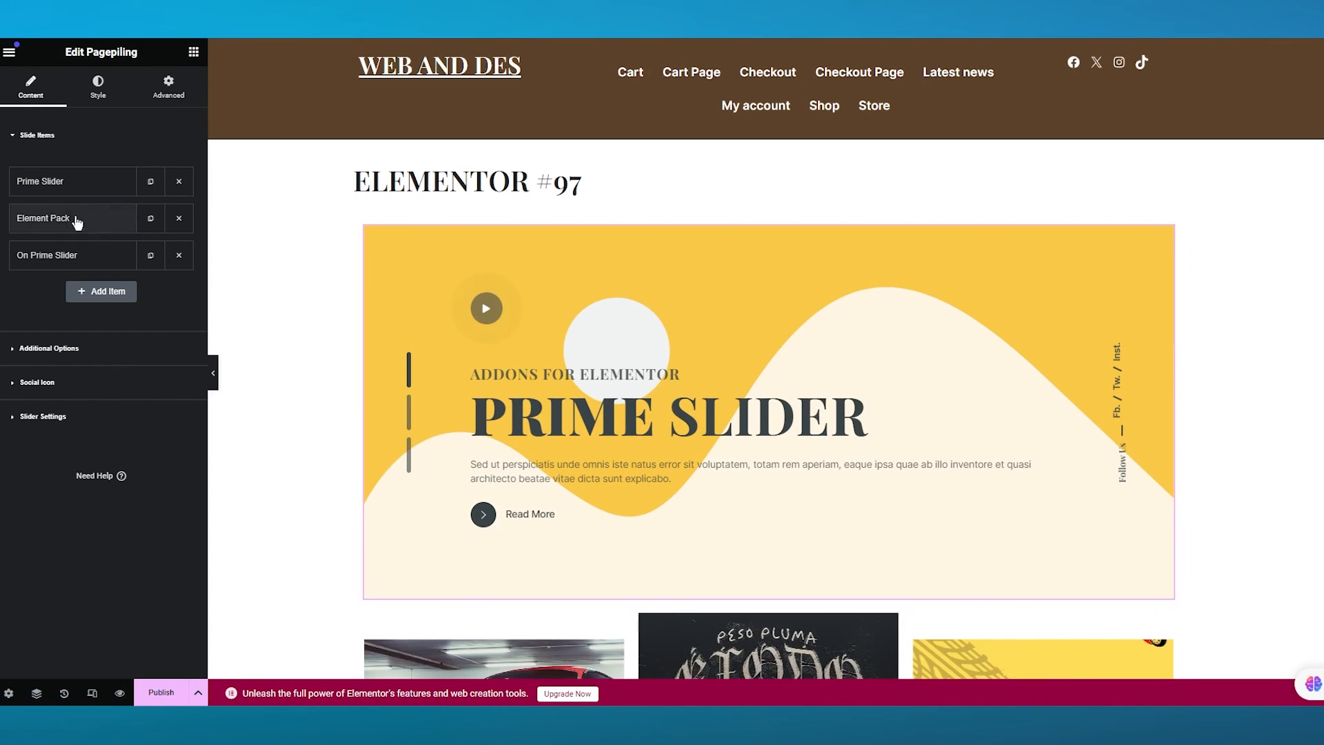
pyautogui.click(48, 183)
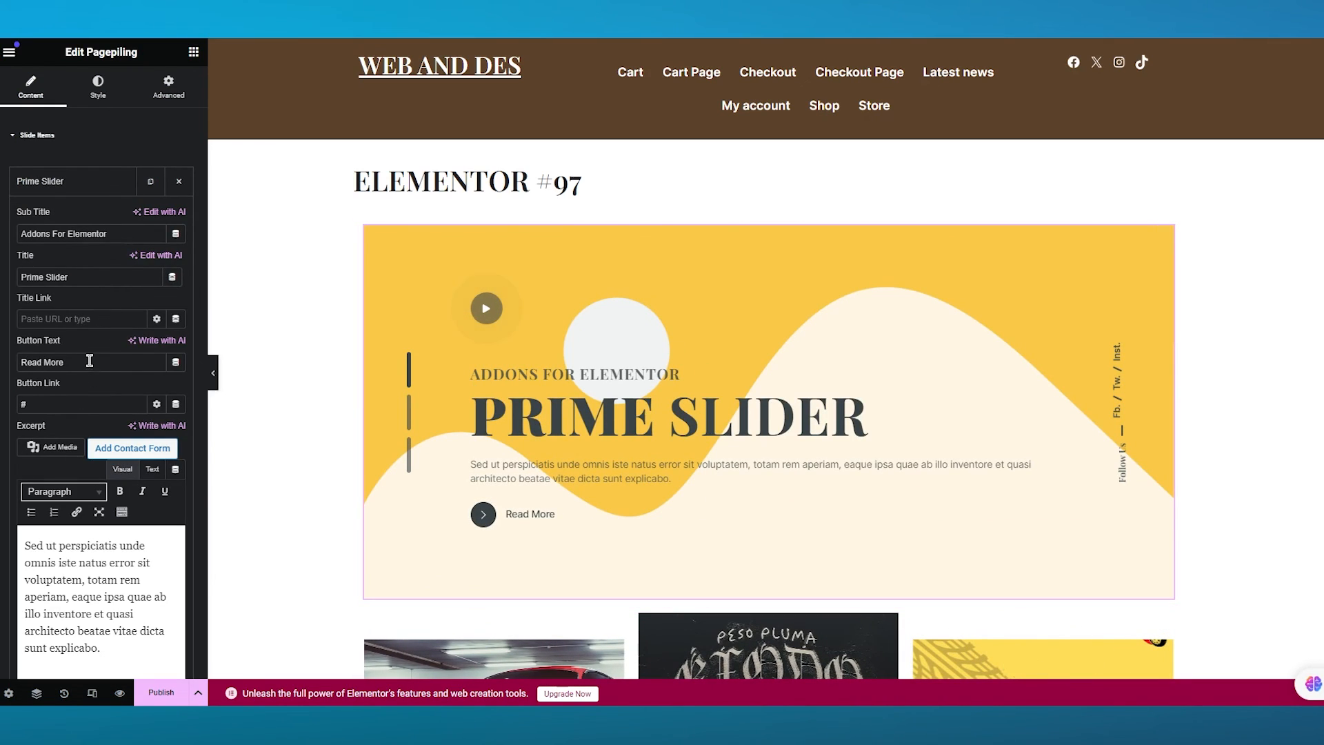
pyautogui.scroll(-3, 103, 344)
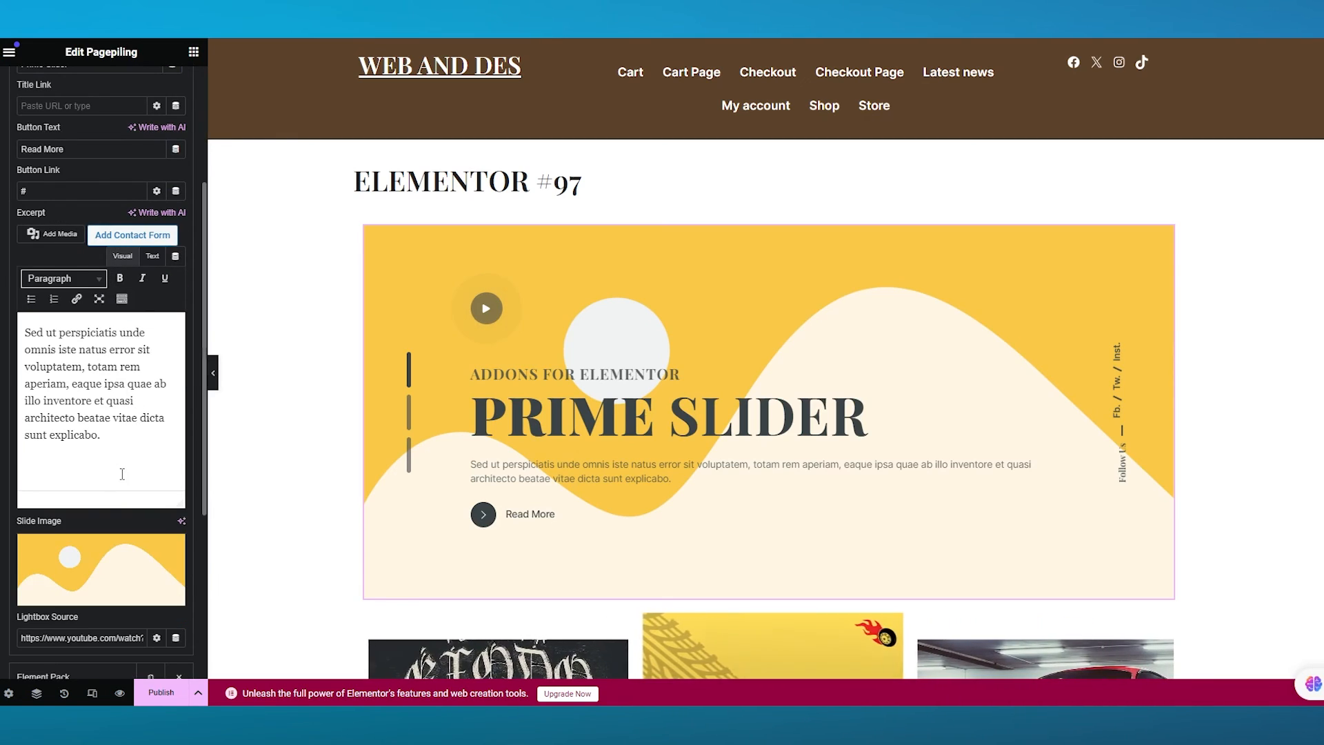
pyautogui.click(90, 567)
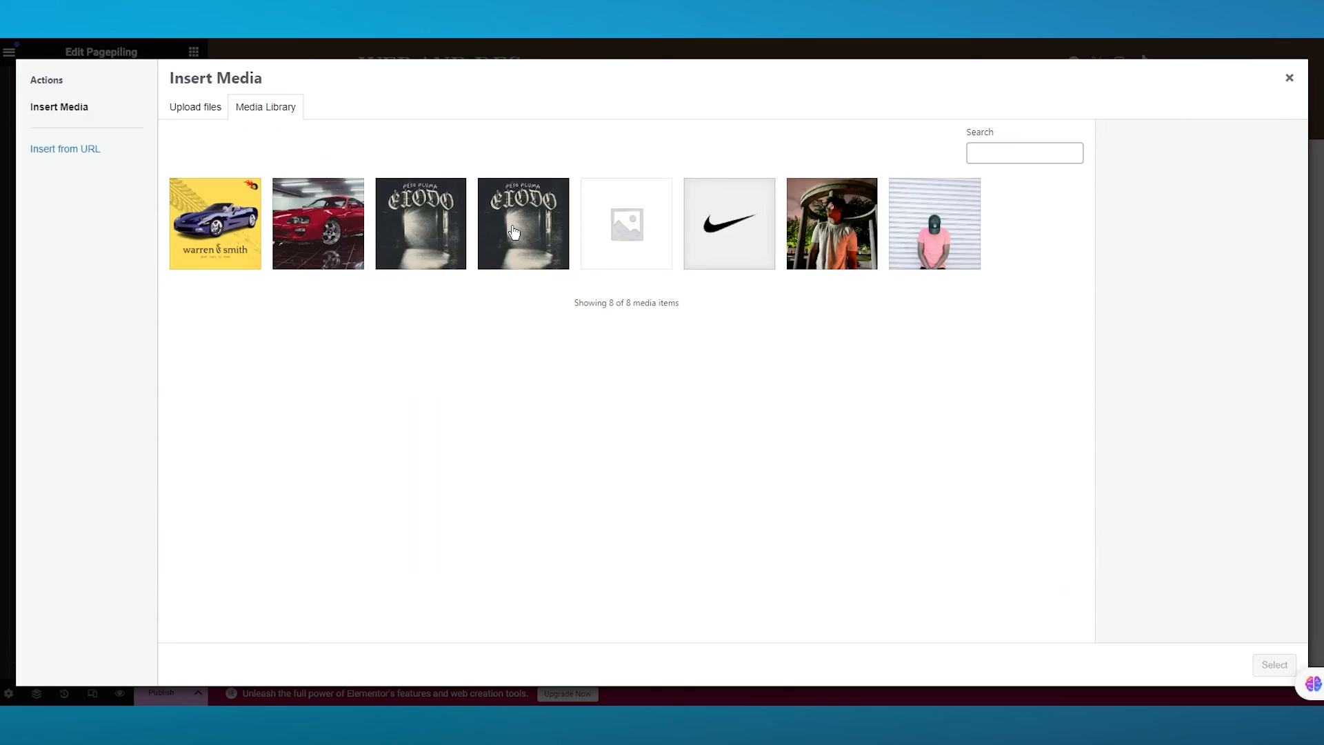
pyautogui.click(360, 232)
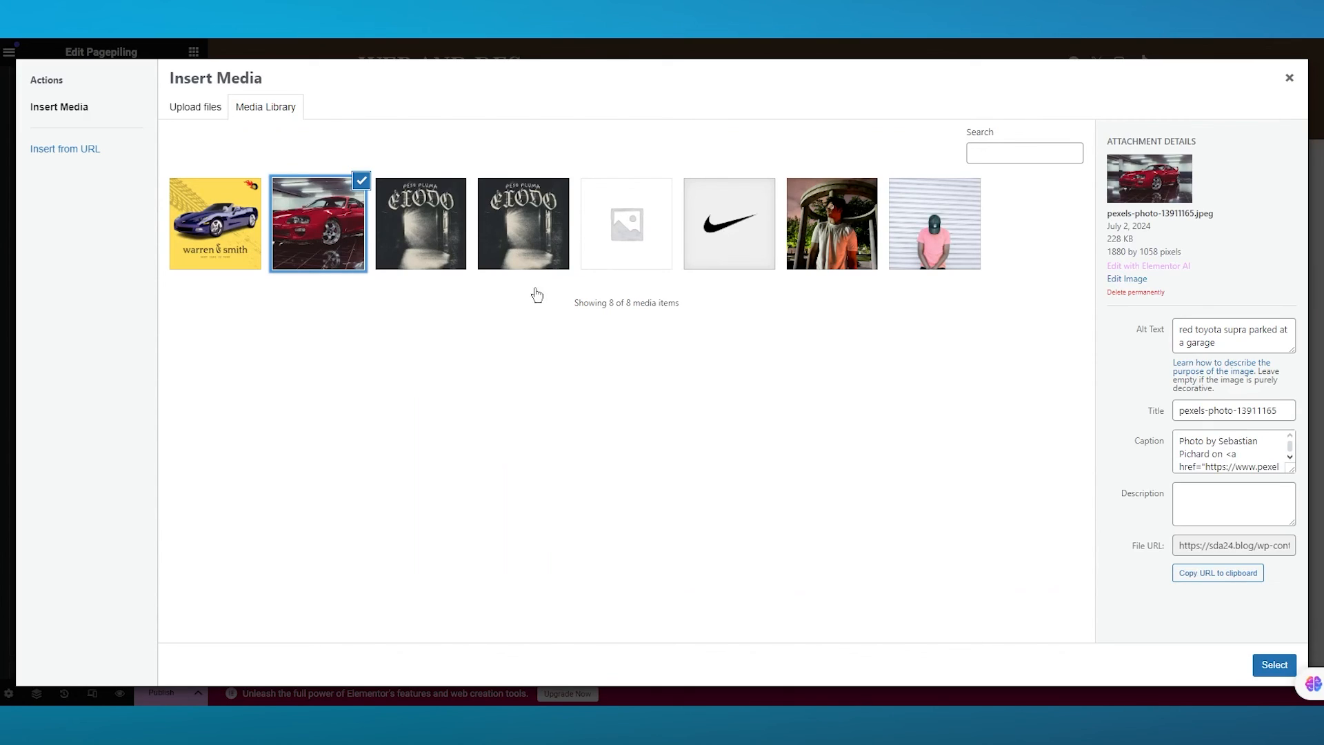
pyautogui.click(1274, 664)
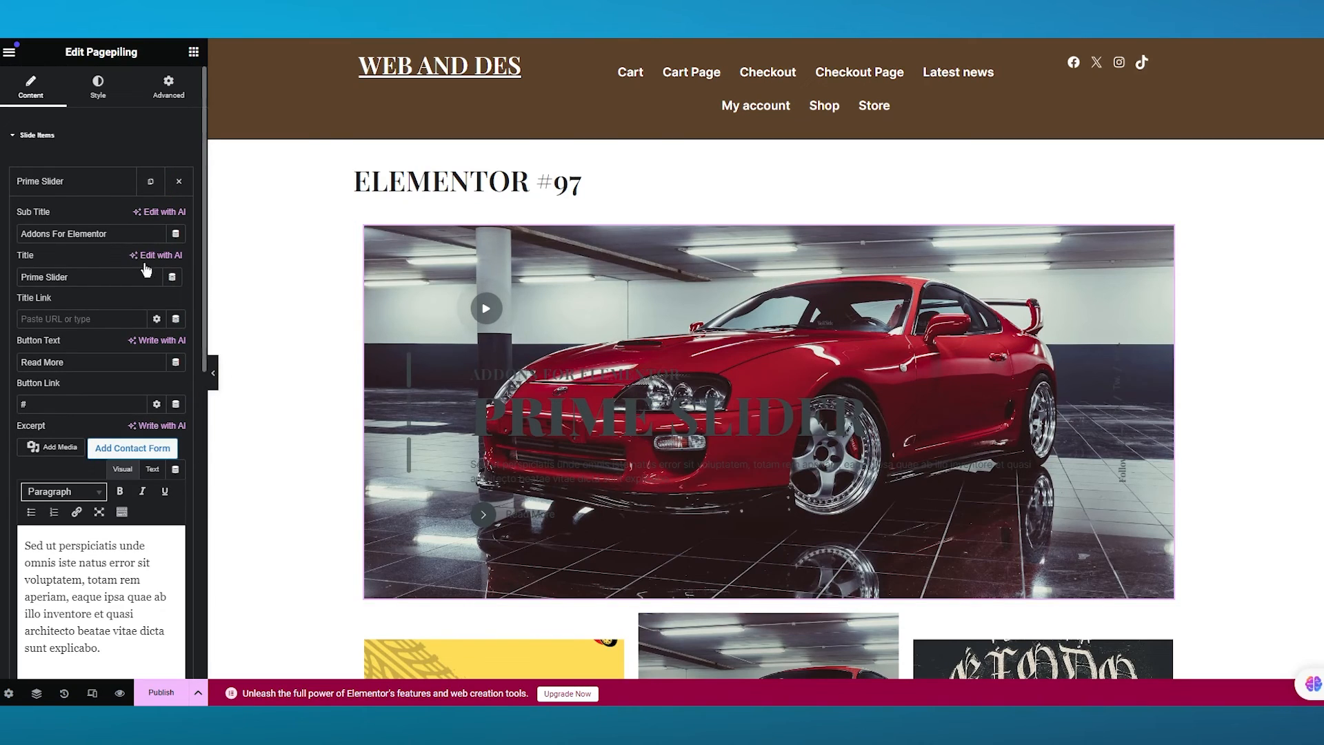
# - Set the Pagepiling slider's title colour to #EEEEEE in the style settings
pyautogui.scroll(-5, 118, 267)
pyautogui.scroll(5, 103, 180)
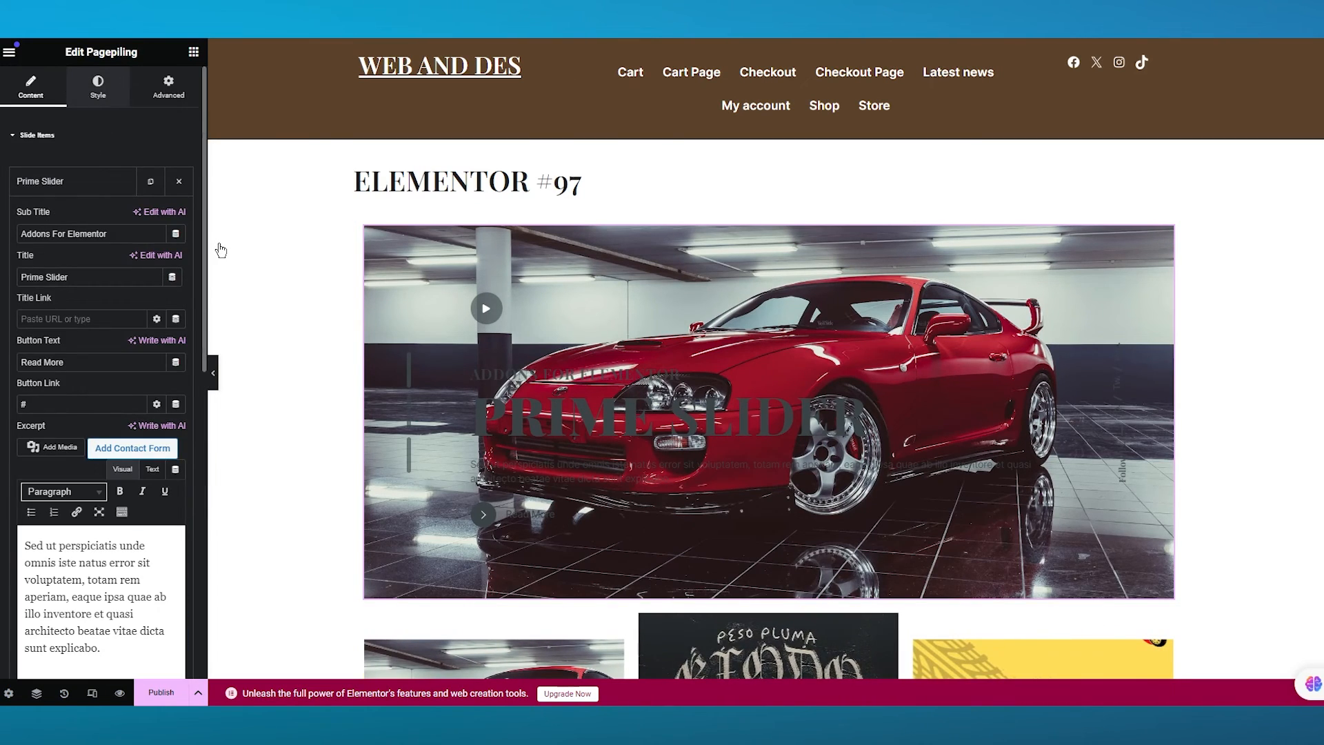
pyautogui.click(98, 88)
pyautogui.click(190, 230)
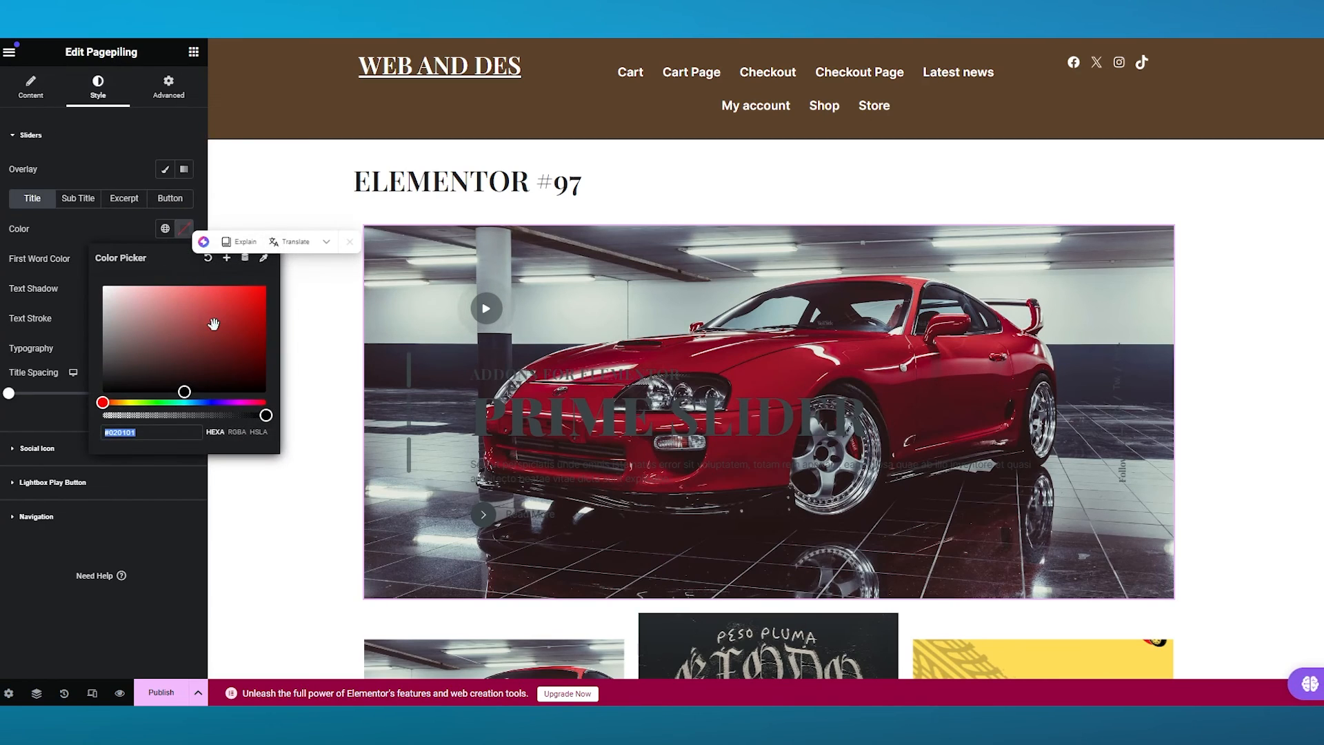
pyautogui.moveTo(213, 305)
pyautogui.mouseDown()
pyautogui.moveTo(265, 300)
pyautogui.moveTo(119, 307)
pyautogui.moveTo(101, 291)
pyautogui.mouseUp()
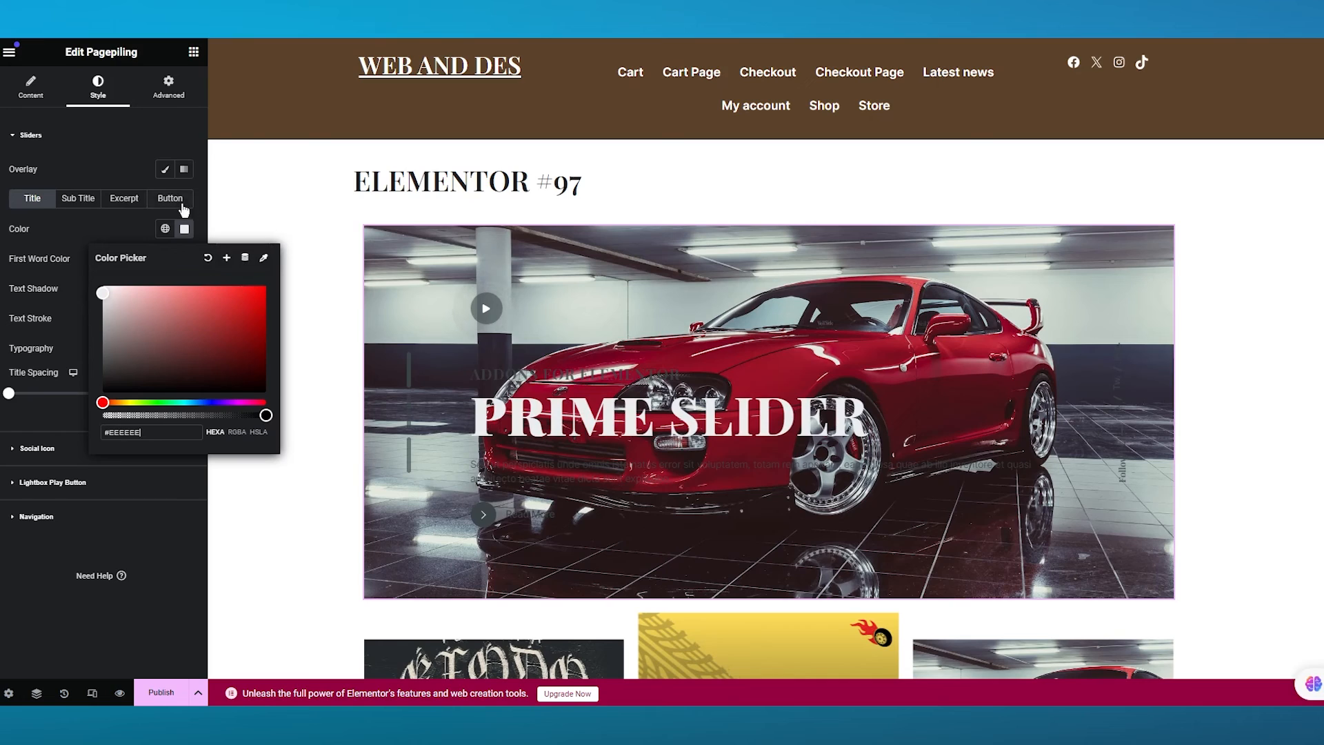
# - Set the Pagepiling title's first word colour to light pink #DD9696
pyautogui.click(198, 225)
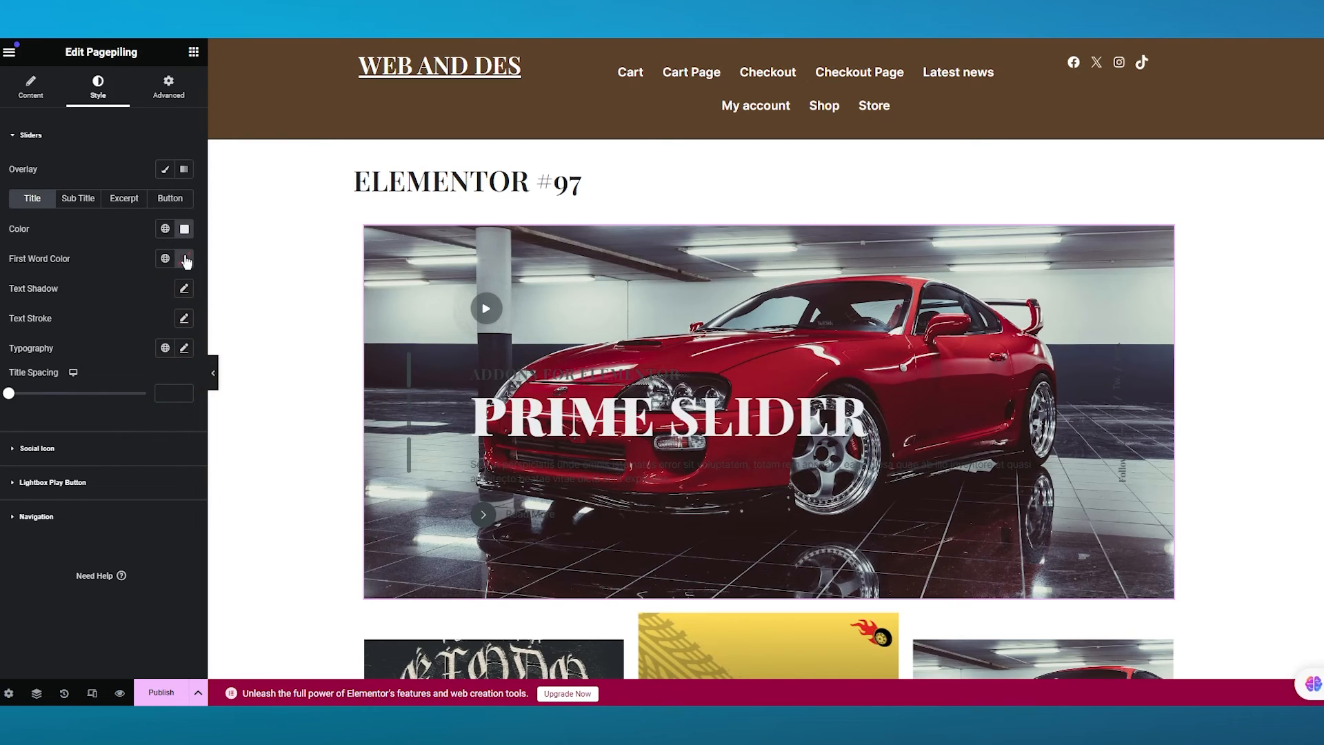
pyautogui.click(185, 259)
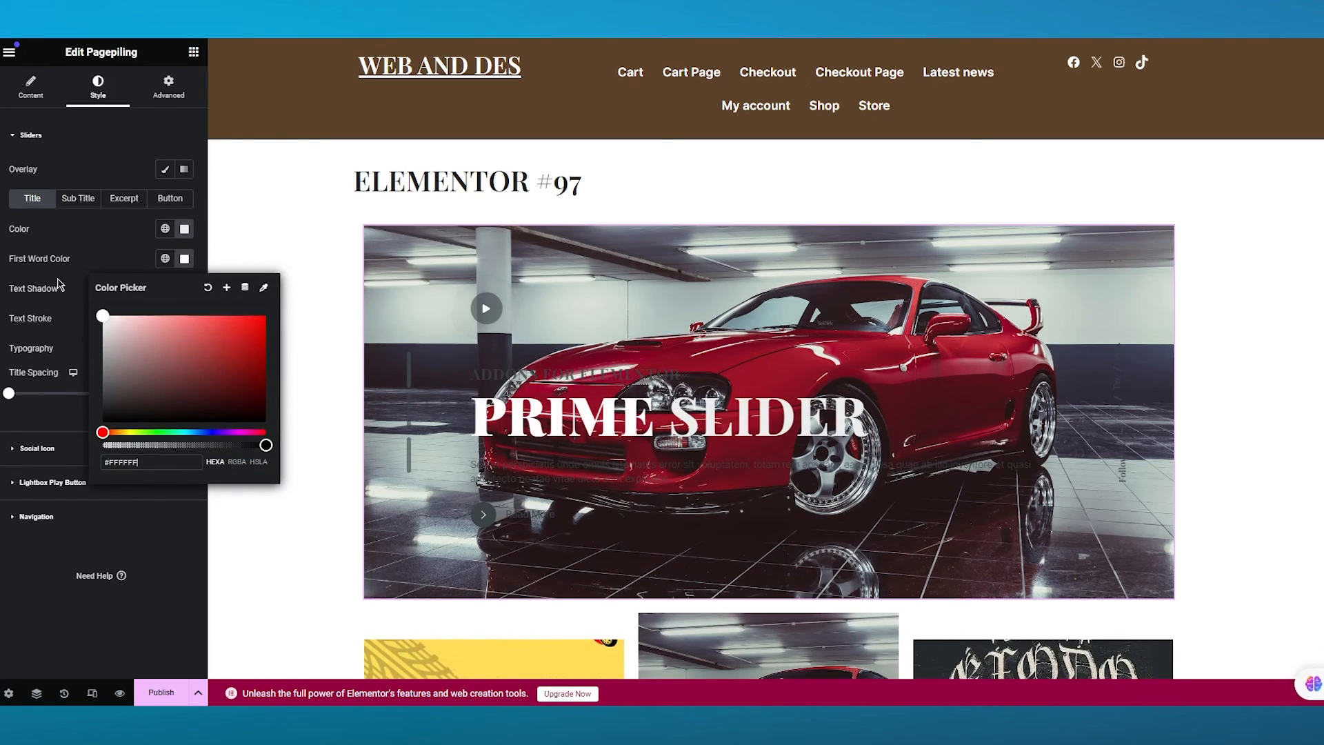
pyautogui.click(107, 250)
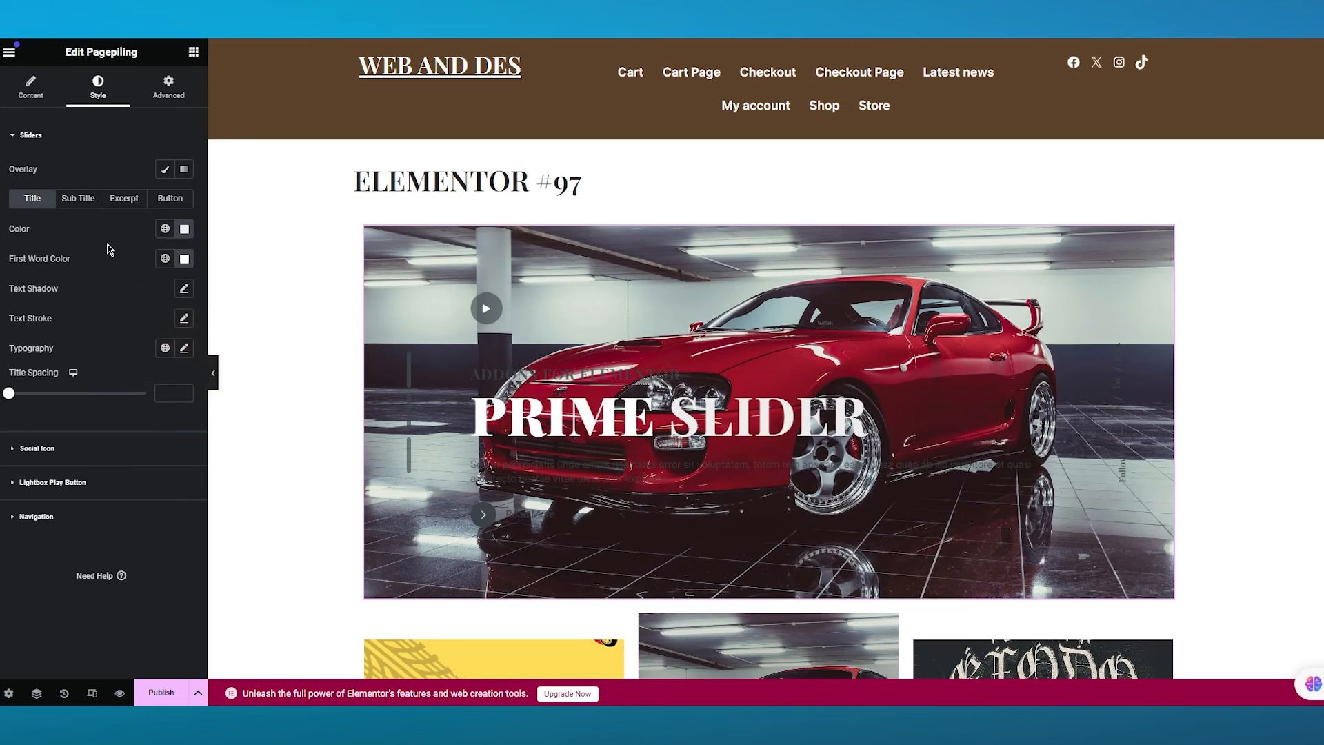
pyautogui.click(184, 259)
pyautogui.moveTo(105, 319); pyautogui.dragTo(154, 327)
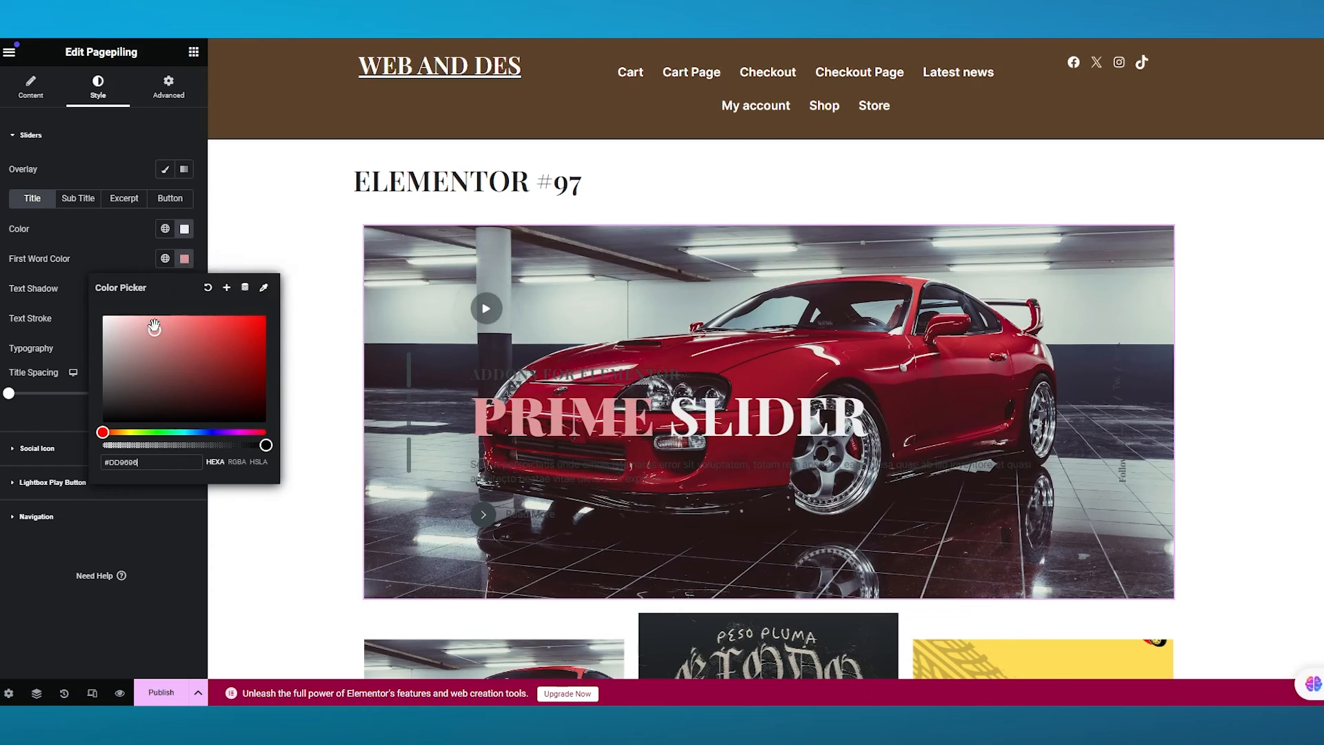
pyautogui.click(184, 258)
# - Set the Pagepiling subtitle colour to white #FFFFFF
pyautogui.click(78, 198)
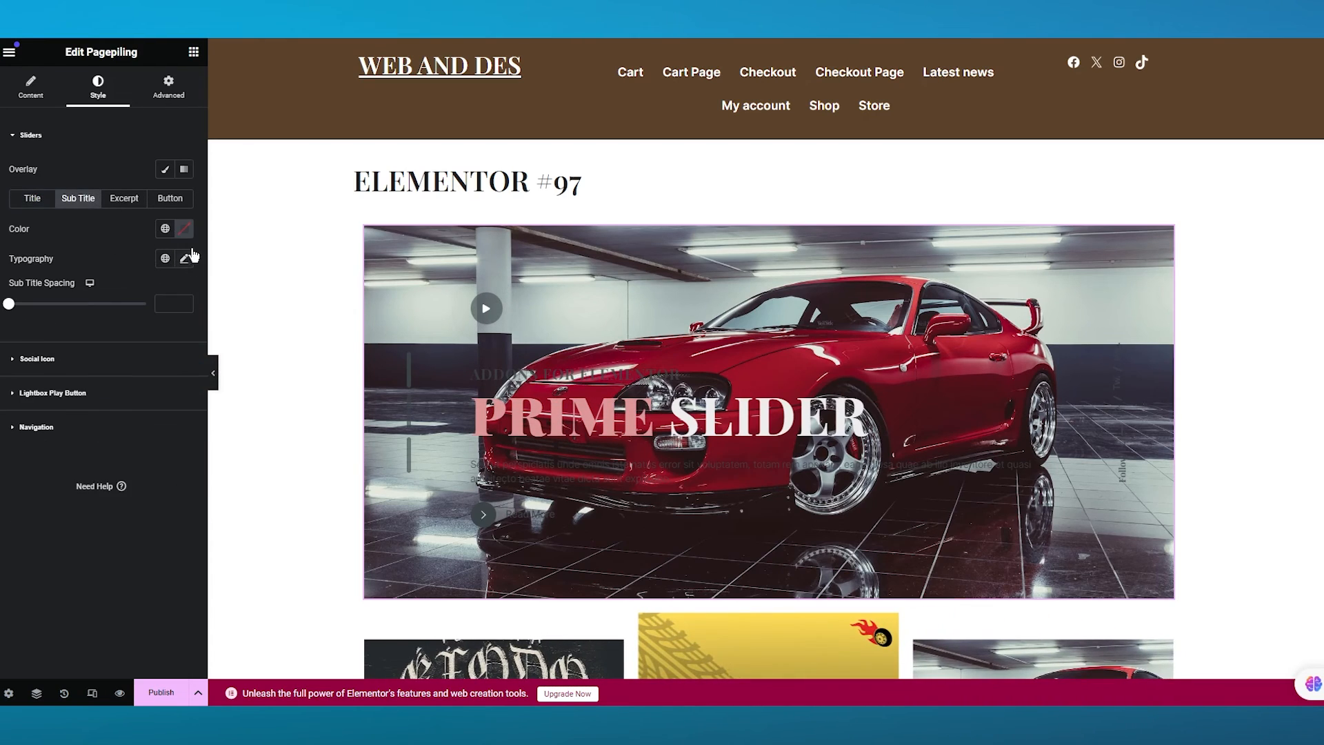
pyautogui.click(183, 232)
pyautogui.moveTo(157, 300); pyautogui.dragTo(25, 258)
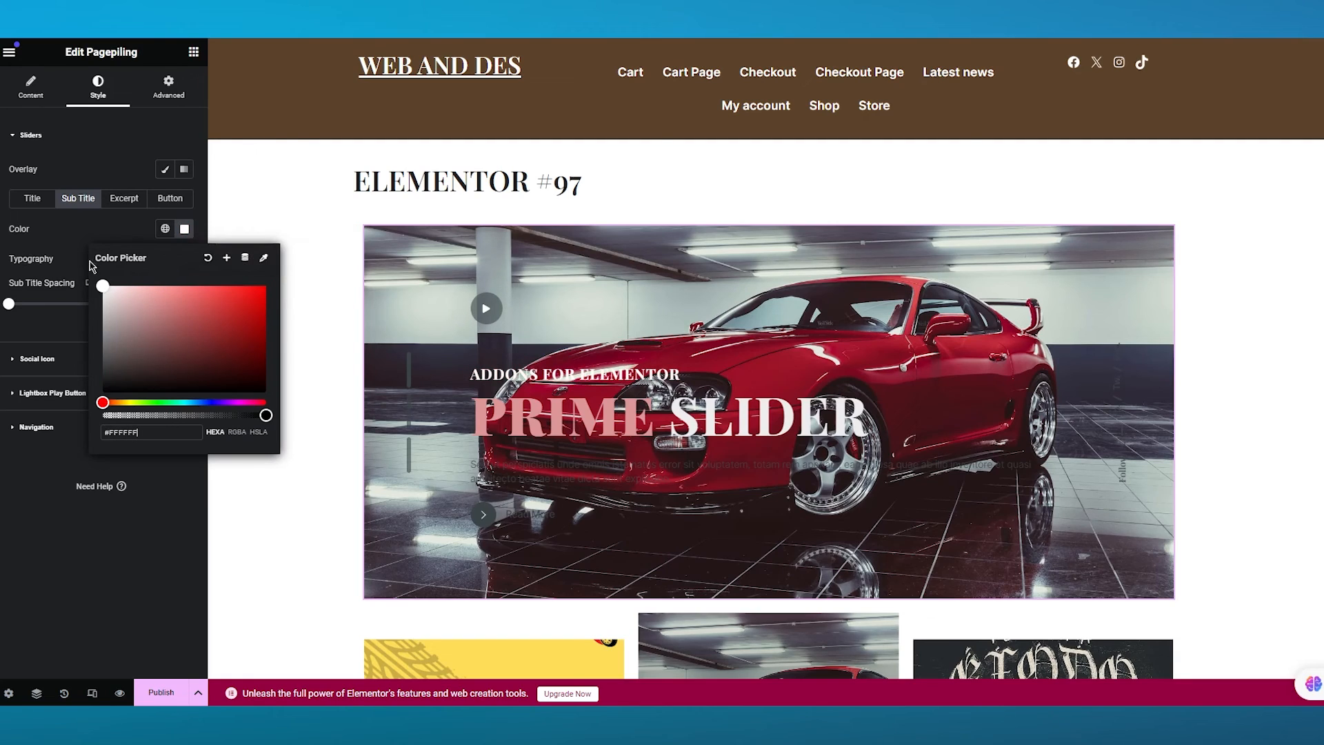
pyautogui.click(99, 224)
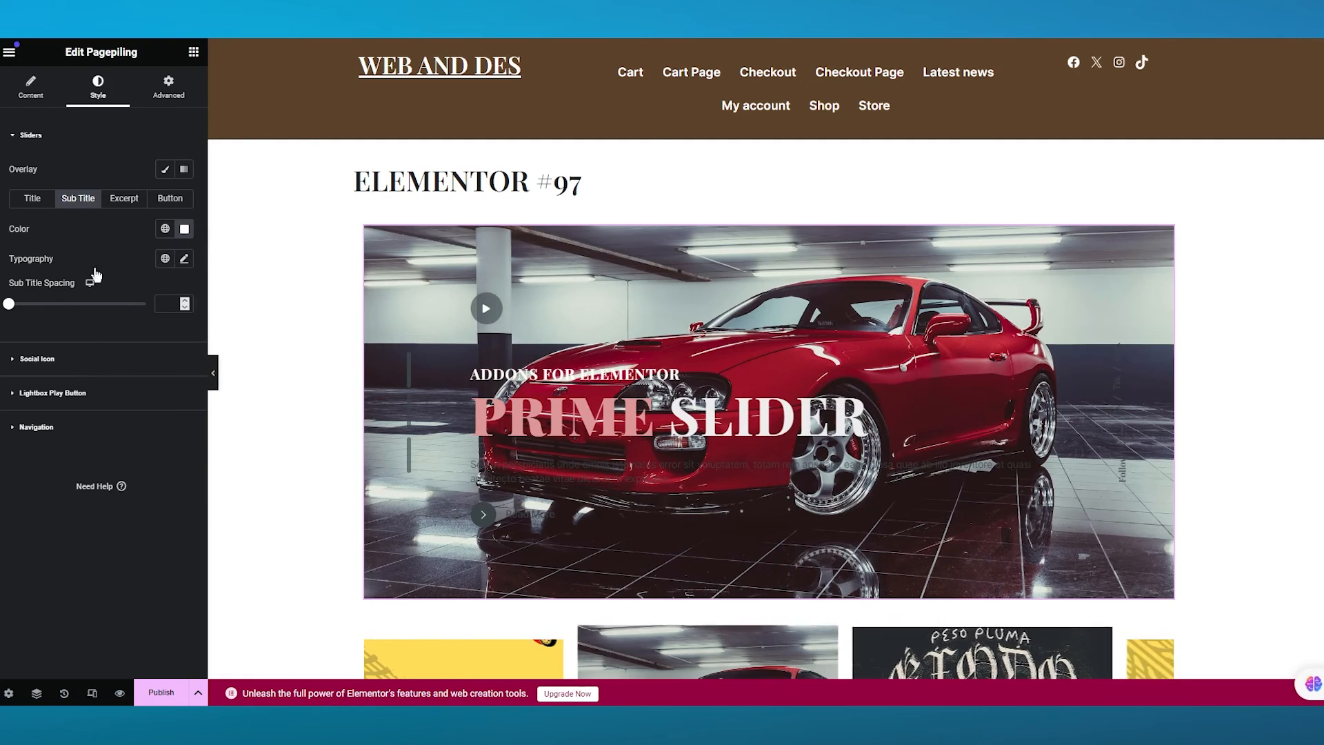
# - Set the Pagepiling excerpt colour to dark brown #3B2828
pyautogui.click(126, 204)
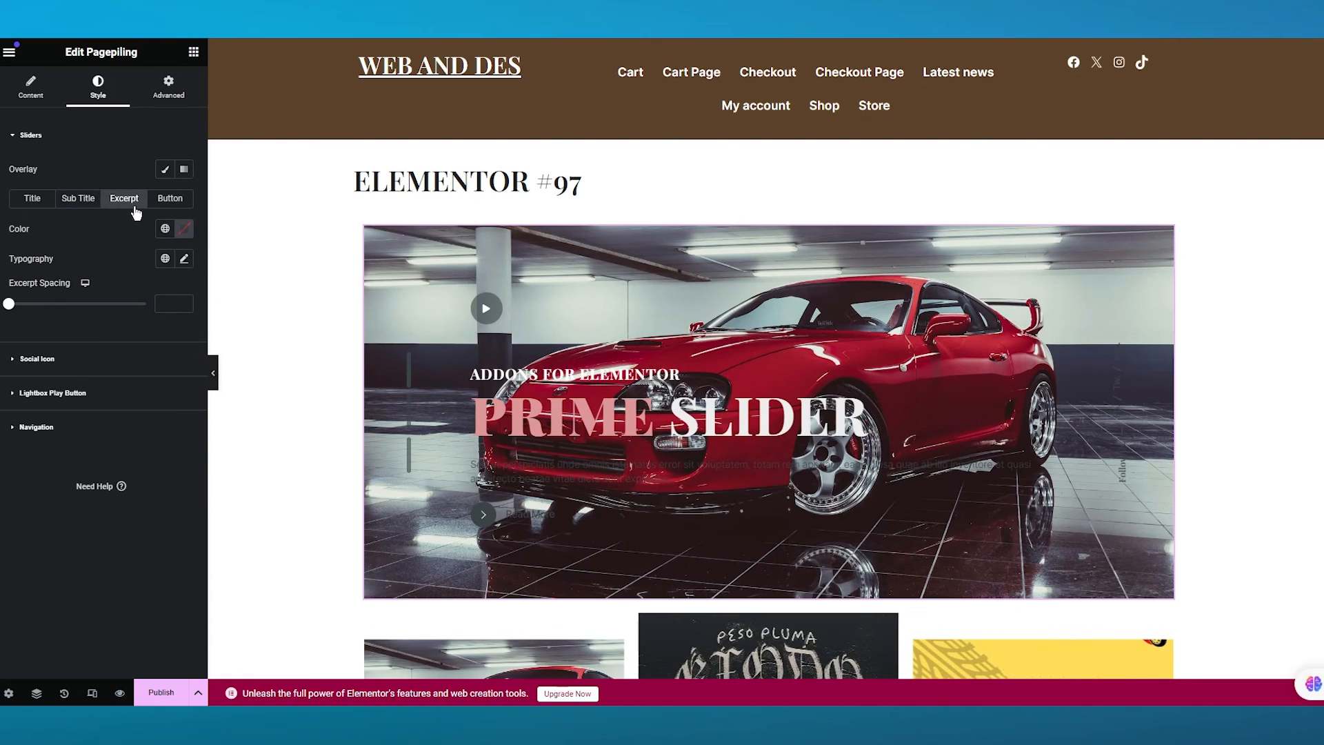
pyautogui.click(180, 235)
pyautogui.moveTo(173, 324); pyautogui.dragTo(267, 284)
pyautogui.moveTo(245, 334); pyautogui.dragTo(157, 367)
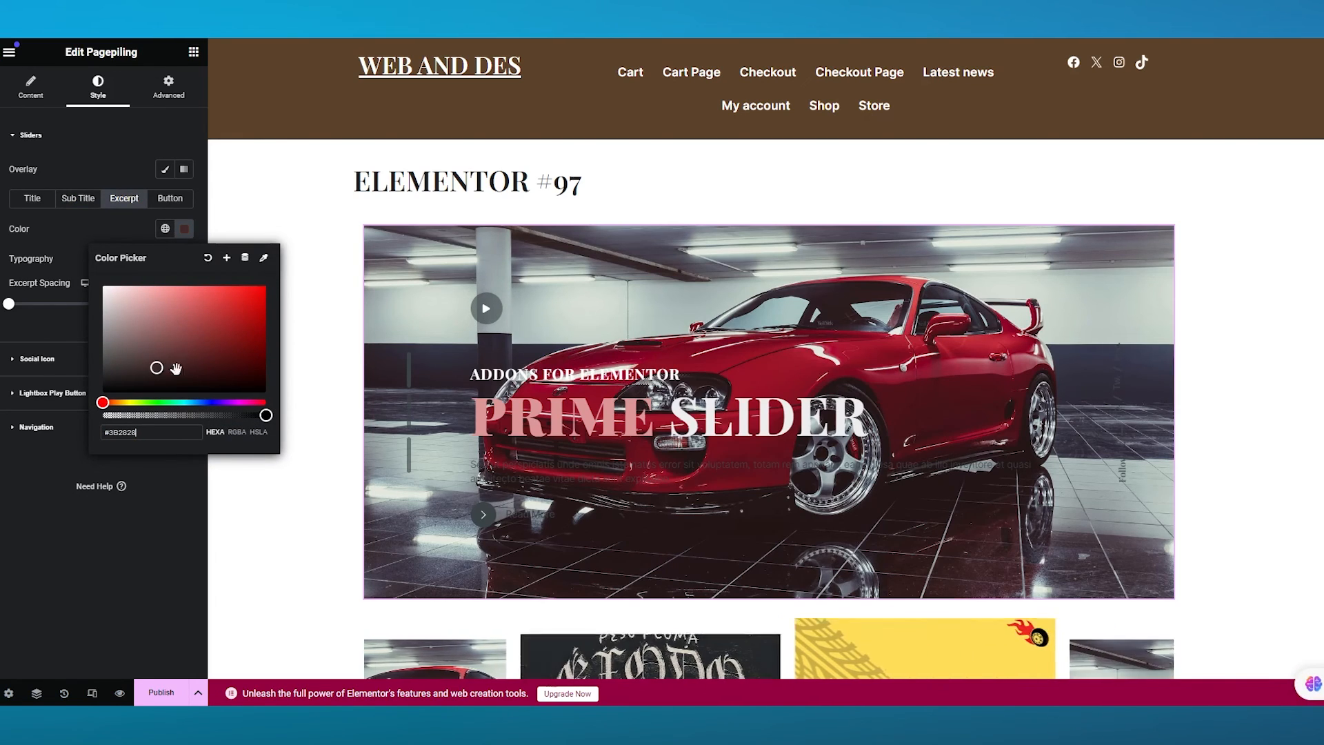
pyautogui.click(88, 240)
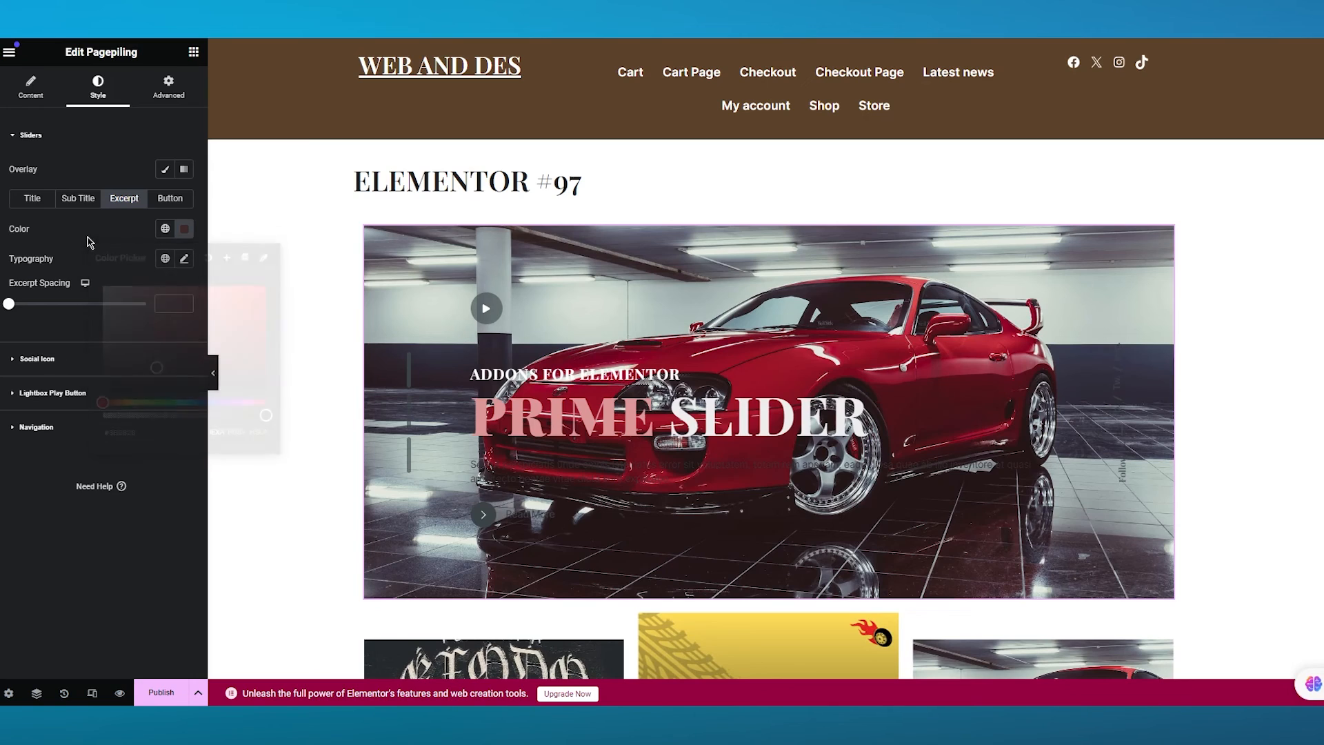
# - Set the Element Pack slide's image to the blue convertible car on yellow background from the media library
pyautogui.click(170, 200)
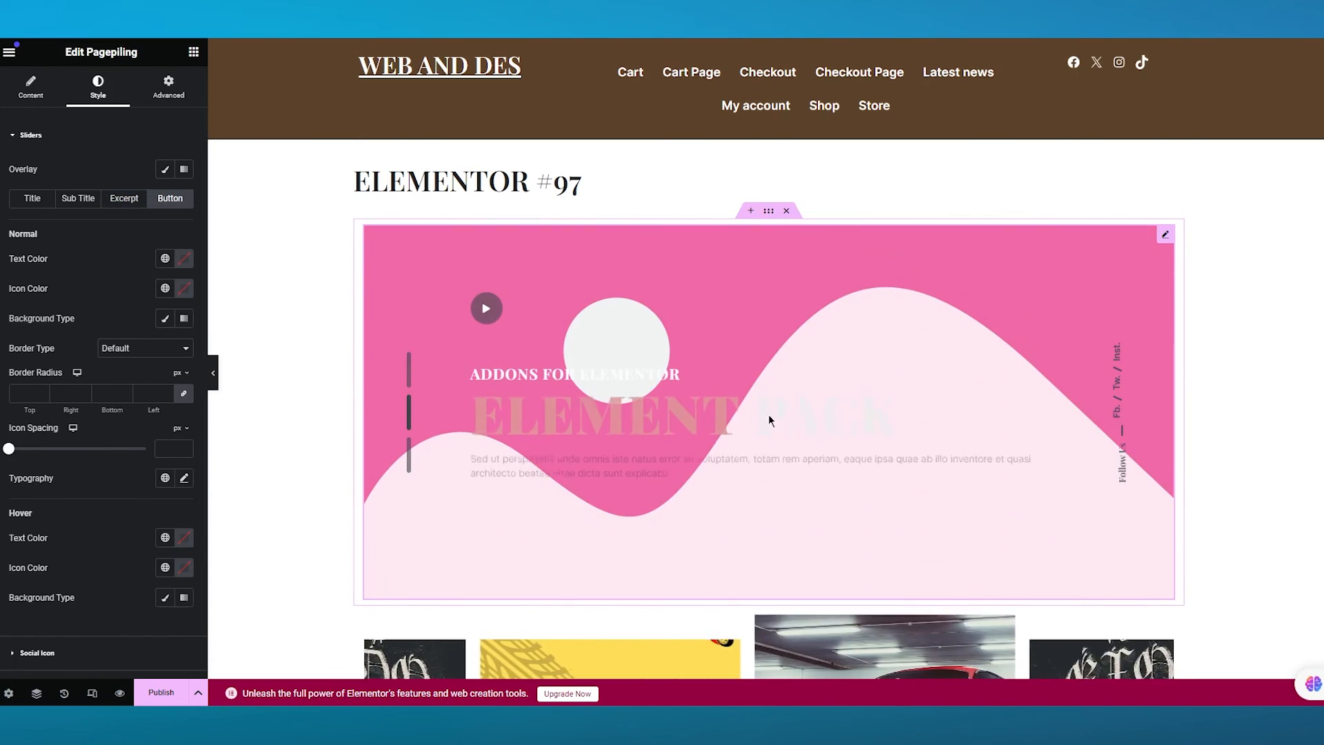
pyautogui.click(15, 141)
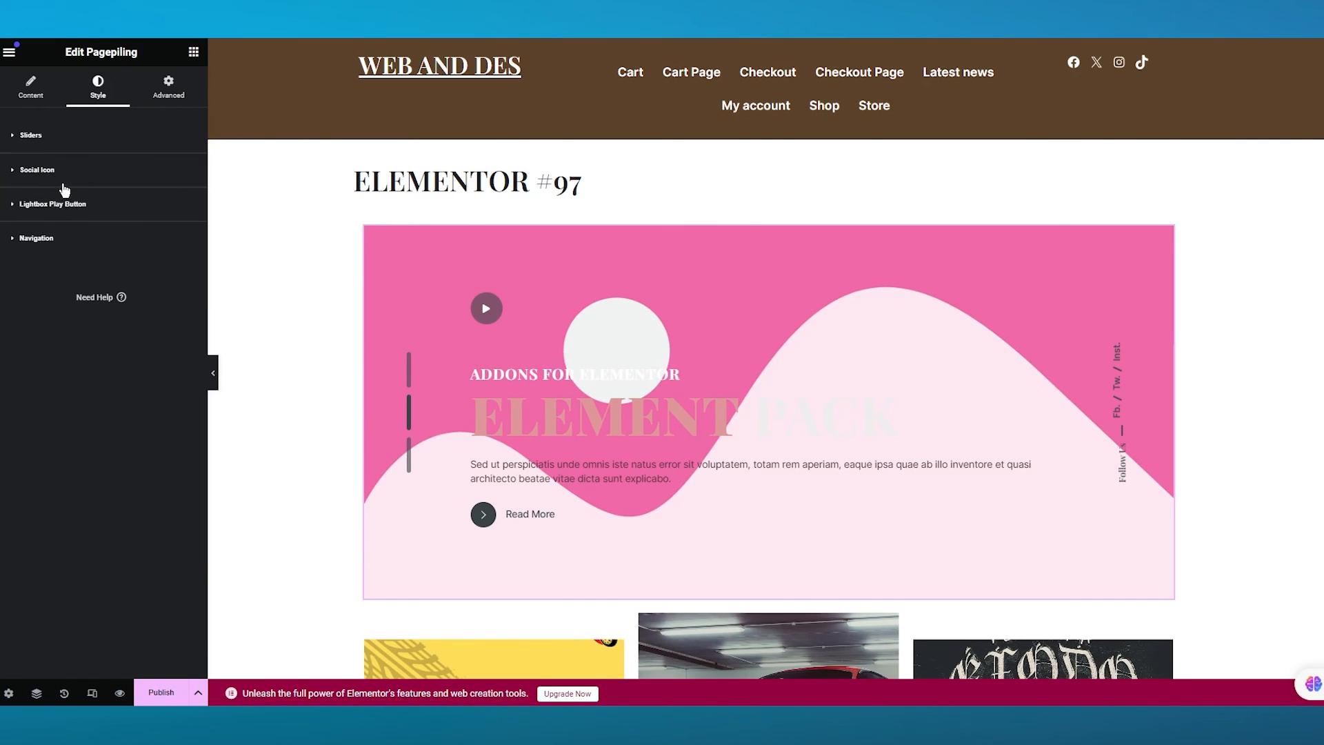
pyautogui.click(19, 137)
pyautogui.click(31, 86)
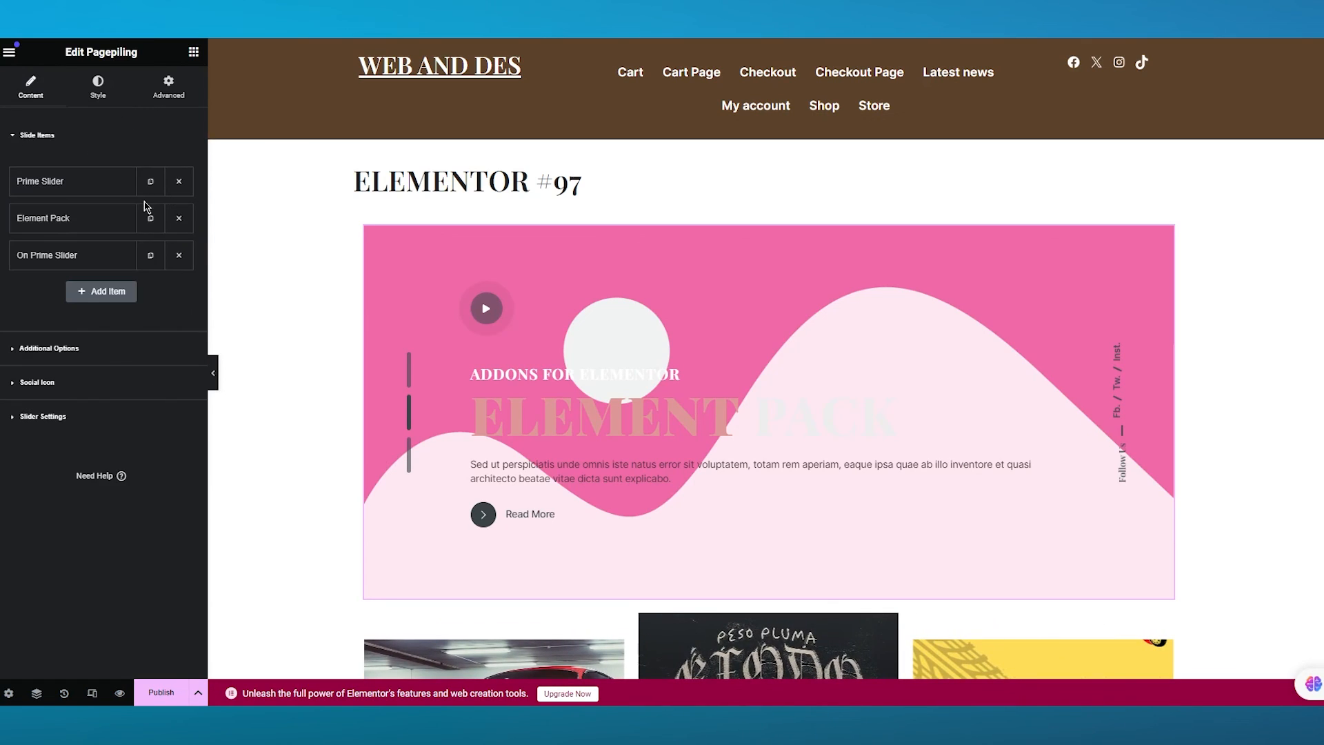
pyautogui.click(78, 252)
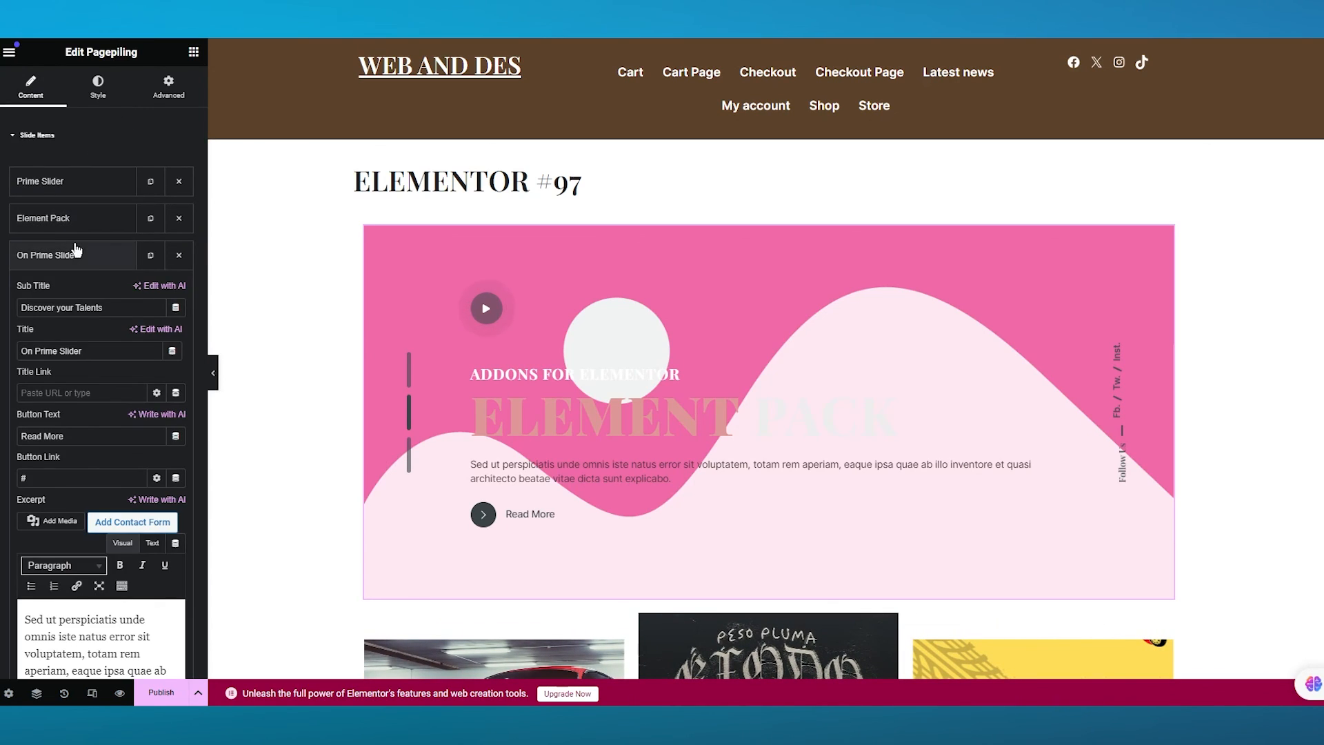
pyautogui.click(78, 252)
pyautogui.click(76, 219)
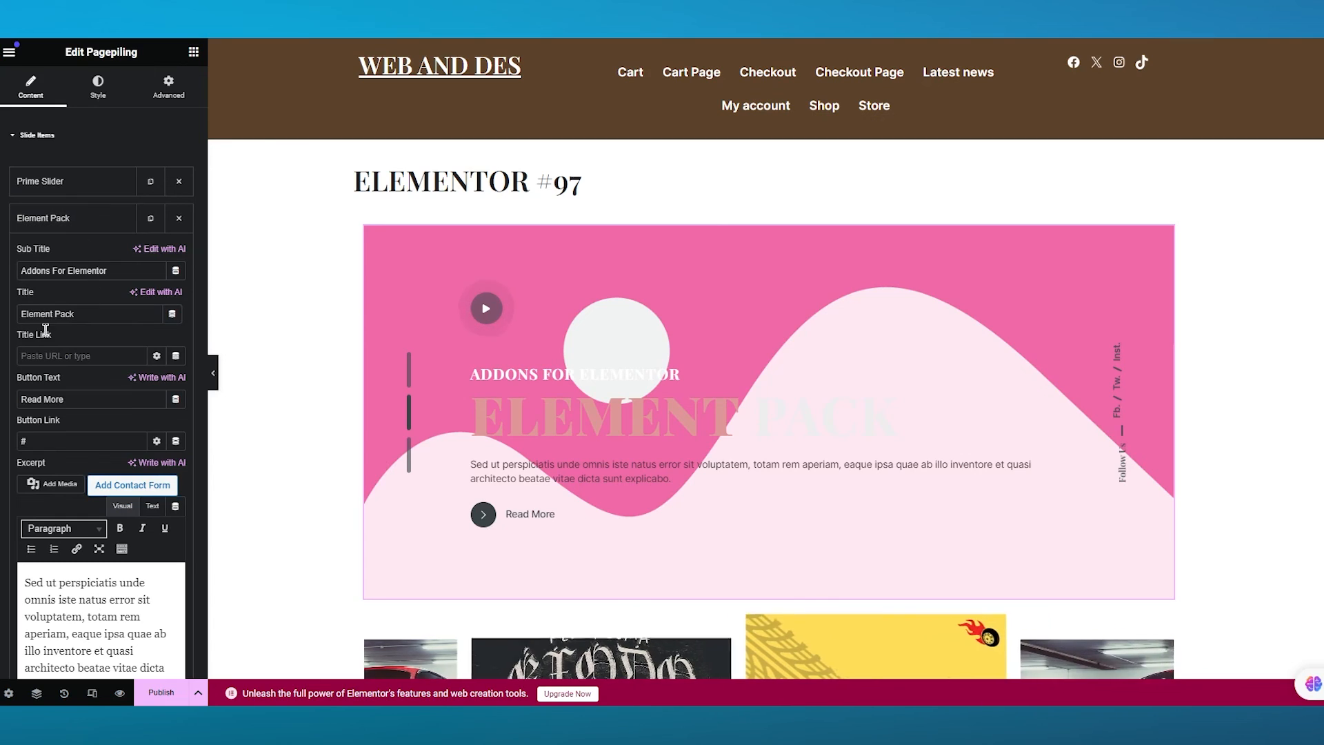
pyautogui.scroll(-2, 103, 483)
pyautogui.scroll(1, 149, 596)
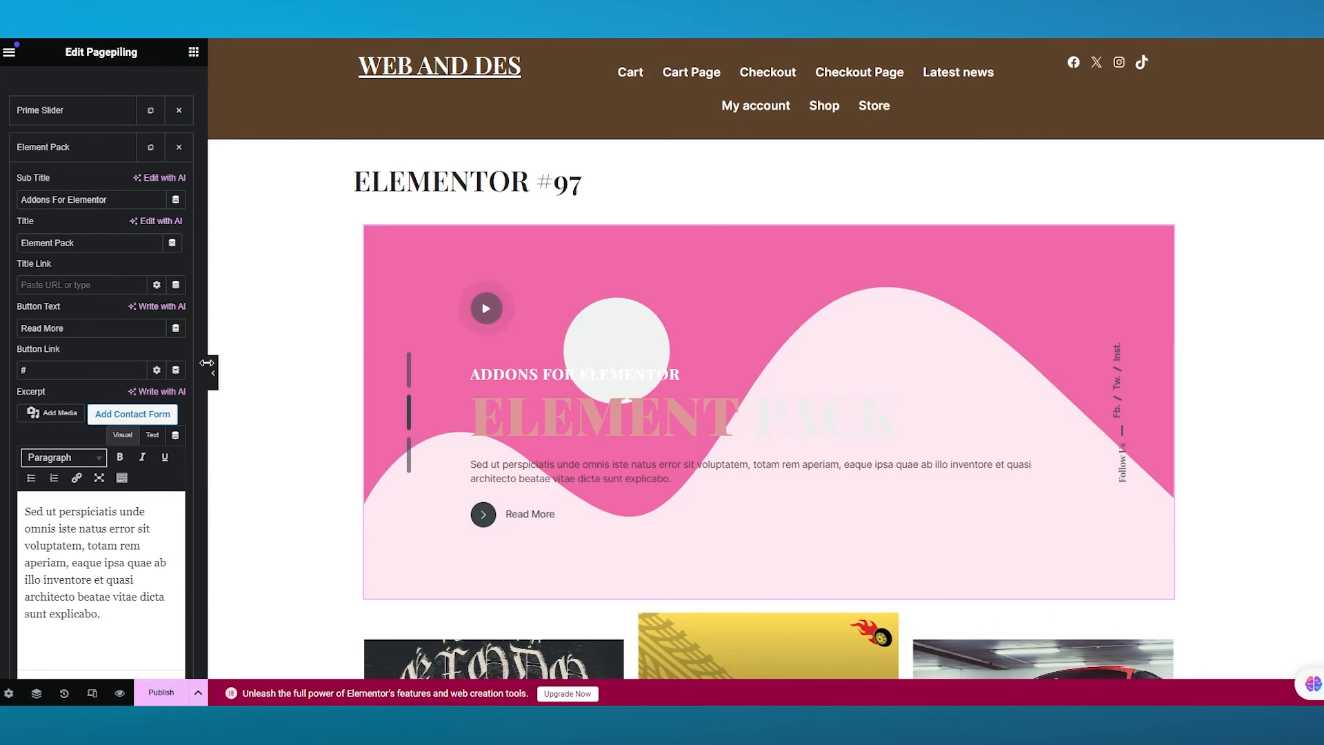
pyautogui.scroll(-6, 77, 336)
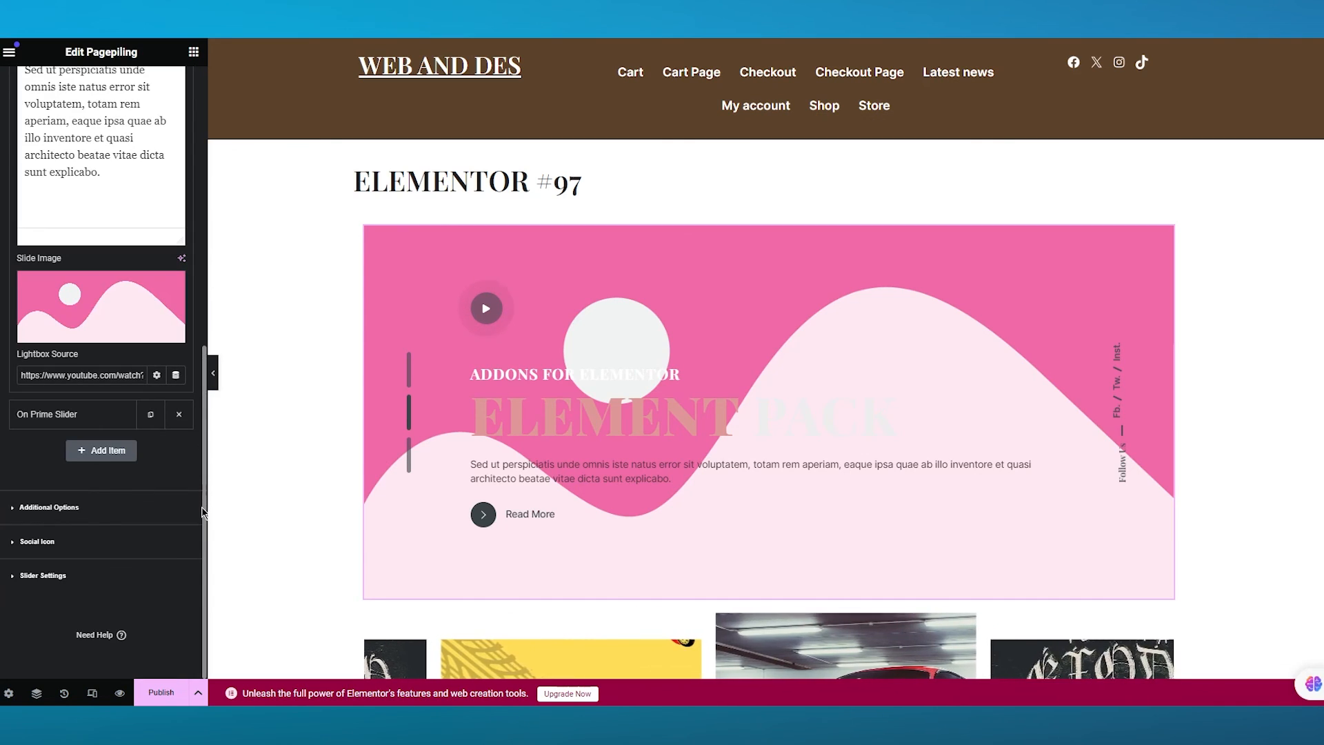
pyautogui.click(77, 334)
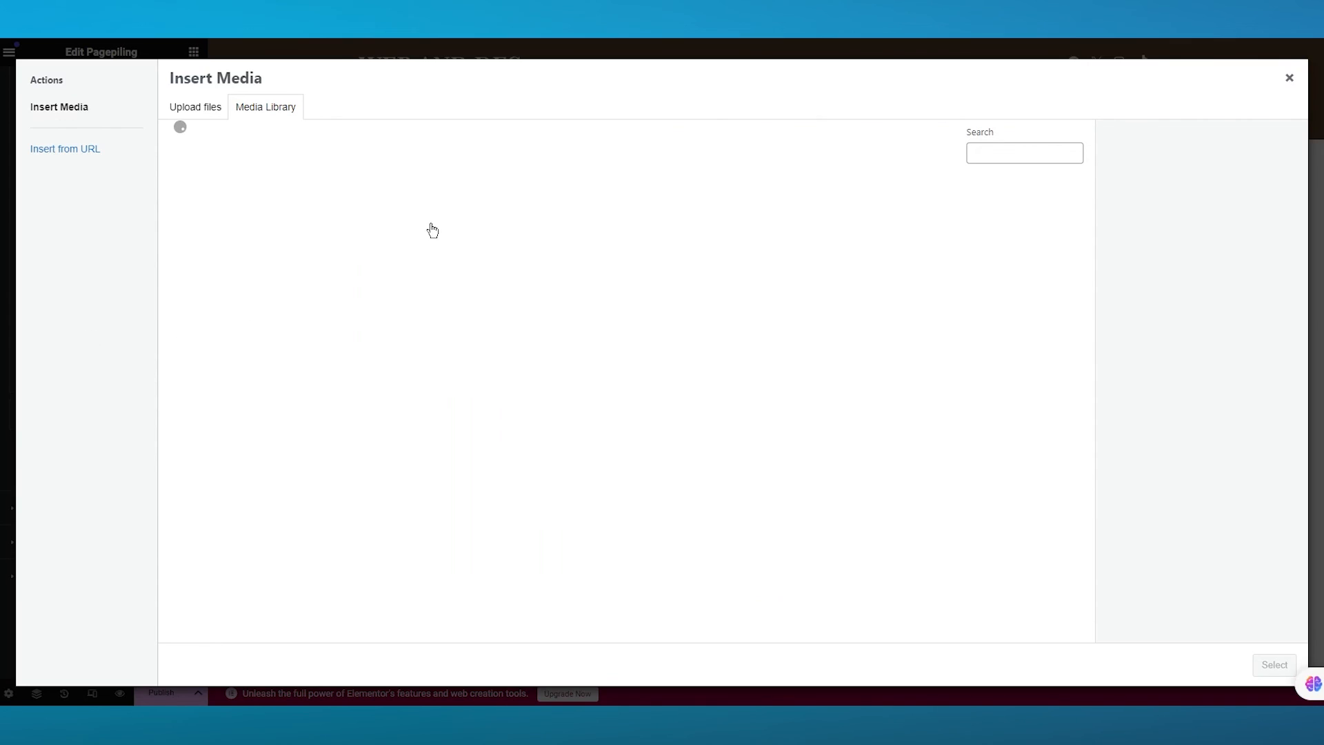
pyautogui.click(231, 237)
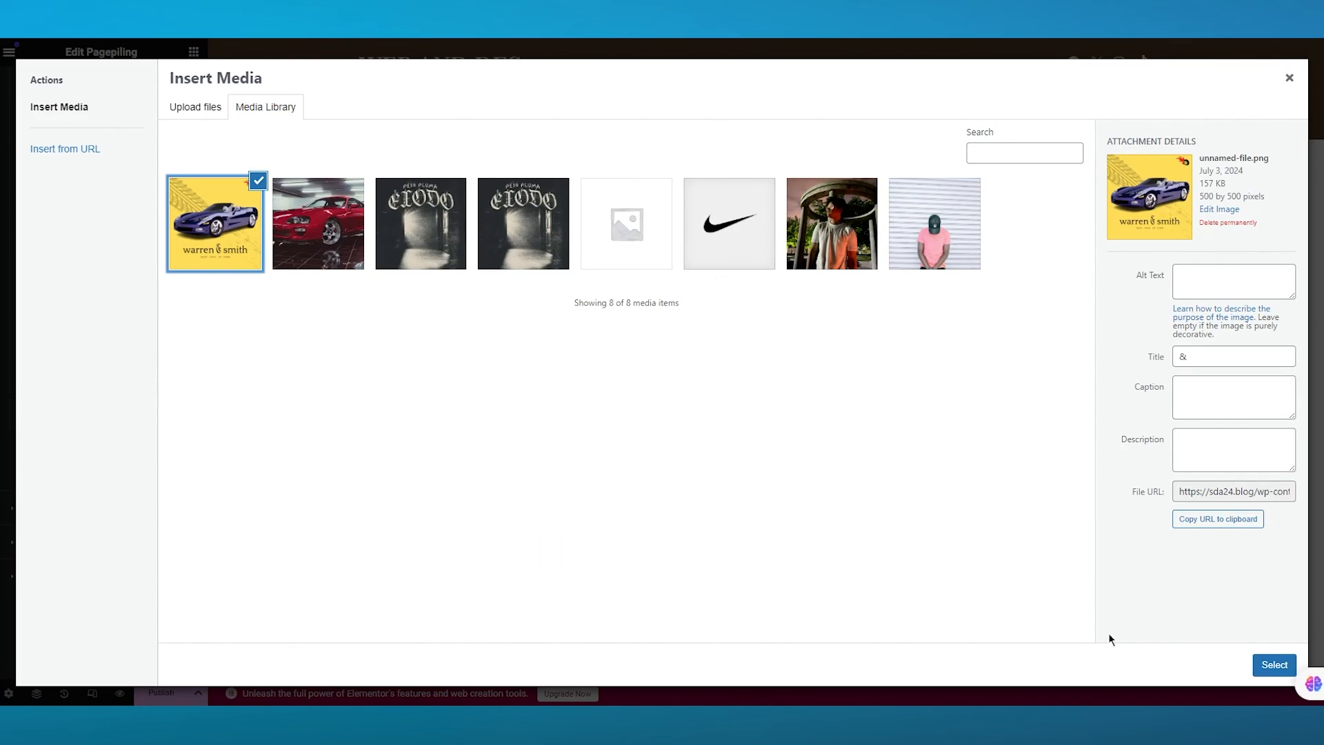
pyautogui.click(1275, 664)
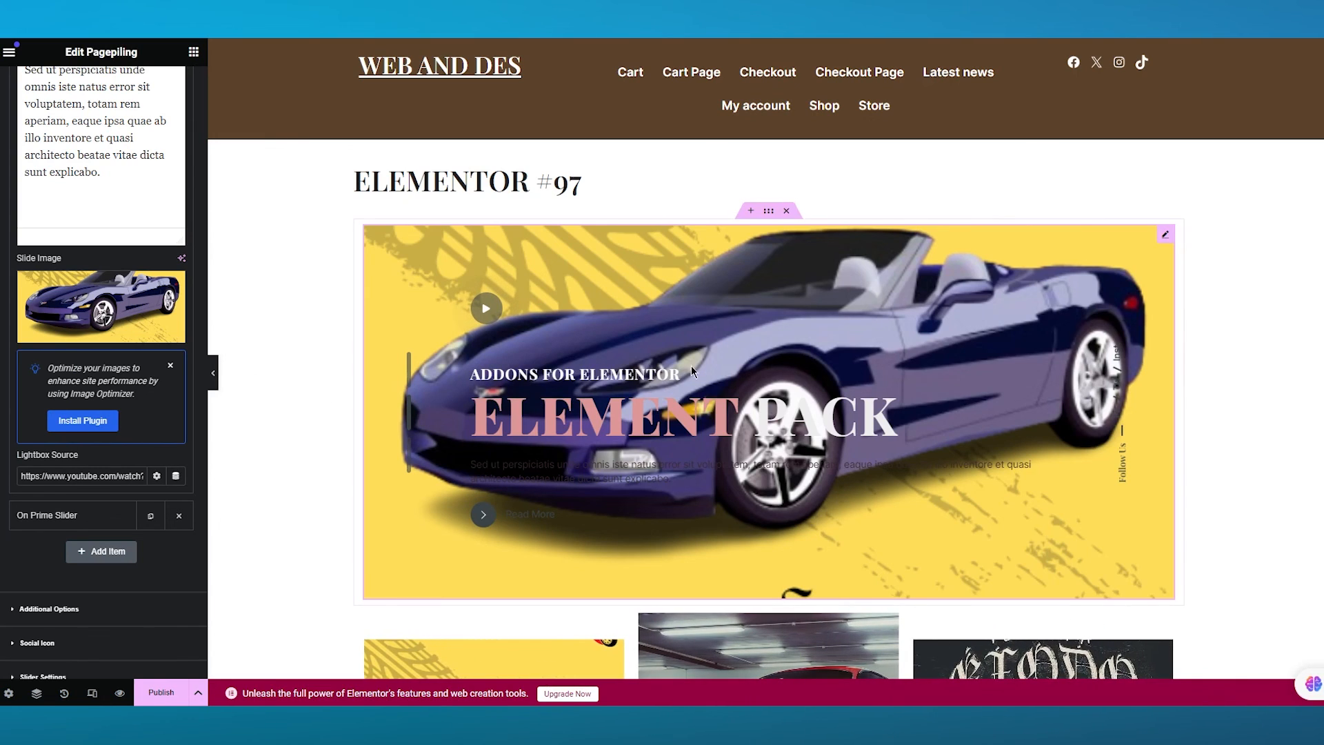
# - Delete the On Prime Slider item from the Pagepiling slide items
pyautogui.scroll(-1, 845, 392)
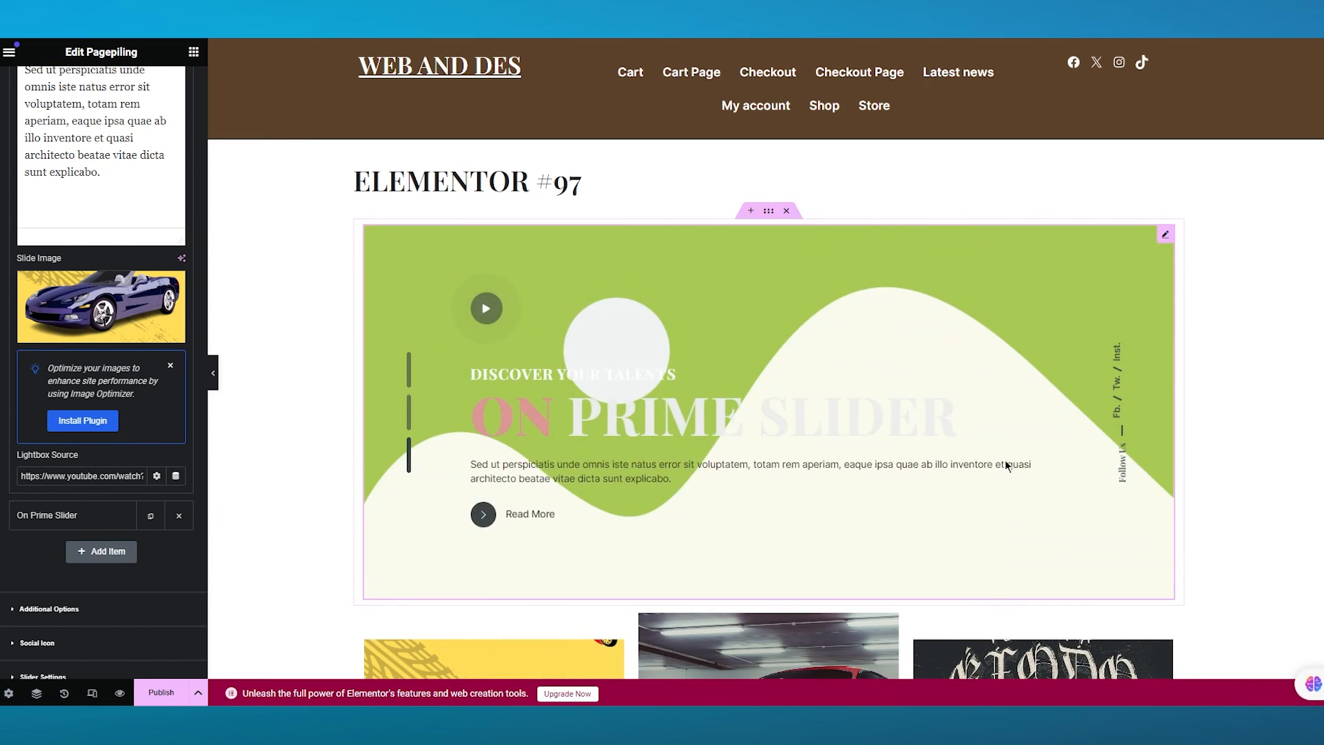
pyautogui.scroll(-1, 766, 462)
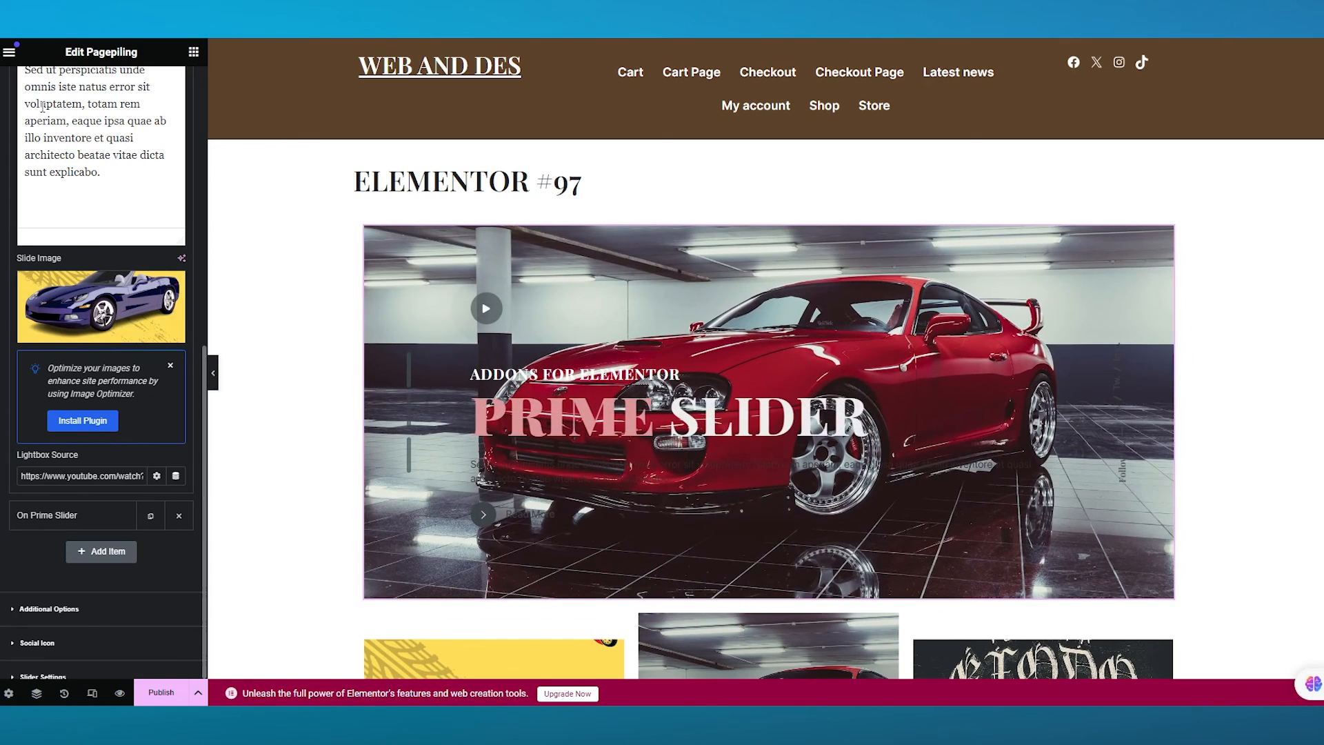
pyautogui.scroll(2, 149, 323)
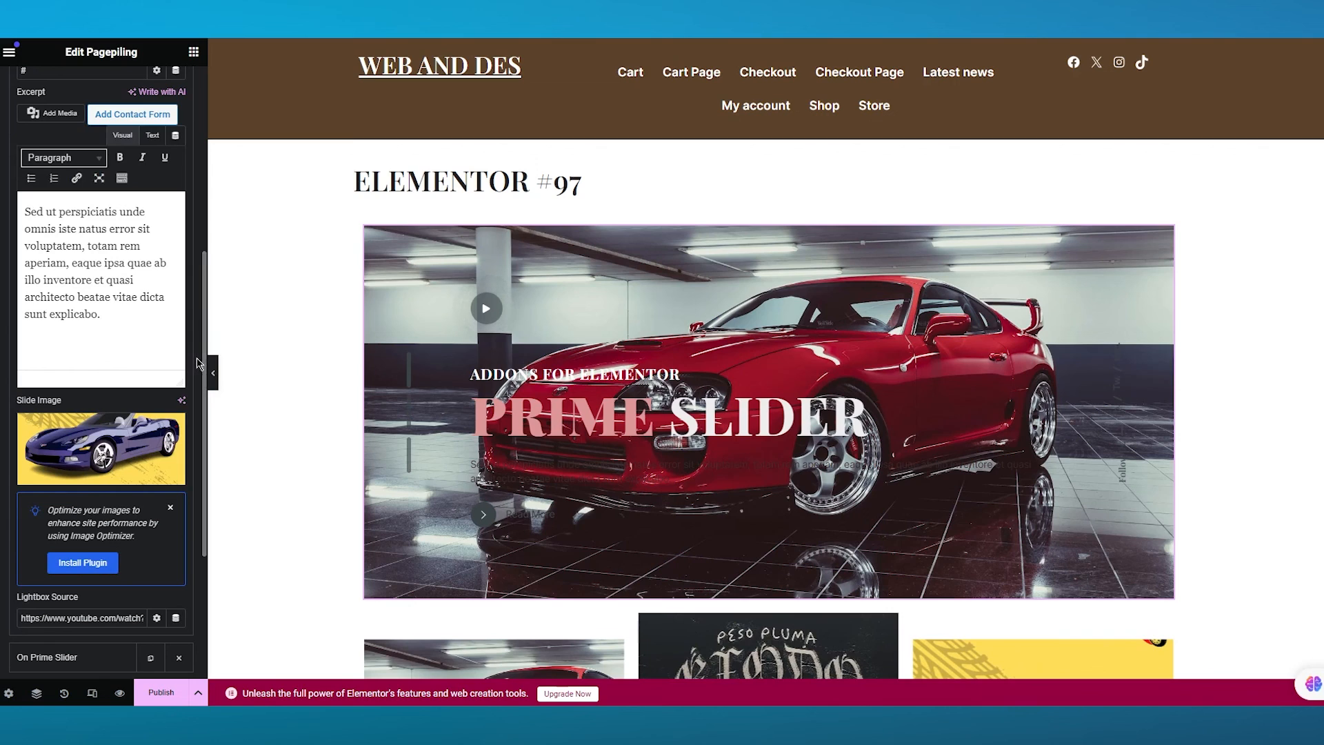
pyautogui.moveTo(205, 587); pyautogui.dragTo(192, 290)
pyautogui.click(205, 153)
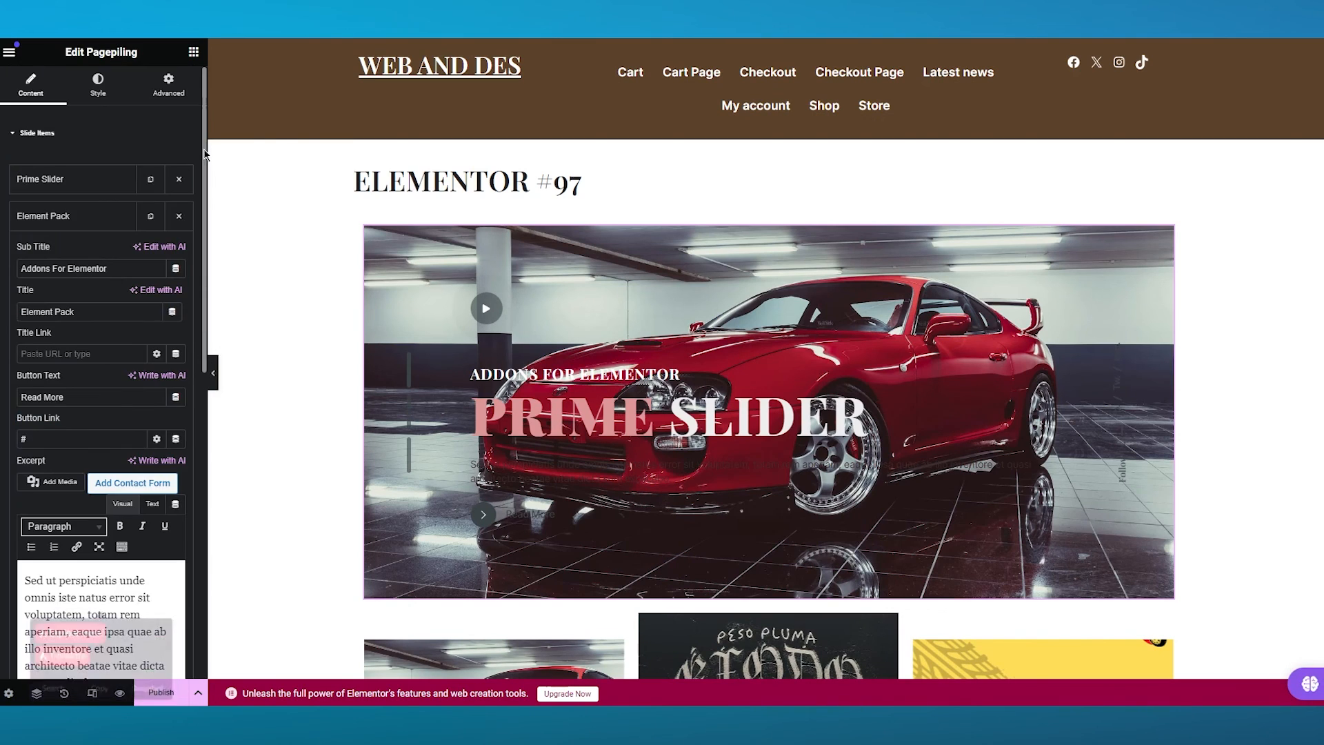
pyautogui.click(38, 133)
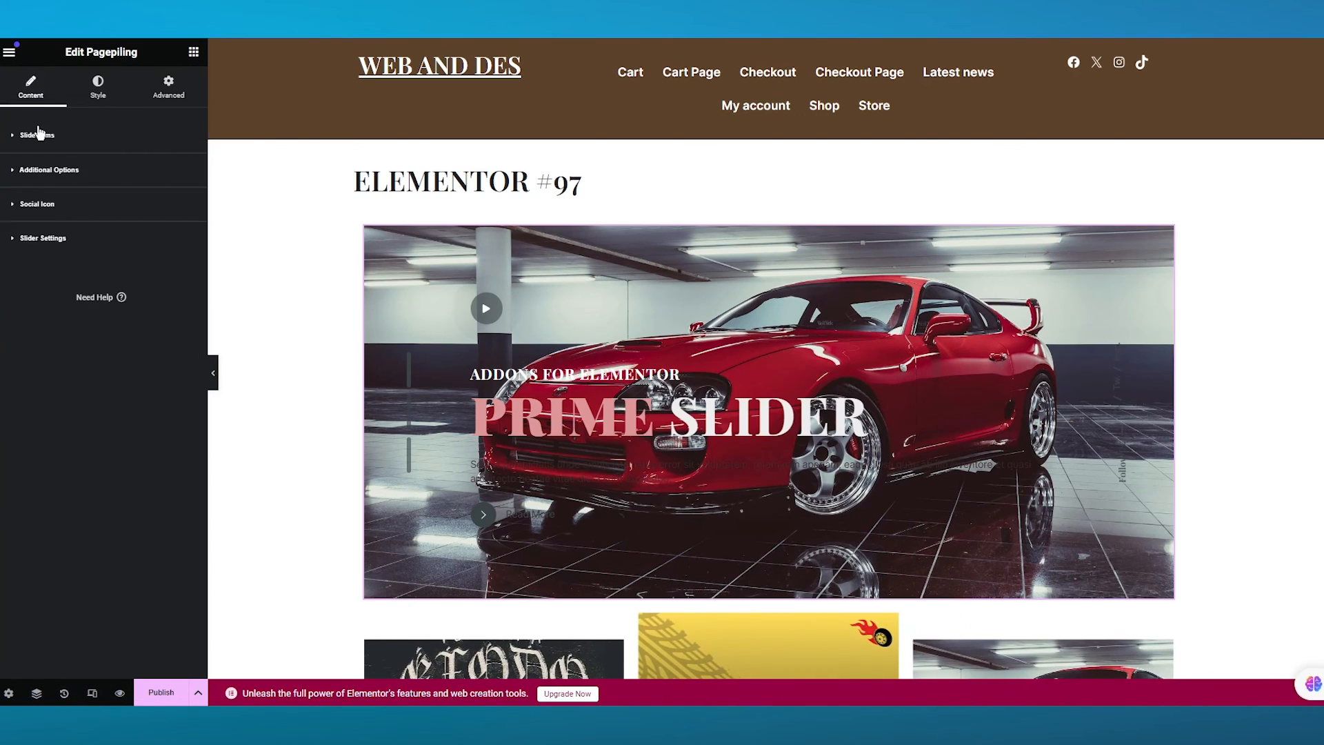
pyautogui.click(43, 146)
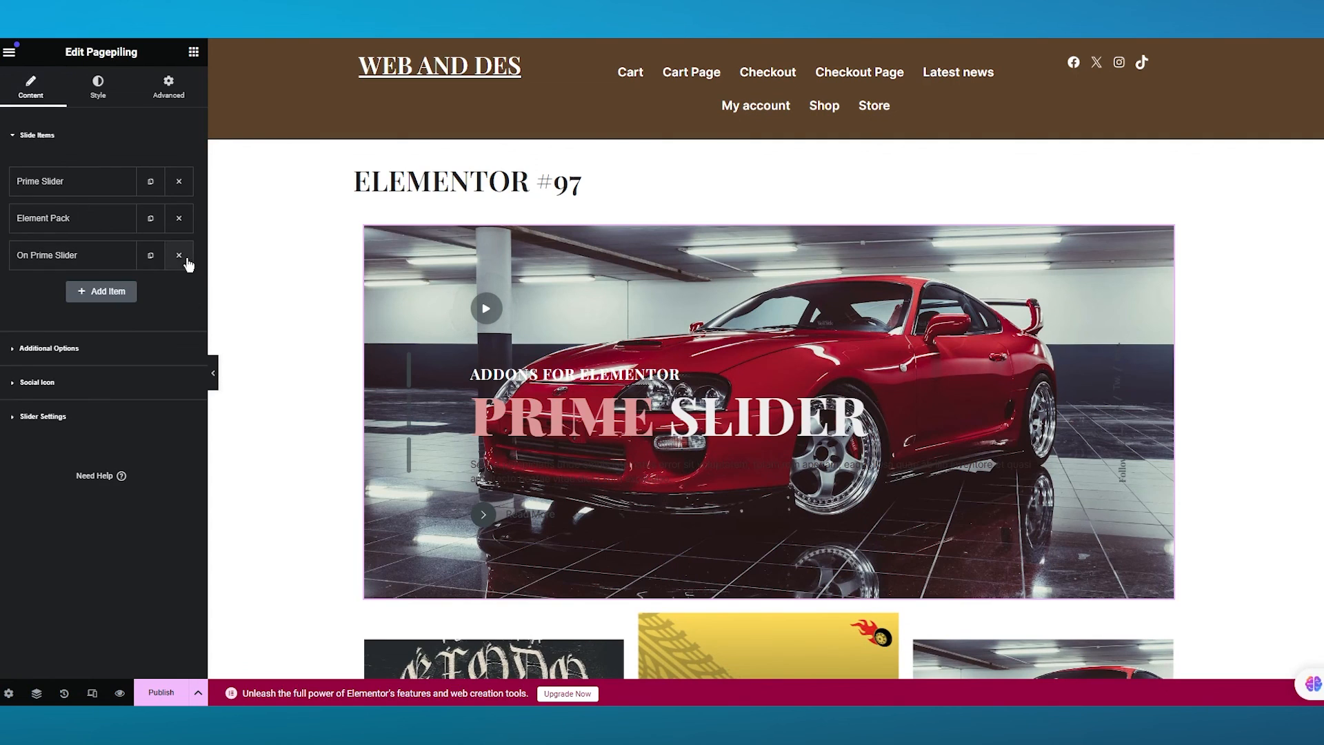
pyautogui.click(178, 255)
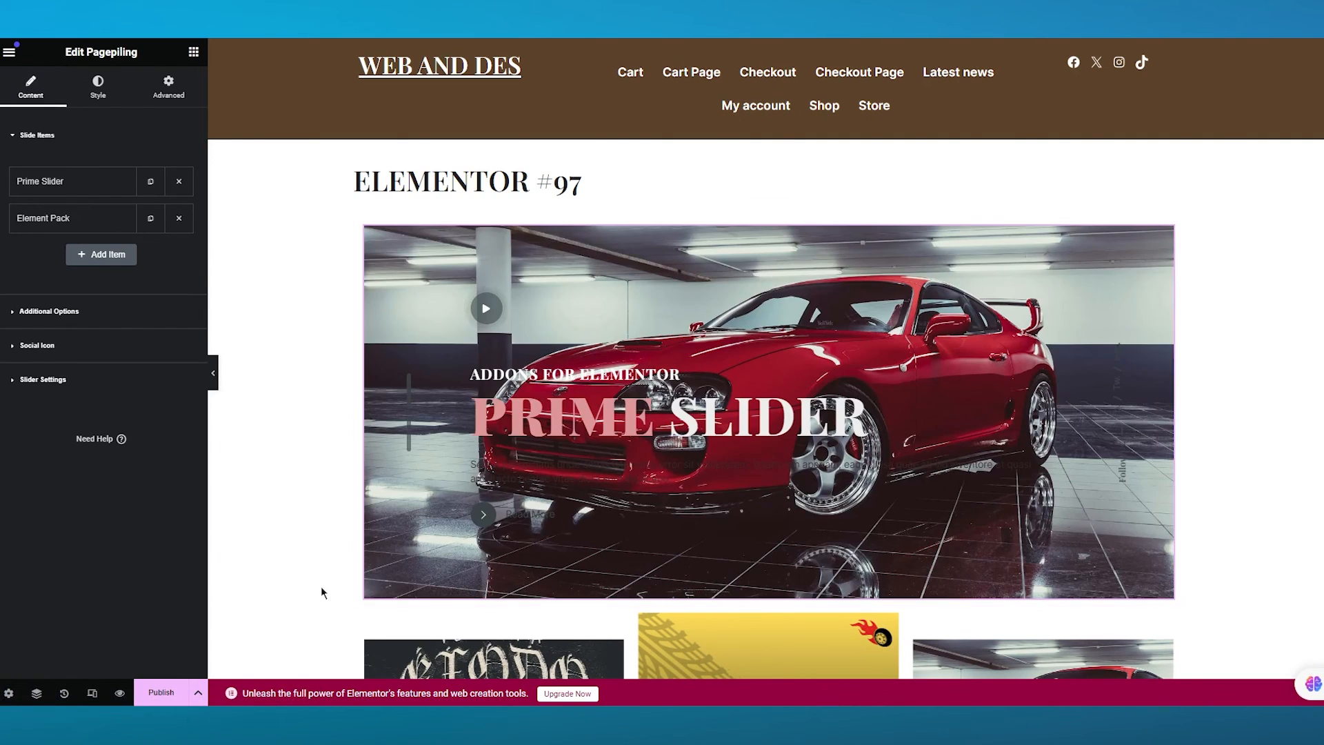
# - Publish the page and open the live post
pyautogui.click(181, 687)
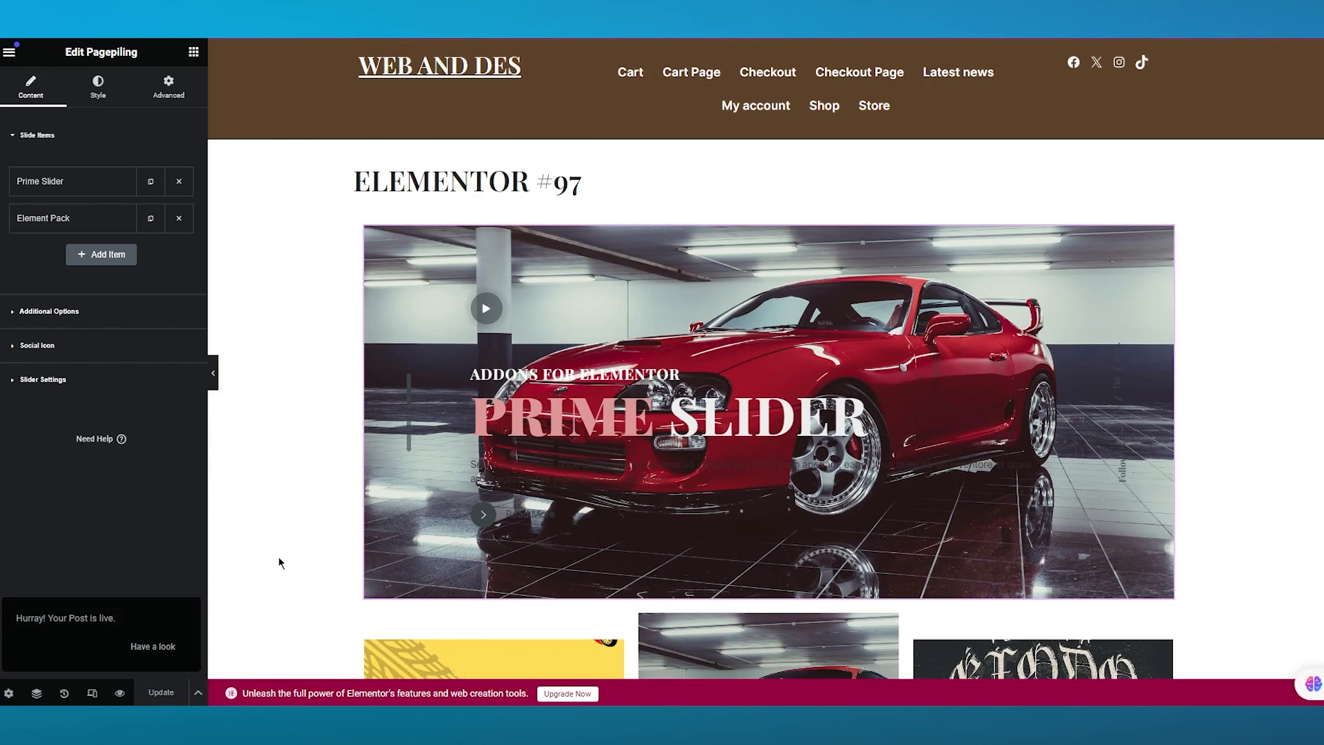
pyautogui.click(153, 646)
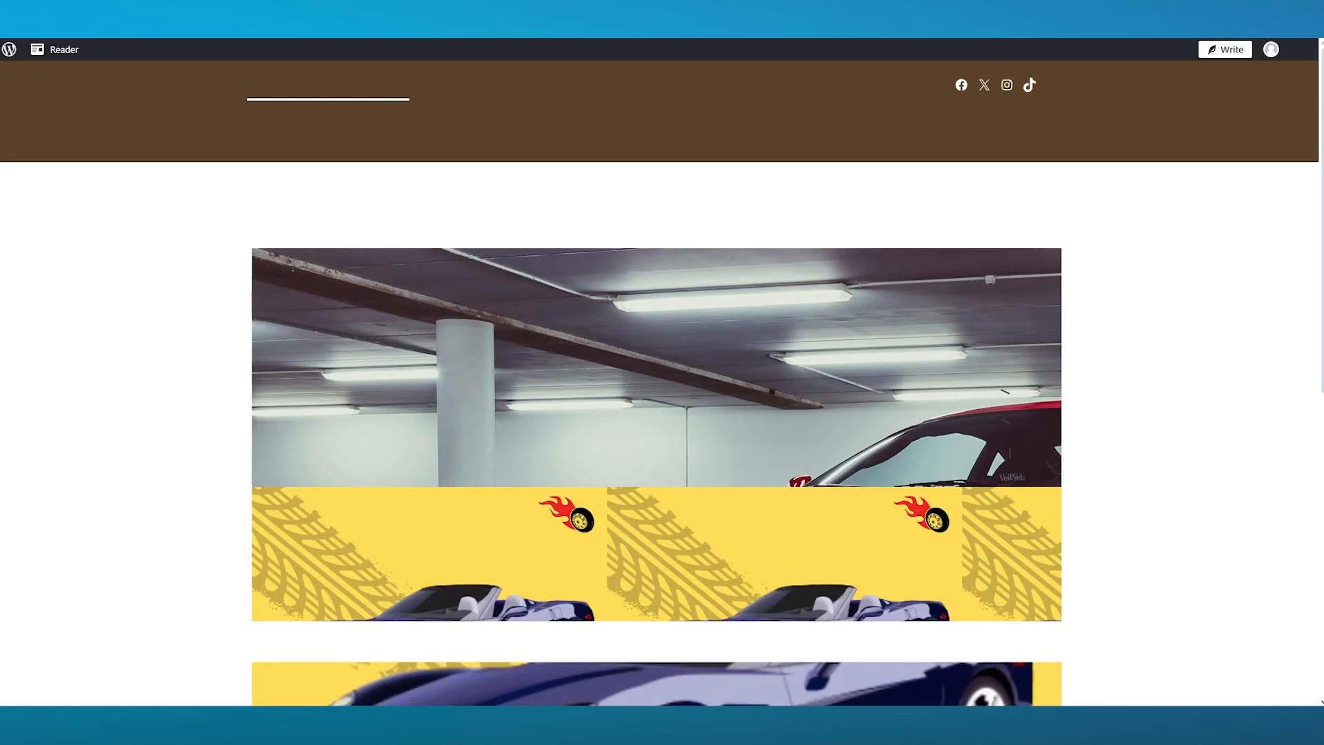
# - Scroll through the published page to examine the sliders
pyautogui.scroll(-5, 477, 378)
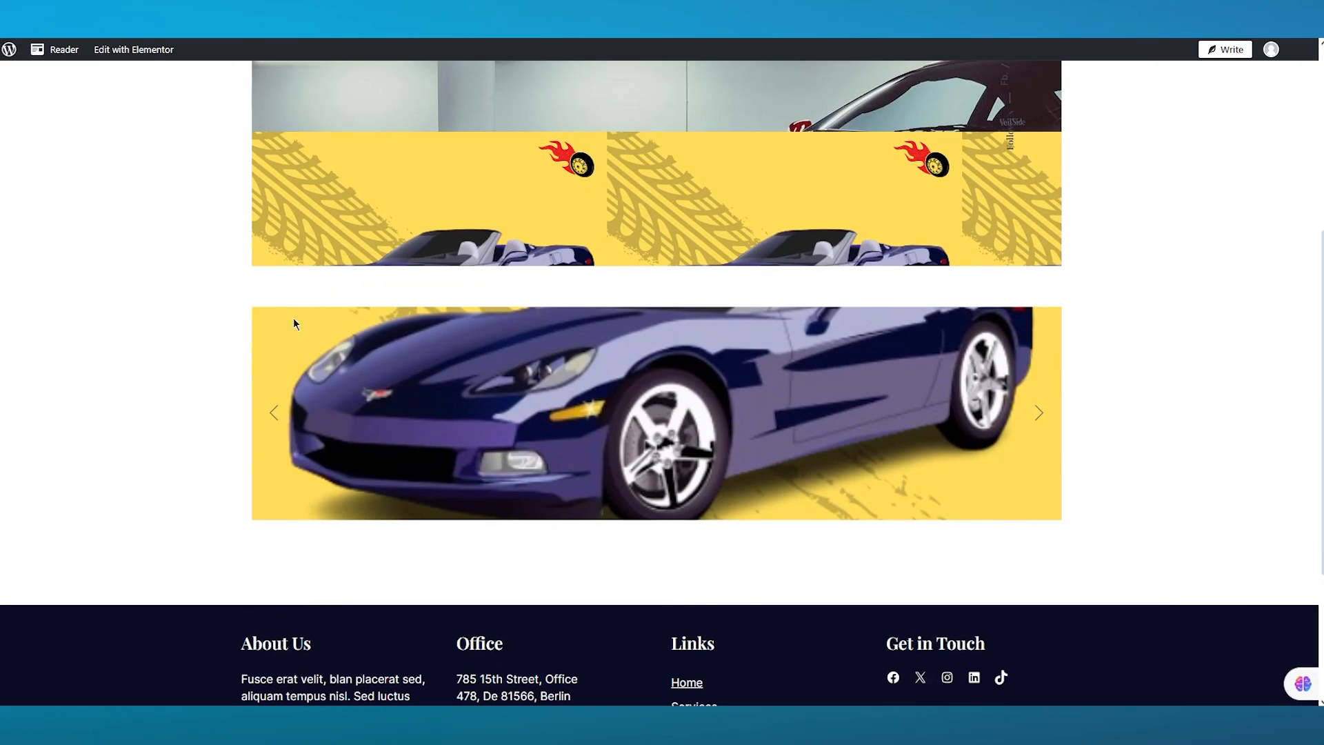
pyautogui.scroll(5, 293, 317)
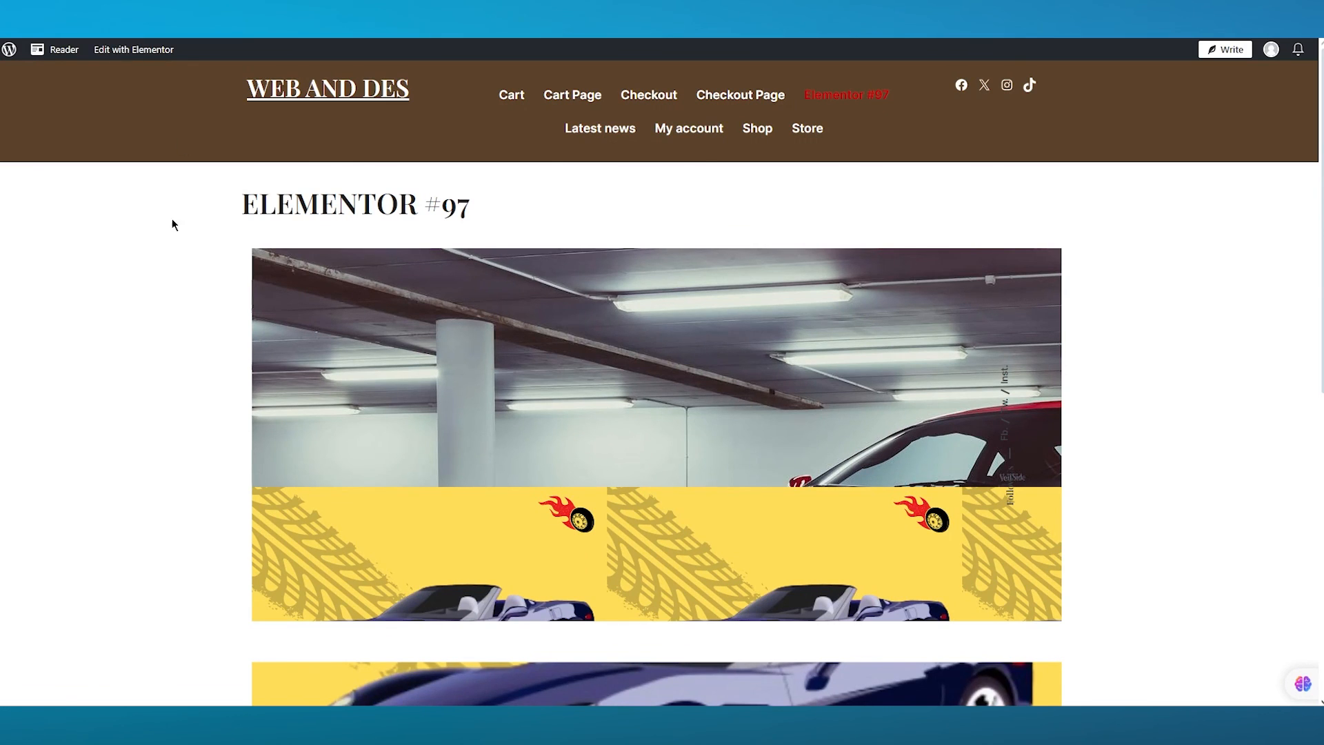
pyautogui.scroll(-5, 185, 237)
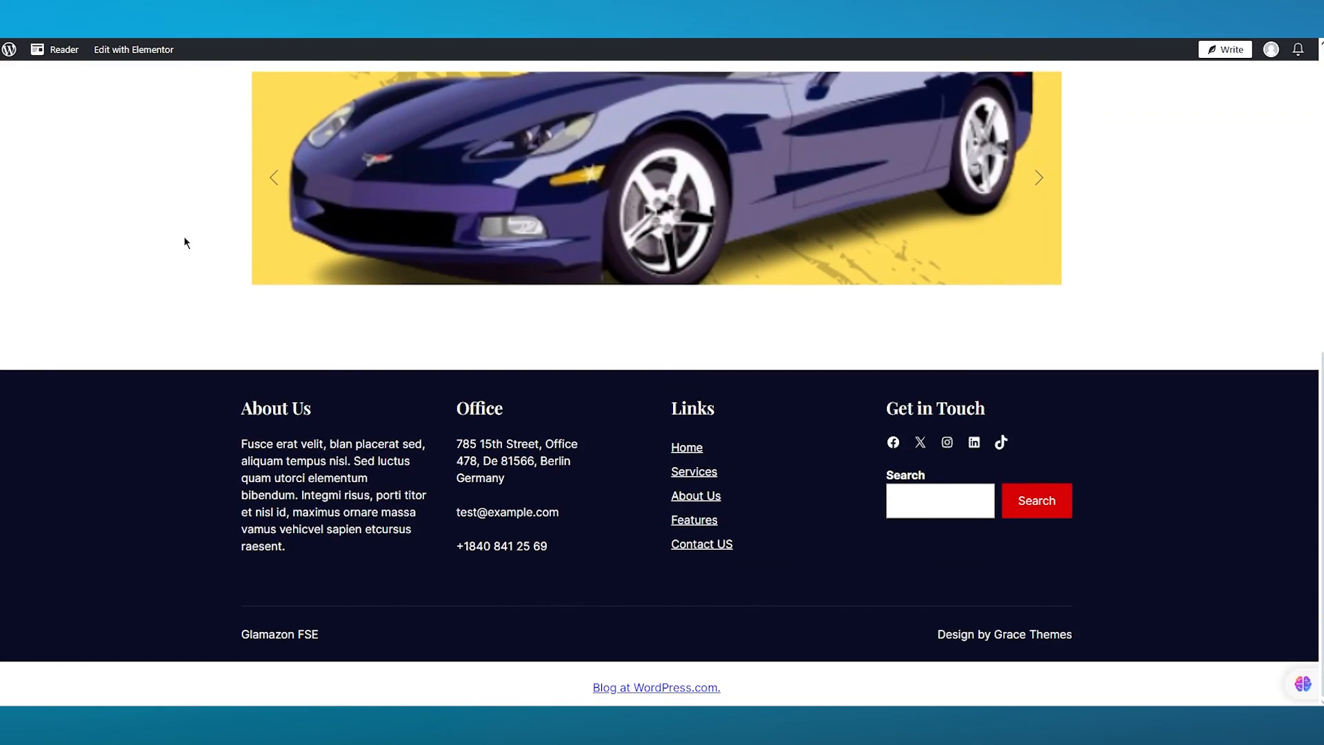
pyautogui.scroll(8, 185, 242)
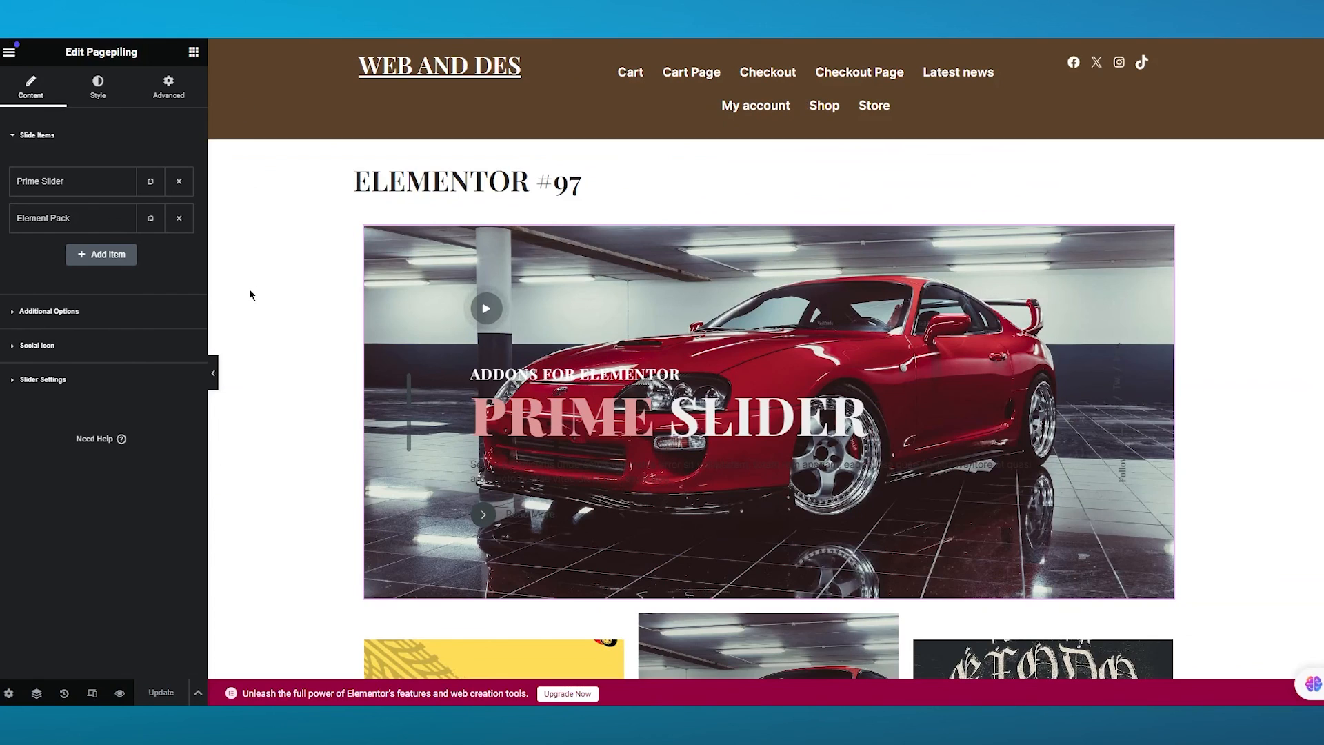
pyautogui.scroll(-1, 1062, 511)
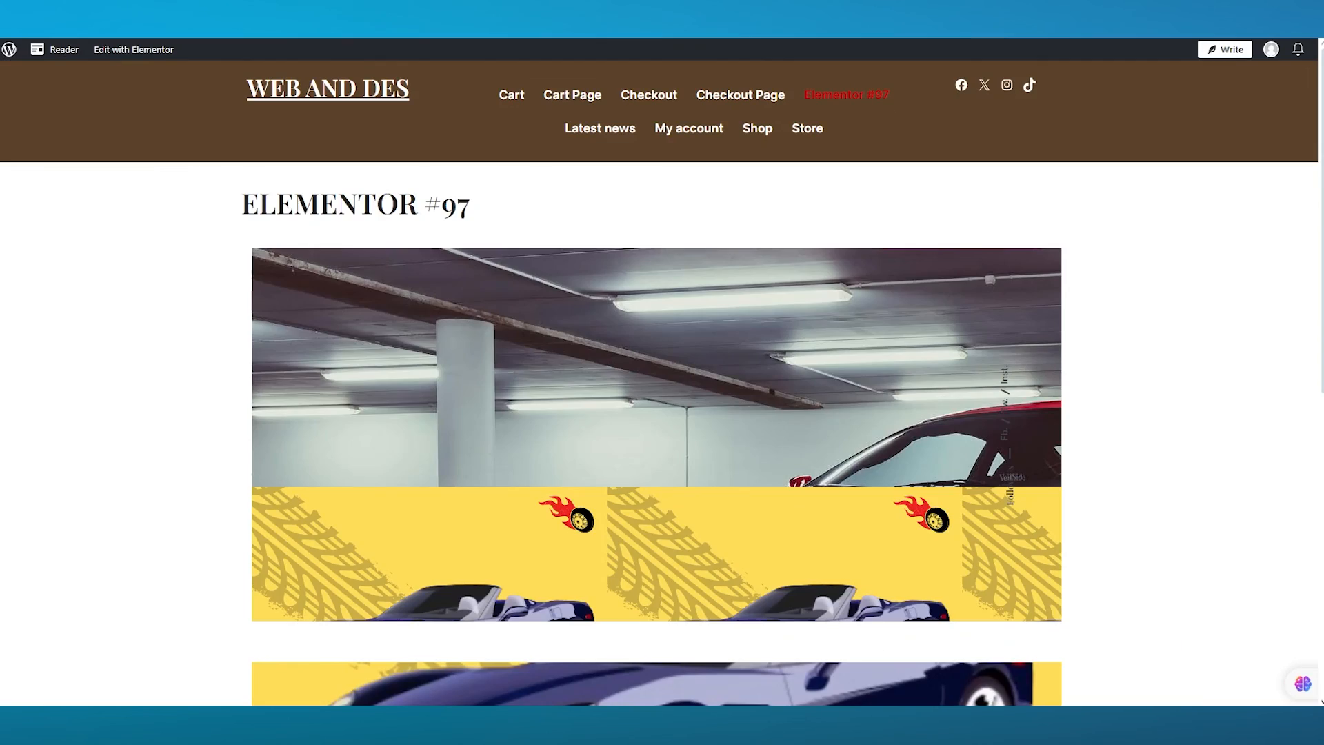
pyautogui.scroll(-5, 793, 476)
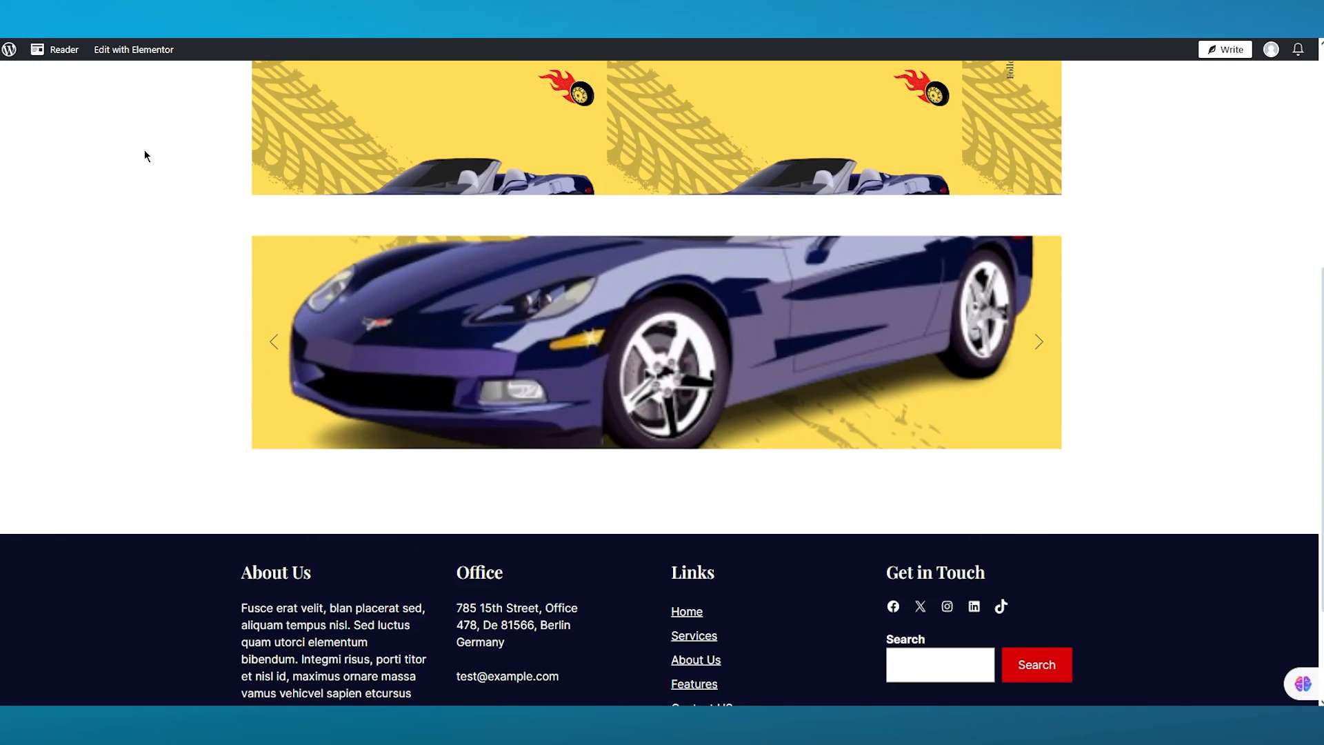
pyautogui.scroll(6, 337, 281)
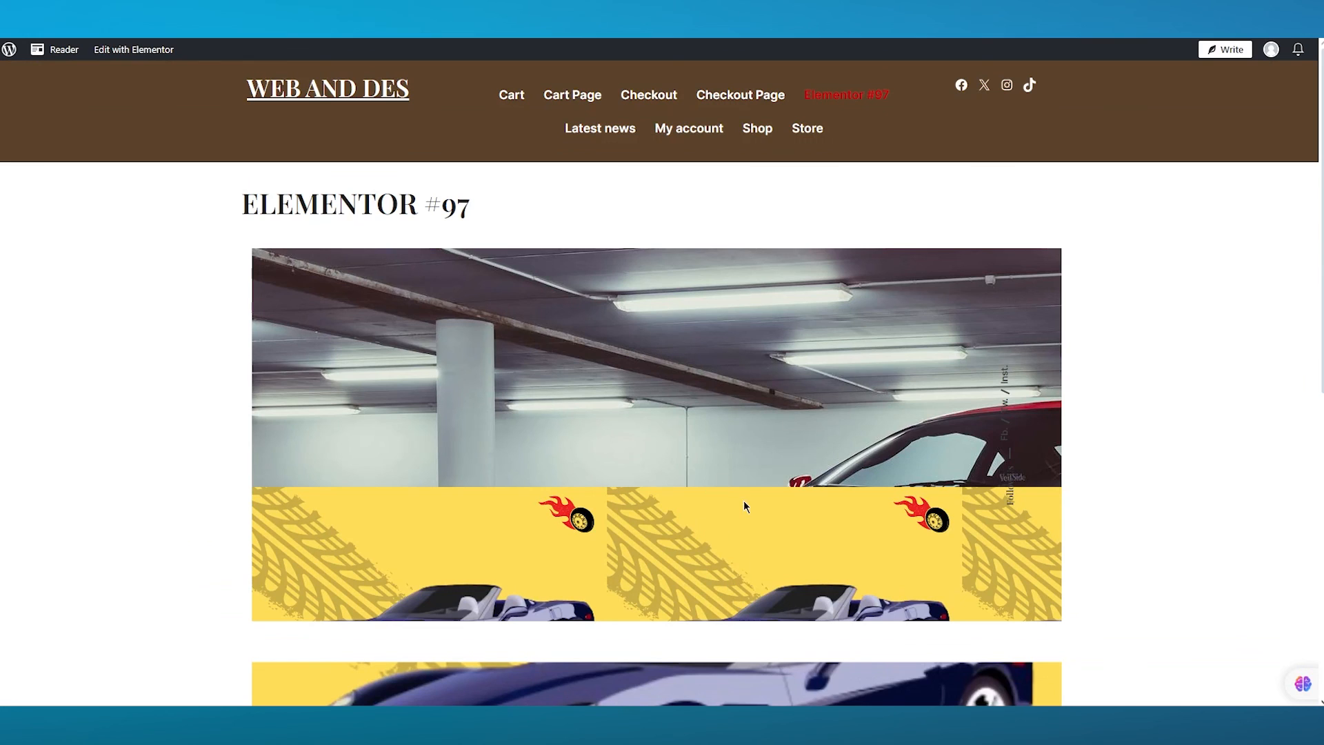
pyautogui.scroll(-4, 744, 505)
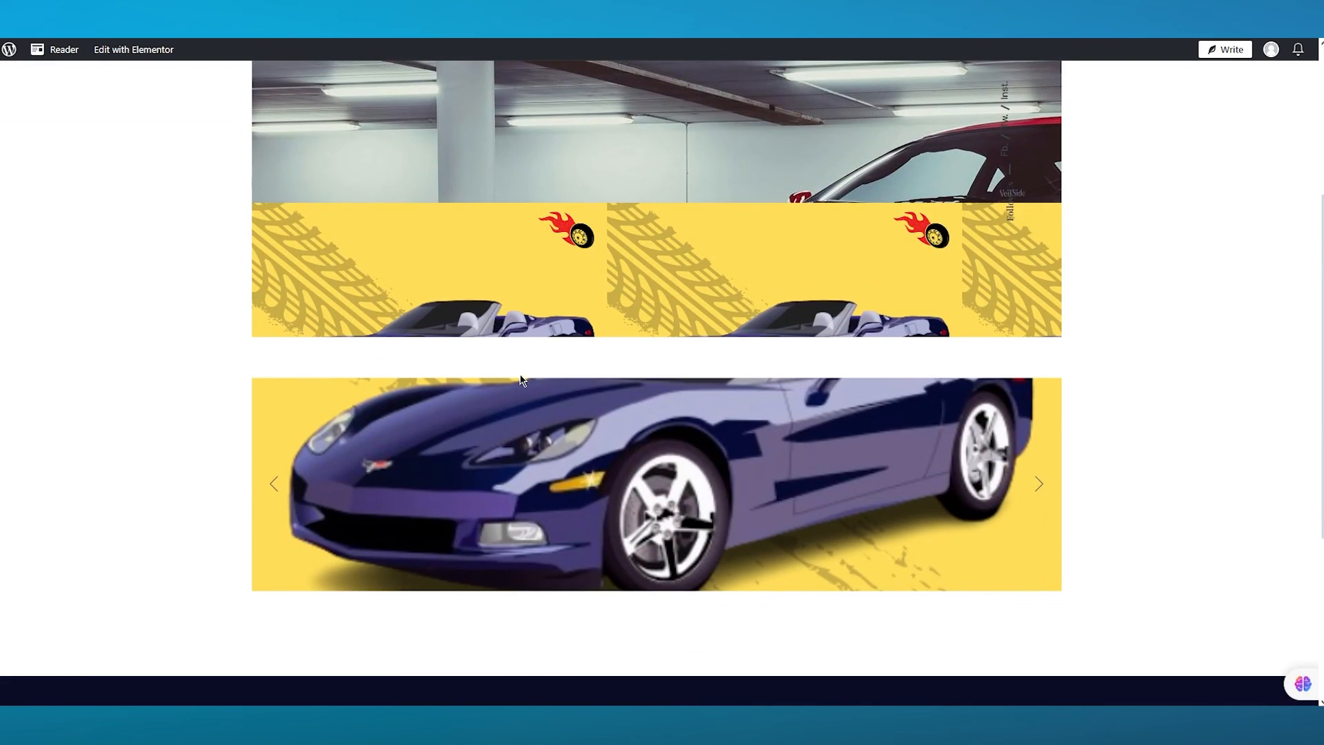